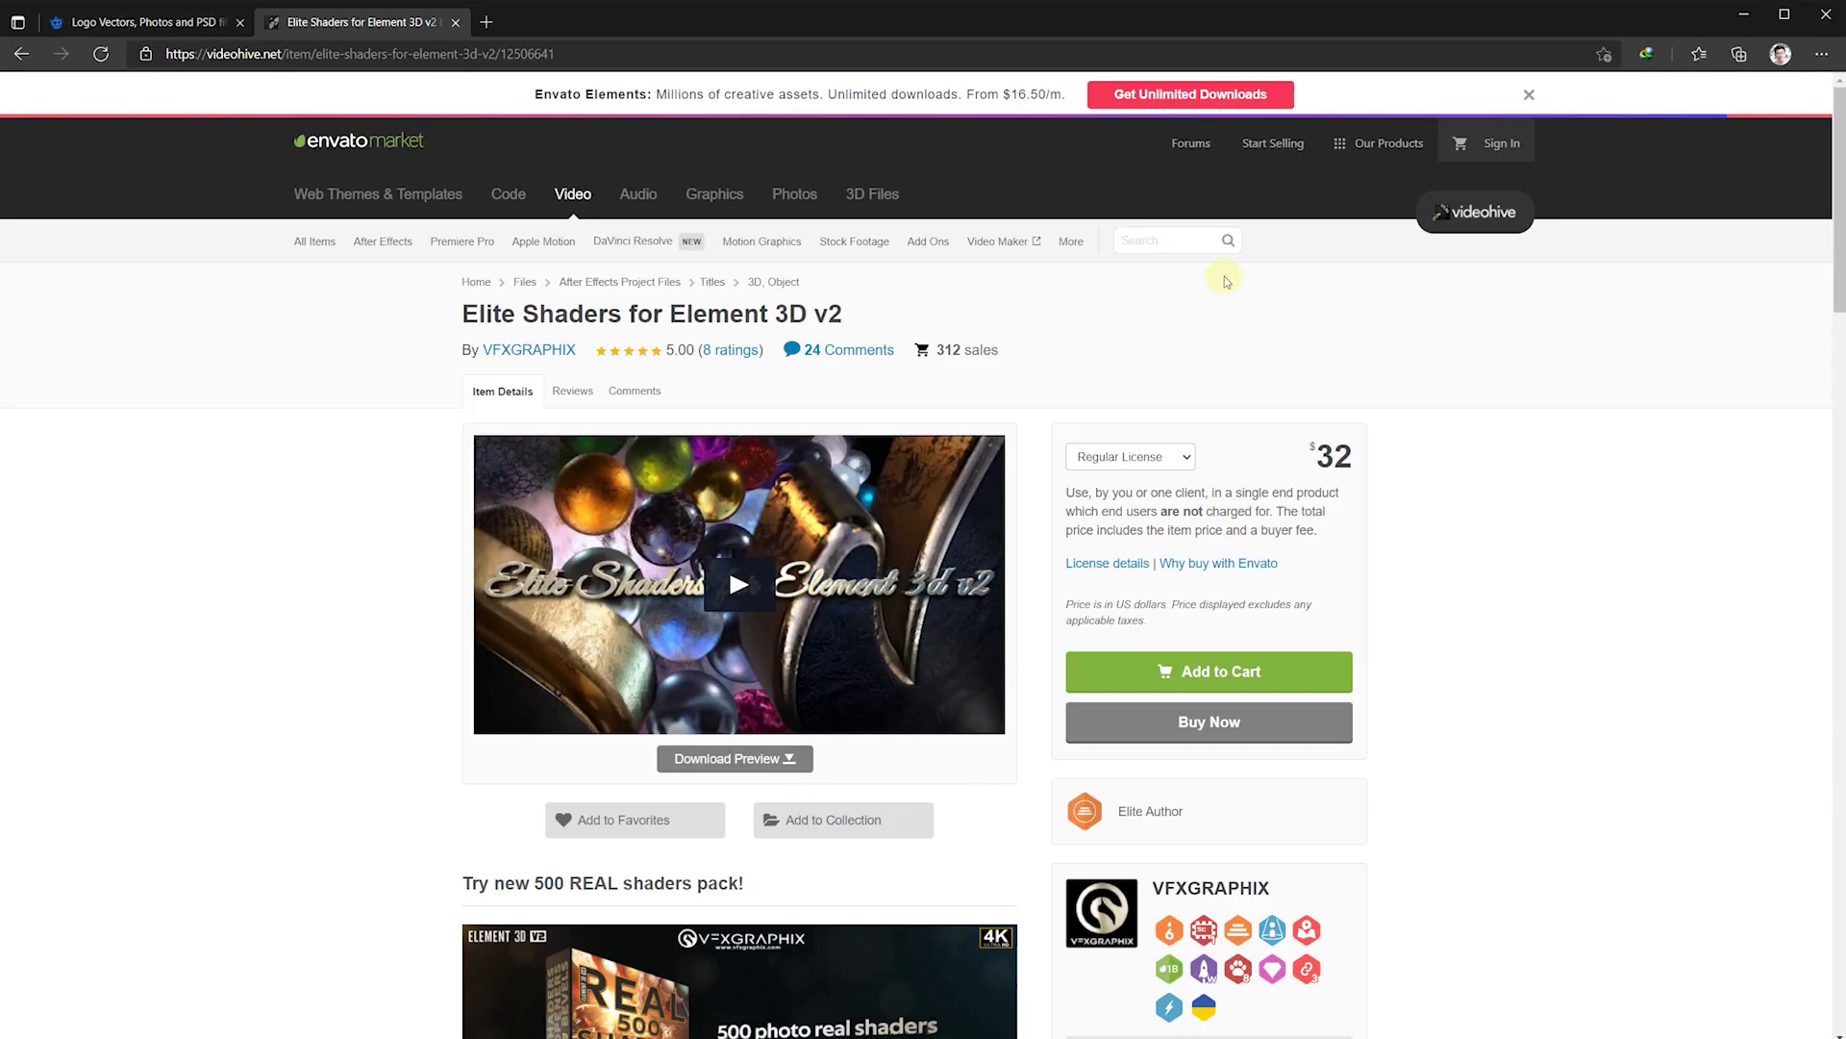
Step: Browse the free logo resources on Freepik, looking through the popular results for a suitable vector logo
left_click(144, 21)
scroll(1043, 674, "down", 5)
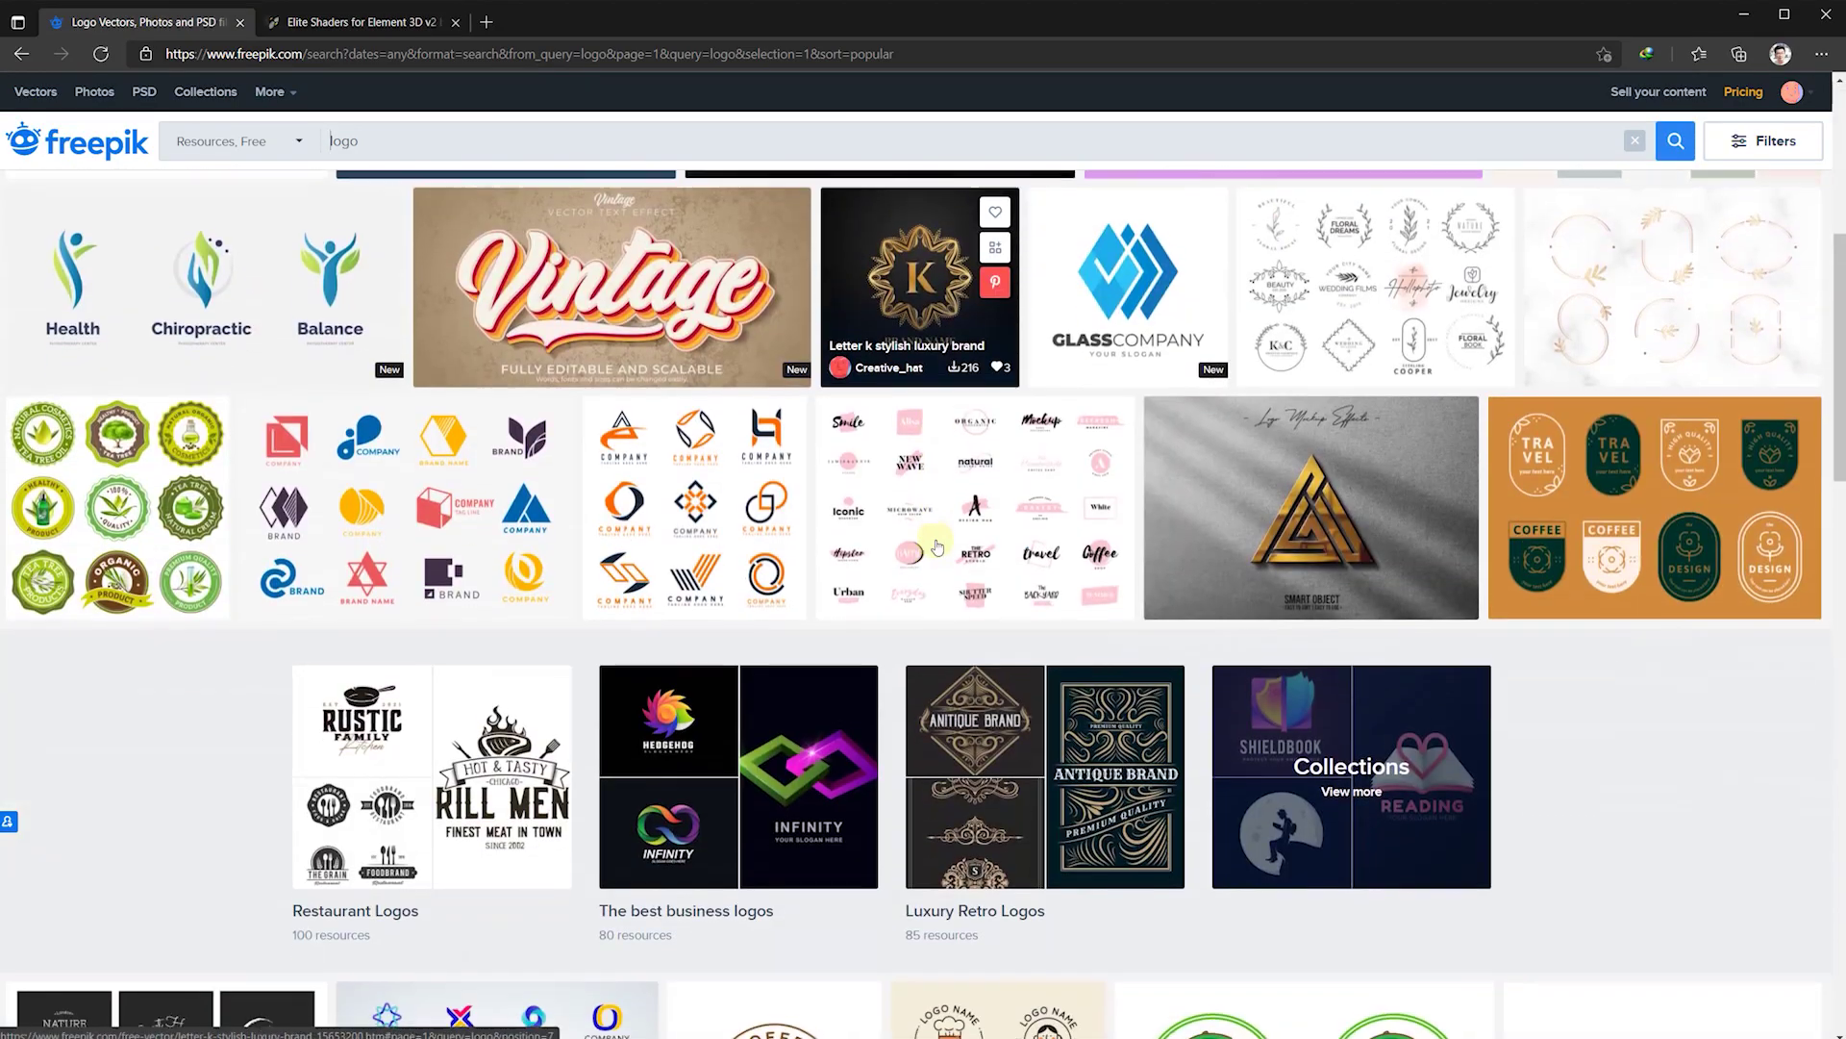
scroll(1040, 572, "down", 10)
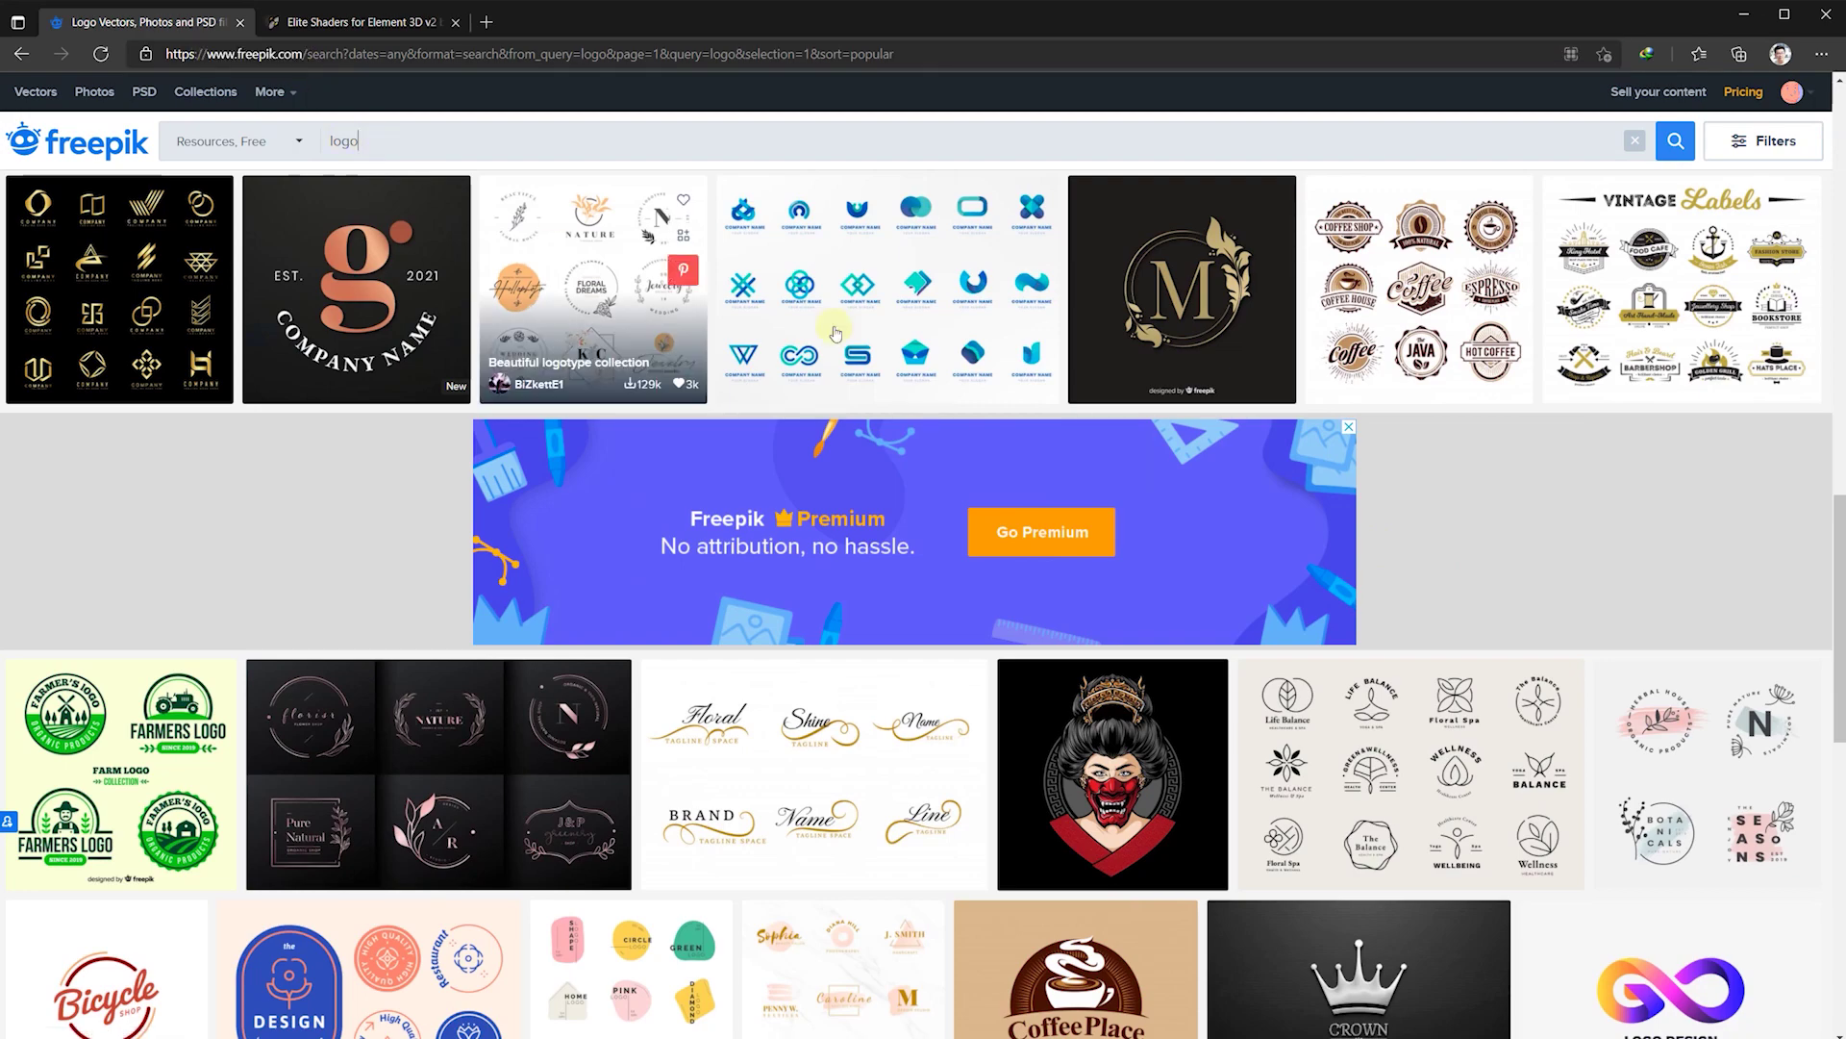
scroll(1527, 563, "down", 10)
scroll(1414, 586, "up", 2)
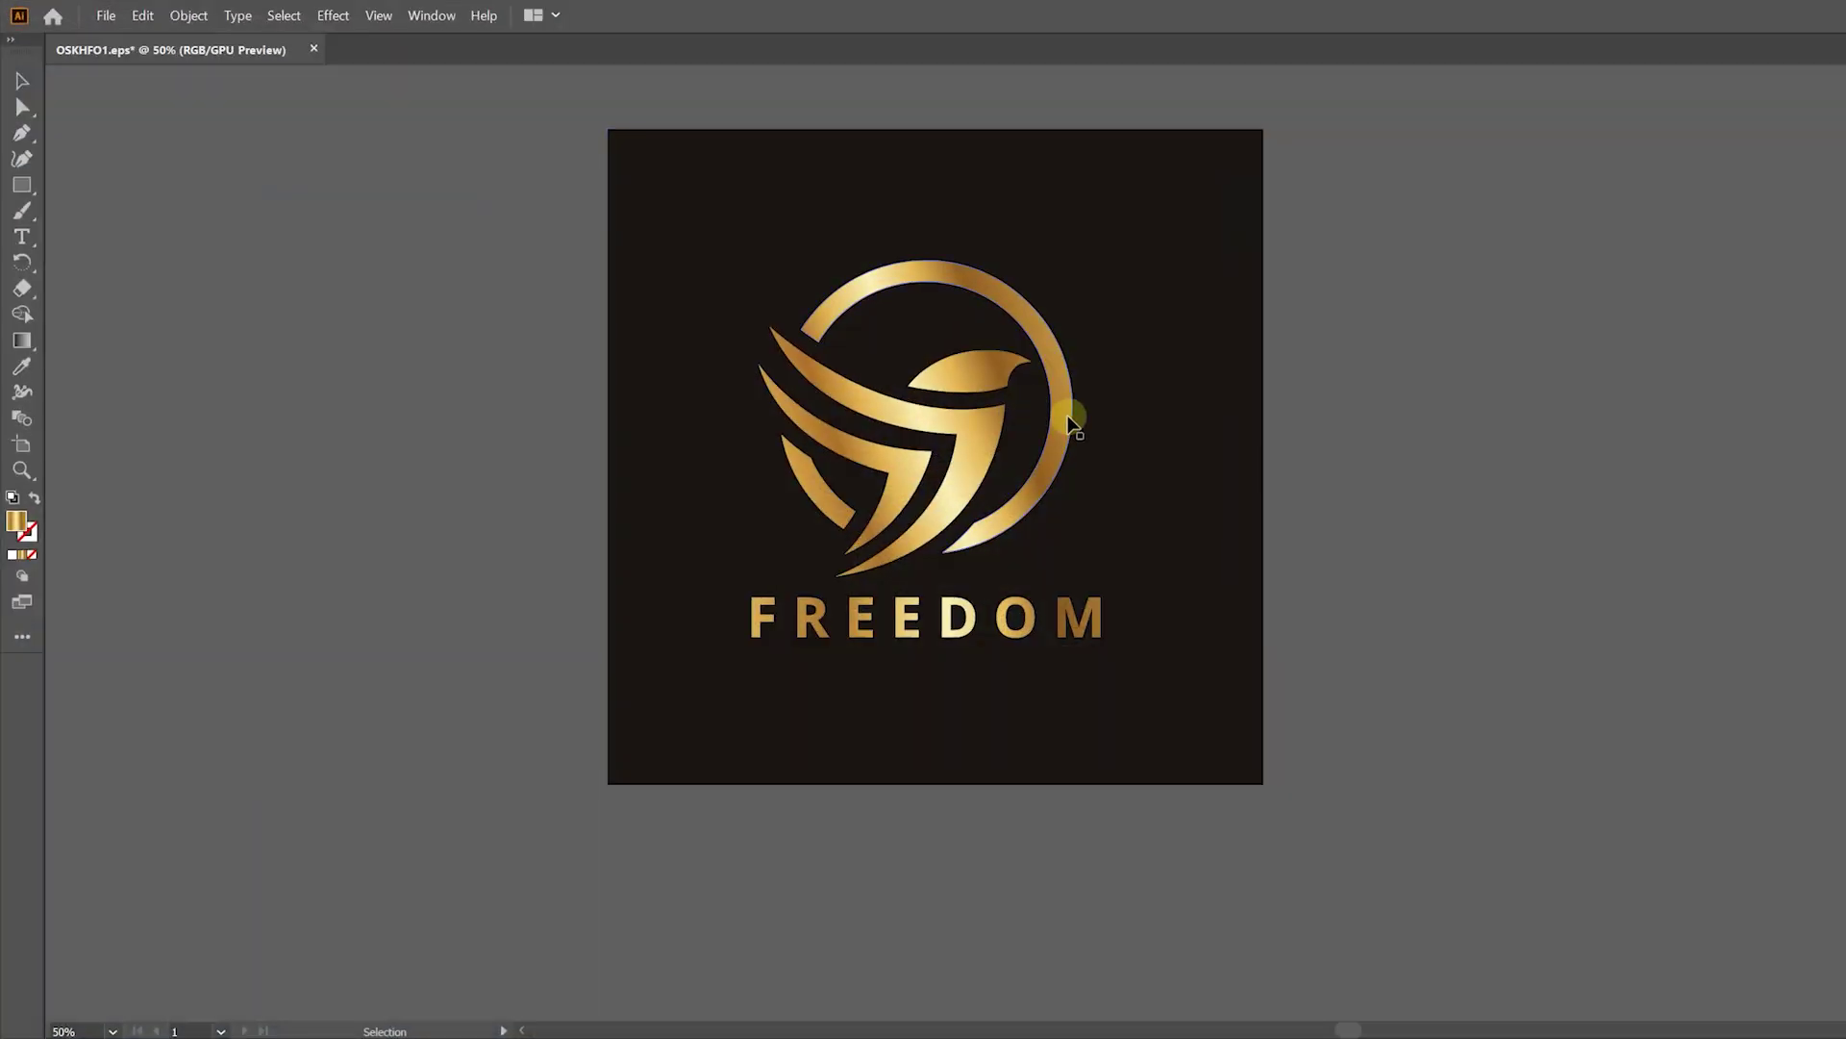
Step: In Illustrator, select the bird, wing and ring shapes of the OSKHFO1 logo with their anchor points, leaving out the FREEDOM text
left_click(1070, 422)
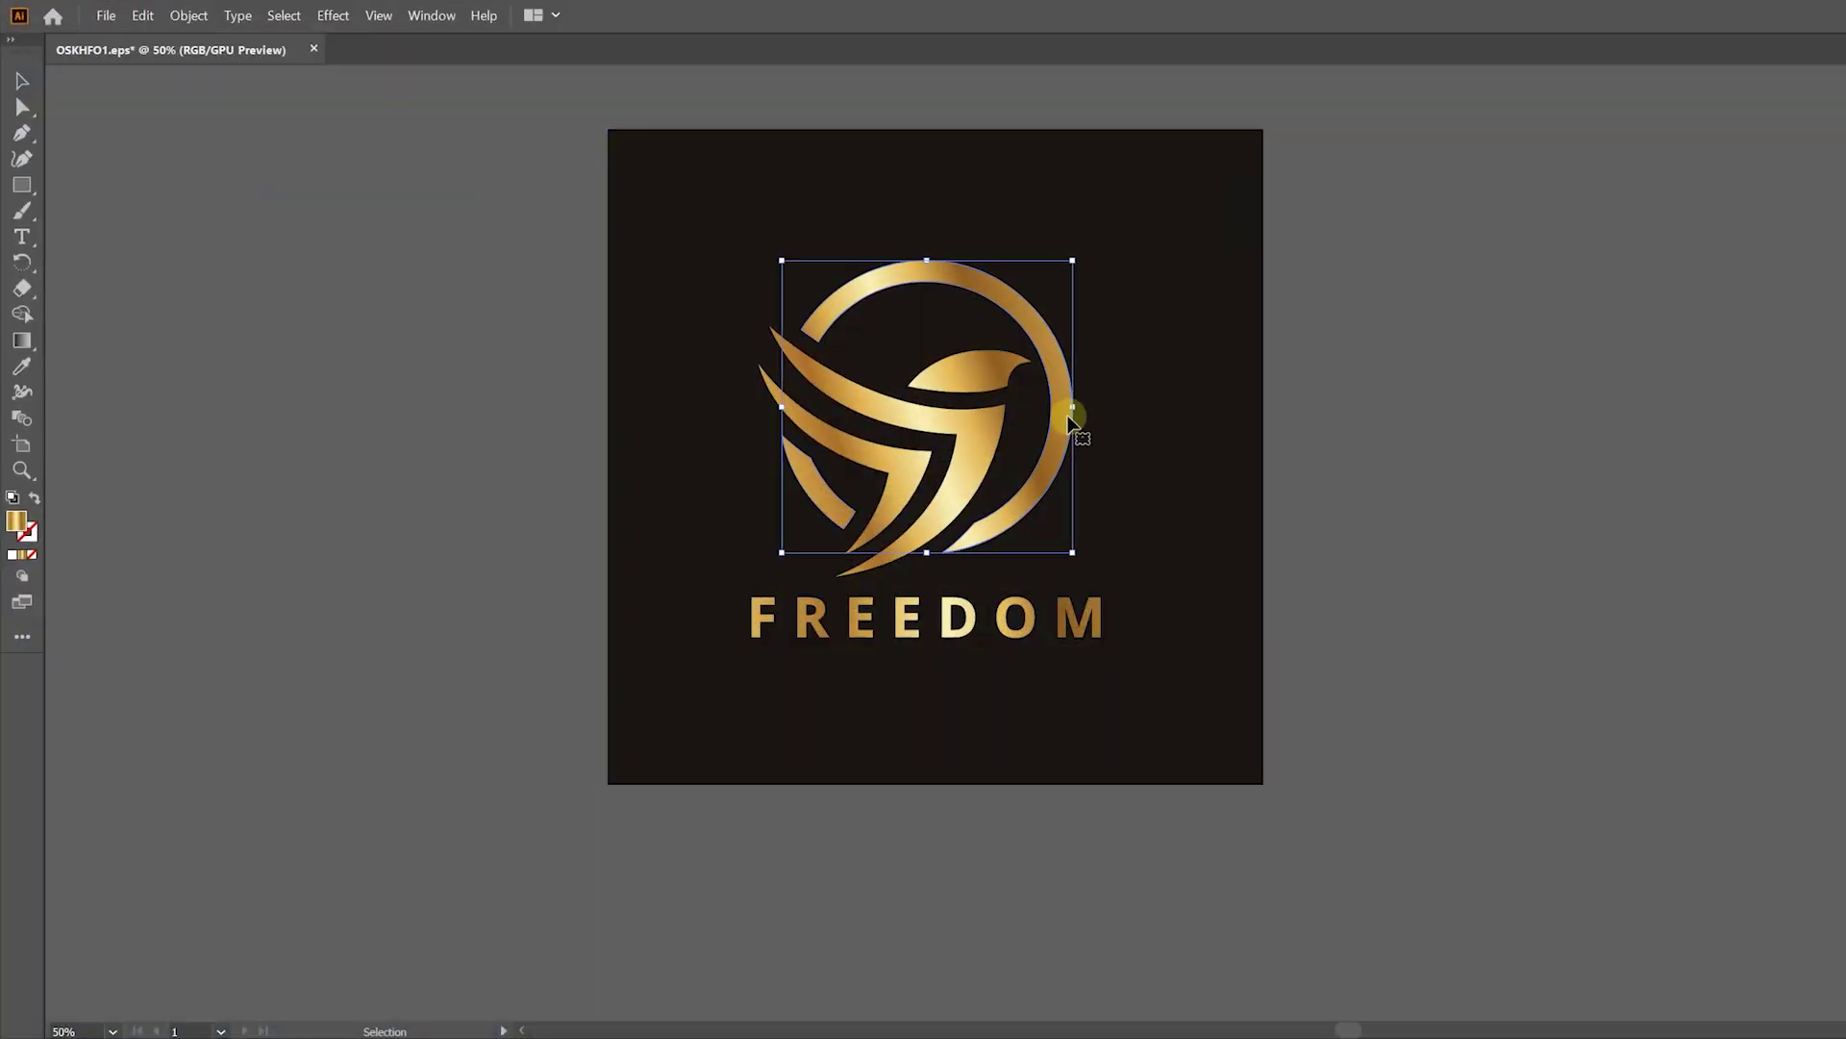
left_click(1174, 366)
left_click(958, 359)
left_click(873, 446, "shift")
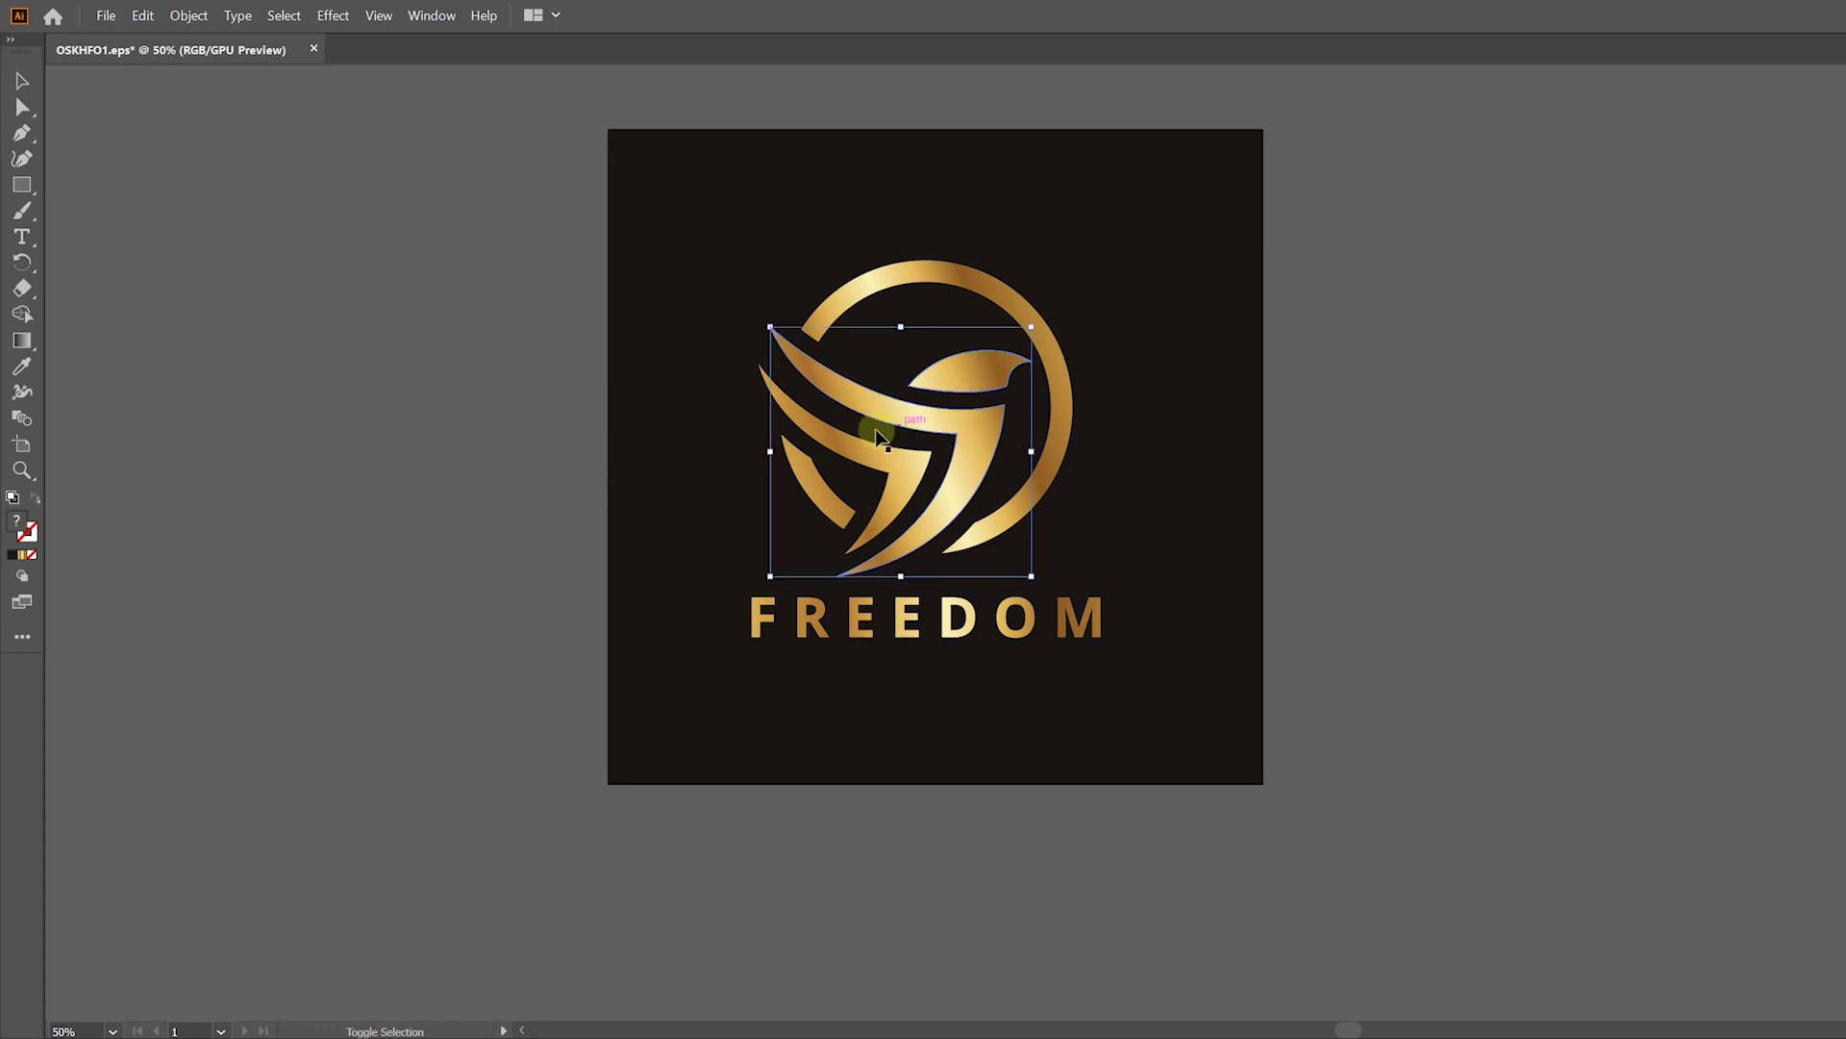
left_click(859, 304, "shift")
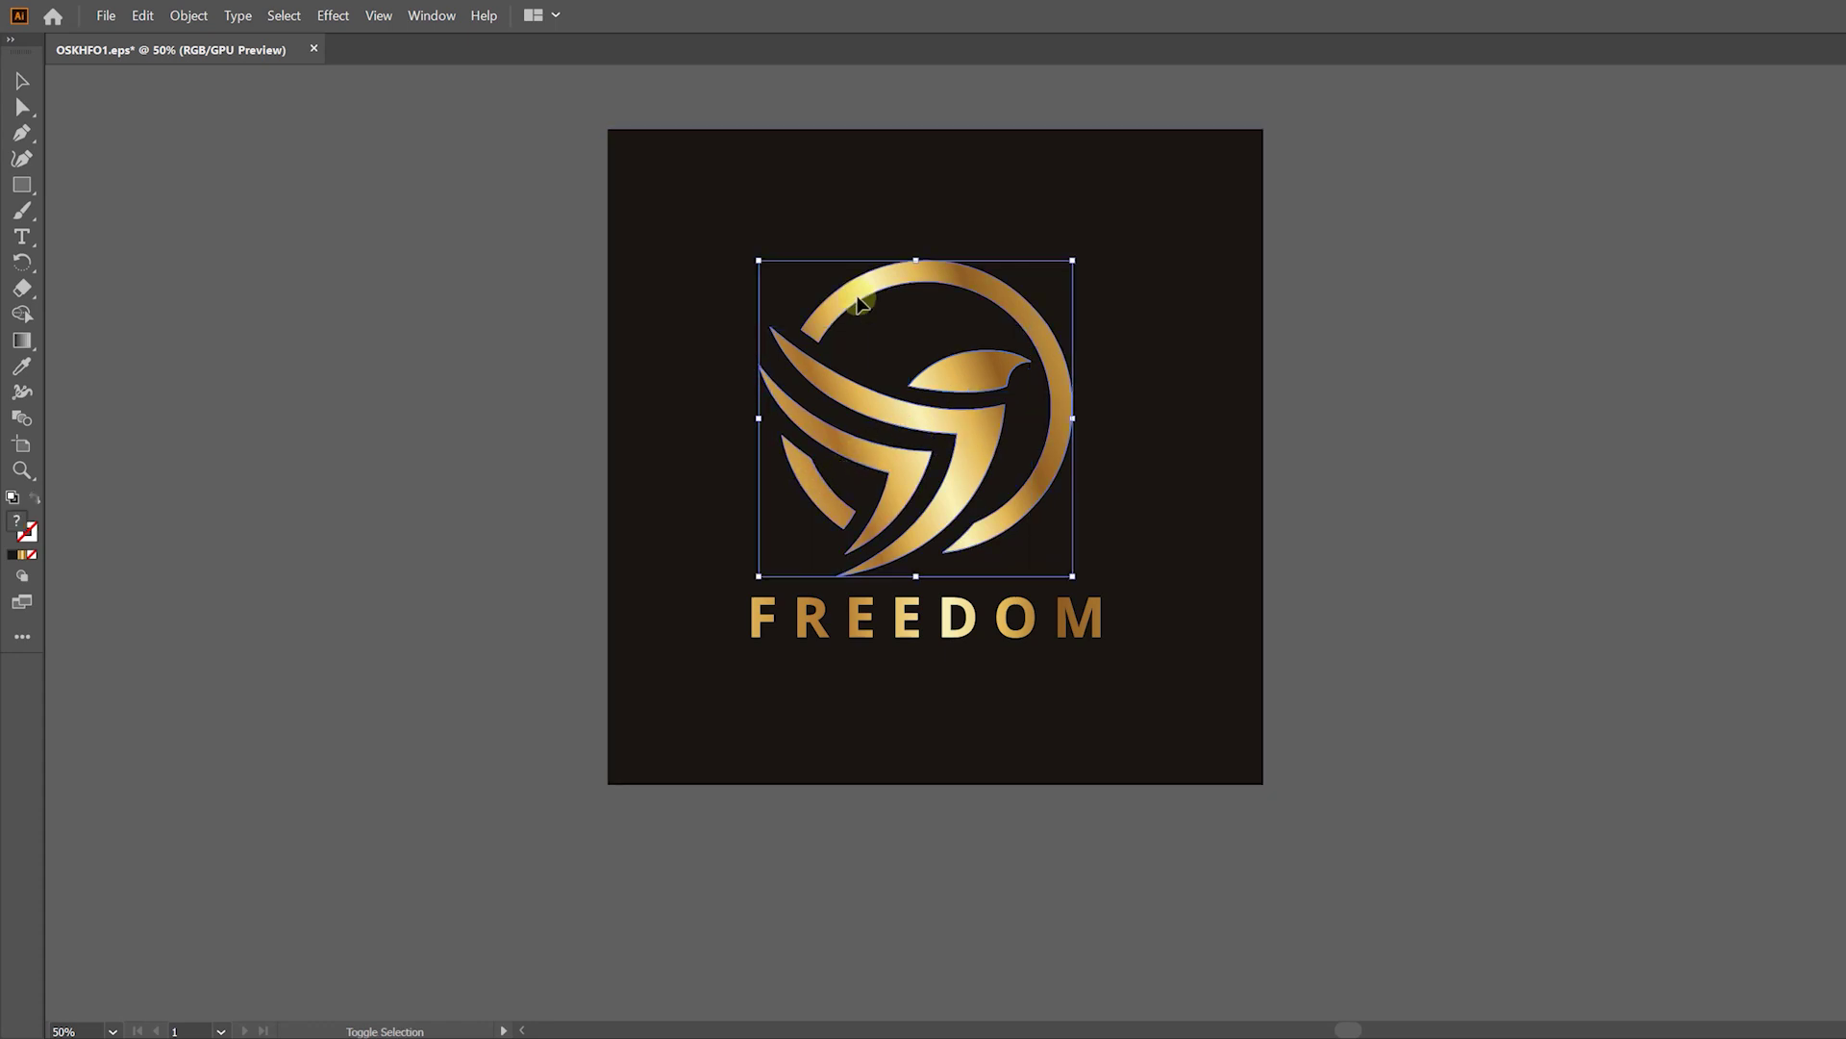
left_click(860, 304, "shift")
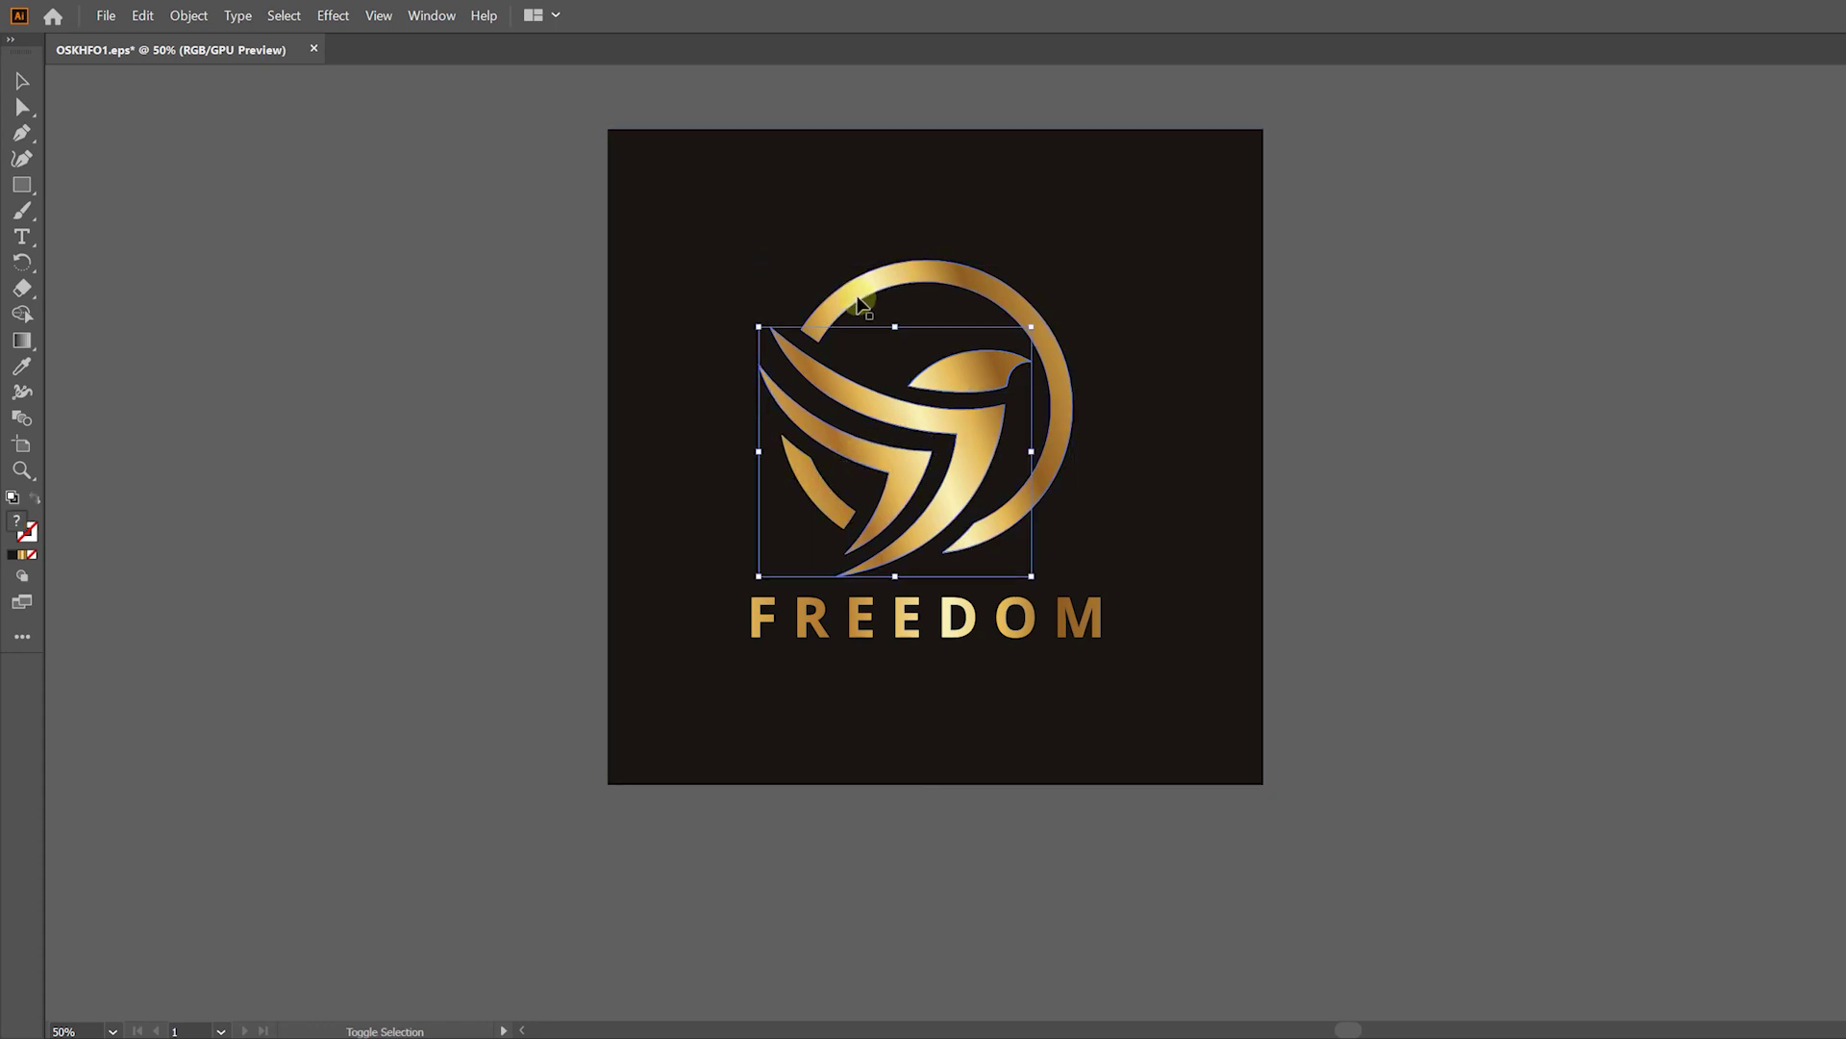
left_click(1007, 304, "shift")
key("a")
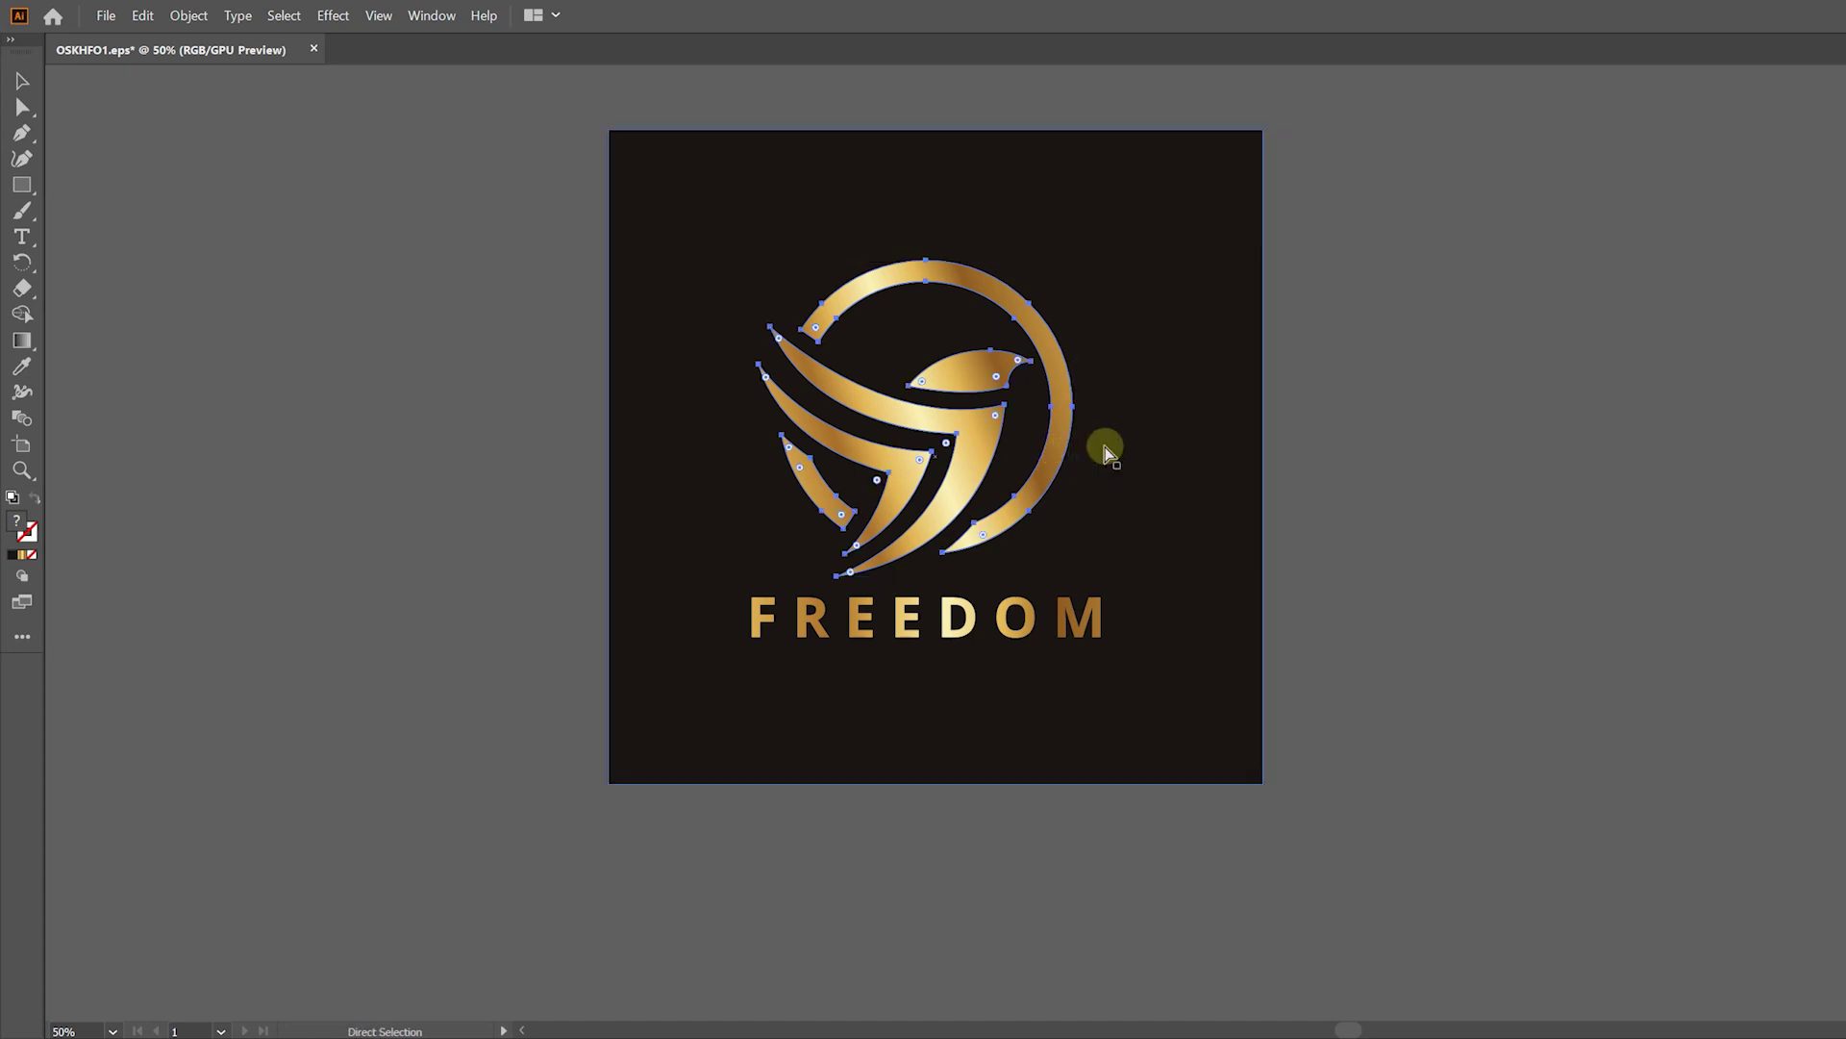
key("v")
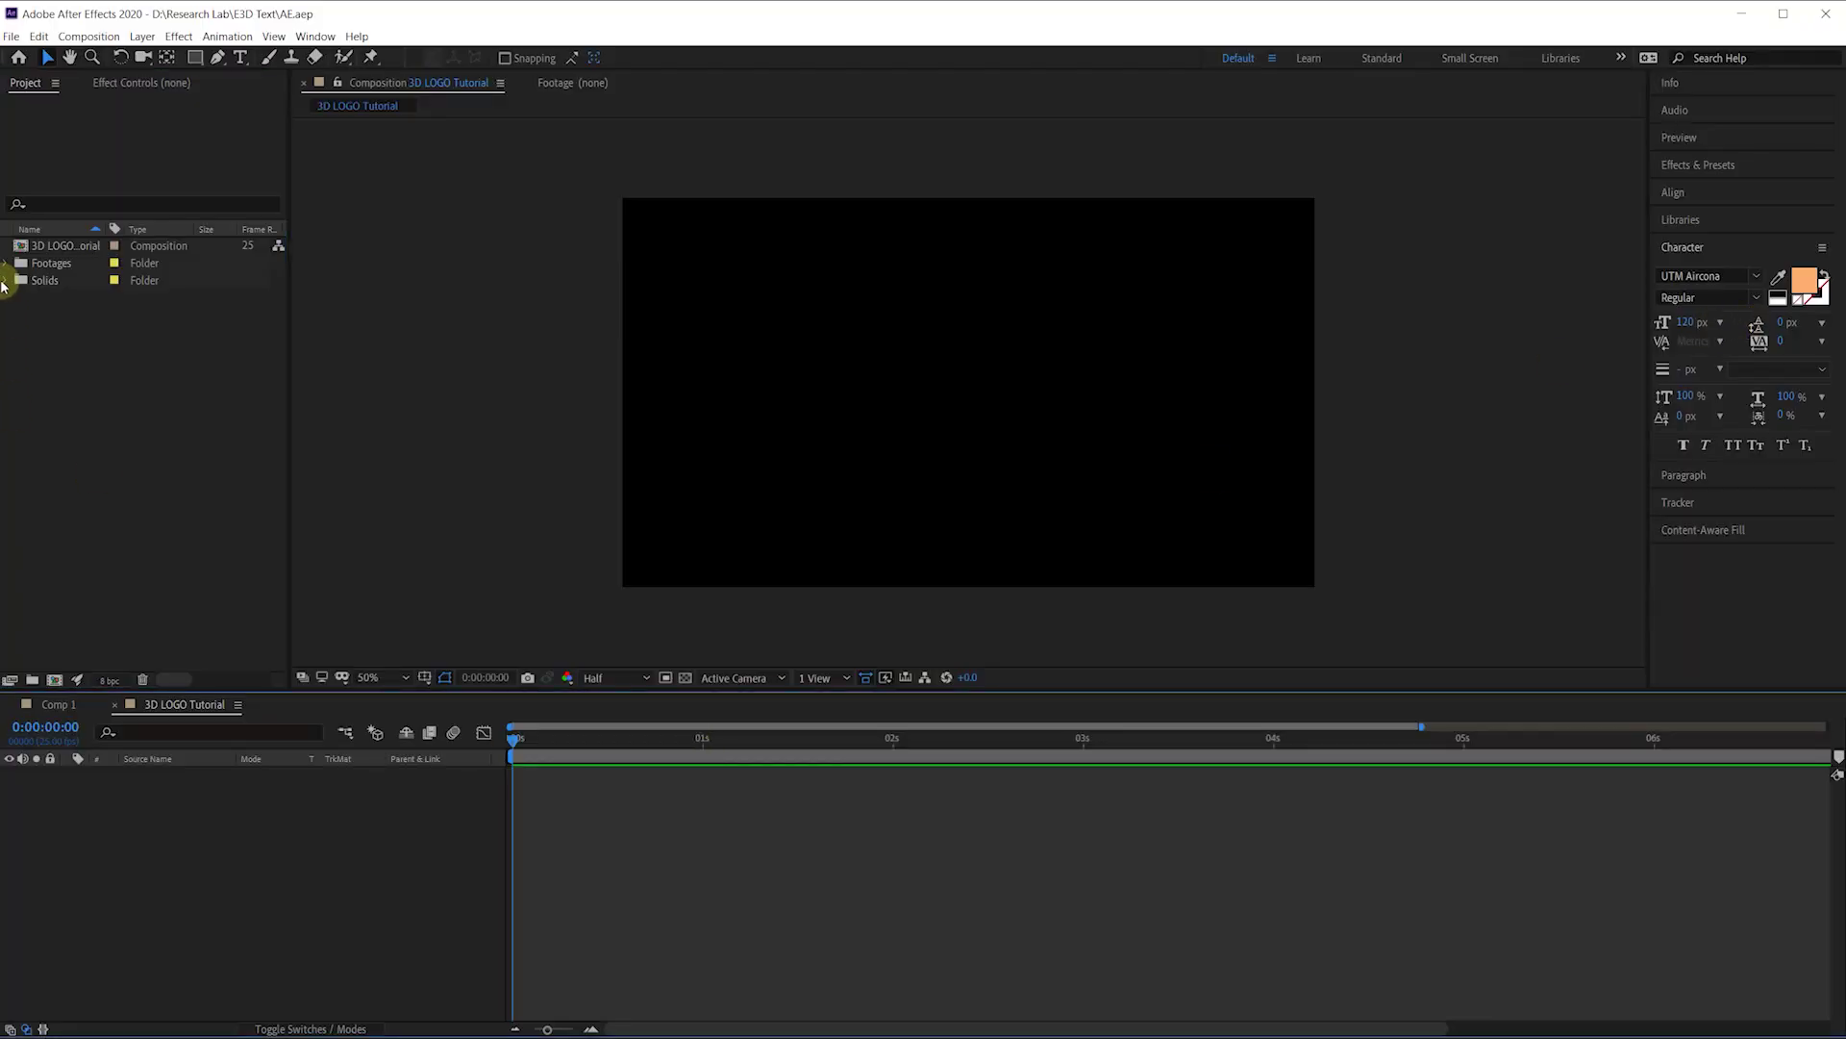
Step: In After Effects, add the White solid to the 3D LOGO Tutorial composition and paste the logo paths onto it as masks
left_click(7, 280)
left_click_drag(61, 348, 241, 861)
left_click(181, 781)
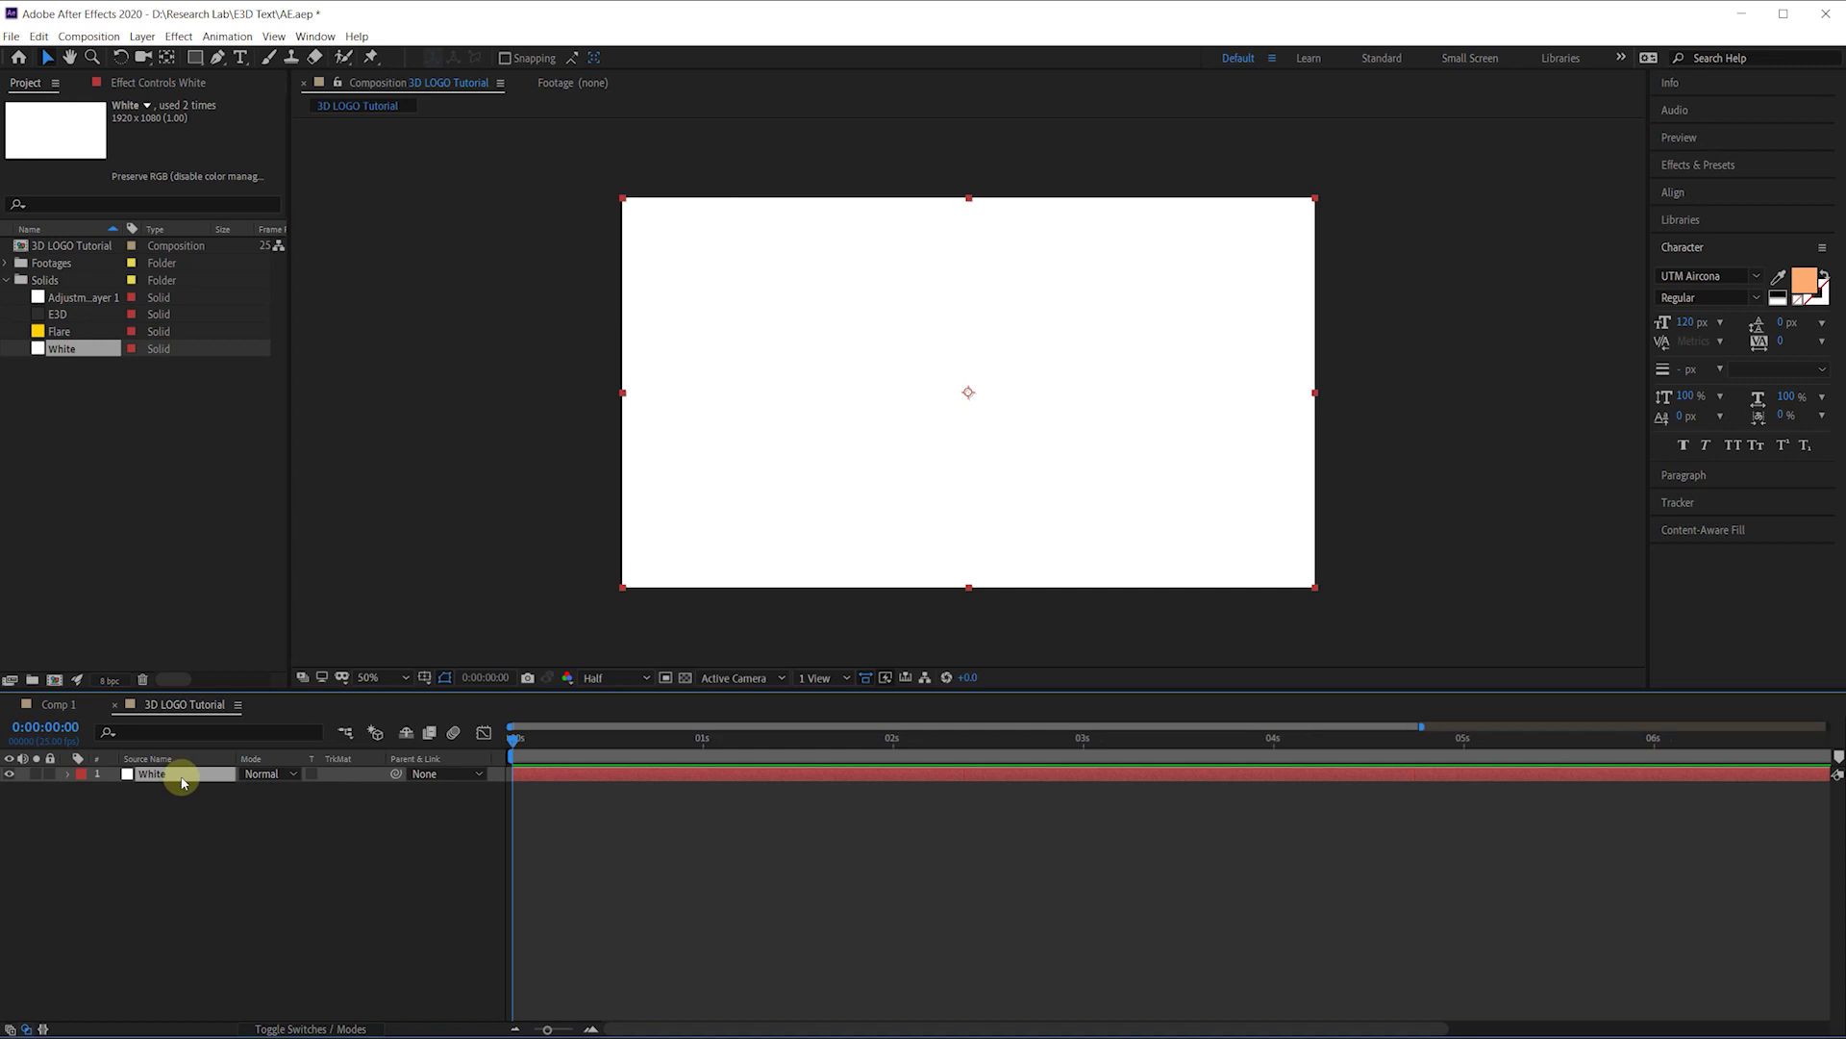
left_click(341, 760)
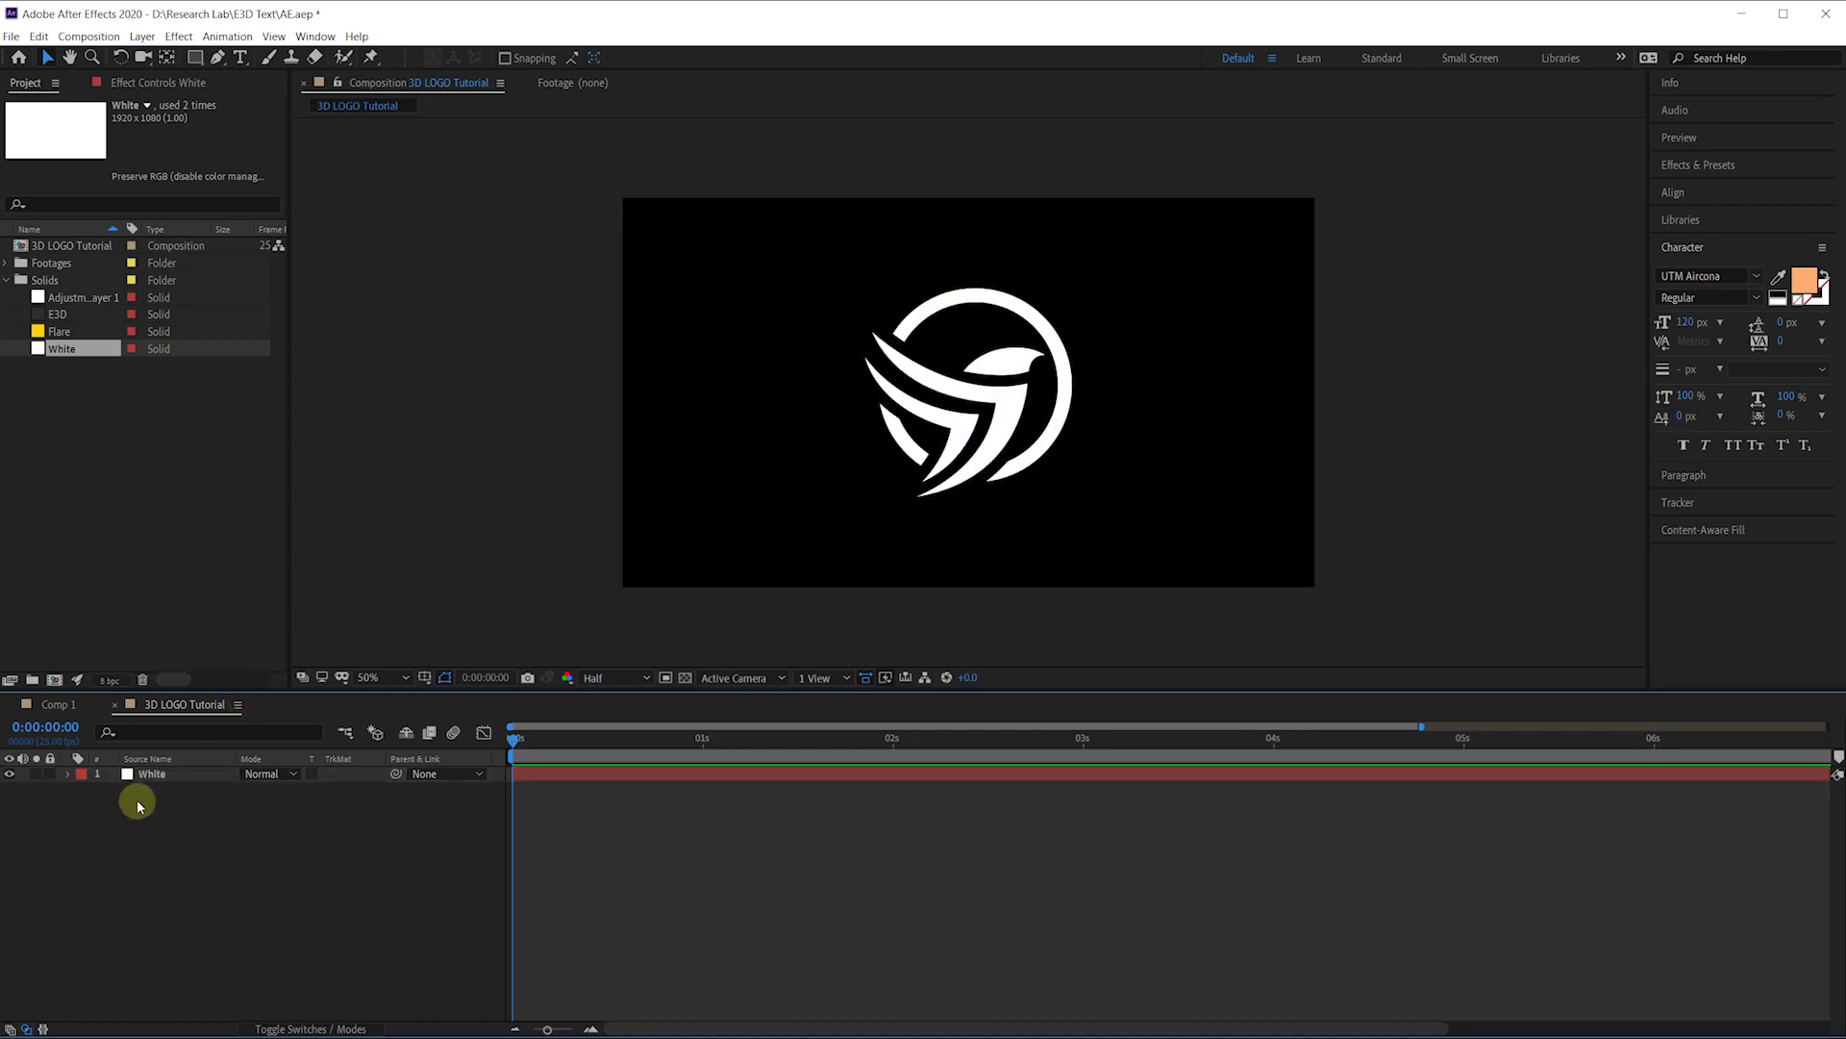
Step: Make the White layer a guide layer and hide it
left_click(156, 772)
right_click(159, 774)
left_click(256, 484)
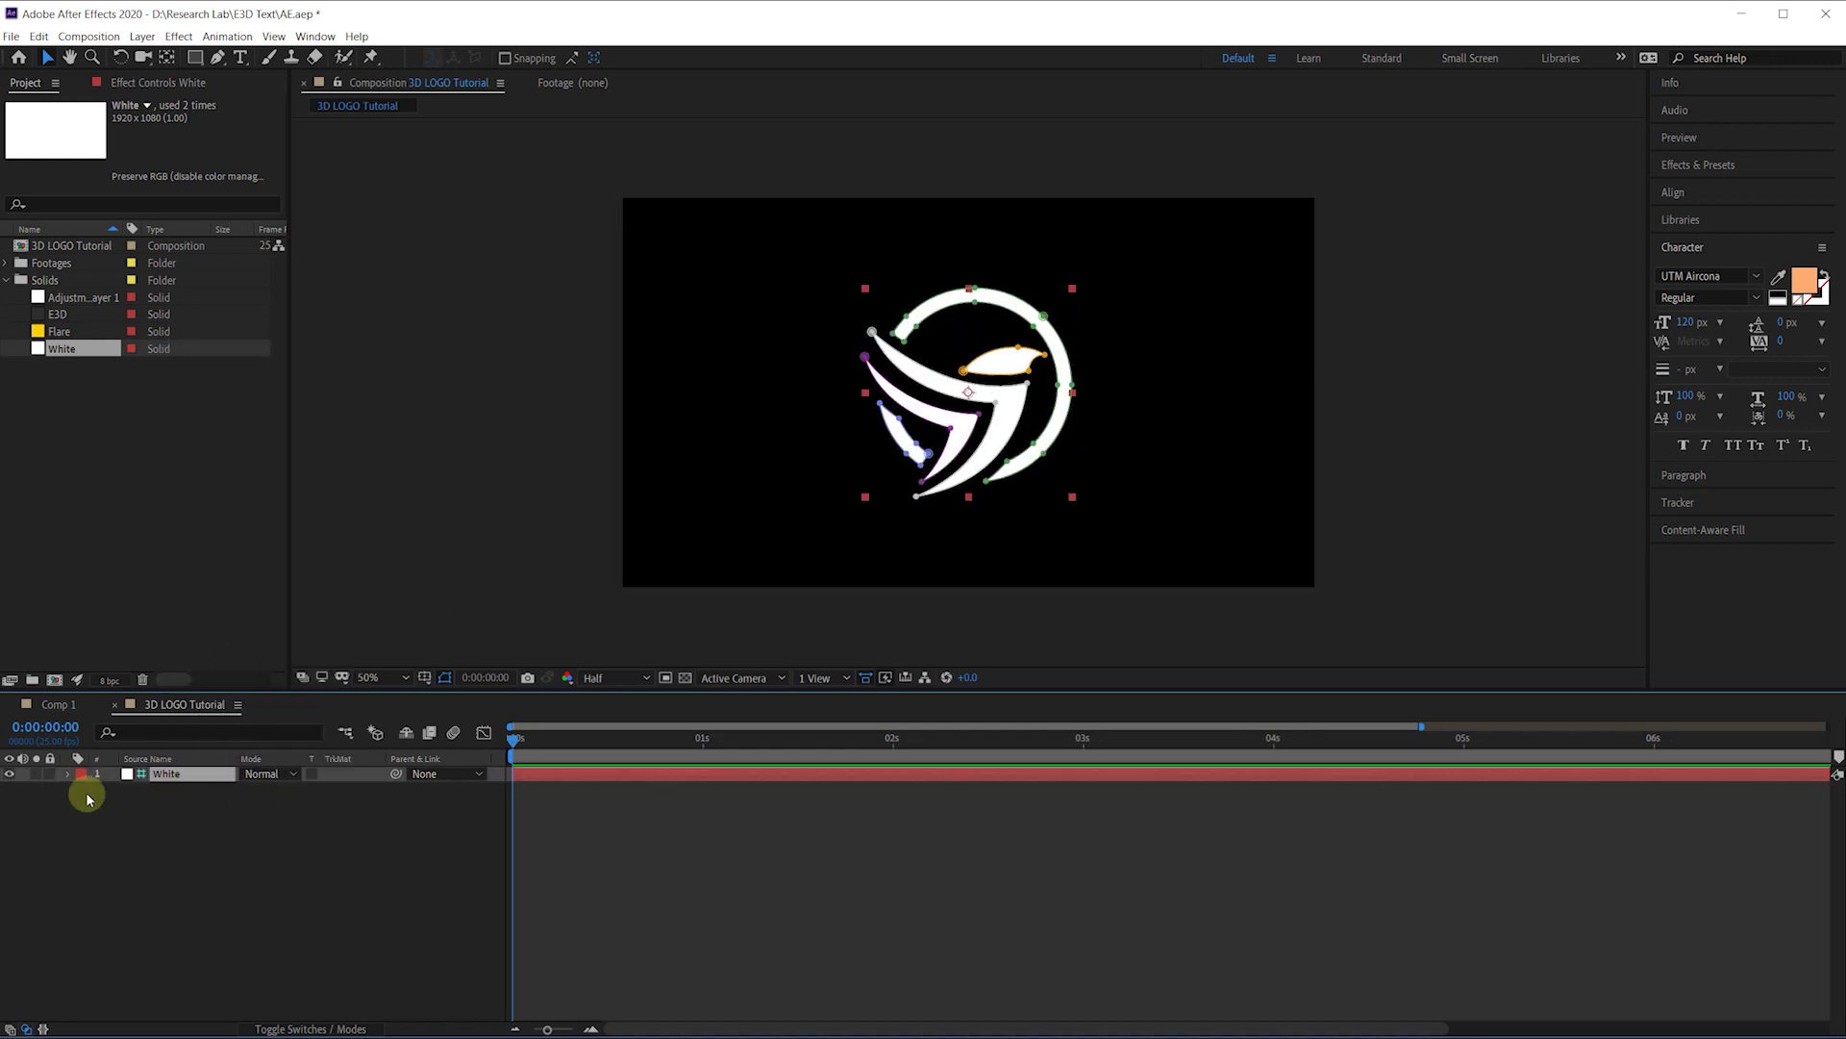
left_click(12, 777)
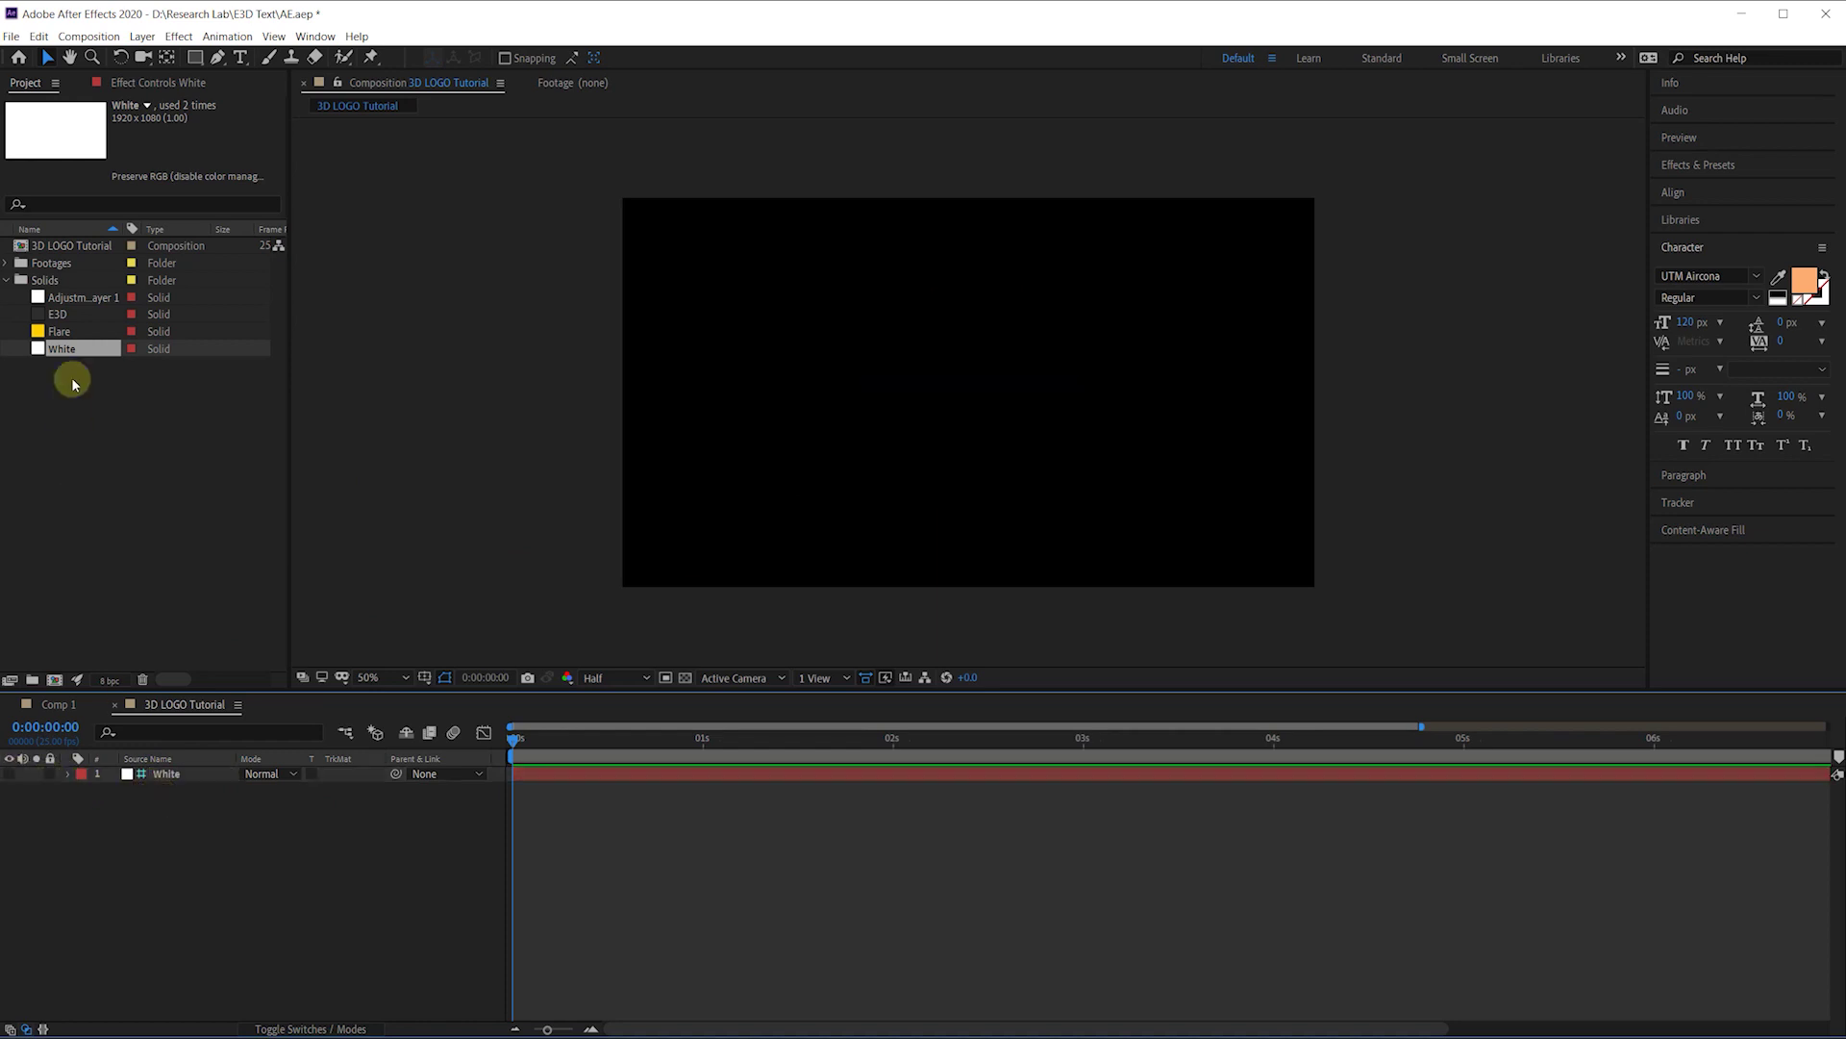
Step: Place the E3D solid above the White layer and apply the Video Copilot Element effect to it
left_click(55, 314)
left_click_drag(55, 315, 186, 773)
key("ctrl+space")
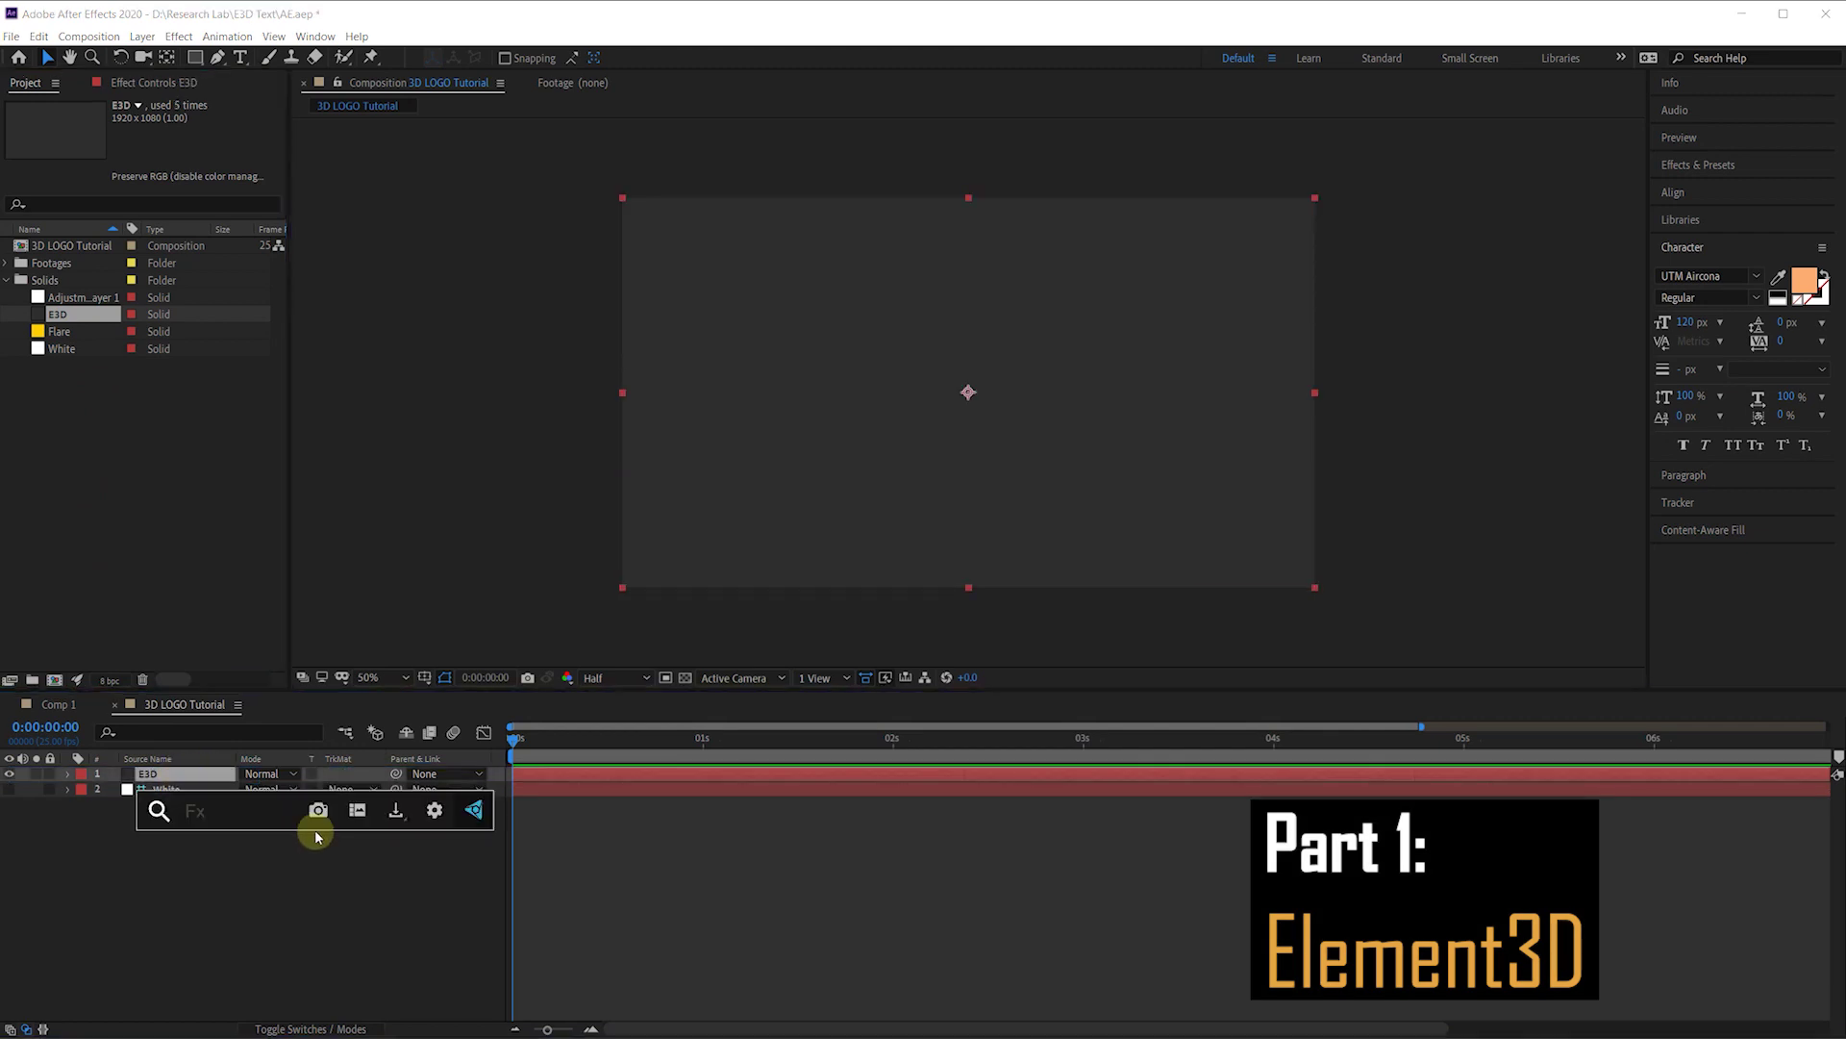
left_click(741, 907)
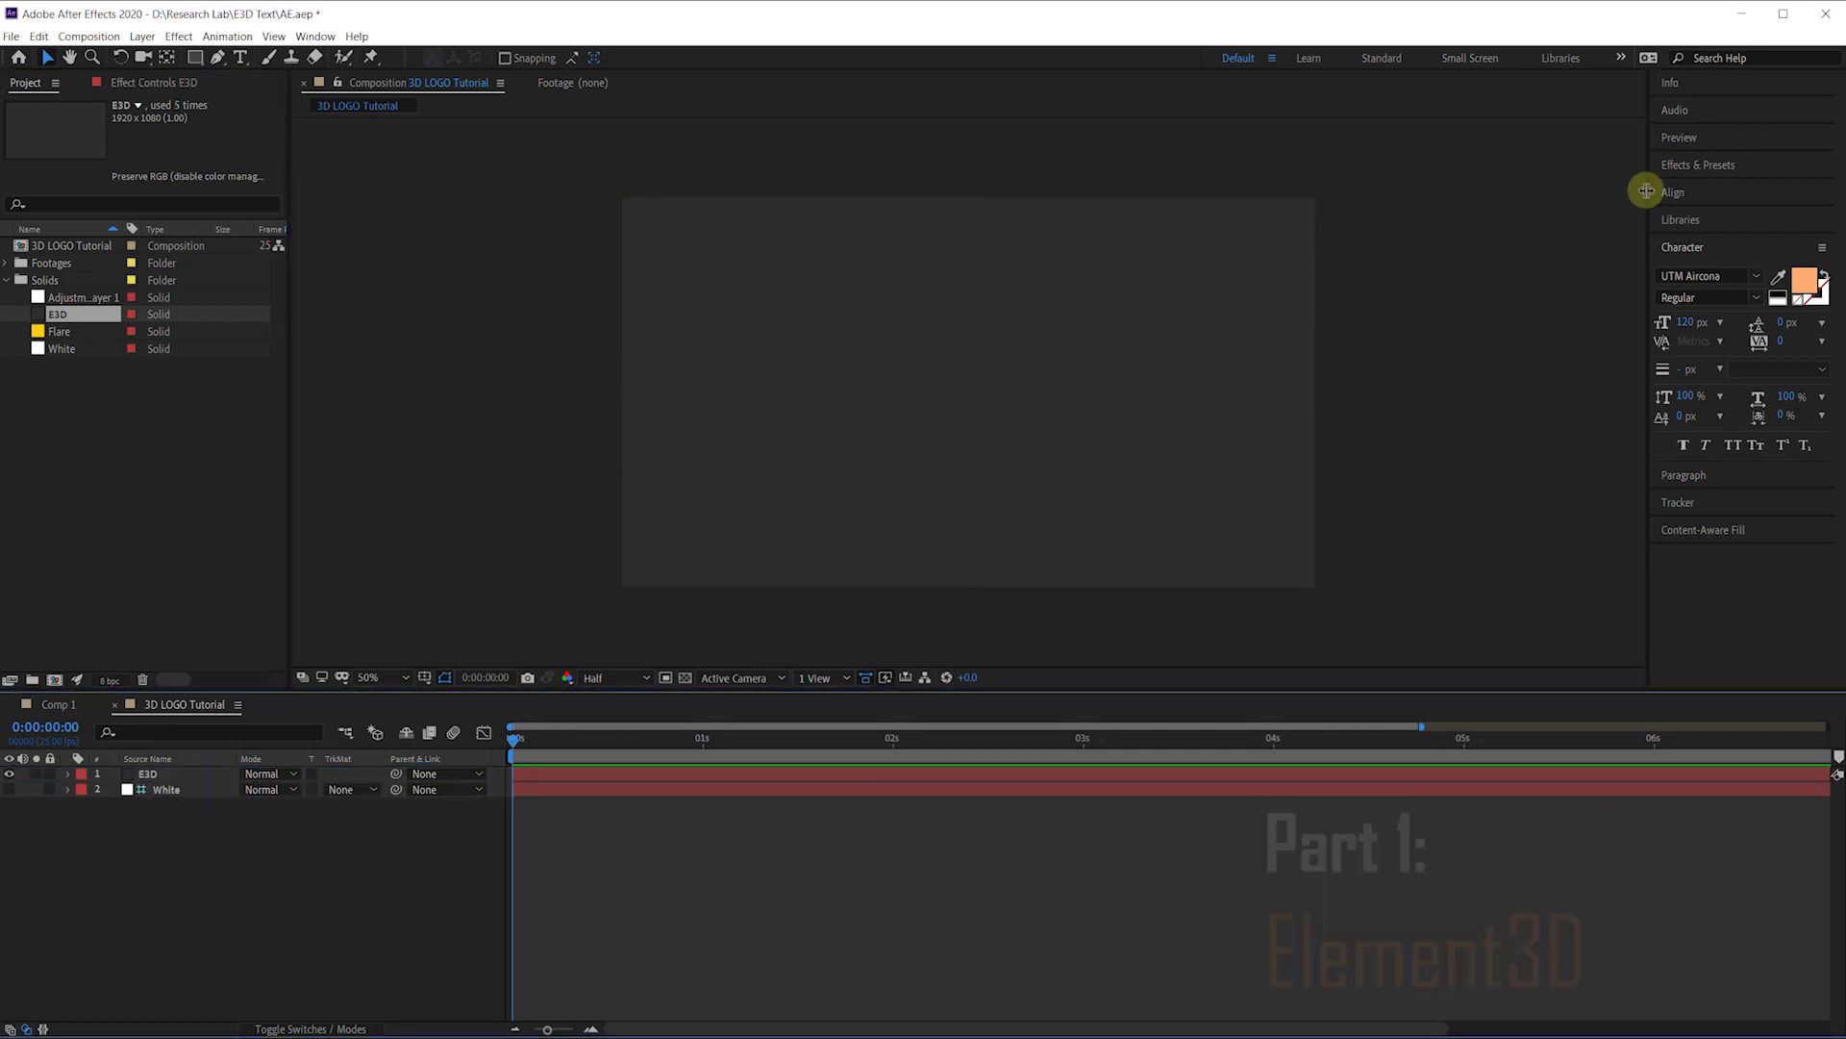
left_click(1698, 171)
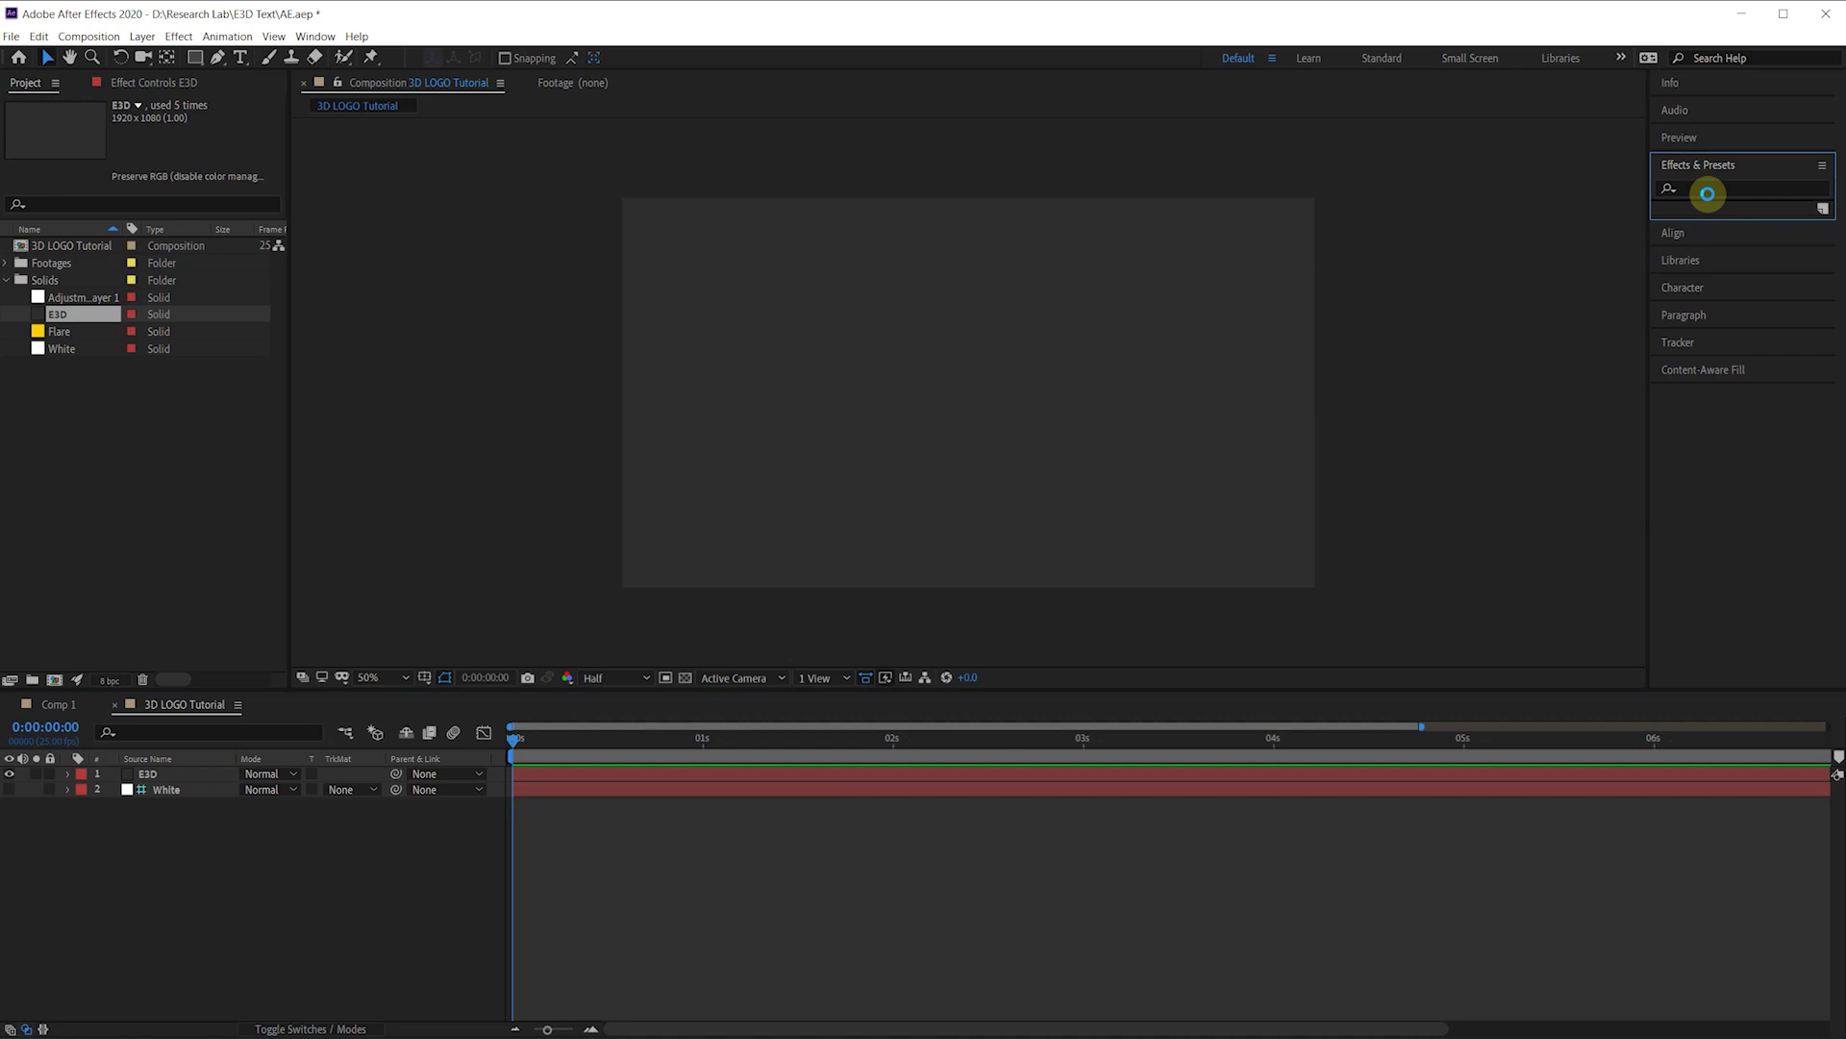
left_click(1706, 189)
type("Ele")
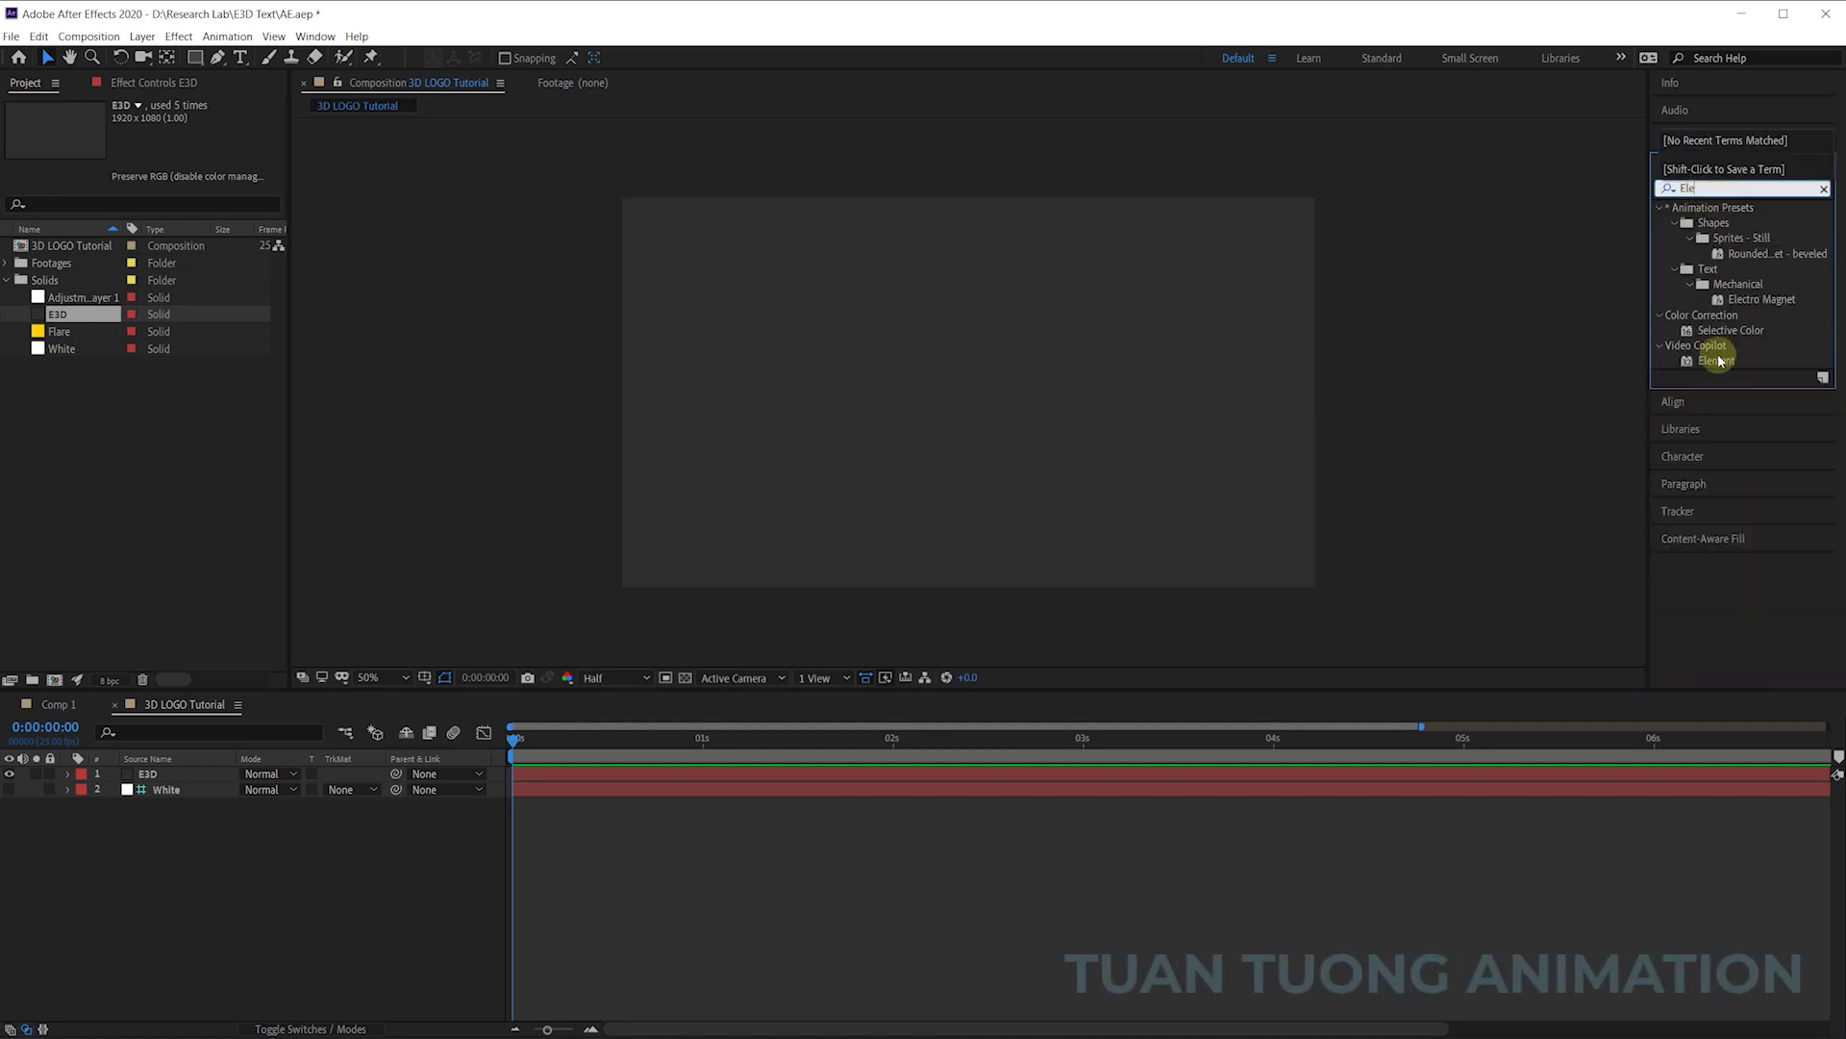
left_click_drag(1719, 361, 221, 771)
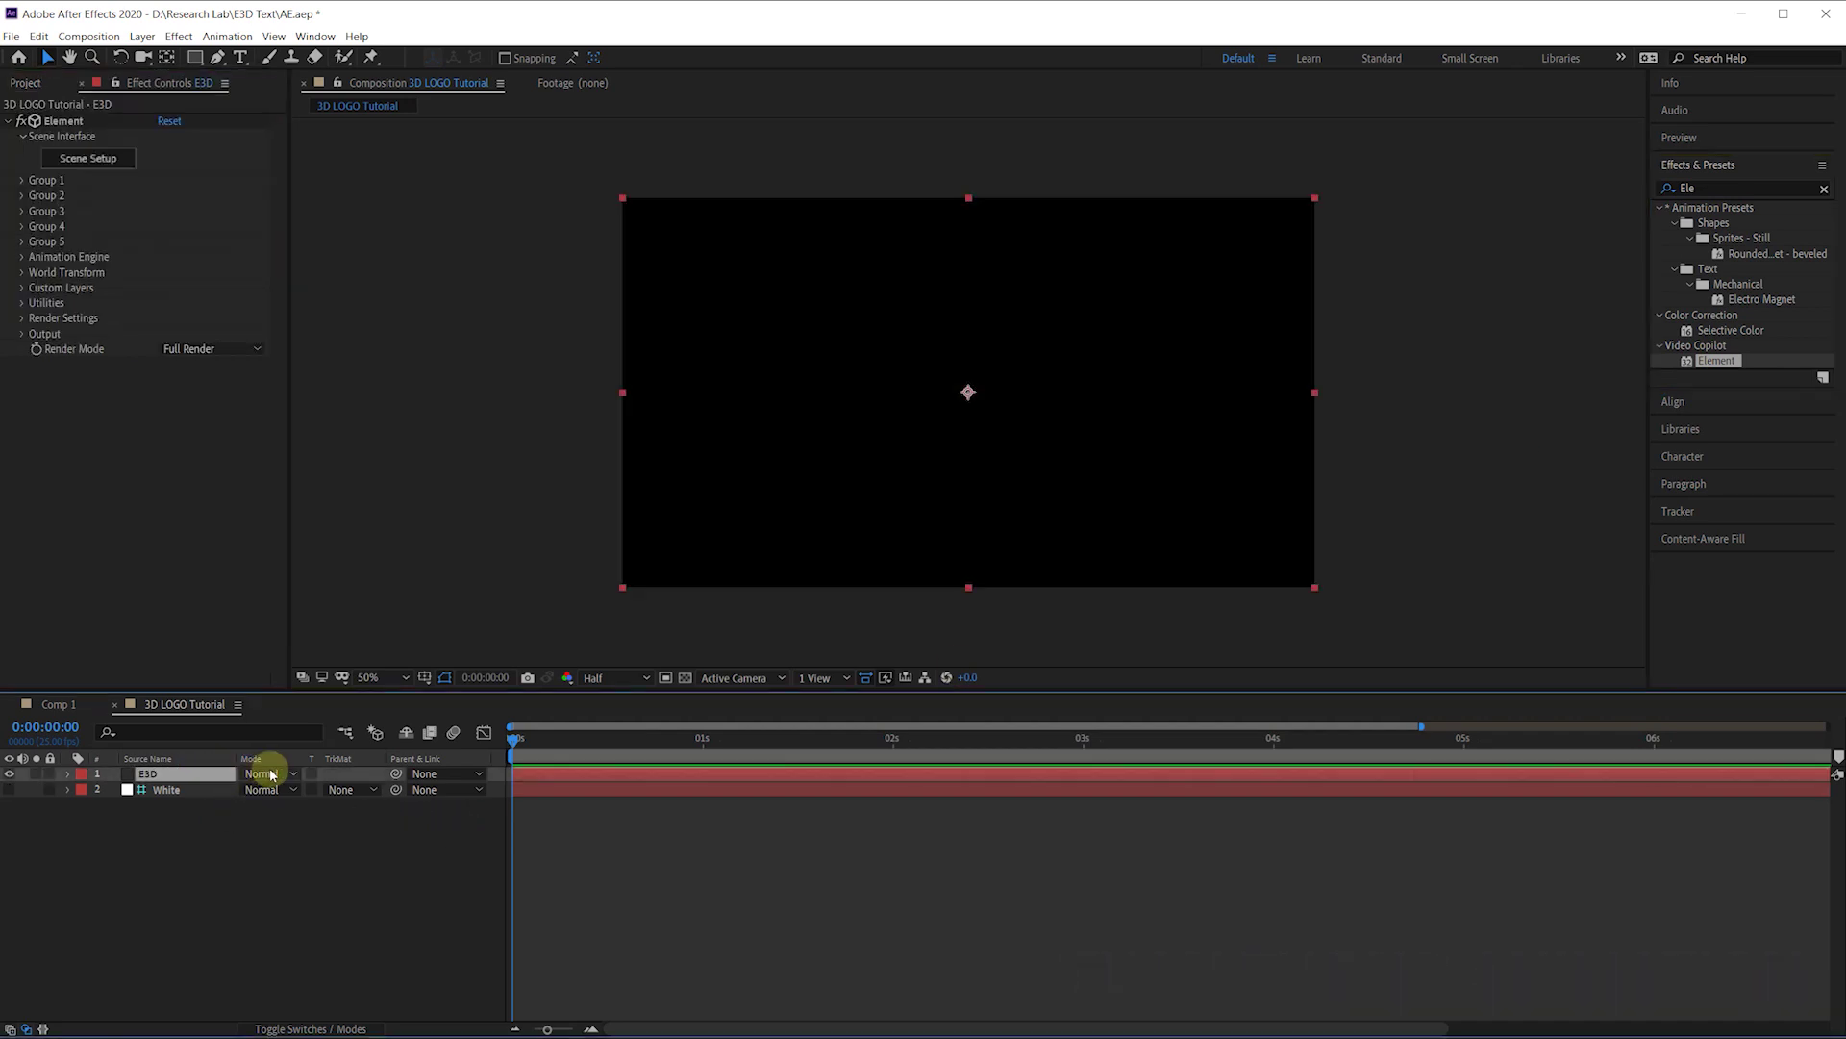
Step: Set Path Layer 1 in Element's Custom Text and Masks to the White layer
left_click(21, 287)
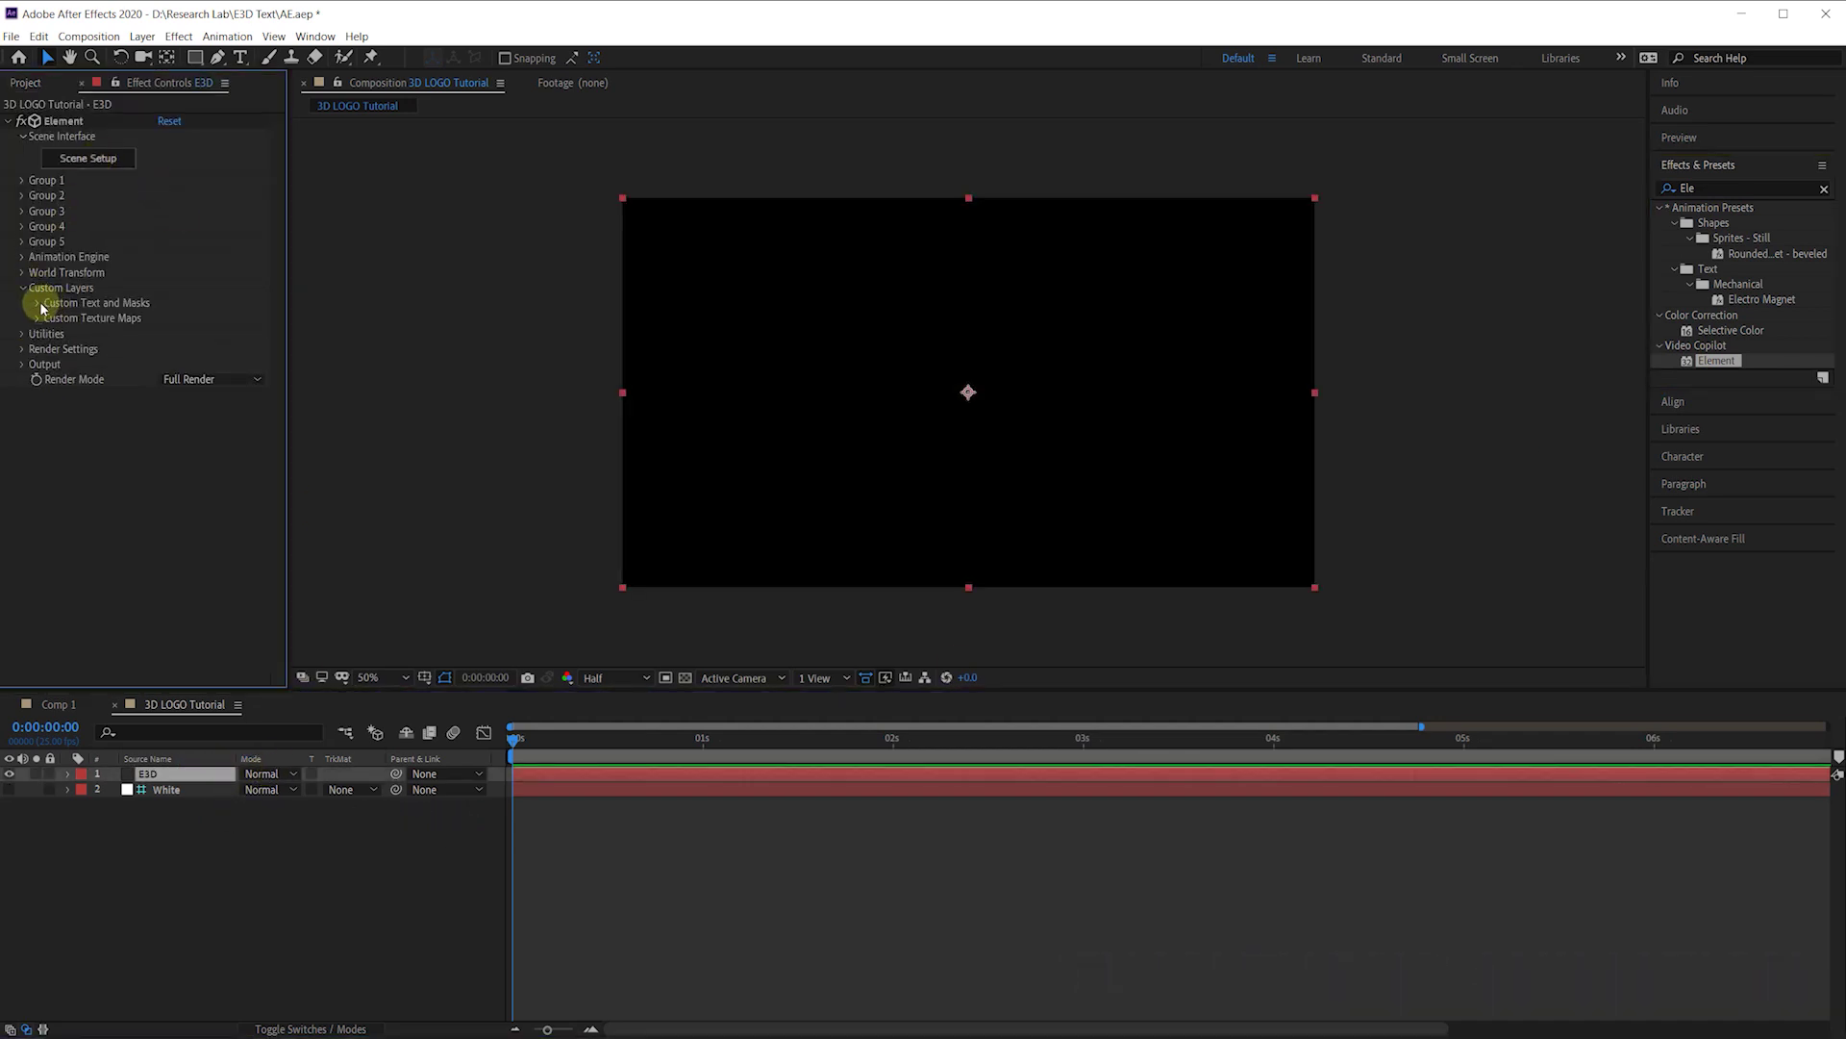
left_click(38, 303)
left_click(179, 319)
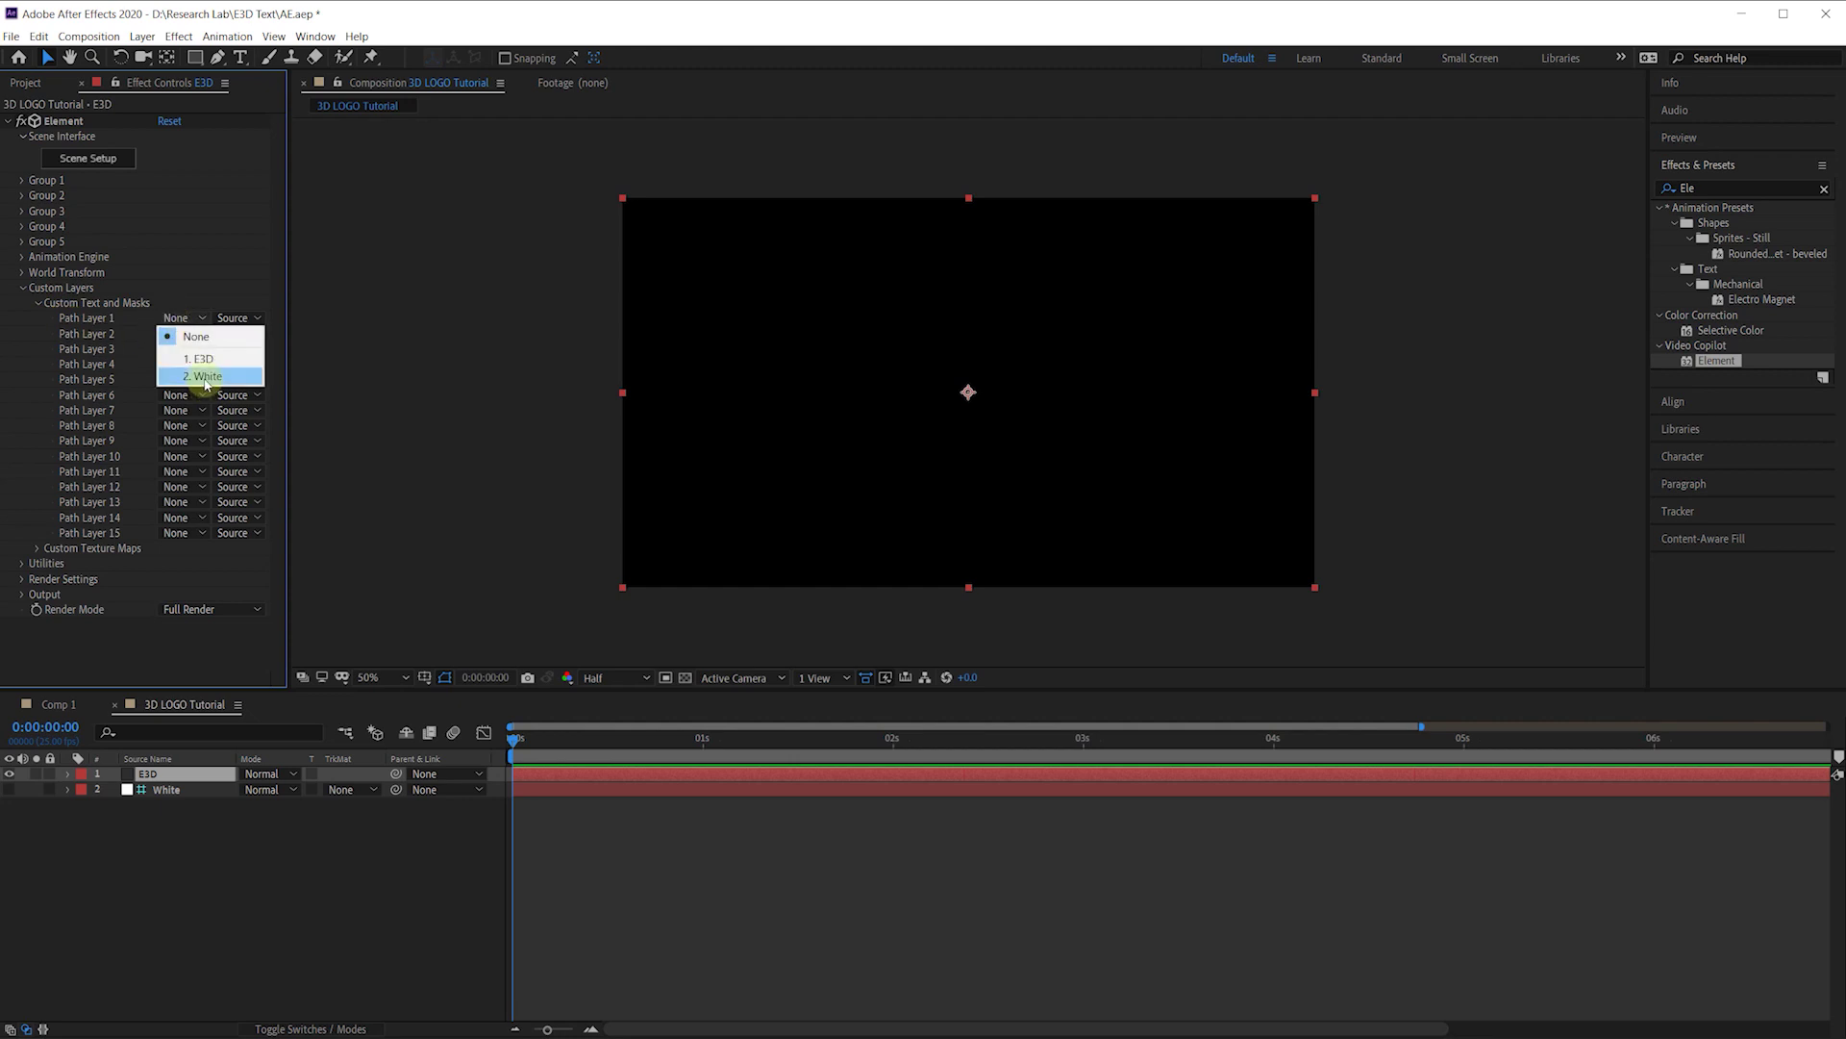
left_click(205, 376)
Step: Rename the White layer to LogoVector and return to the 3D LOGO Tutorial composition view
left_click(192, 795)
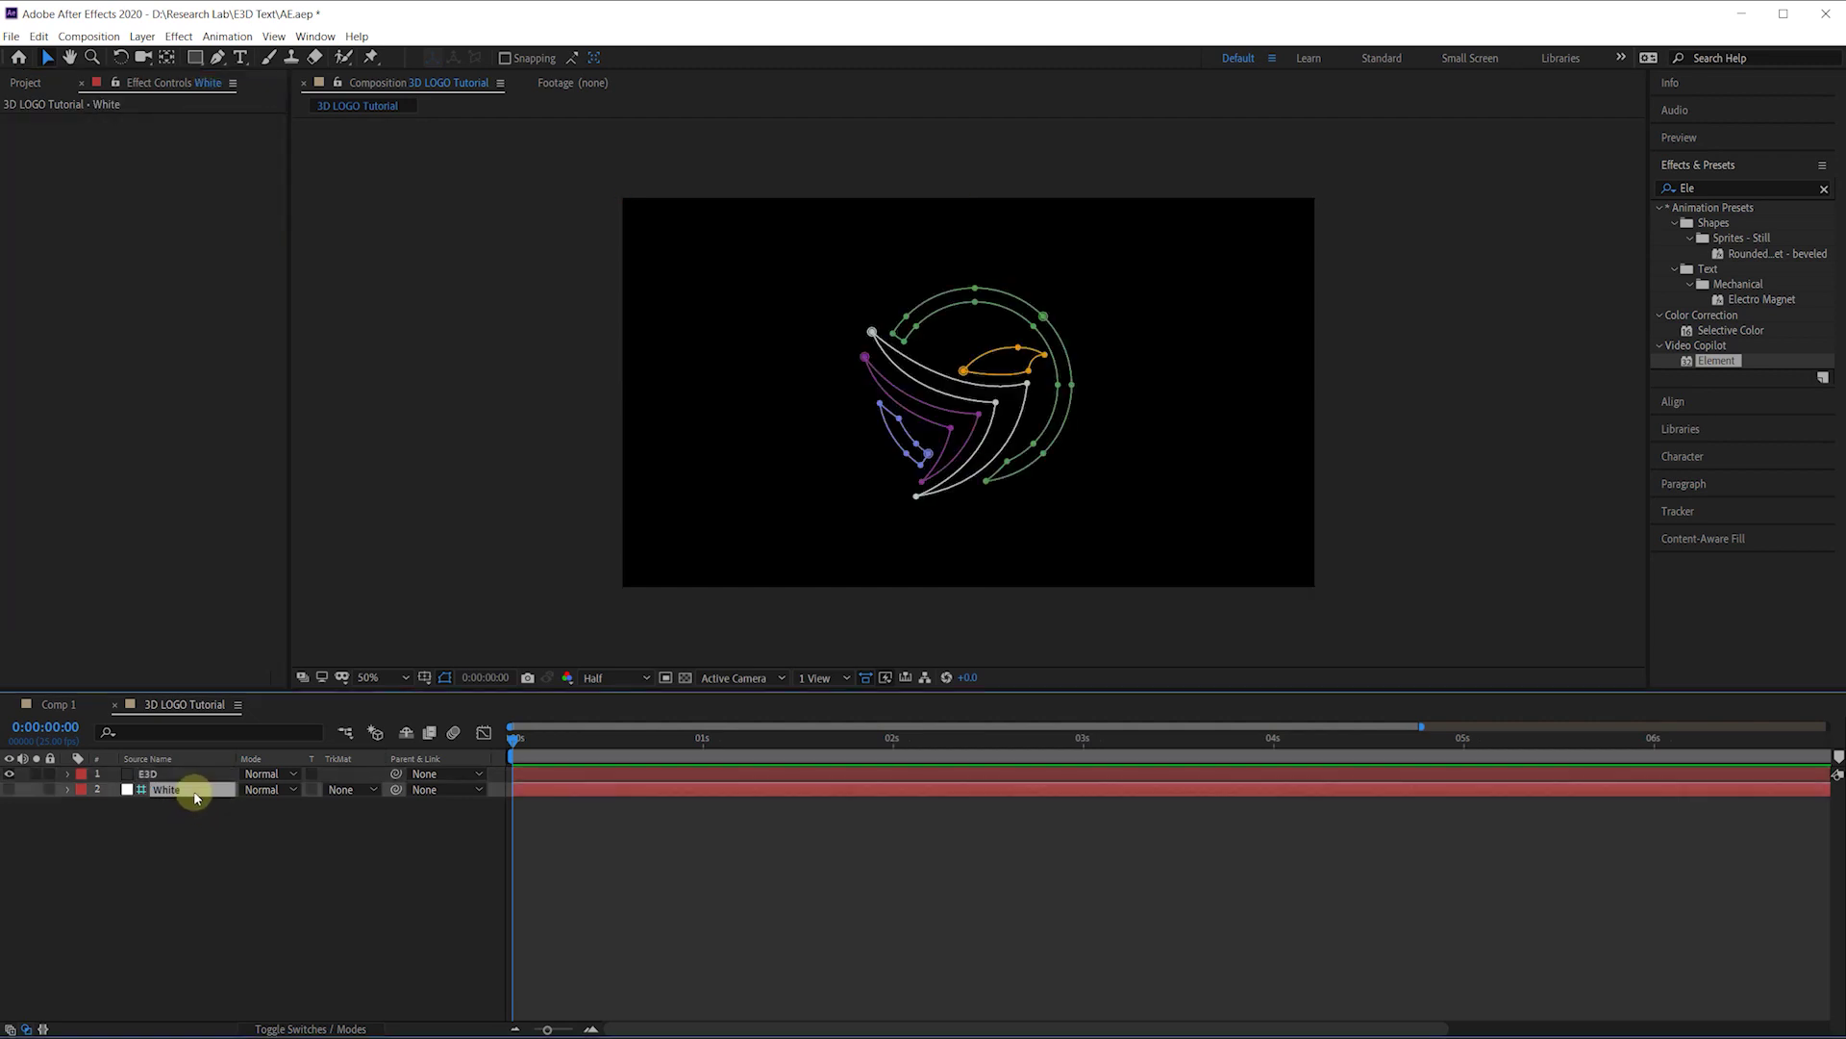
double_click(196, 797)
left_click(189, 796)
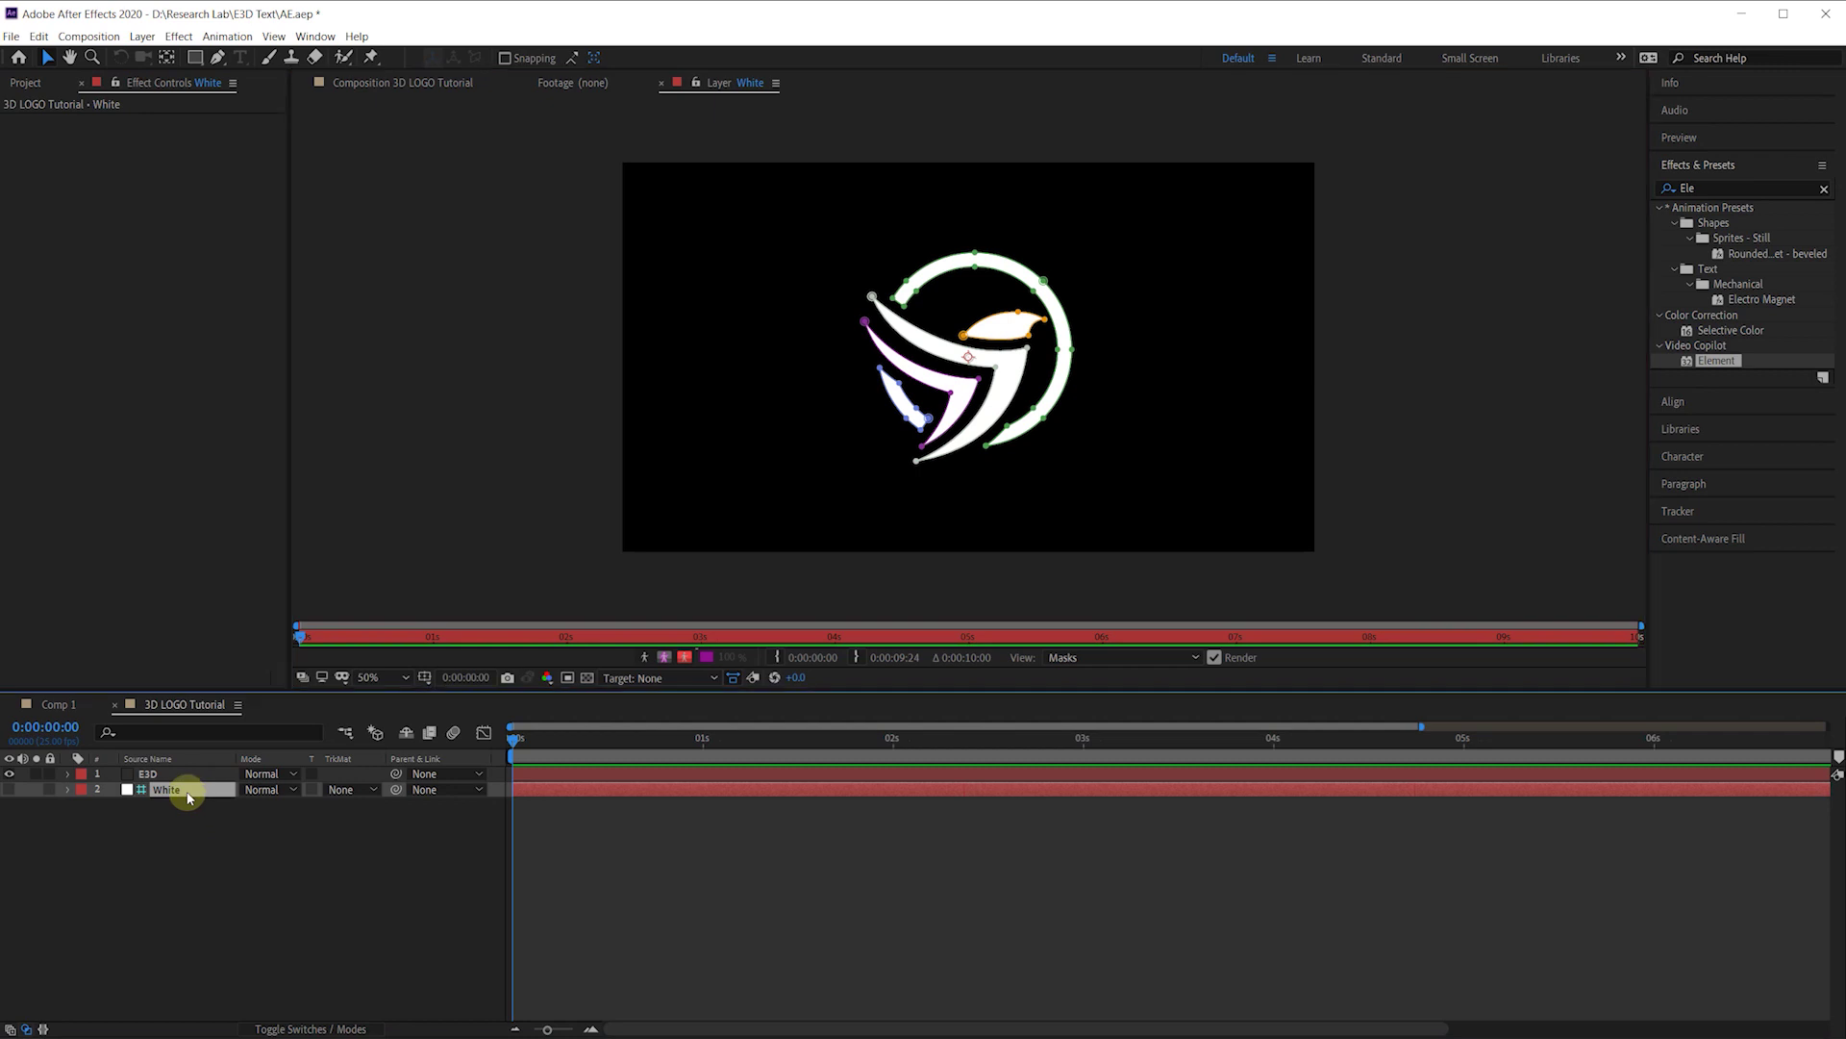
key("Return")
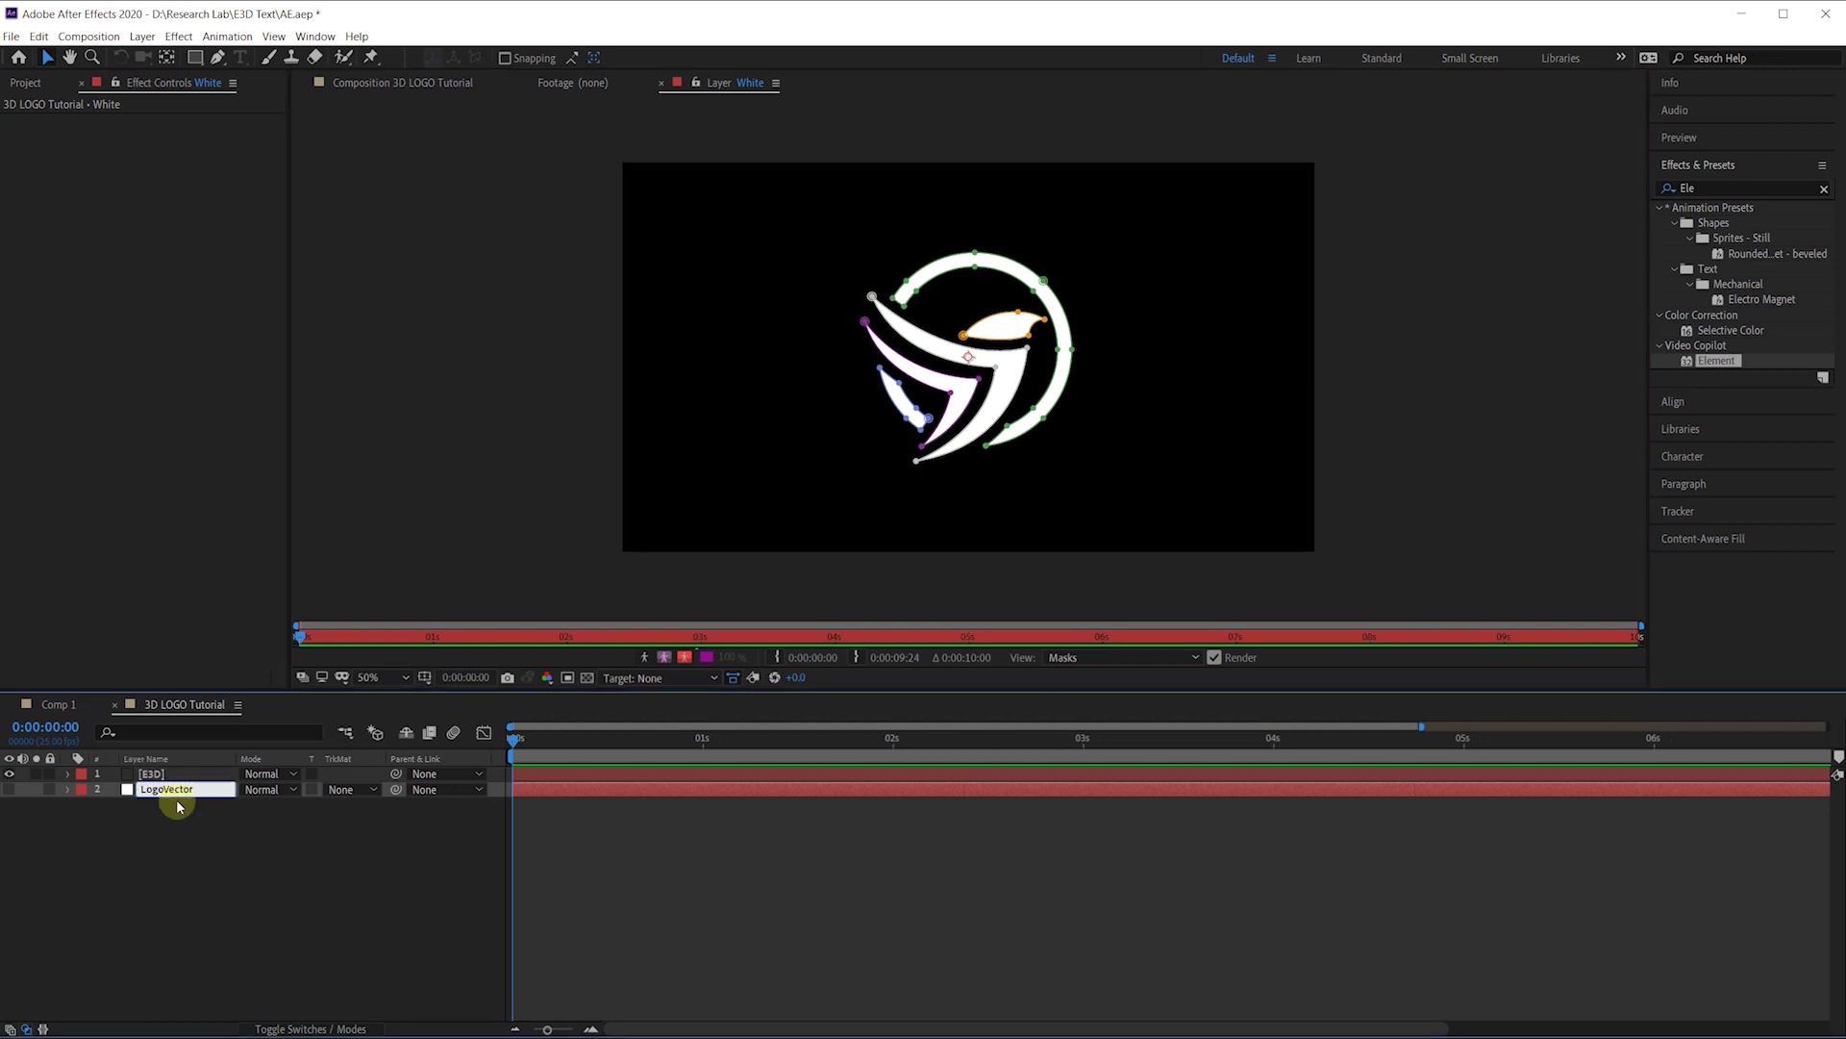
key("Return")
left_click(457, 84)
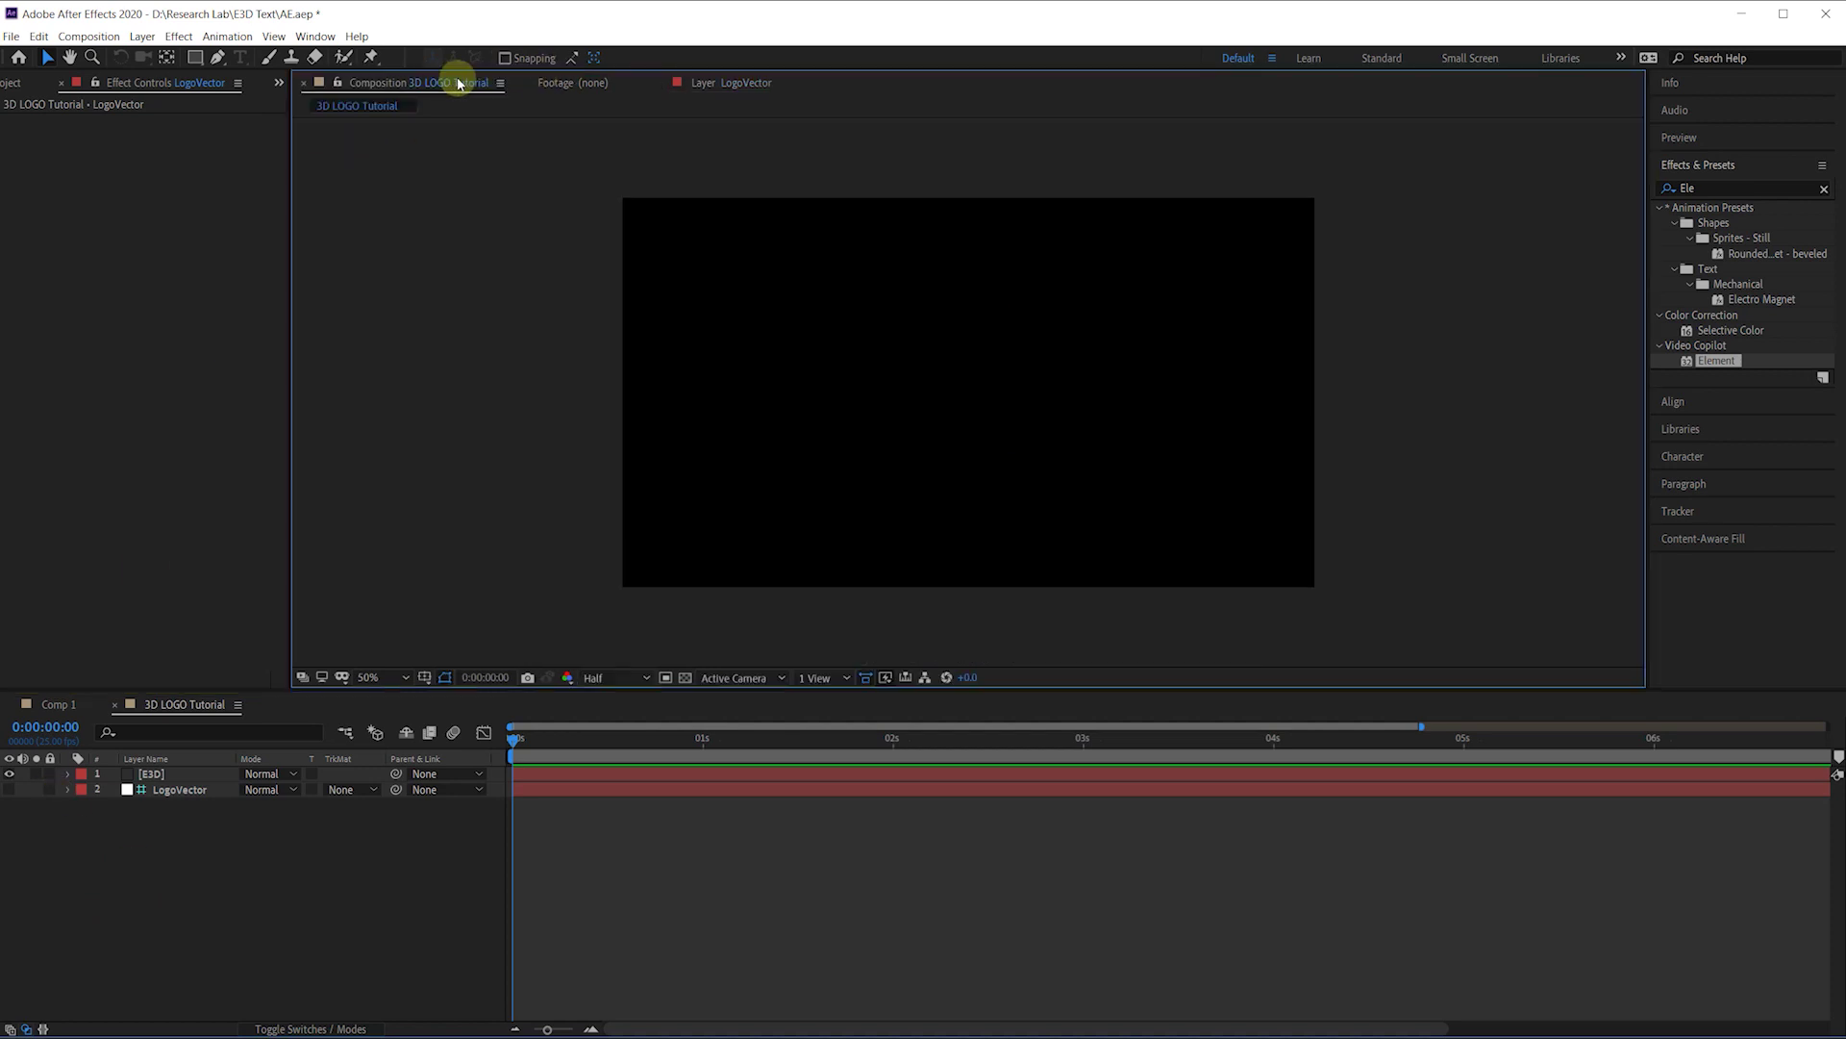
Step: Check on the E3D layer that Element's Path Layer 1 uses the LogoVector layer
left_click(149, 774)
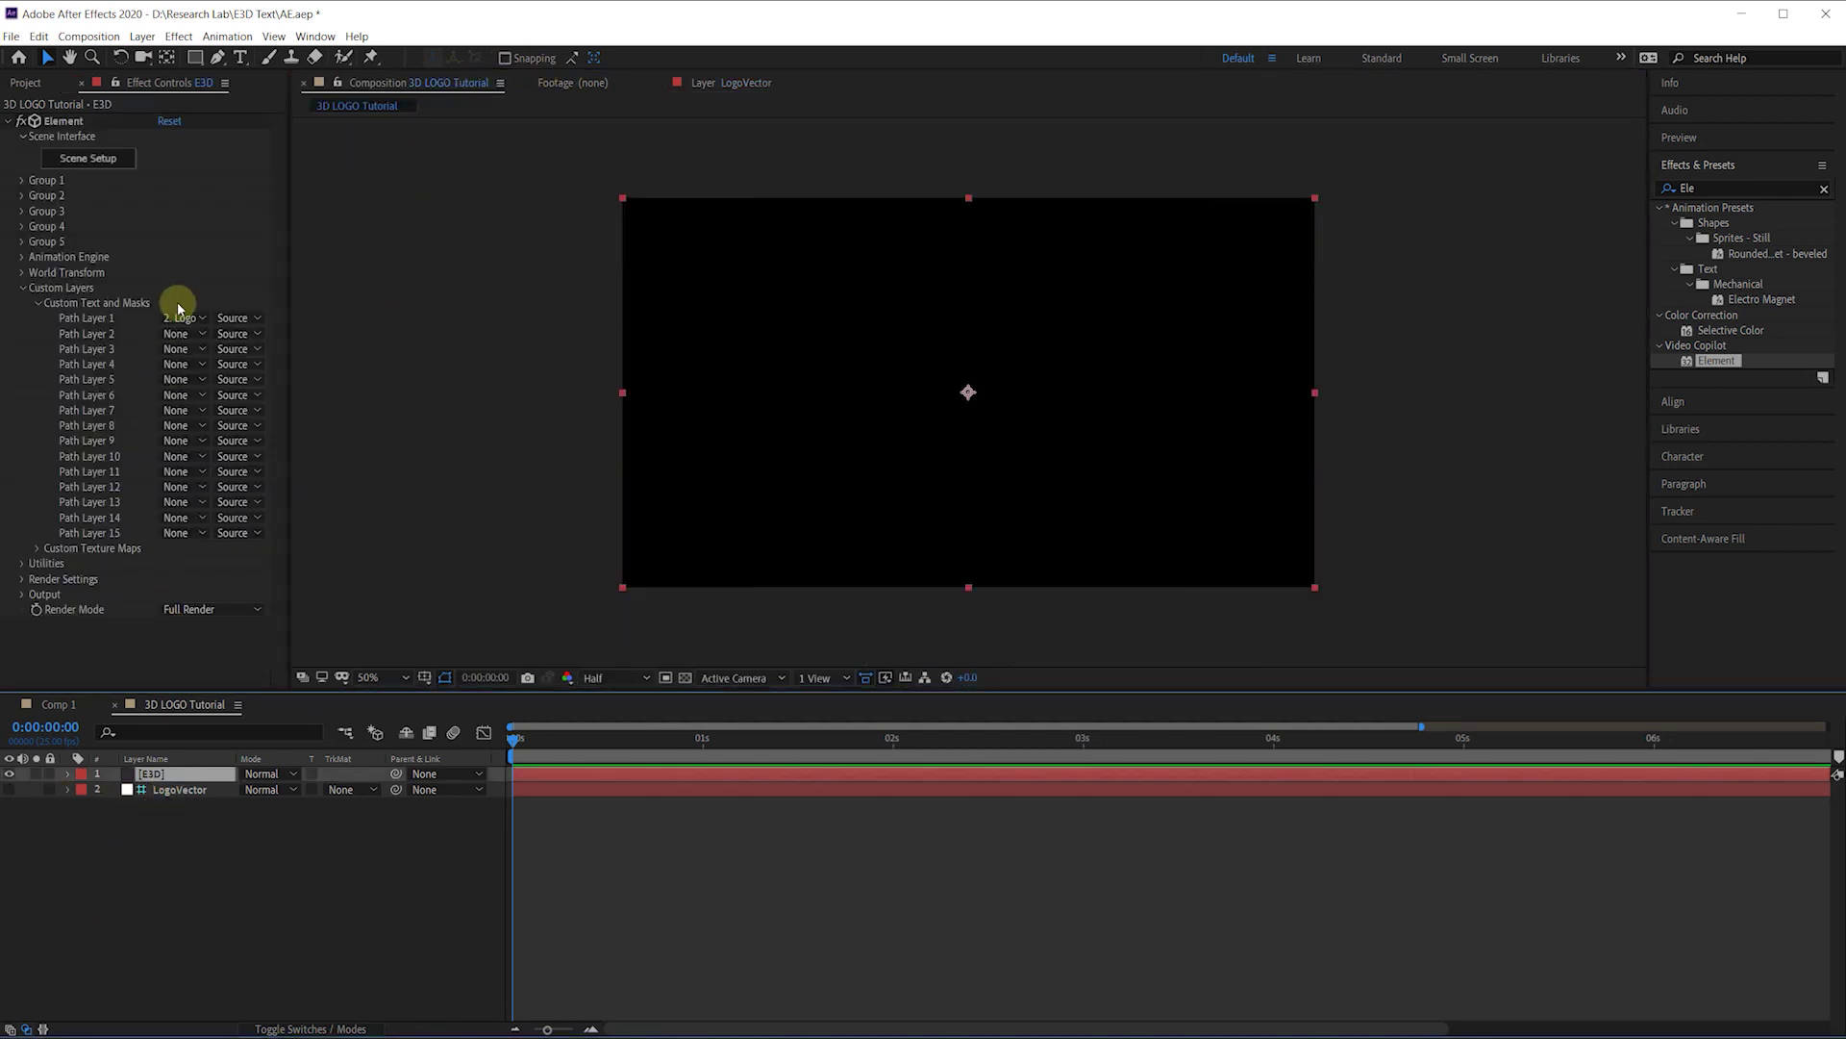
left_click(186, 320)
left_click(175, 367)
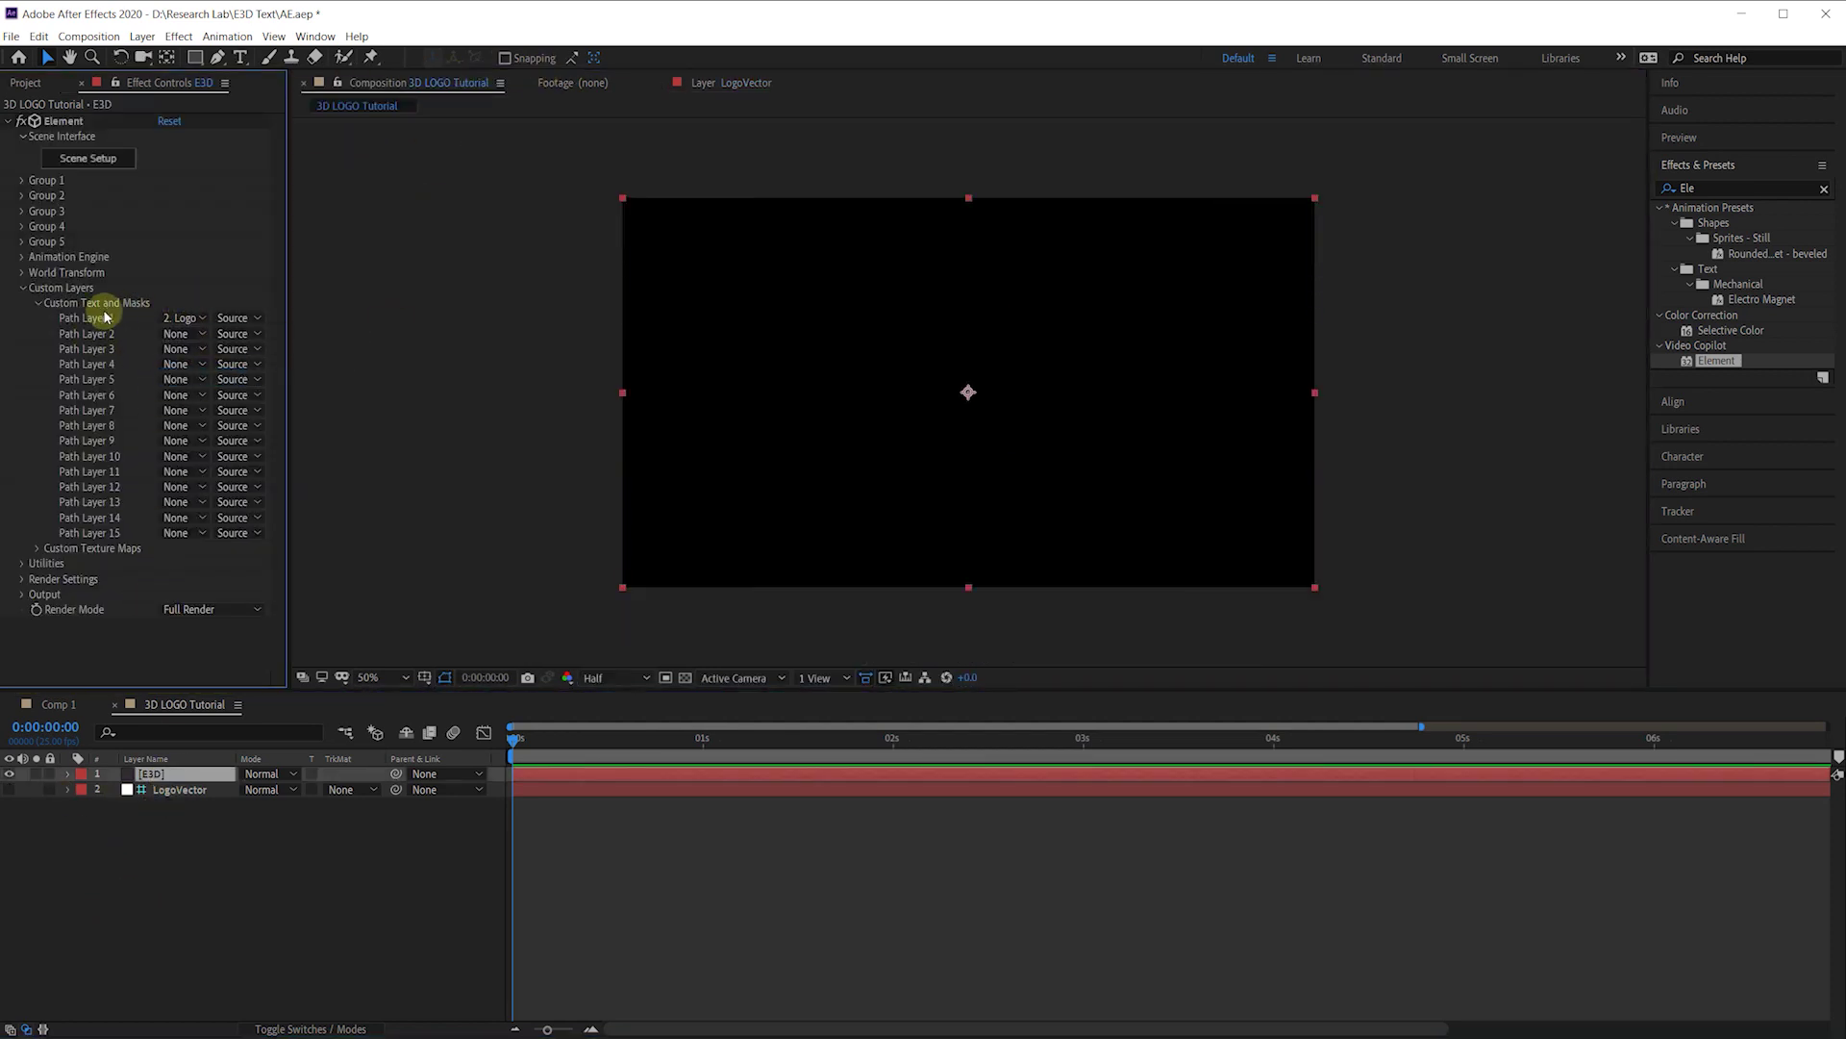
left_click(22, 290)
Step: Open Element's Scene Setup and extrude the logo path into a 3D model
left_click(89, 160)
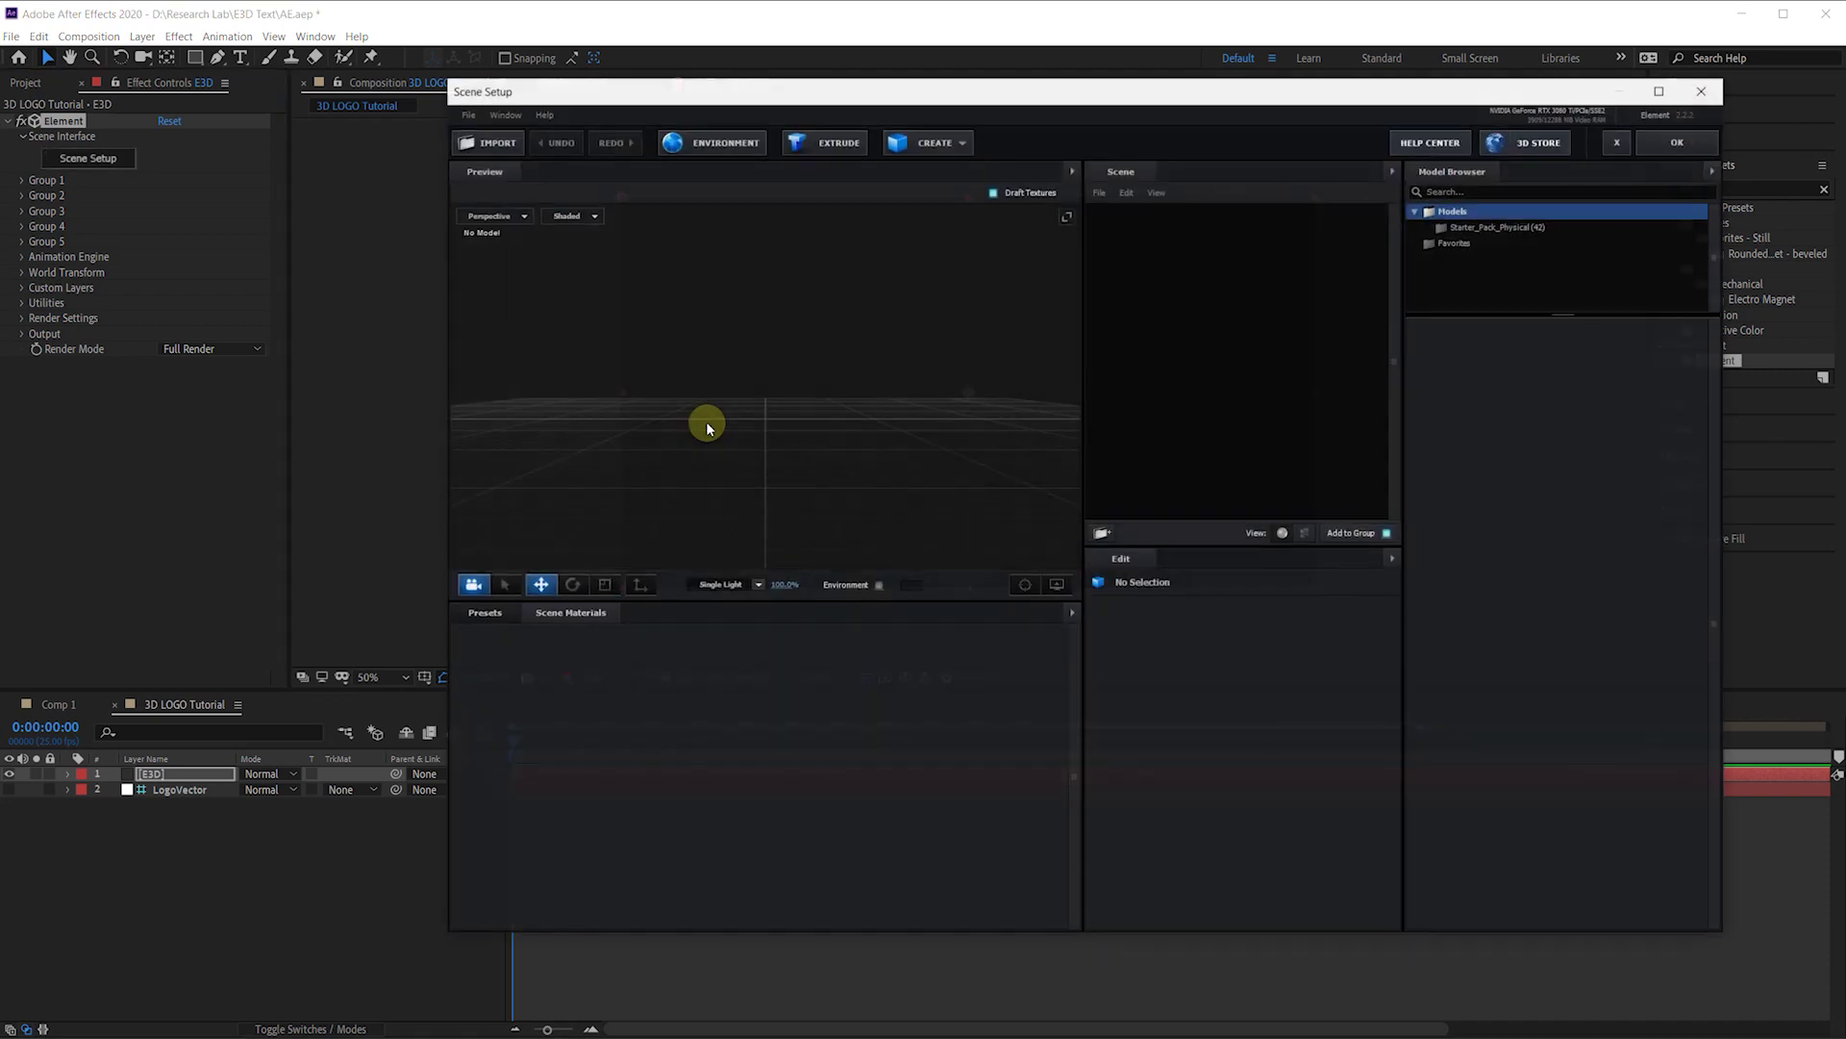
left_click(839, 147)
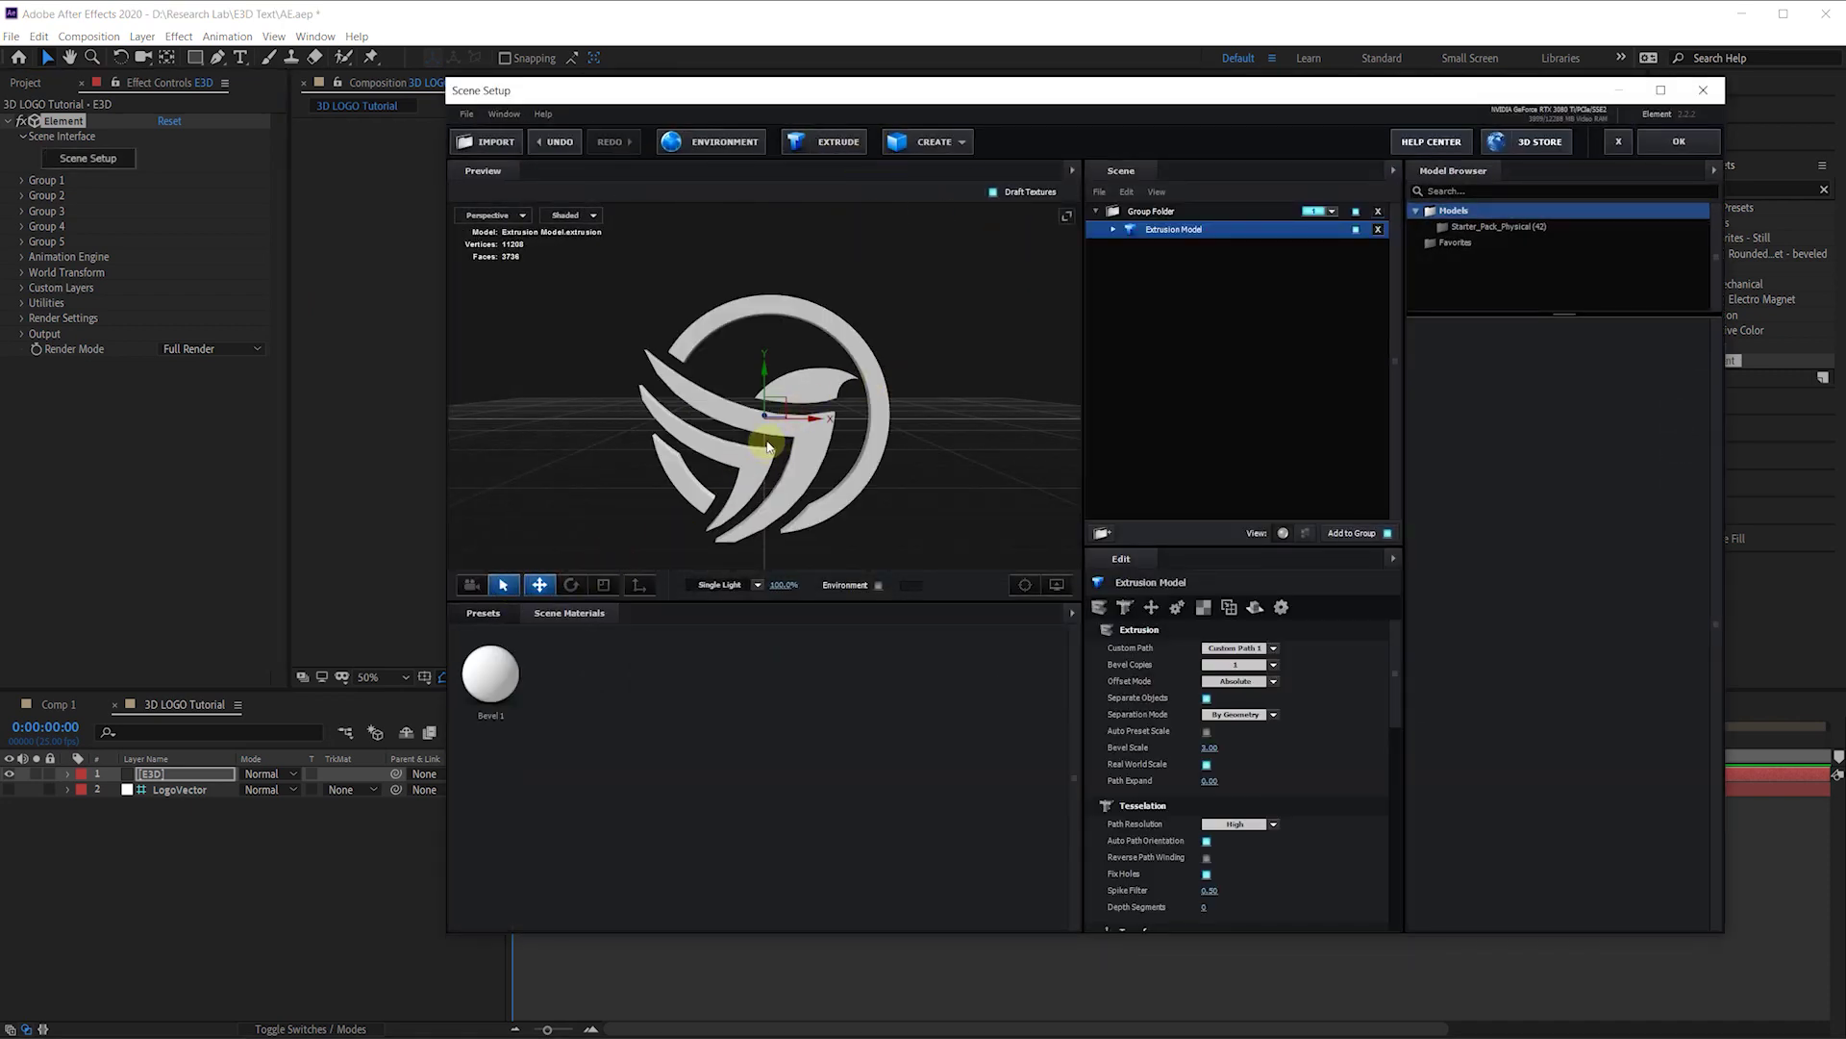
mouse_move(792, 463)
left_mouse_down()
mouse_move(716, 446)
mouse_move(661, 476)
mouse_move(760, 474)
mouse_move(767, 379)
mouse_move(750, 362)
mouse_move(708, 453)
mouse_move(722, 409)
mouse_move(713, 437)
mouse_move(754, 510)
mouse_move(784, 486)
left_mouse_up()
mouse_move(731, 373)
left_mouse_down()
mouse_move(701, 384)
mouse_move(822, 319)
mouse_move(831, 254)
mouse_move(745, 365)
left_mouse_up()
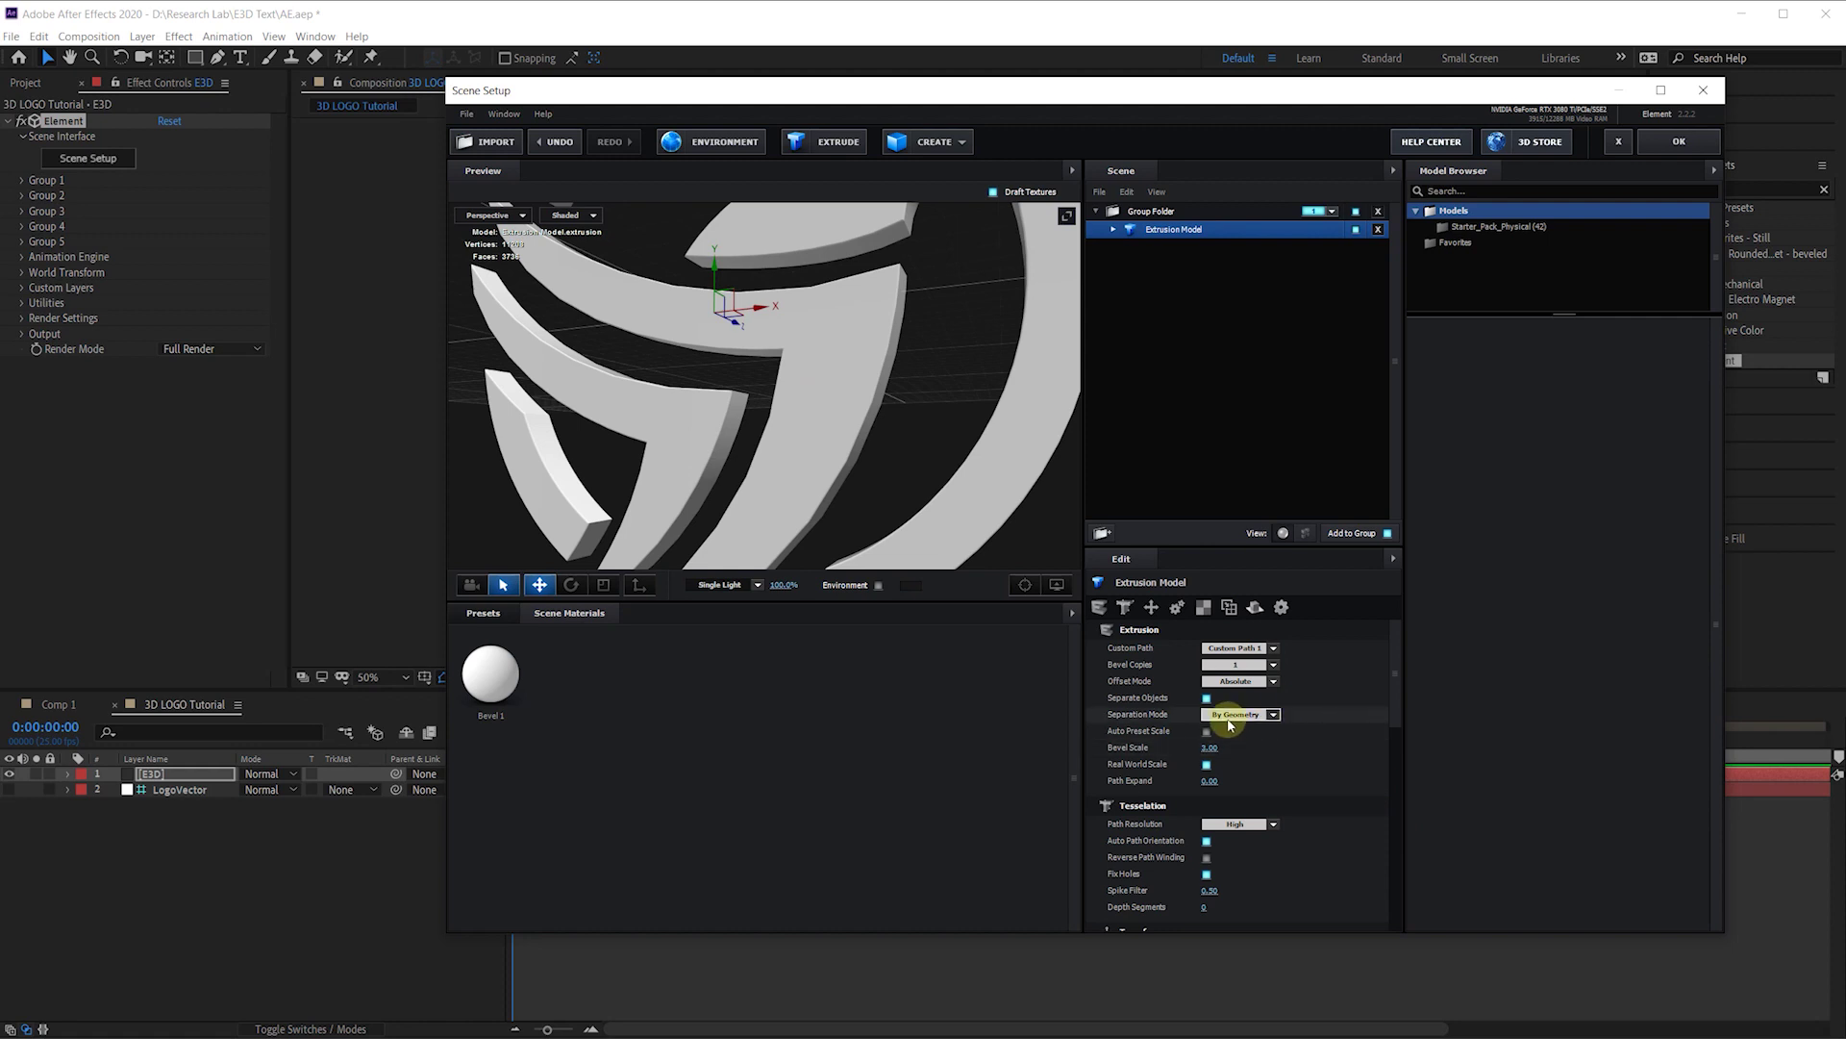
Step: Set the Extrusion Model's Path Resolution to Ultra
left_click(1238, 824)
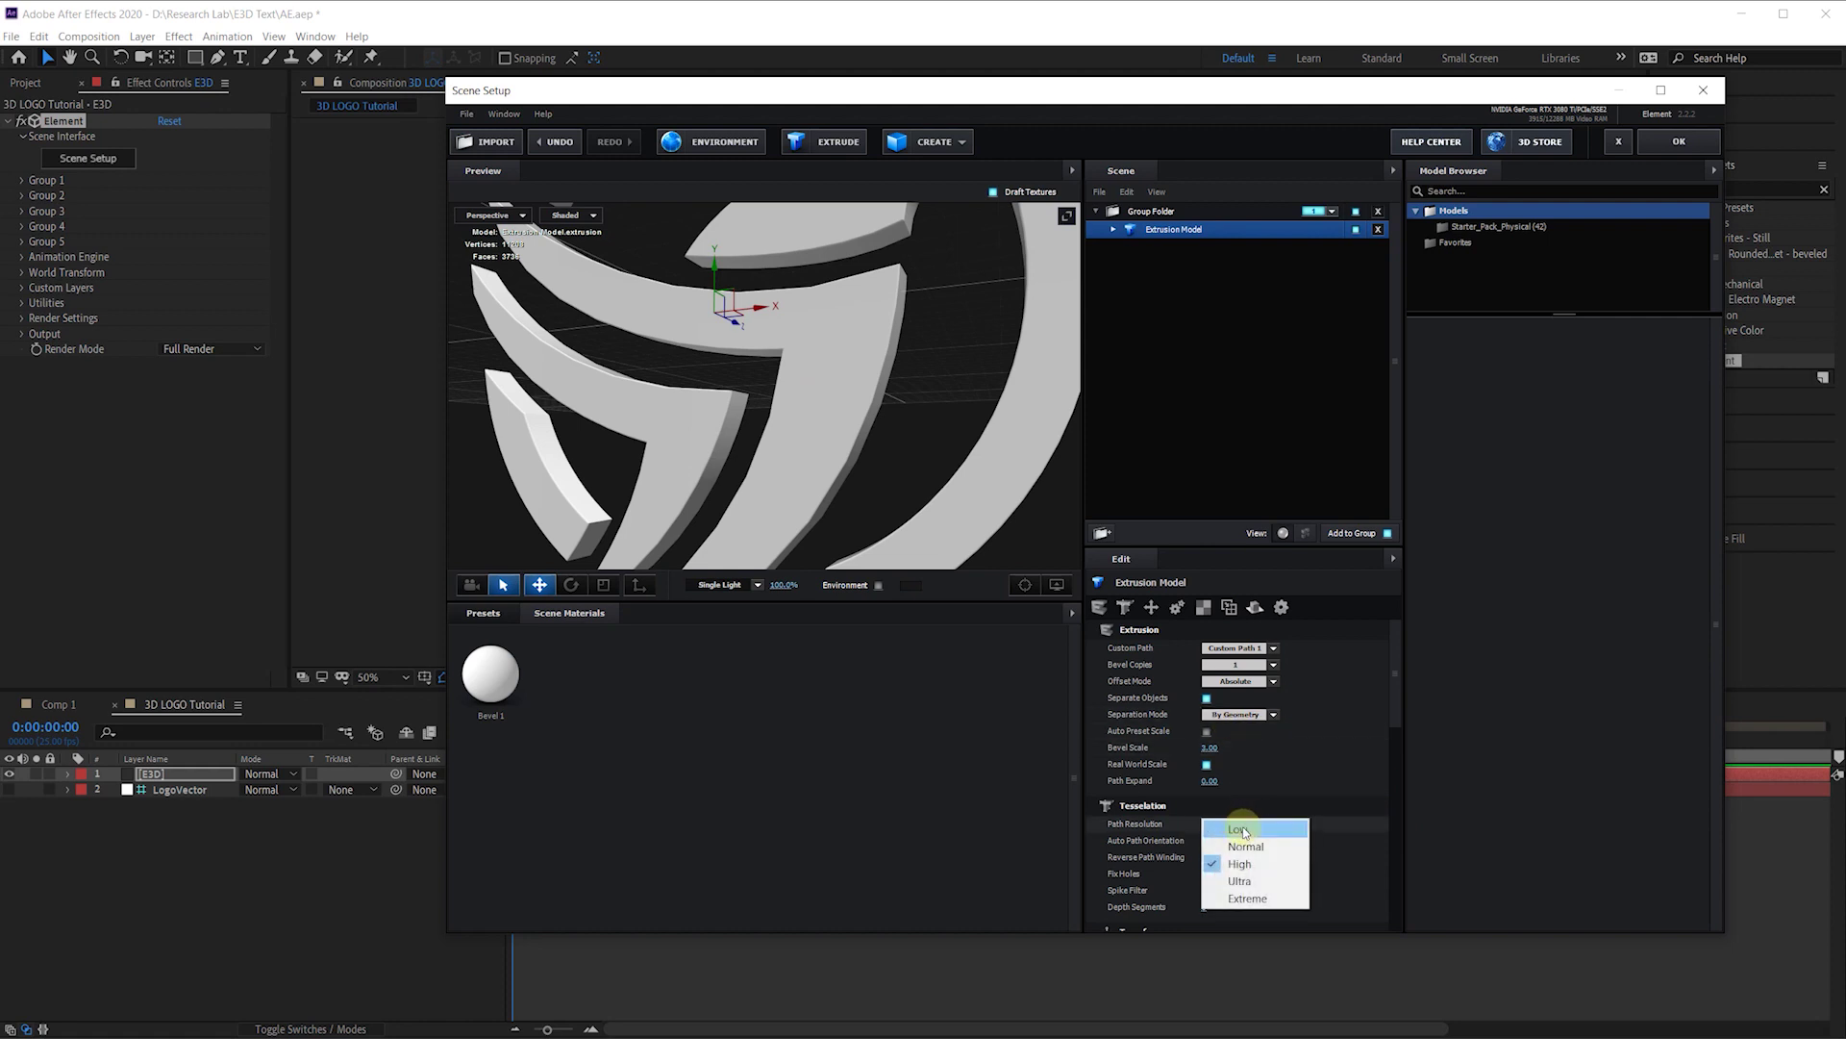
left_click(1240, 881)
left_click_drag(824, 395, 814, 433)
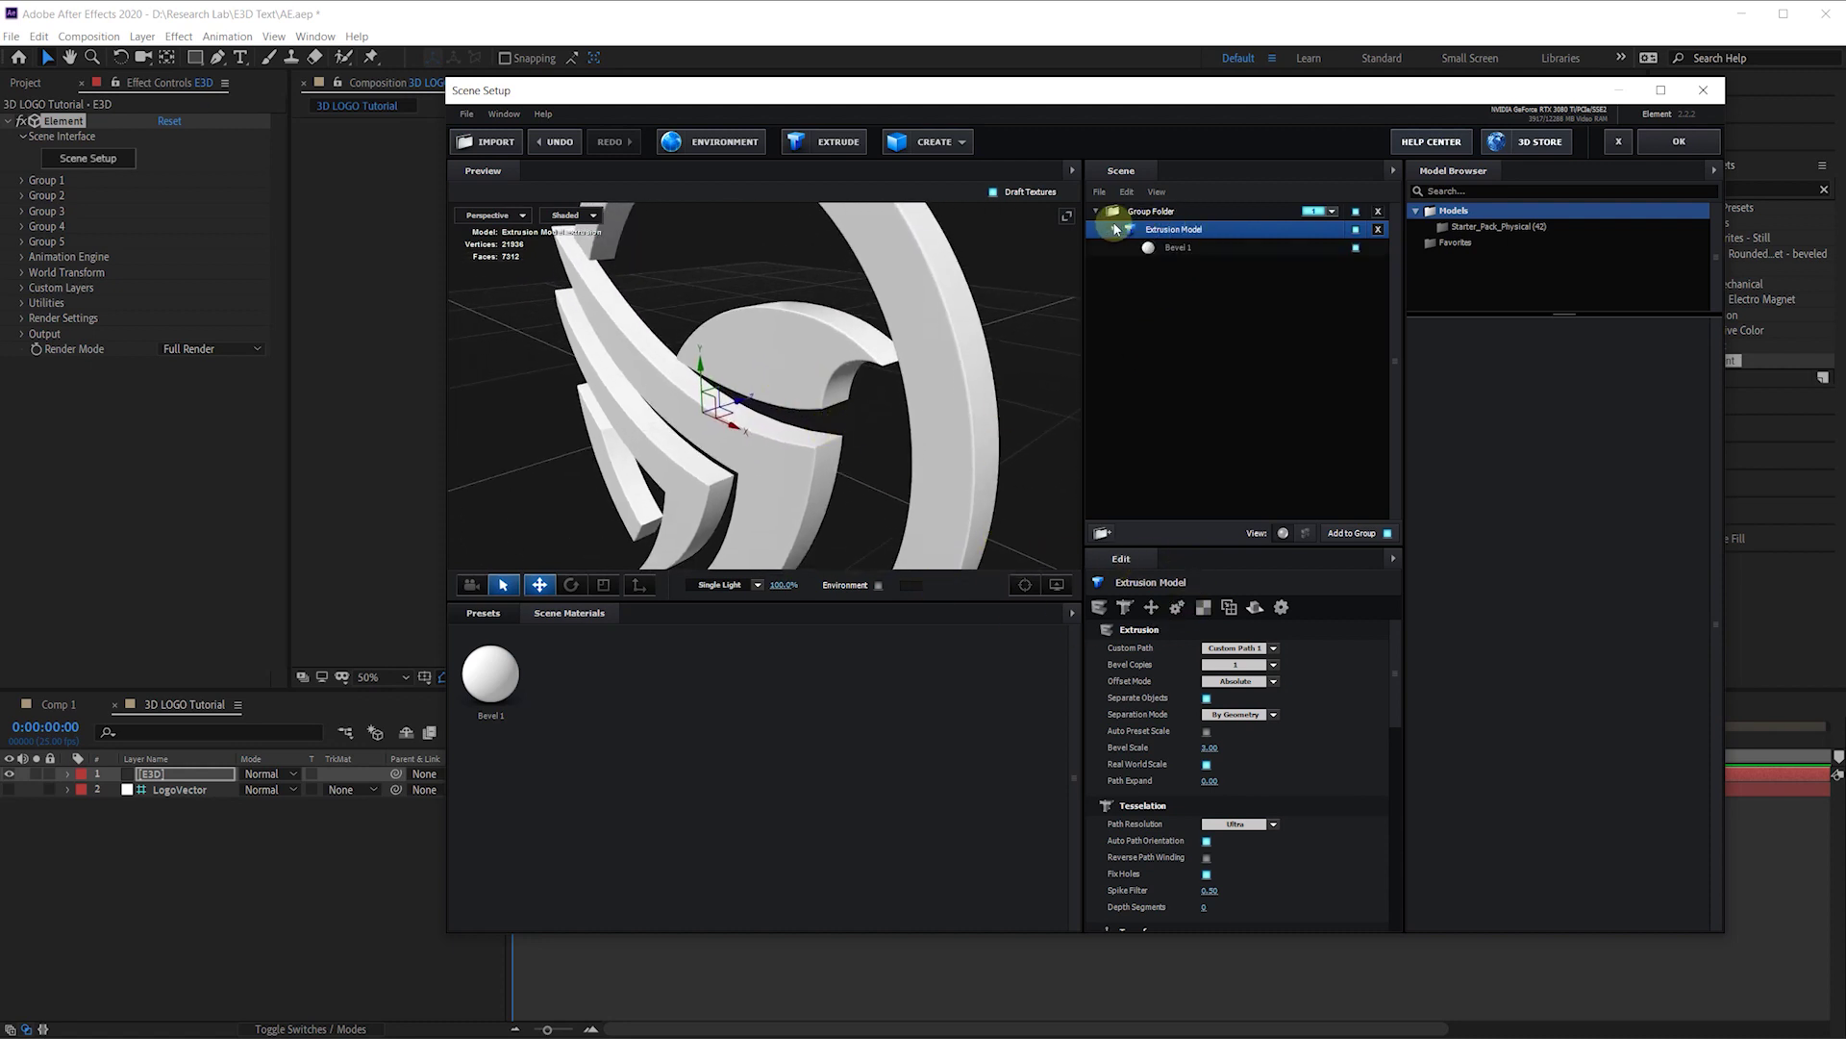
Step: Set the Extrude value of the model's Bevel 1 to 2
left_click(1178, 247)
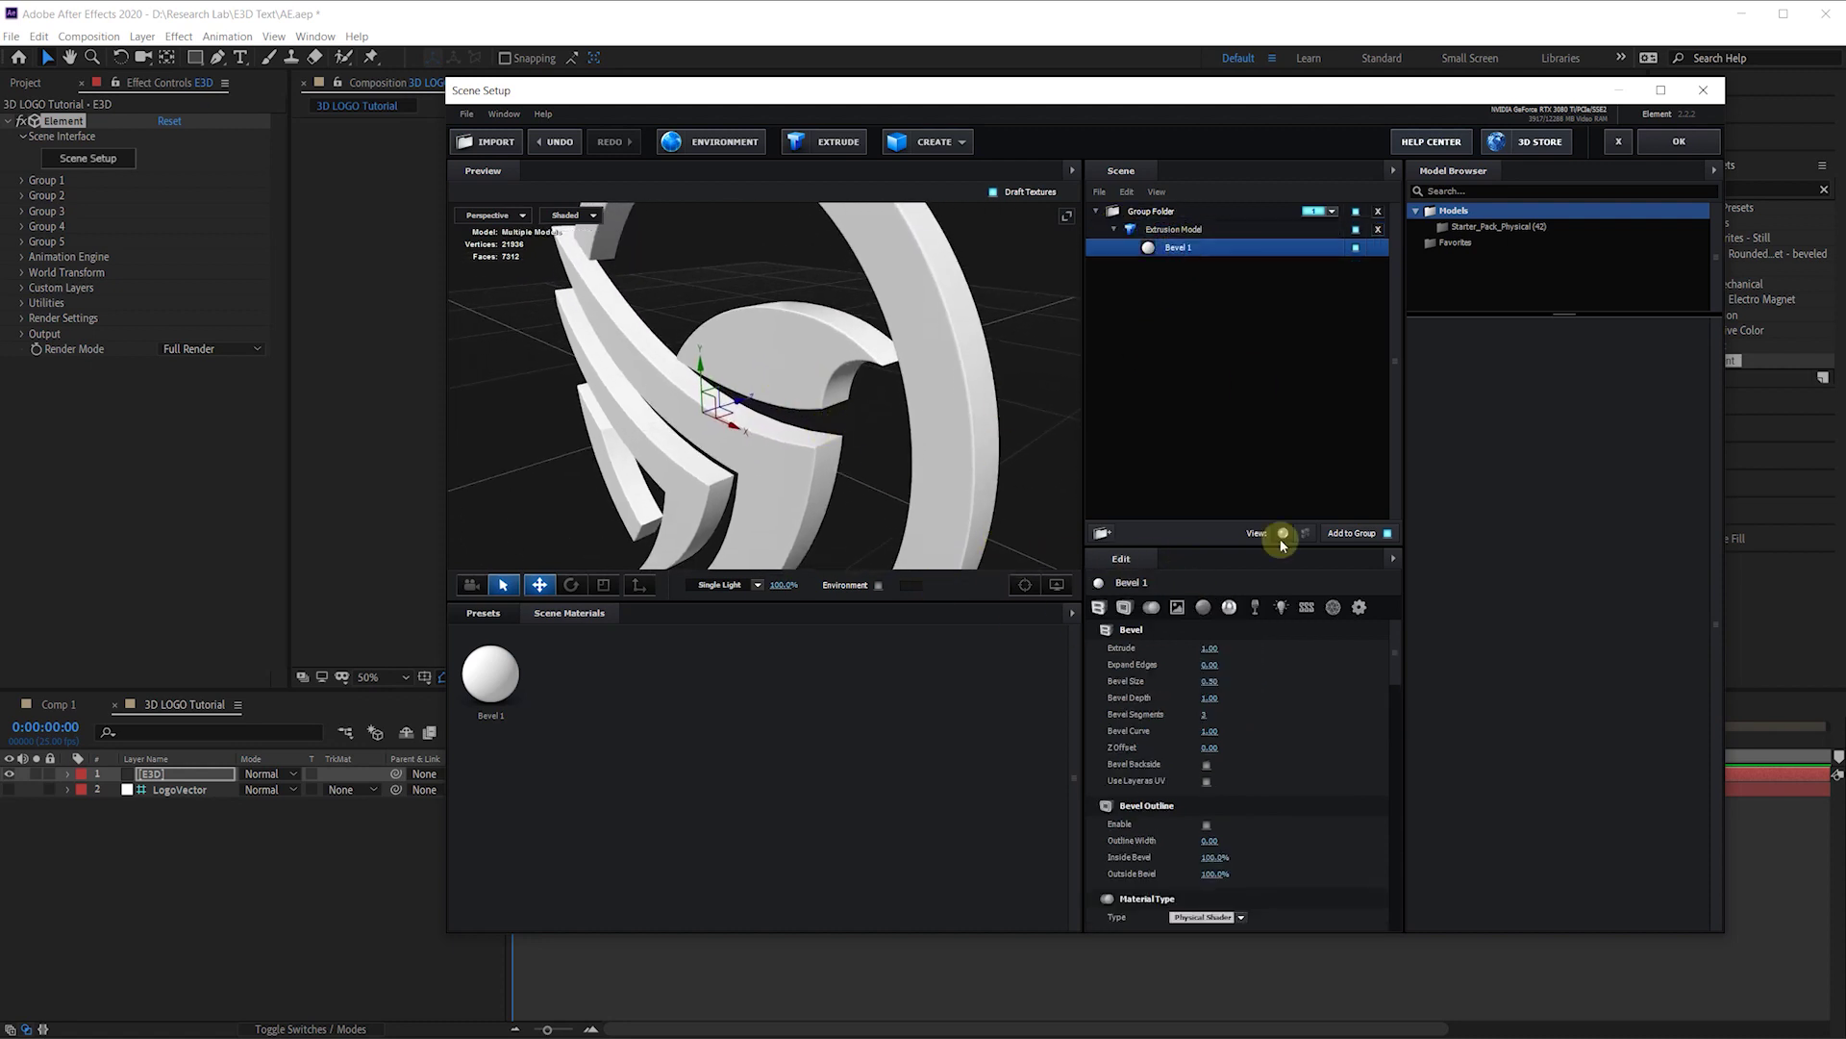
left_click(1212, 652)
type("2")
key("Return")
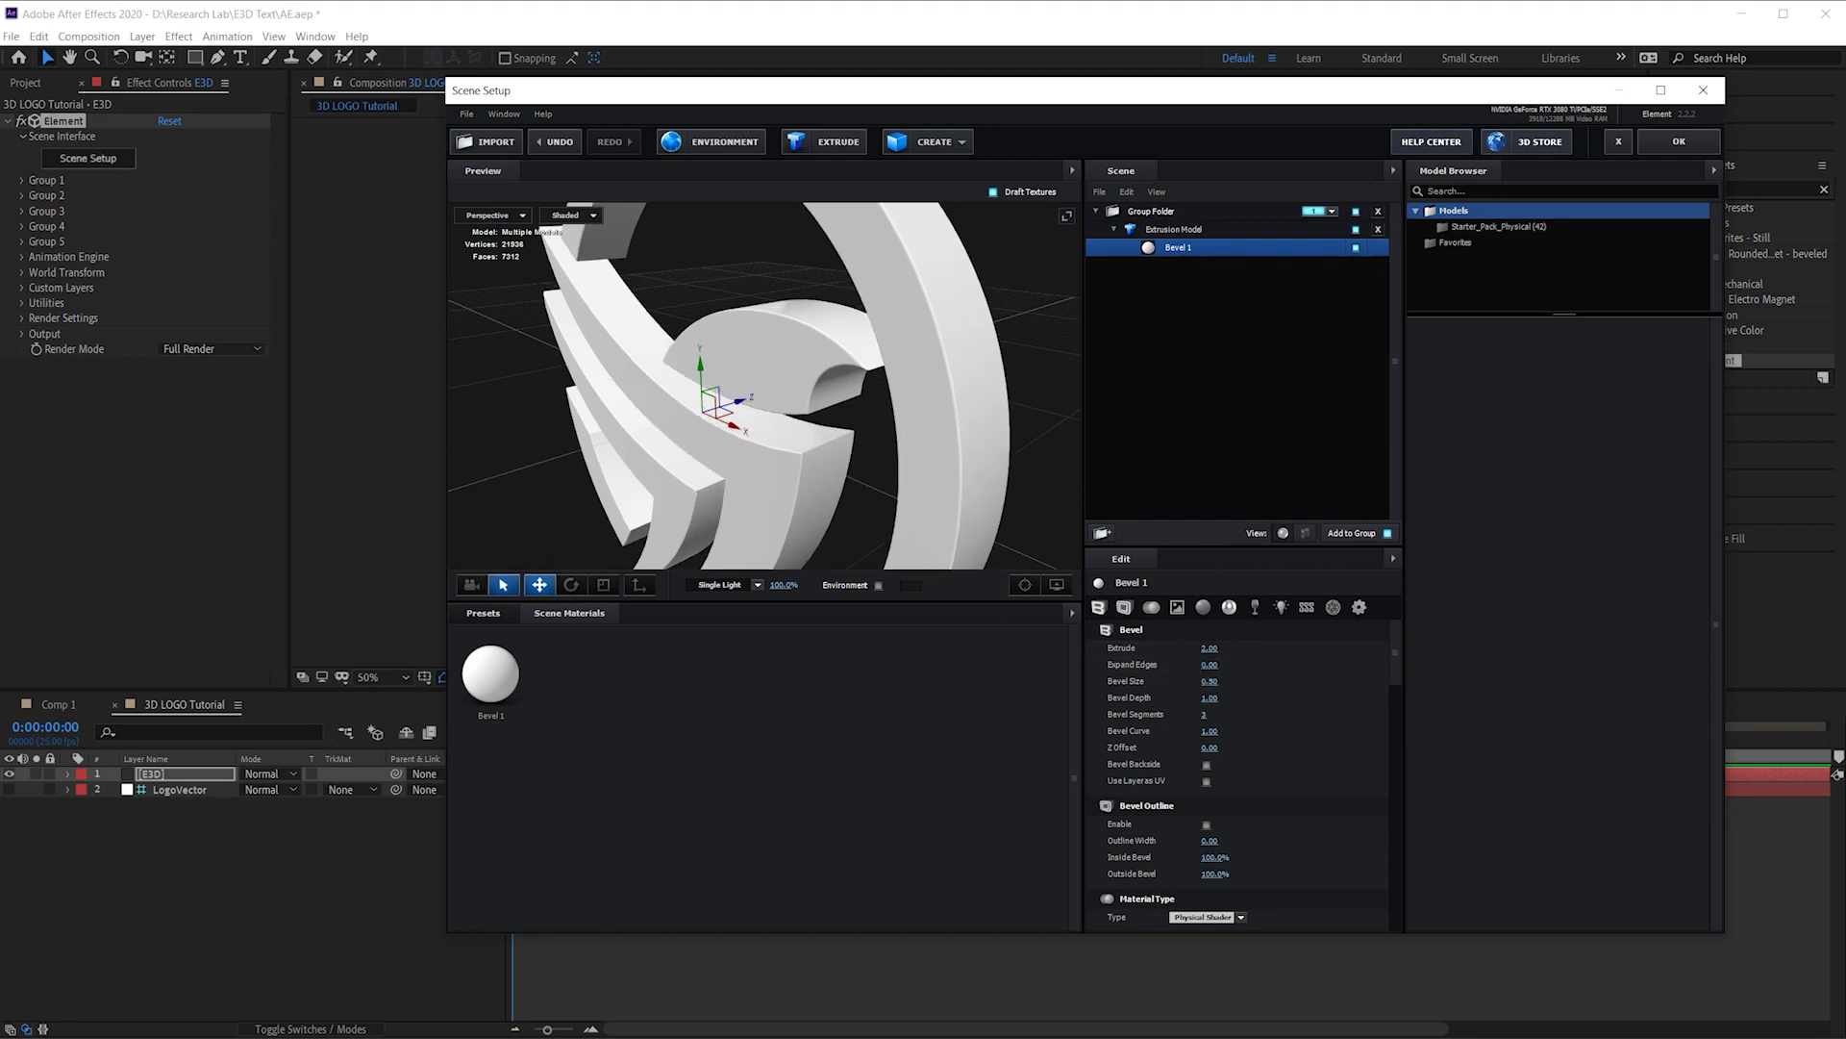
Step: Select the Extrusion Model and open the Elite Shaders for E3D material presets
left_click(1193, 233)
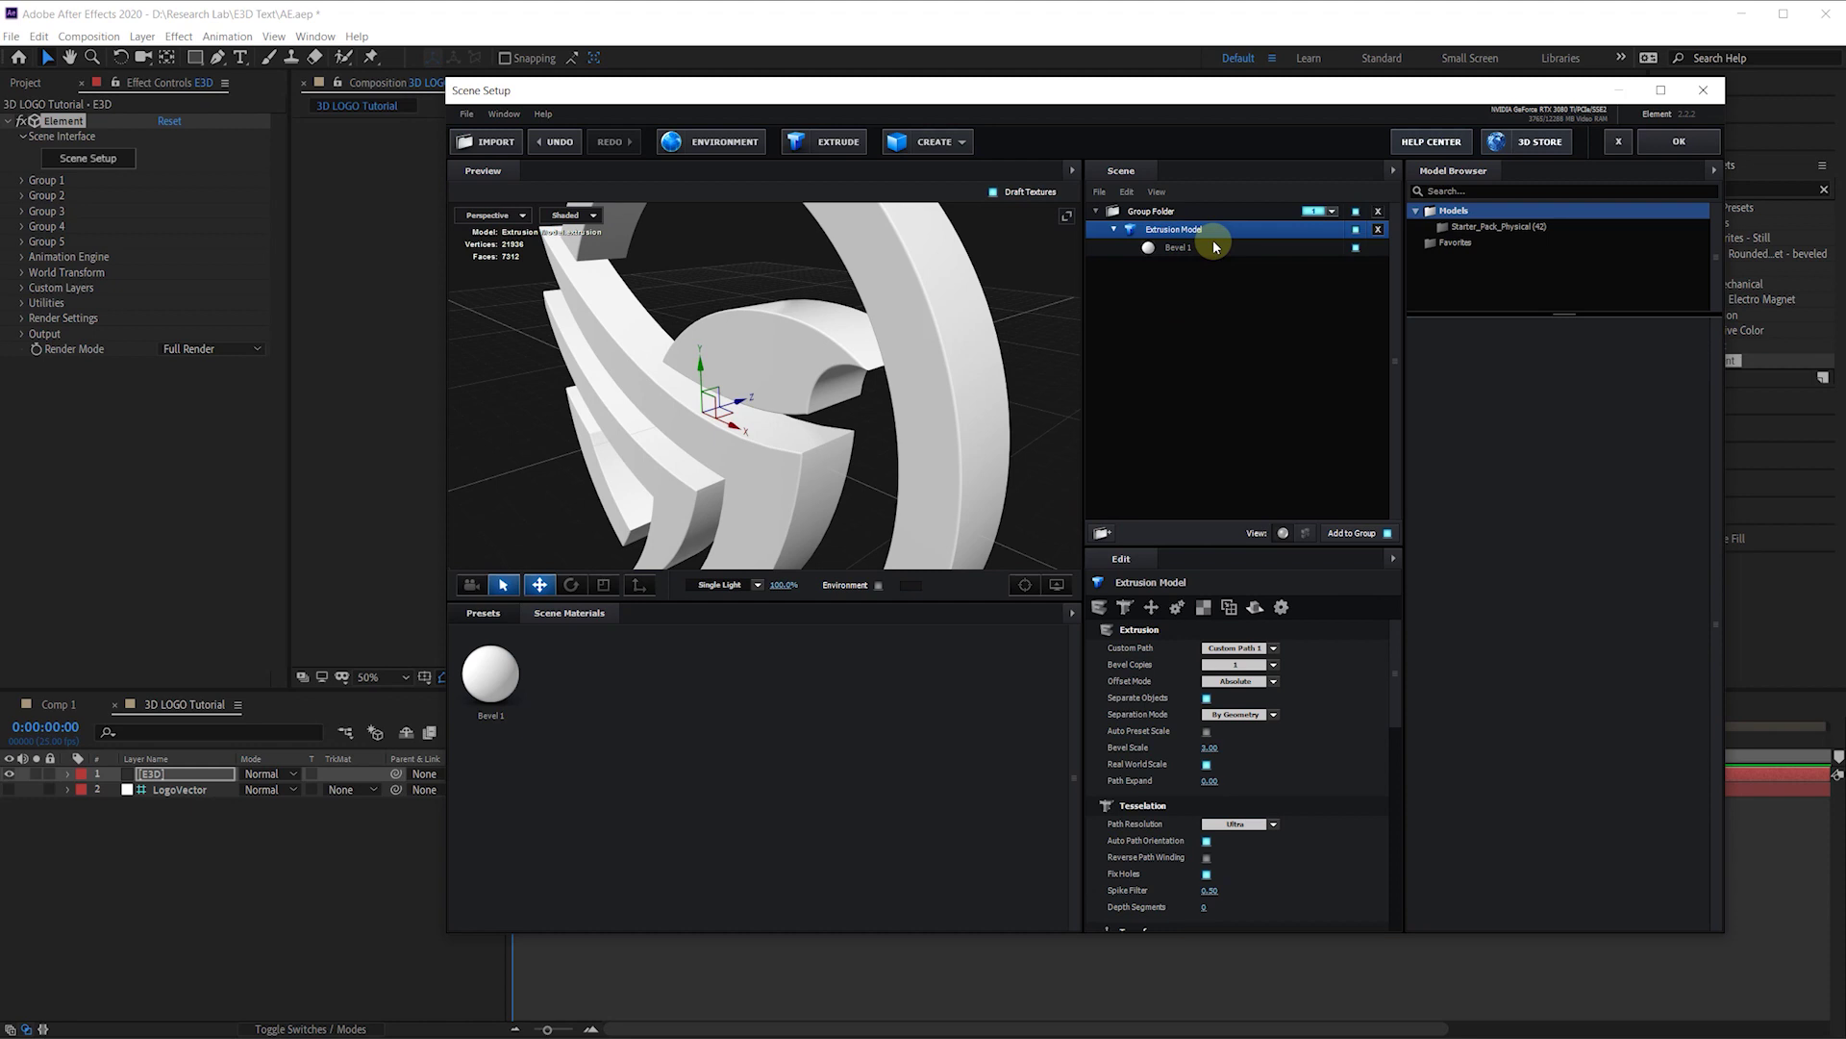
left_click(482, 613)
left_click(502, 665)
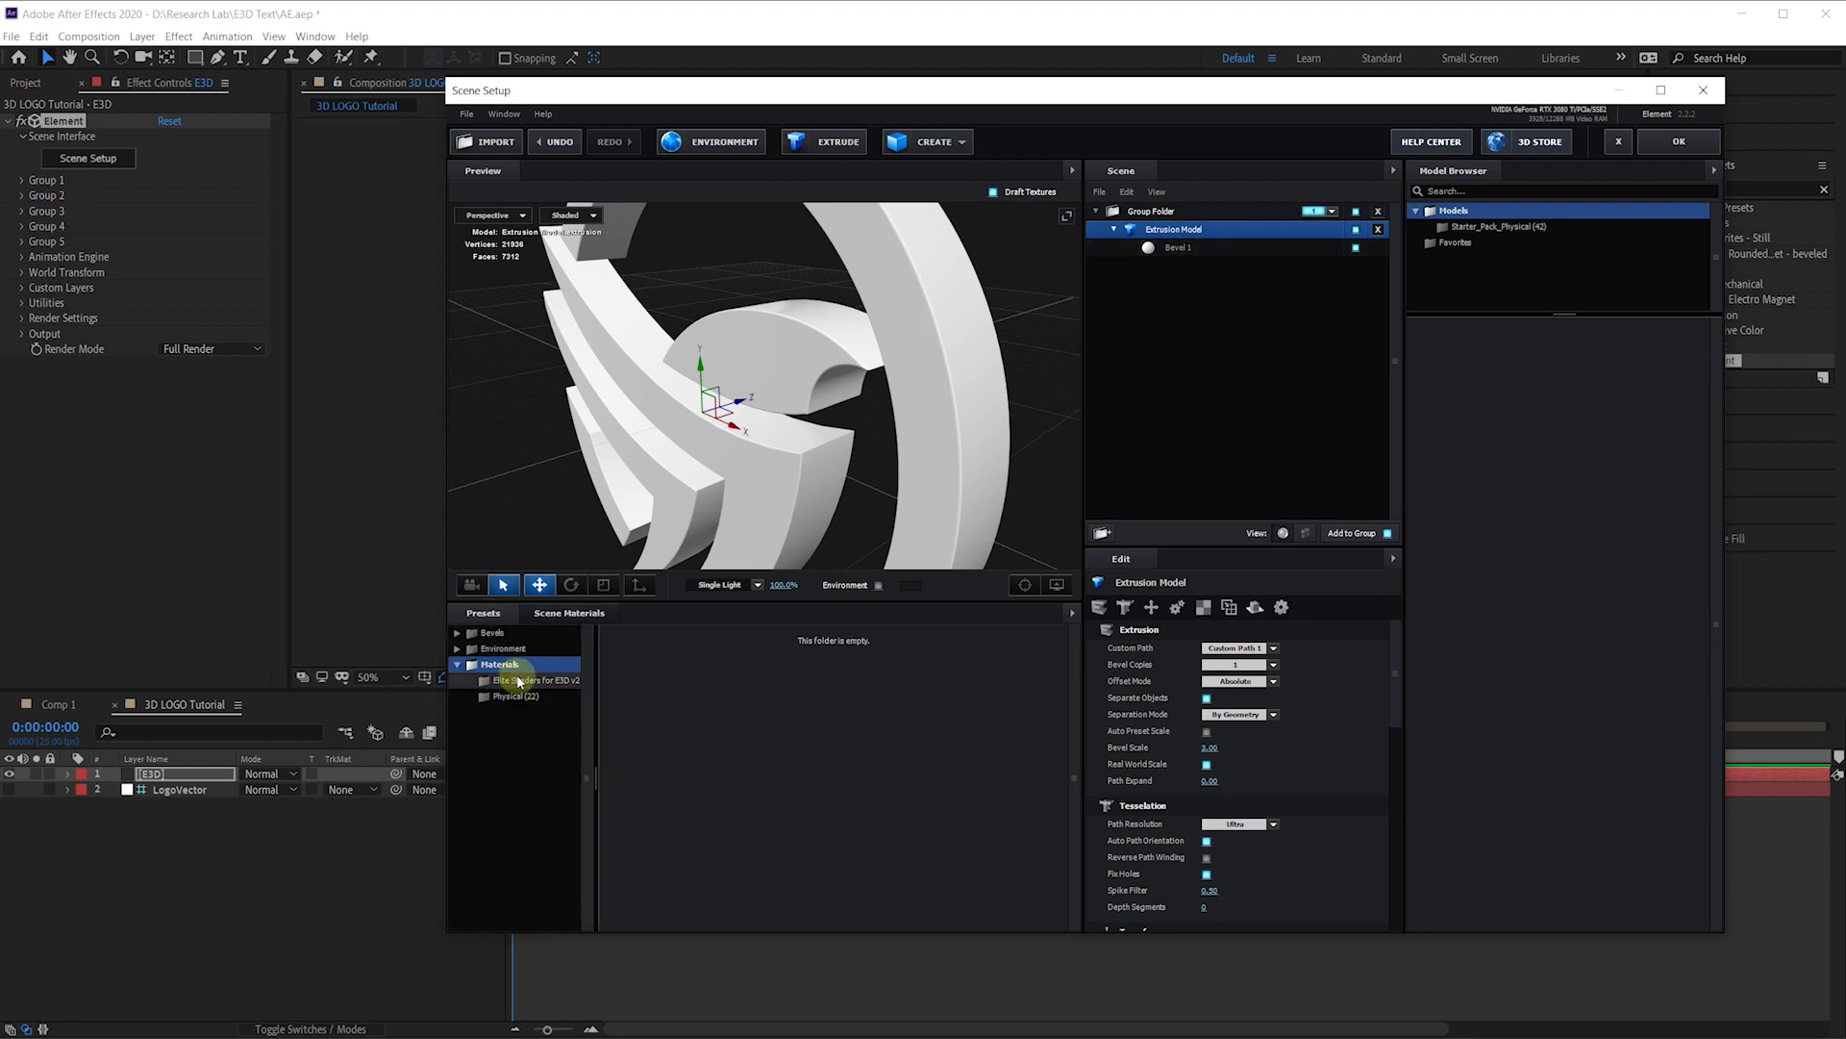
left_click(518, 681)
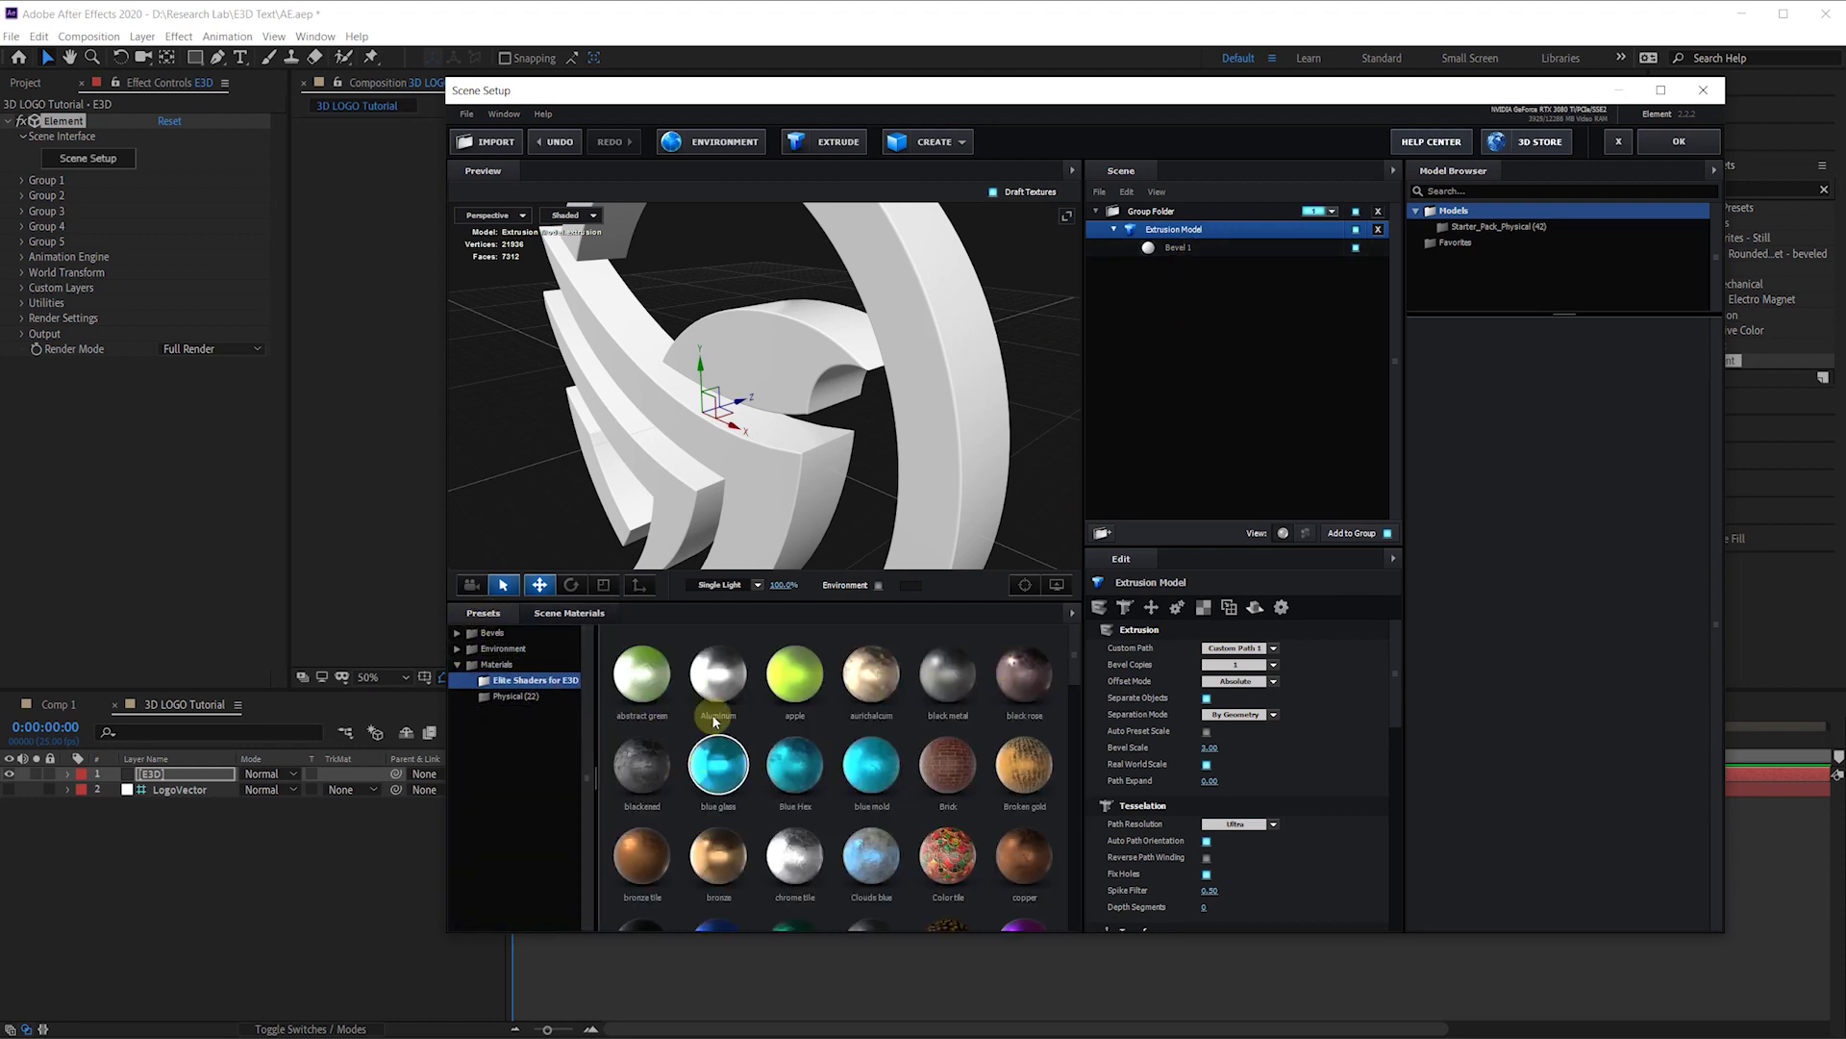
Step: Switch to the browser and look at the Elite Shaders for Element 3D v2 product page on VideoHive
left_click_drag(846, 88, 625, 106)
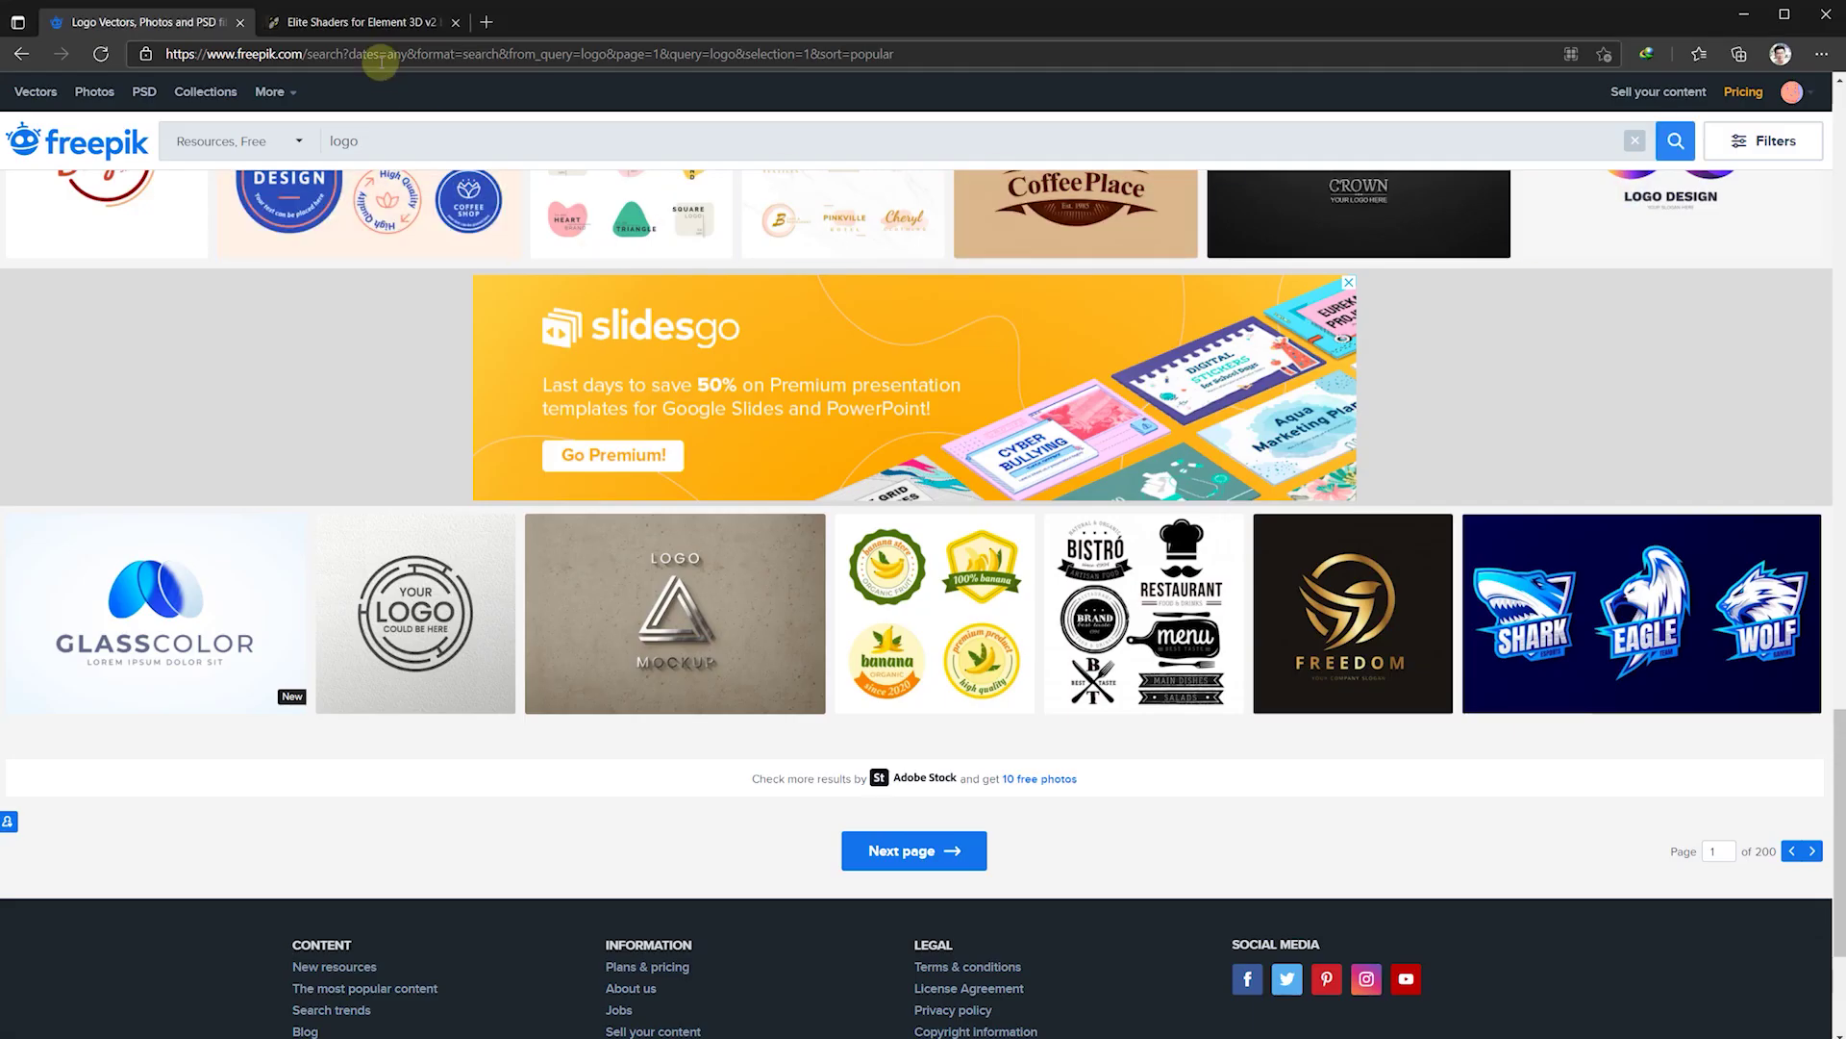
left_click(361, 21)
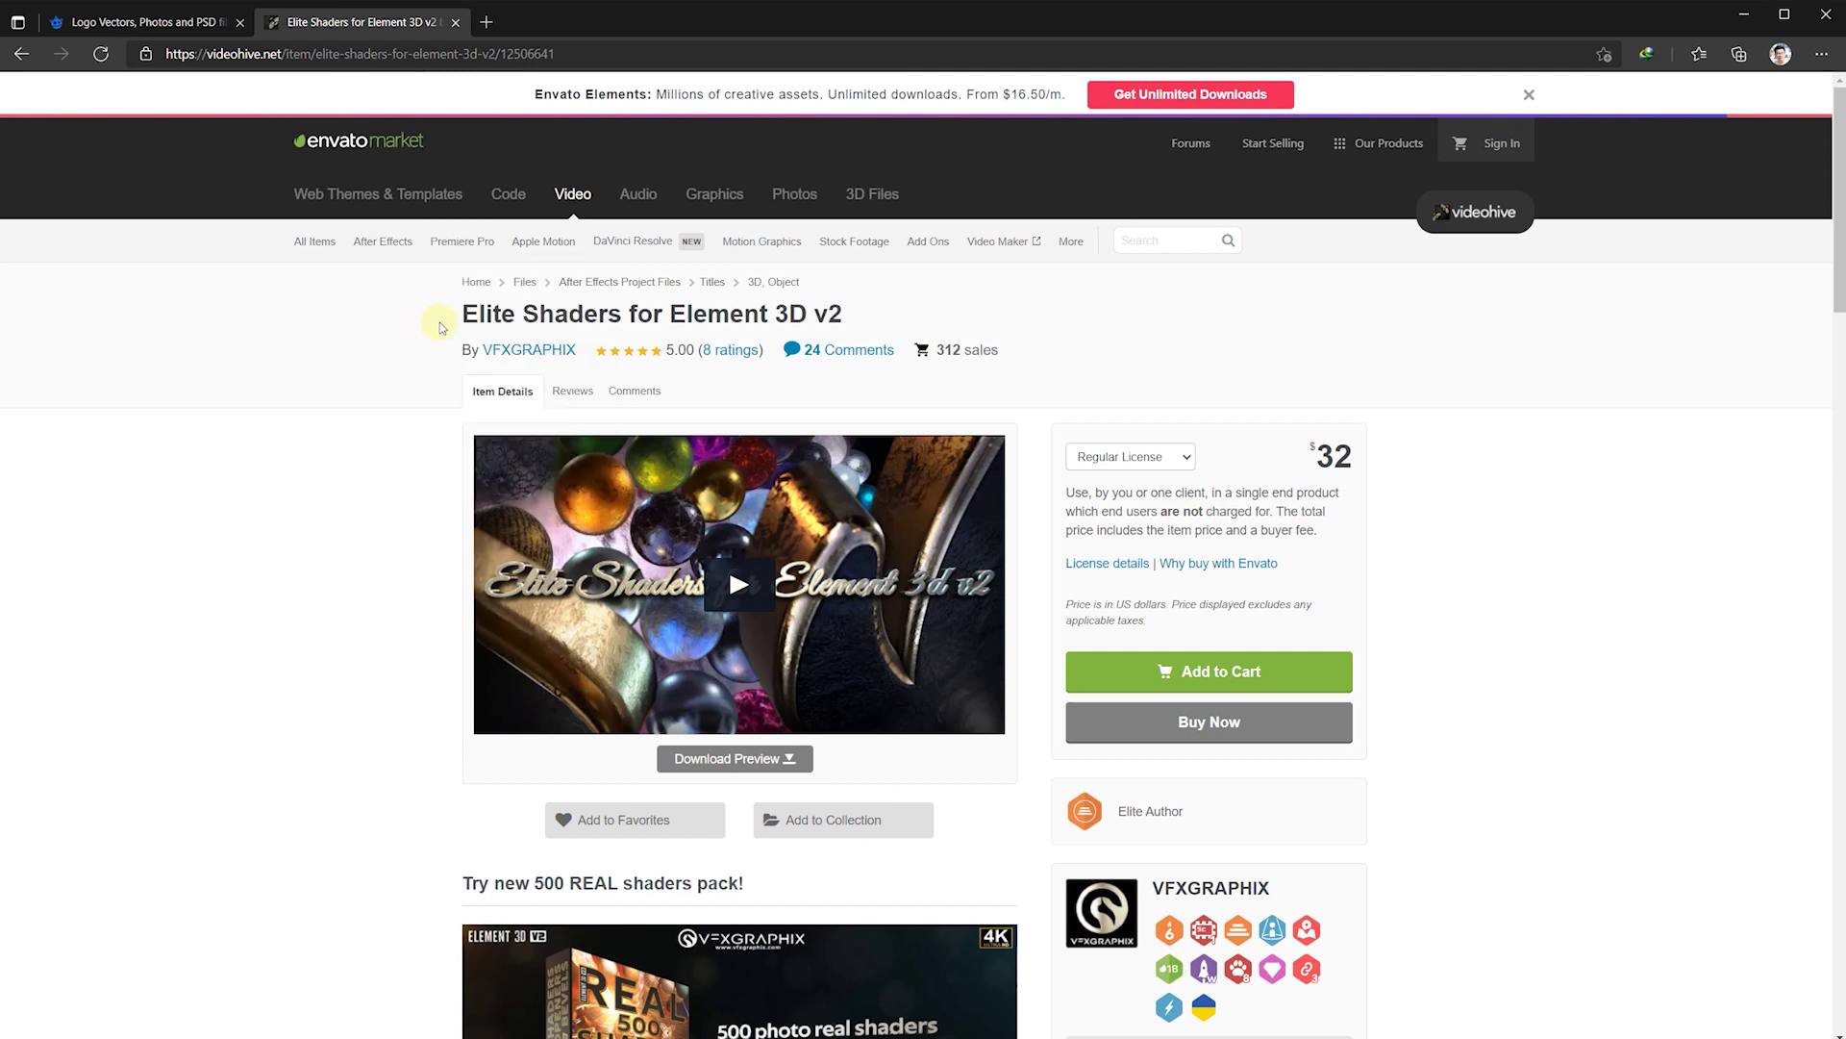
left_click_drag(630, 316, 841, 314)
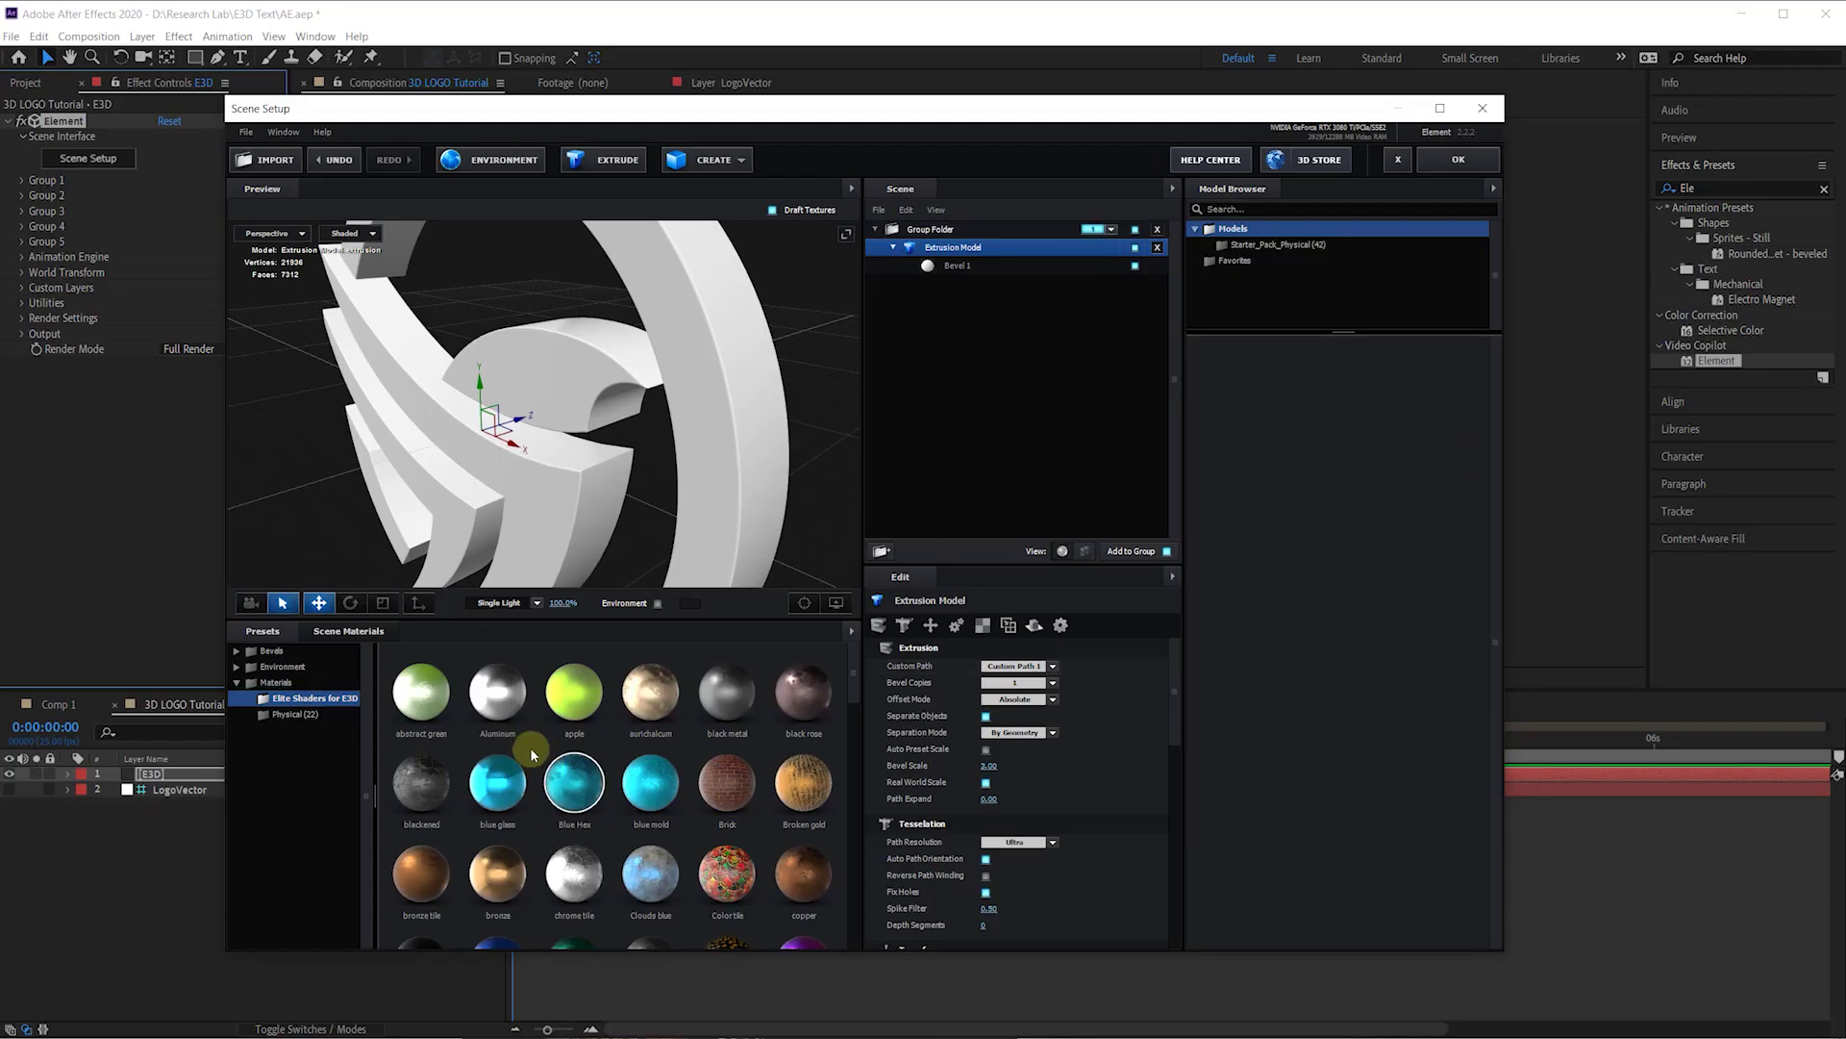
Step: Apply the Hot orange shader to Bevel 1 and set the Extrusion Model's Bevel Copies to 2
left_click_drag(848, 678, 853, 791)
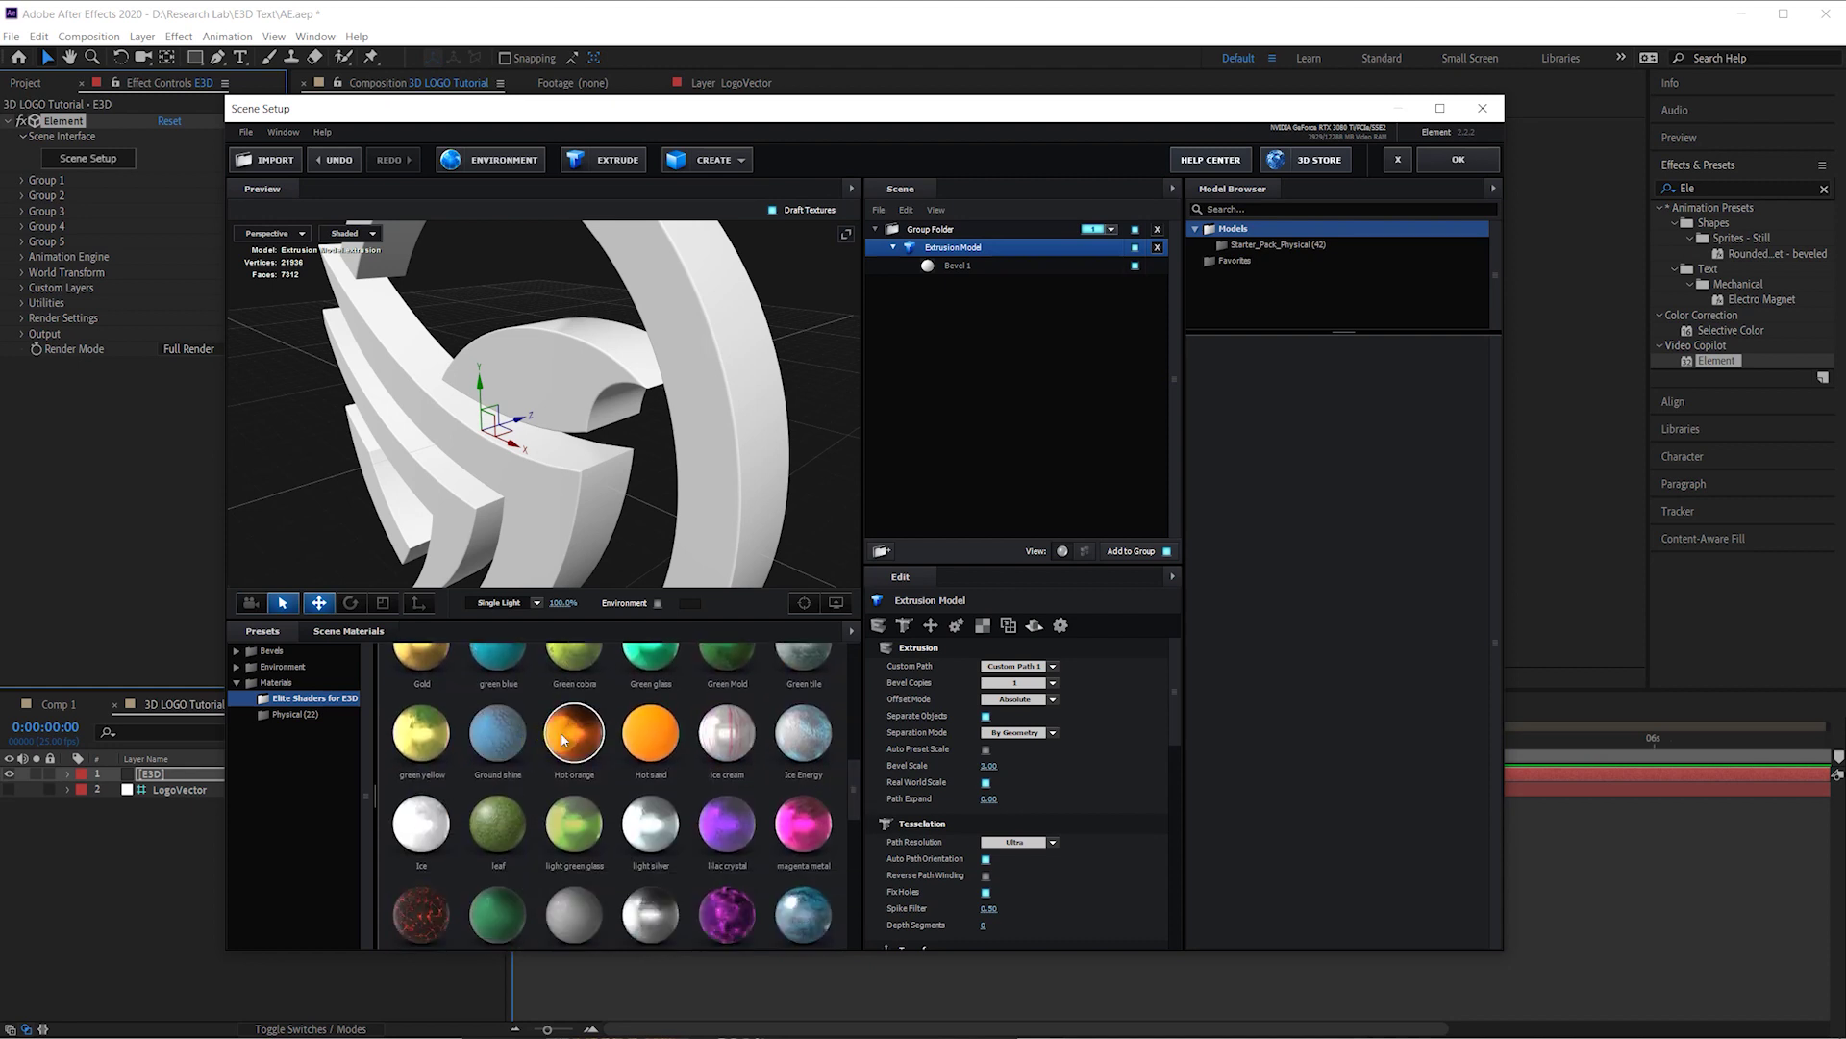
left_click_drag(574, 733, 963, 268)
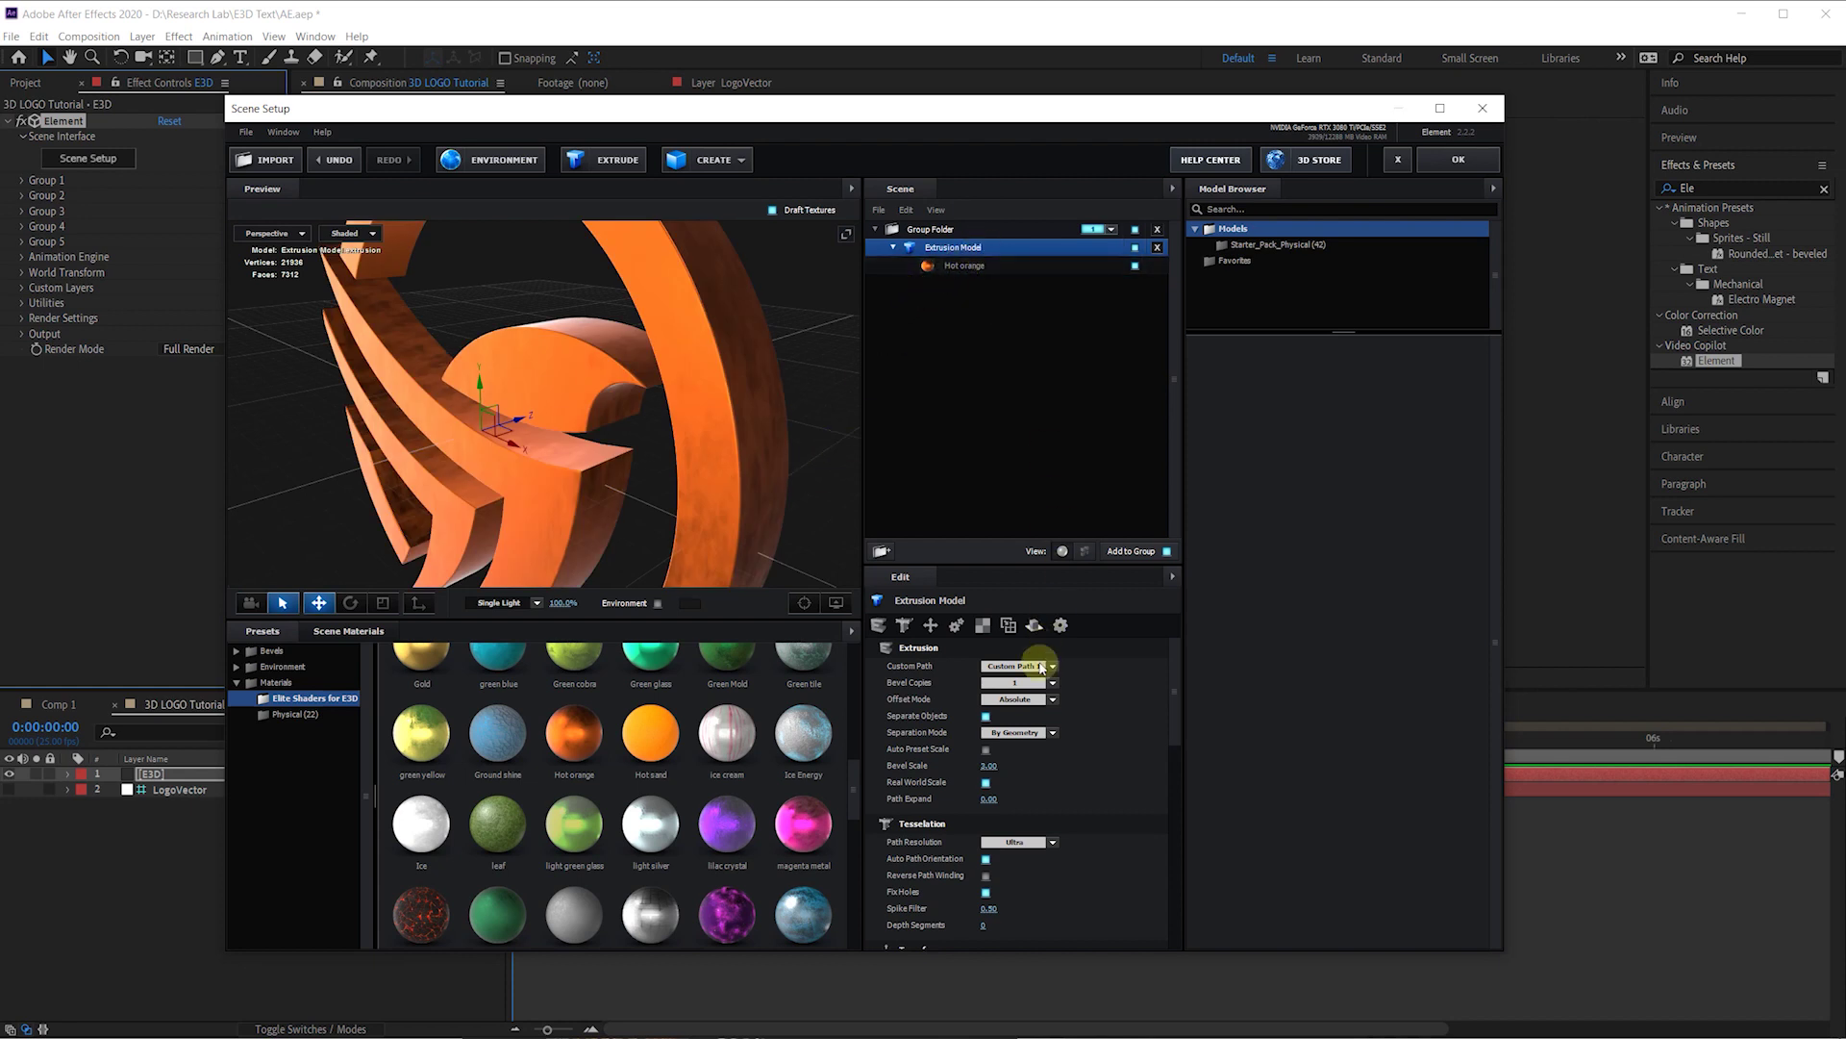
left_click(1025, 683)
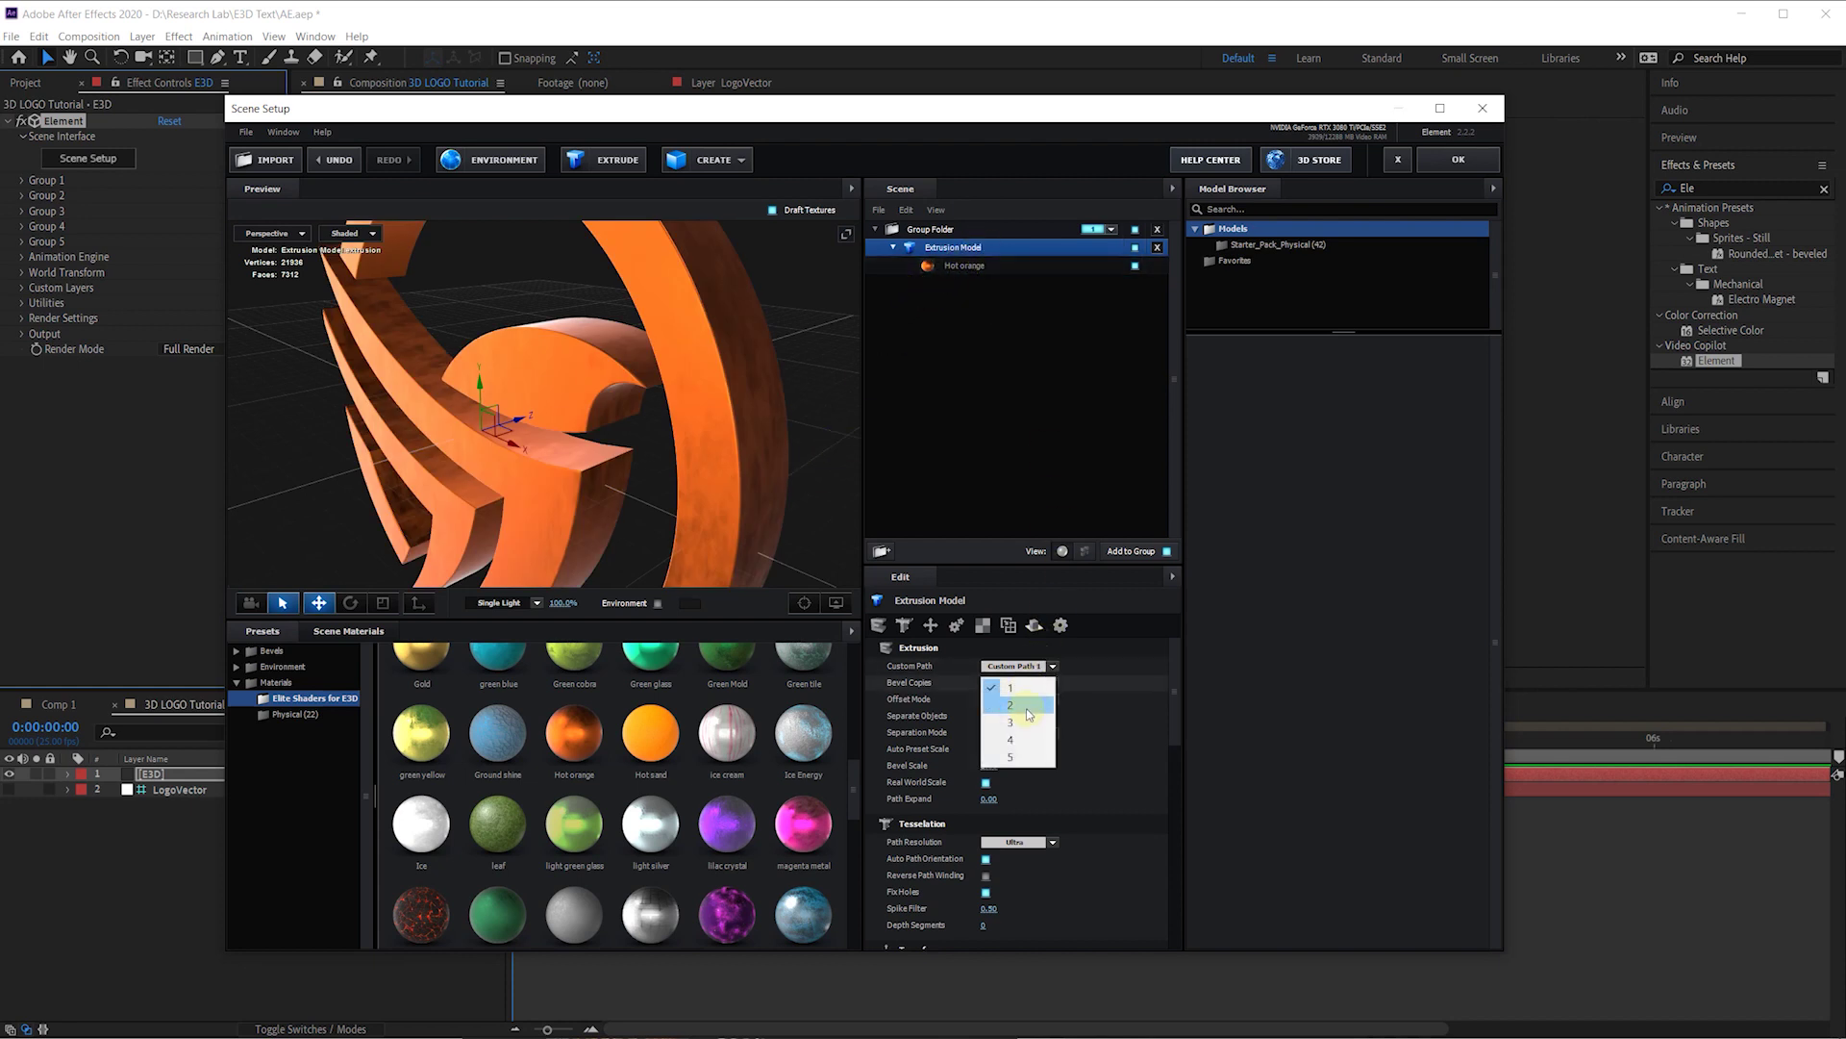
left_click(1029, 714)
Step: Set the Extrude value of Bevel 2 to 2
left_click(960, 285)
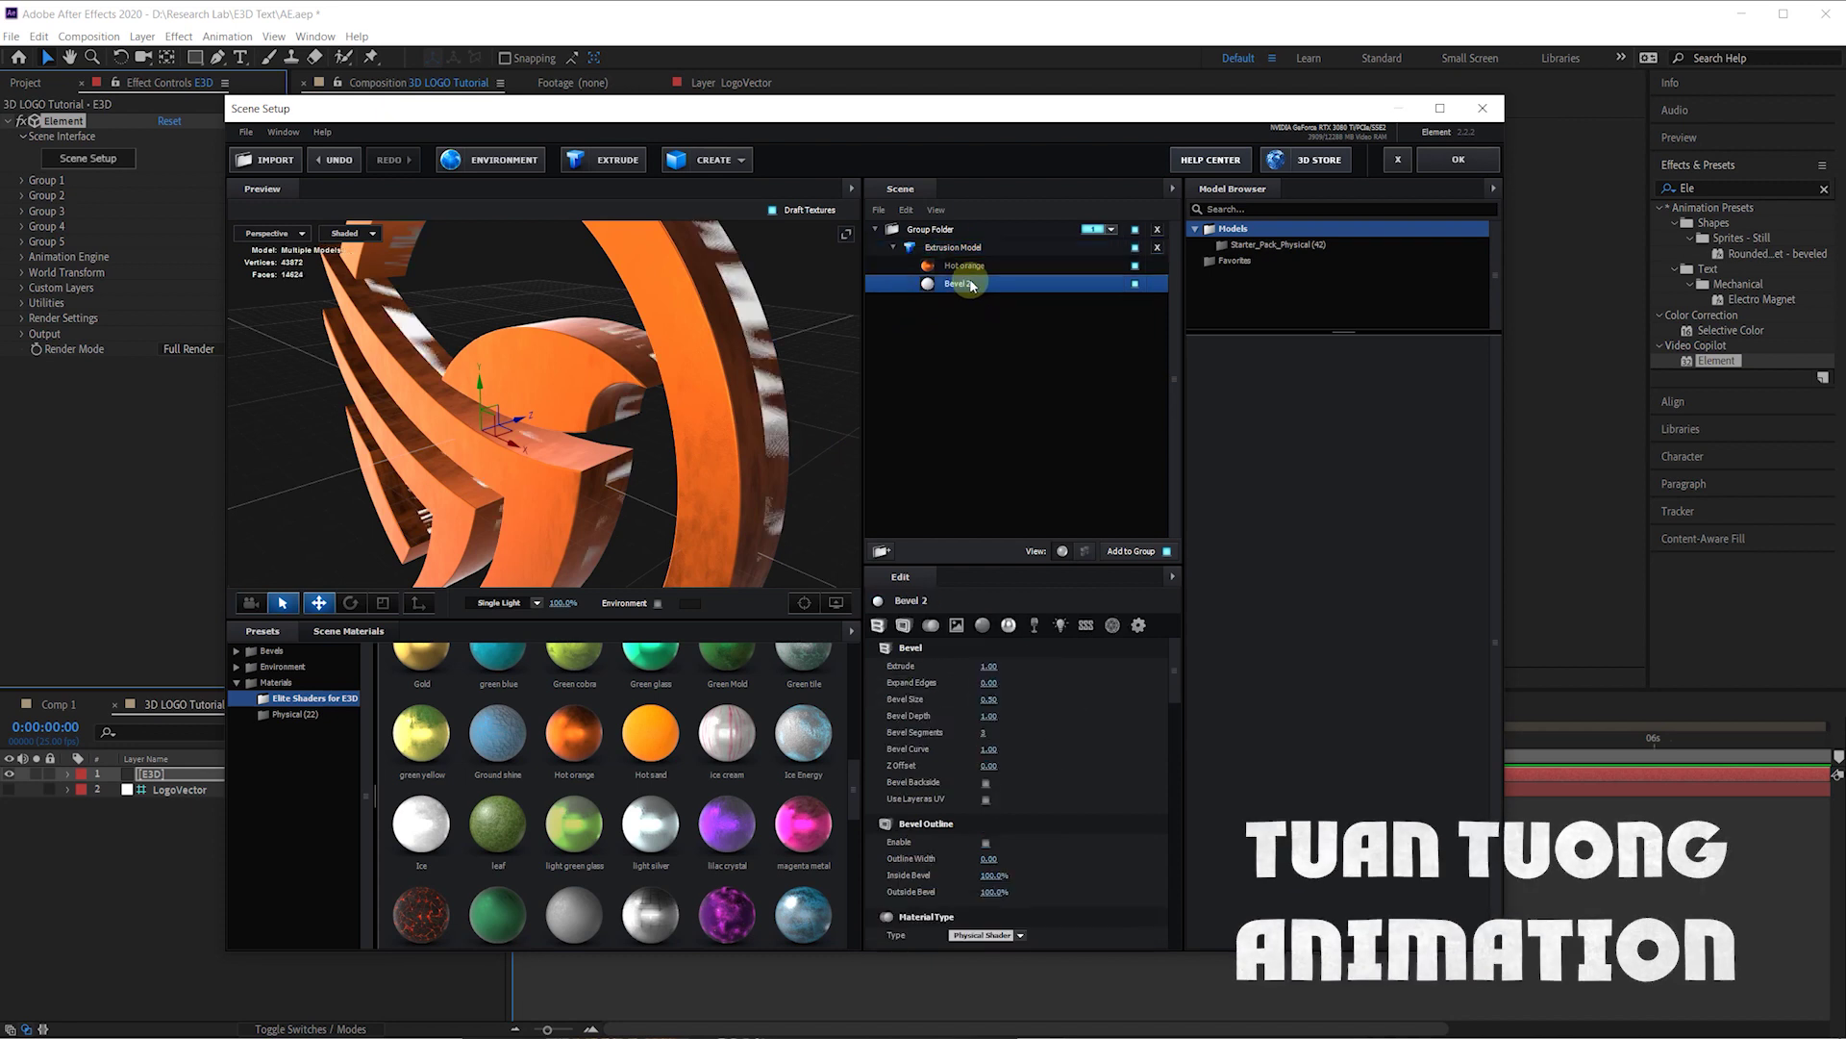
left_click(990, 667)
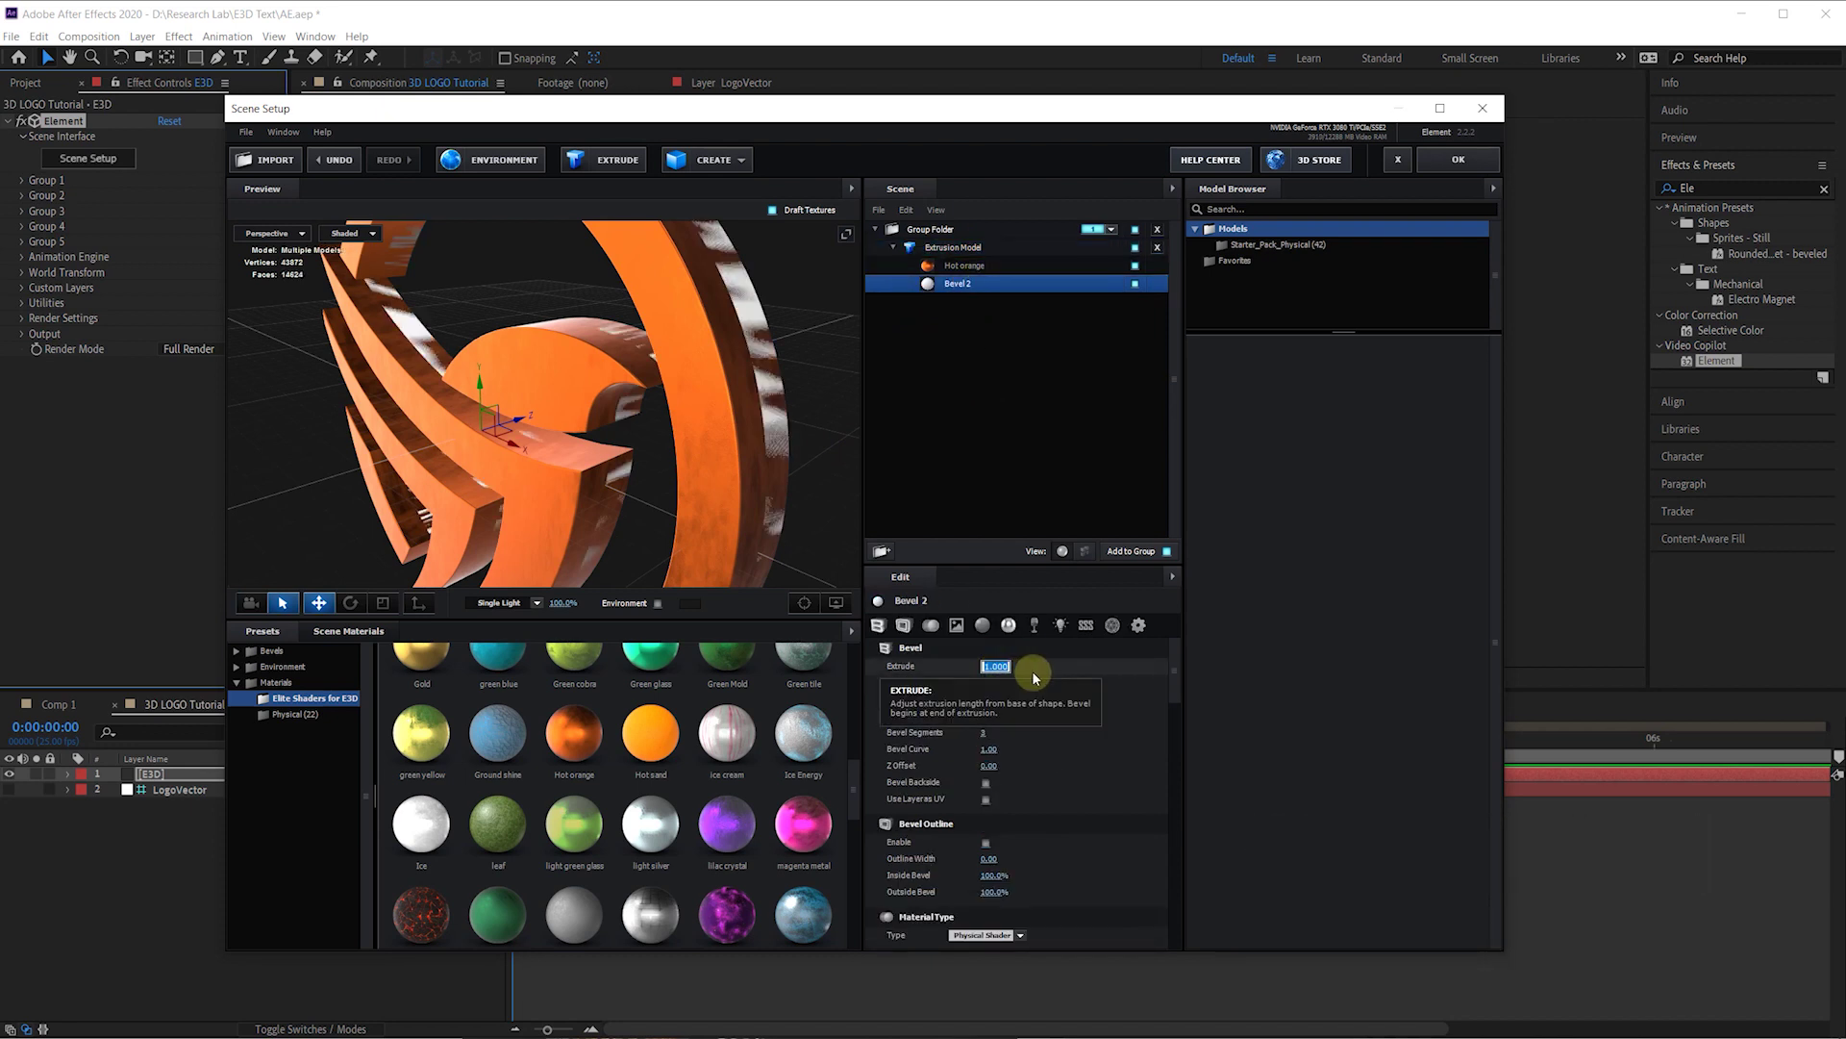
type("2")
key("Return")
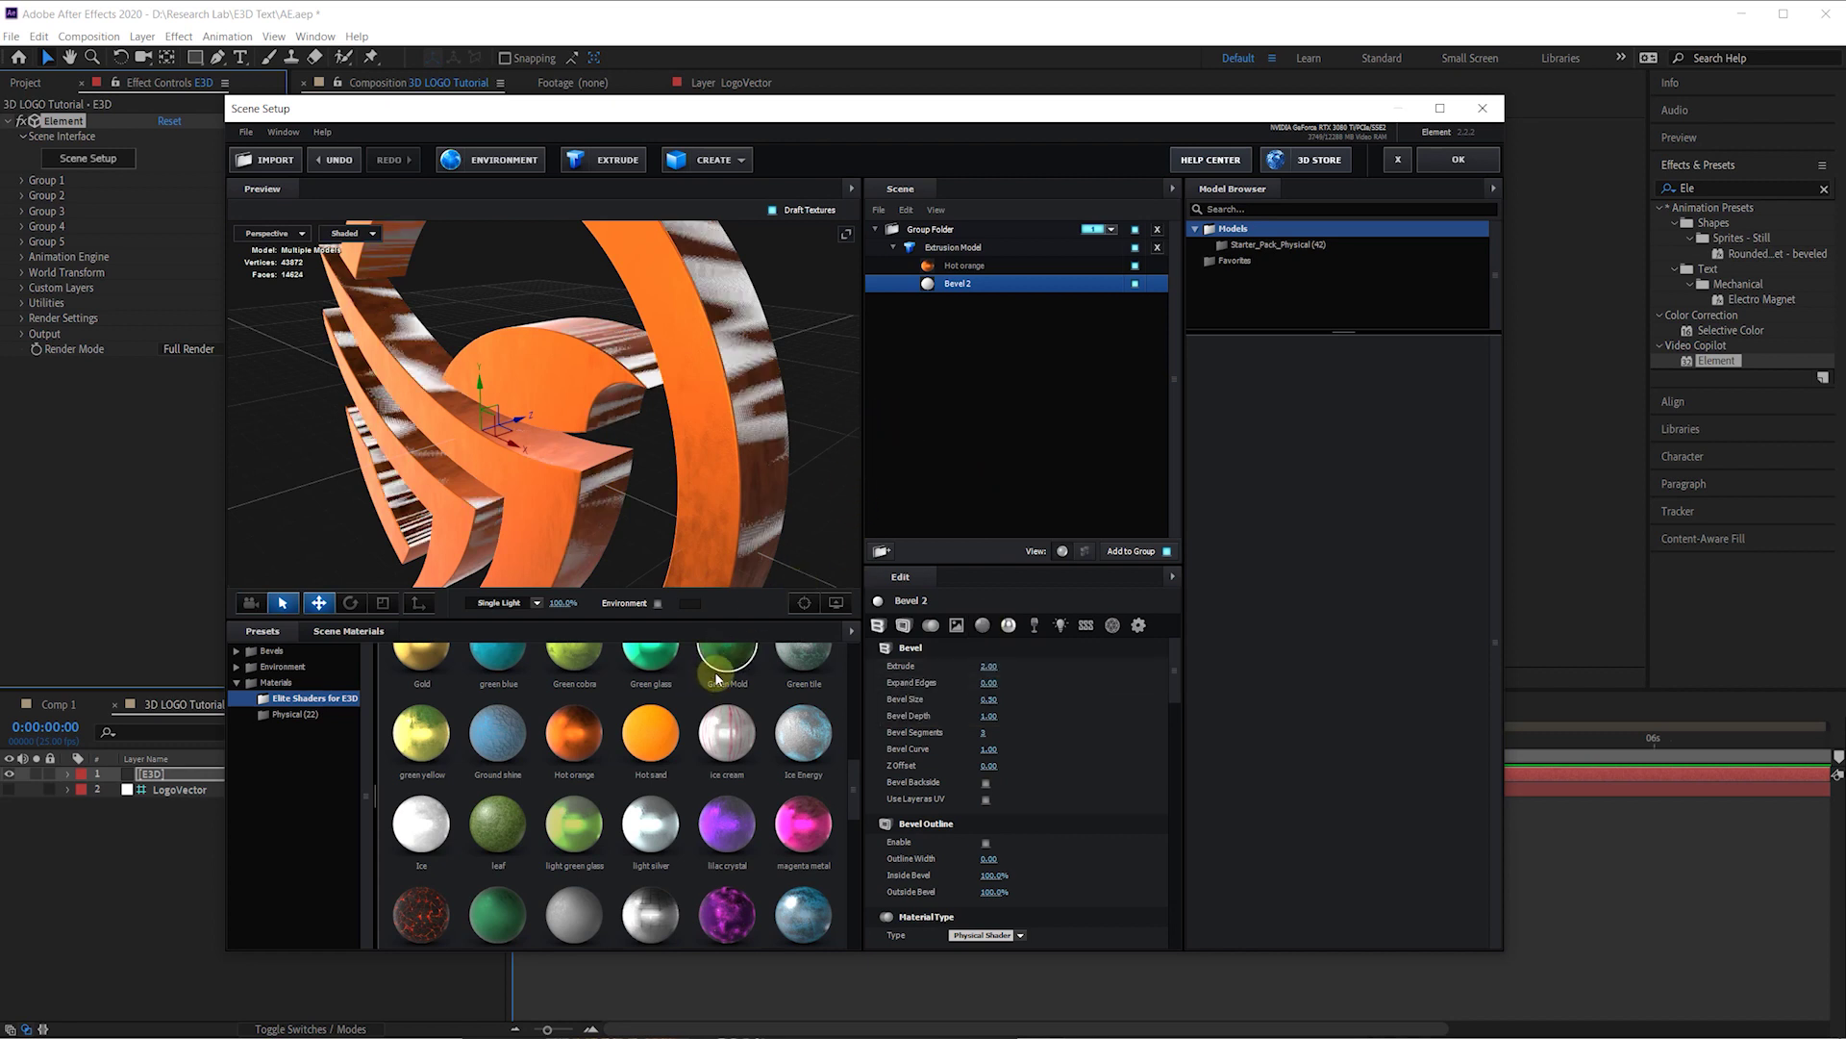
Step: Apply the wet black shader from the Elite Shaders presets to Bevel 2
scroll(852, 812, "down", 3)
left_click_drag(858, 854, 842, 909)
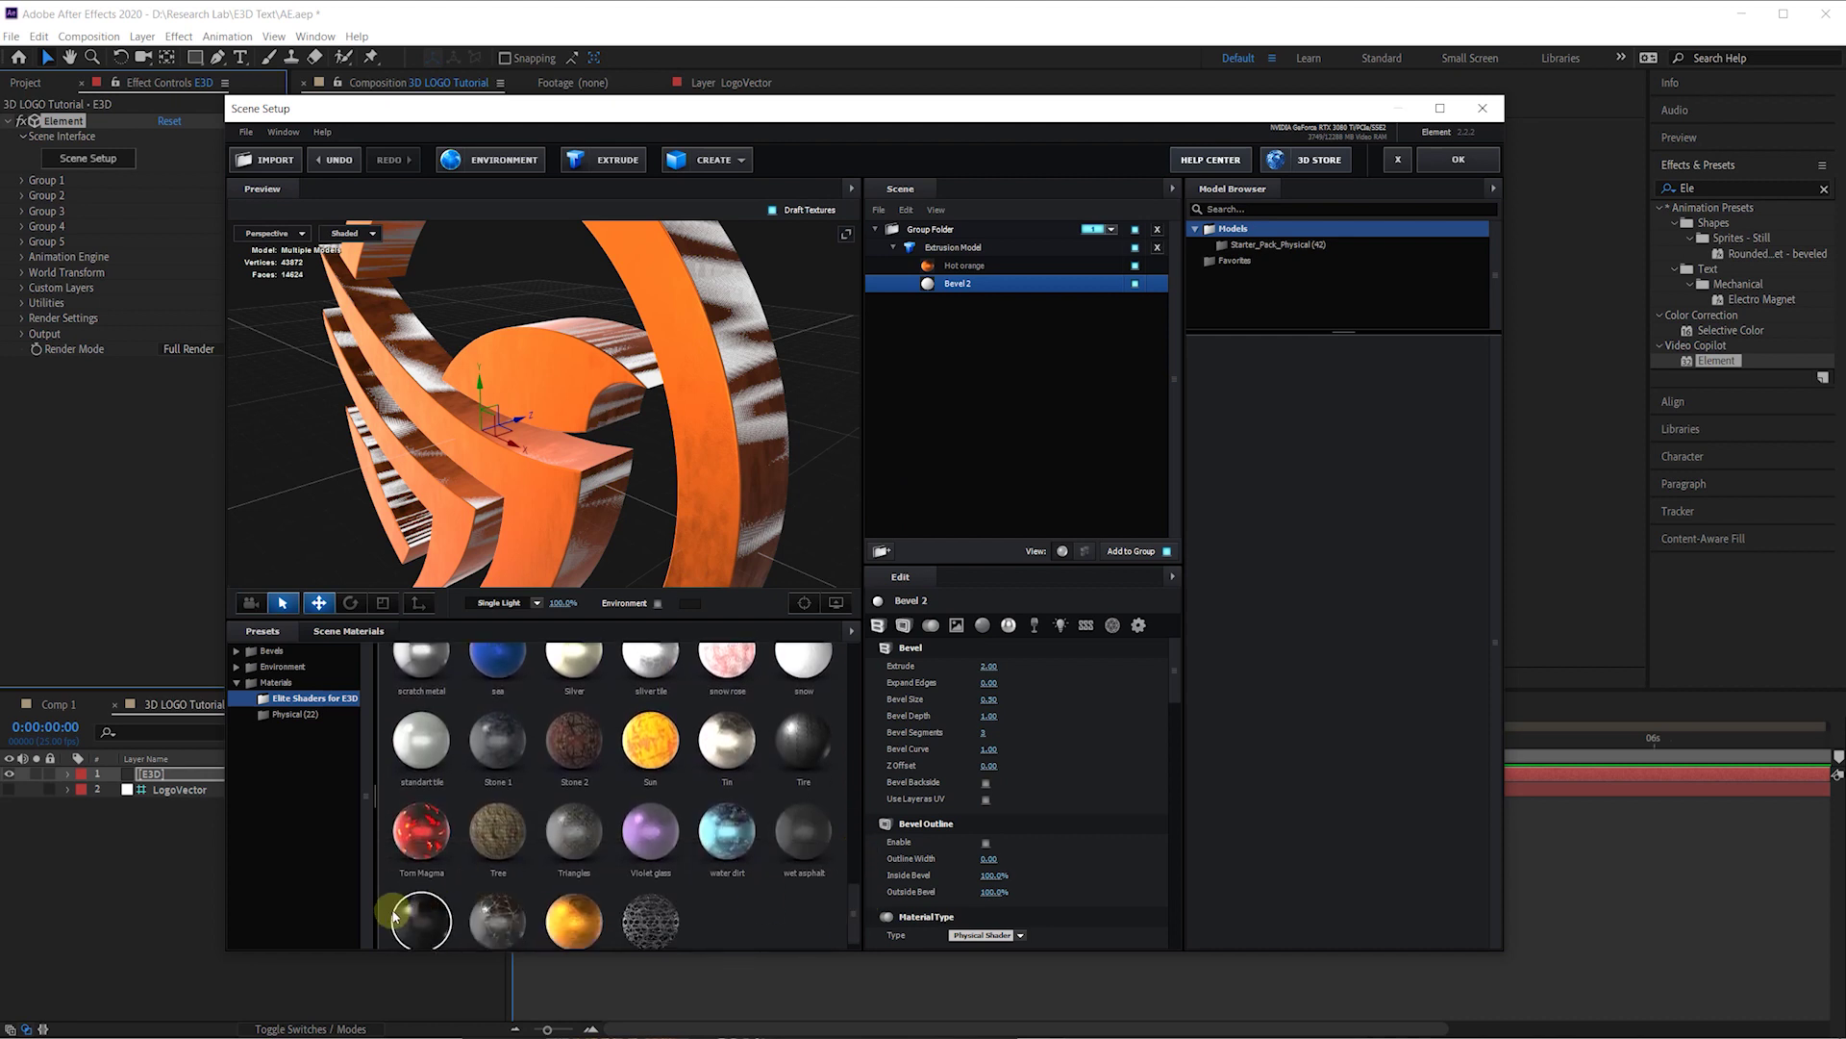
left_click_drag(420, 918, 957, 284)
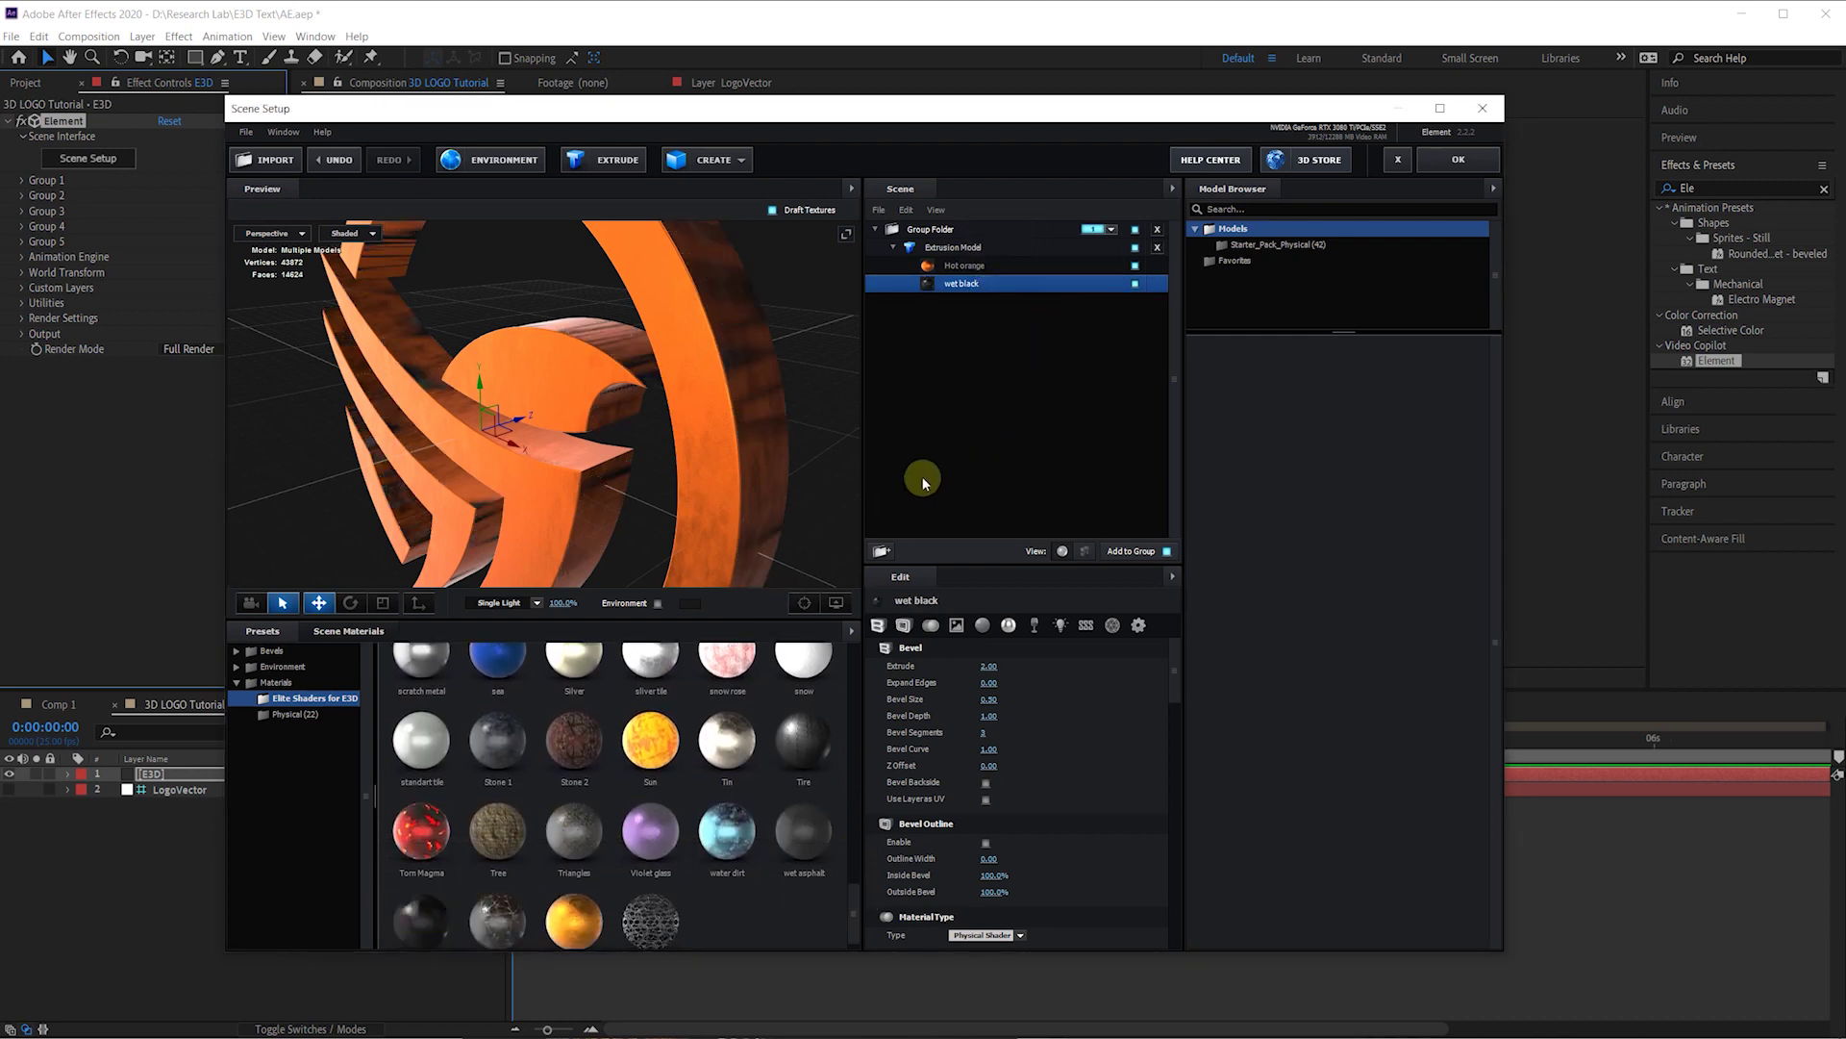
Step: Try to set the wet black bevel's Bevel Size to 1.2, and check the Hot orange bevel's settings
left_click_drag(991, 699, 1001, 705)
left_click(996, 700)
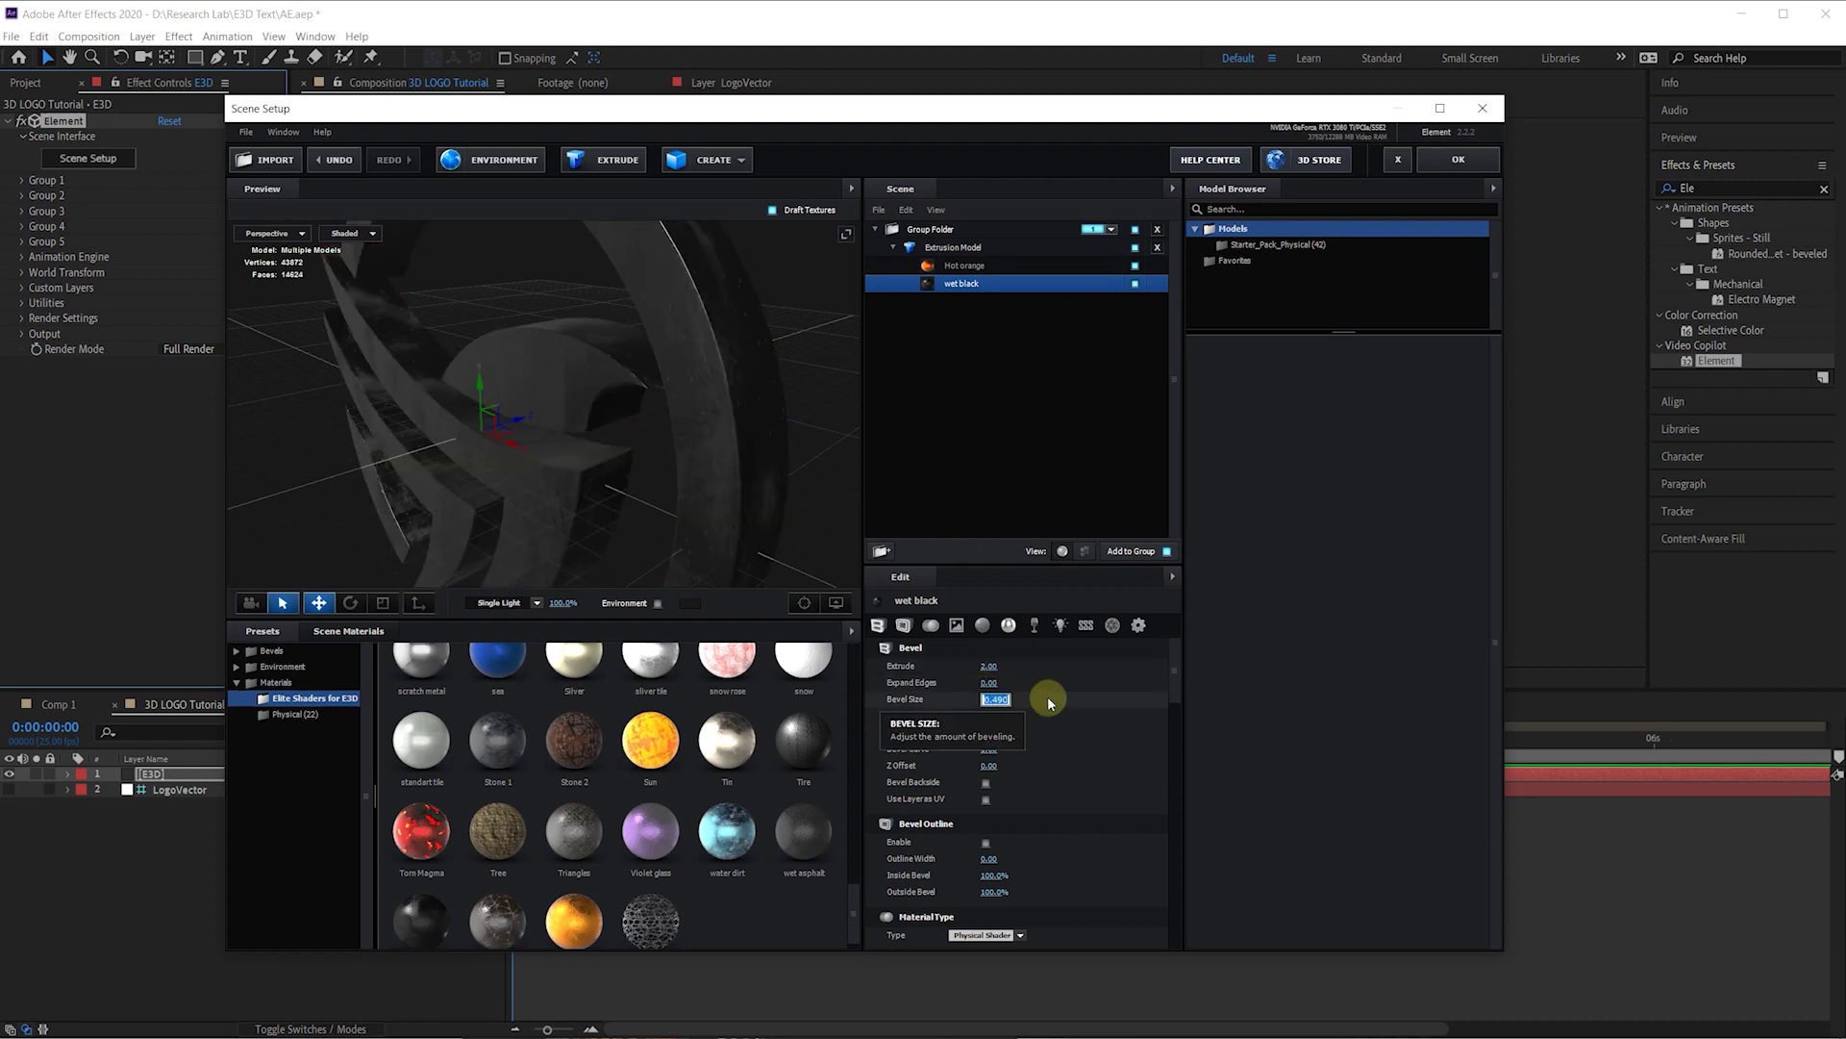
type("1.2")
key("Return")
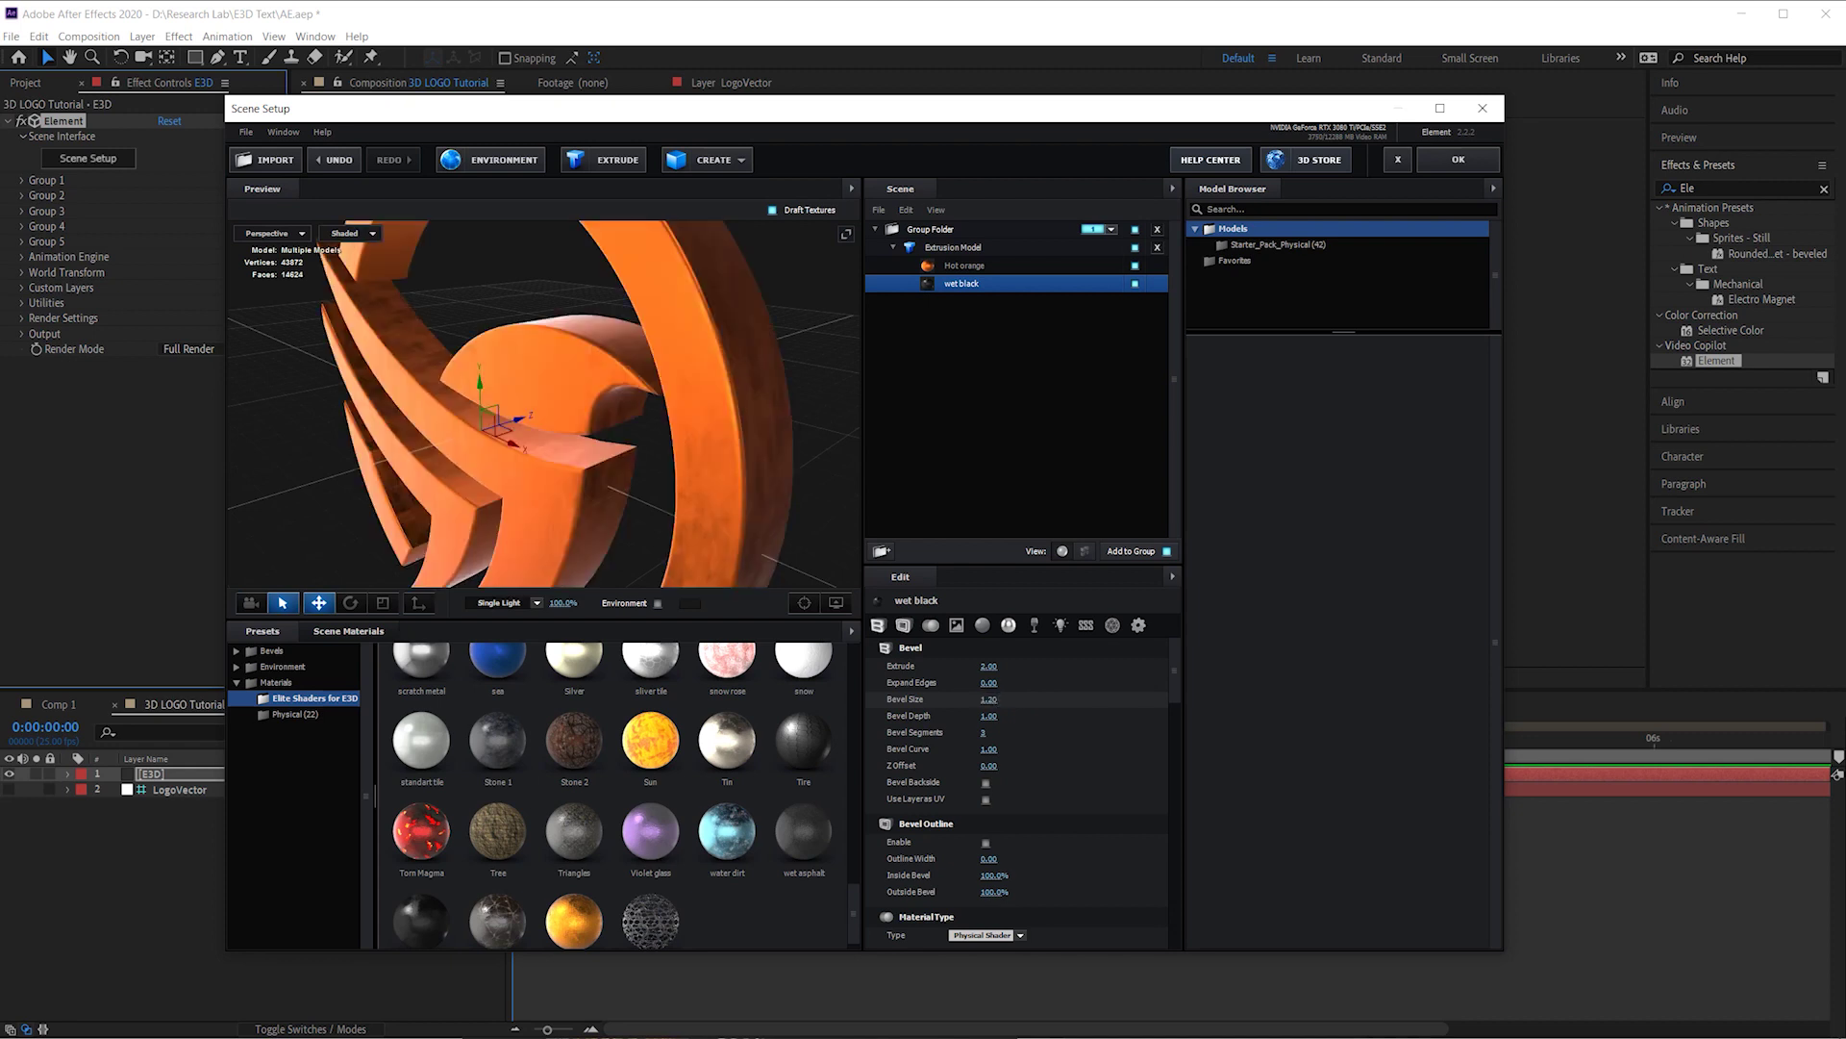
left_click(957, 265)
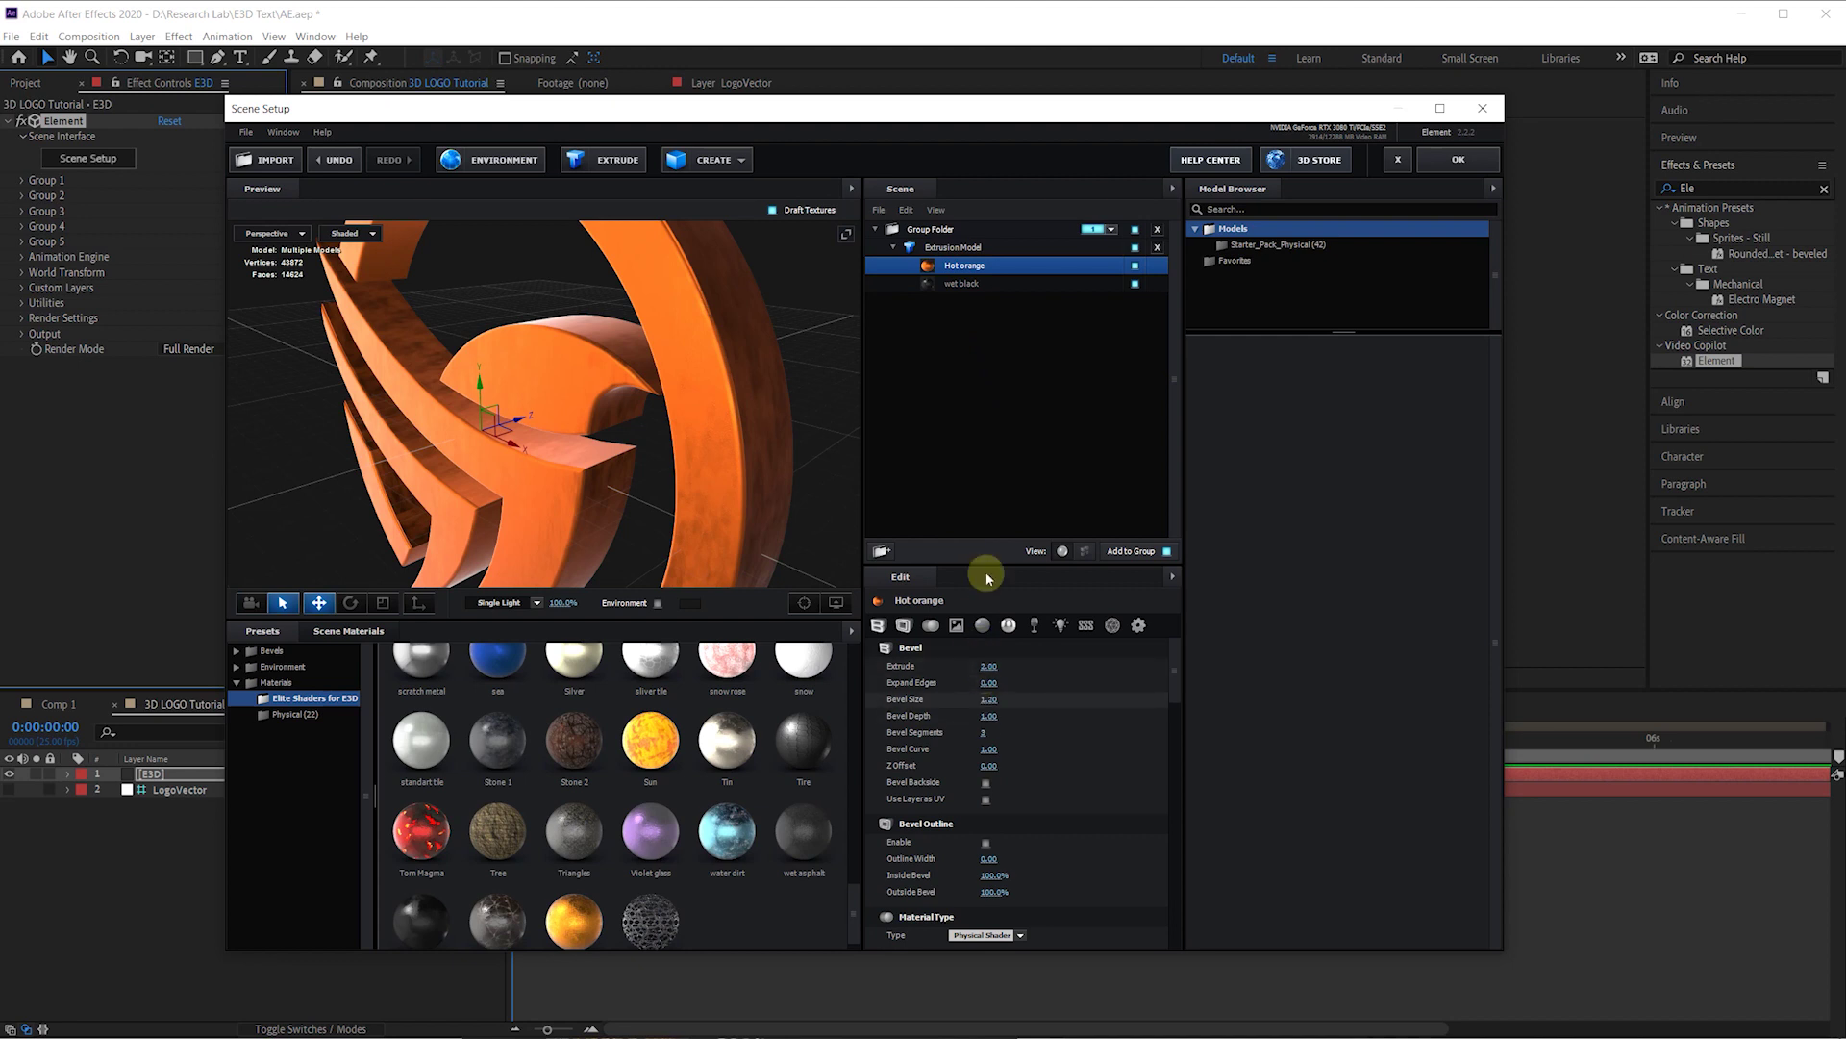
Step: Set the wet black bevel's Bevel Size to 1.2
left_click(956, 286)
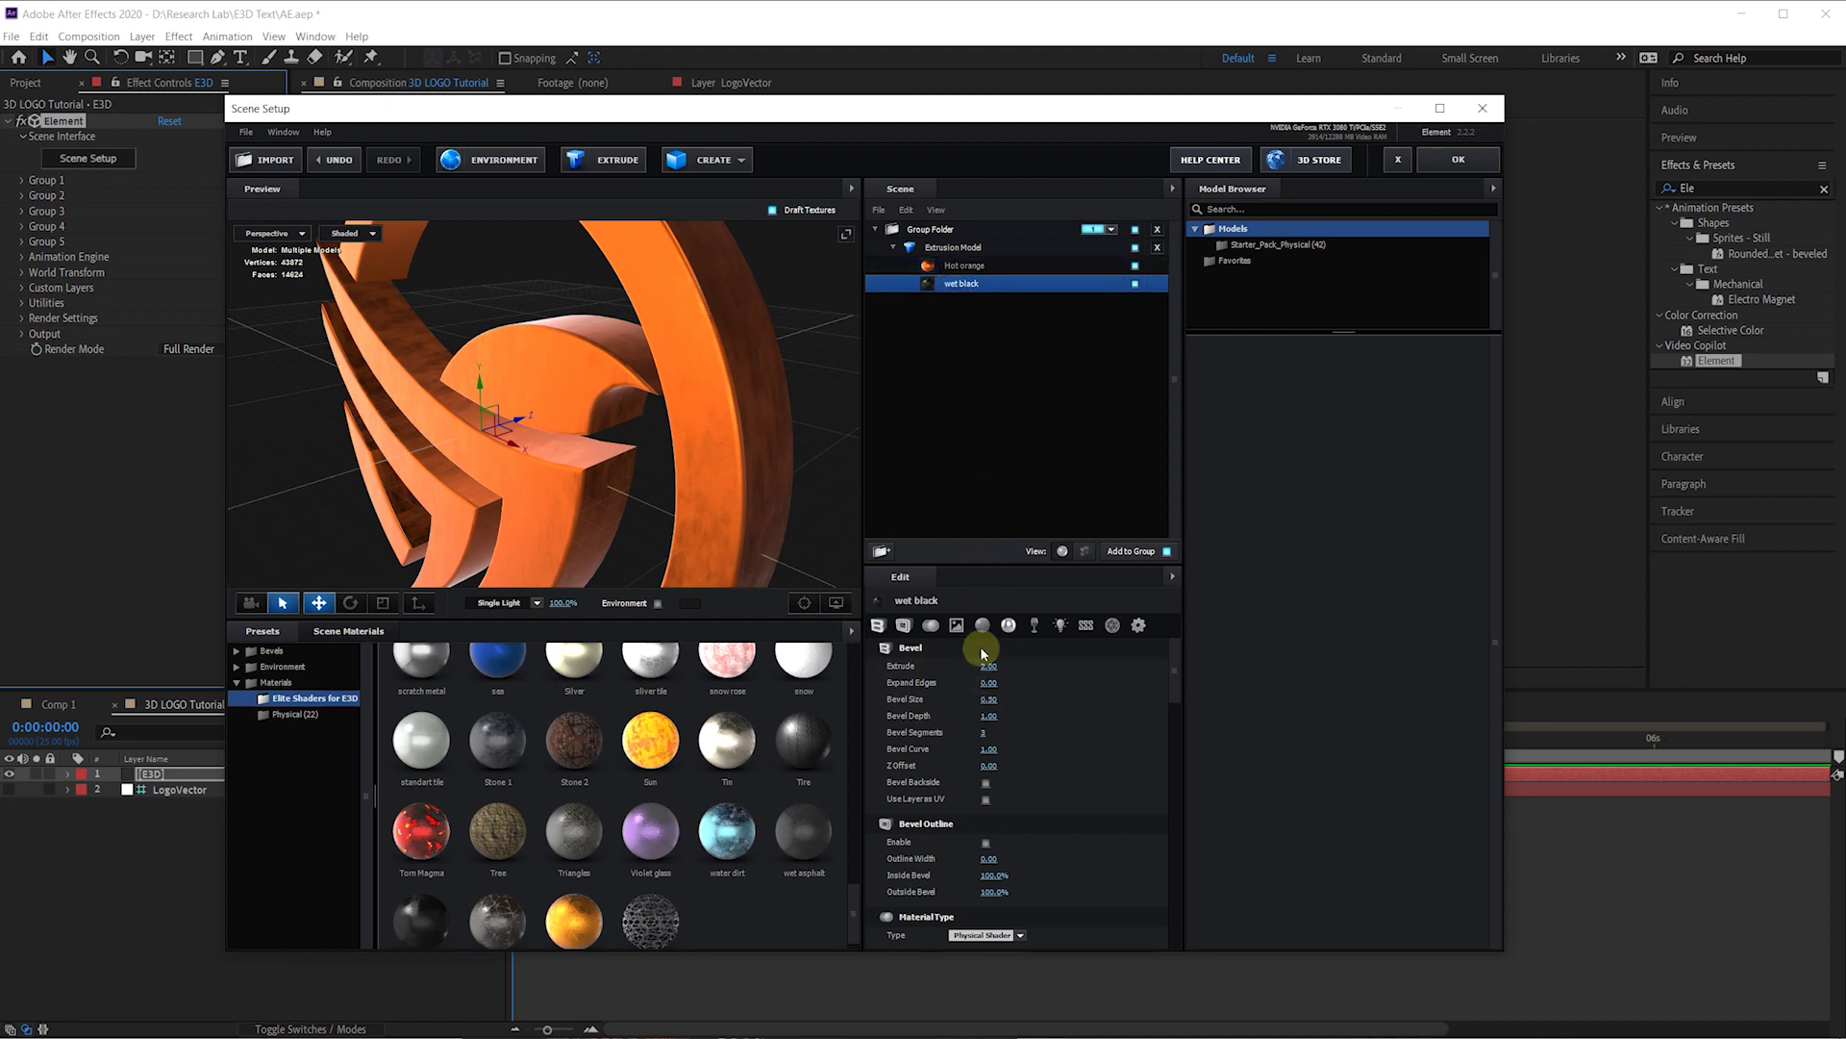
left_click(989, 699)
type("1.2")
key("Return")
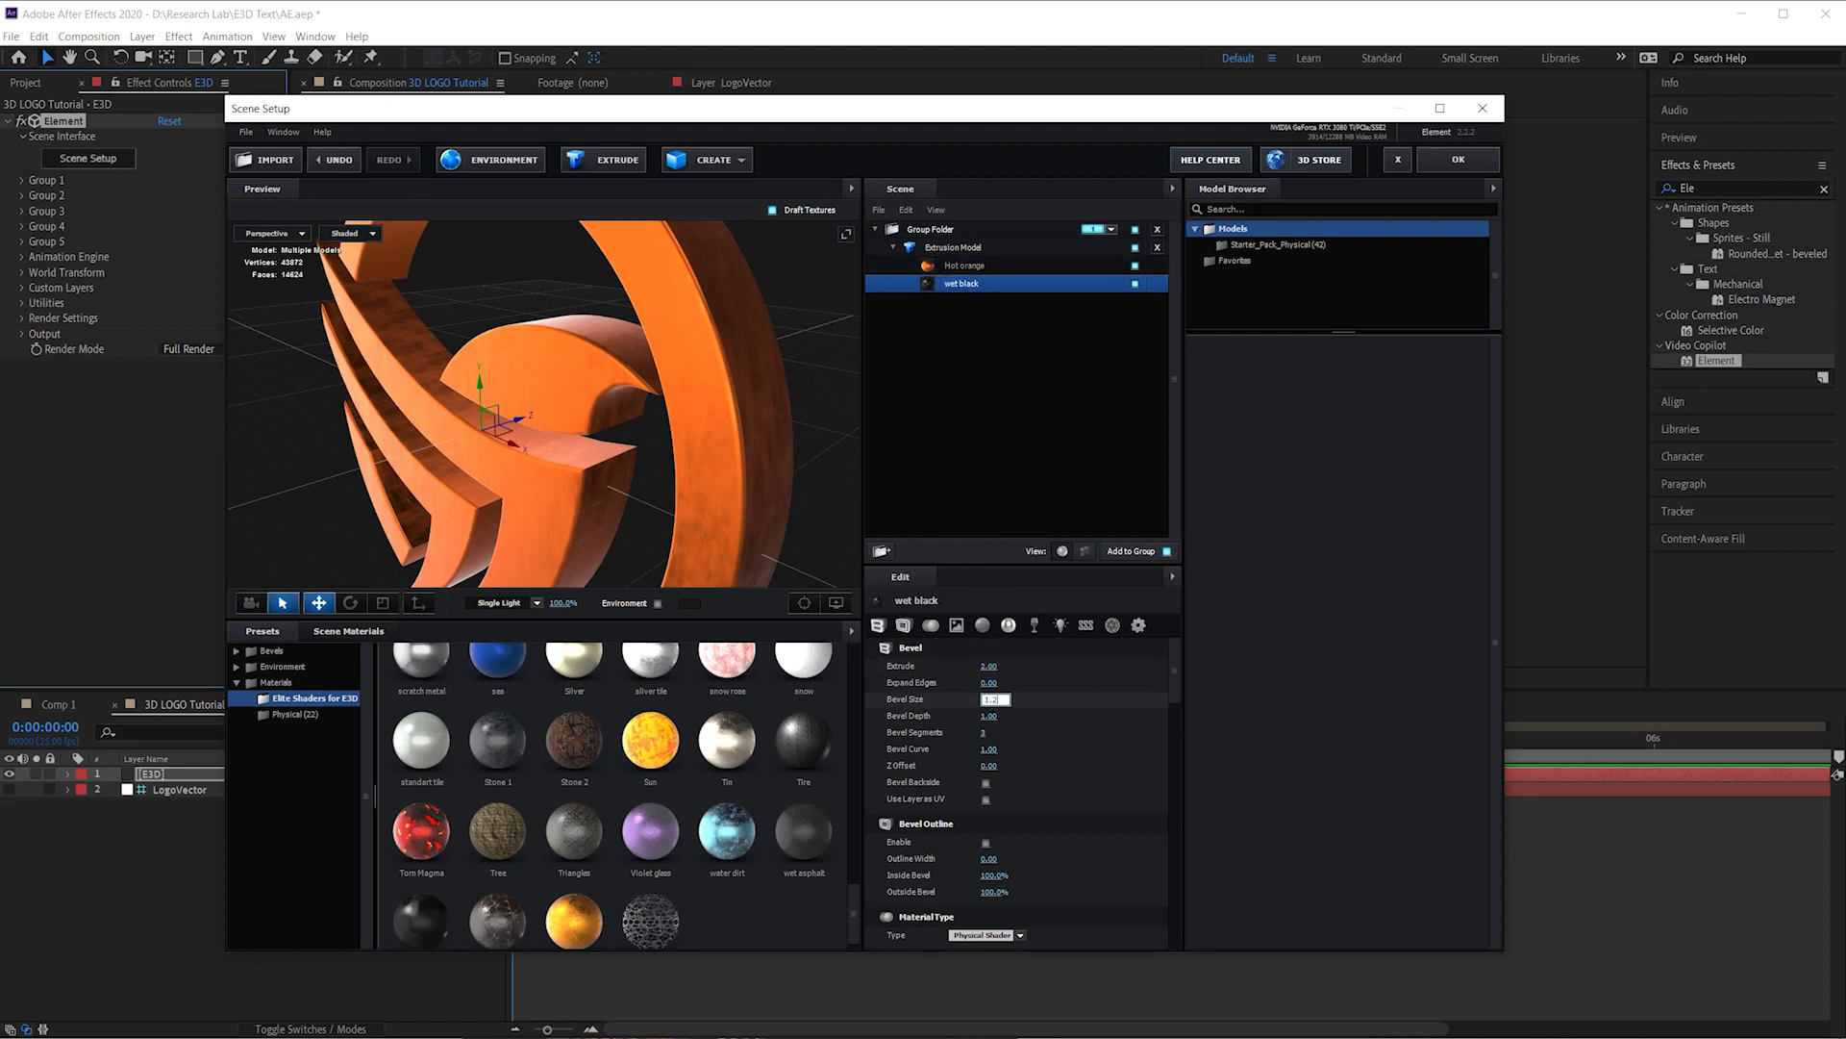
Step: Set the Hot orange bevel's Bevel Size to 1 and its Z Offset to 0.12
left_click(941, 271)
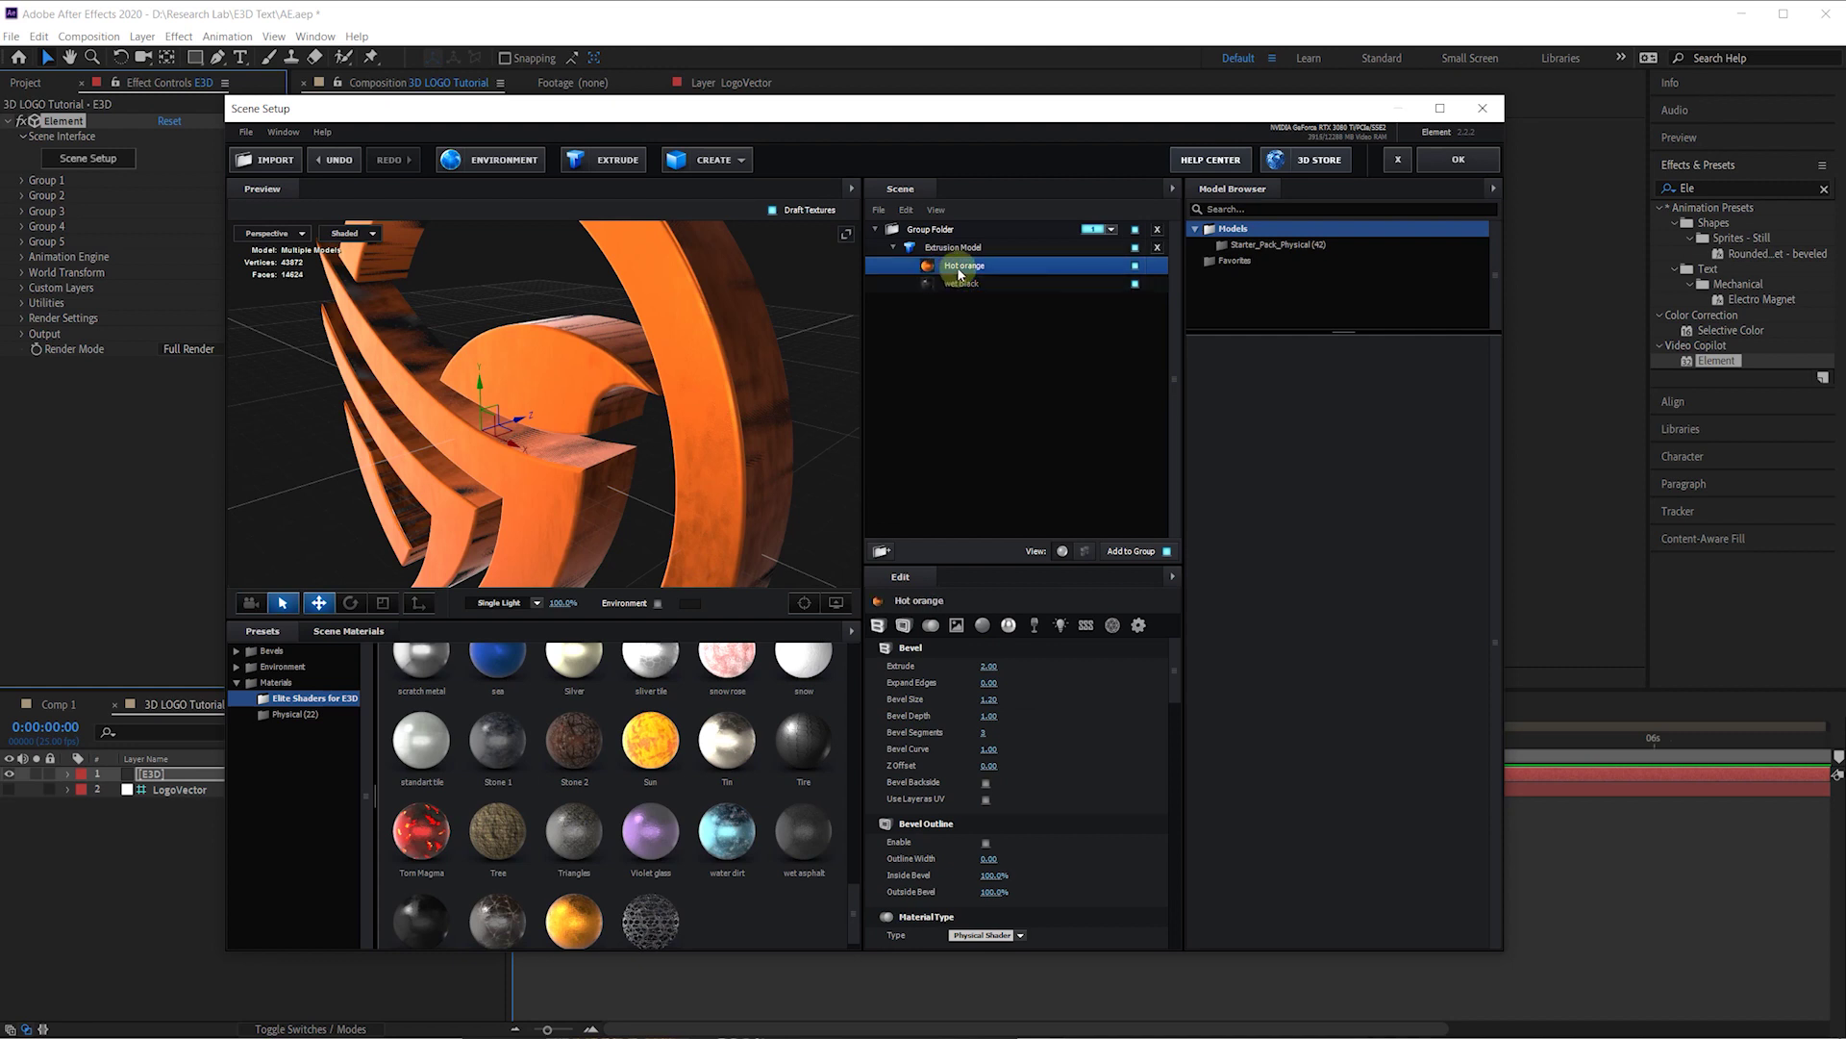
left_click_drag(1030, 707, 1004, 699)
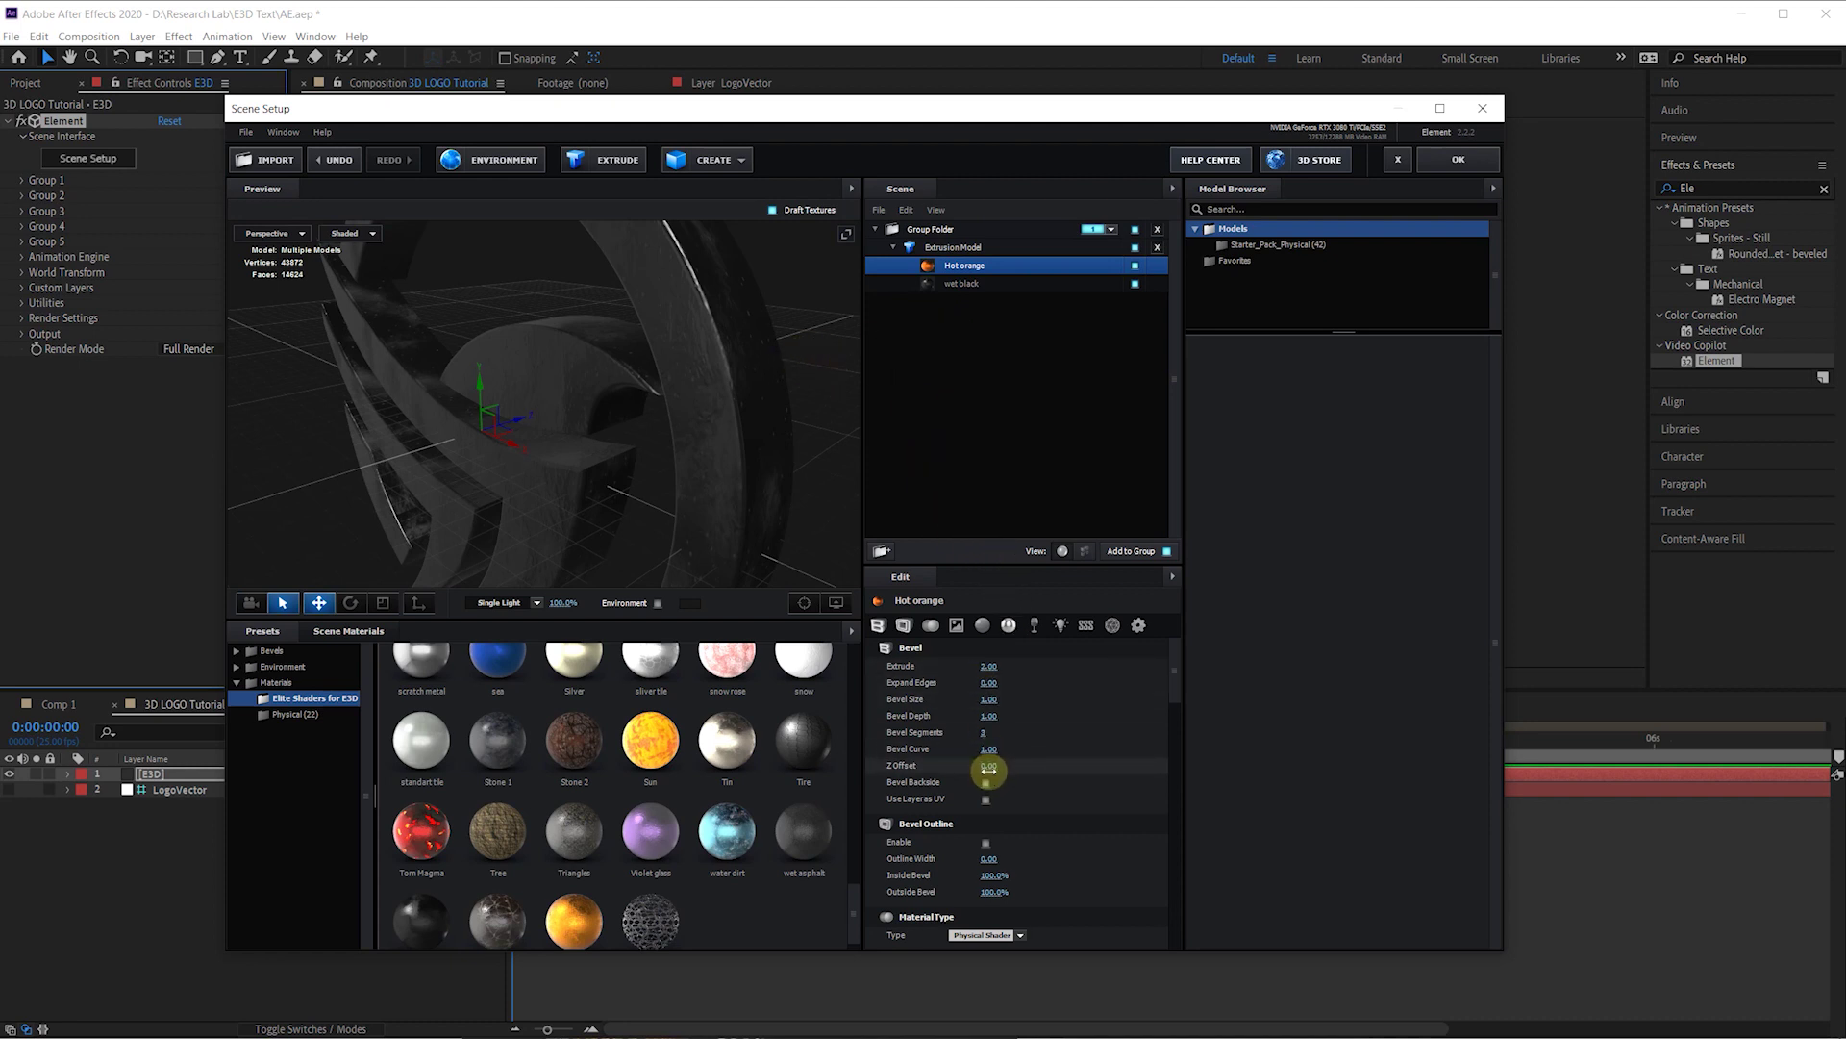
left_click_drag(989, 770, 993, 766)
left_click(1002, 269)
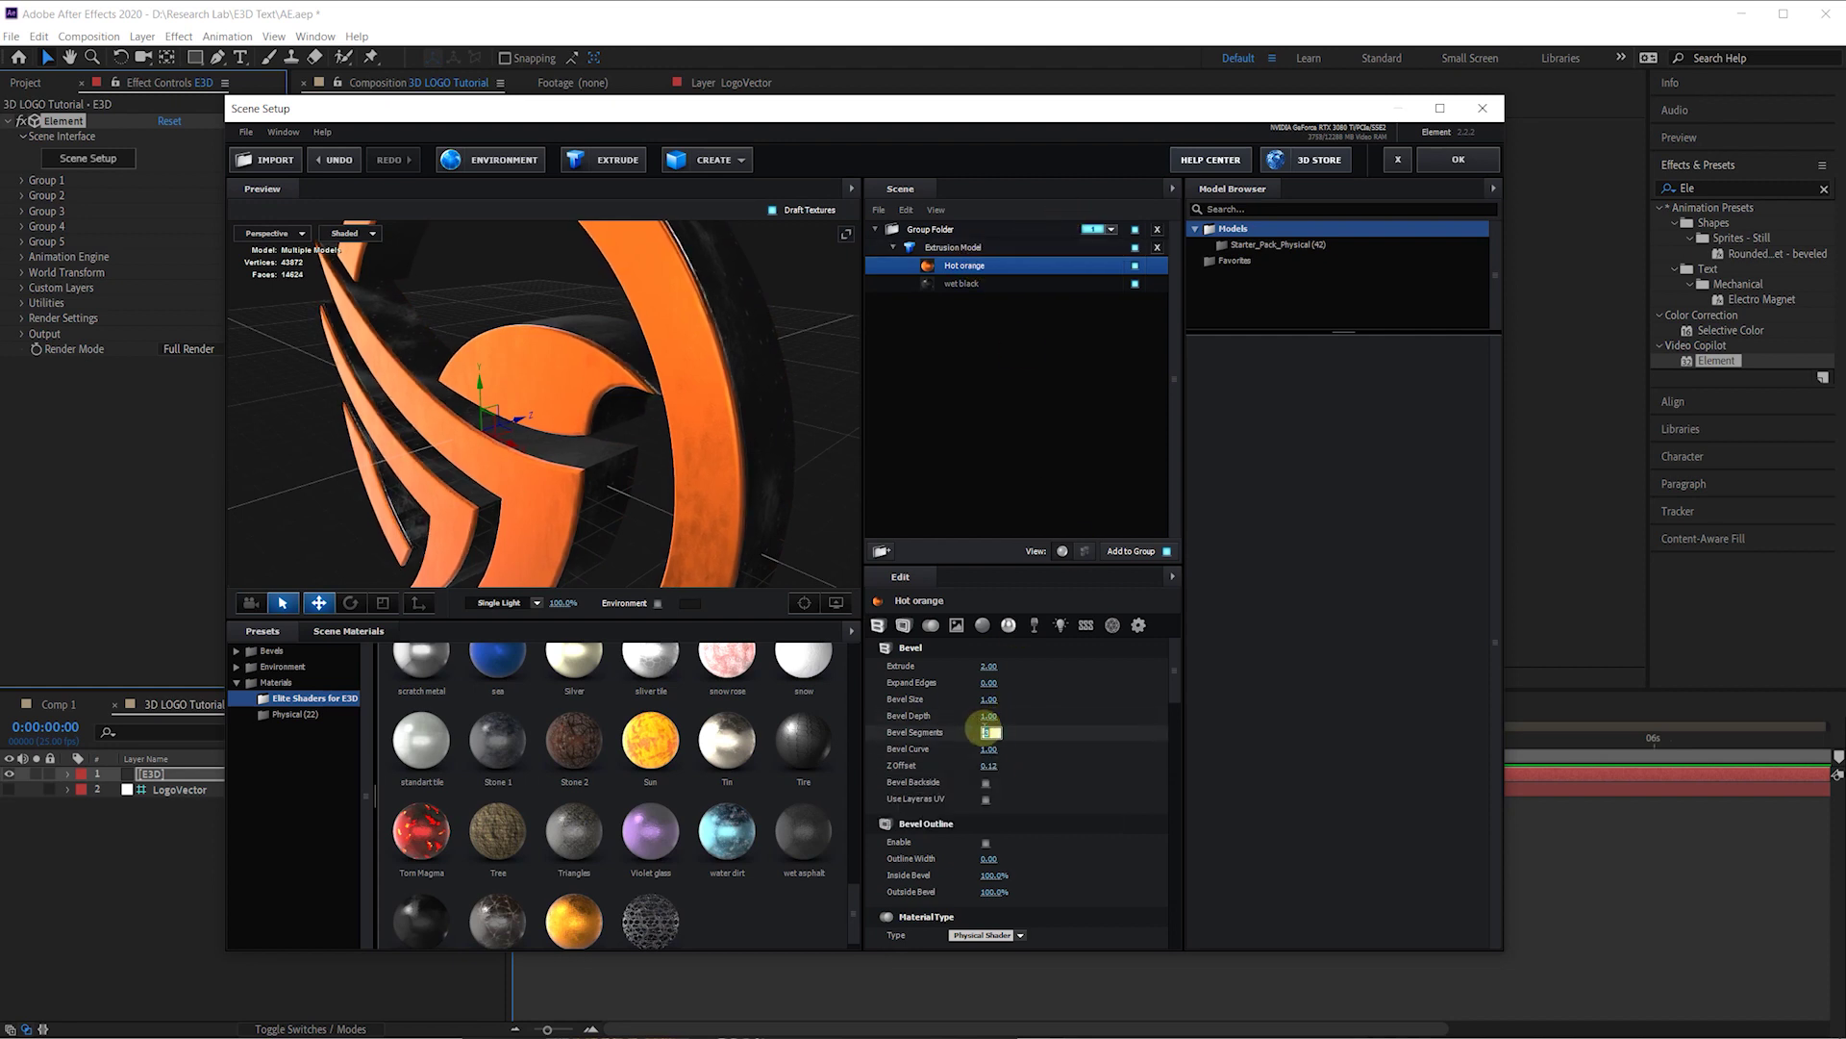
Step: Inspect the edge of the Hot orange bevel up close and set its Bevel Segments to 0
scroll(592, 475, "up", 5)
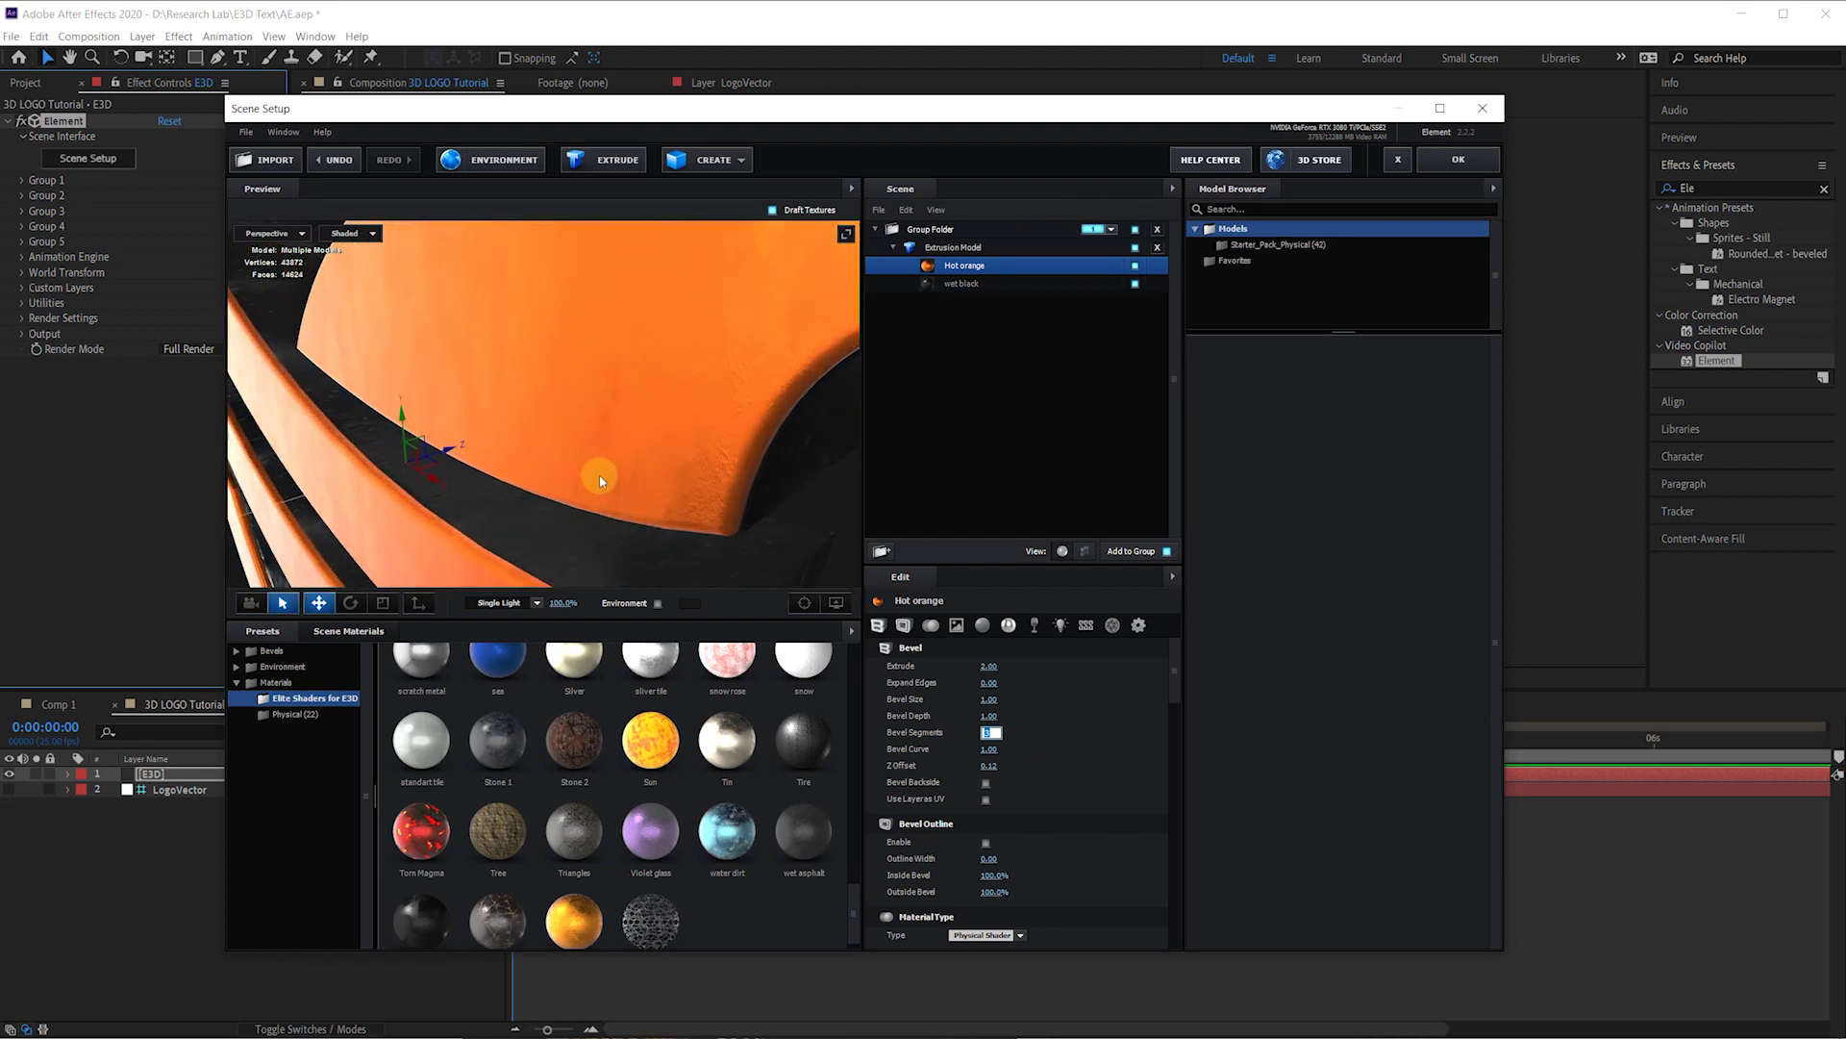
left_click_drag(717, 488, 675, 469)
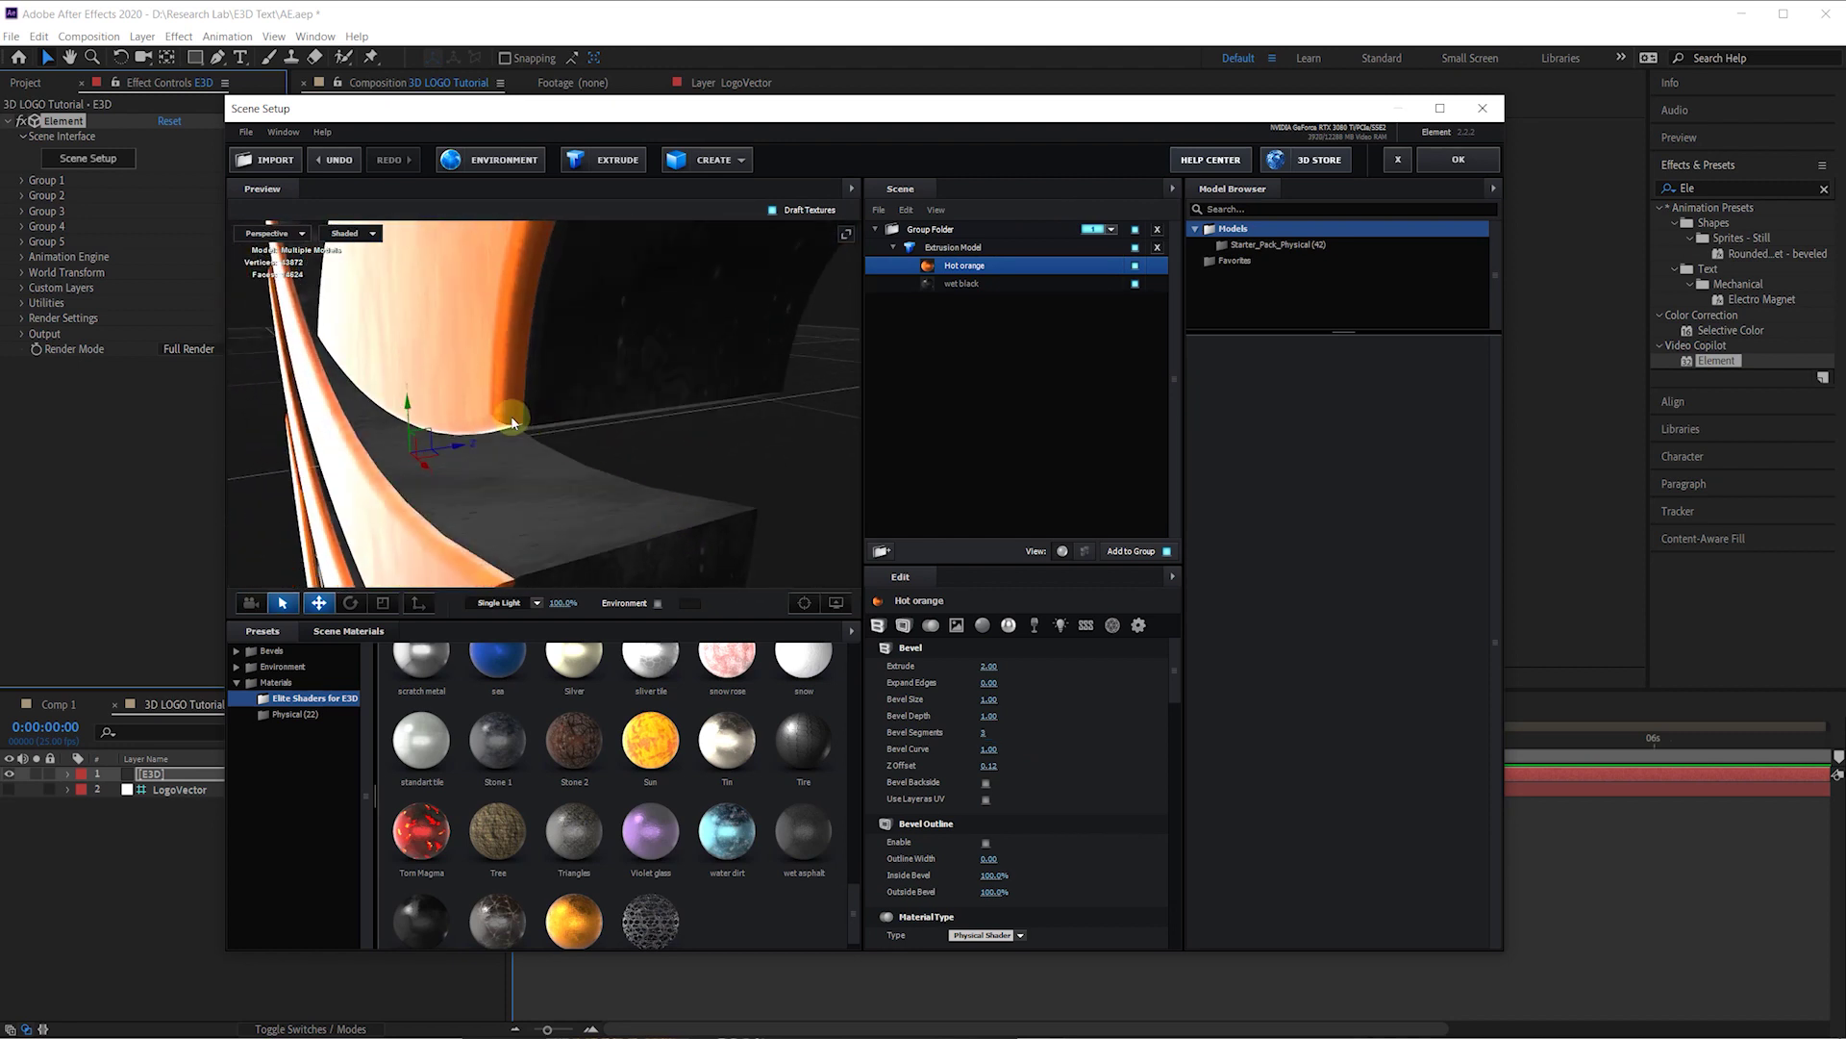
left_click(987, 733)
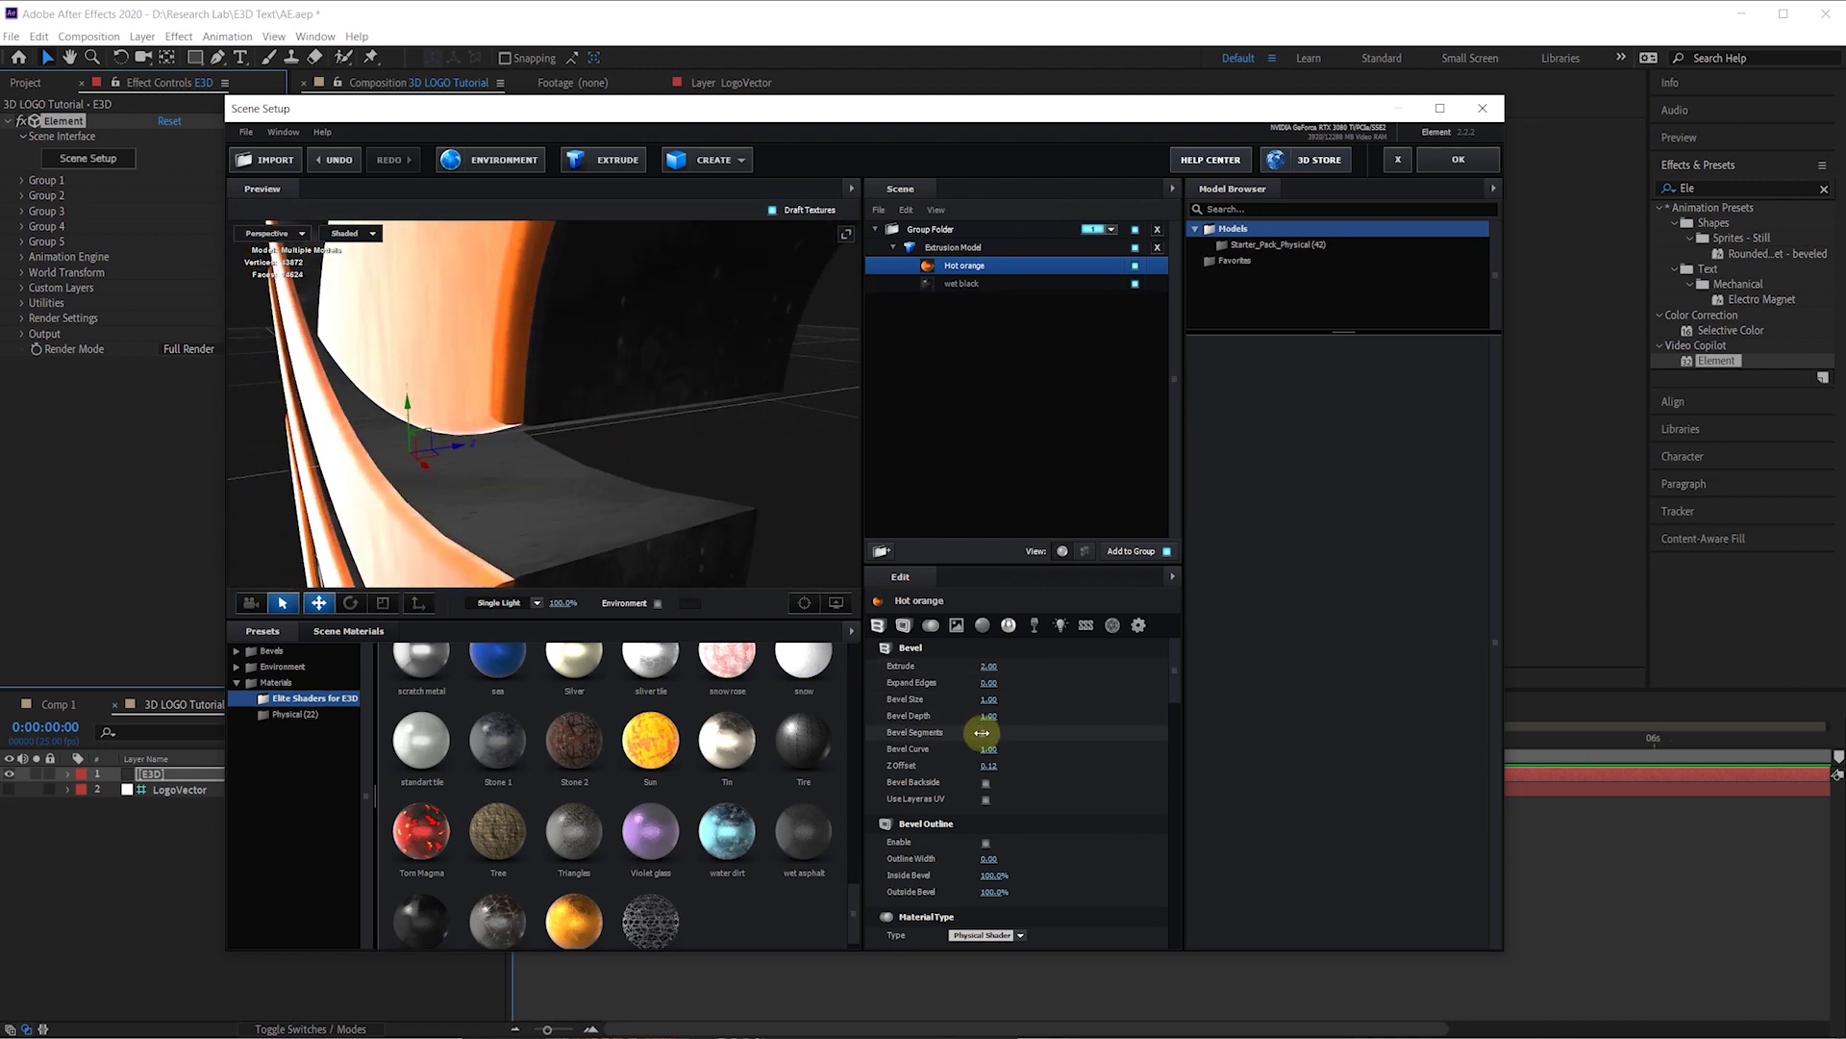
type("0")
key("Return")
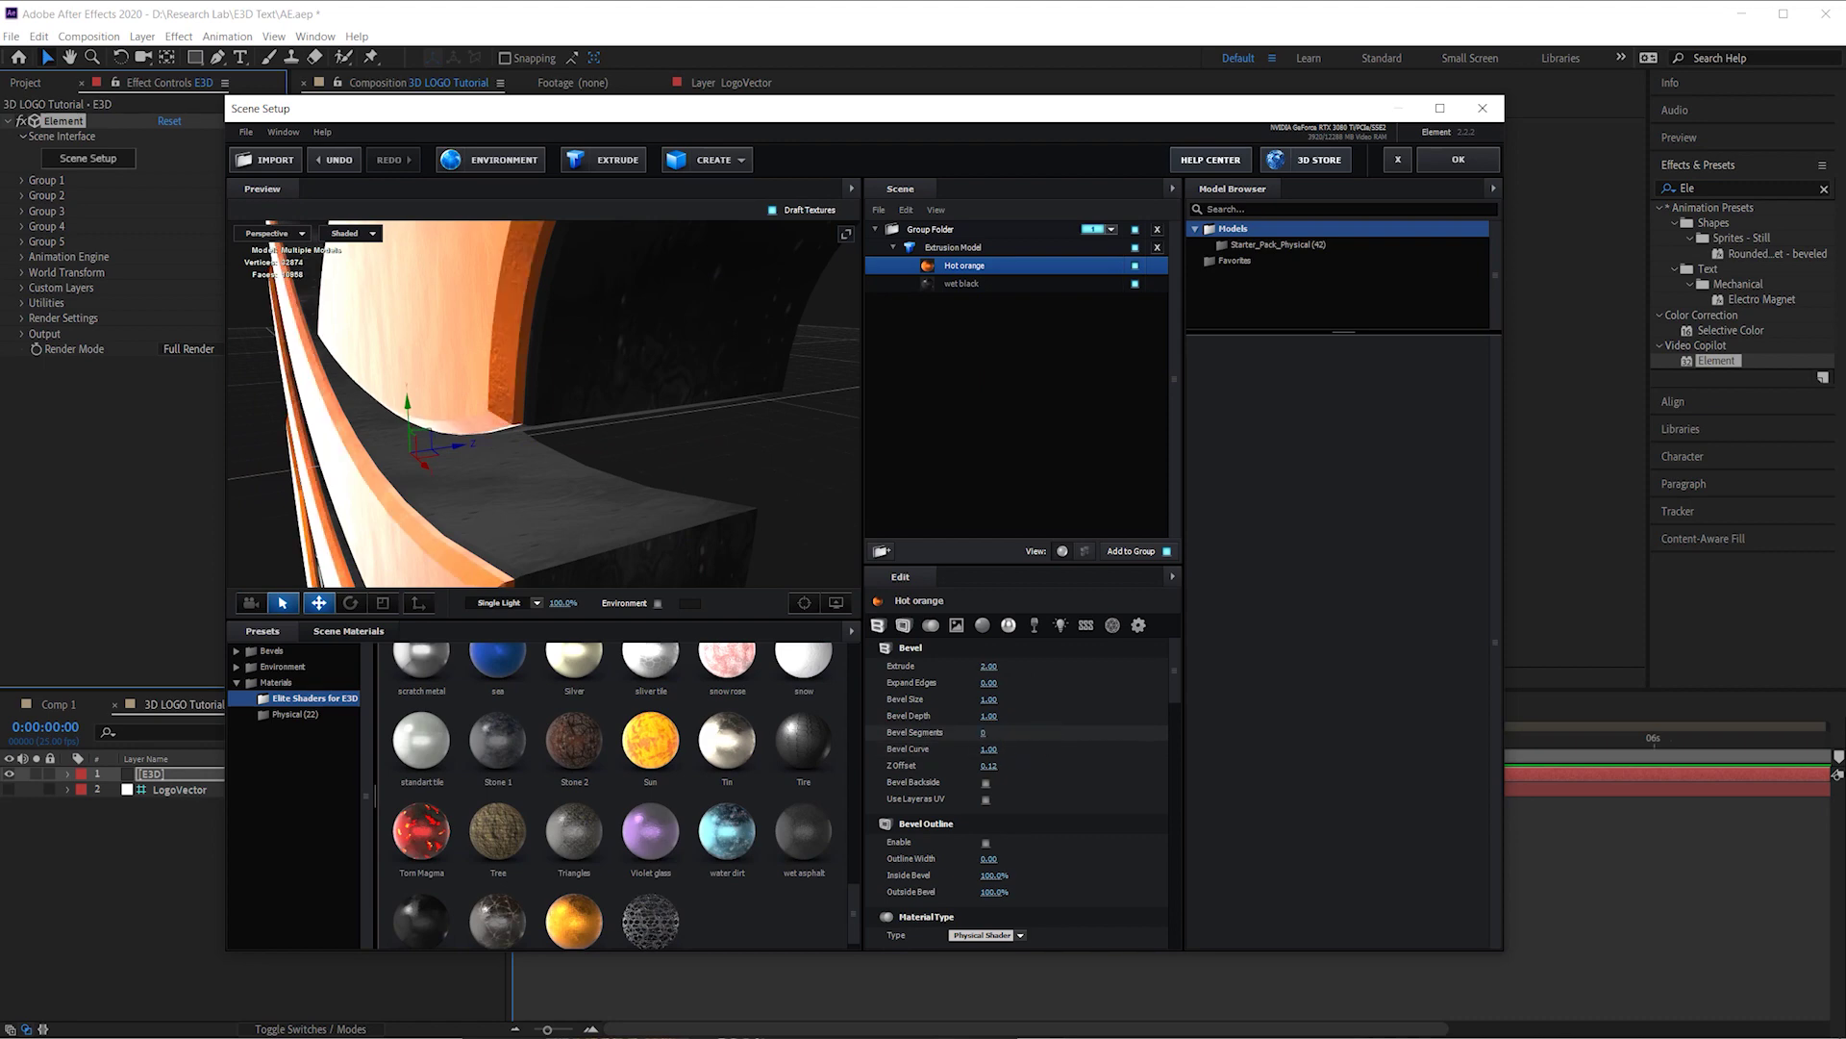
Step: Reduce the Hot orange bevel's Z Offset to 0.08 and check the logo from the front
mouse_move(491, 356)
left_mouse_down()
mouse_move(507, 359)
mouse_move(493, 355)
left_mouse_up()
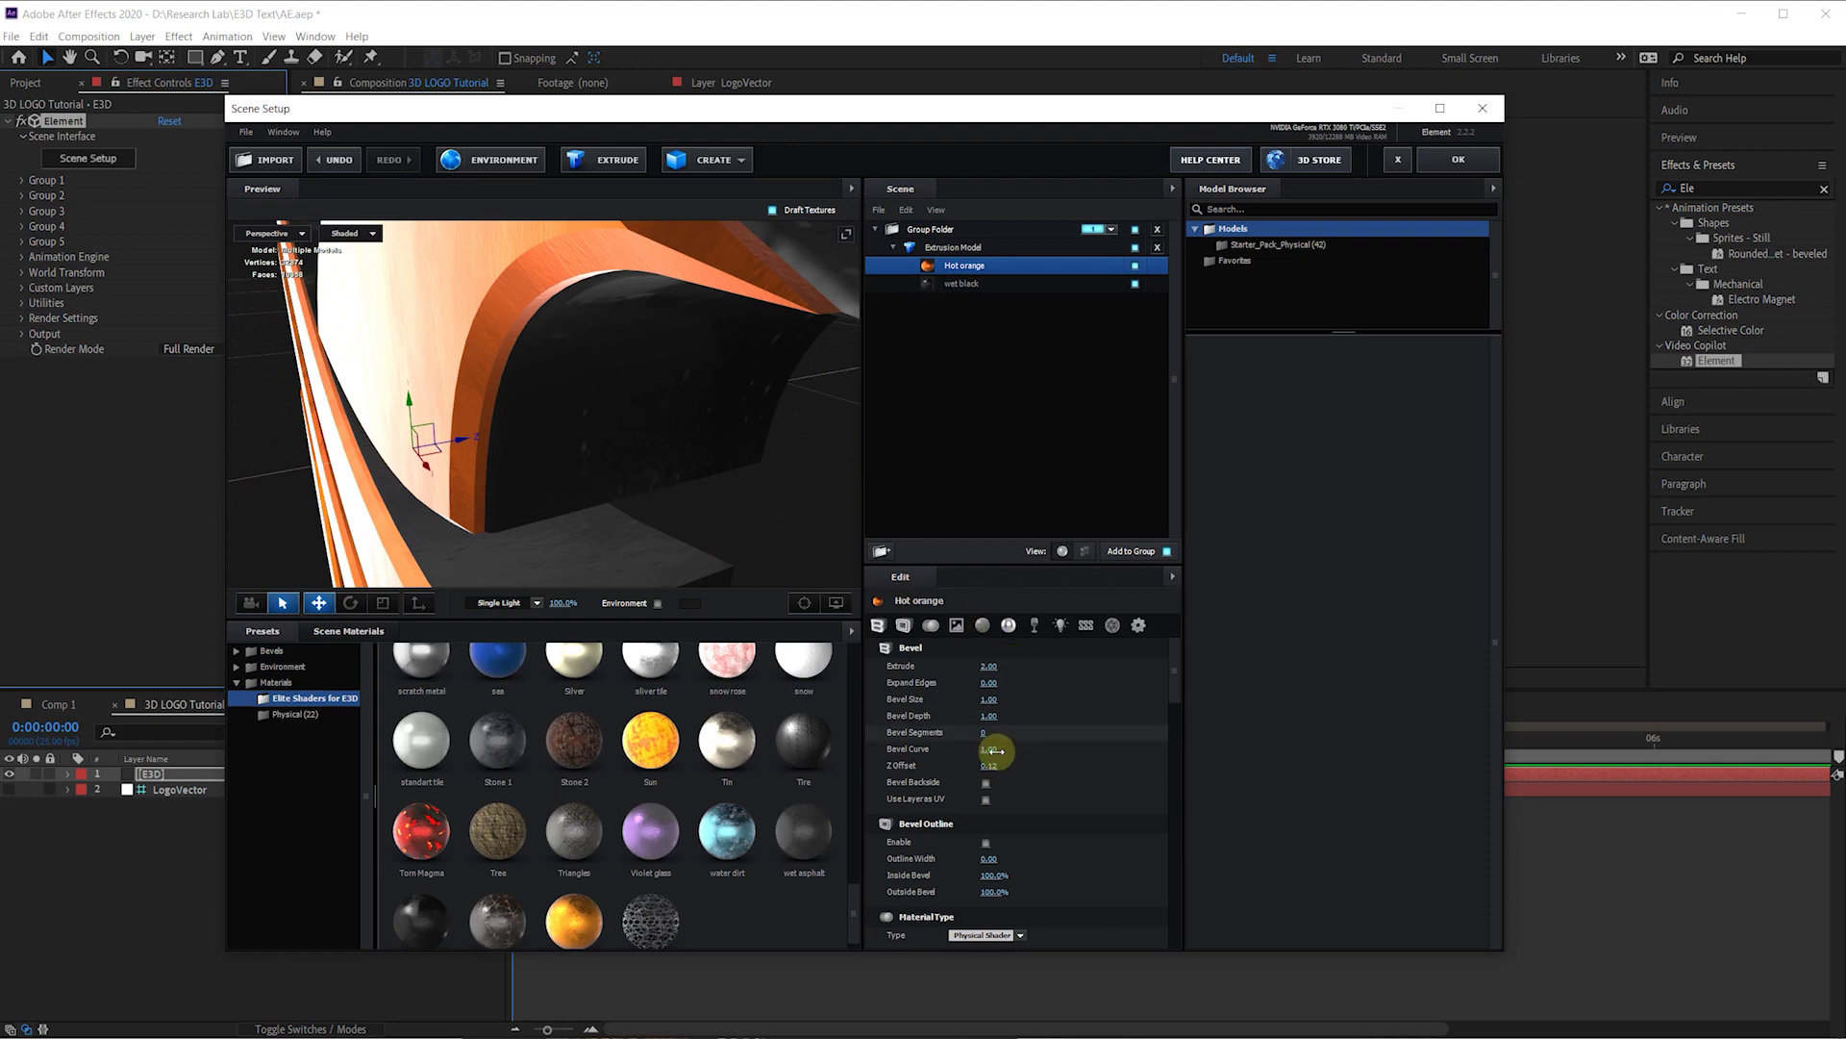
left_click_drag(988, 765, 988, 763)
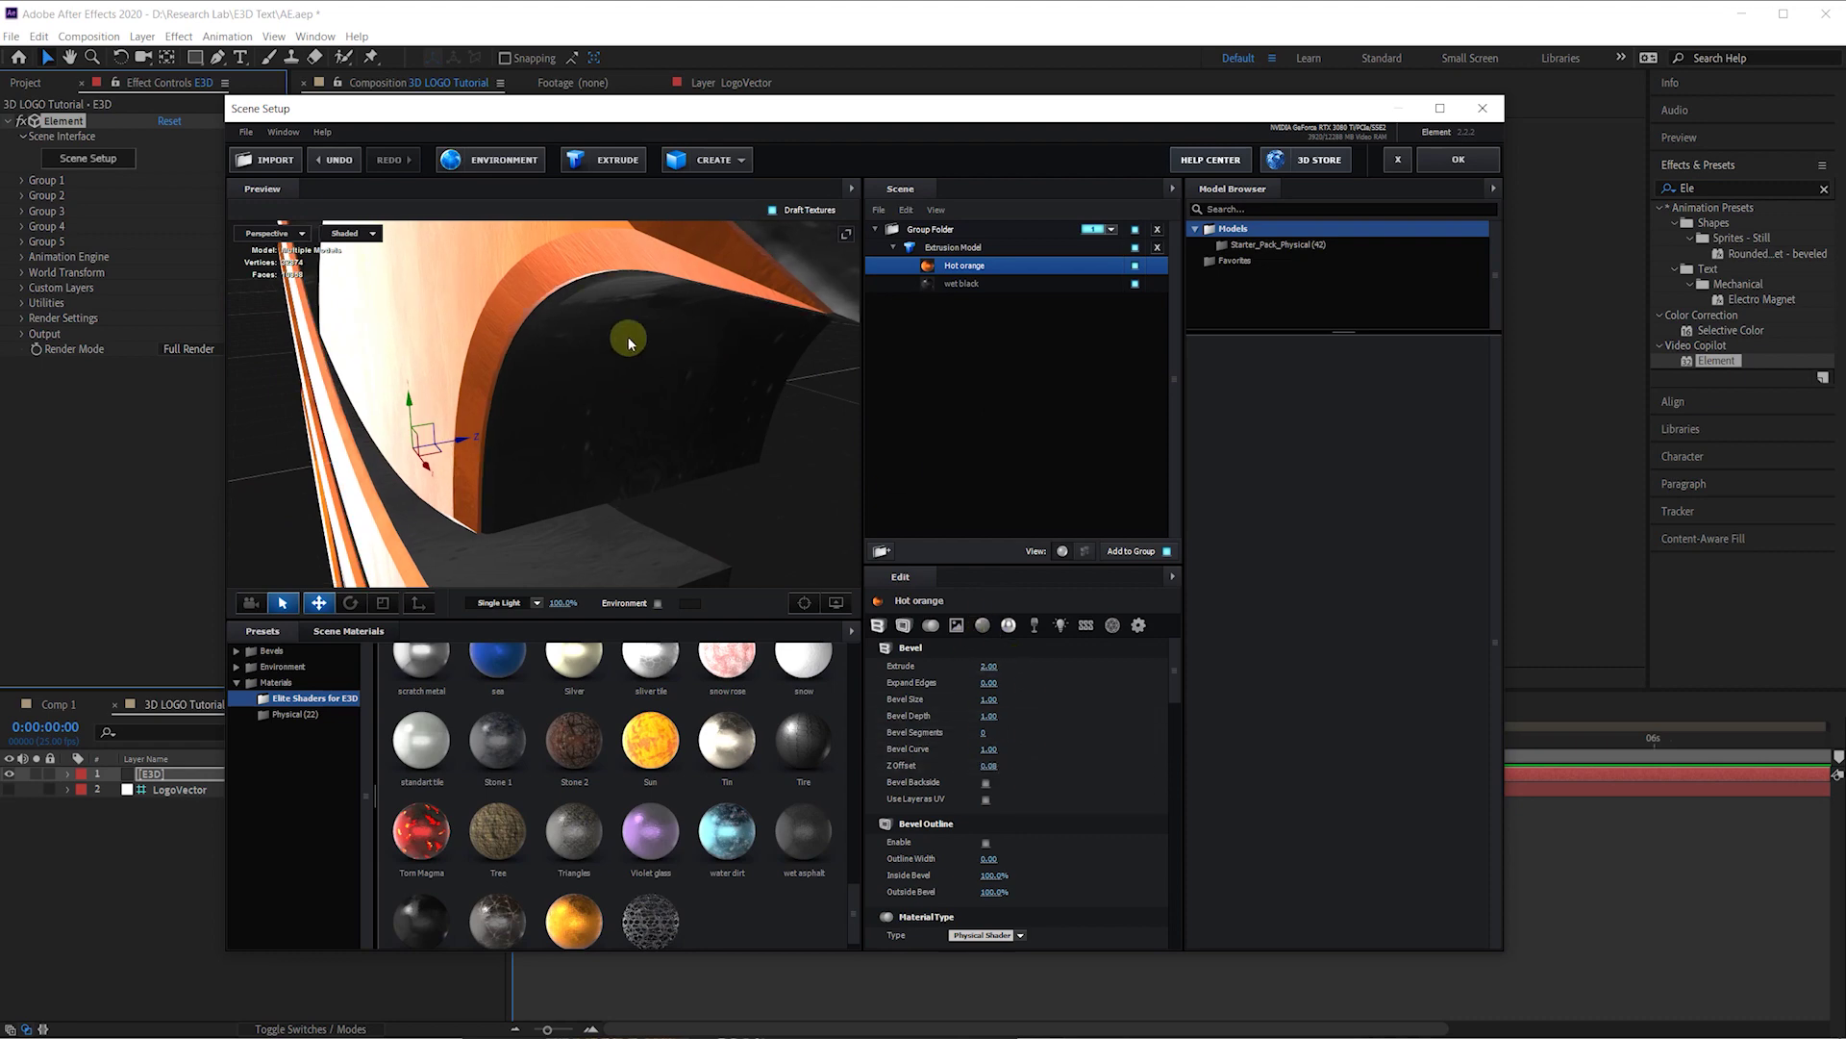
left_click(552, 354)
left_click_drag(569, 381, 772, 503)
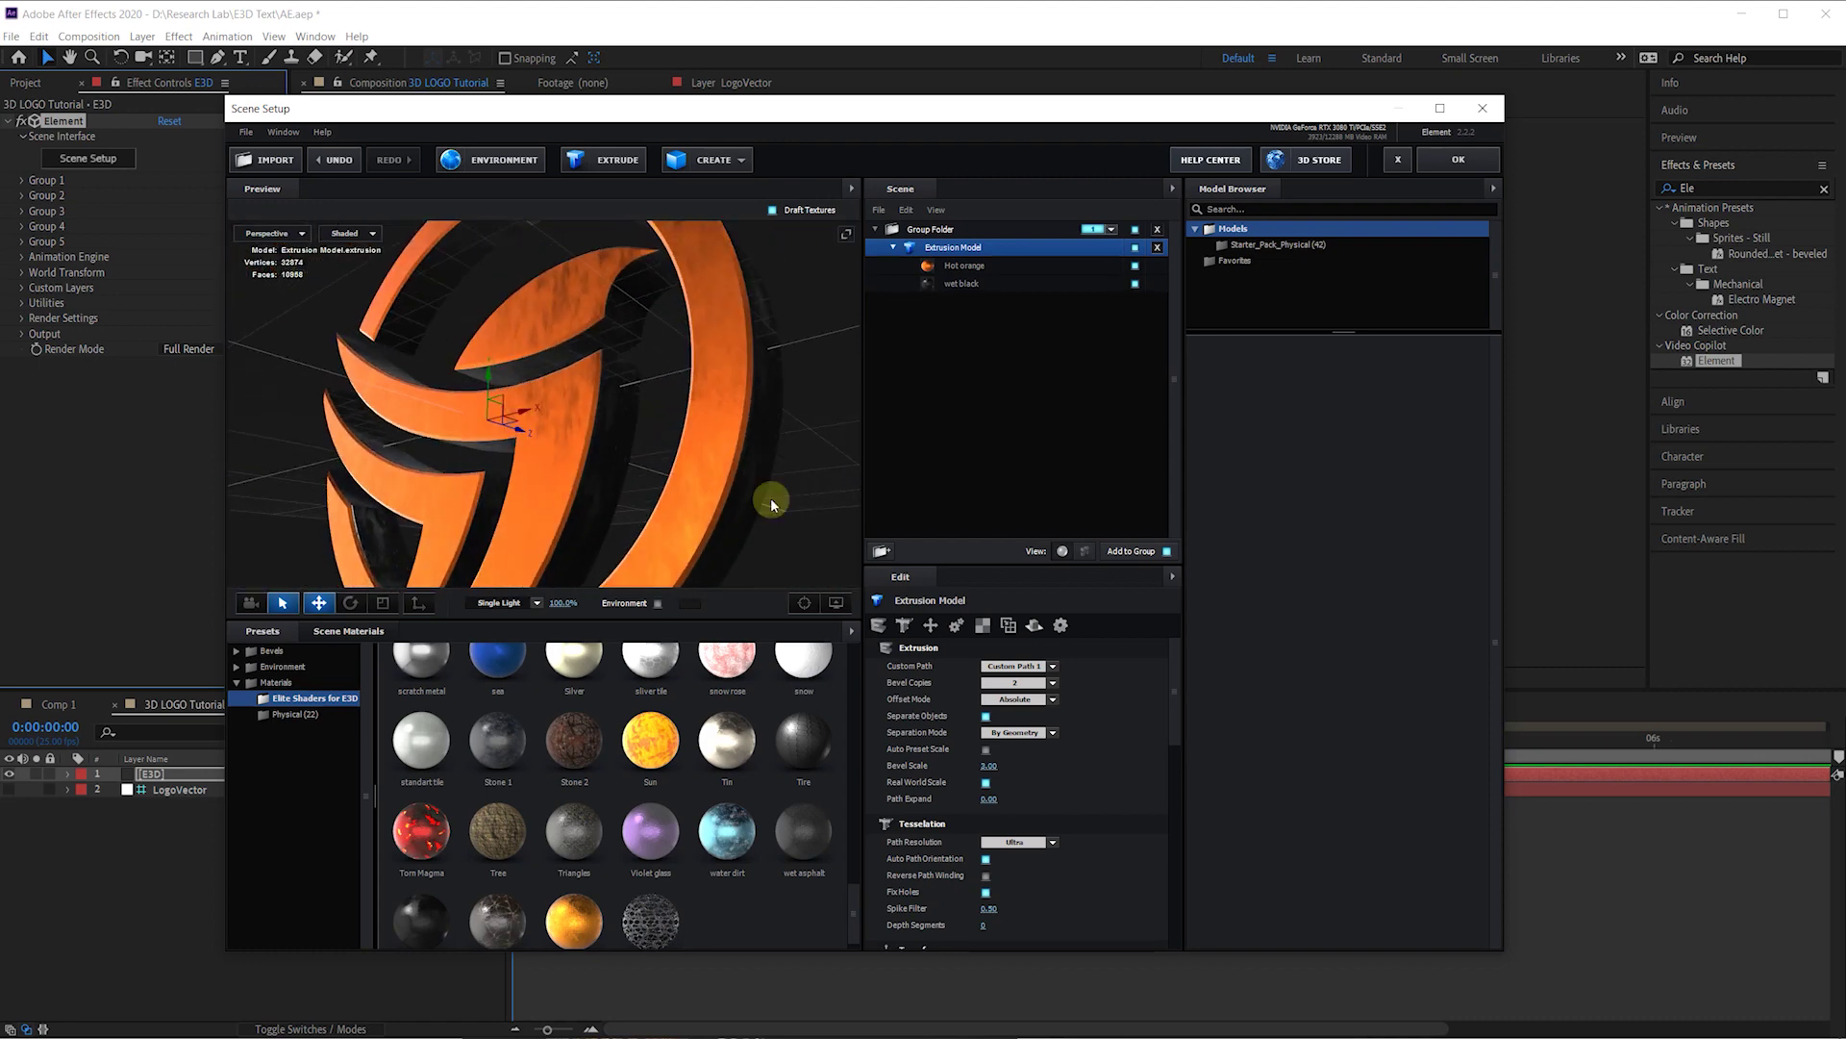
Step: Change the Reflectivity color of the Hot orange material to a lighter, less saturated orange
left_click(964, 265)
left_click_drag(1170, 689, 1171, 767)
left_click(993, 840)
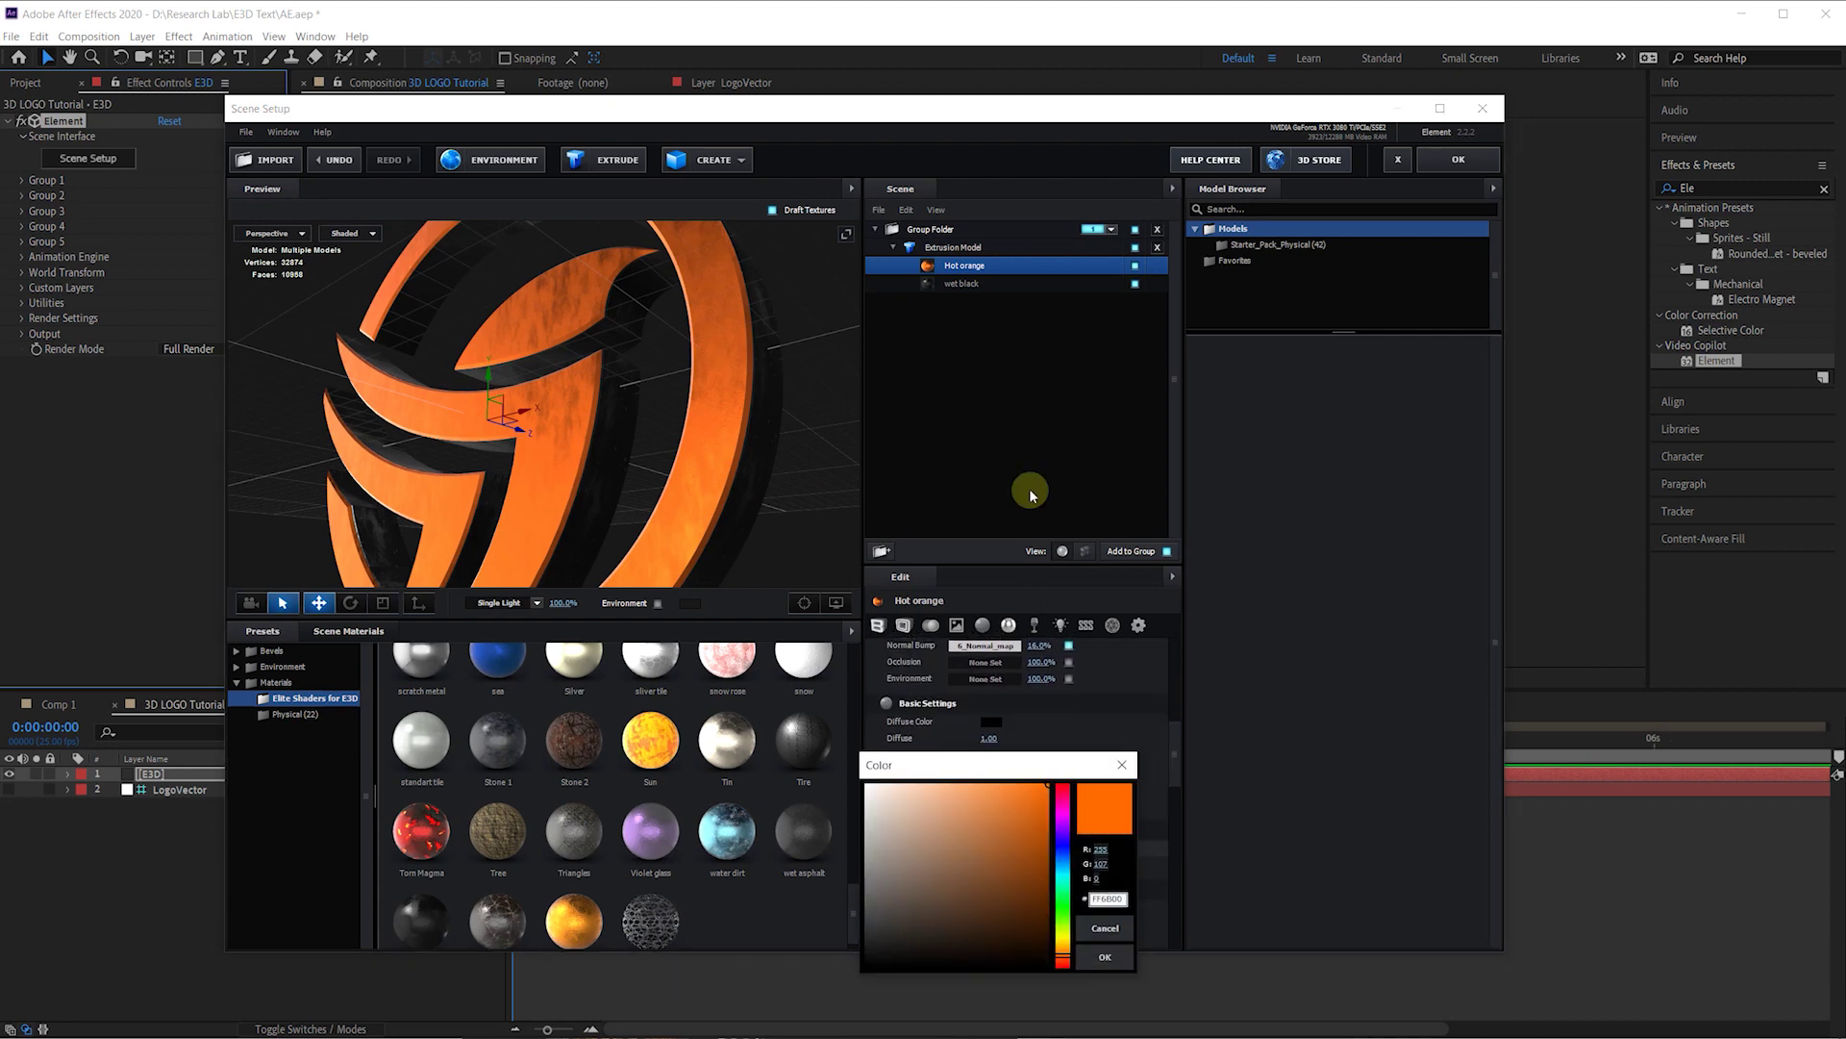
left_click_drag(1002, 791, 1008, 782)
left_click(1110, 930)
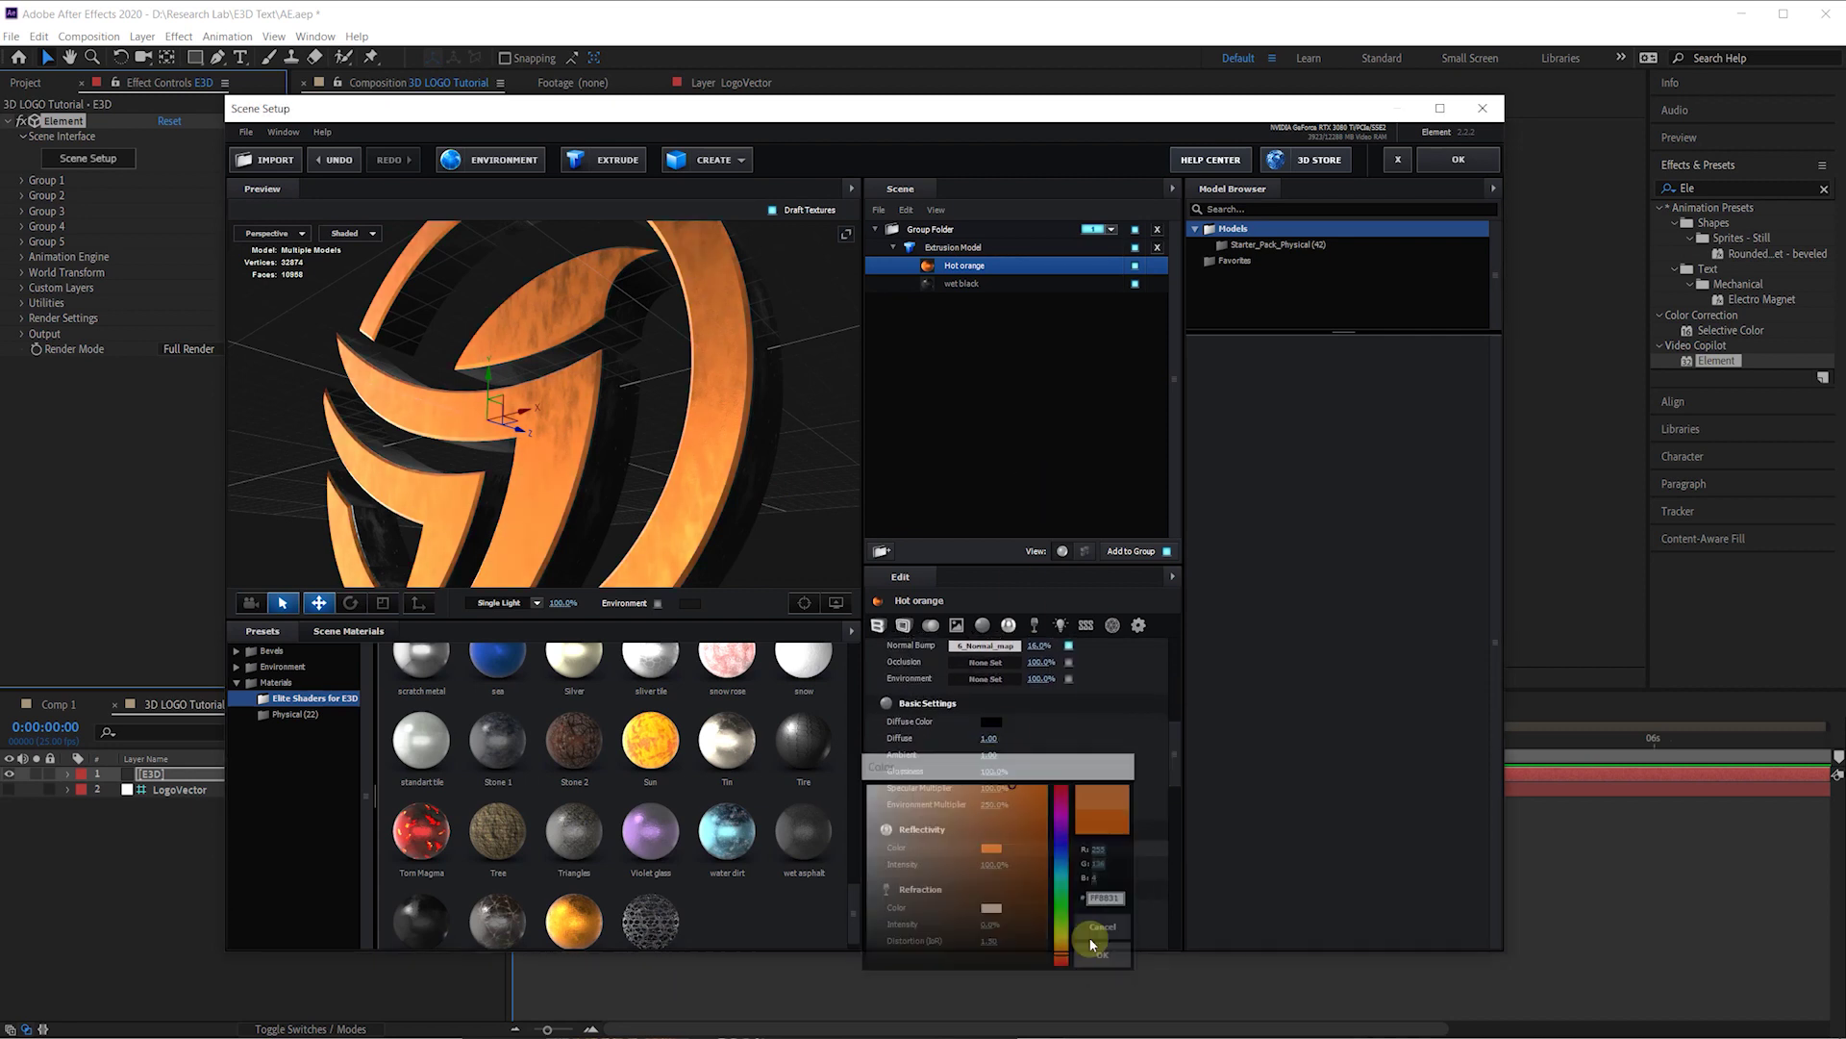
Step: Replace the scene's environment map with the greenhouse image Basic_2K_10.jpg and apply the Scene Setup to the composition
left_click_drag(602, 390, 558, 404)
left_click(493, 160)
left_click(939, 445)
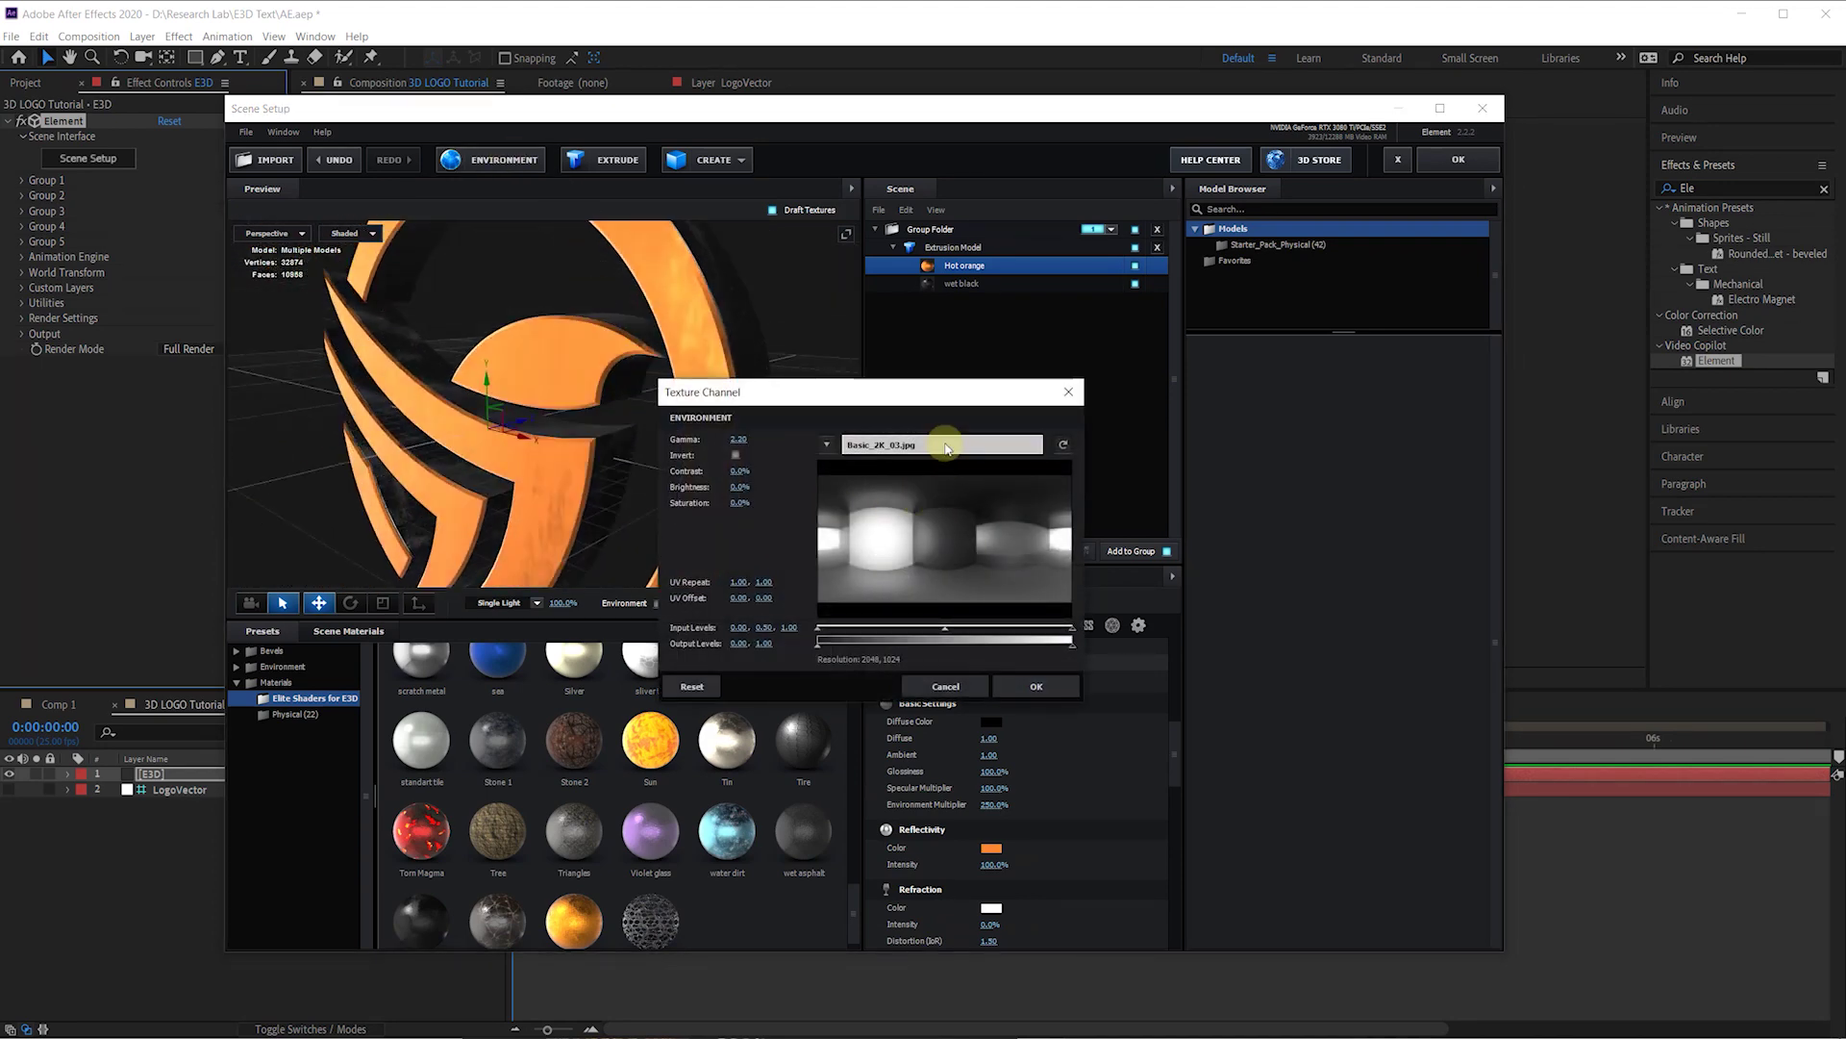
left_click_drag(1058, 496, 1062, 536)
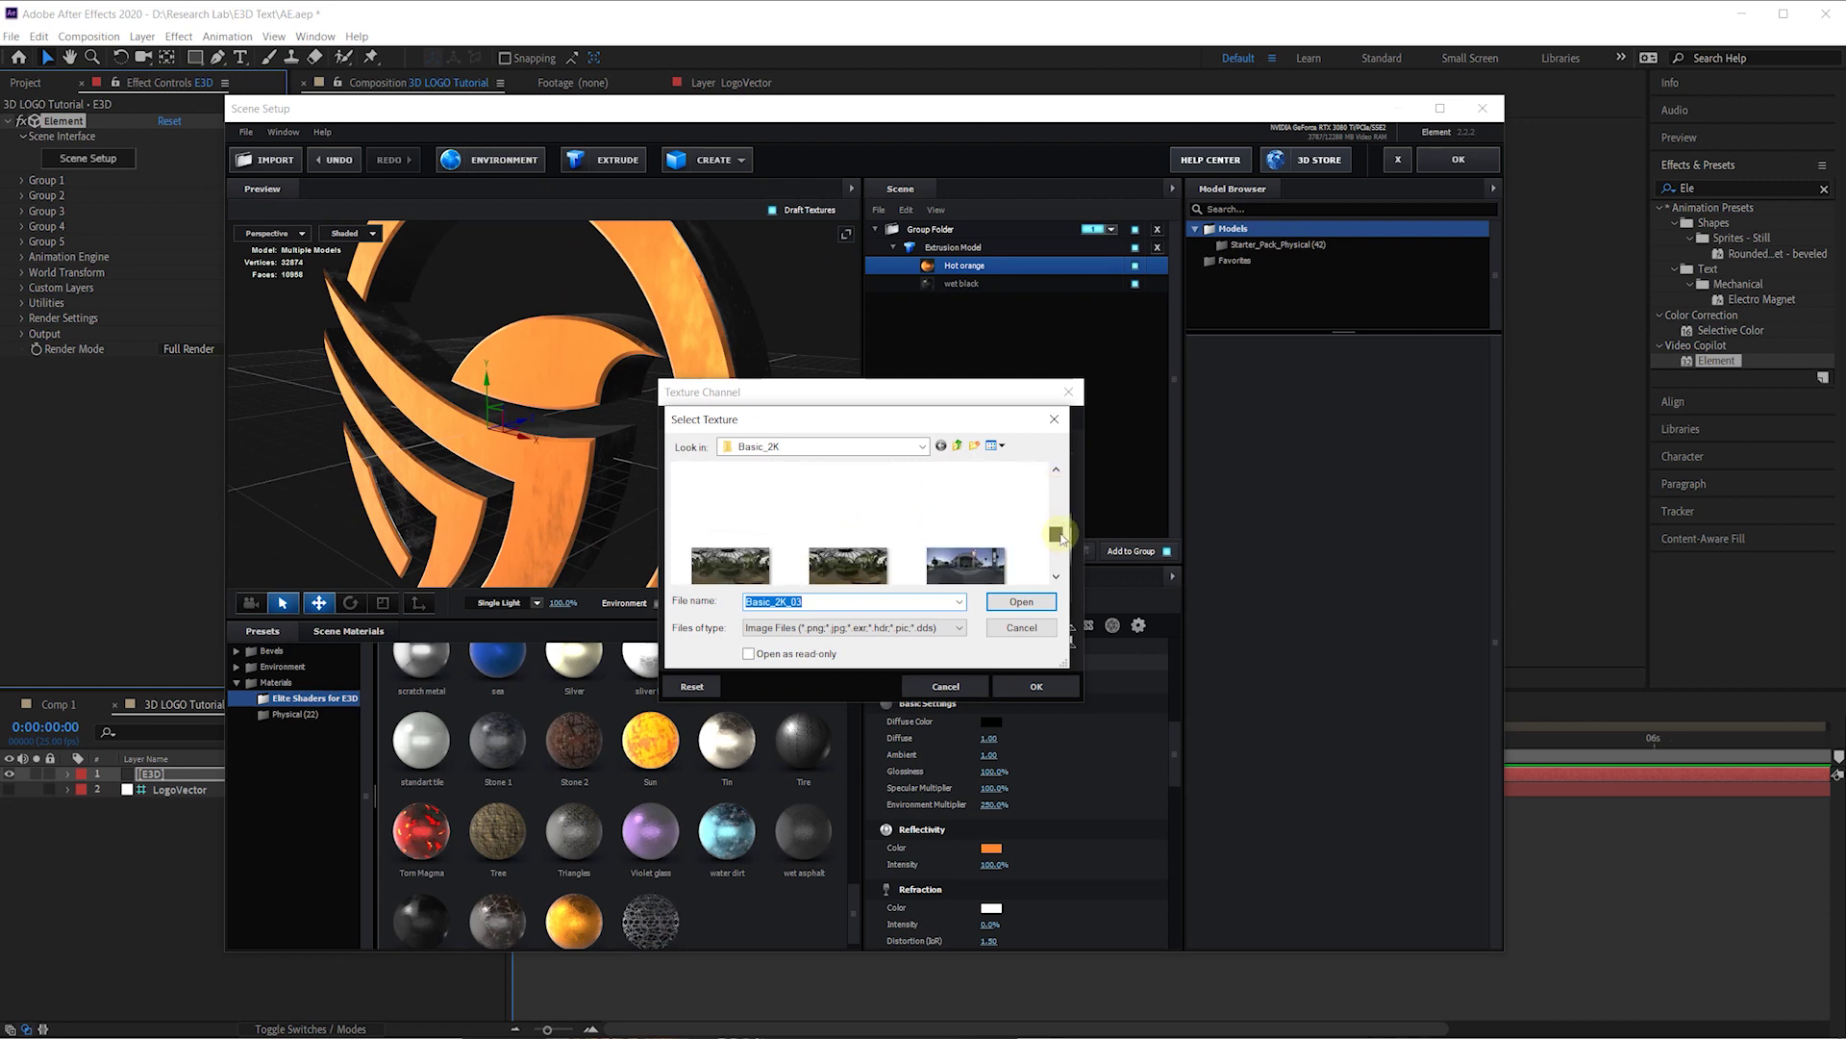
left_click(850, 572)
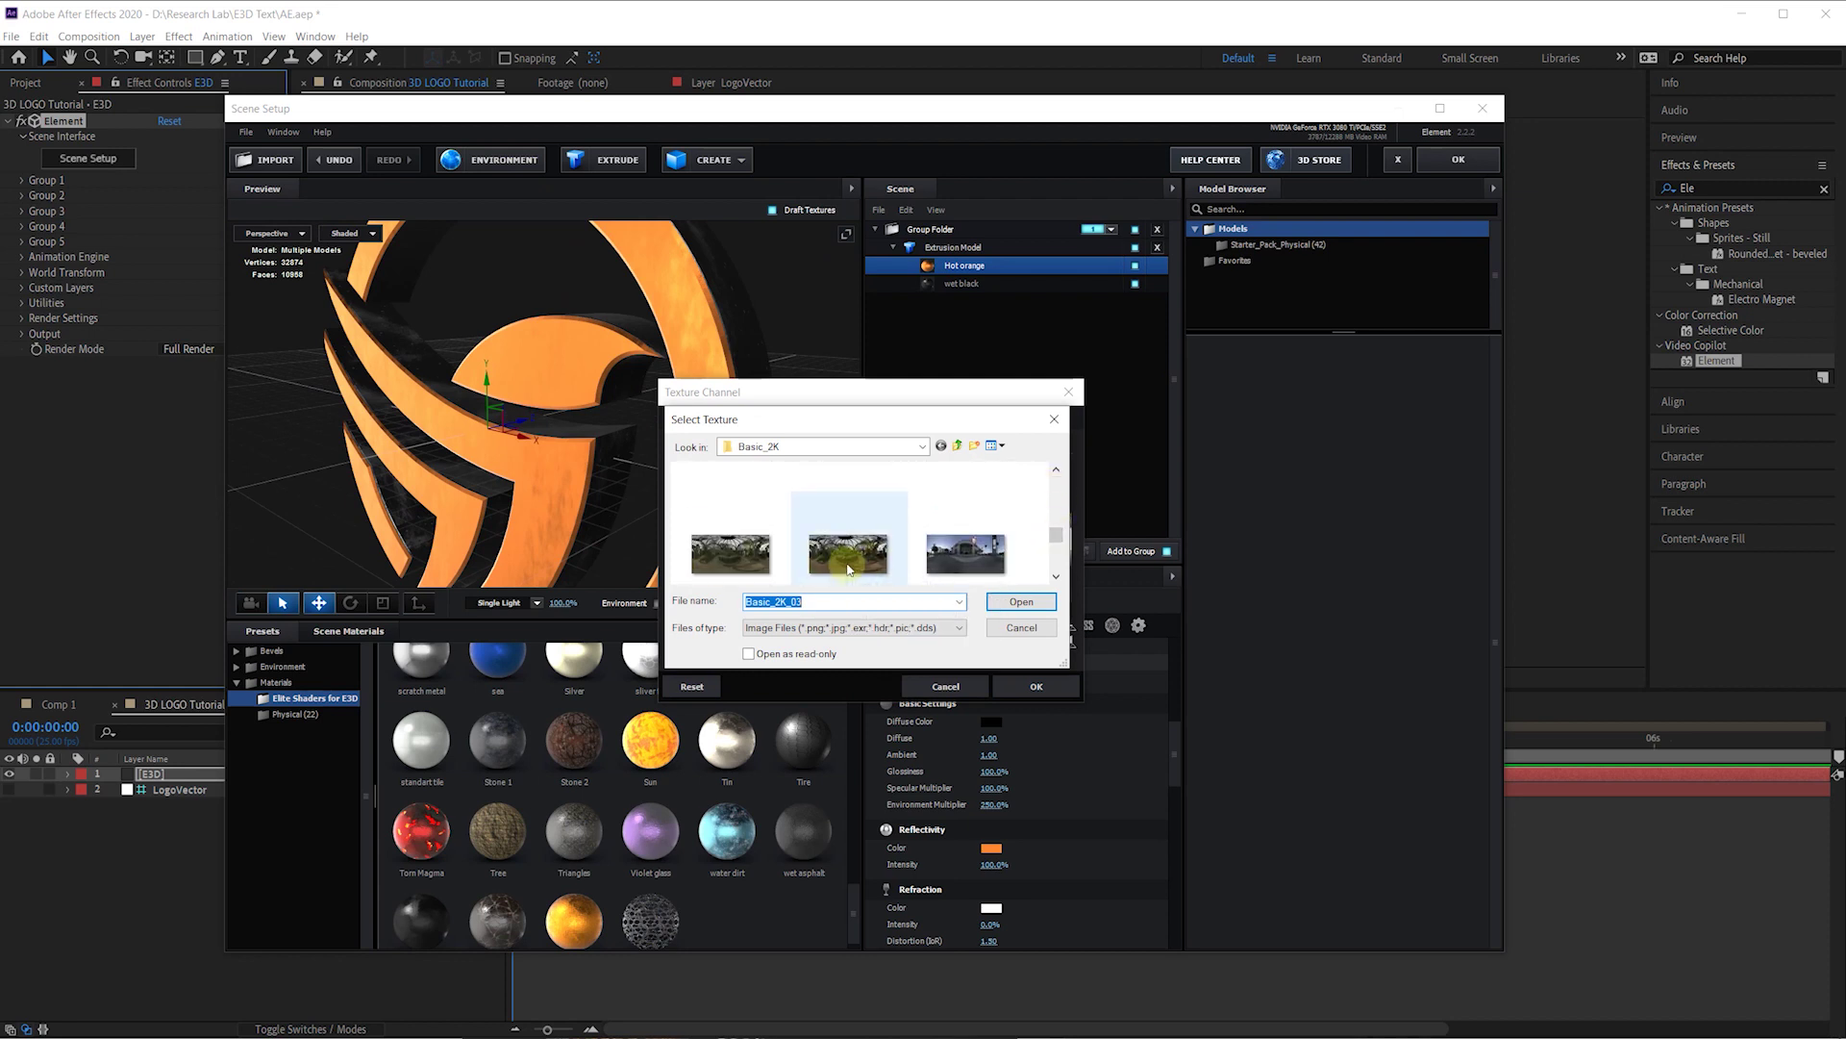
left_click(849, 568)
left_click(1019, 604)
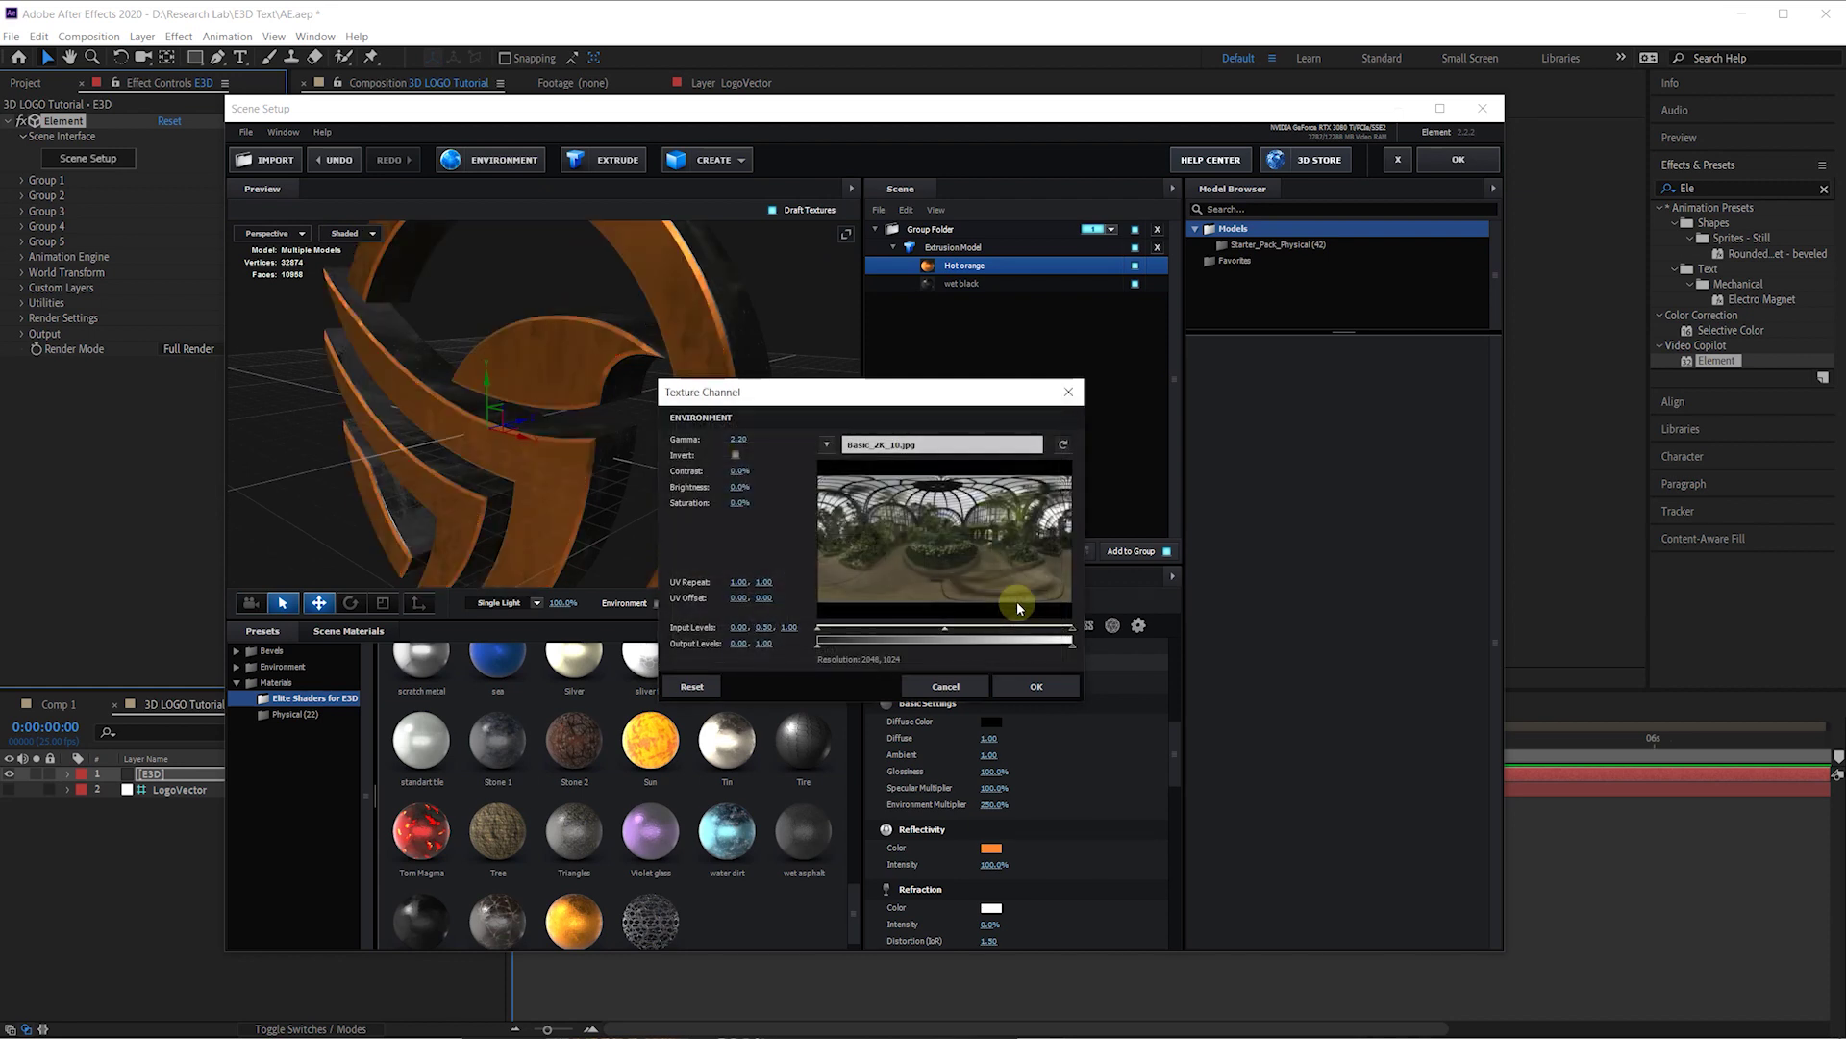
left_click(1031, 687)
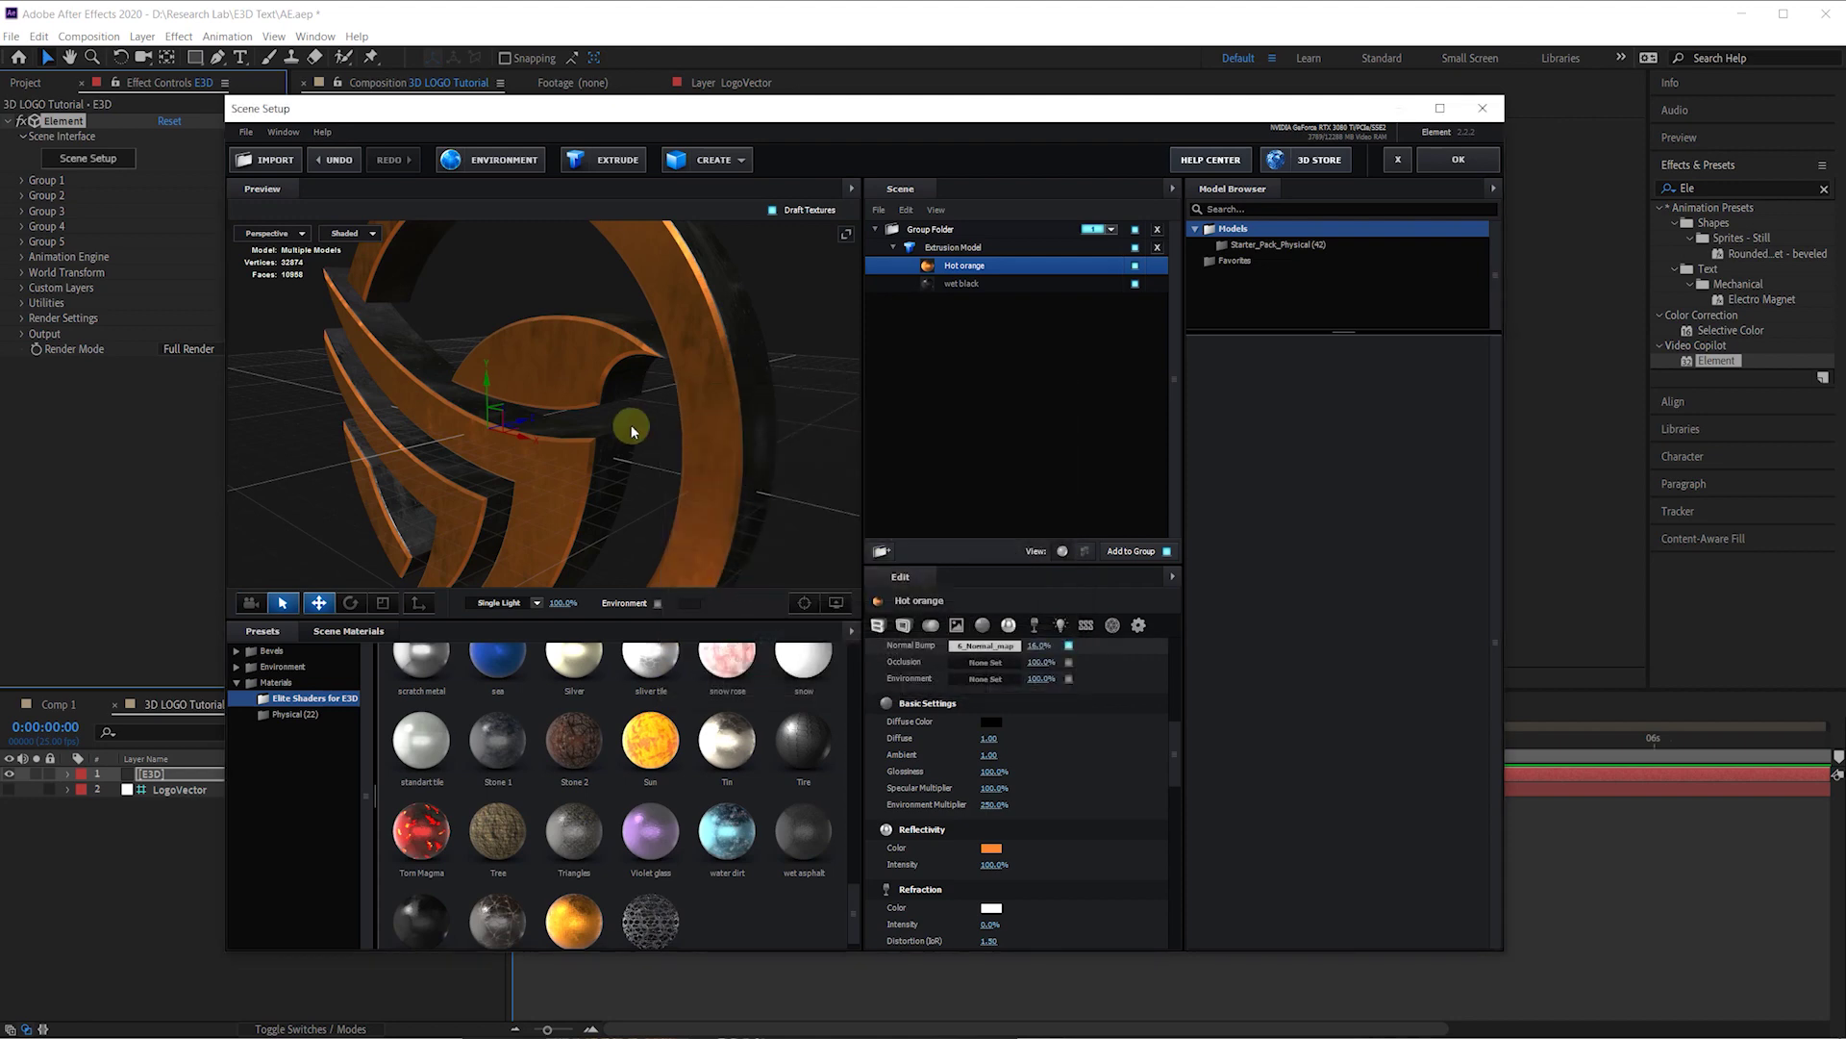
left_click_drag(631, 424, 575, 450)
left_click(1456, 158)
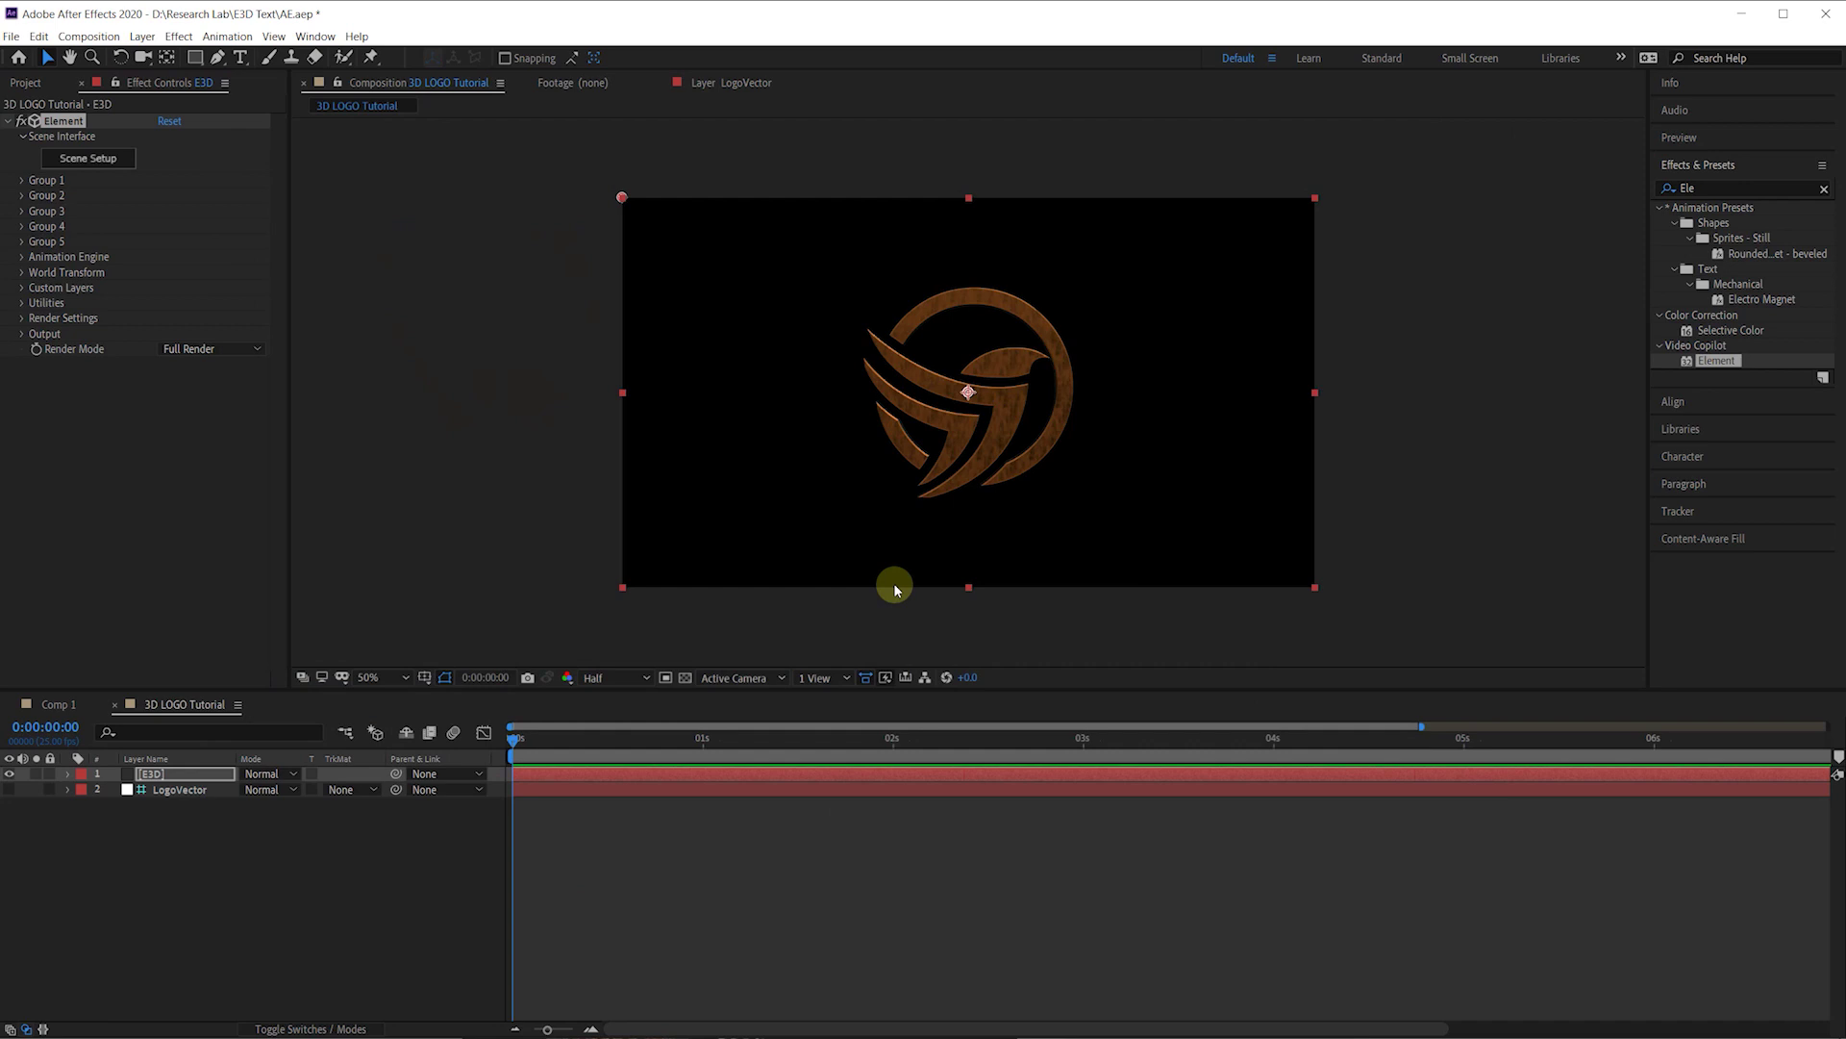
Step: Add a new two-node camera with the 35mm preset, keeping the name Camera 1
left_click(614, 840)
left_click(156, 774)
left_click(193, 845)
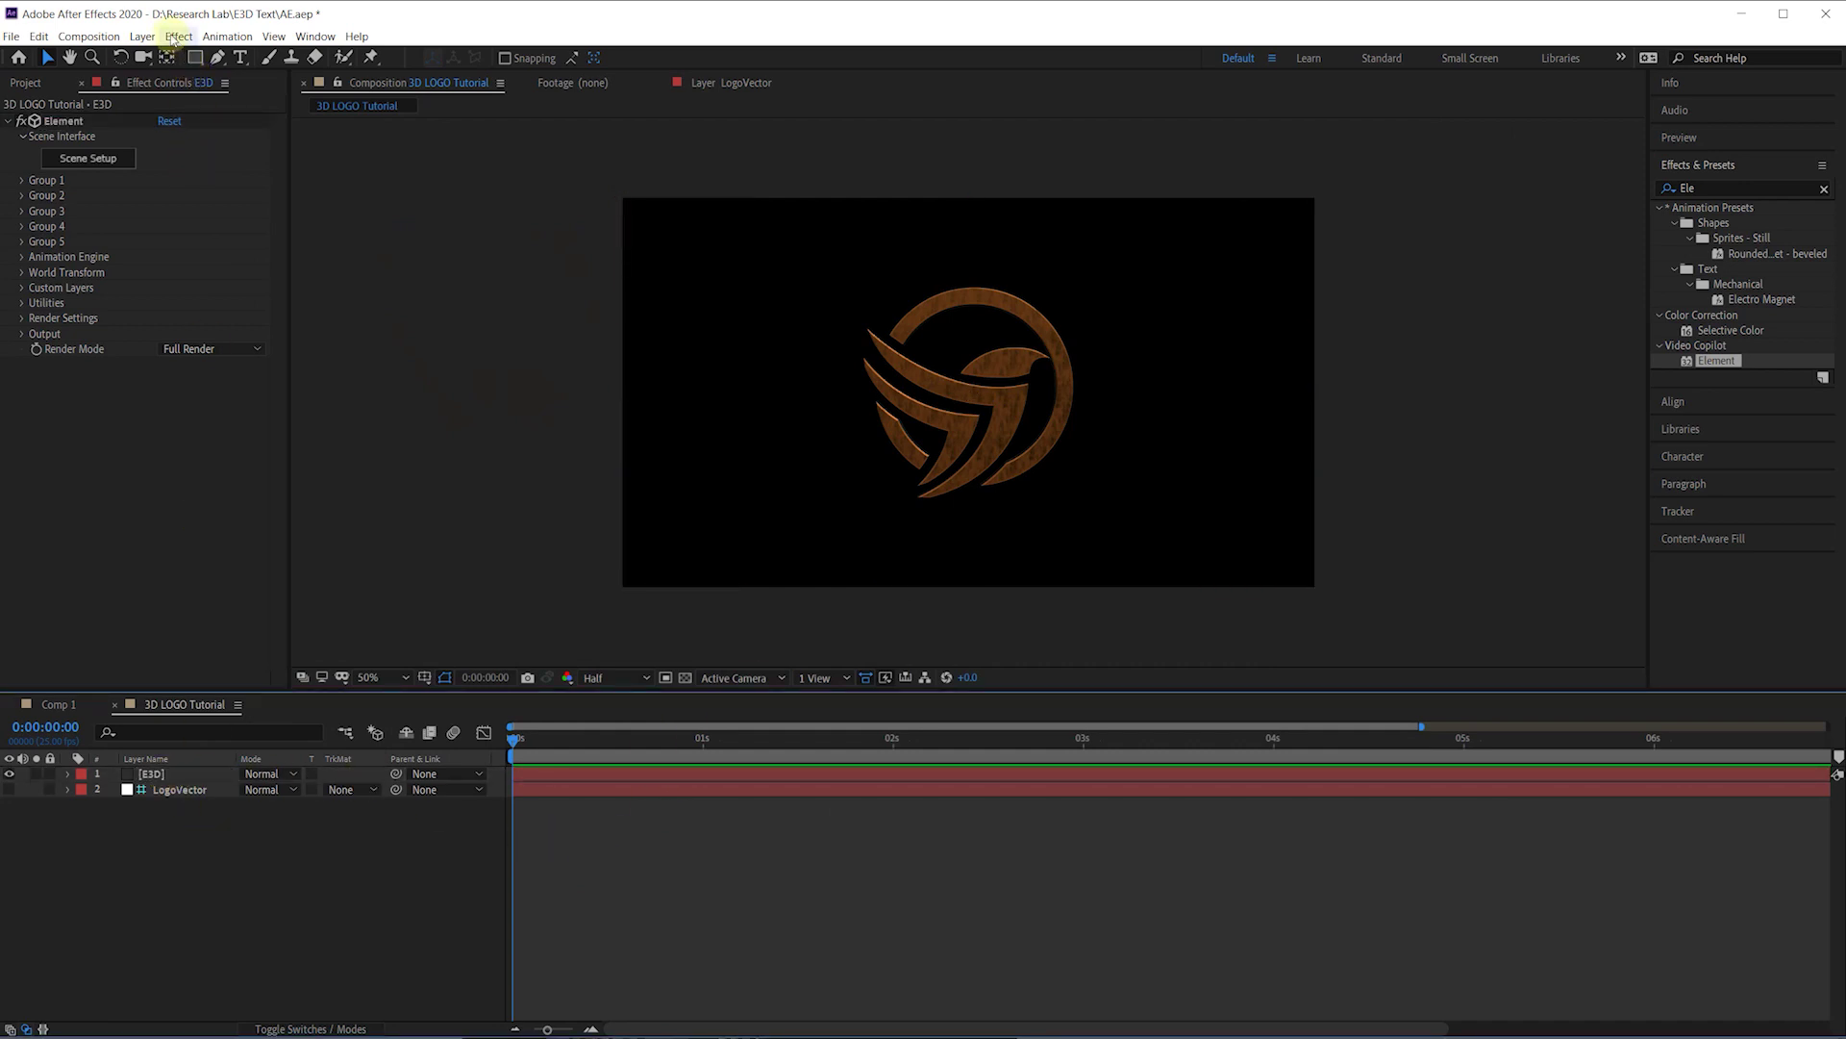
left_click(142, 37)
left_click(143, 37)
left_click(142, 37)
mouse_move(380, 57)
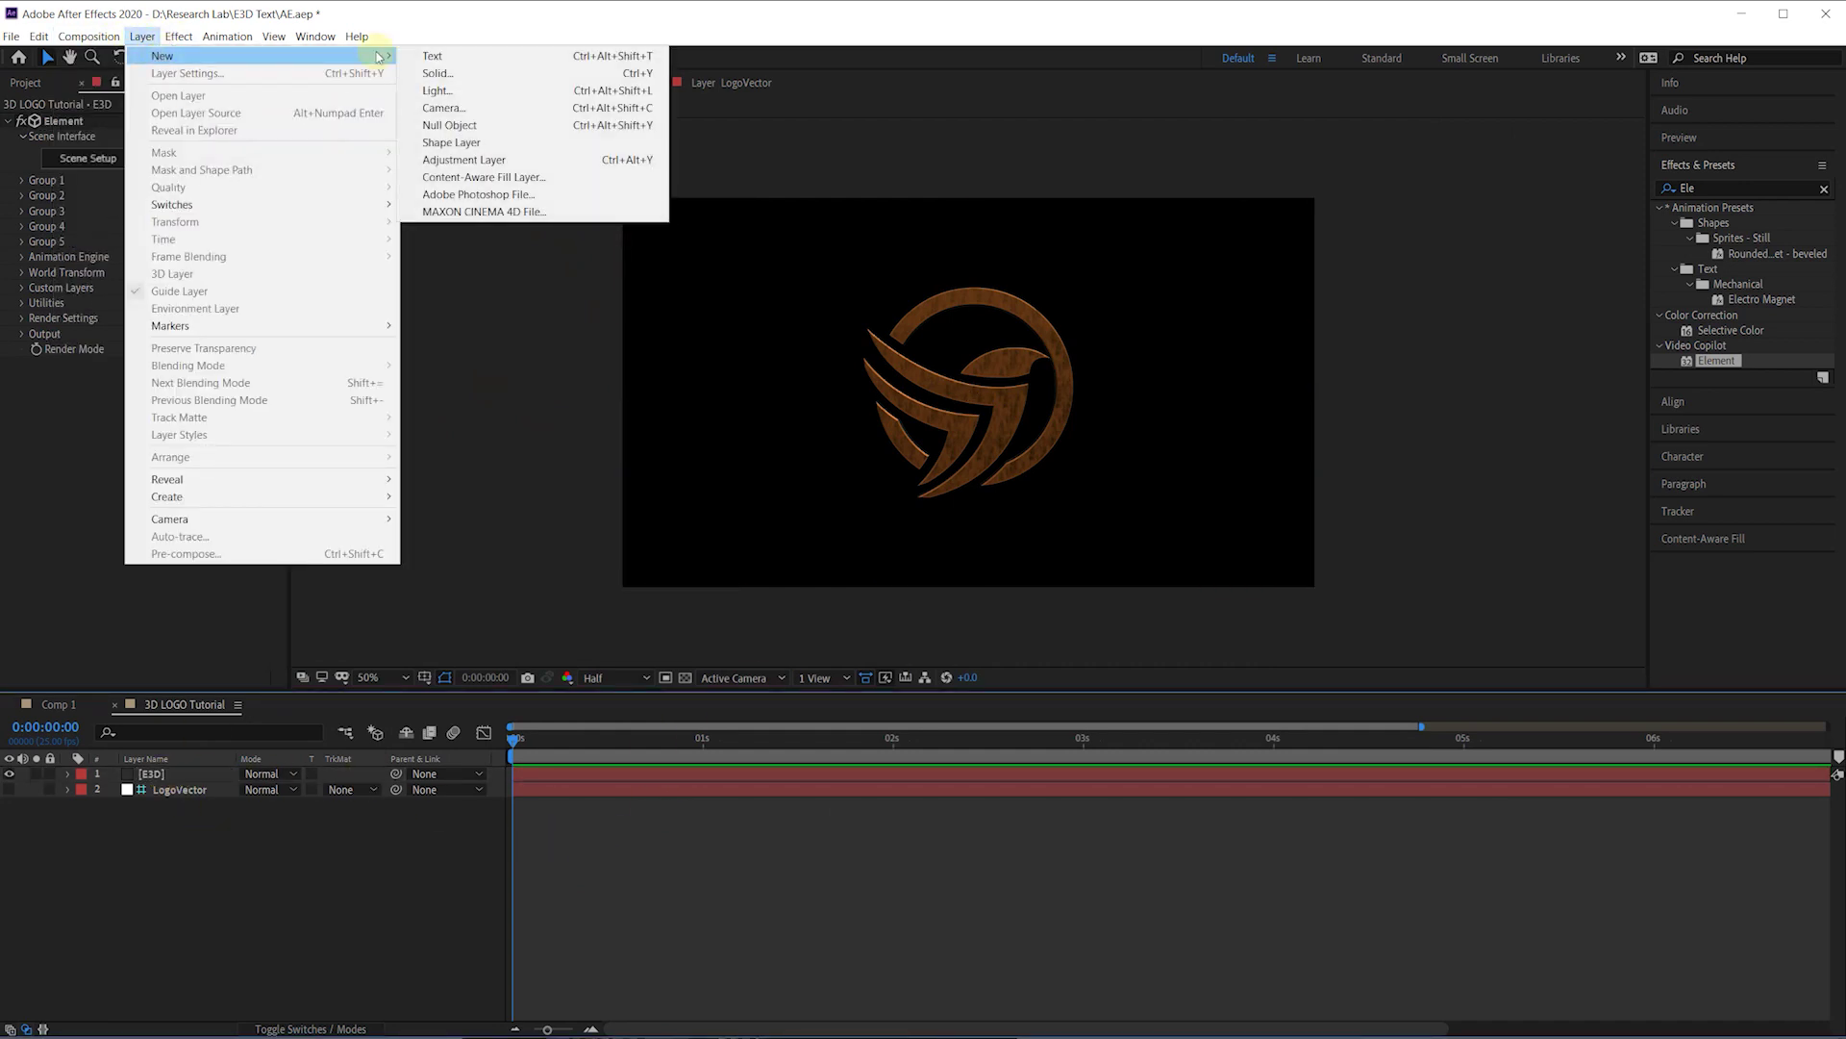
left_click(481, 108)
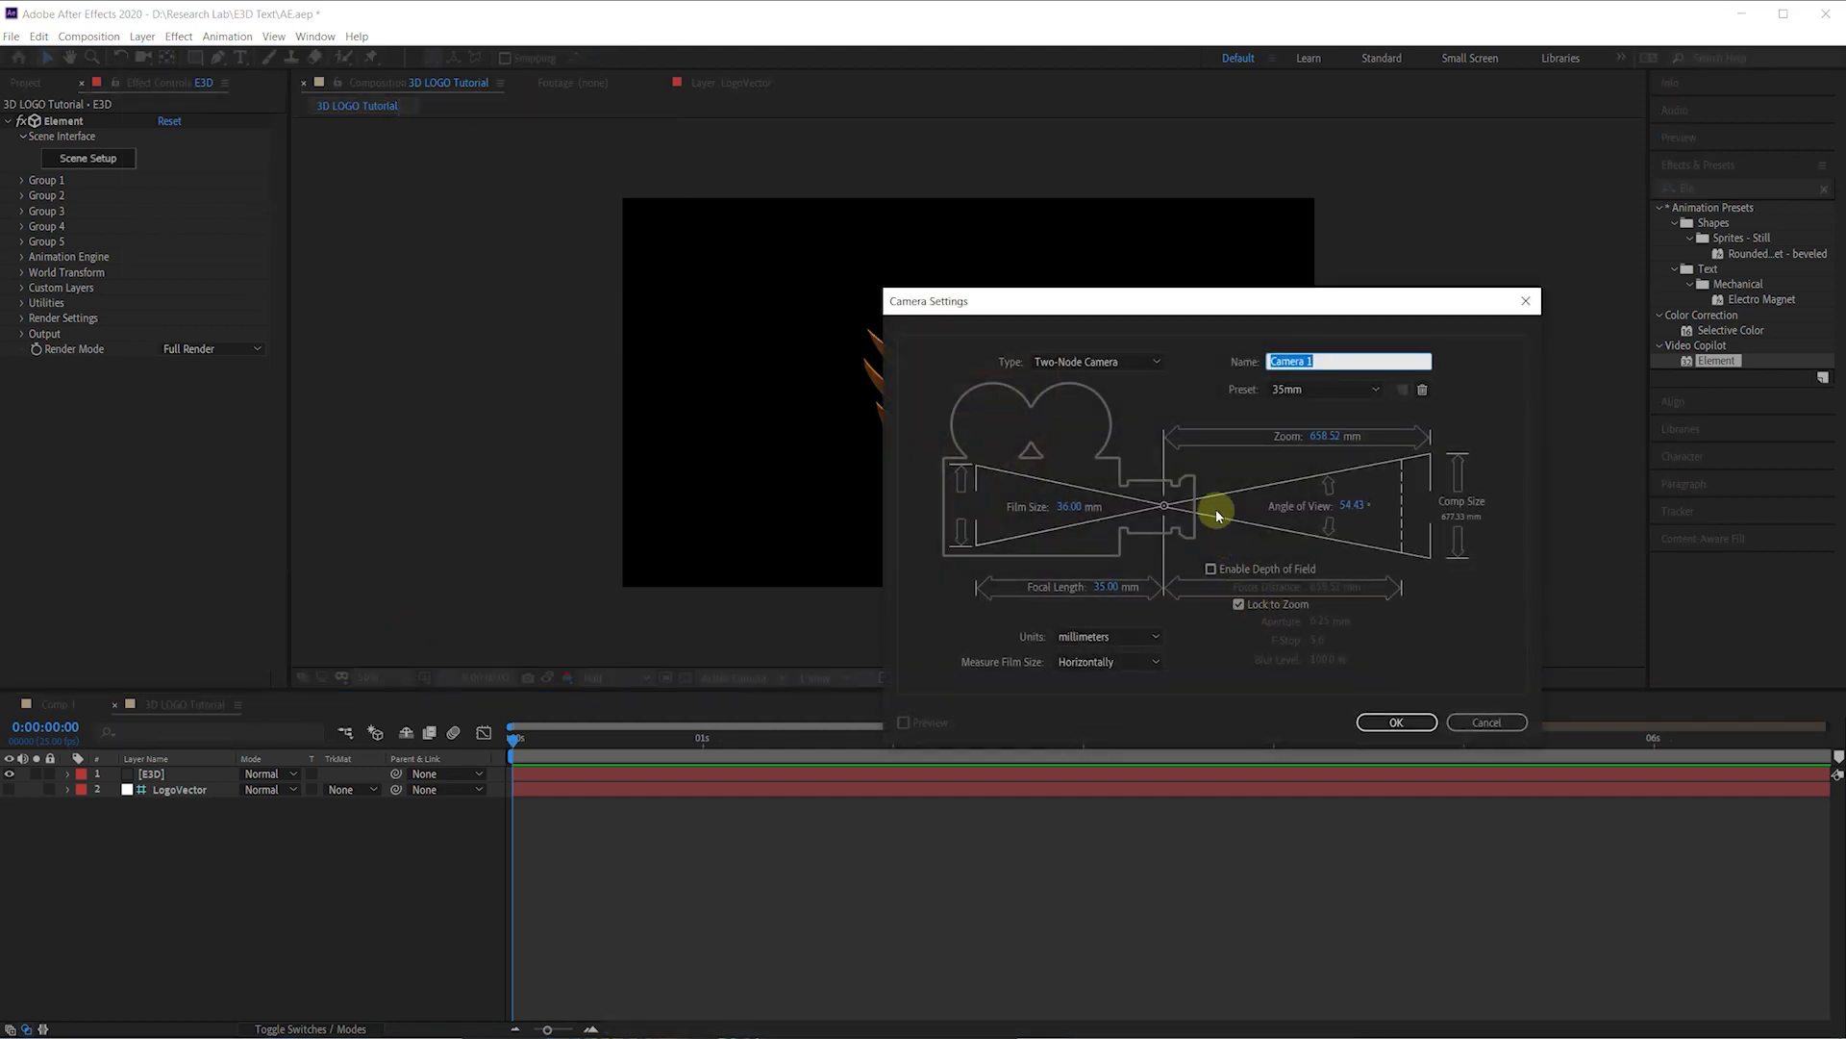
left_click(1312, 391)
left_click(1313, 391)
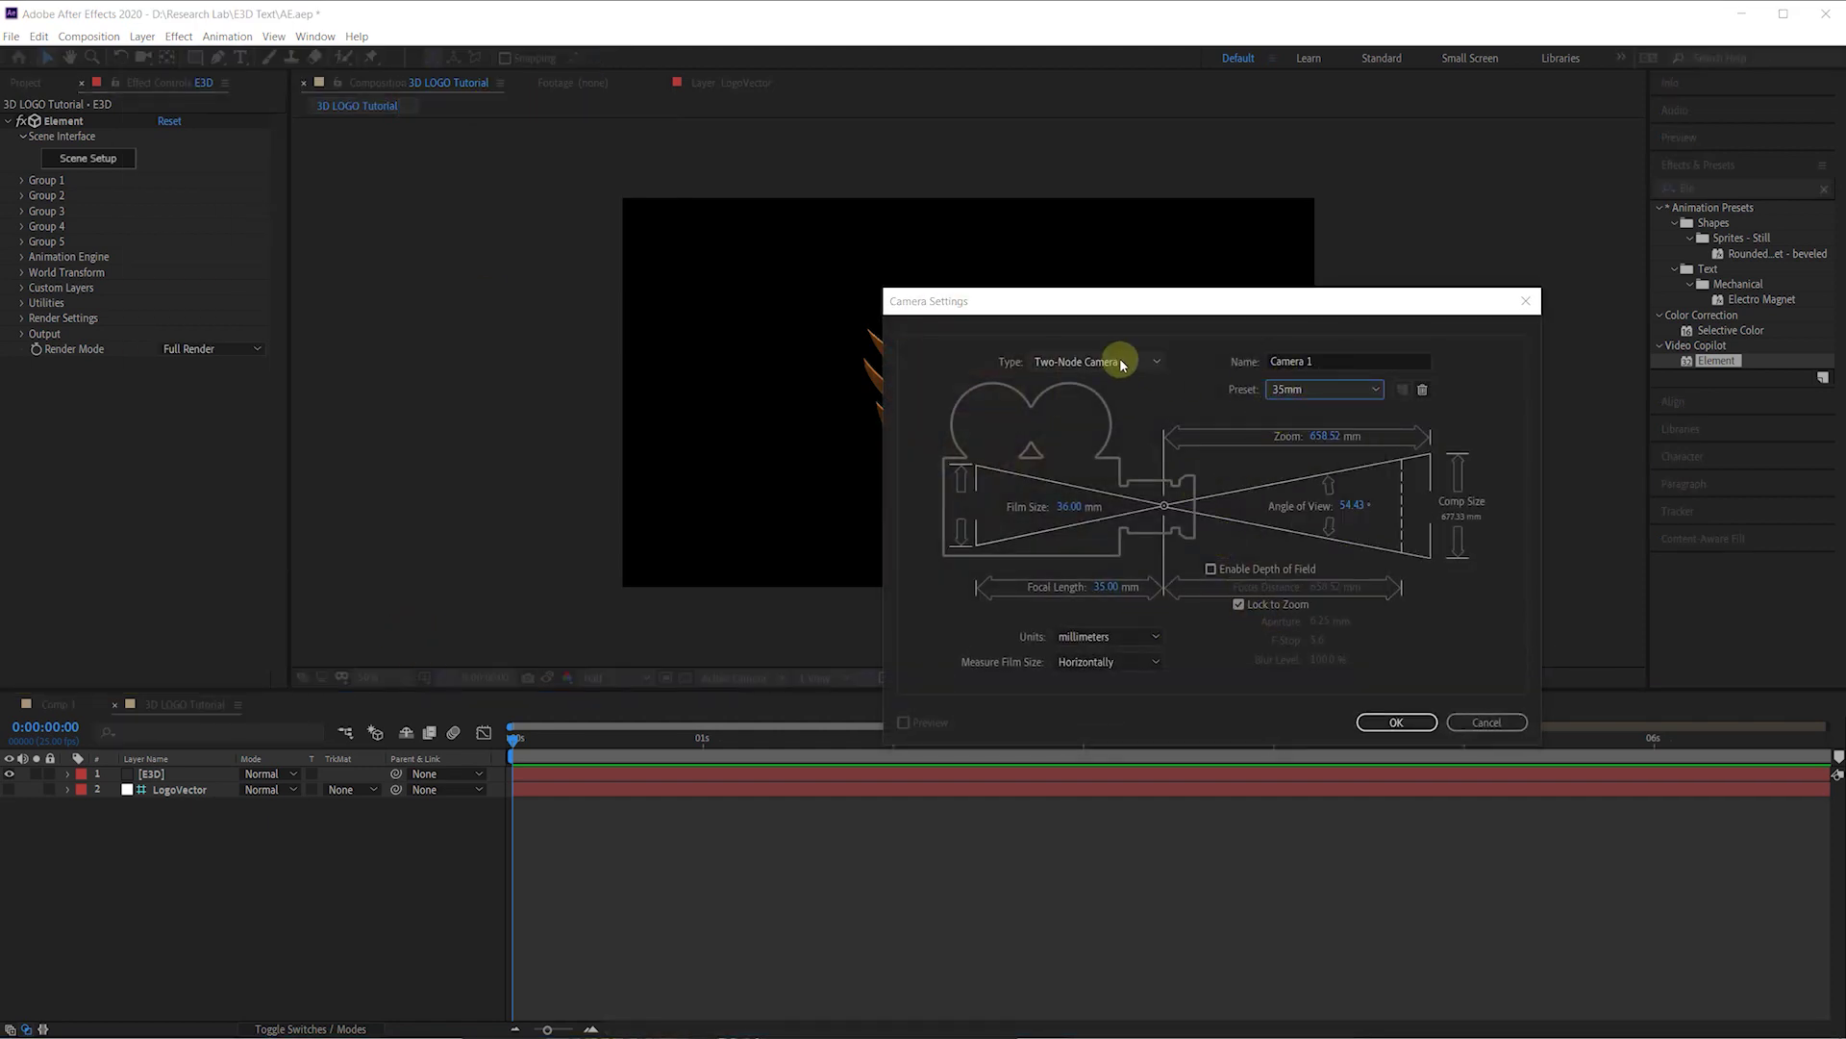
left_click(1395, 722)
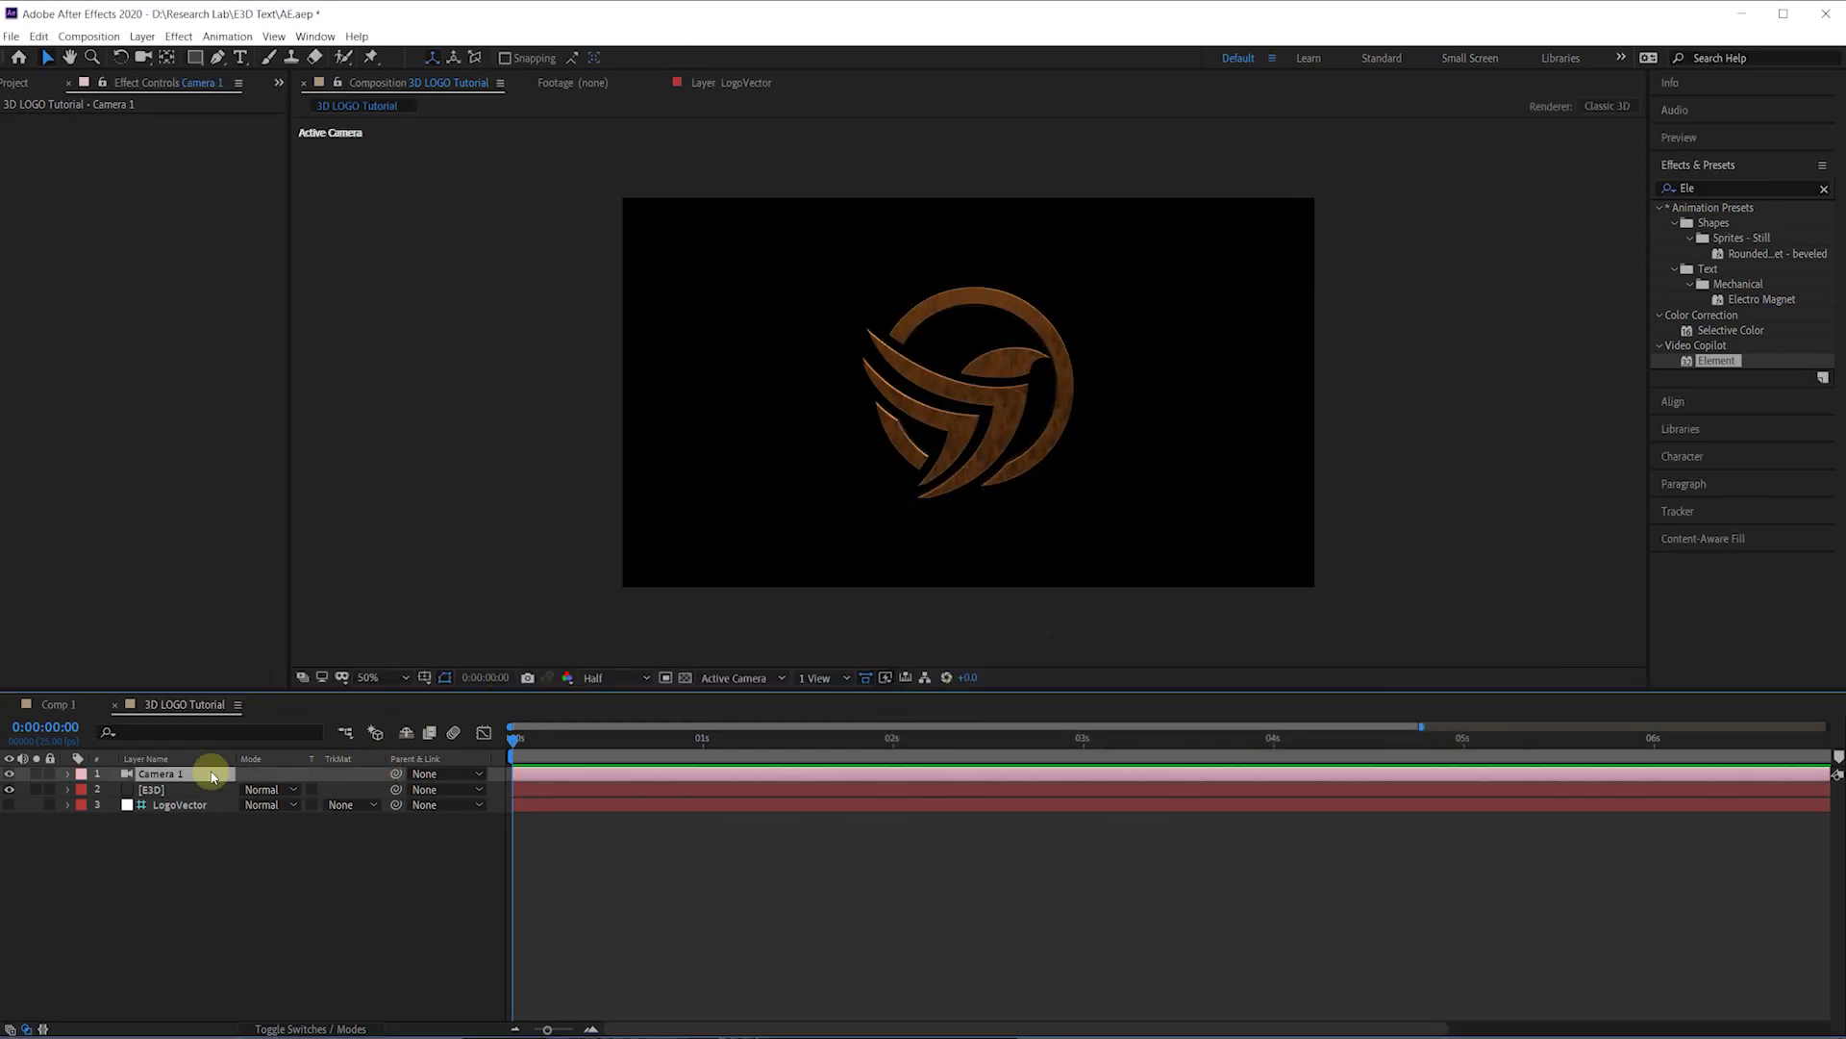
Step: Move Camera 1 closer to the logo by setting its Z position to about -1195.7
key("p")
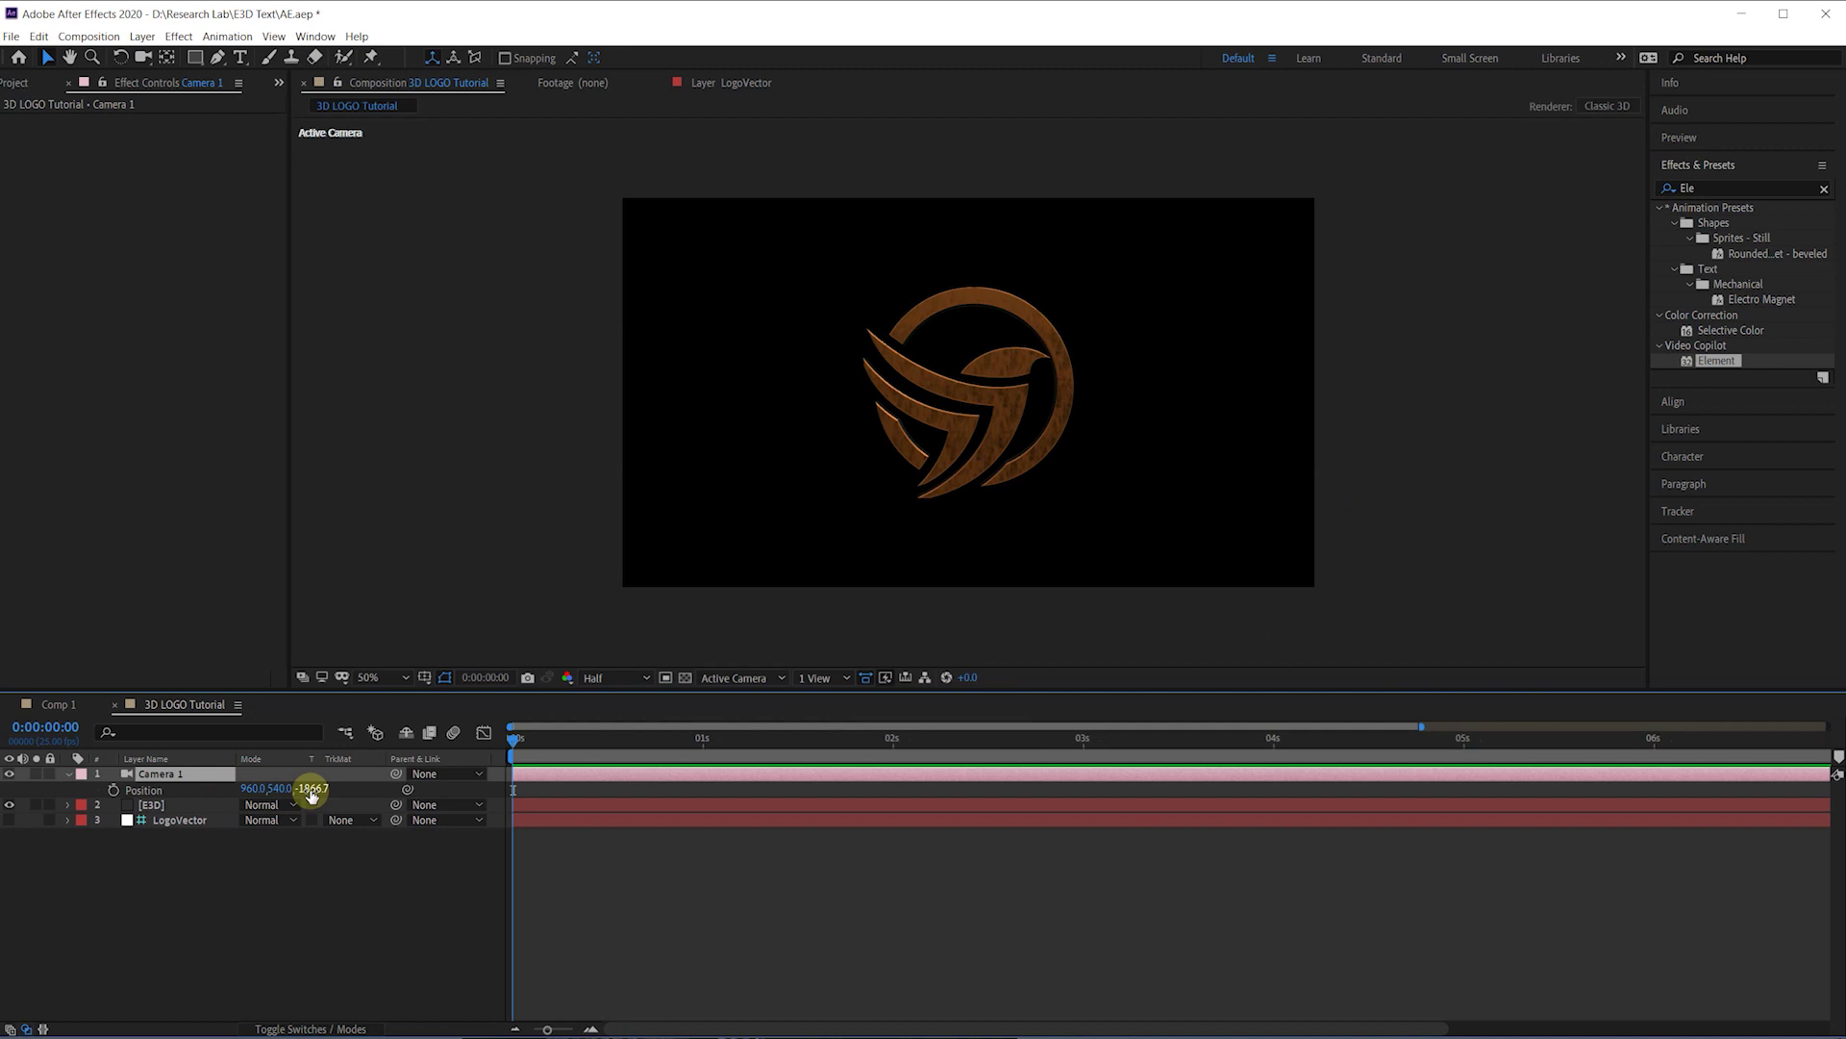
left_click_drag(312, 795, 908, 787)
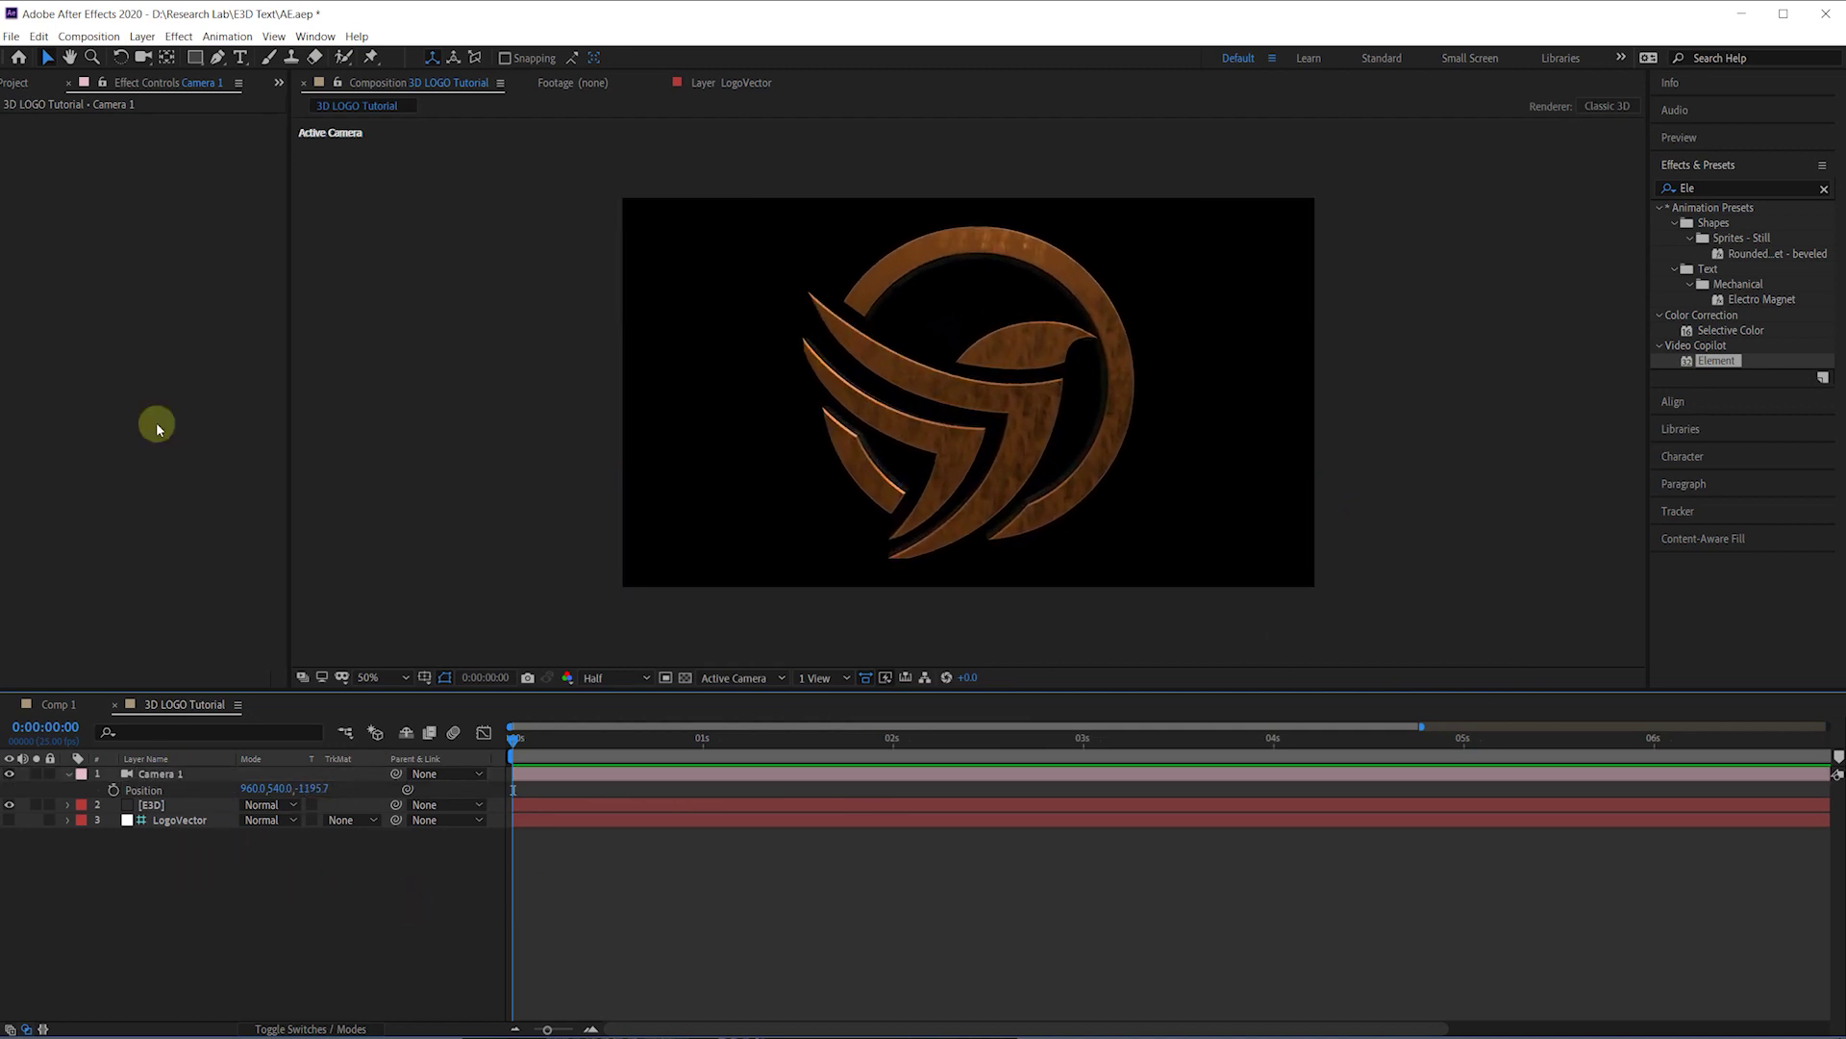
left_click(24, 88)
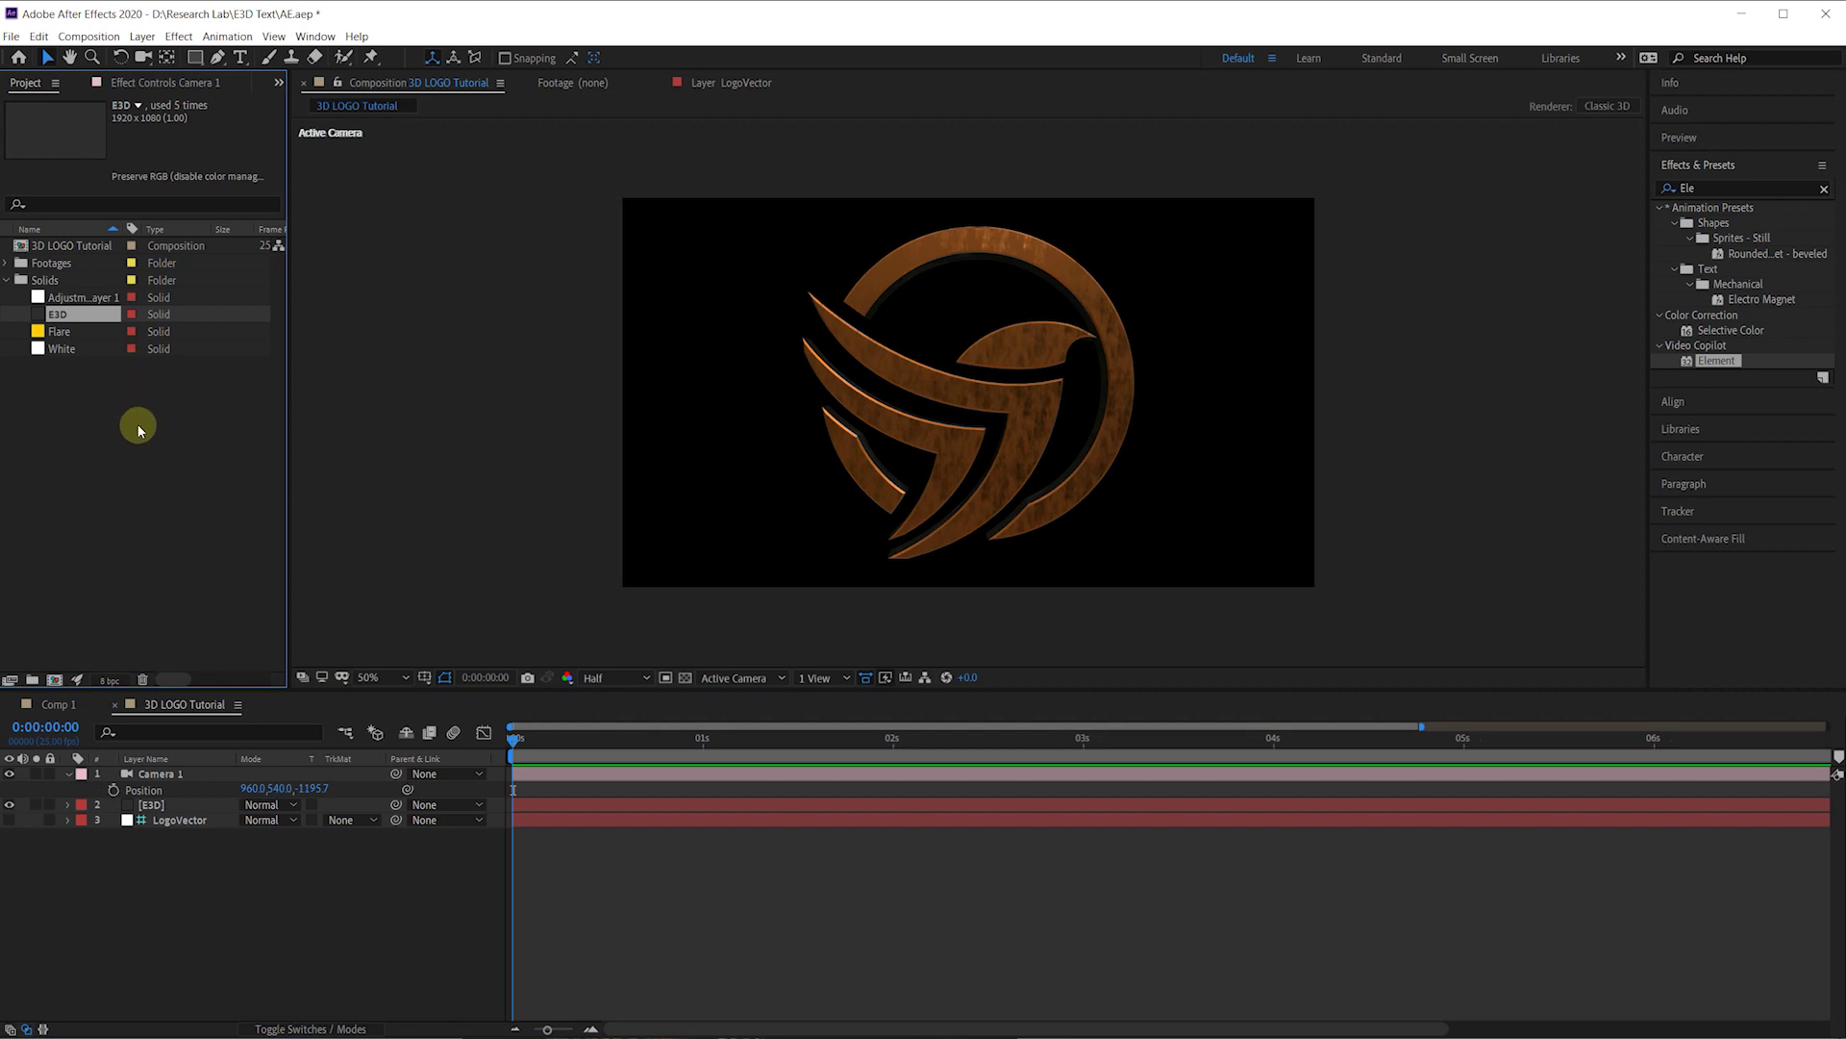
Step: Add a white parallel light with 100% intensity, no falloff and no cast shadows to the composition
left_click(144, 37)
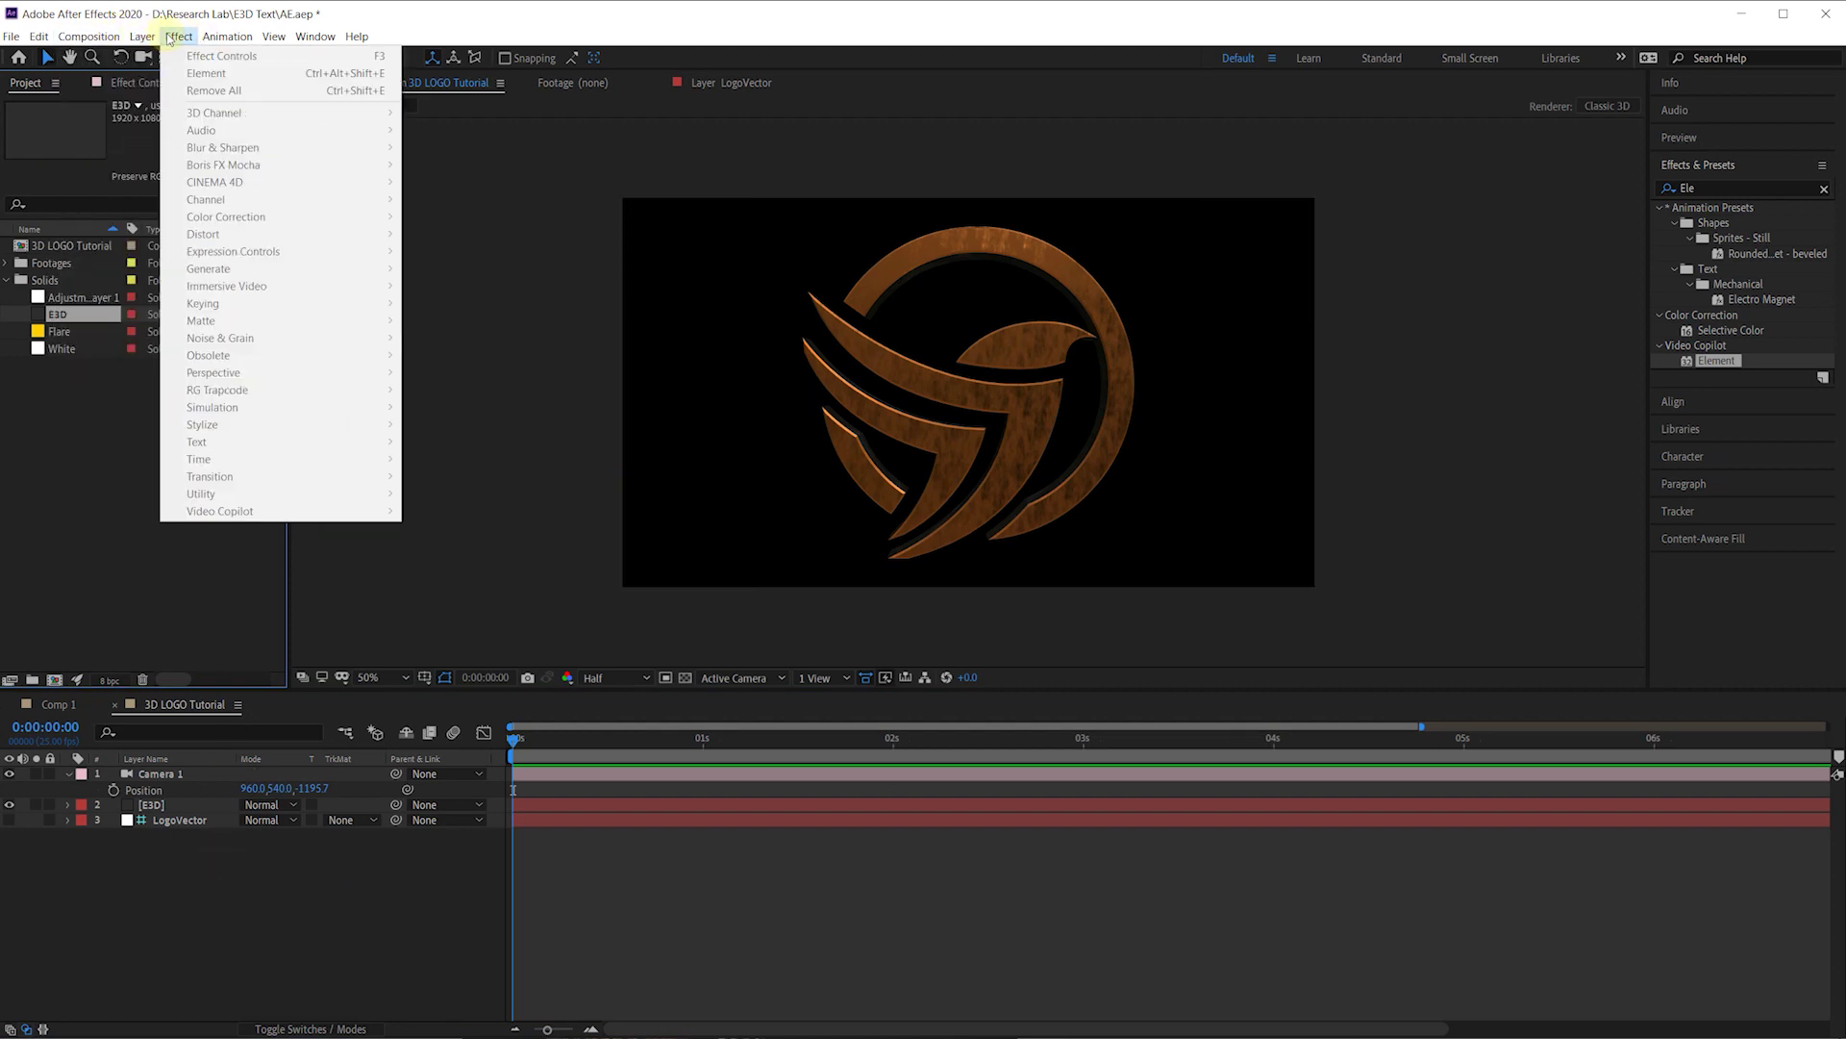
left_click(219, 787)
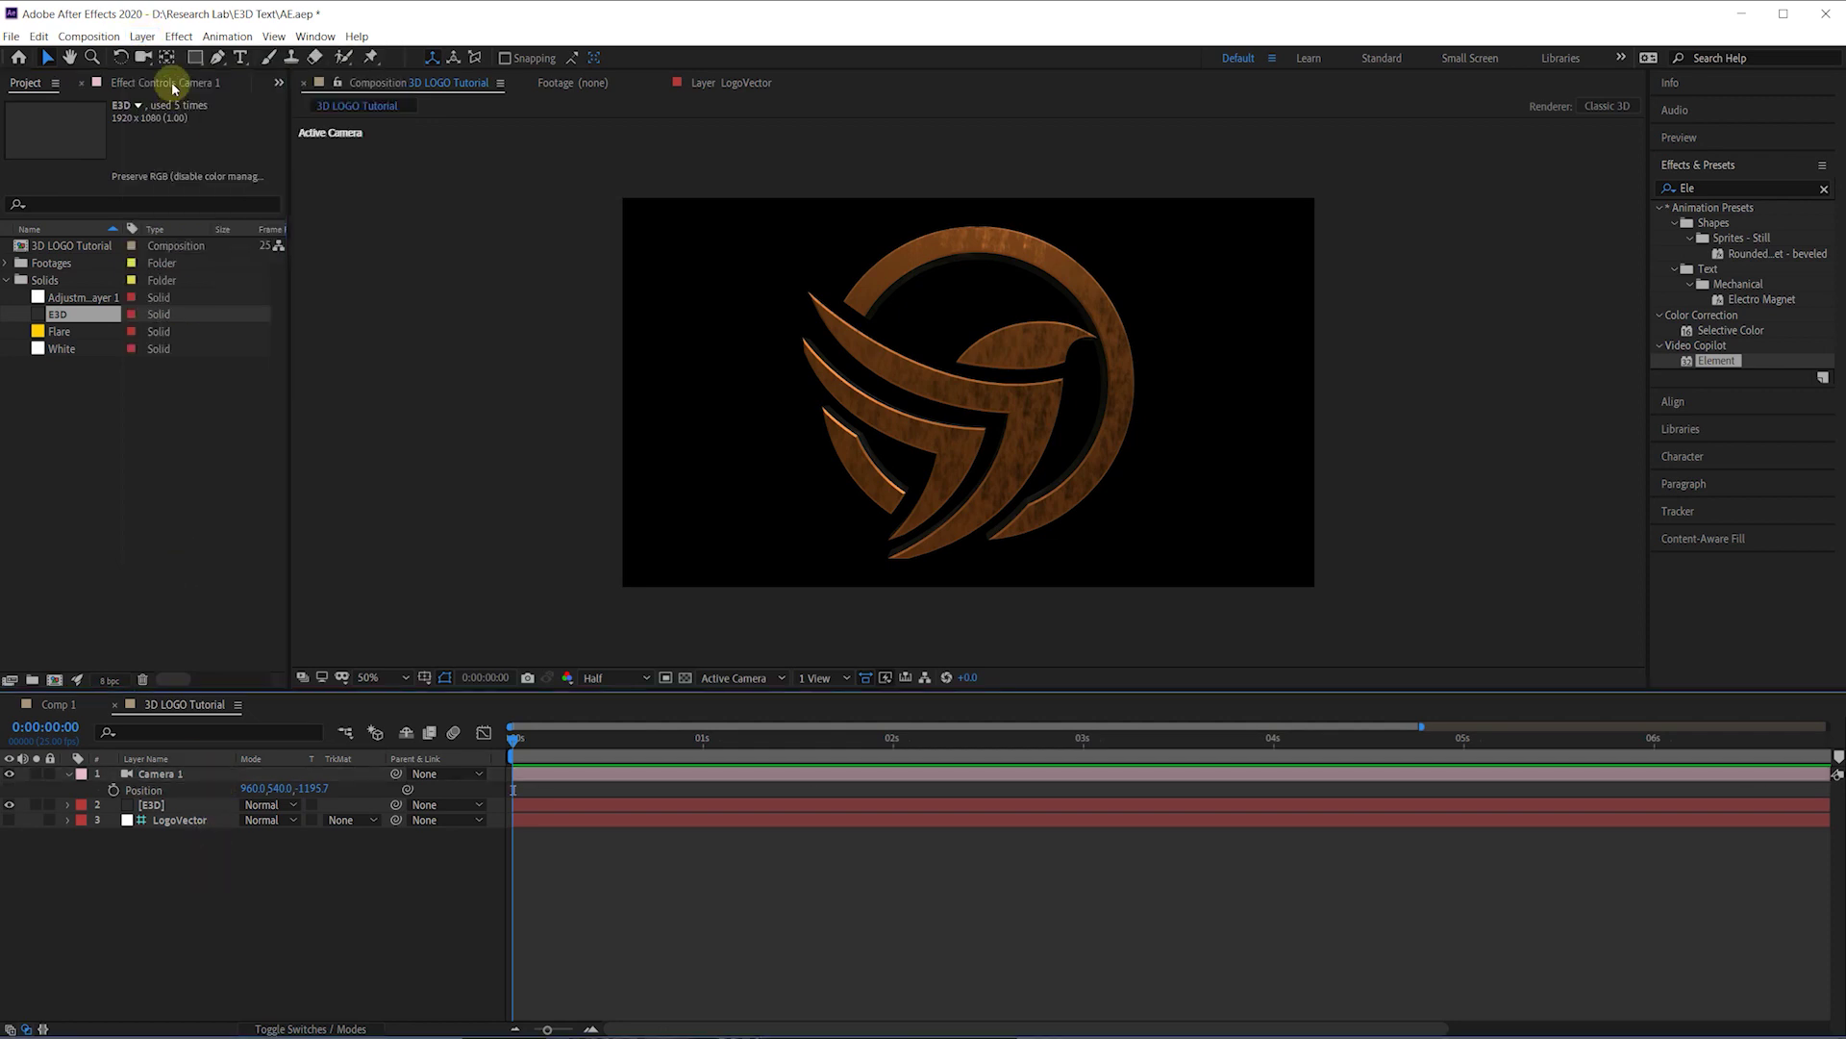
left_click(142, 36)
mouse_move(206, 62)
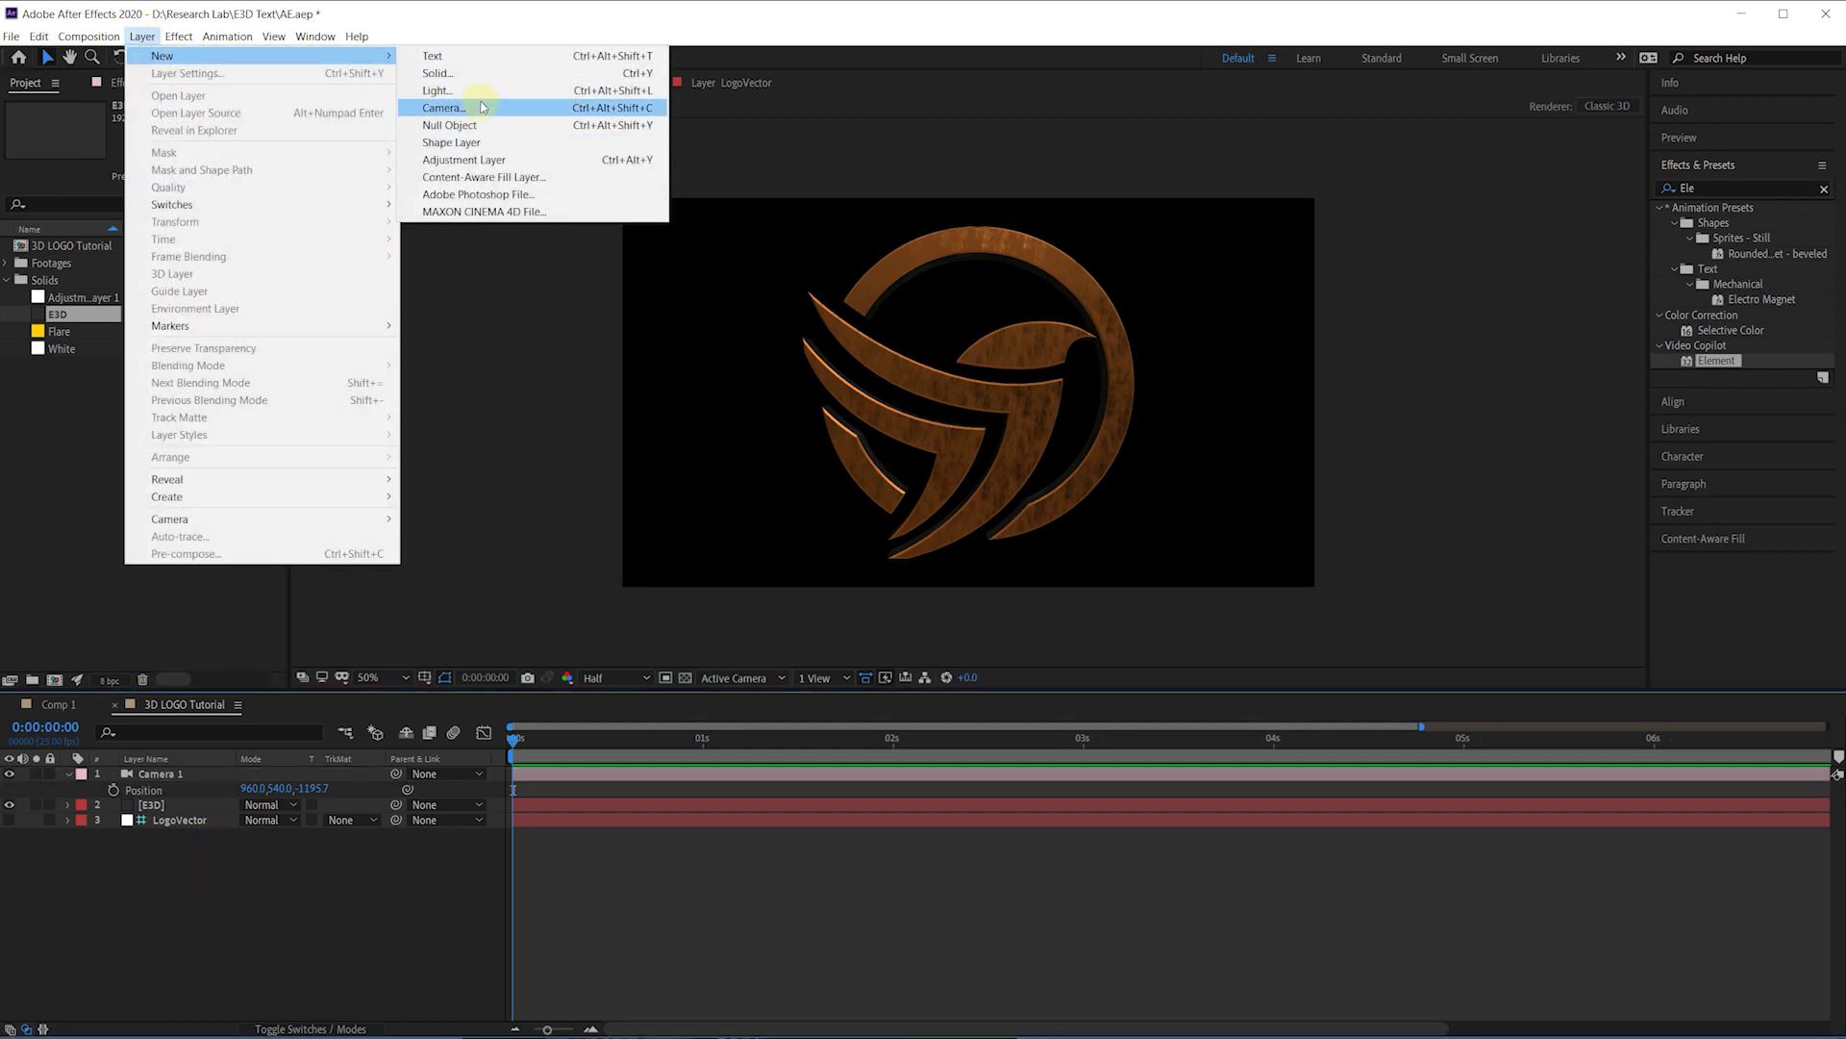
left_click(538, 90)
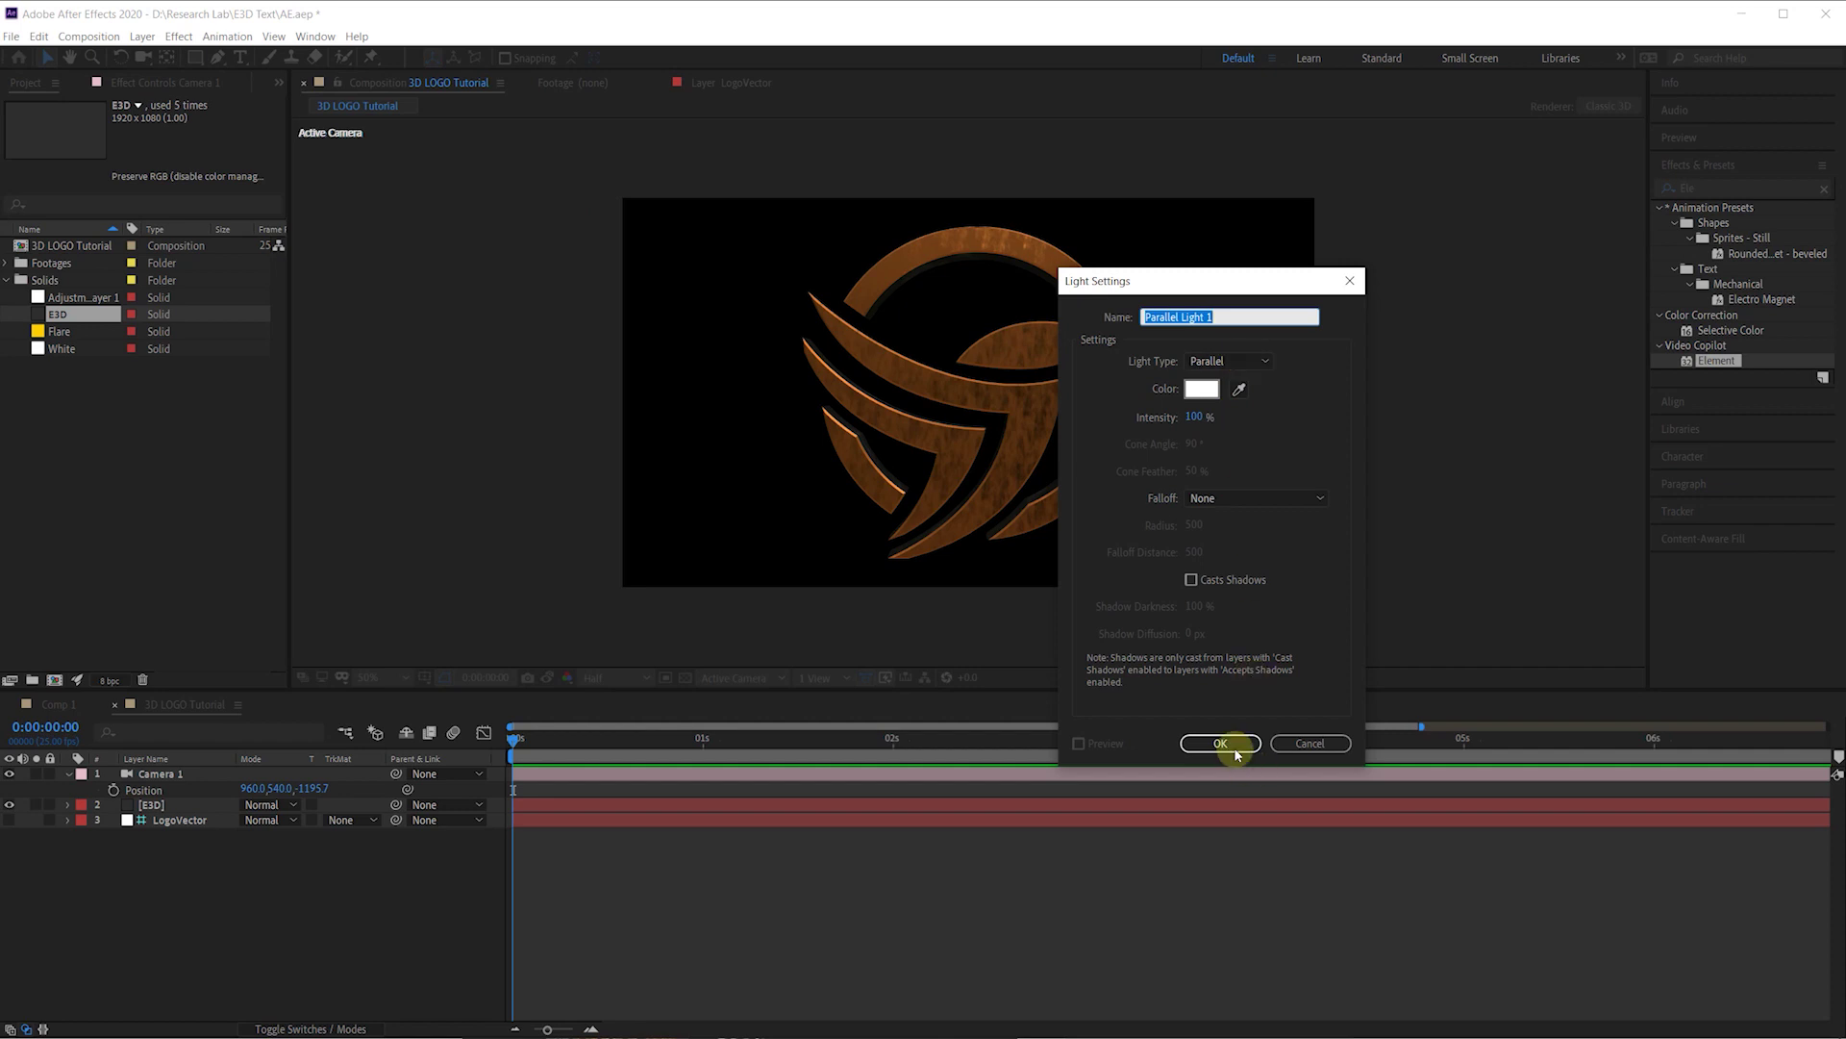
left_click(1221, 743)
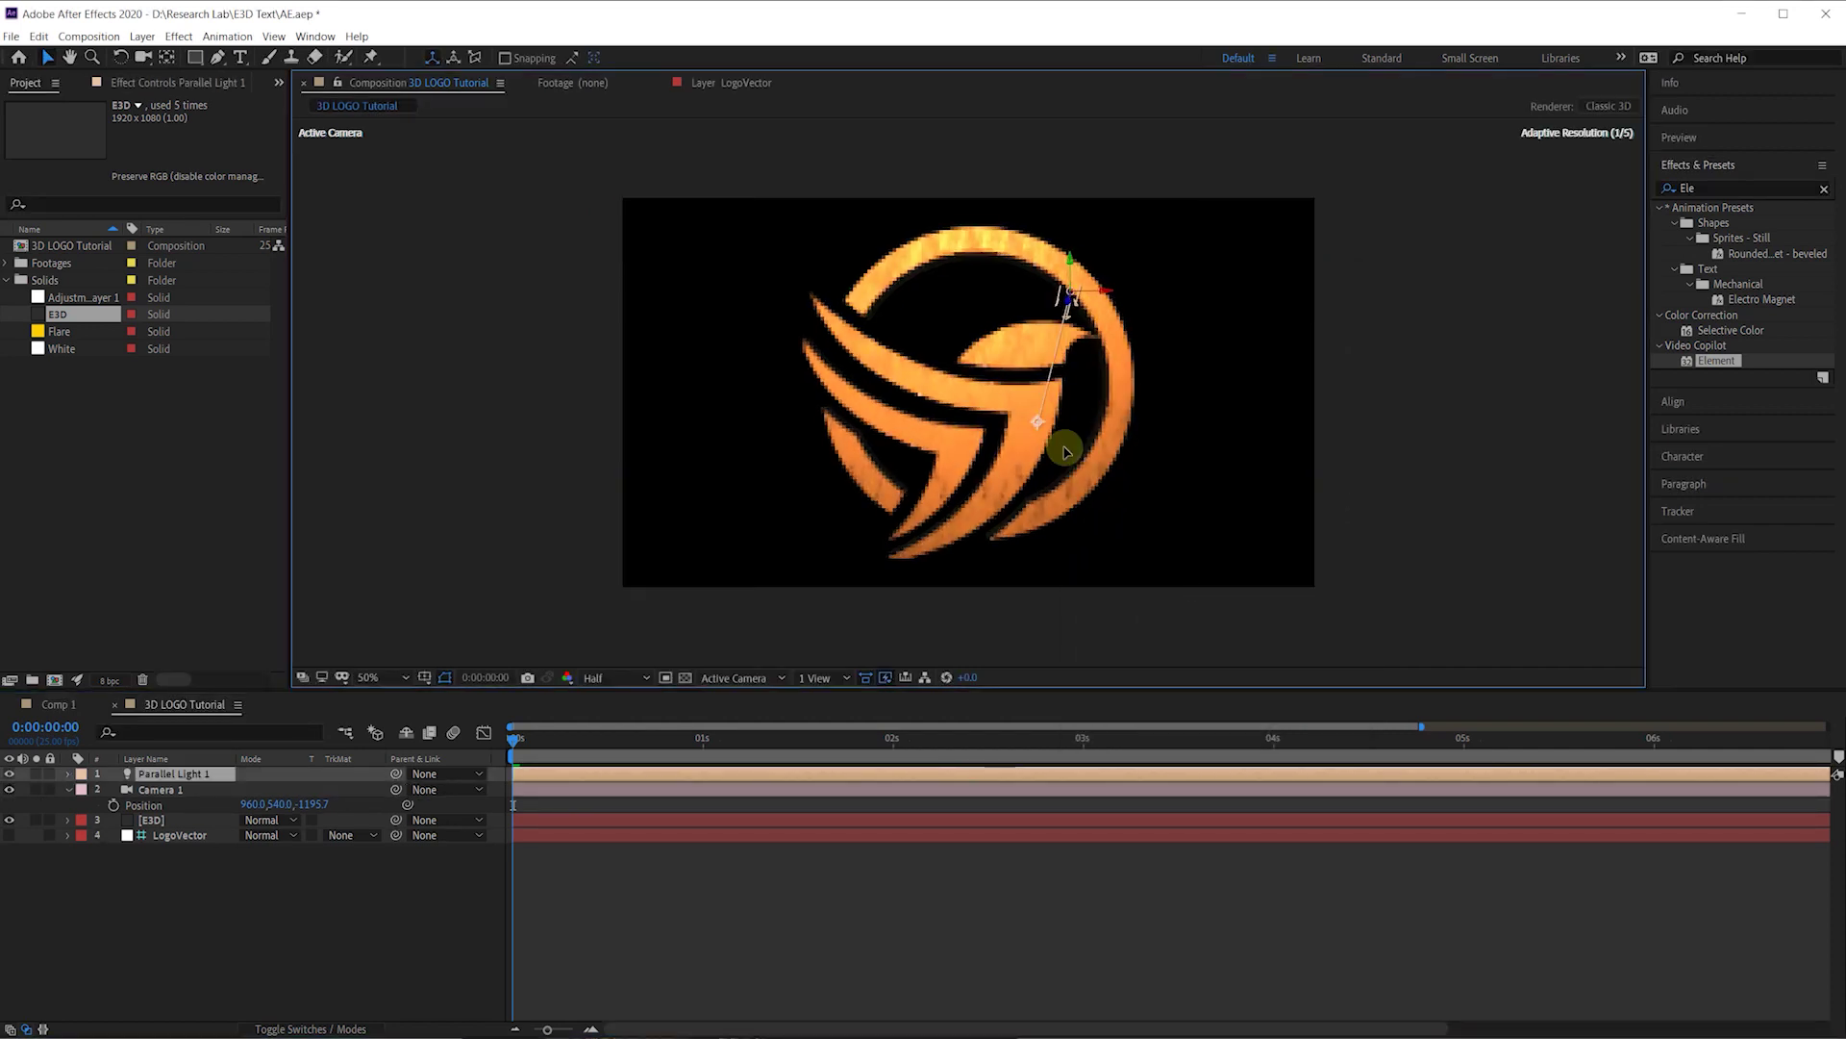
Step: Move the parallel light's point of interest straight down to just below the logo so the light shines downward
left_click_drag(1064, 450, 1065, 571)
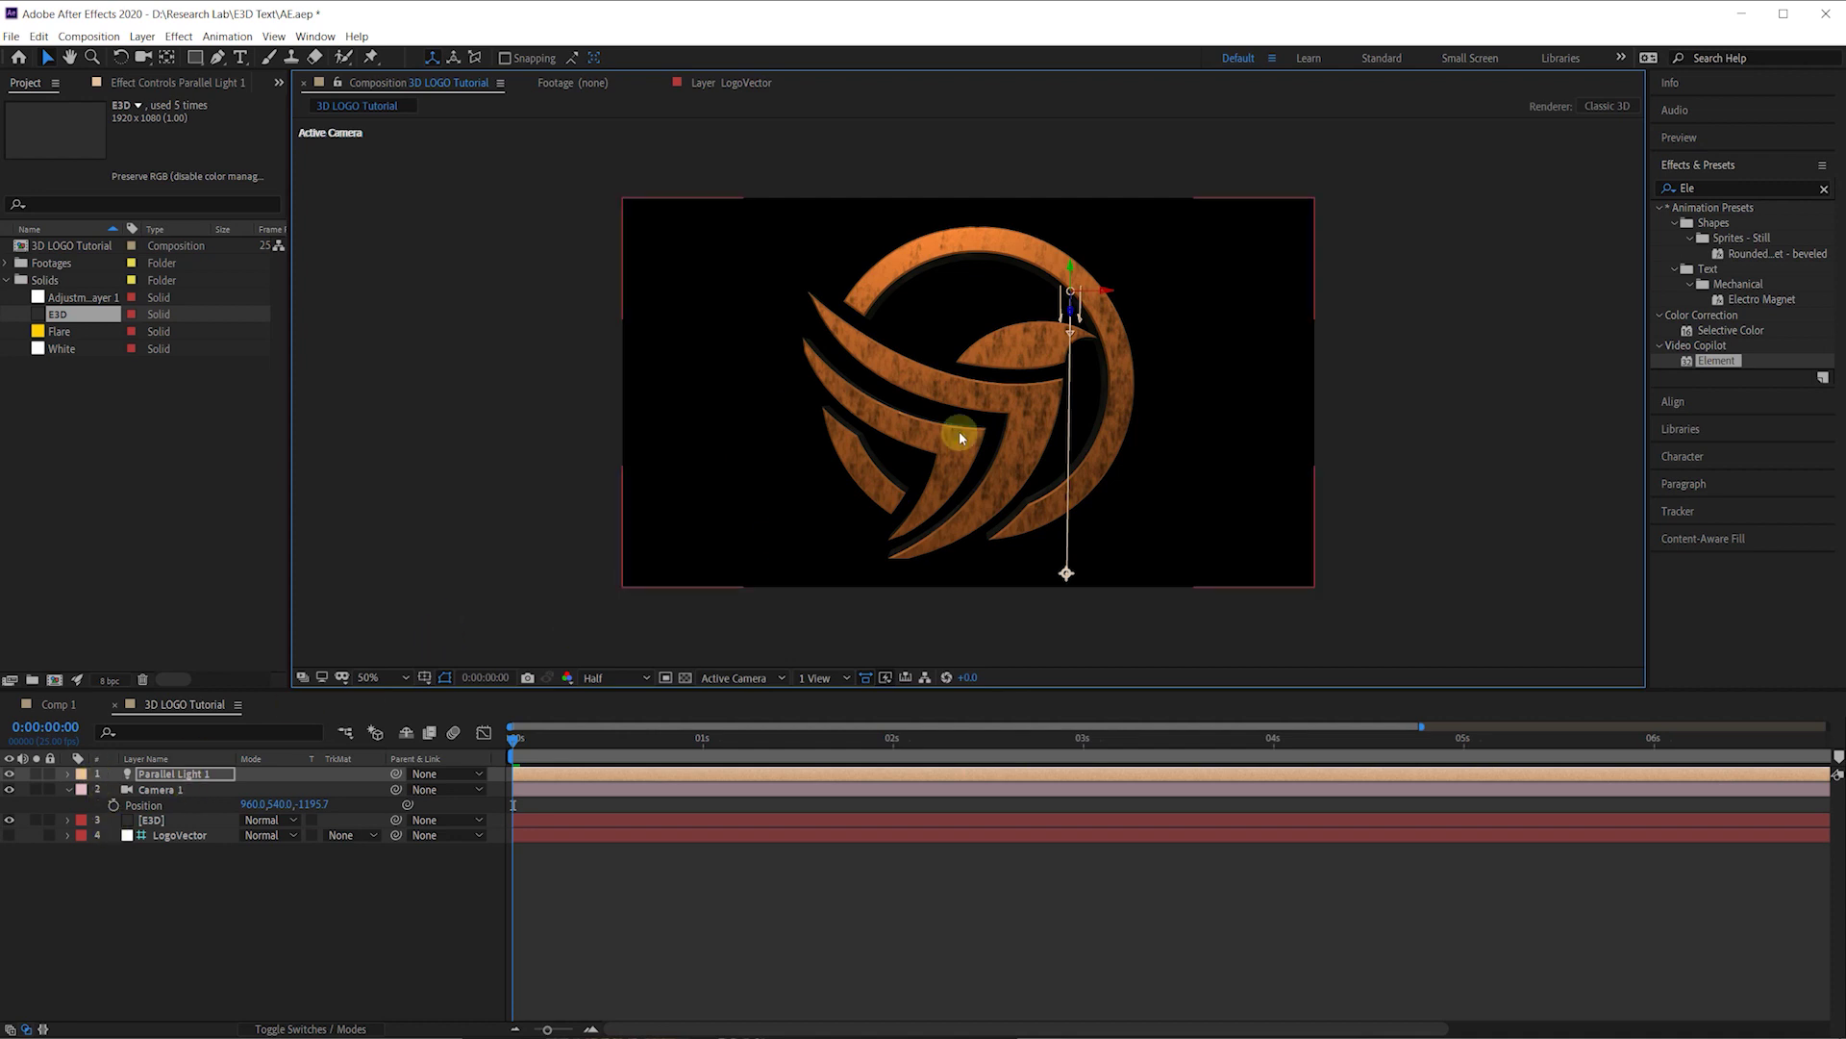
scroll(1035, 350, "up", 2)
scroll(1035, 350, "down", 2)
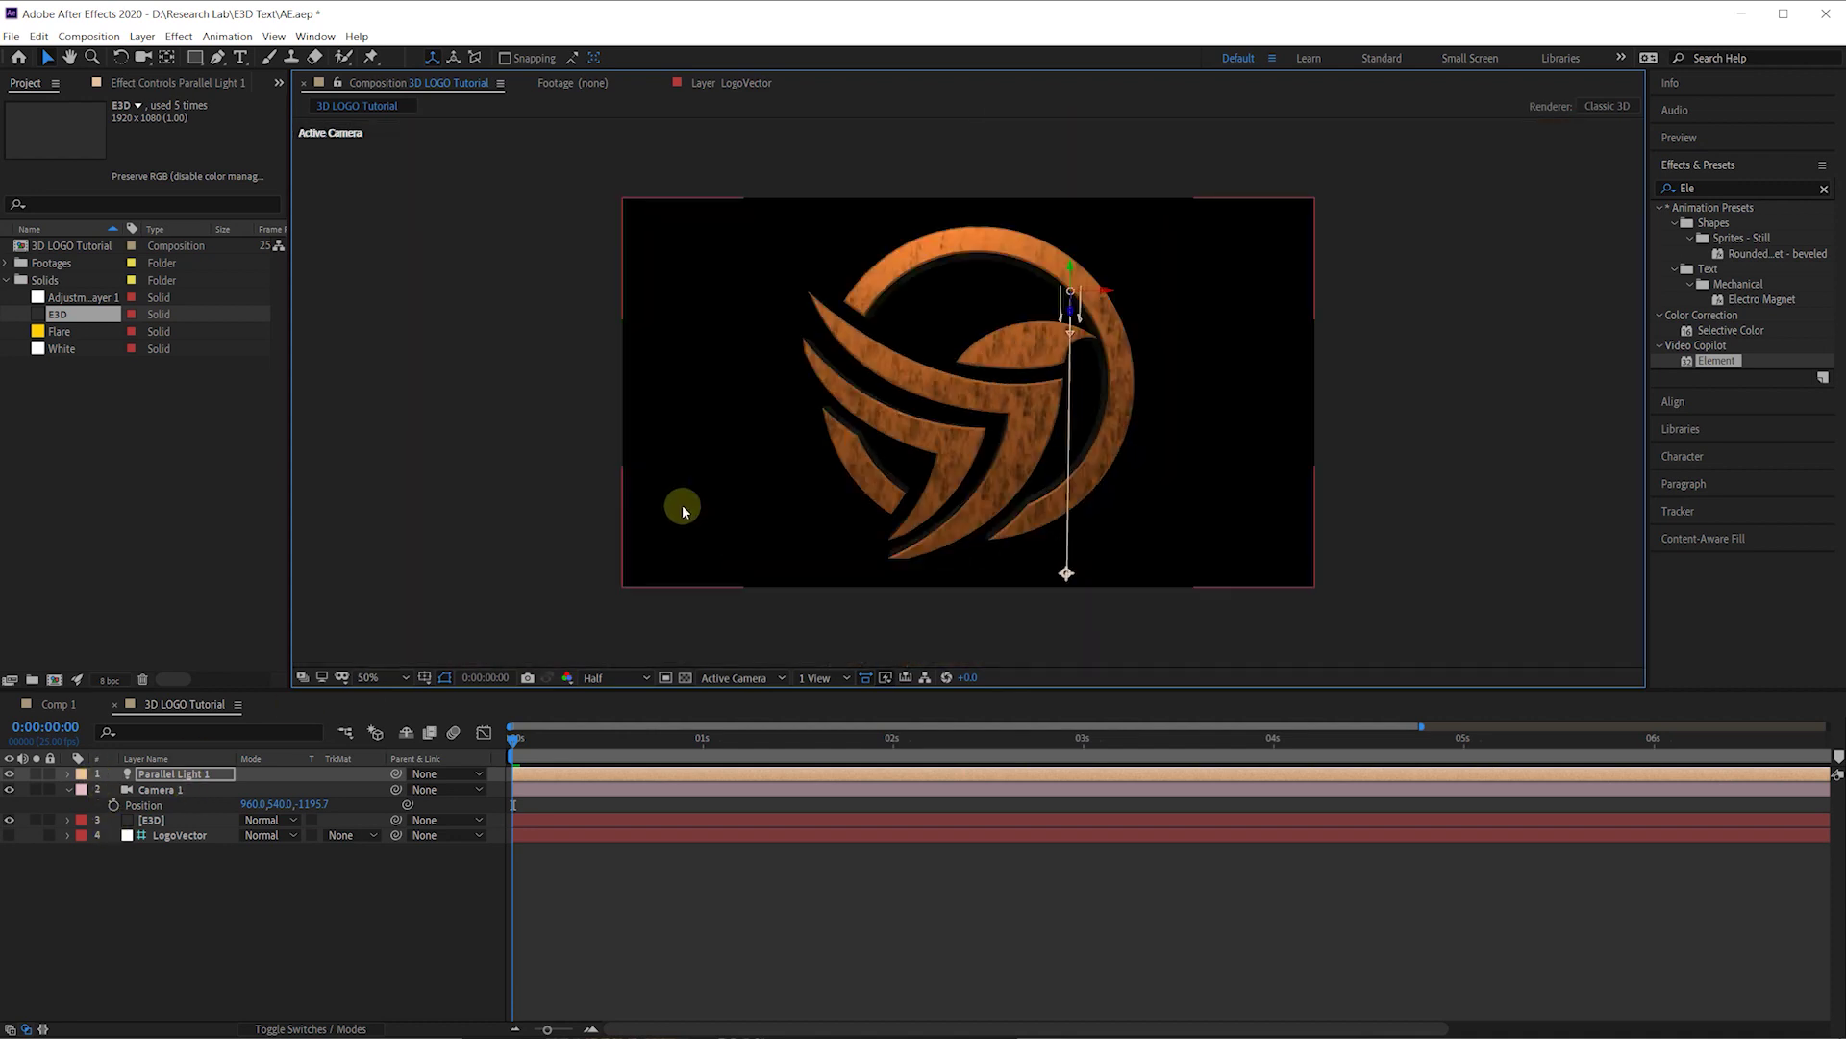
Step: Set the preview resolution to Full and raise the parallel light's point of interest slightly
left_click(592, 676)
left_click(601, 710)
scroll(969, 331, "up", 2)
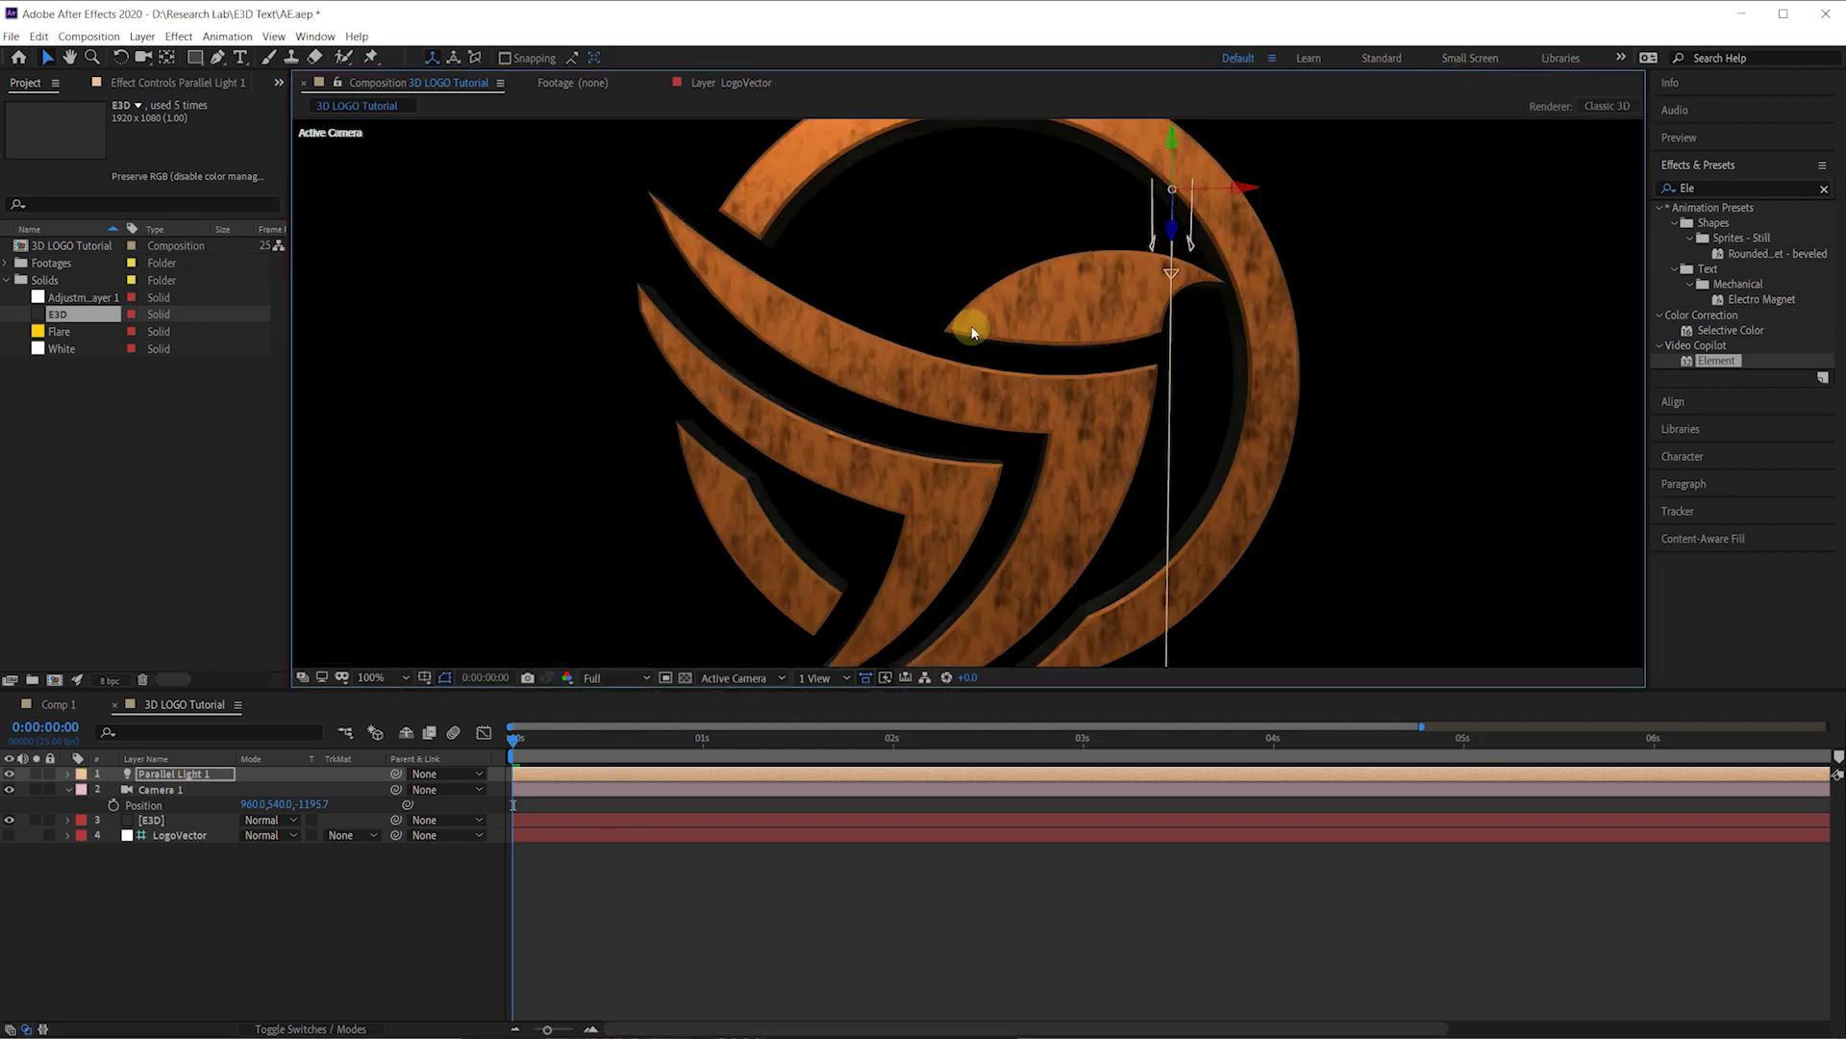
scroll(1082, 375, "down", 2)
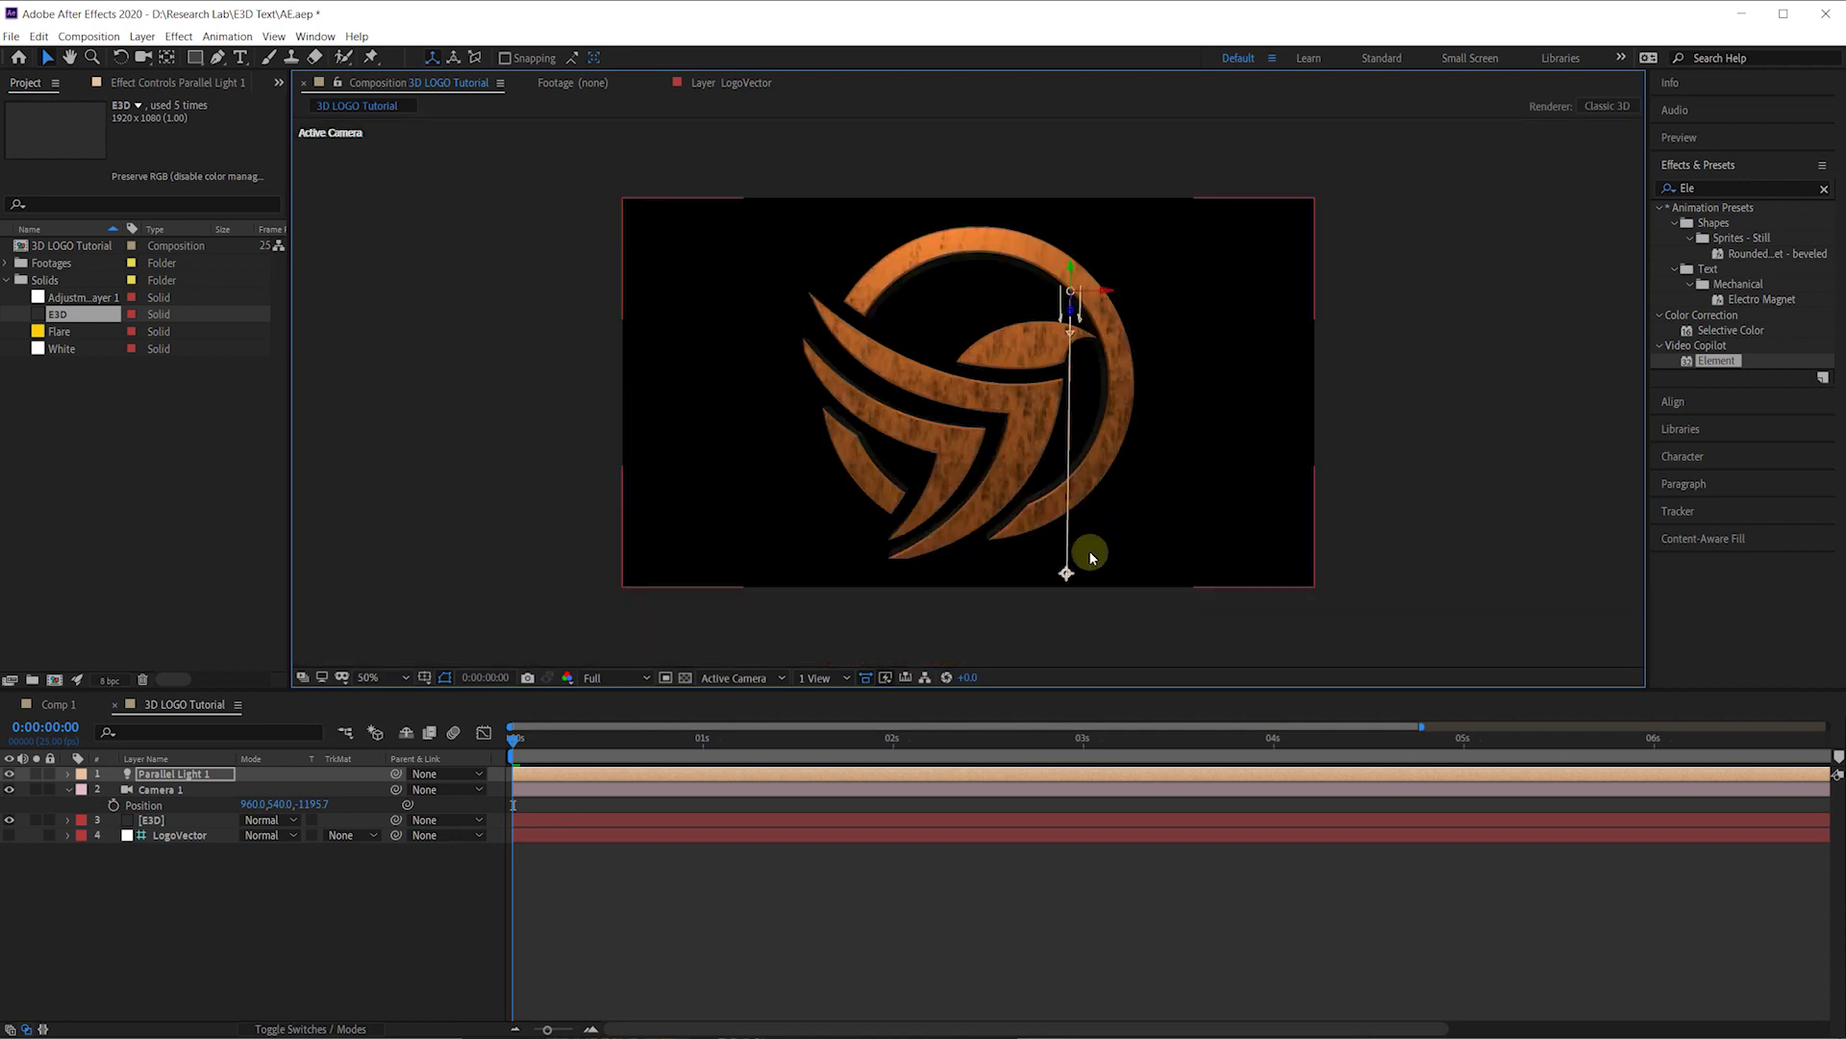
mouse_move(1064, 571)
left_mouse_down()
mouse_move(1075, 540)
mouse_move(1071, 554)
left_mouse_up()
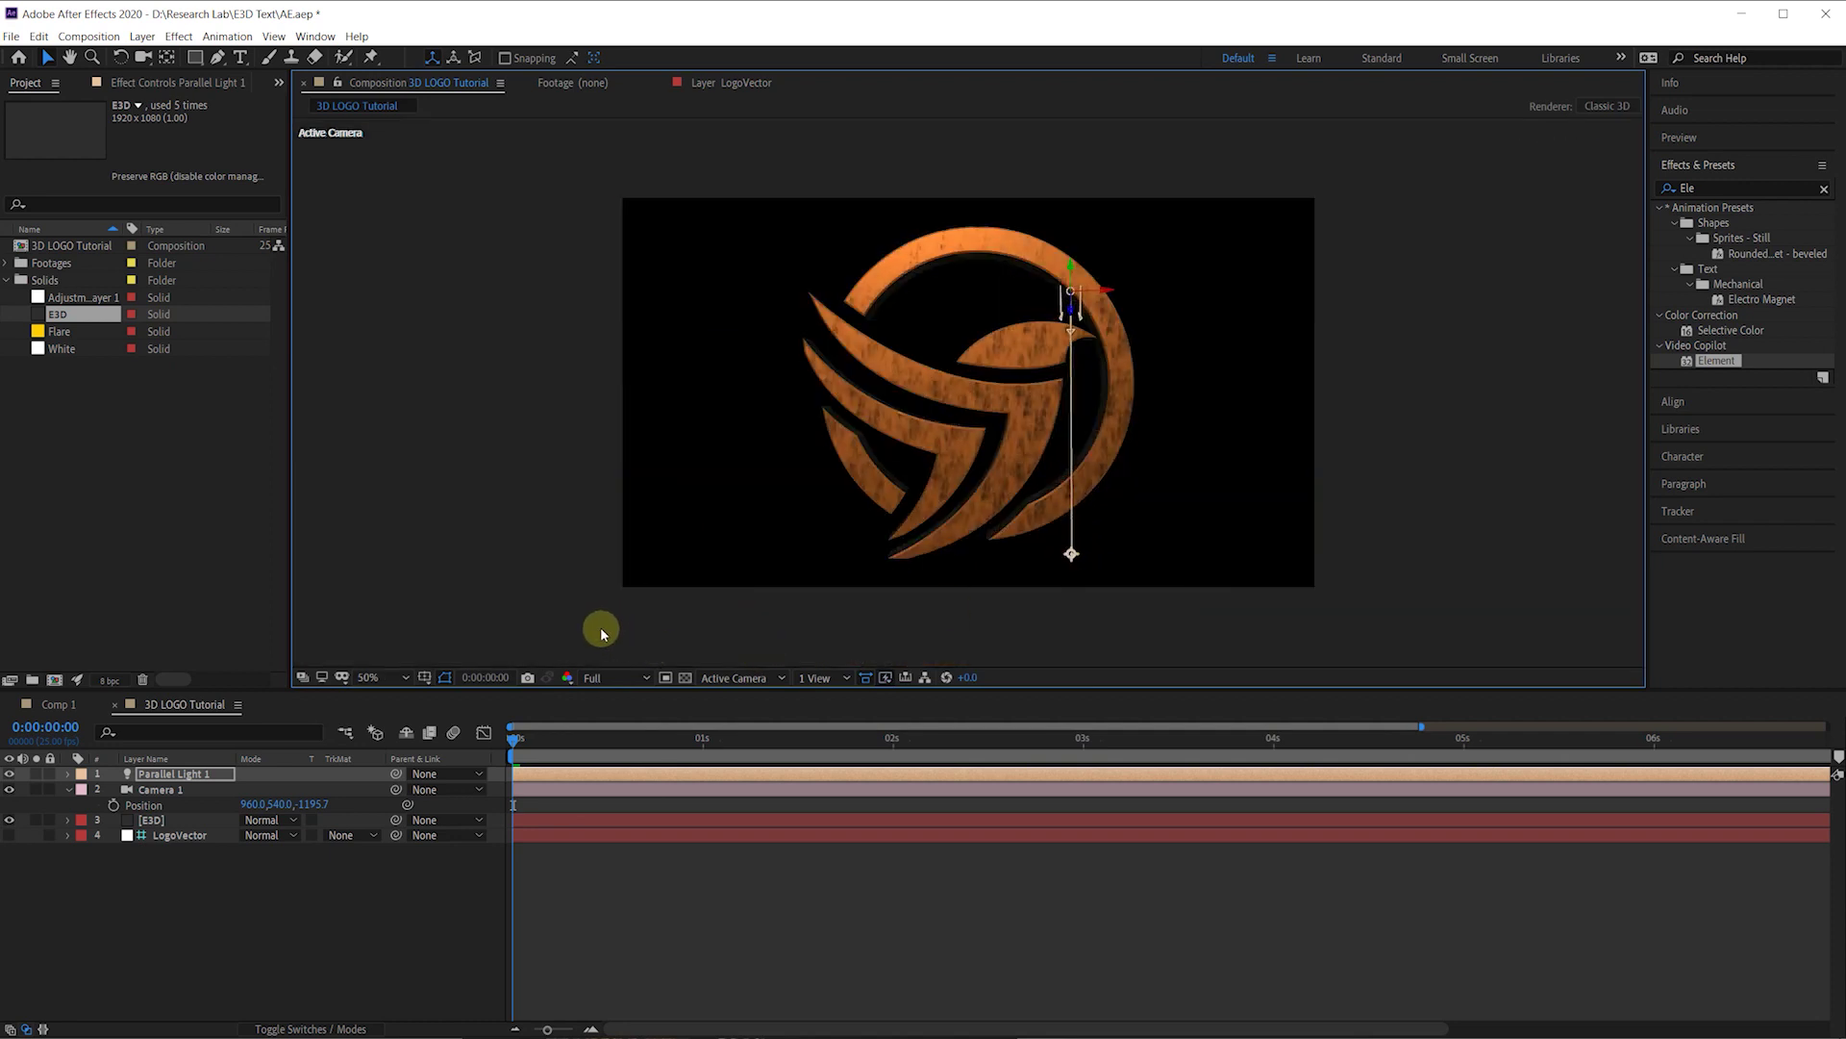
Step: In the Element render settings of the E3D layer, set Add Lighting to Cinema
left_click(154, 819)
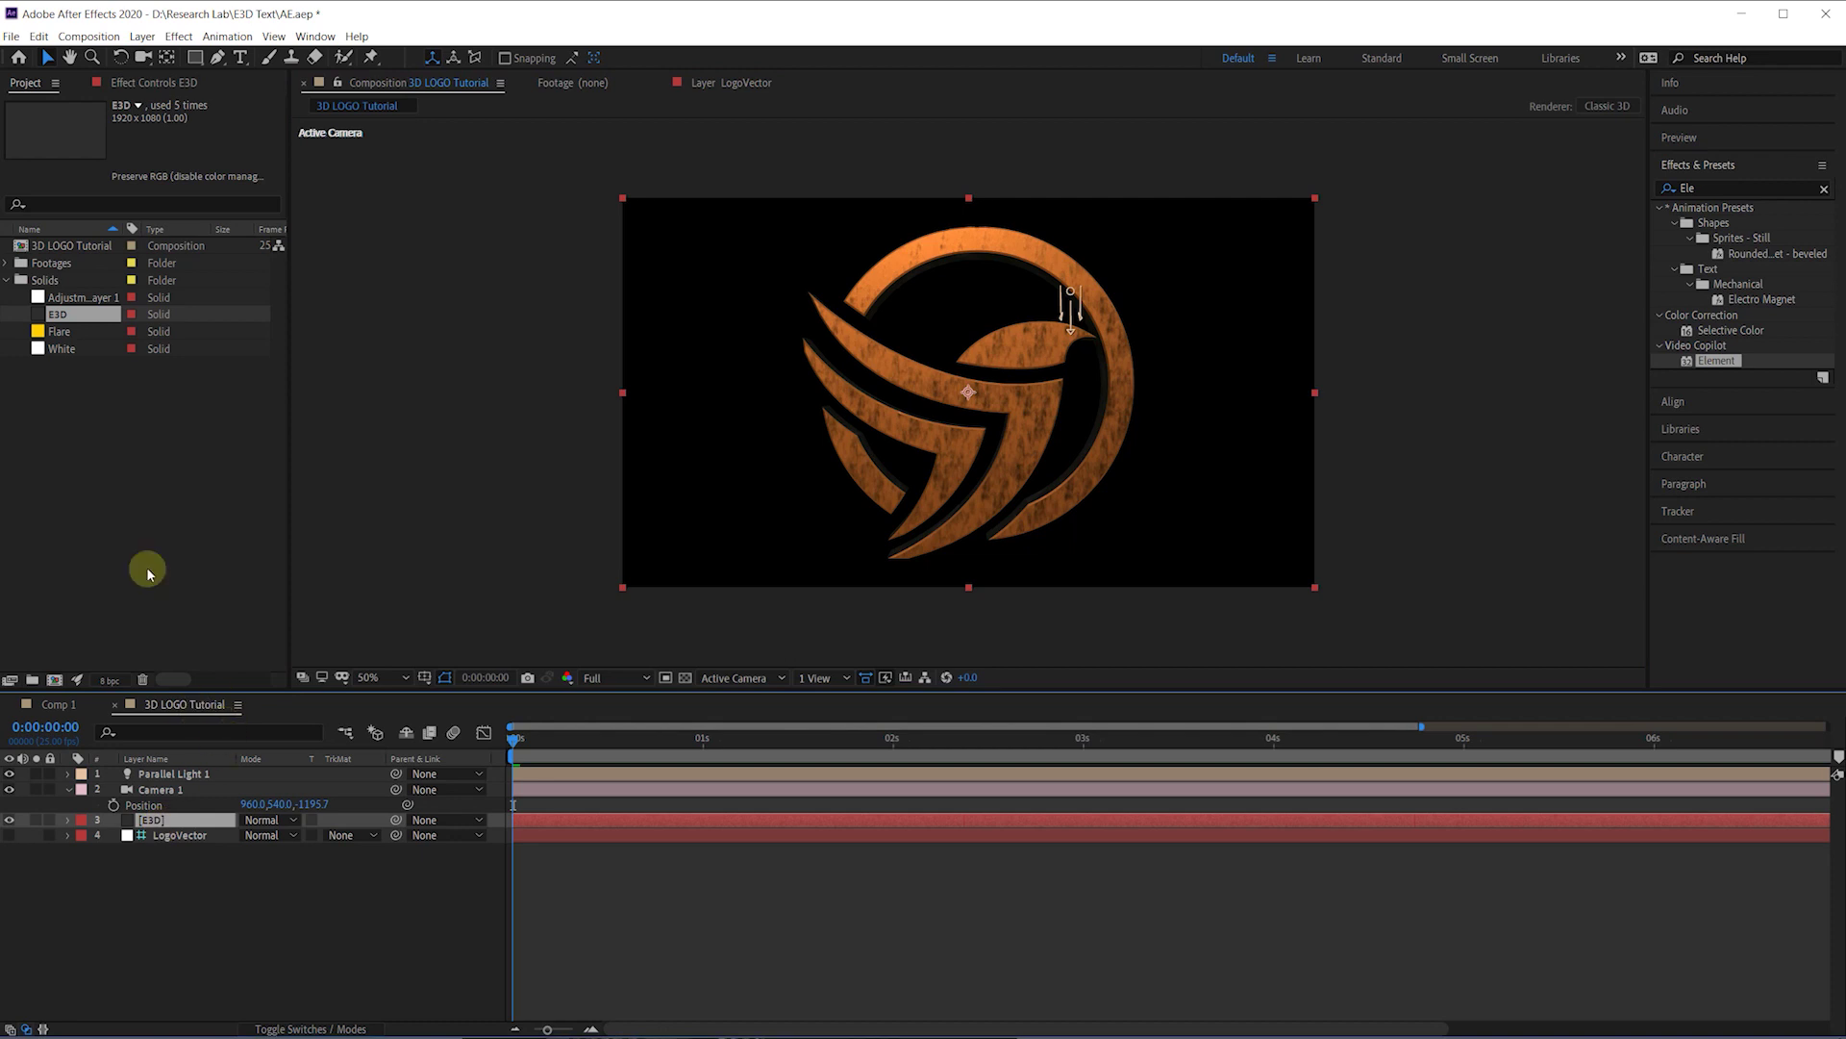
left_click(142, 83)
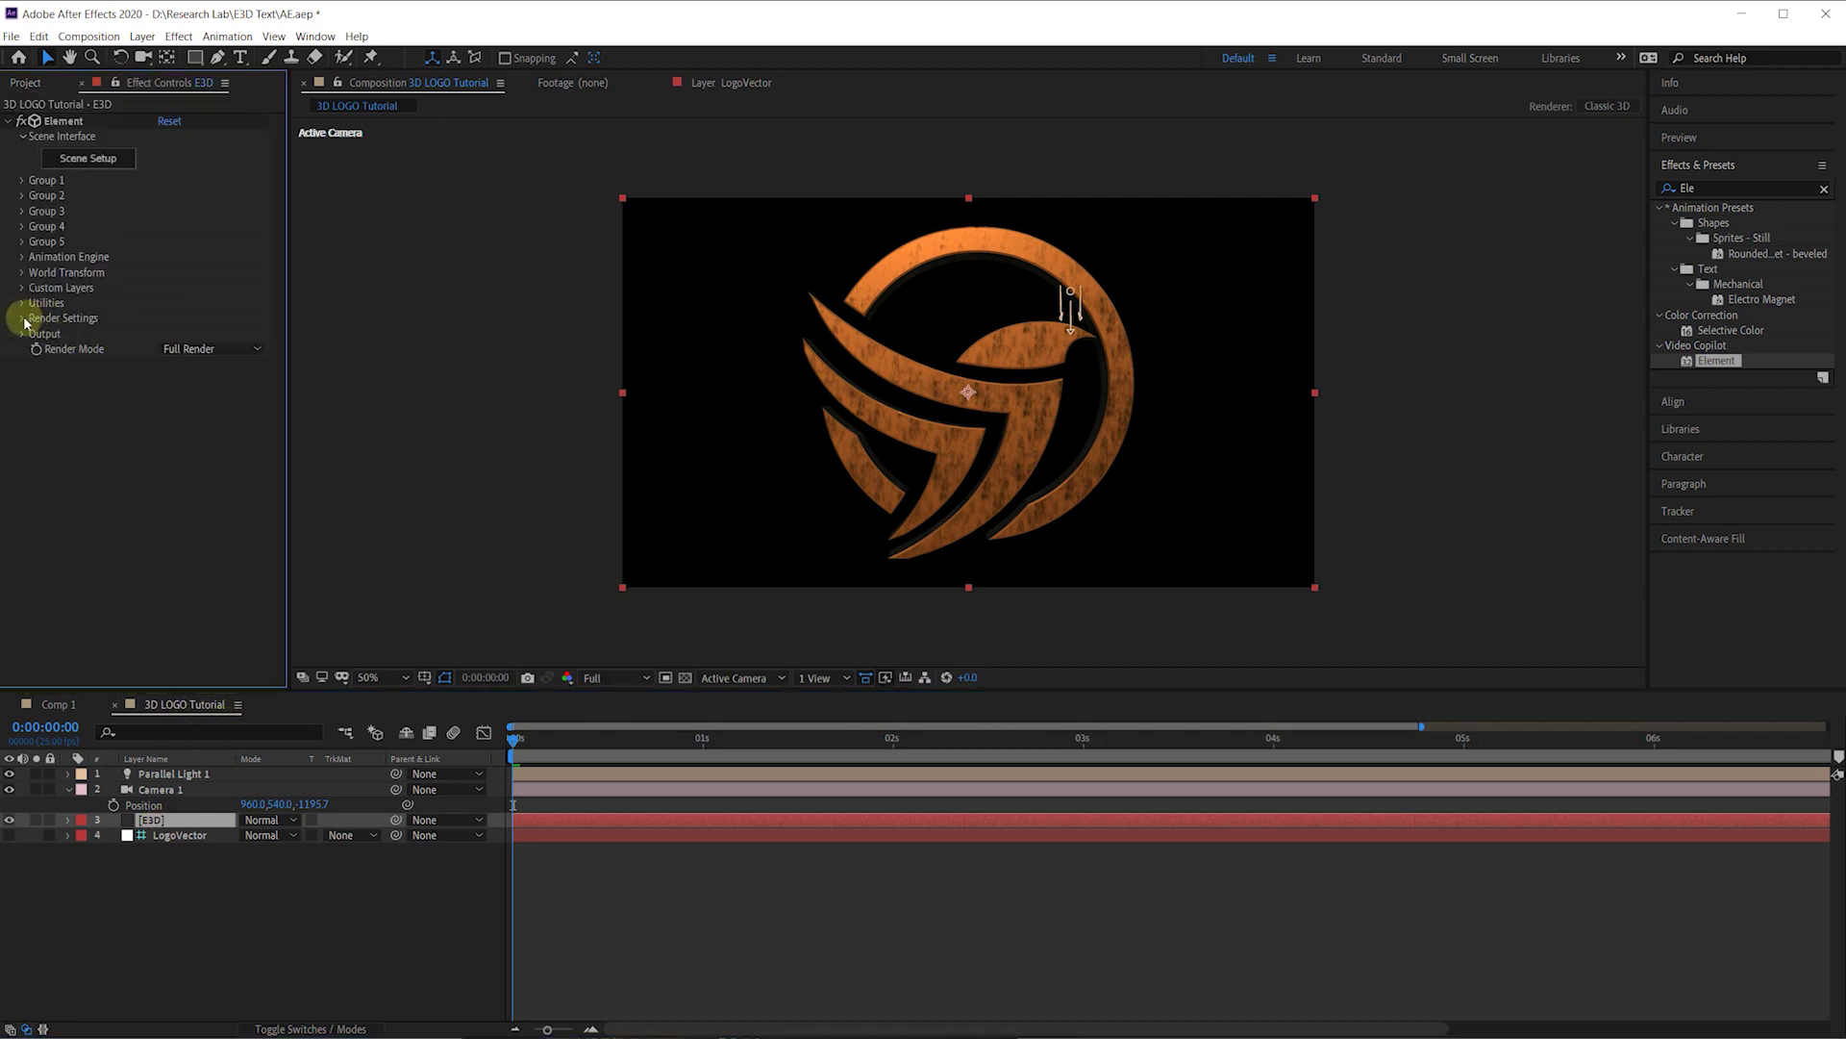
left_click(23, 319)
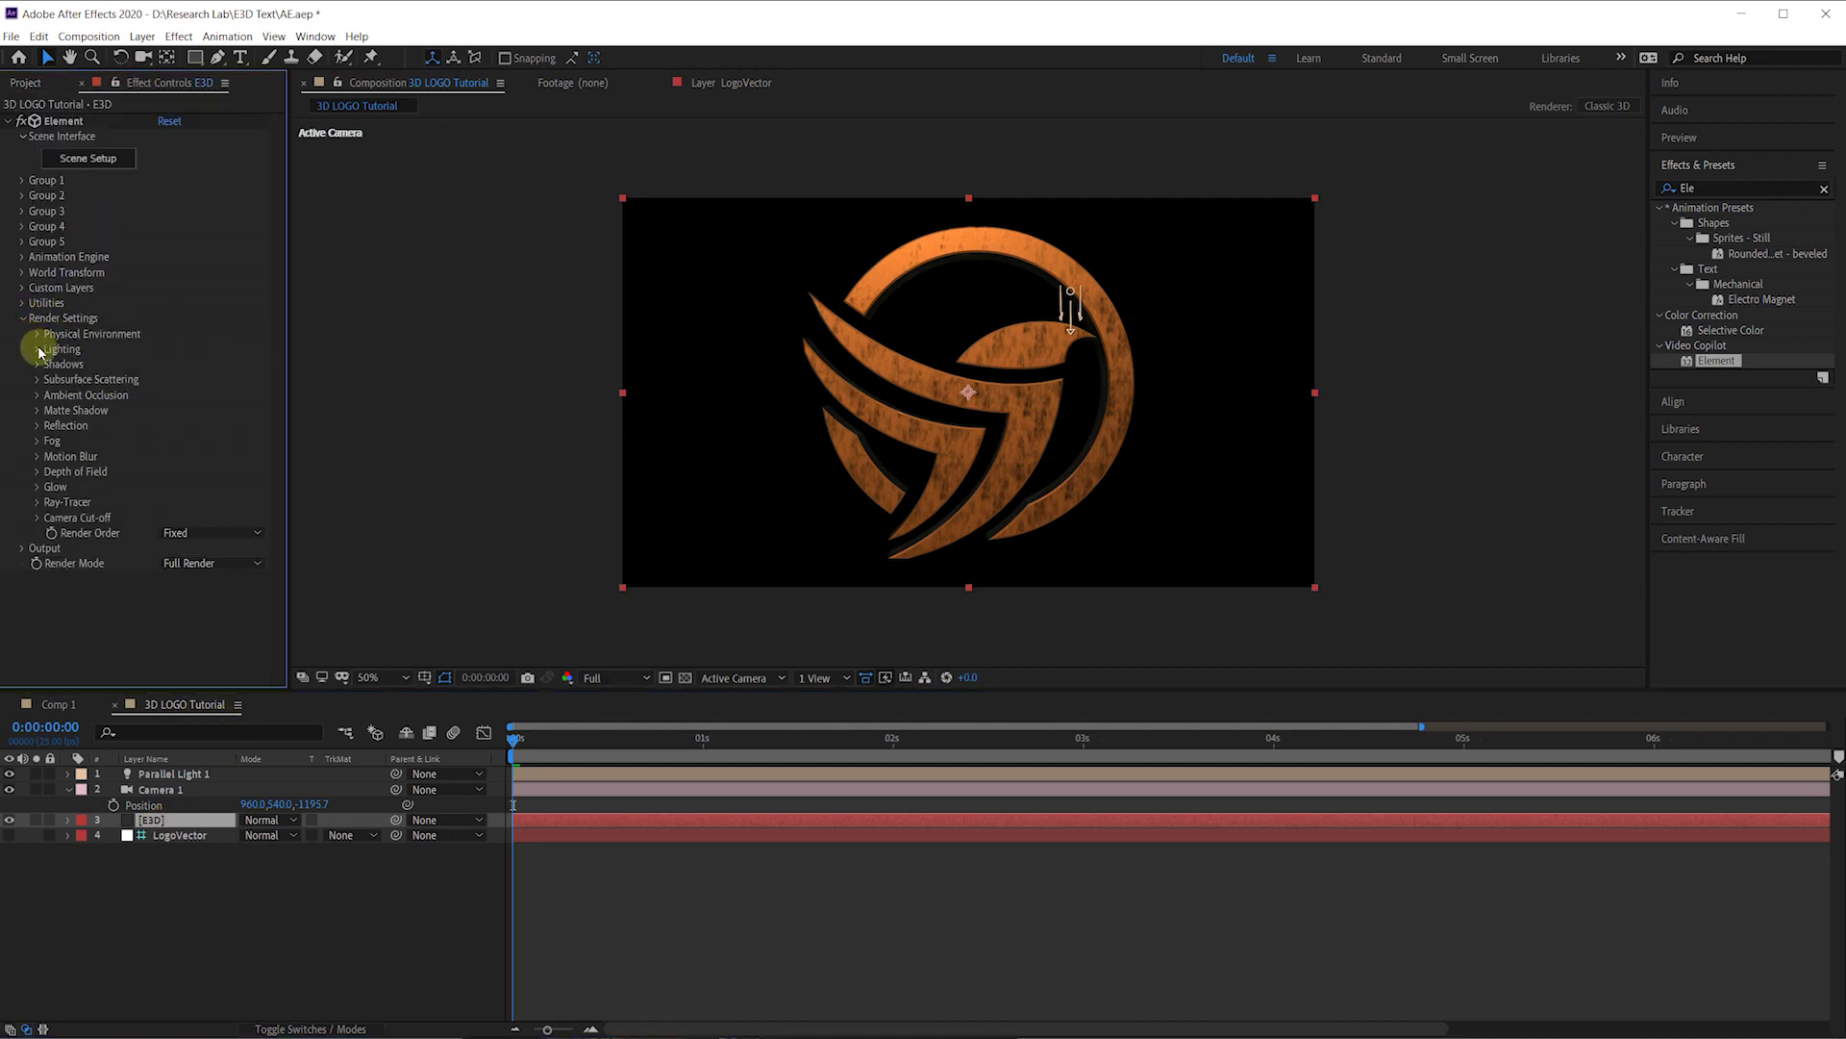
left_click(37, 335)
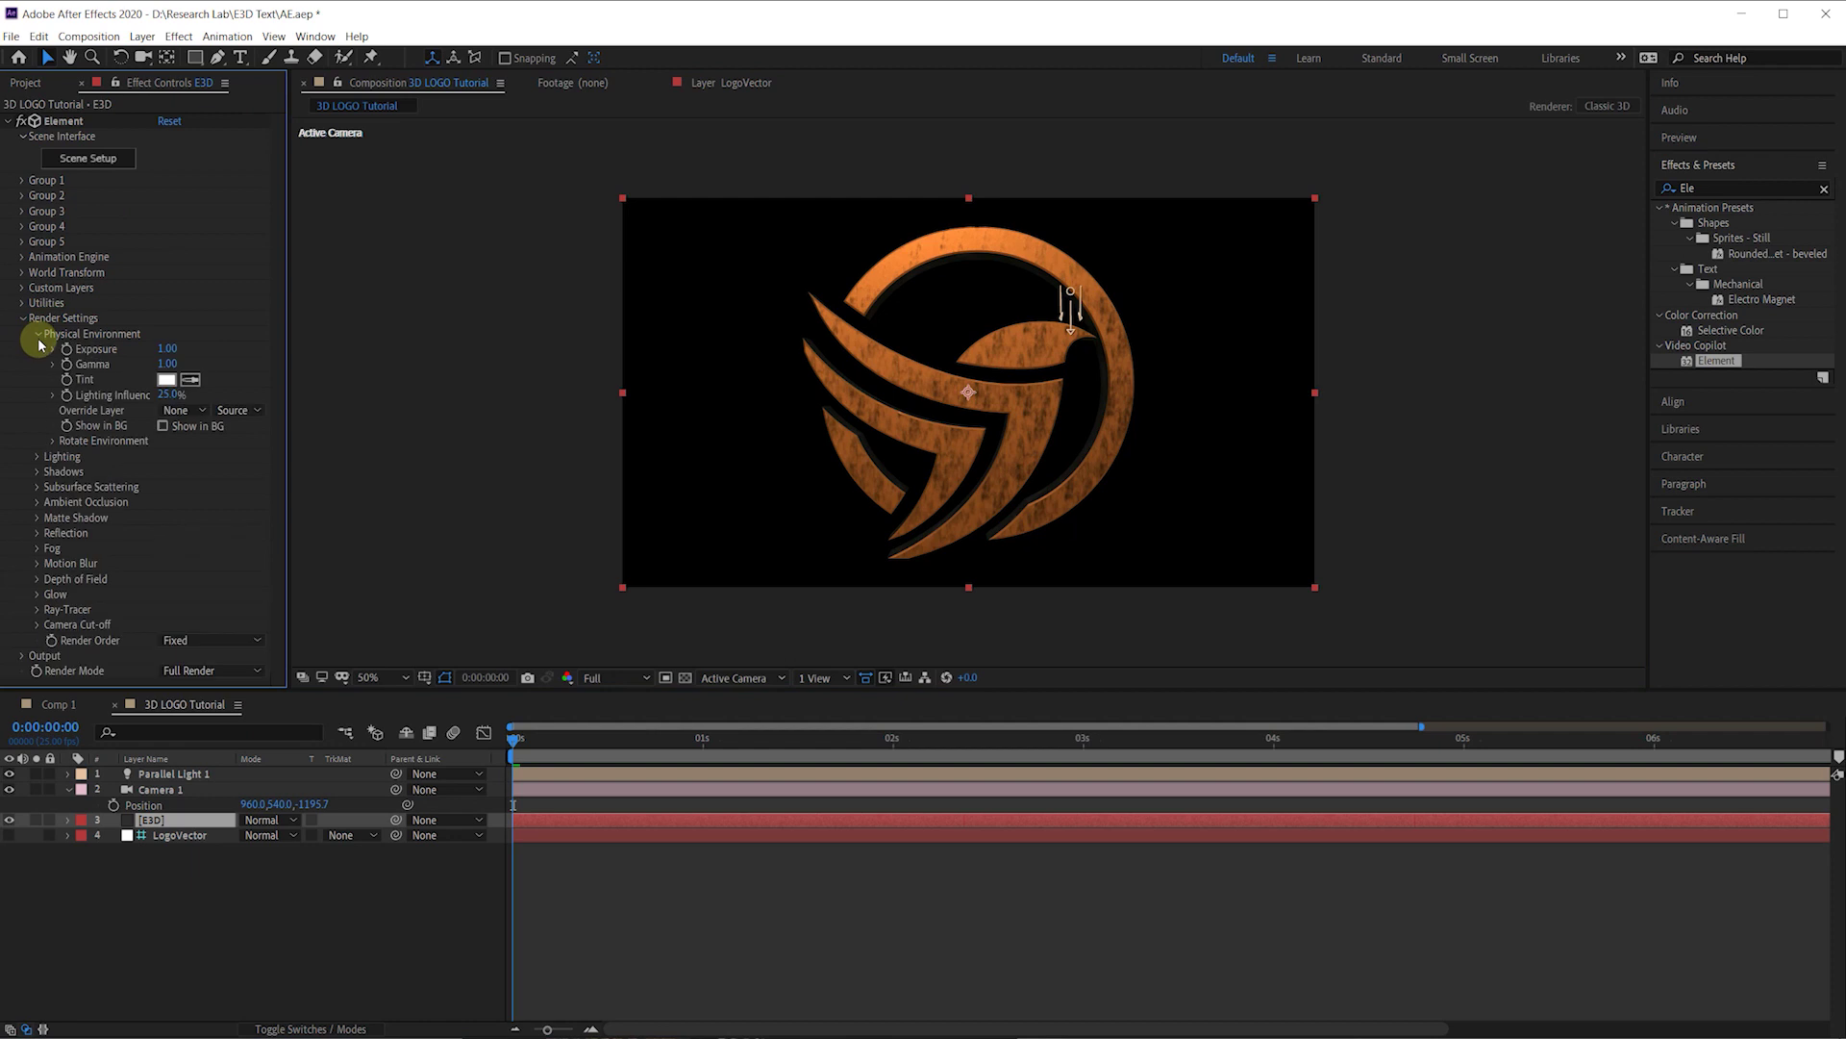
left_click(36, 458)
left_click(188, 502)
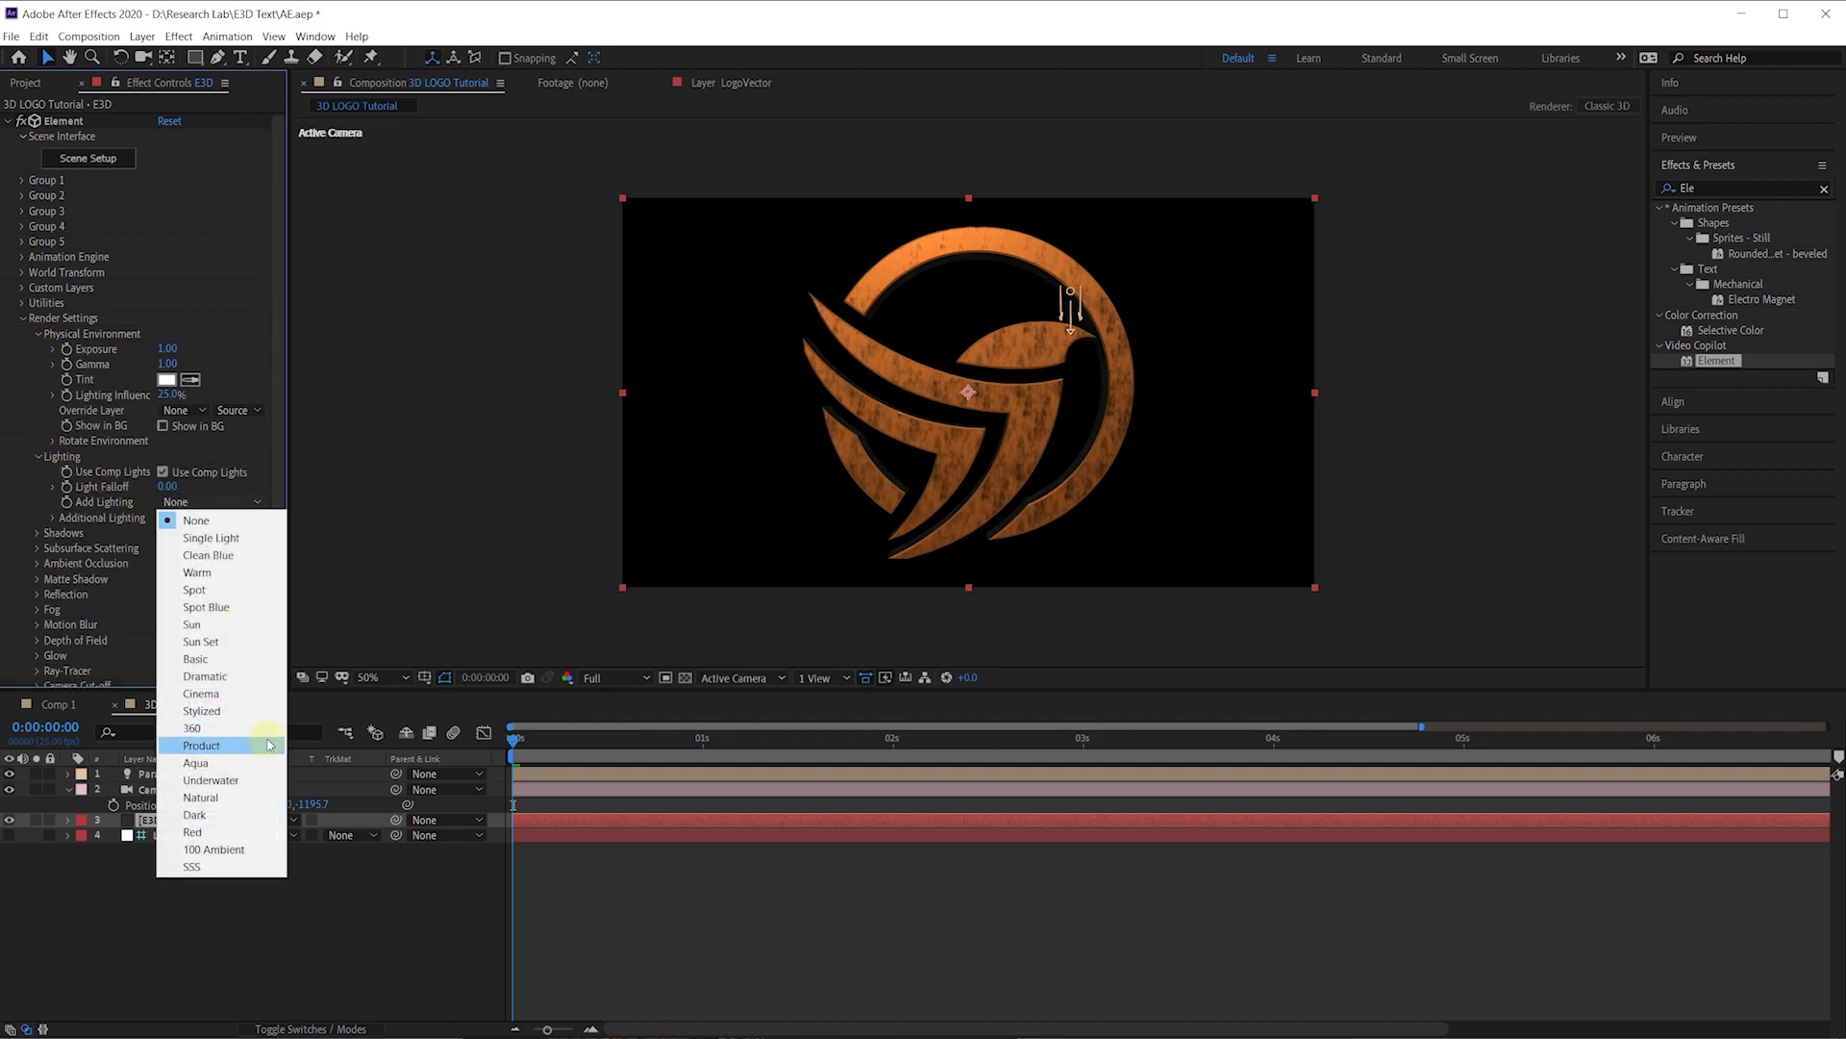
left_click(217, 693)
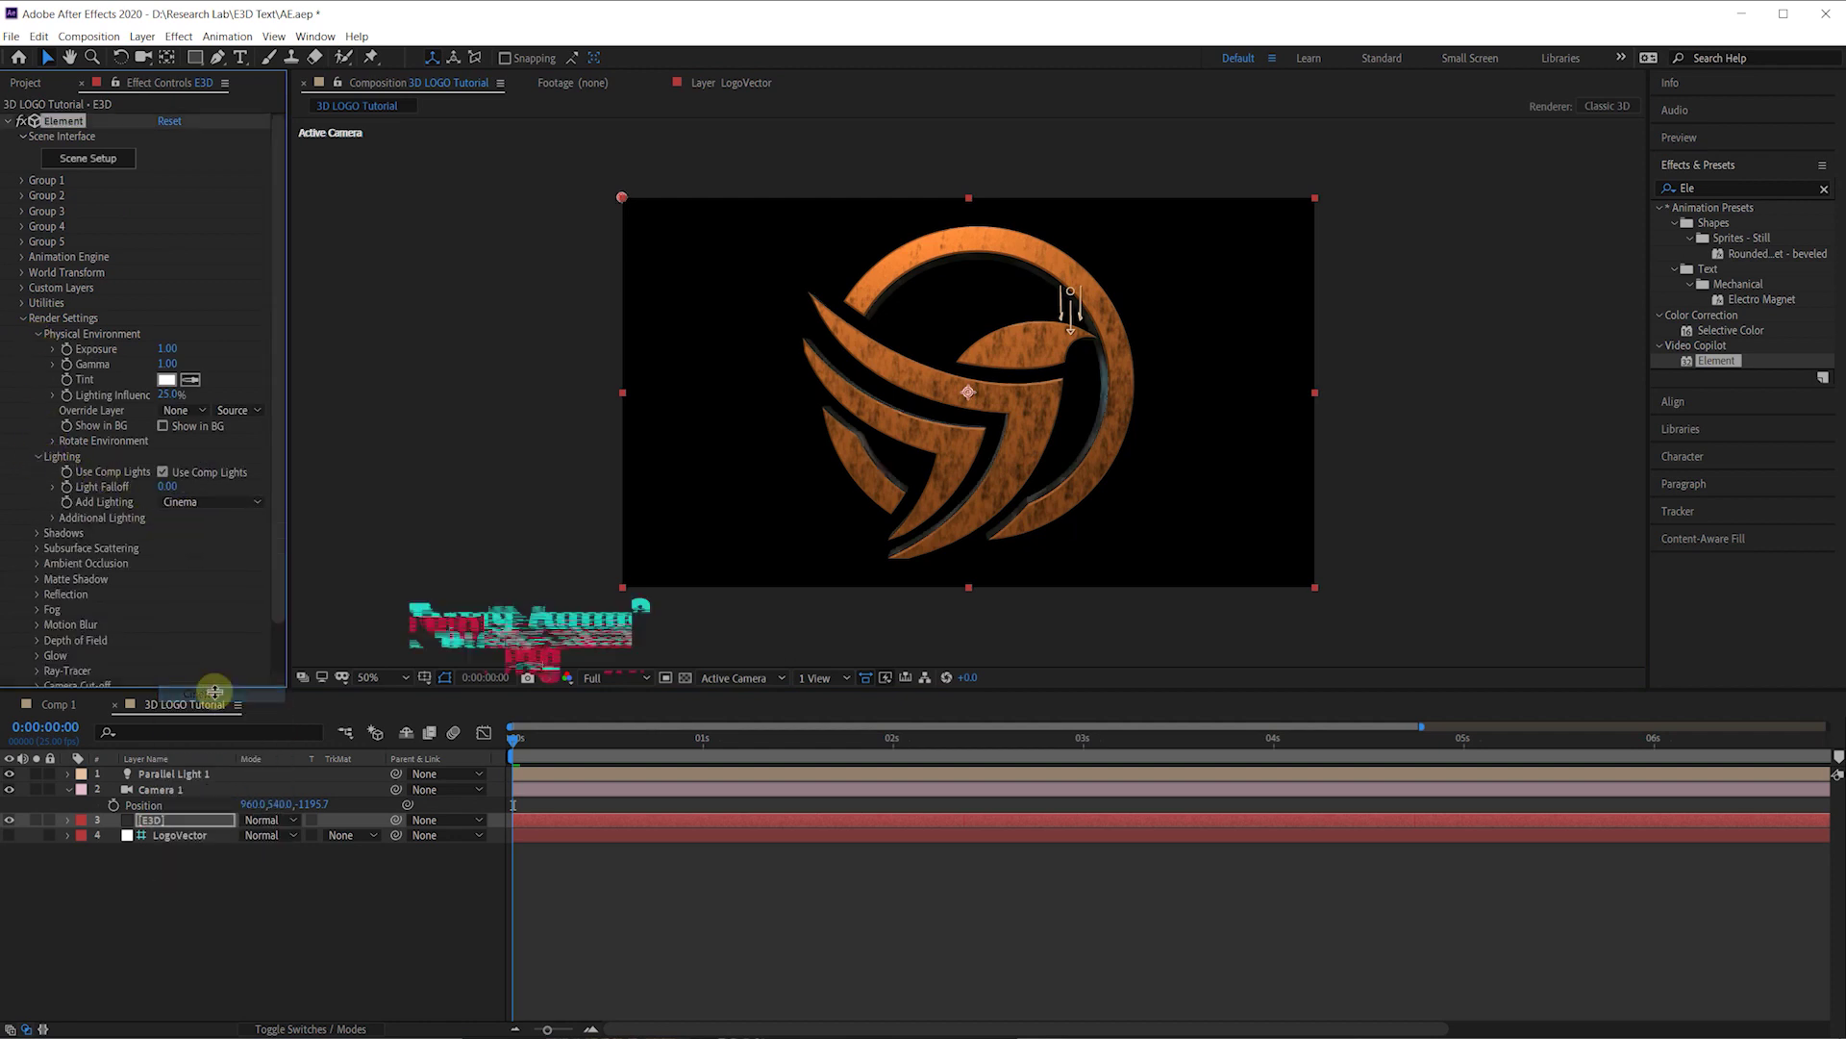
Step: Set the Y Rotation of Element's Additional Lighting to 26° while viewing the logo's edges at 100%
key("slash")
key("space")
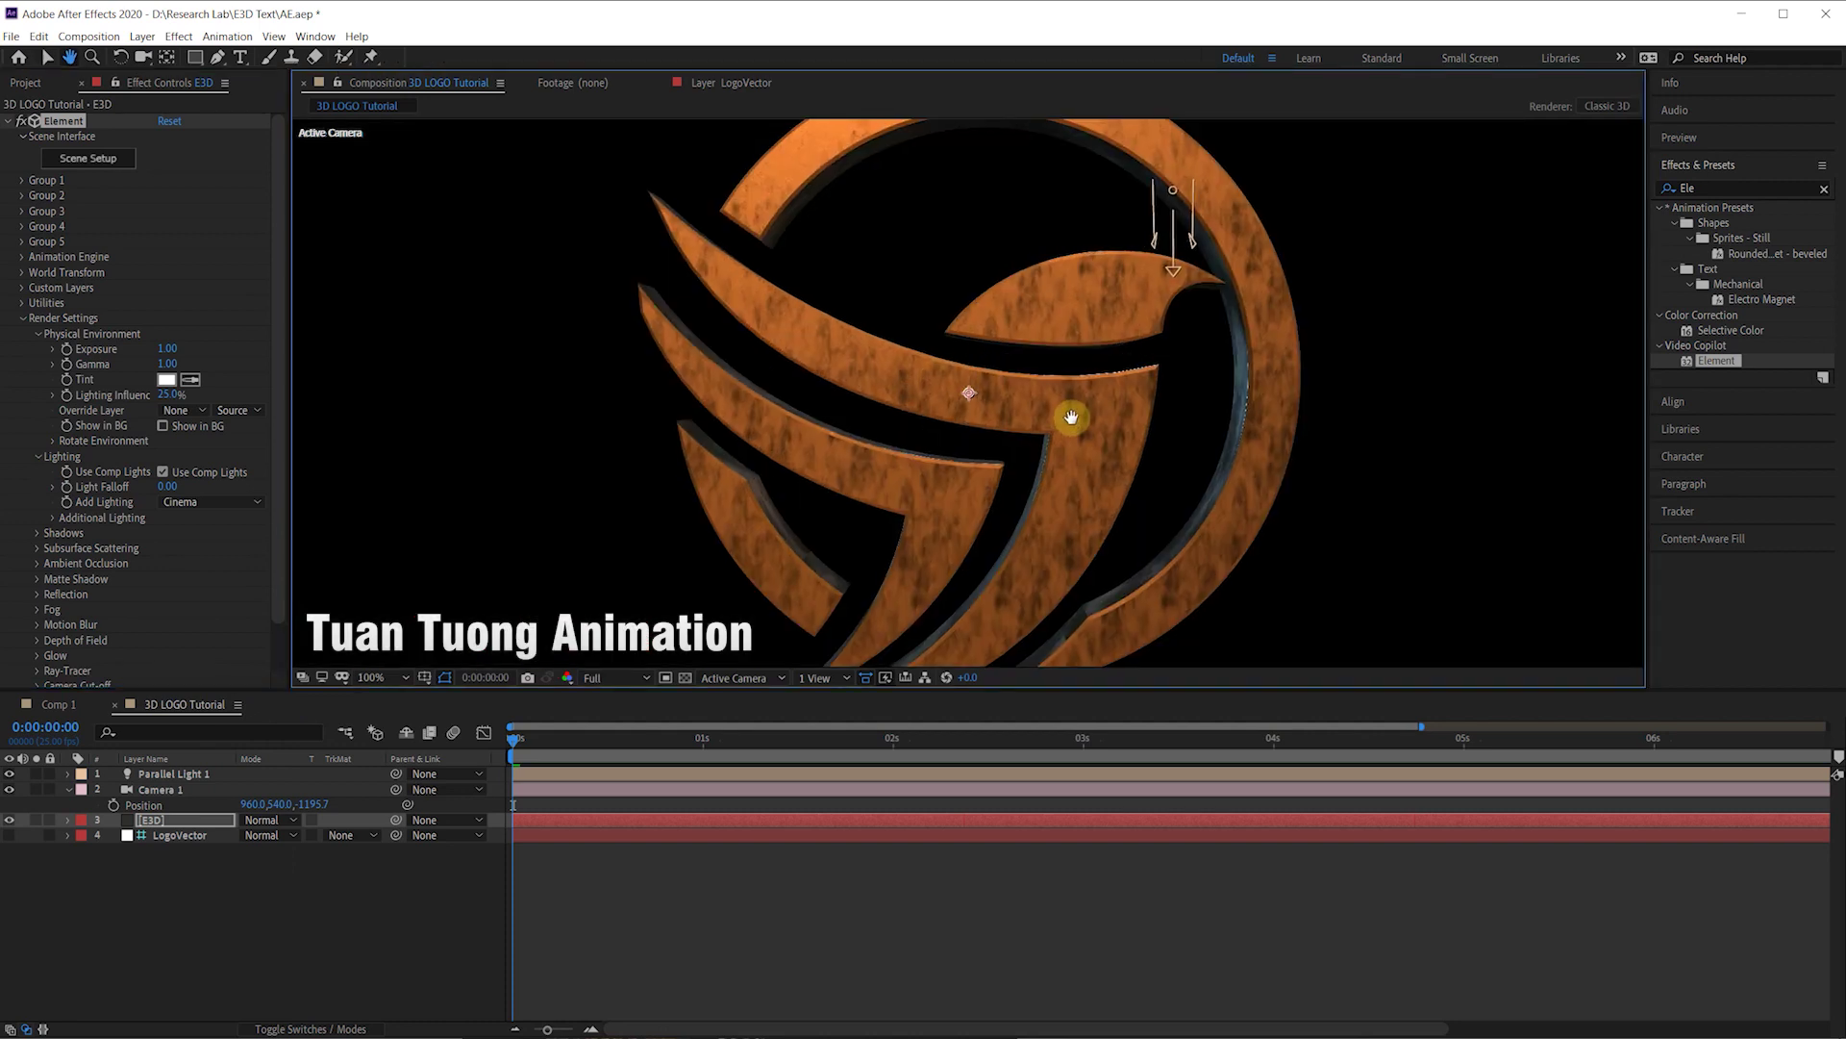
left_click_drag(1202, 396, 1203, 330)
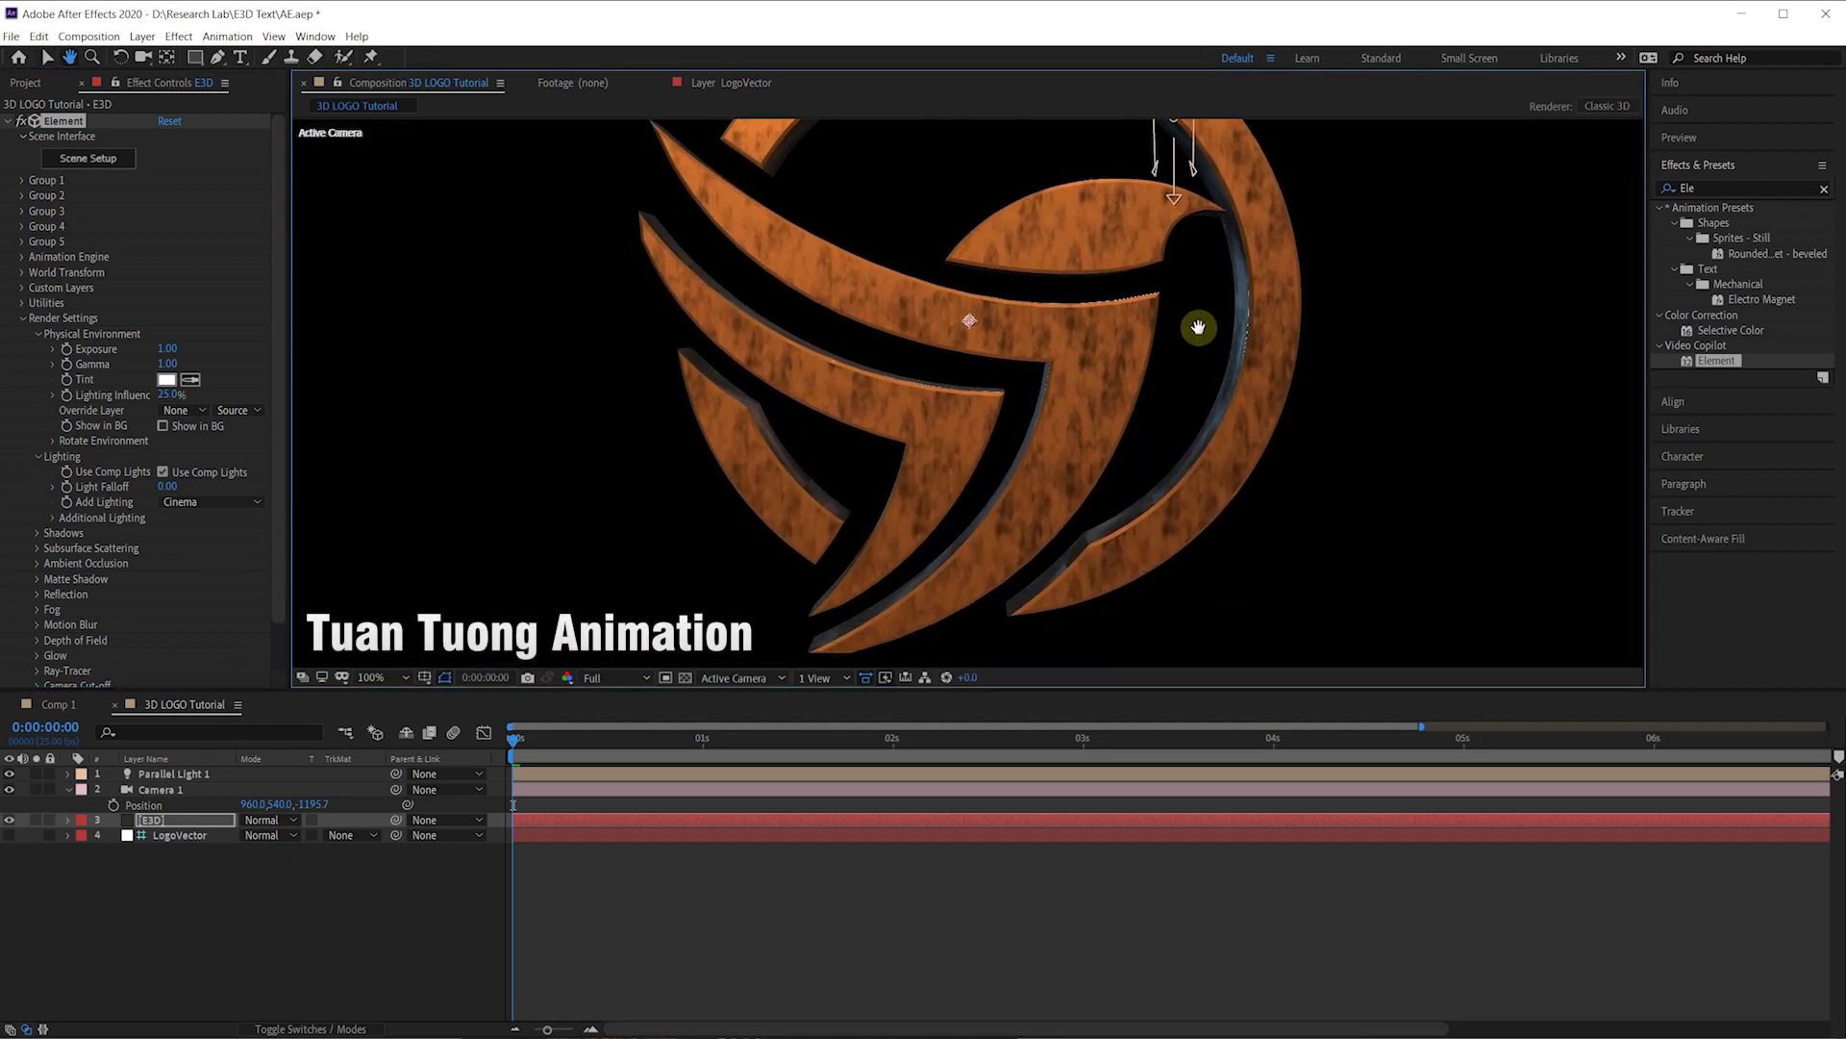
left_click(60, 517)
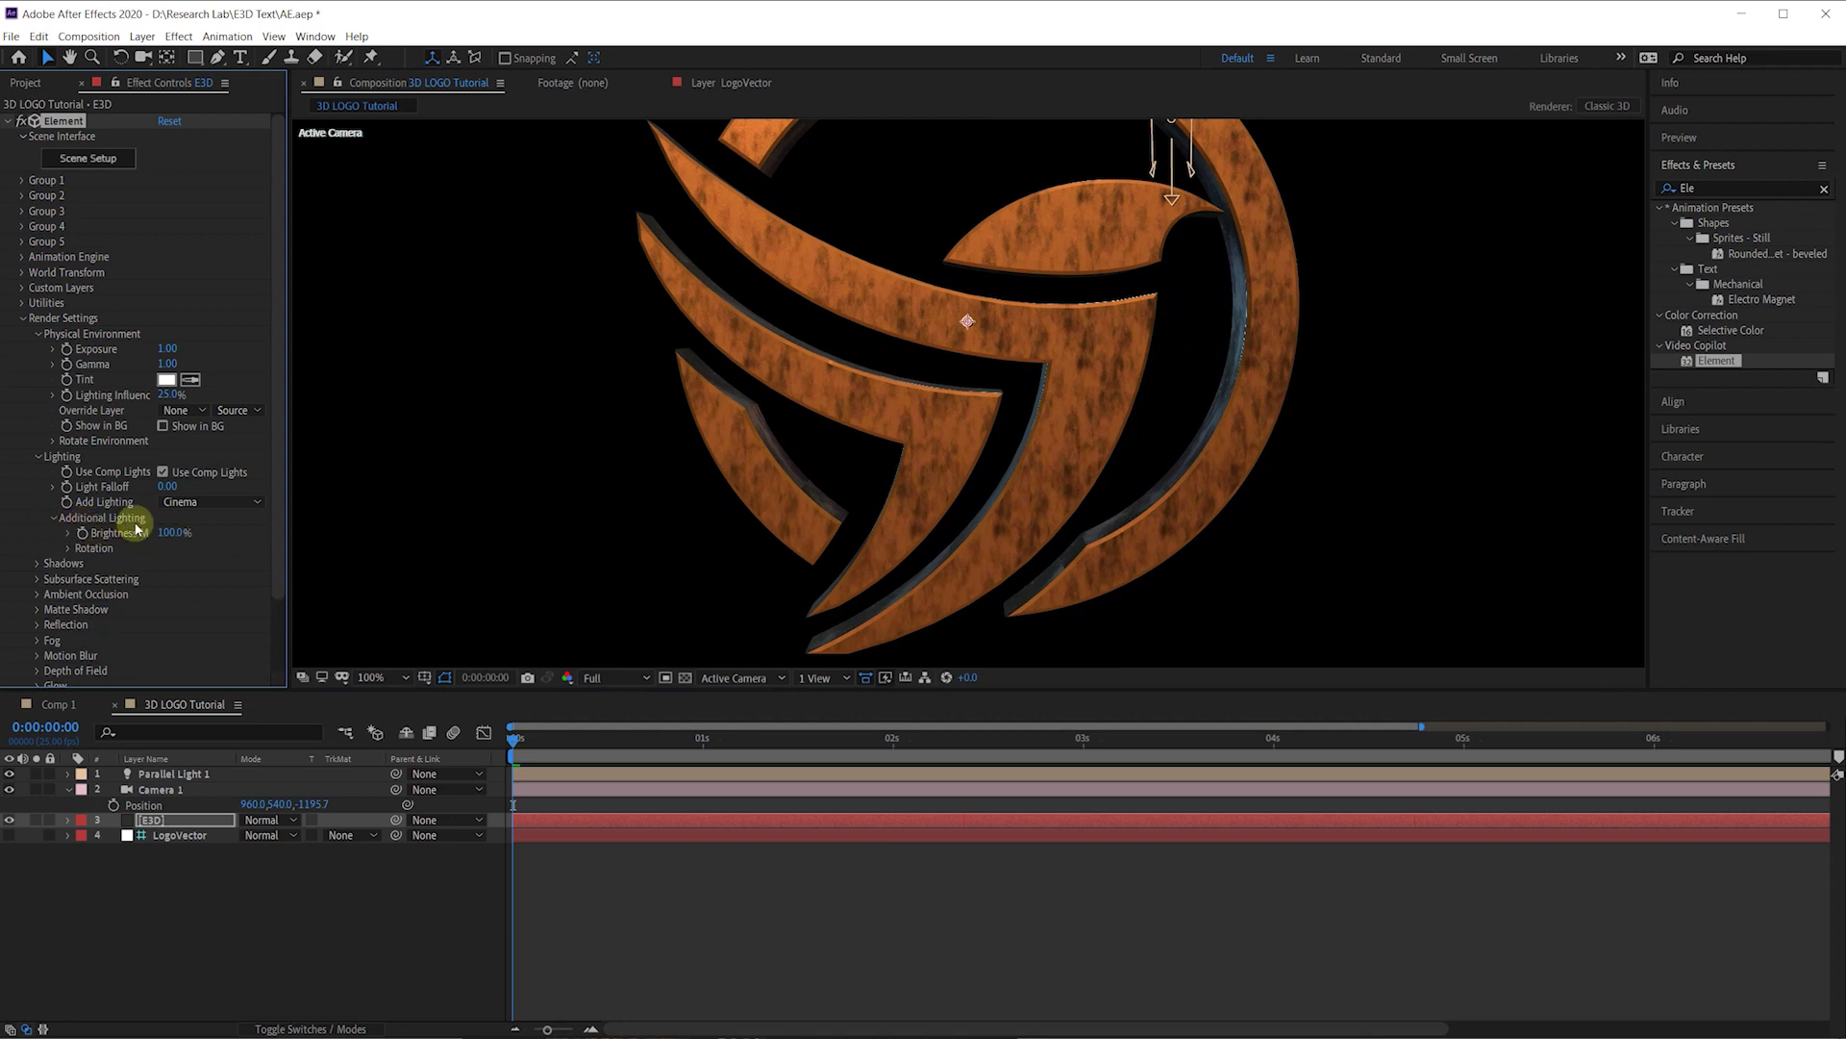
left_click(64, 548)
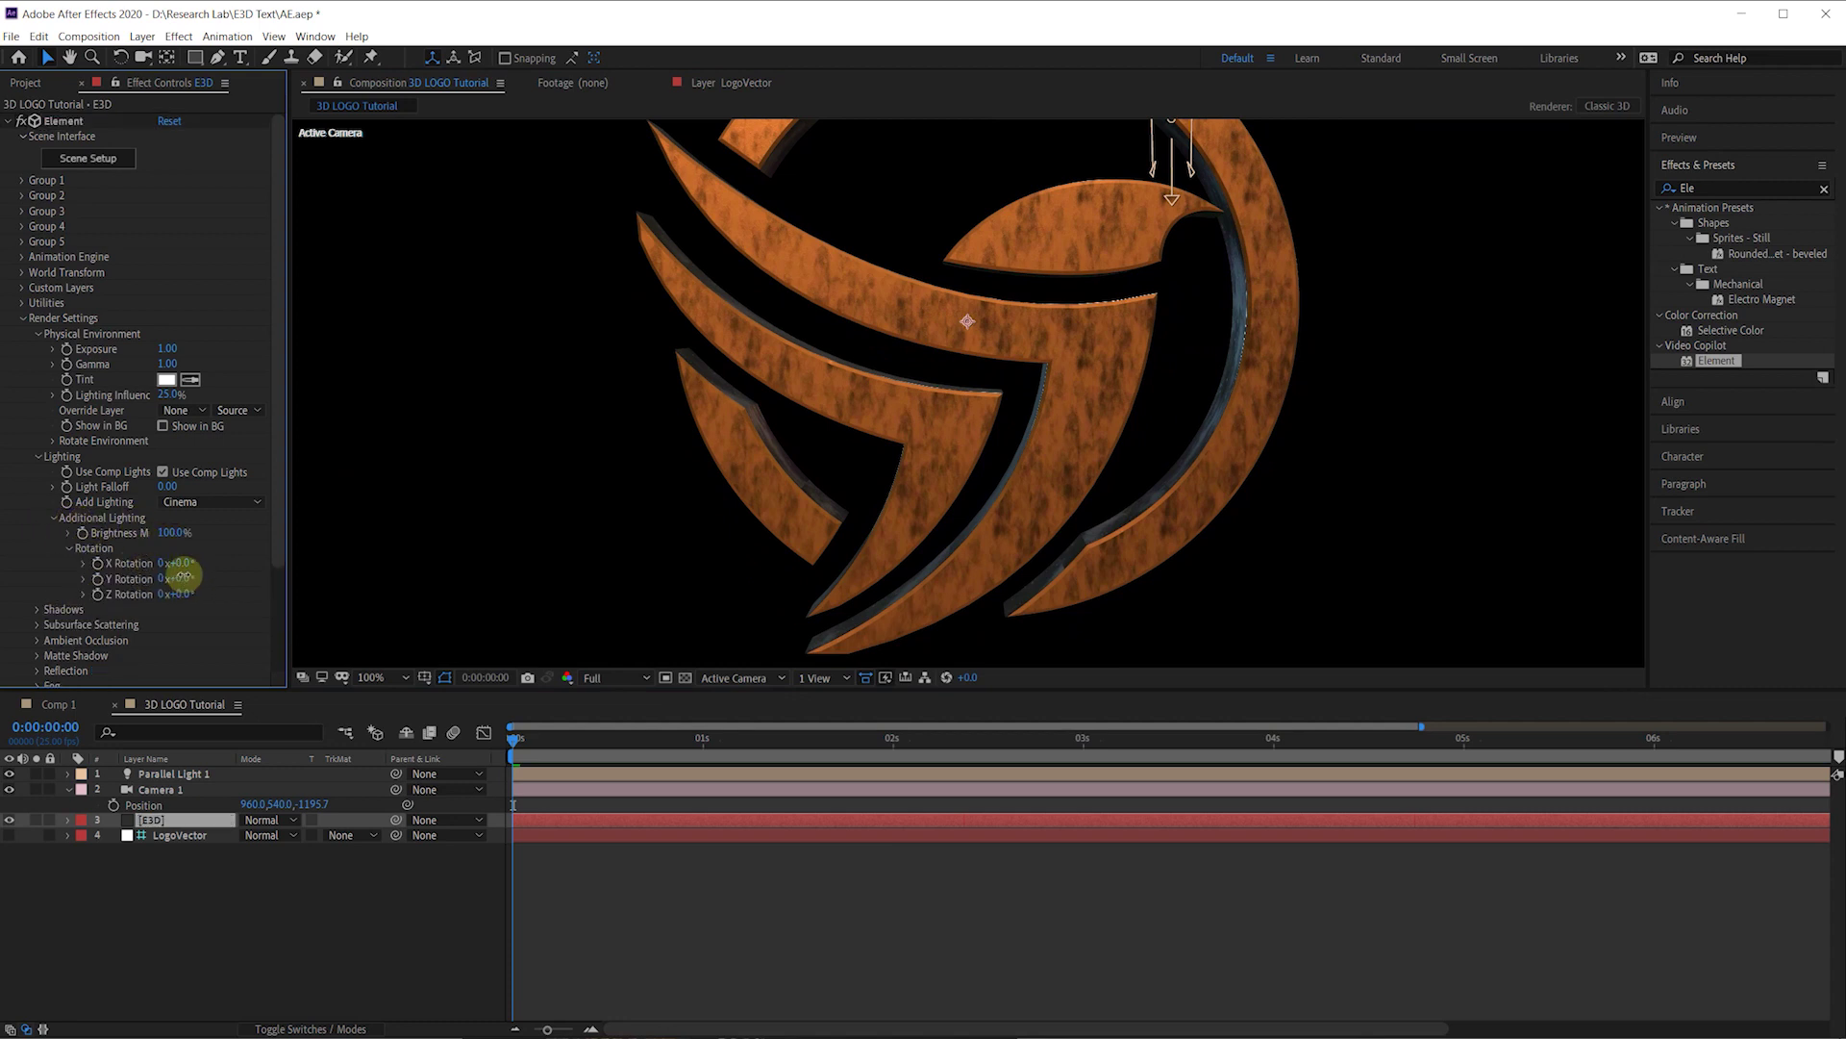
left_click_drag(183, 576, 214, 579)
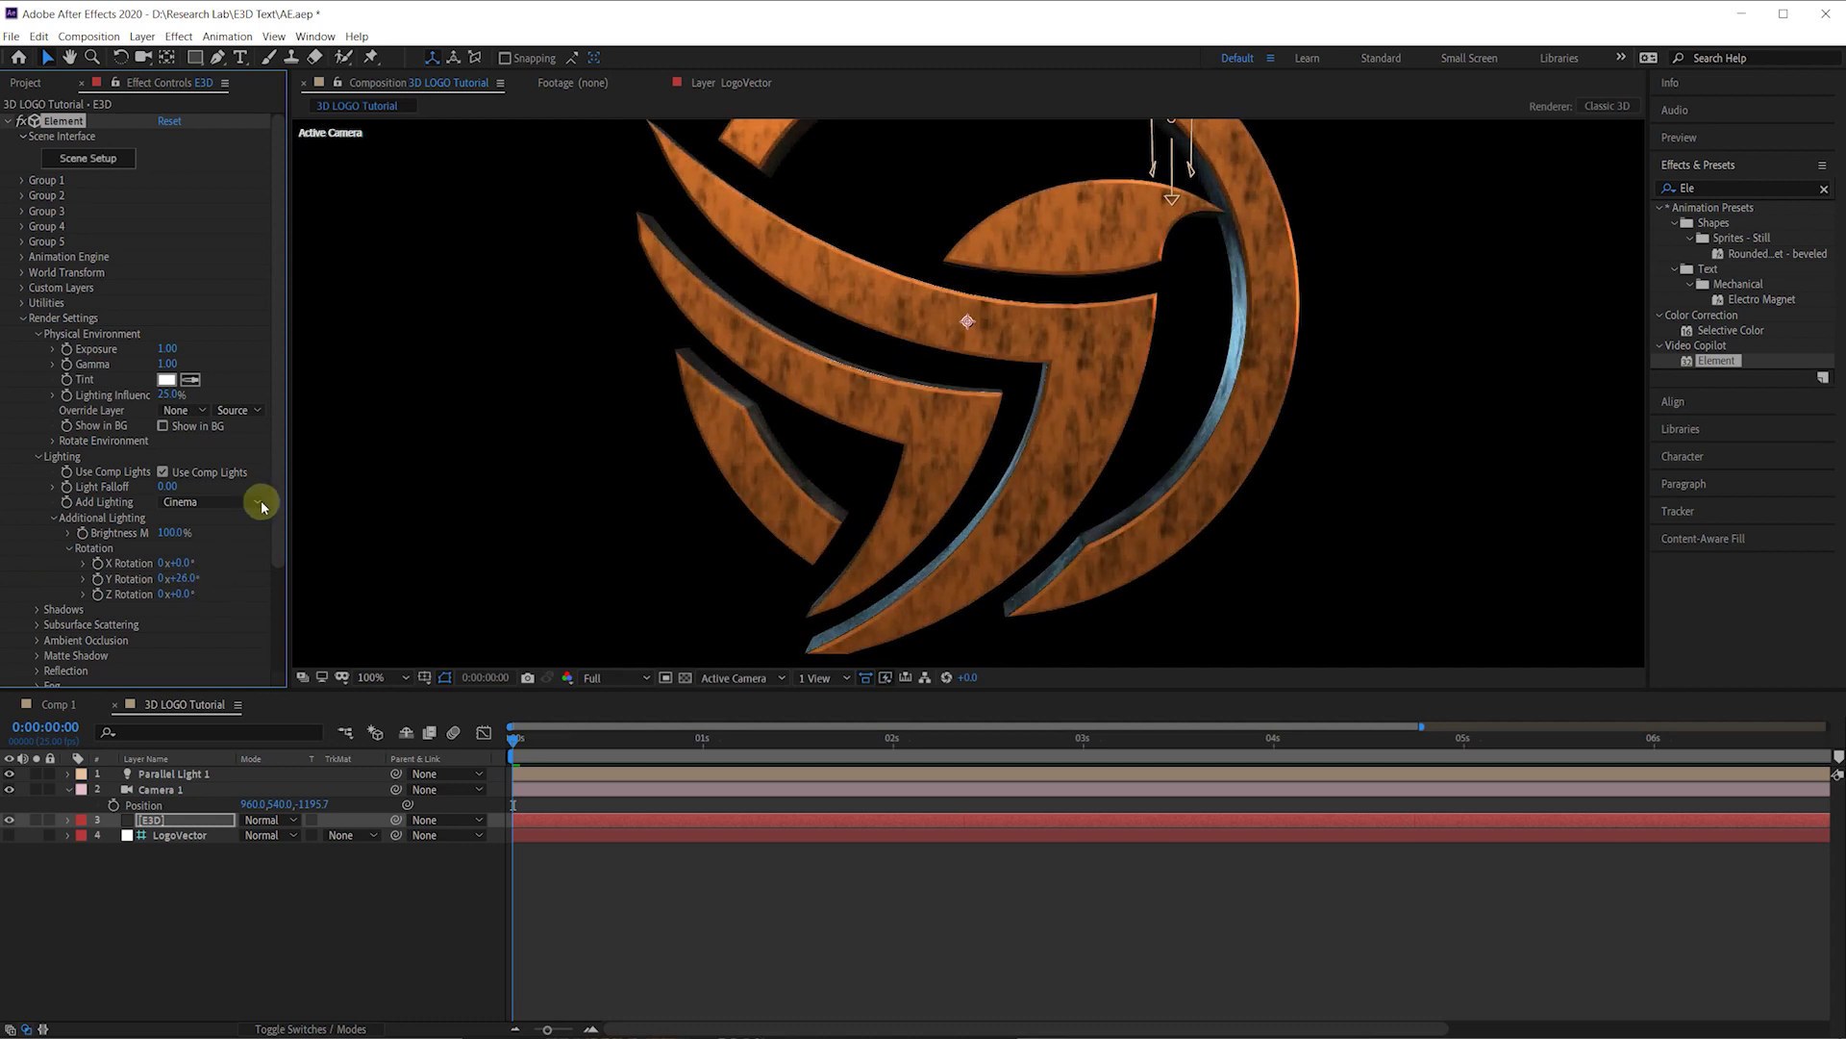
Step: Set Element's Additional Lighting rotation to about -31° on X and 8° on Z
left_click_drag(195, 560, 185, 565)
key("comma")
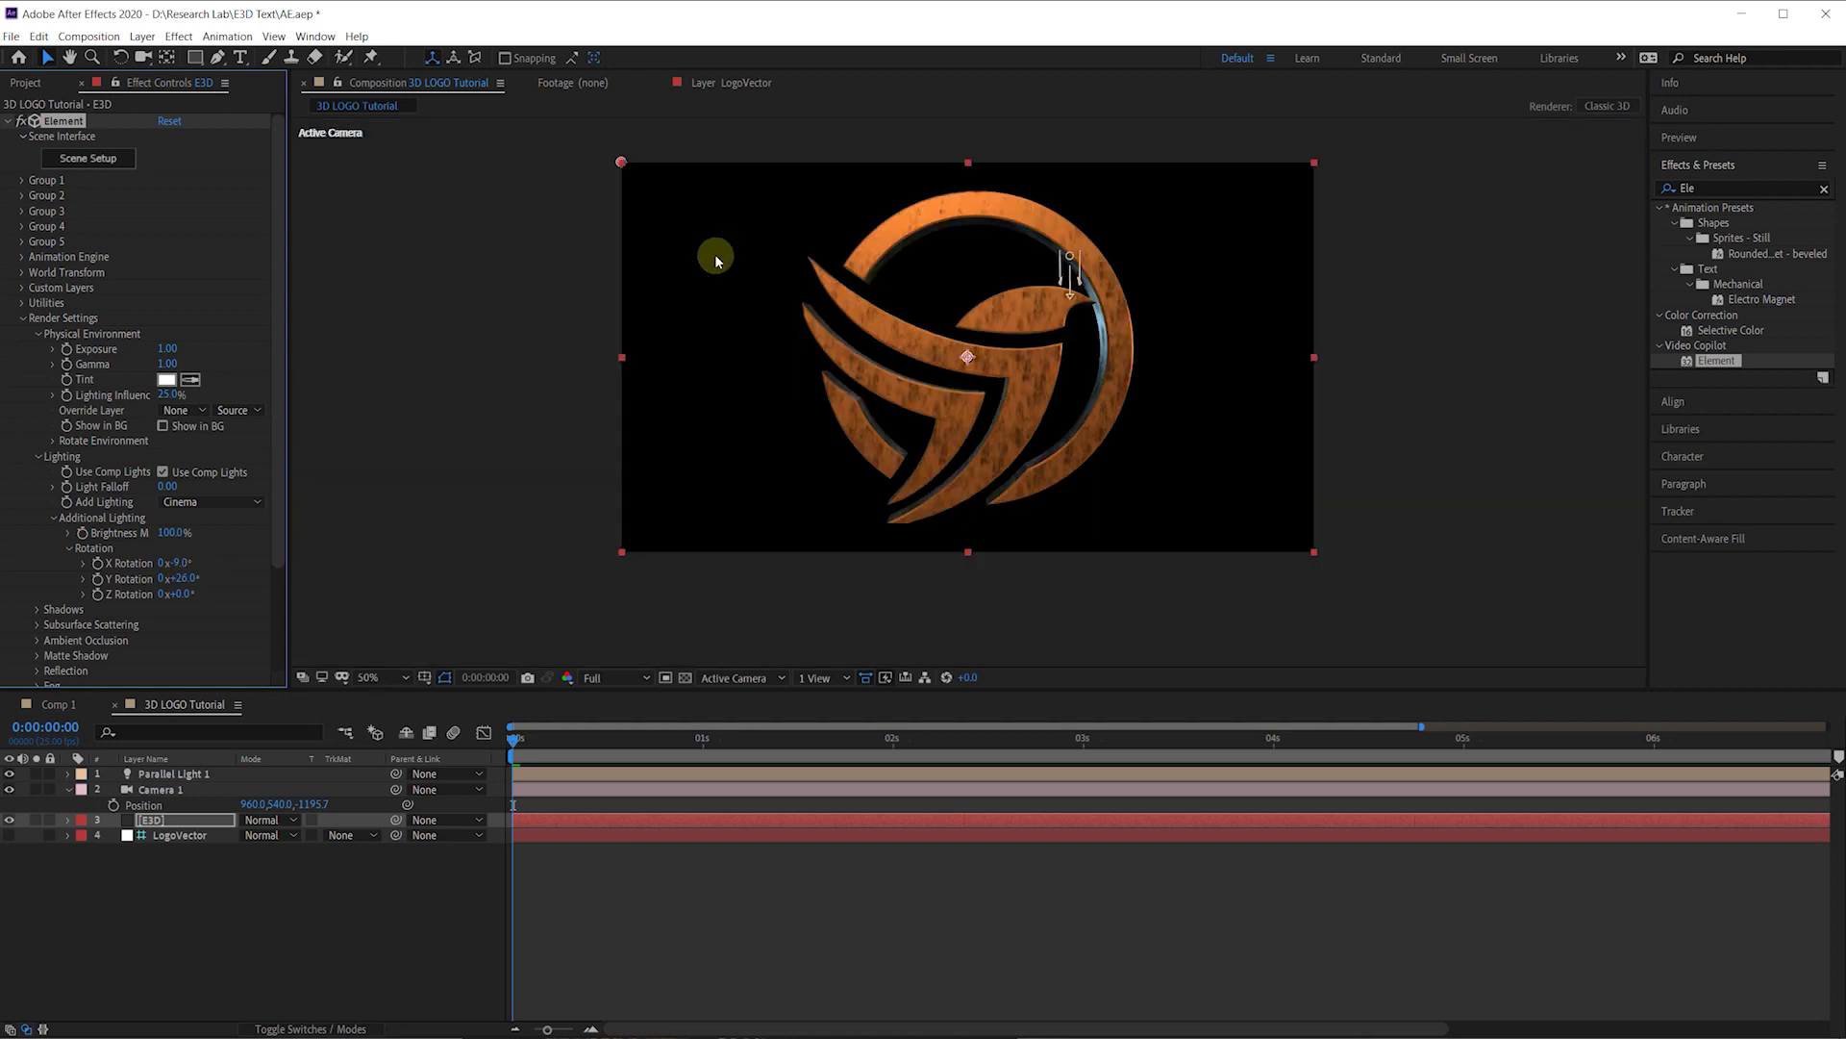
left_click(176, 563)
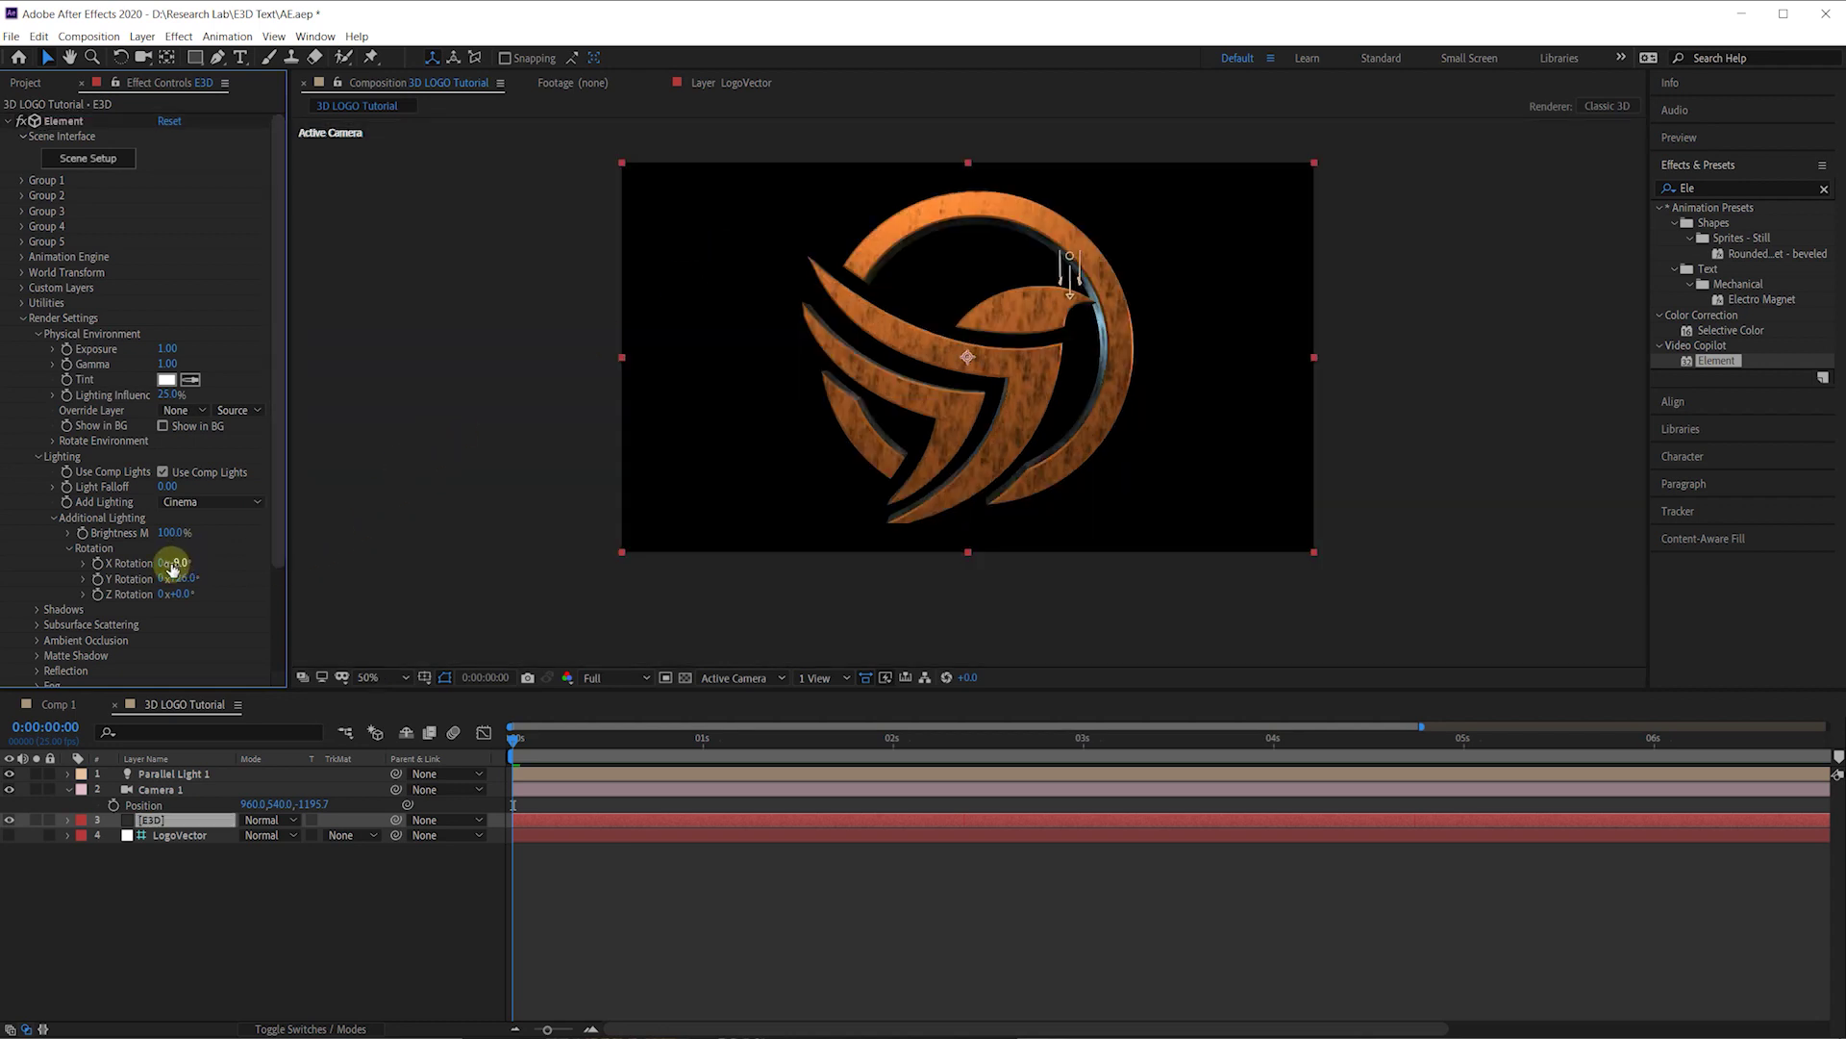
type("-37")
key("Return")
mouse_move(161, 563)
left_mouse_down()
mouse_move(141, 564)
mouse_move(157, 561)
left_mouse_up()
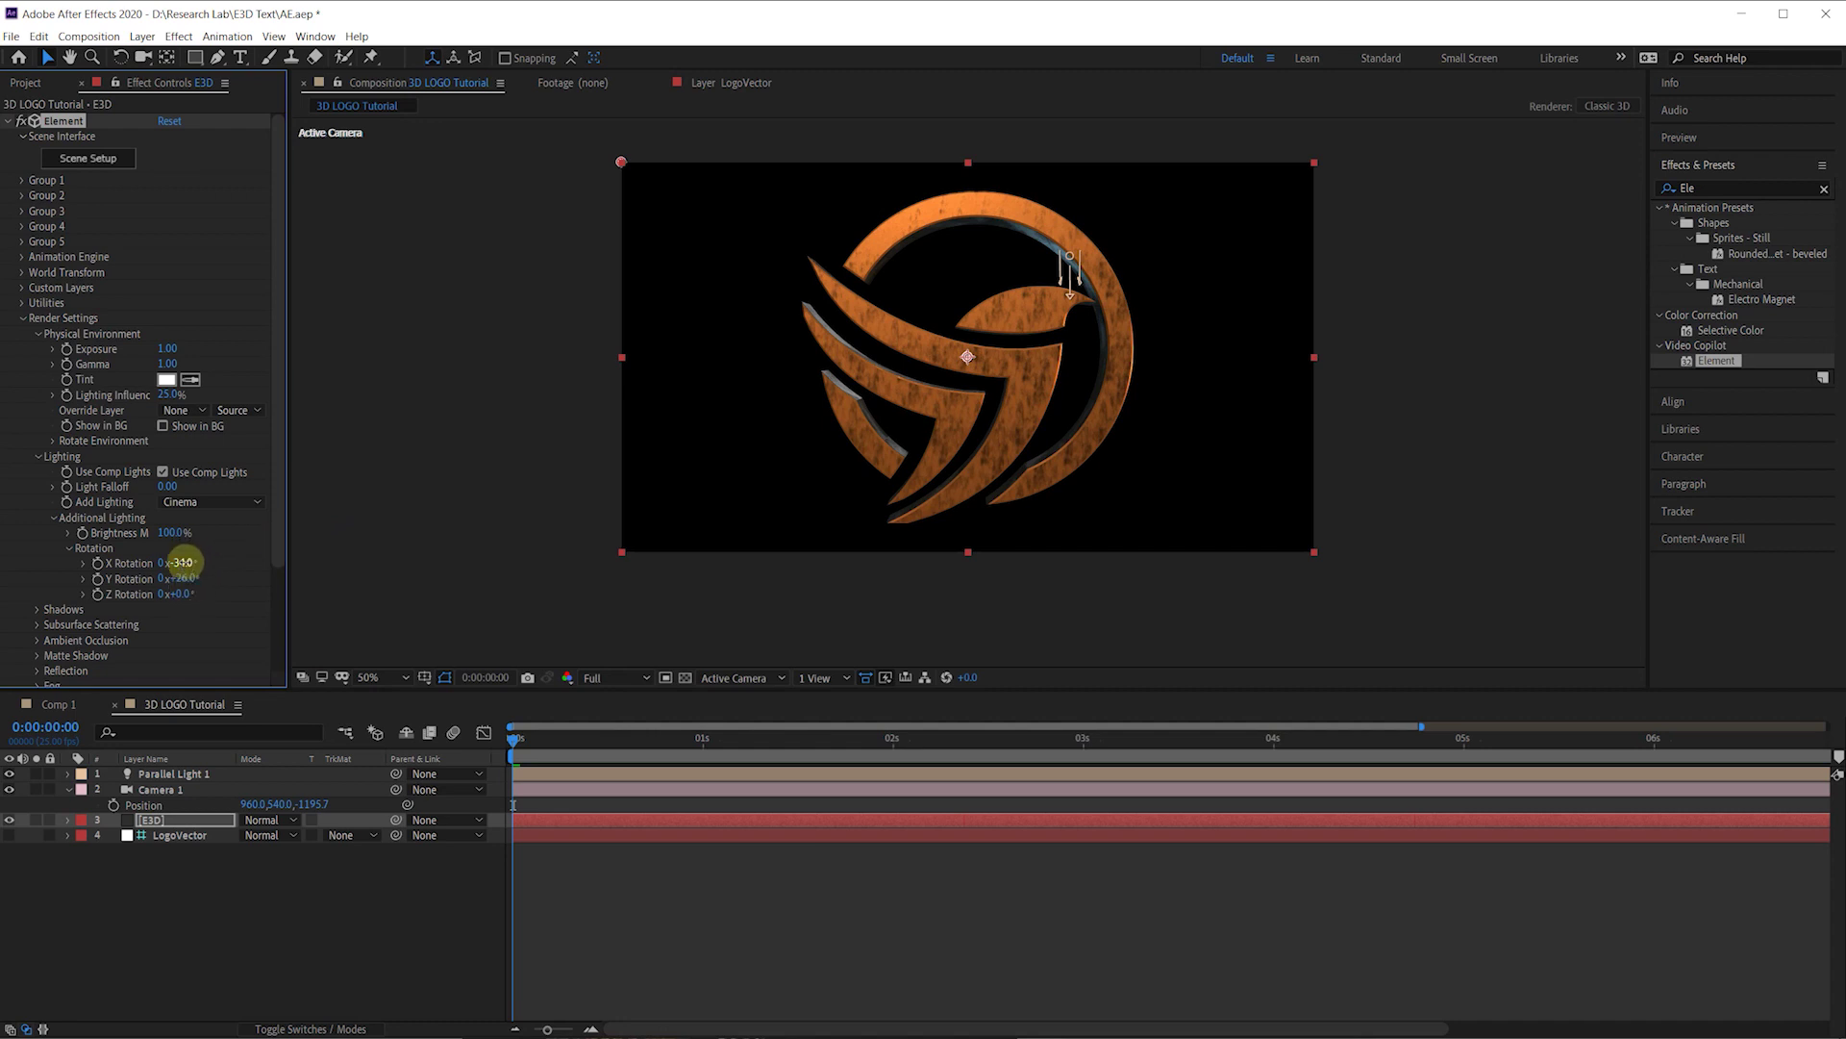
left_click_drag(183, 562, 193, 594)
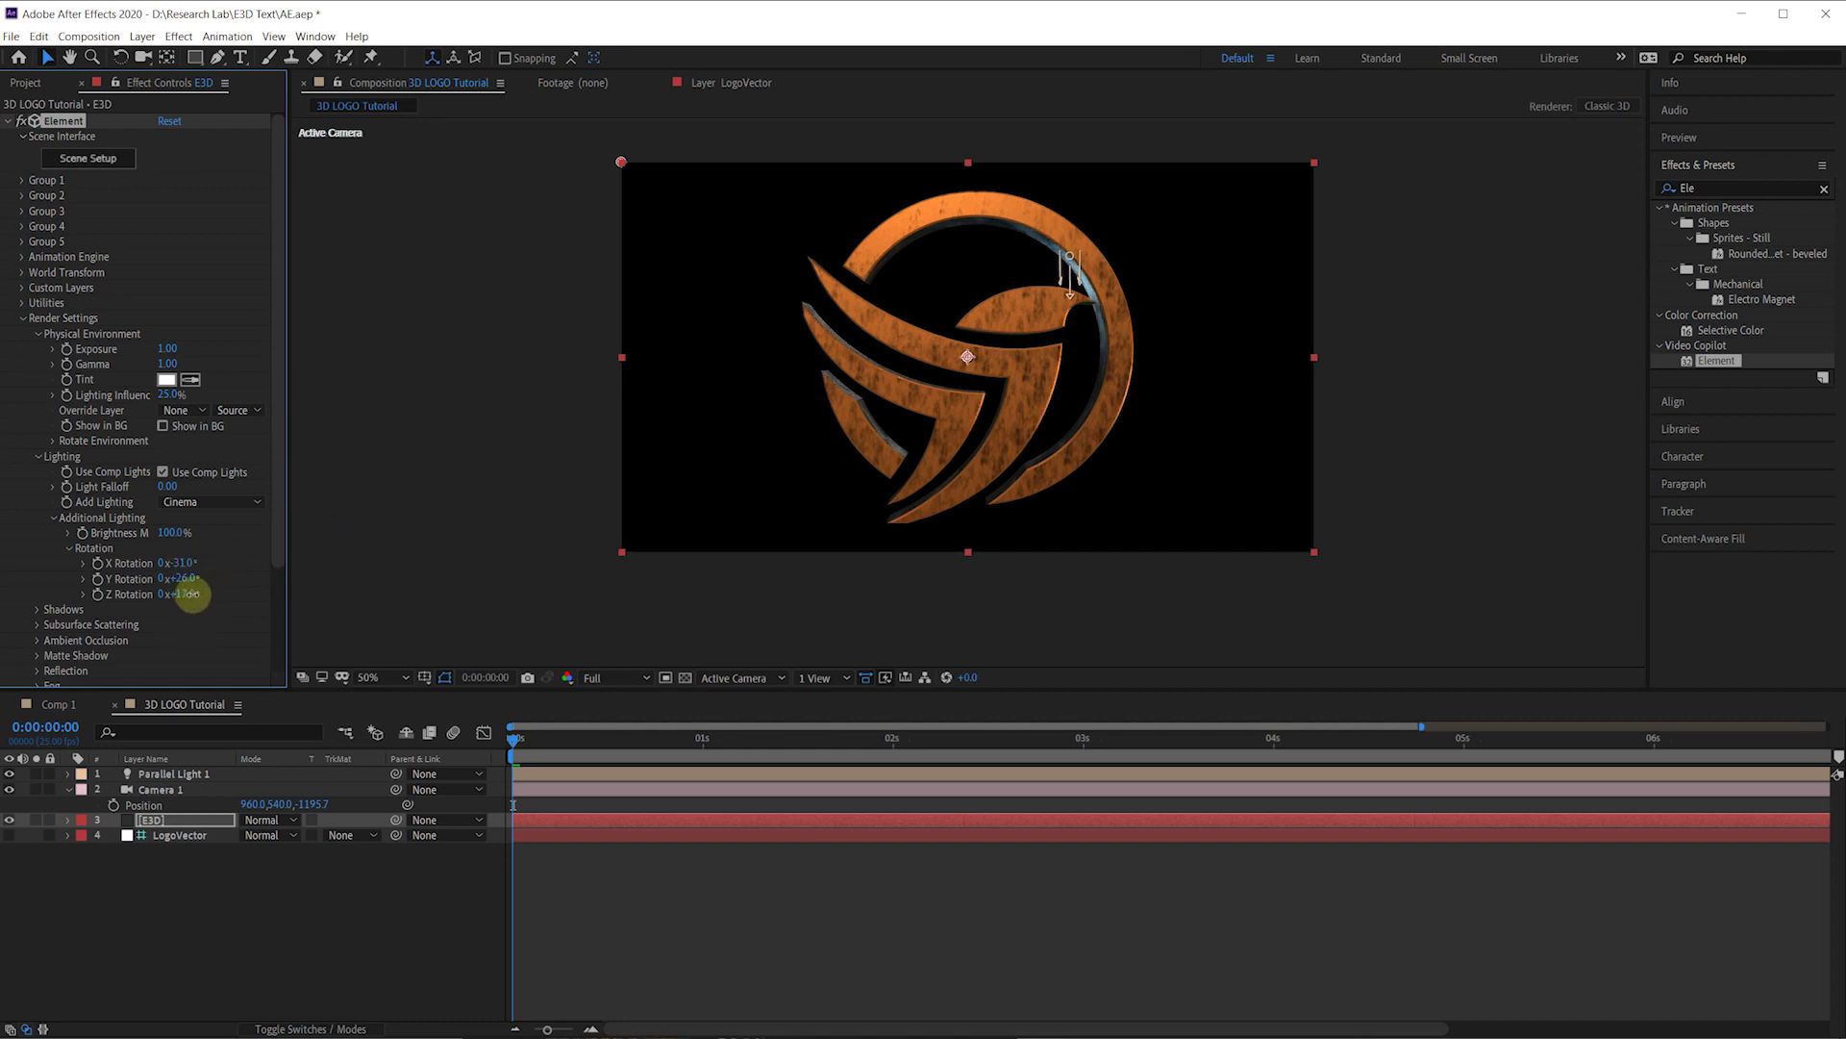
Step: Turn Use Comp Lights off and back on to compare how the parallel light affects the logo
left_click(205, 501)
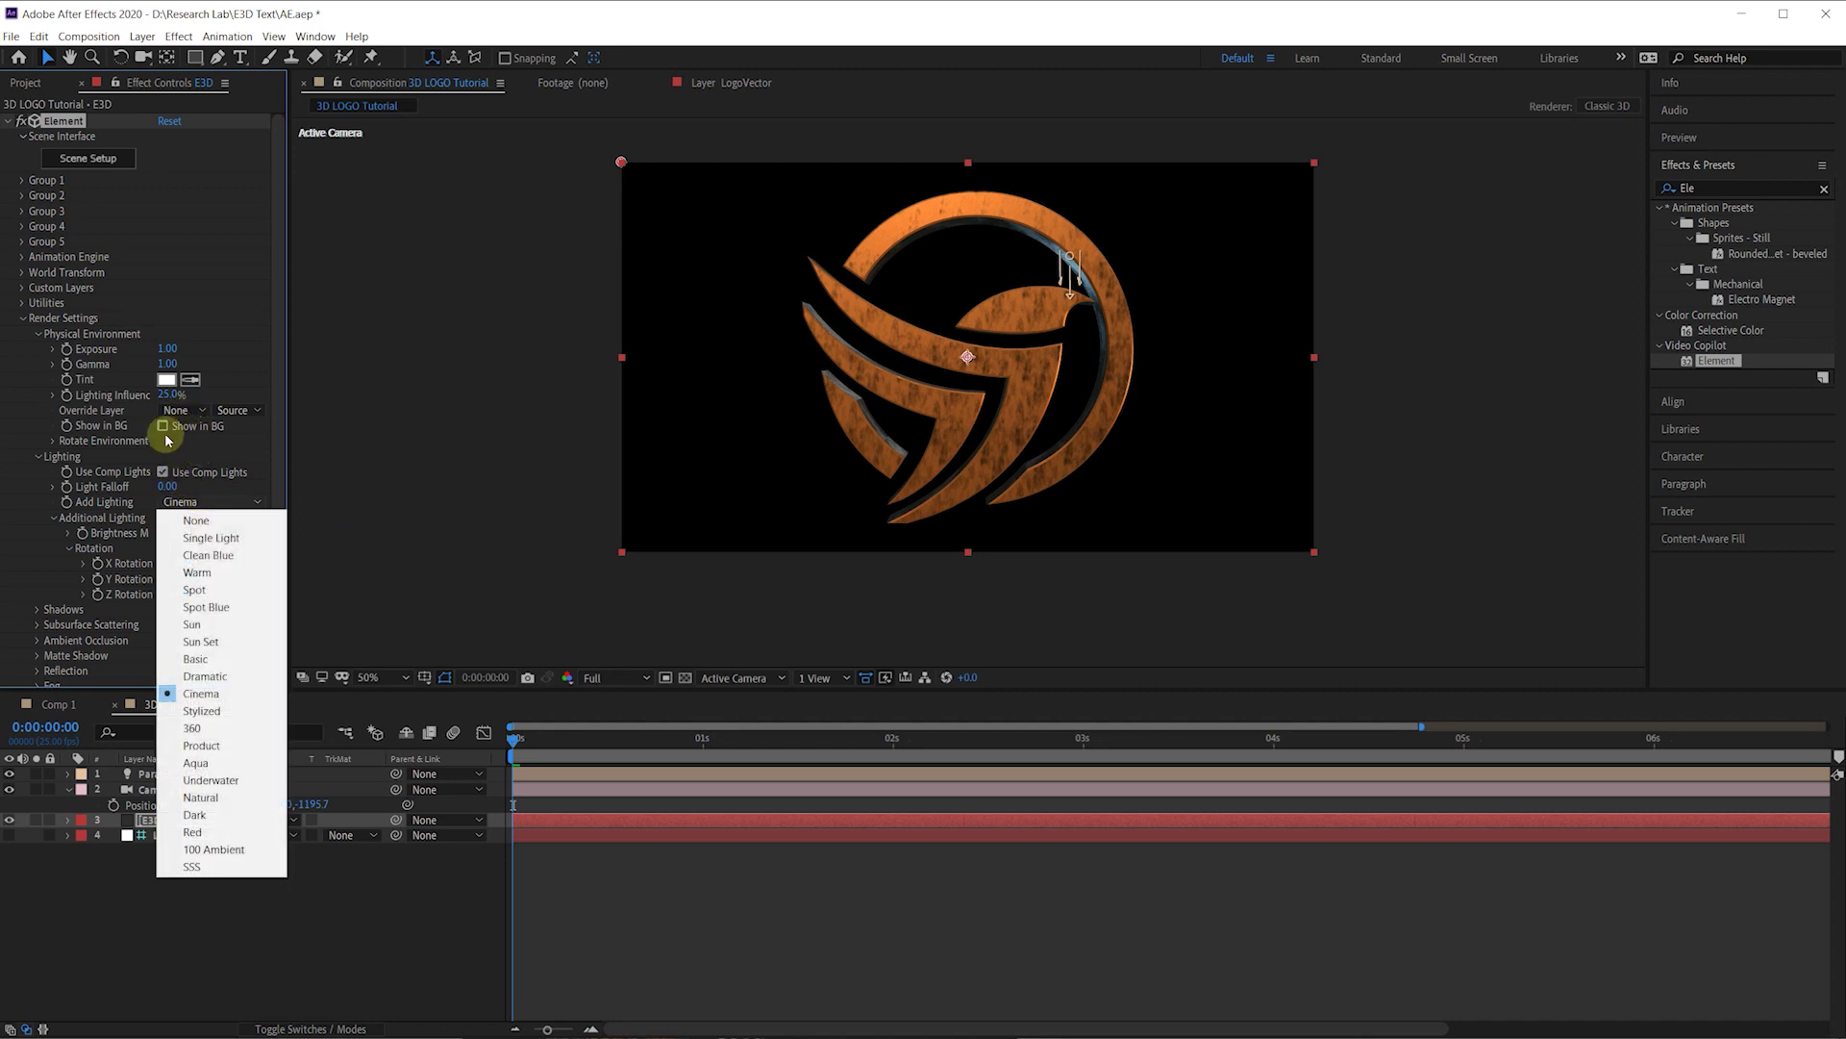
left_click(164, 469)
left_click(164, 472)
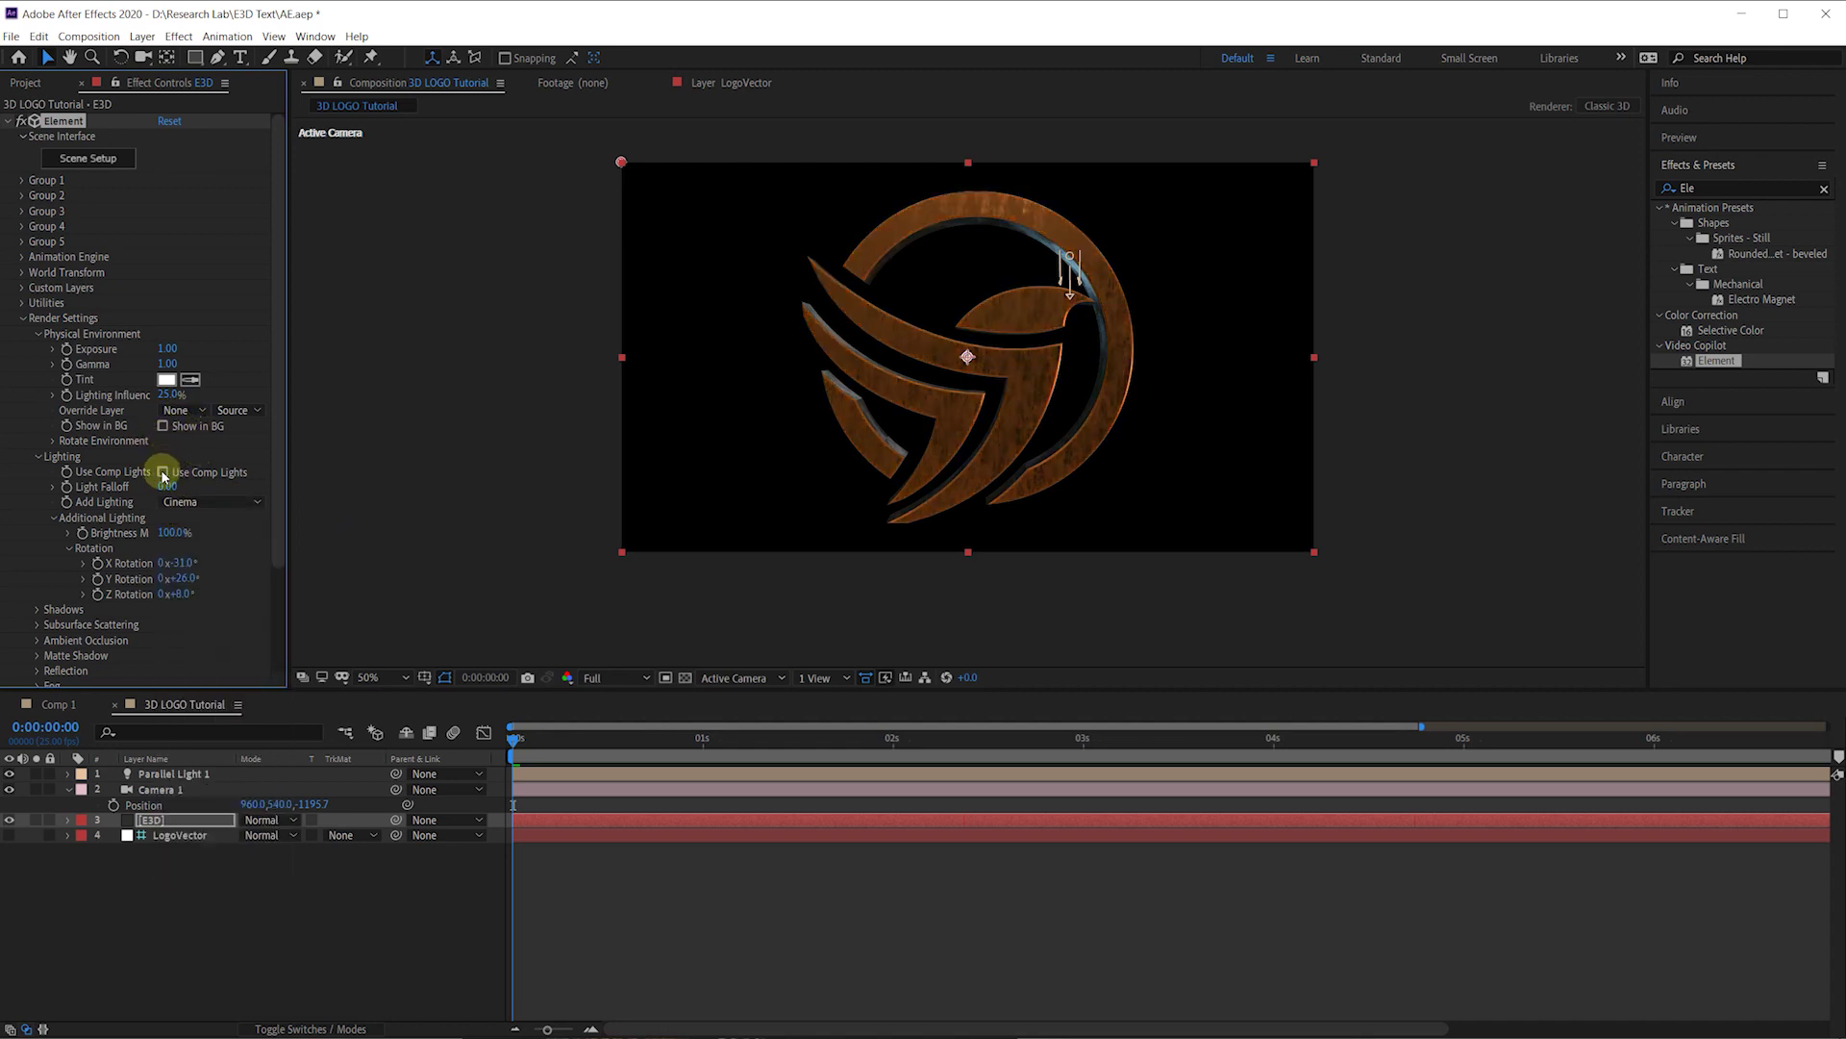
left_click(163, 472)
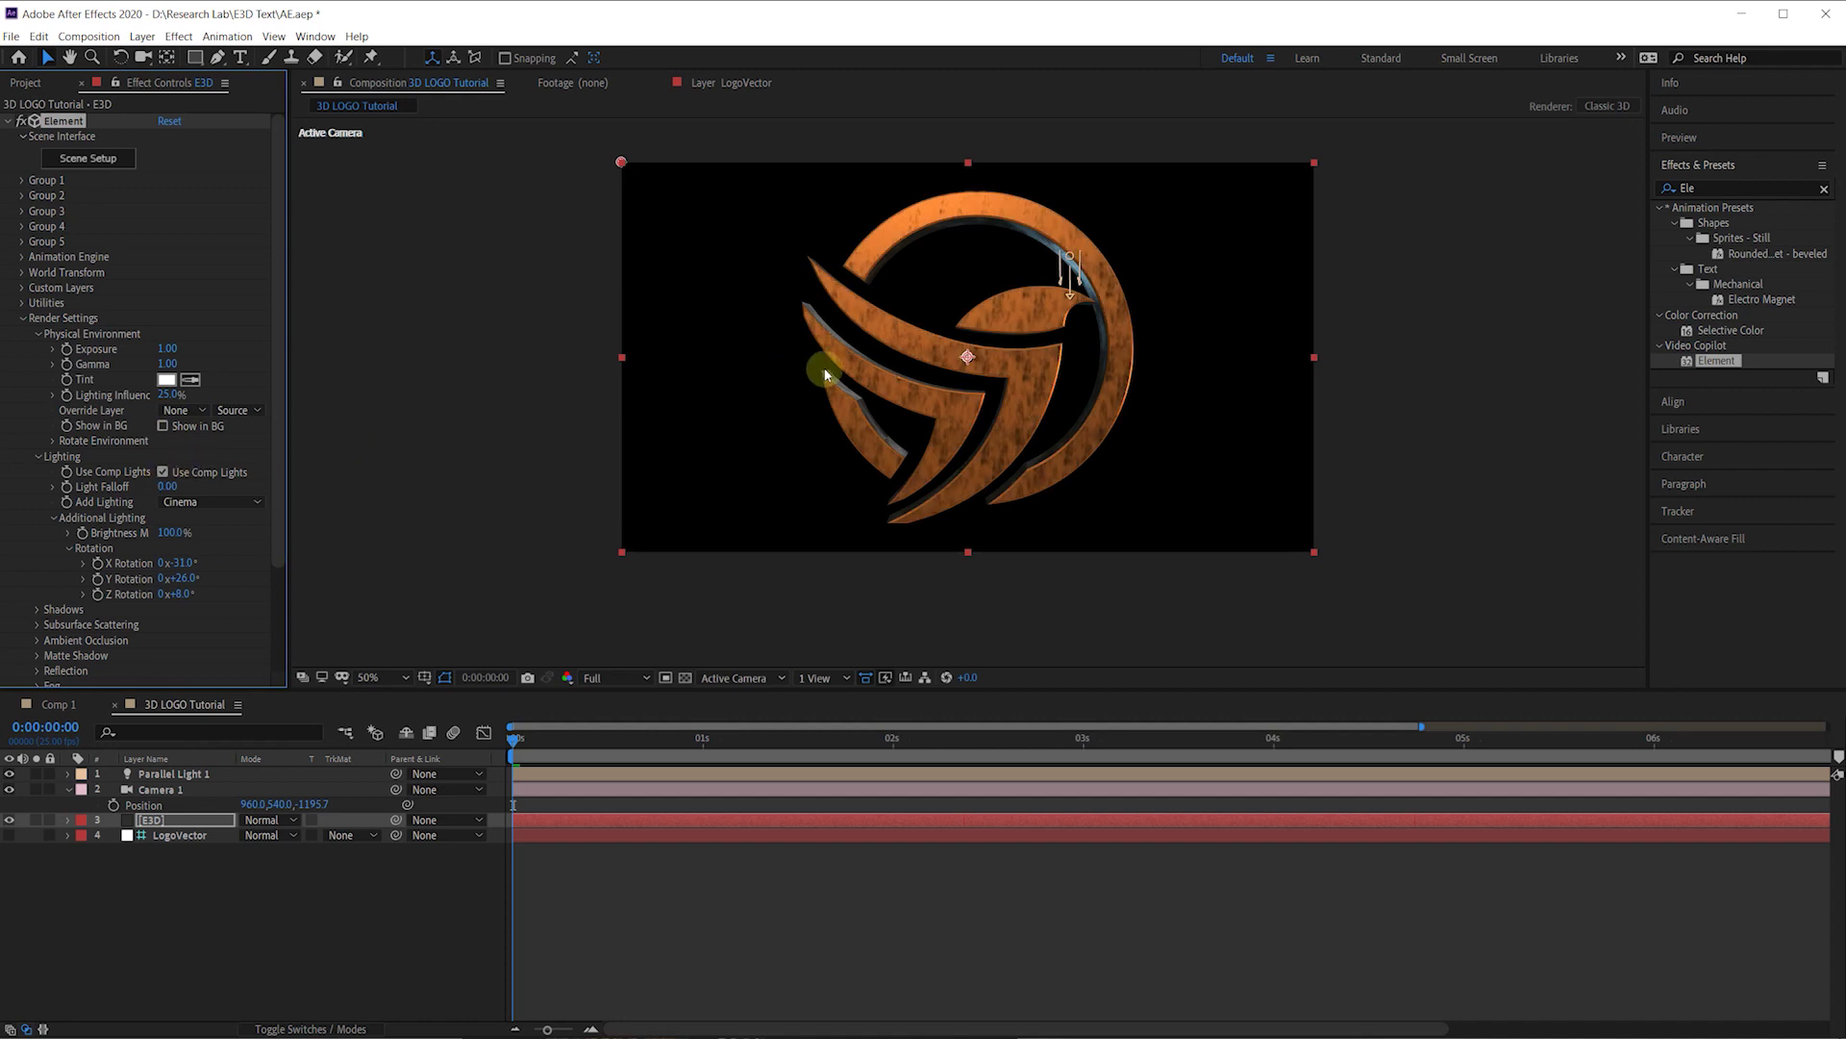
scroll(824, 367, "up", 2)
scroll(824, 370, "down", 2)
Step: Enable Element's Animation Engine on the E3D layer with the Uniform animation type and keyframe Animation at 0% on the first frame
left_click(185, 820)
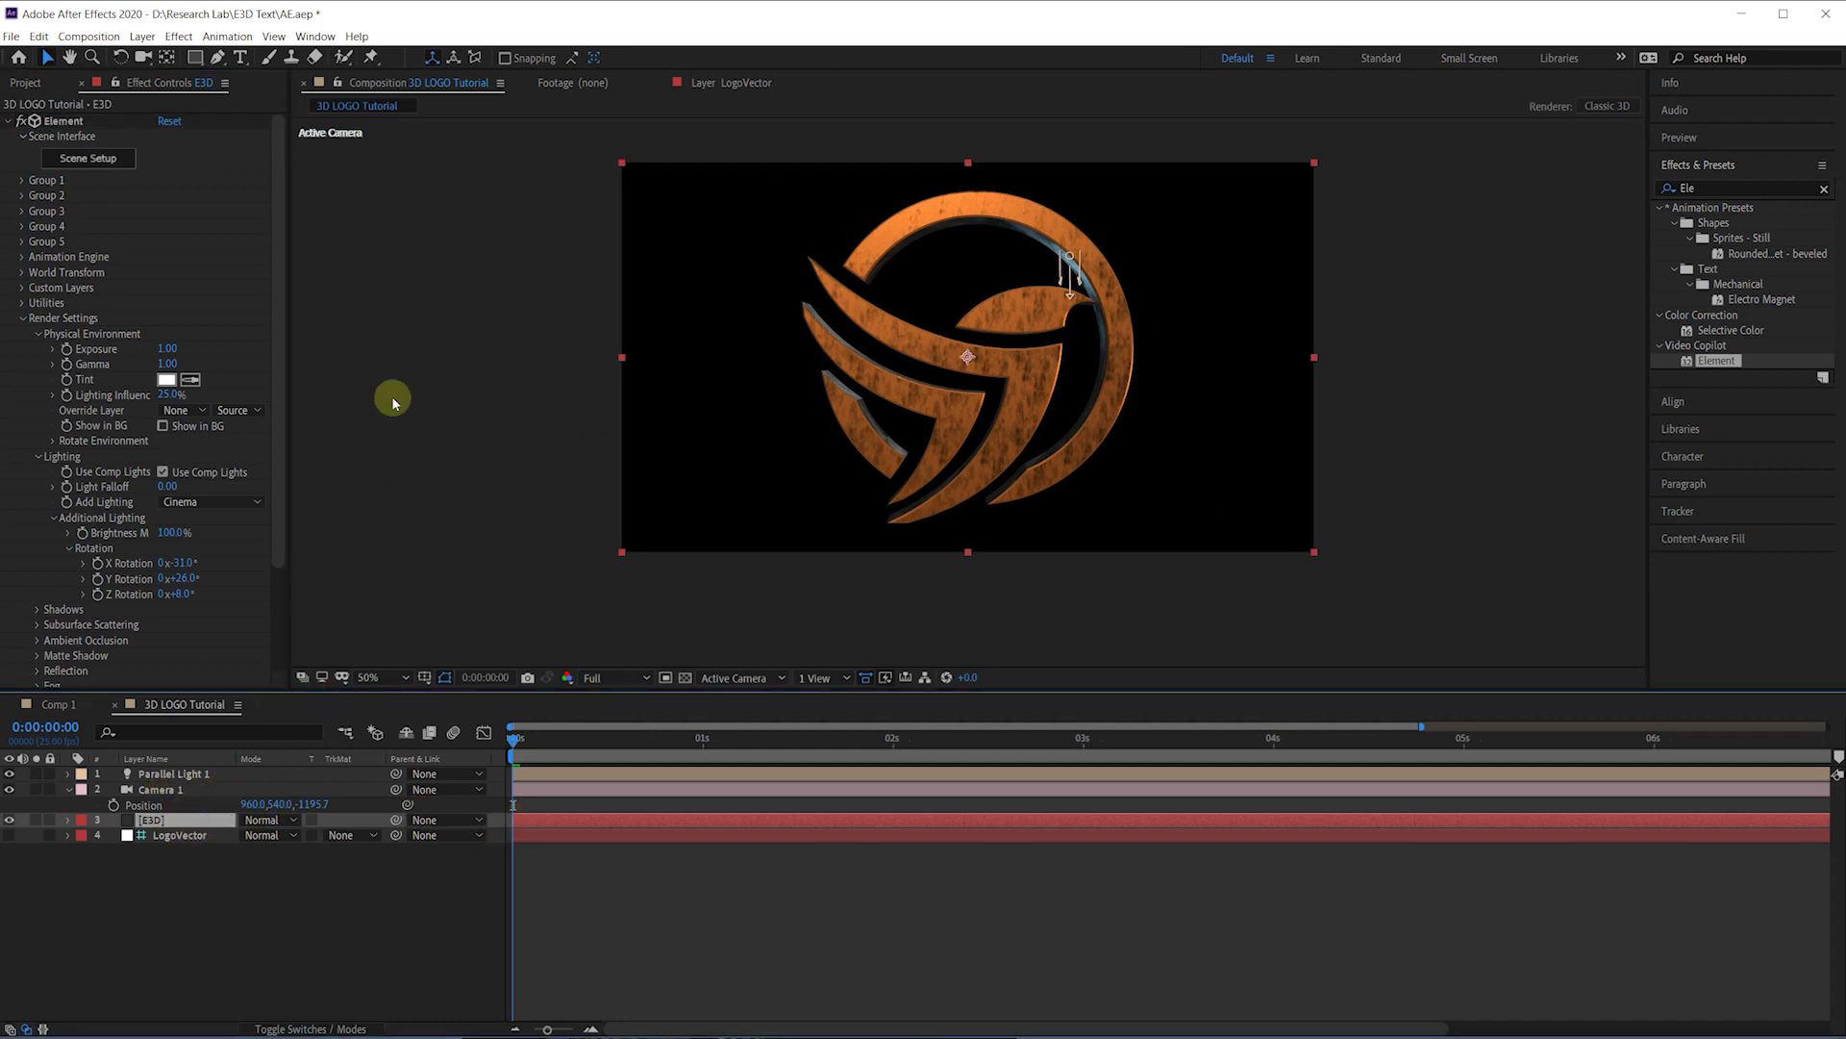
left_click(282, 223)
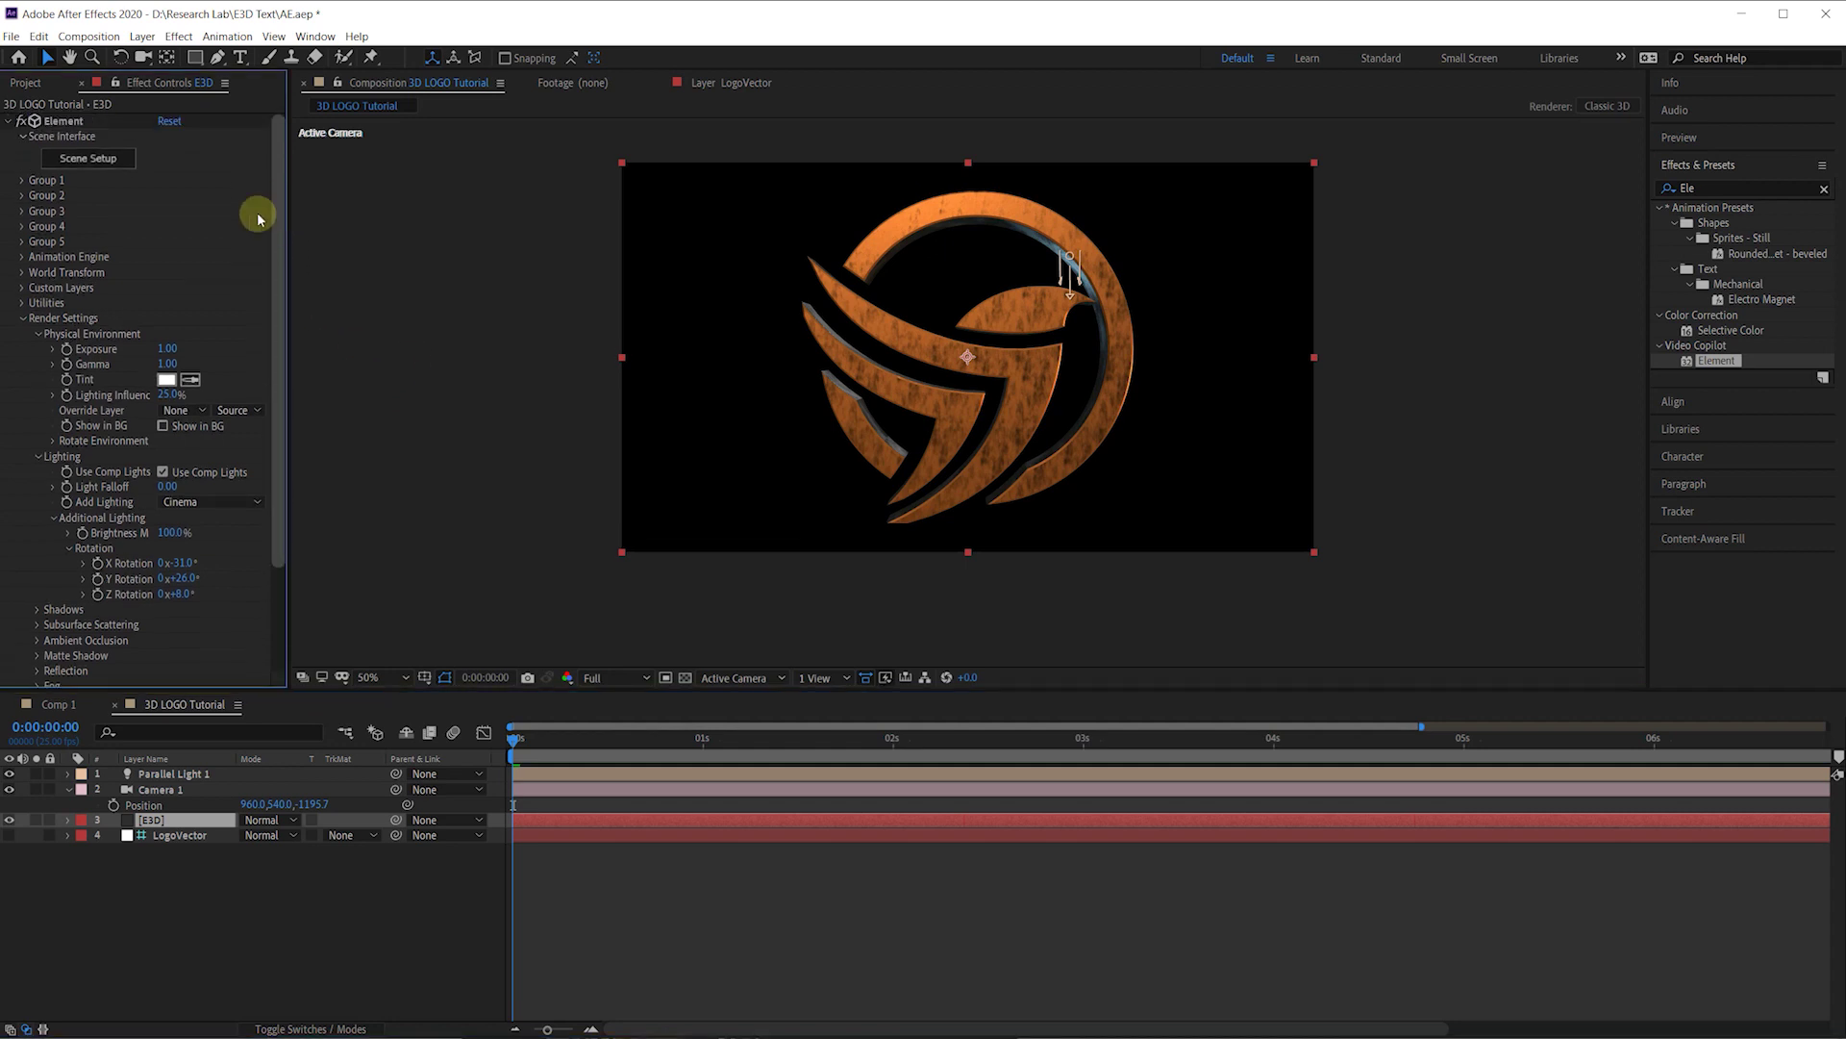
left_click(22, 318)
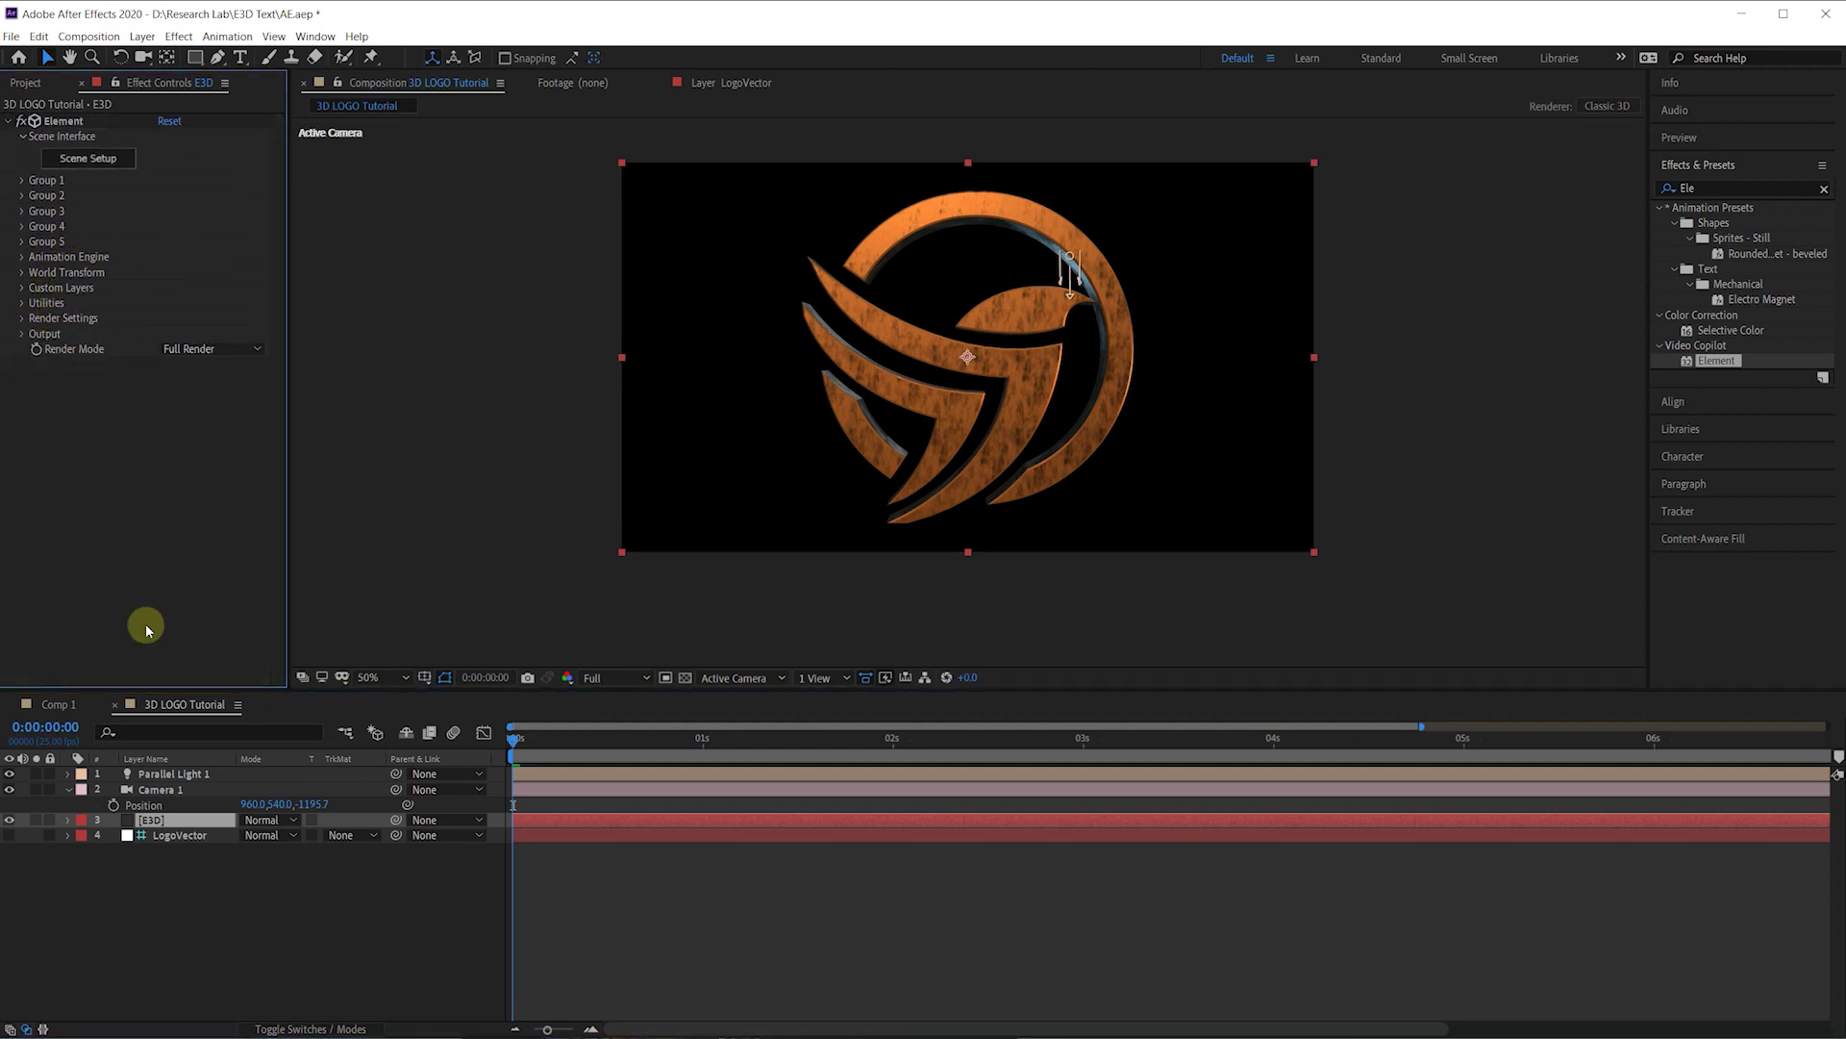
left_click(23, 258)
left_click(163, 273)
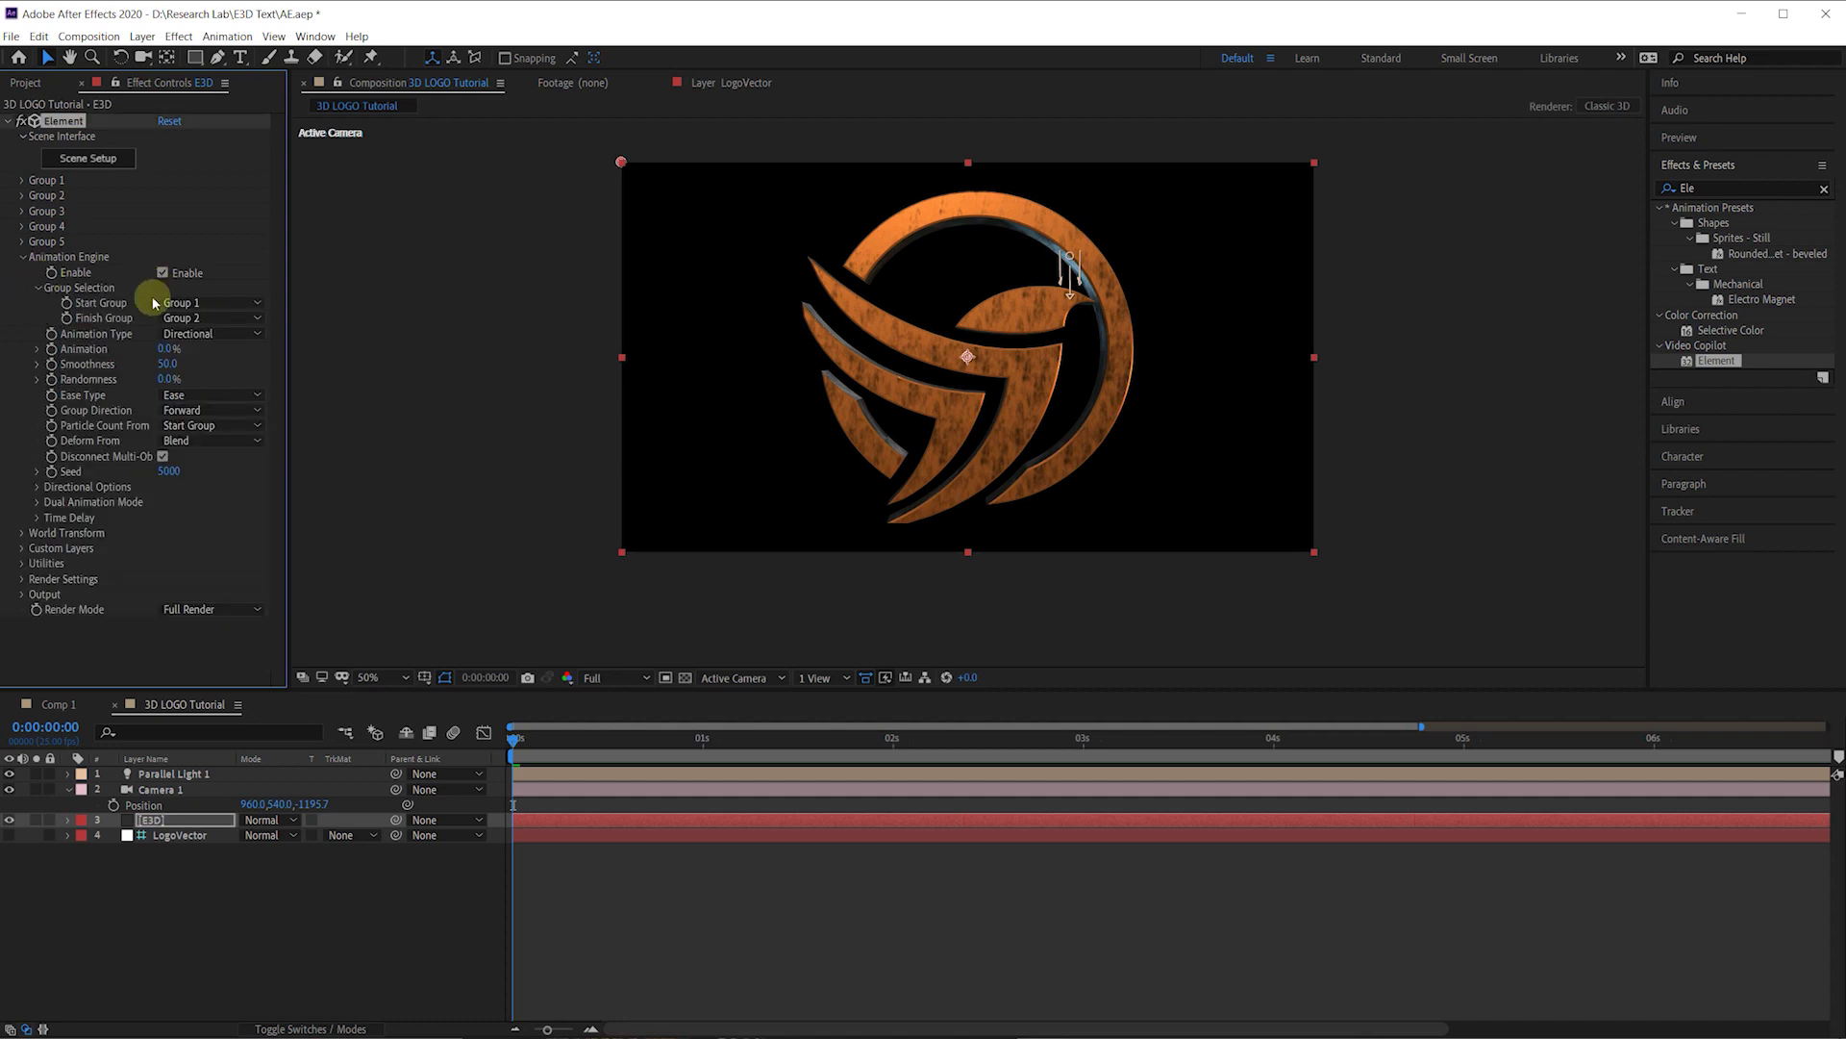
left_click(188, 335)
left_click(199, 351)
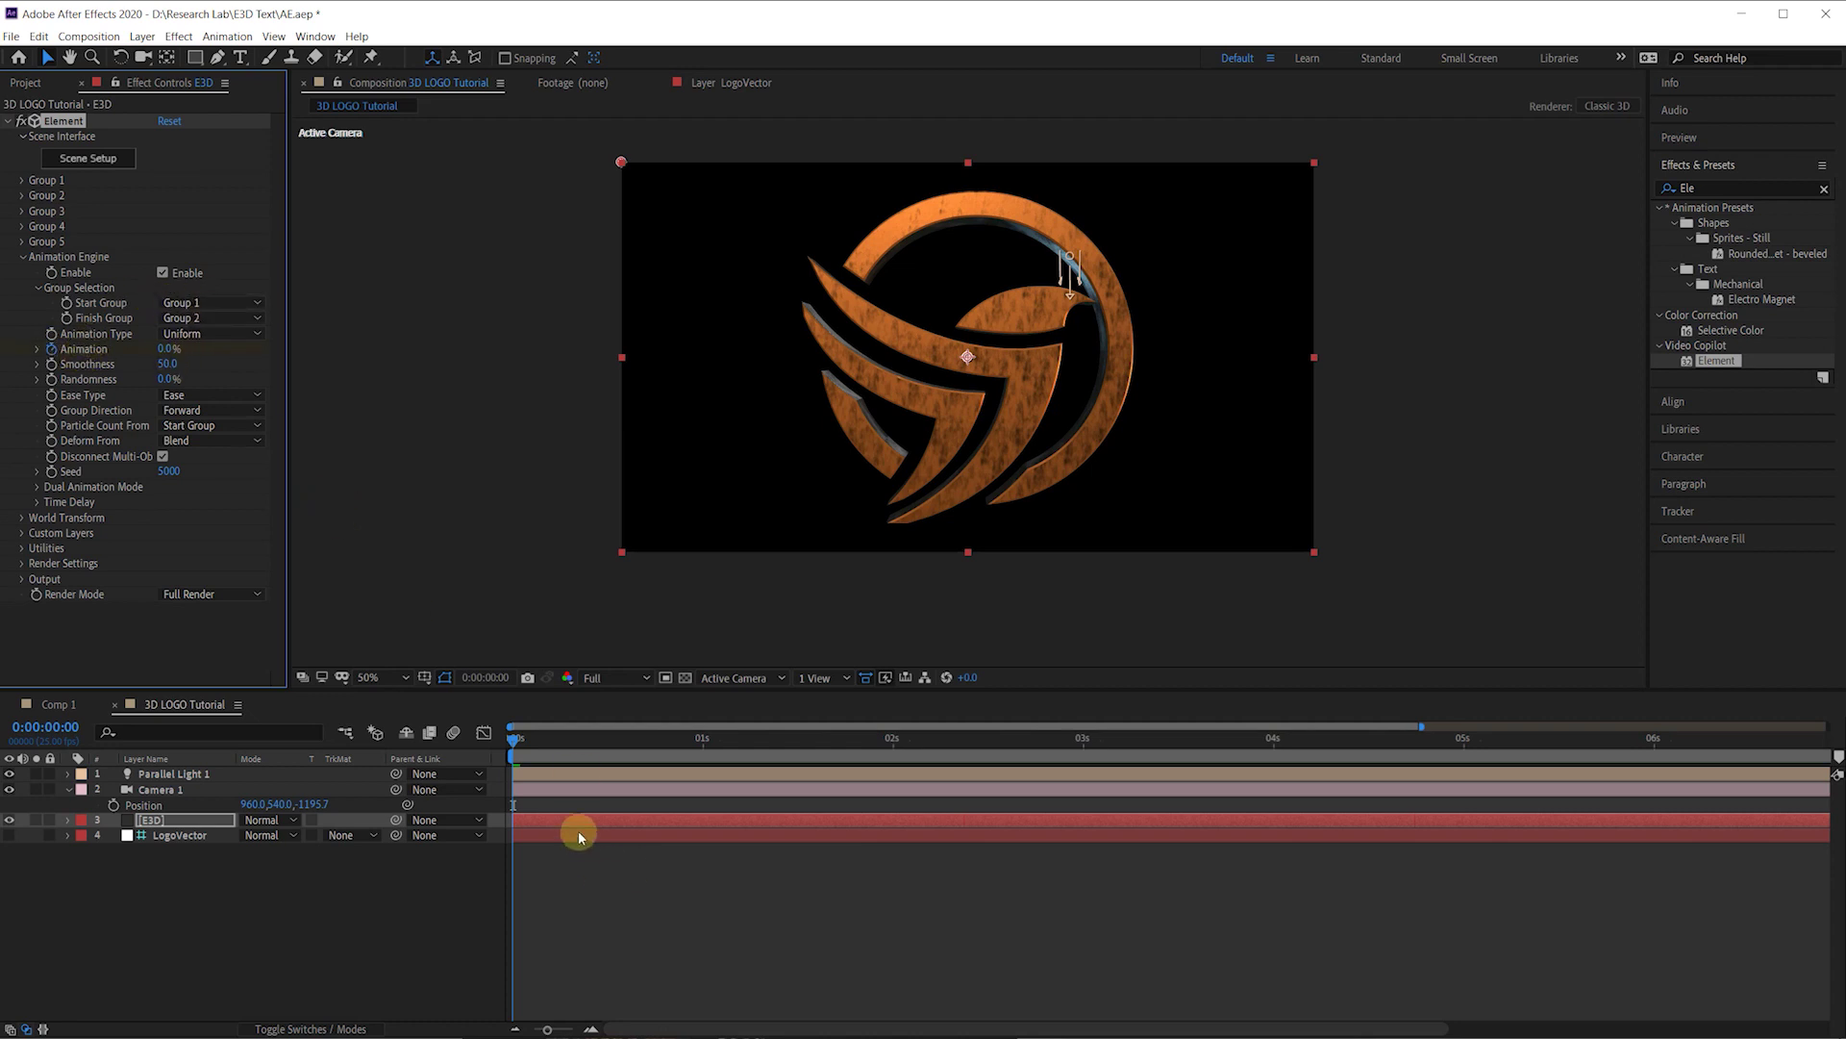
Step: Keyframe Element's Animation at 100% at 0:00:05:00 and scrub through the transition
key("u")
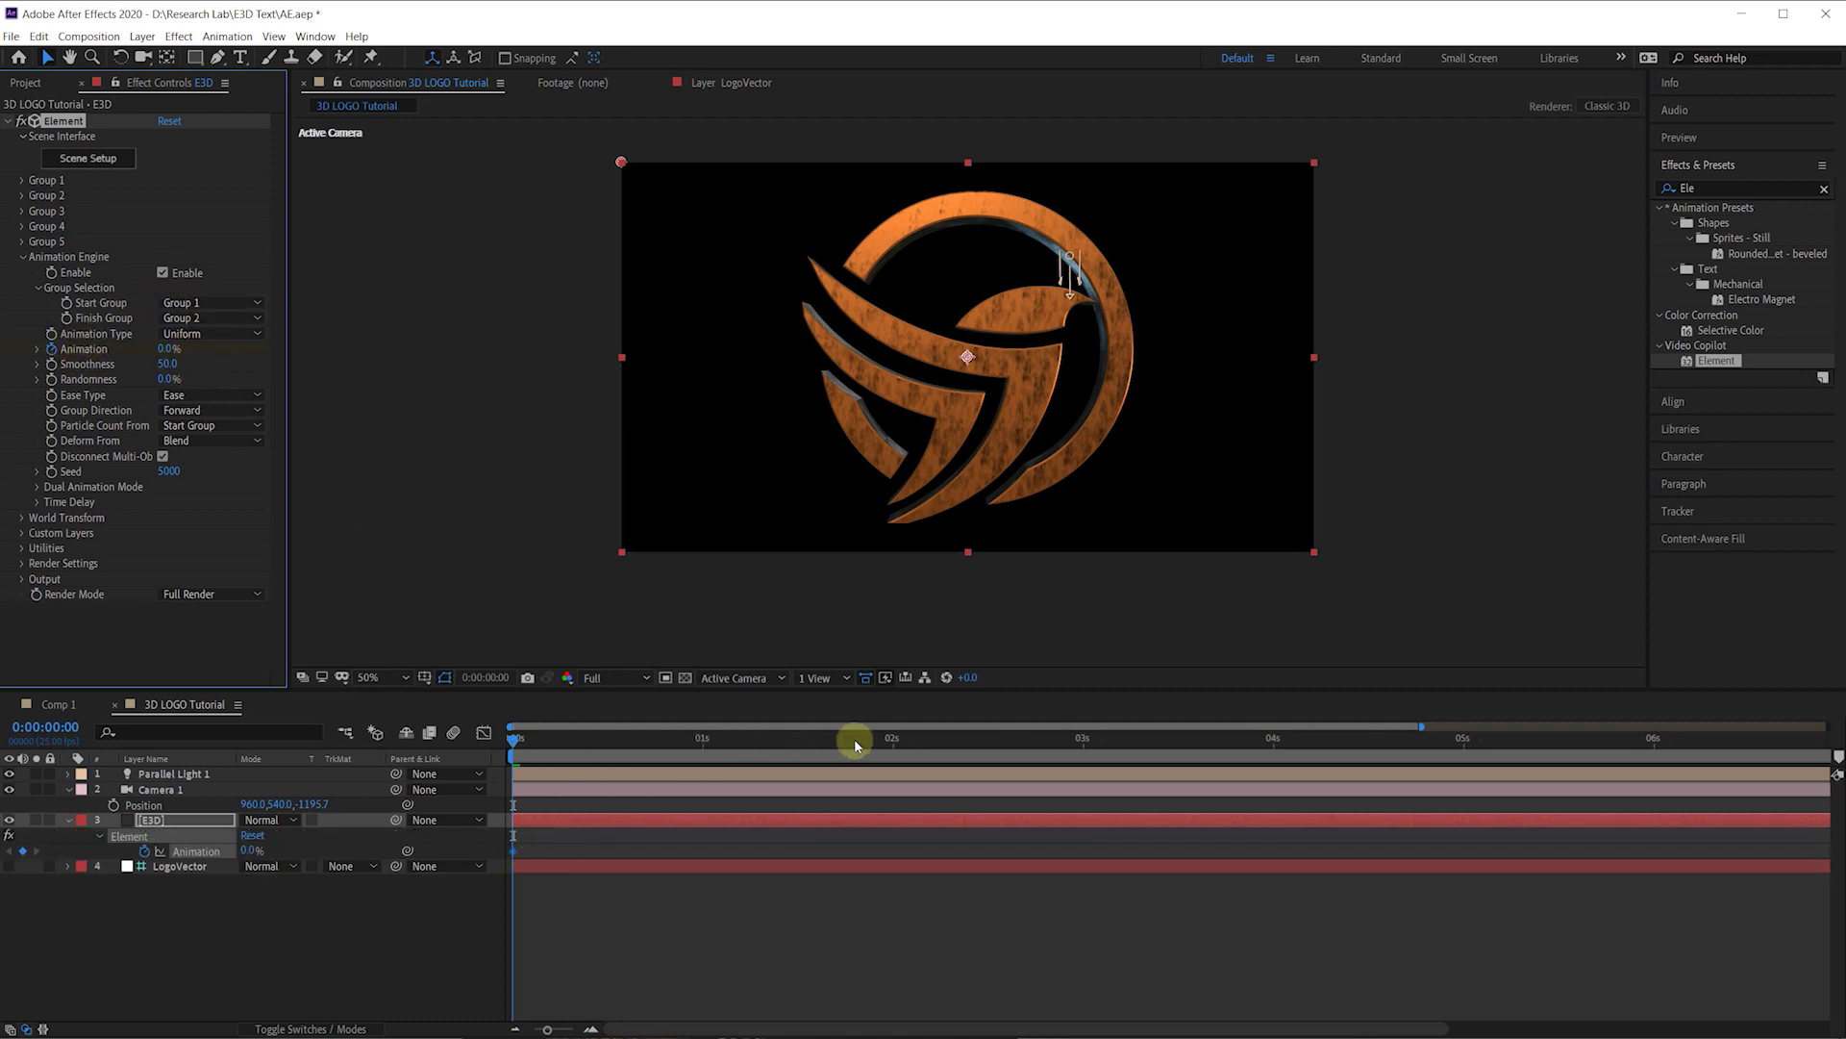
left_click_drag(854, 739, 1458, 752)
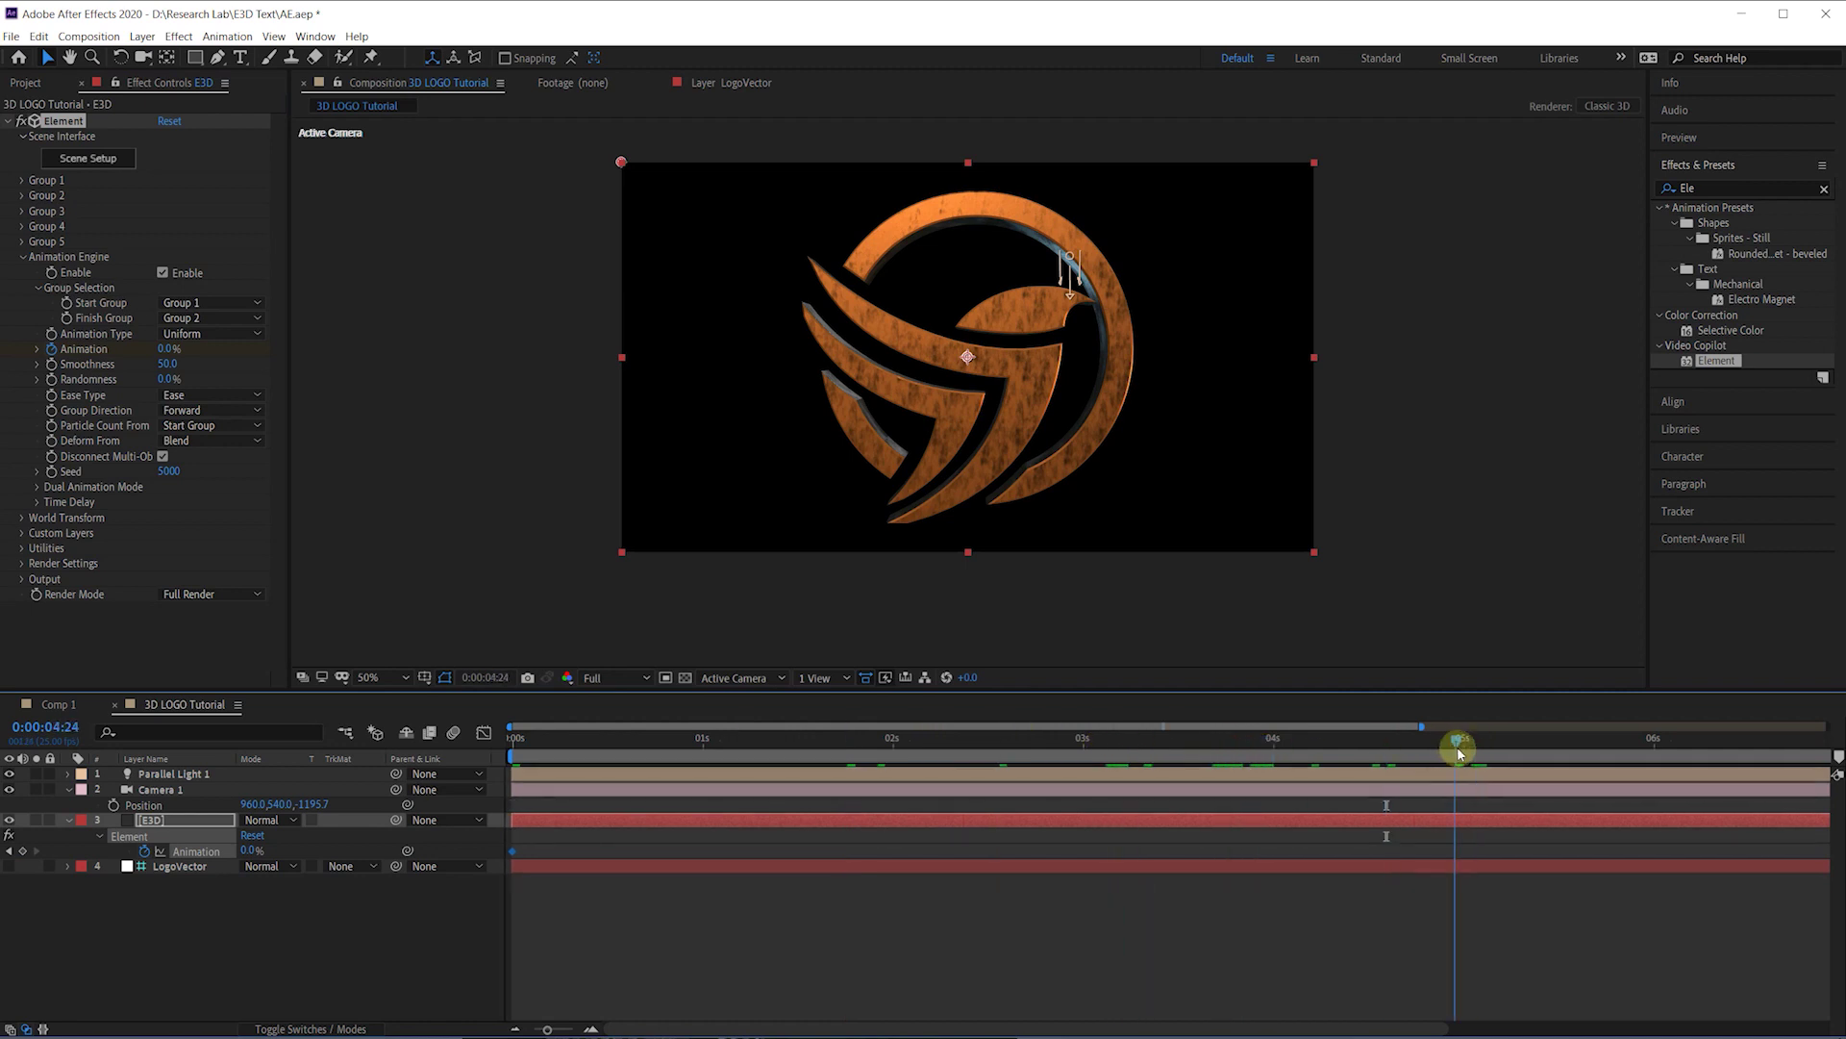
key("minus")
key("minus")
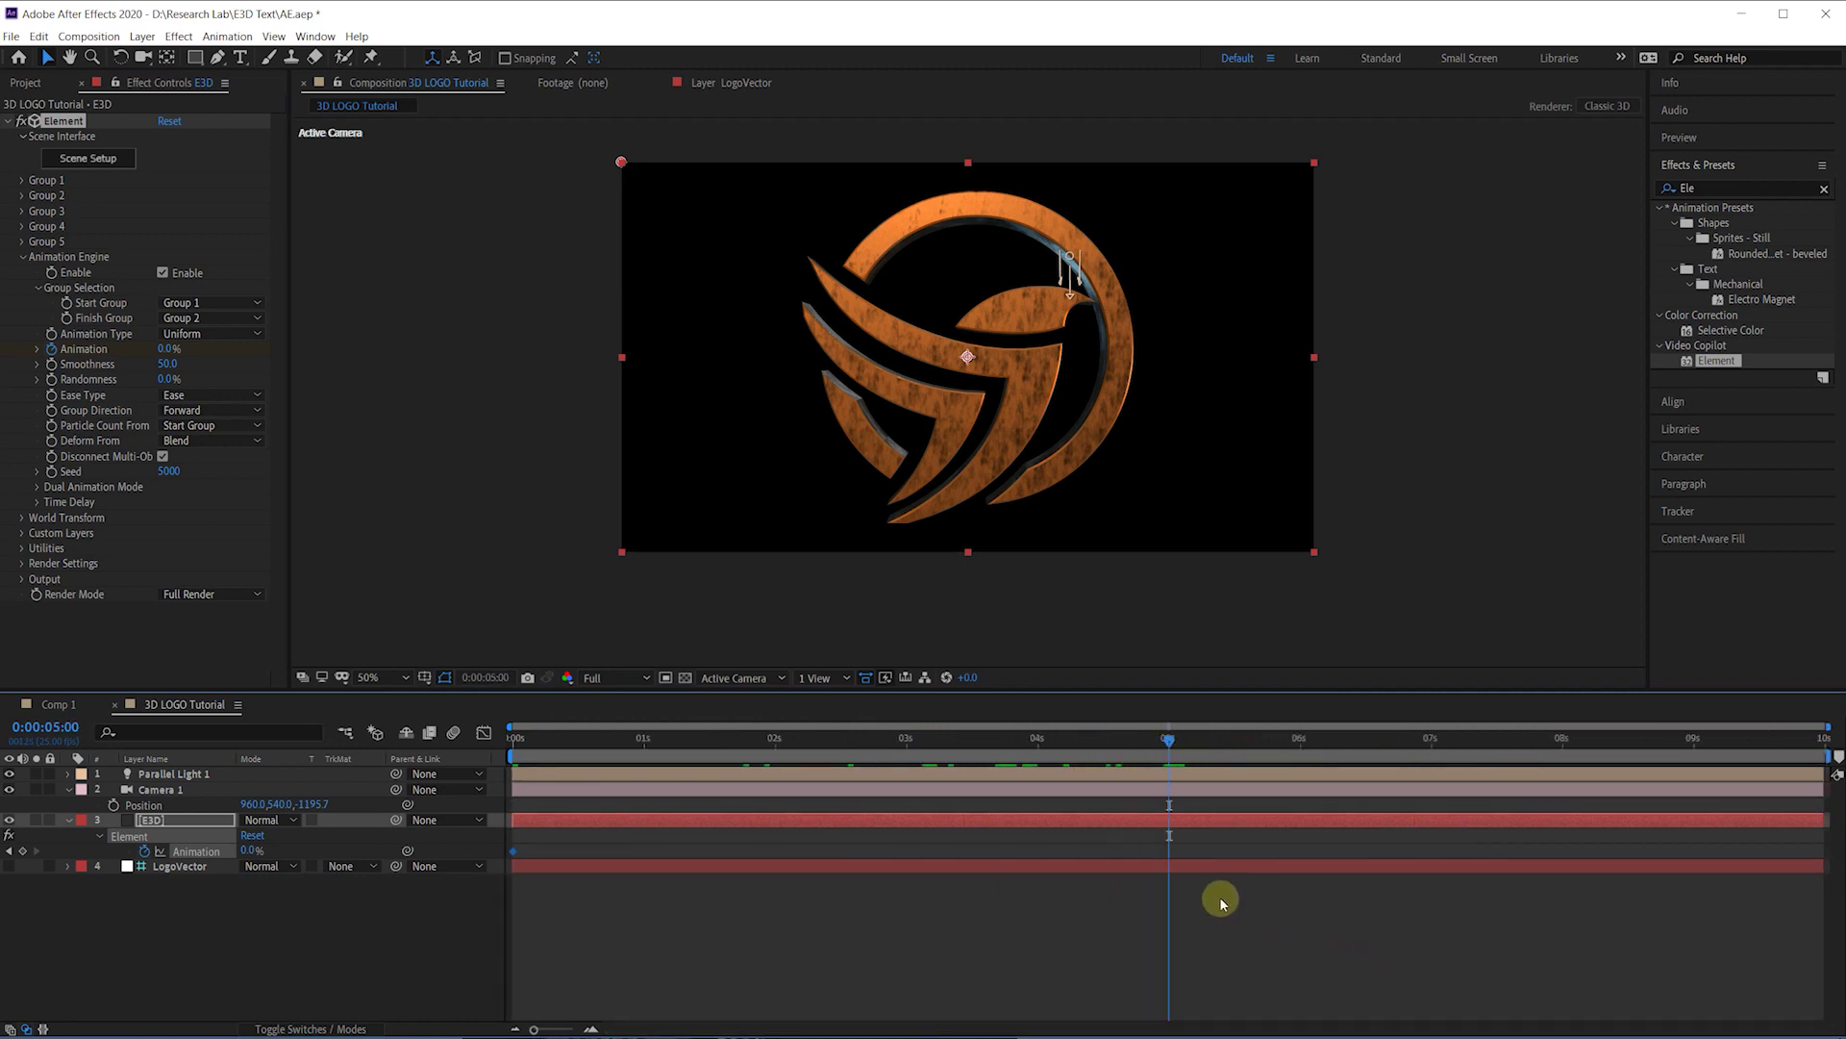
left_click(183, 346)
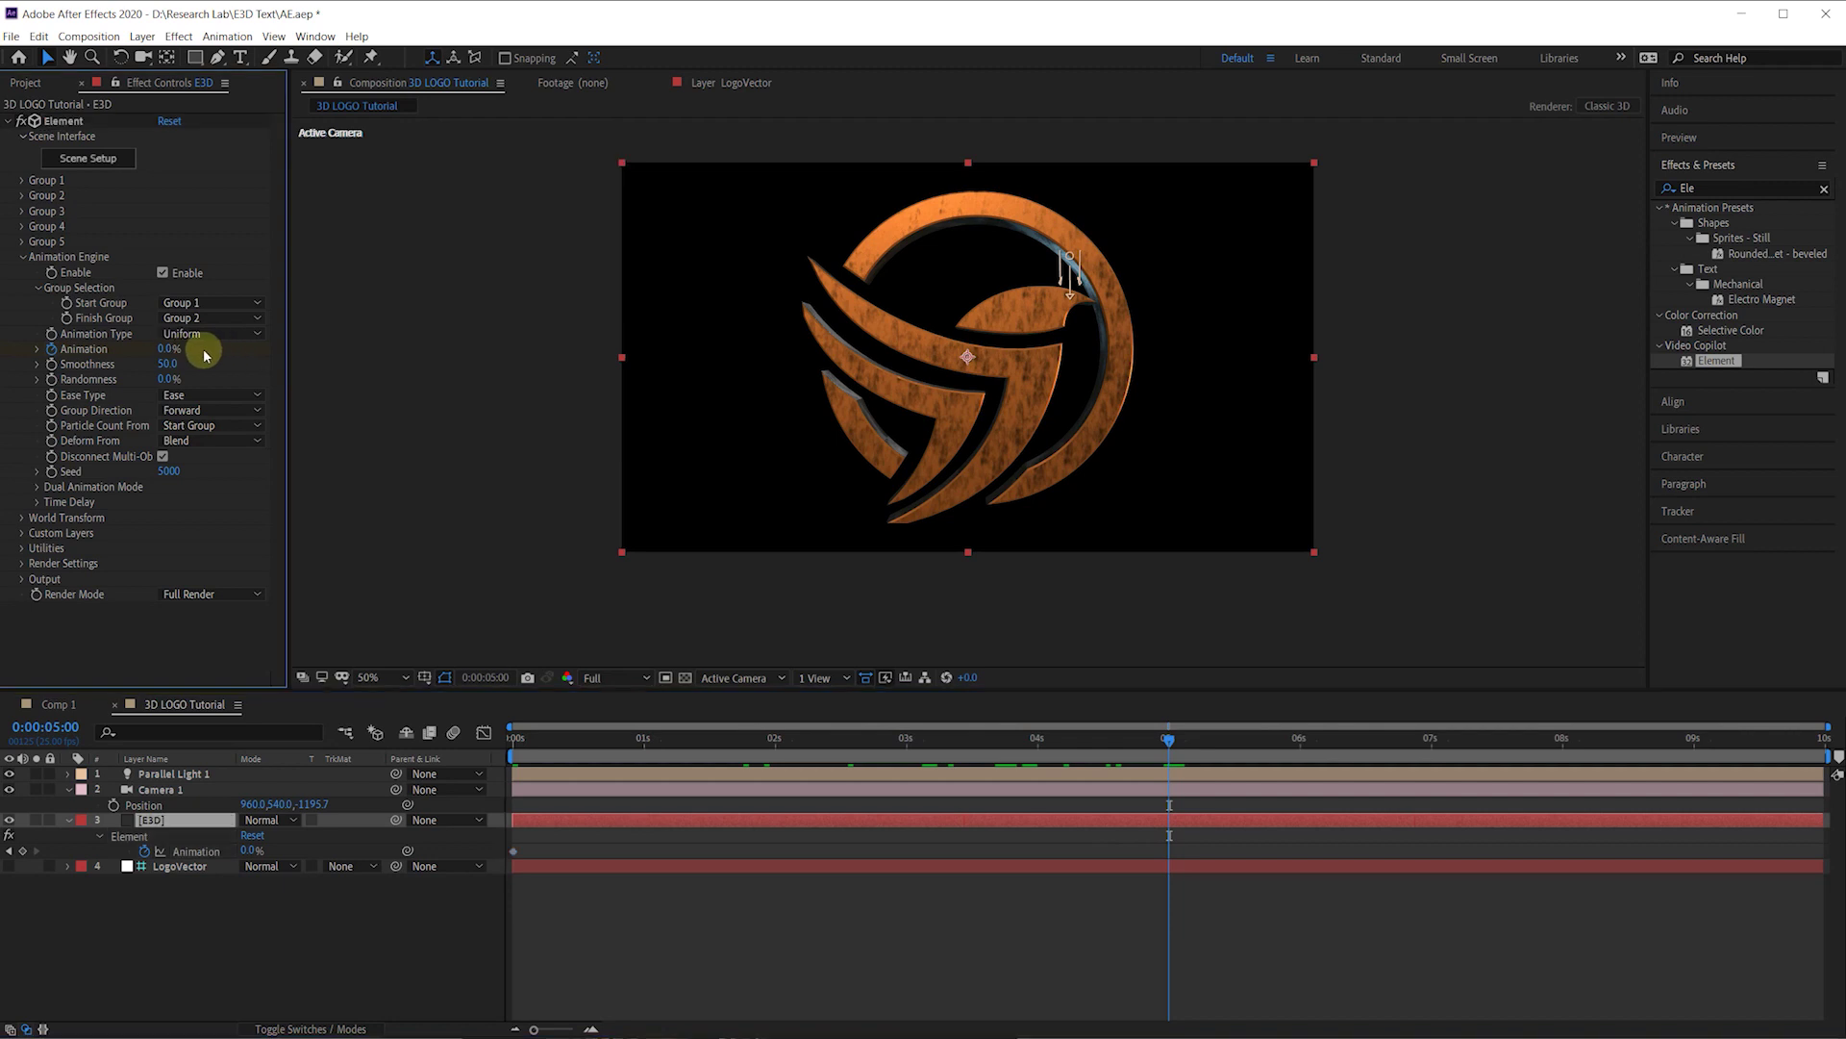
left_click_drag(183, 348, 577, 350)
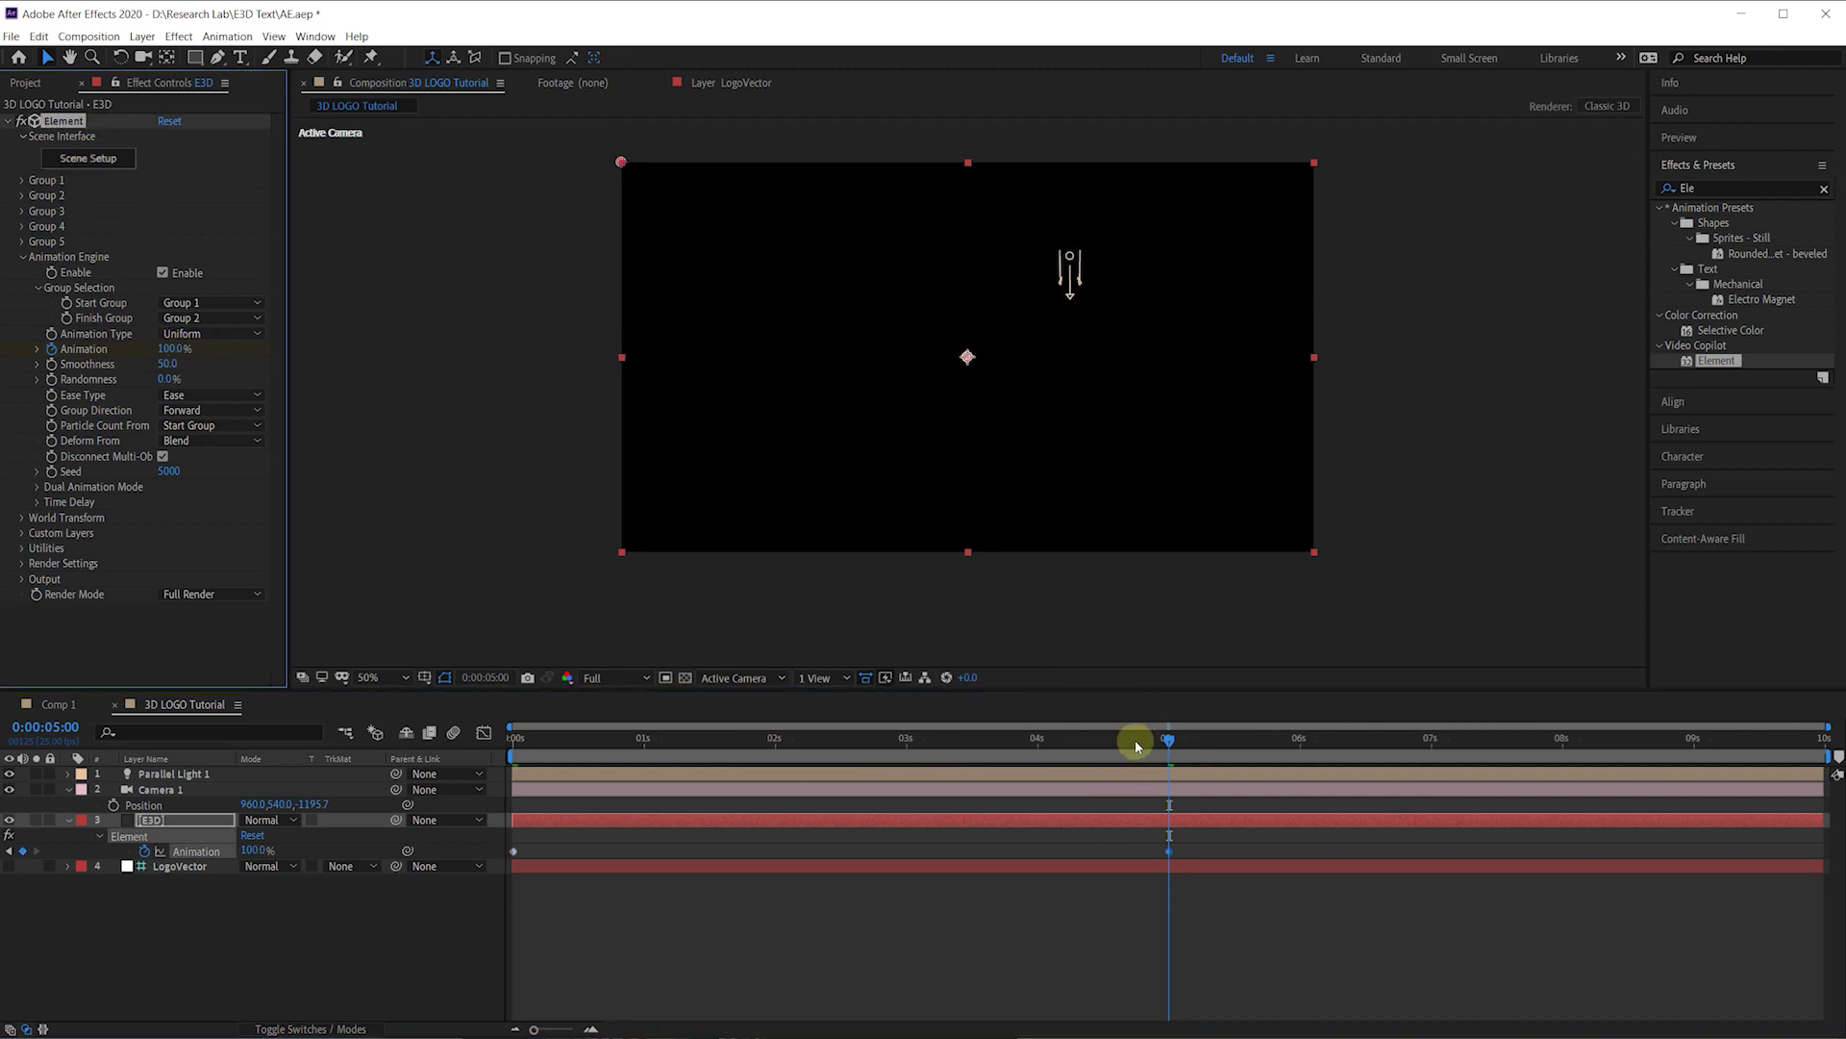
left_click_drag(1135, 747, 895, 737)
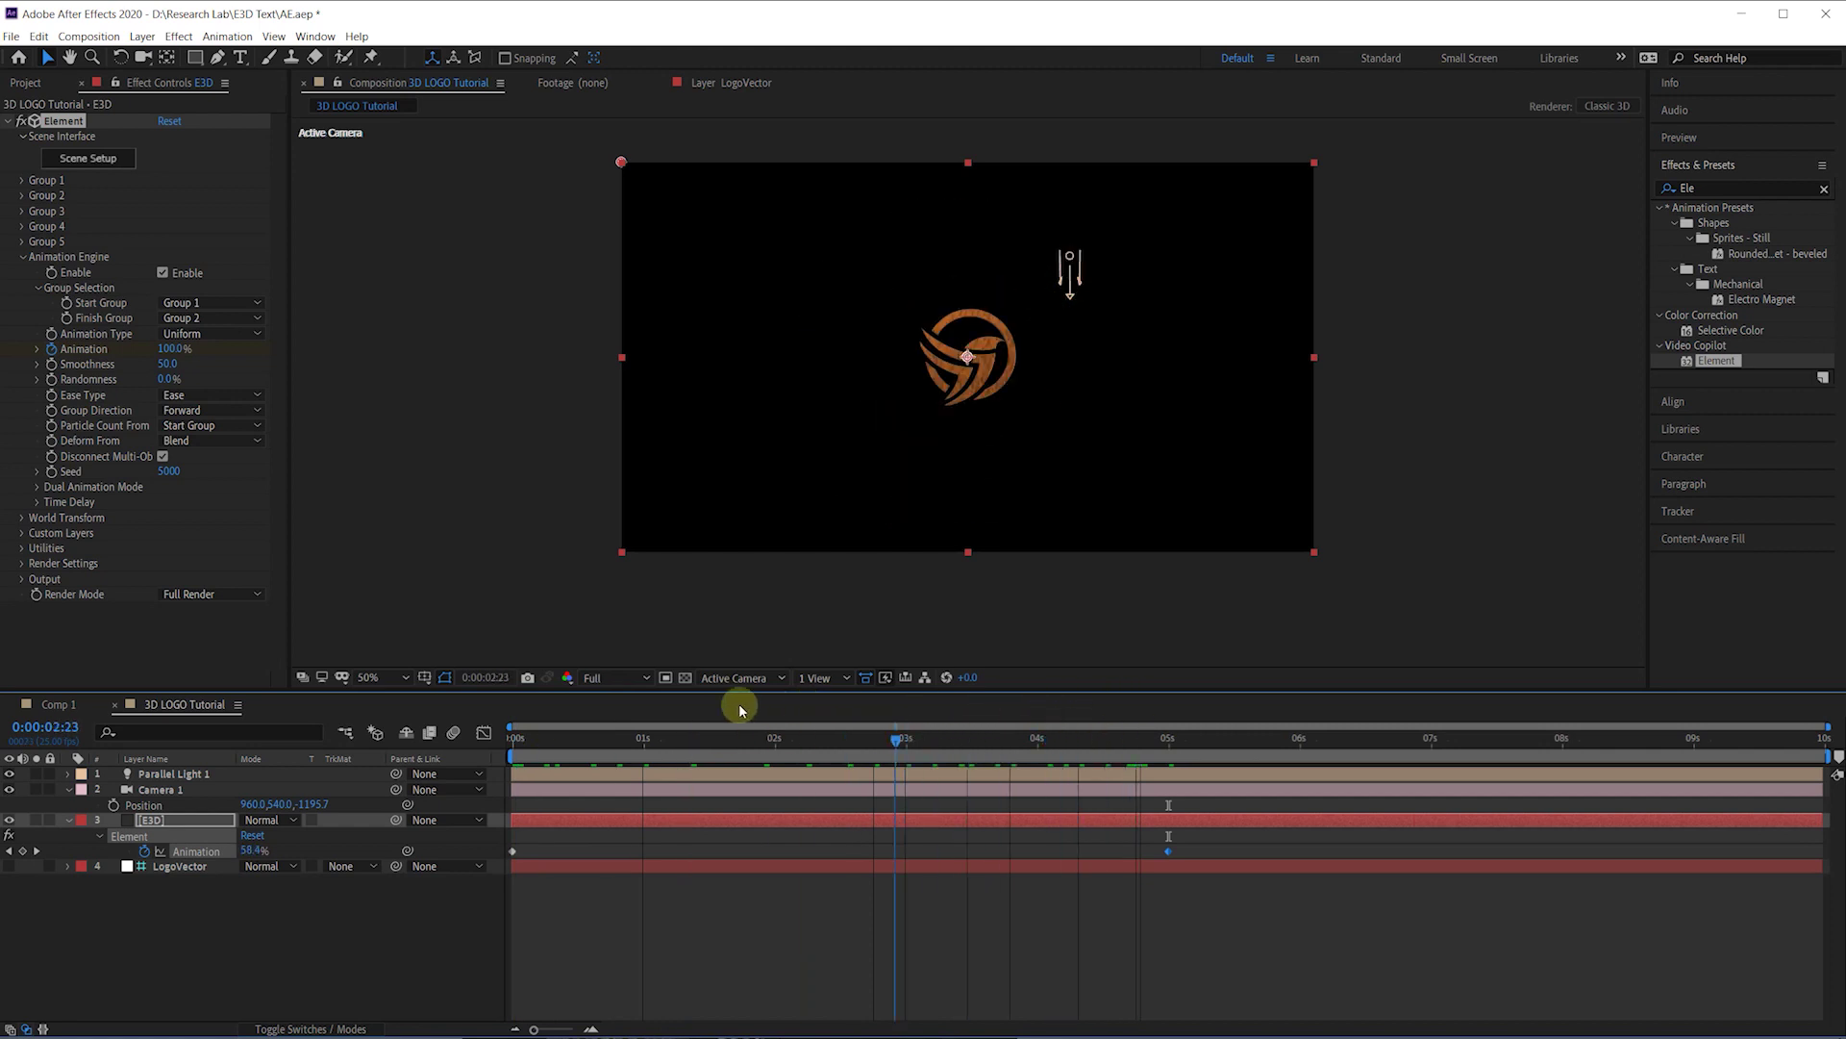
mouse_move(741, 709)
left_mouse_down()
mouse_move(701, 708)
mouse_move(728, 712)
left_mouse_up()
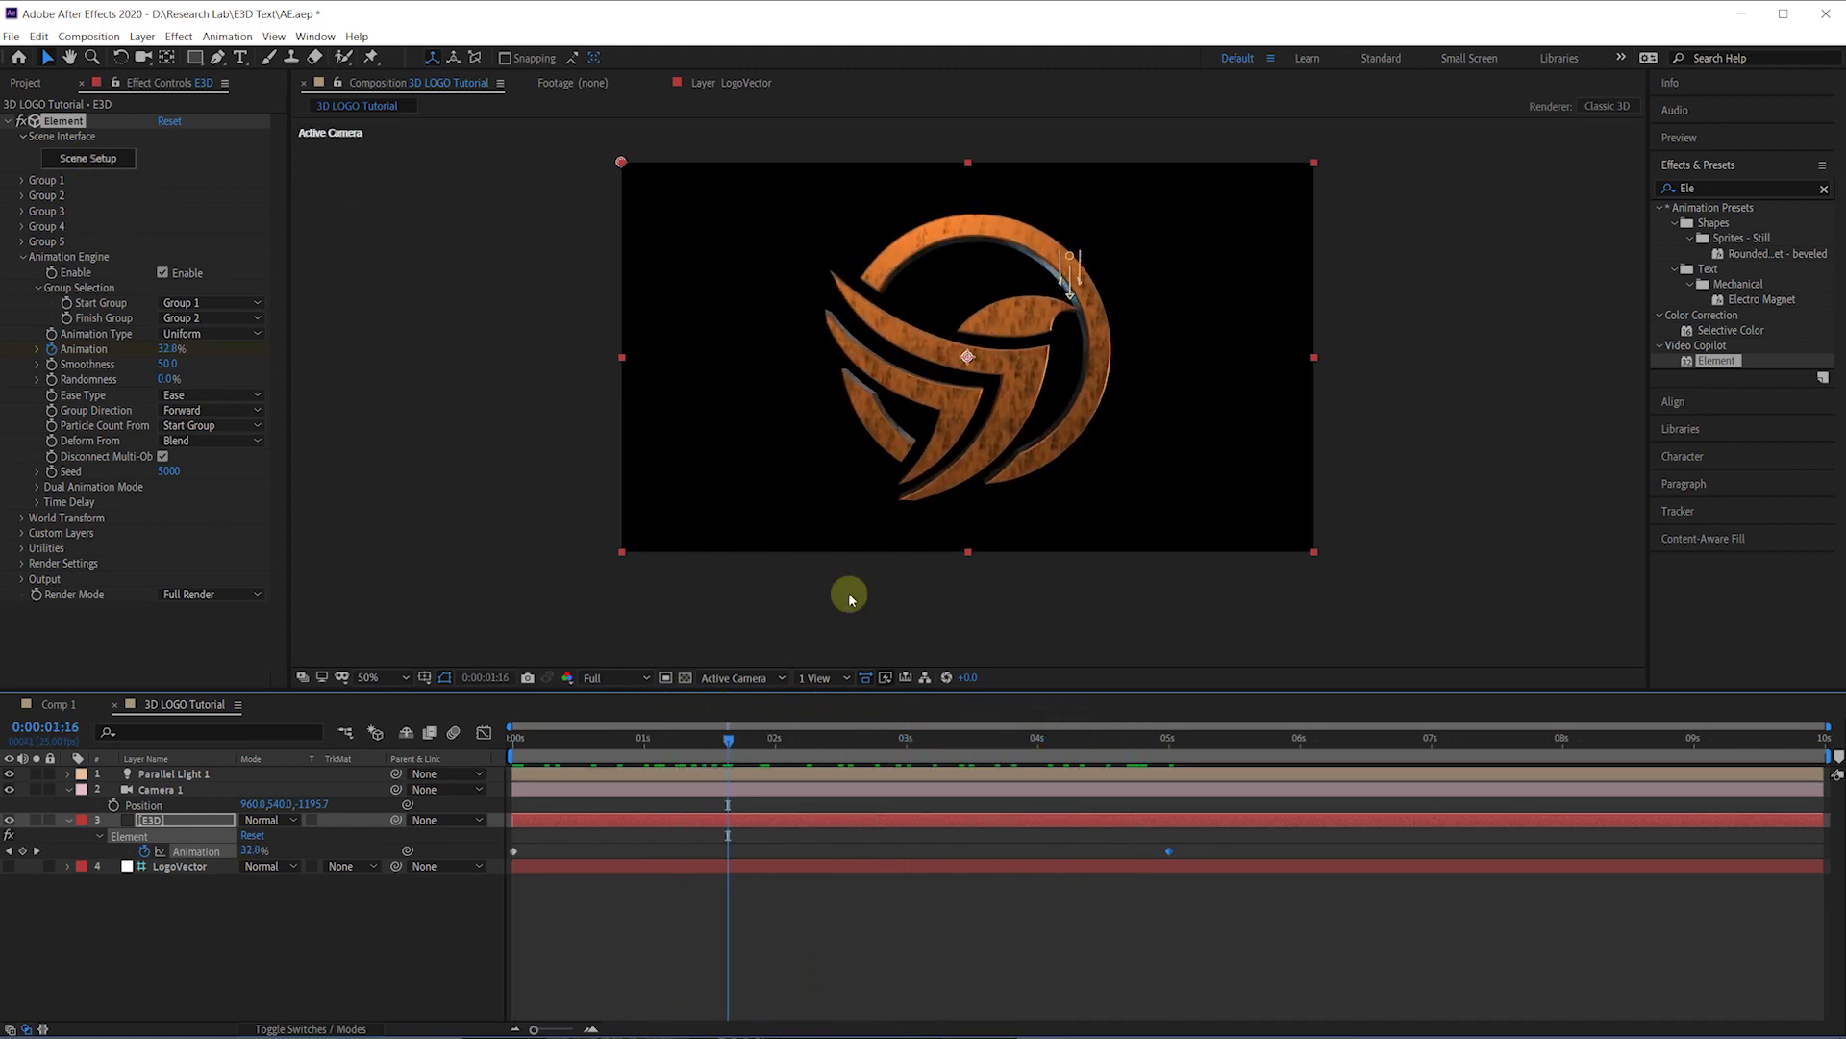
Step: In Element's Scene Setup, duplicate the whole logo group folder, assign the original to group 2 and accept the scene
left_click(111, 161)
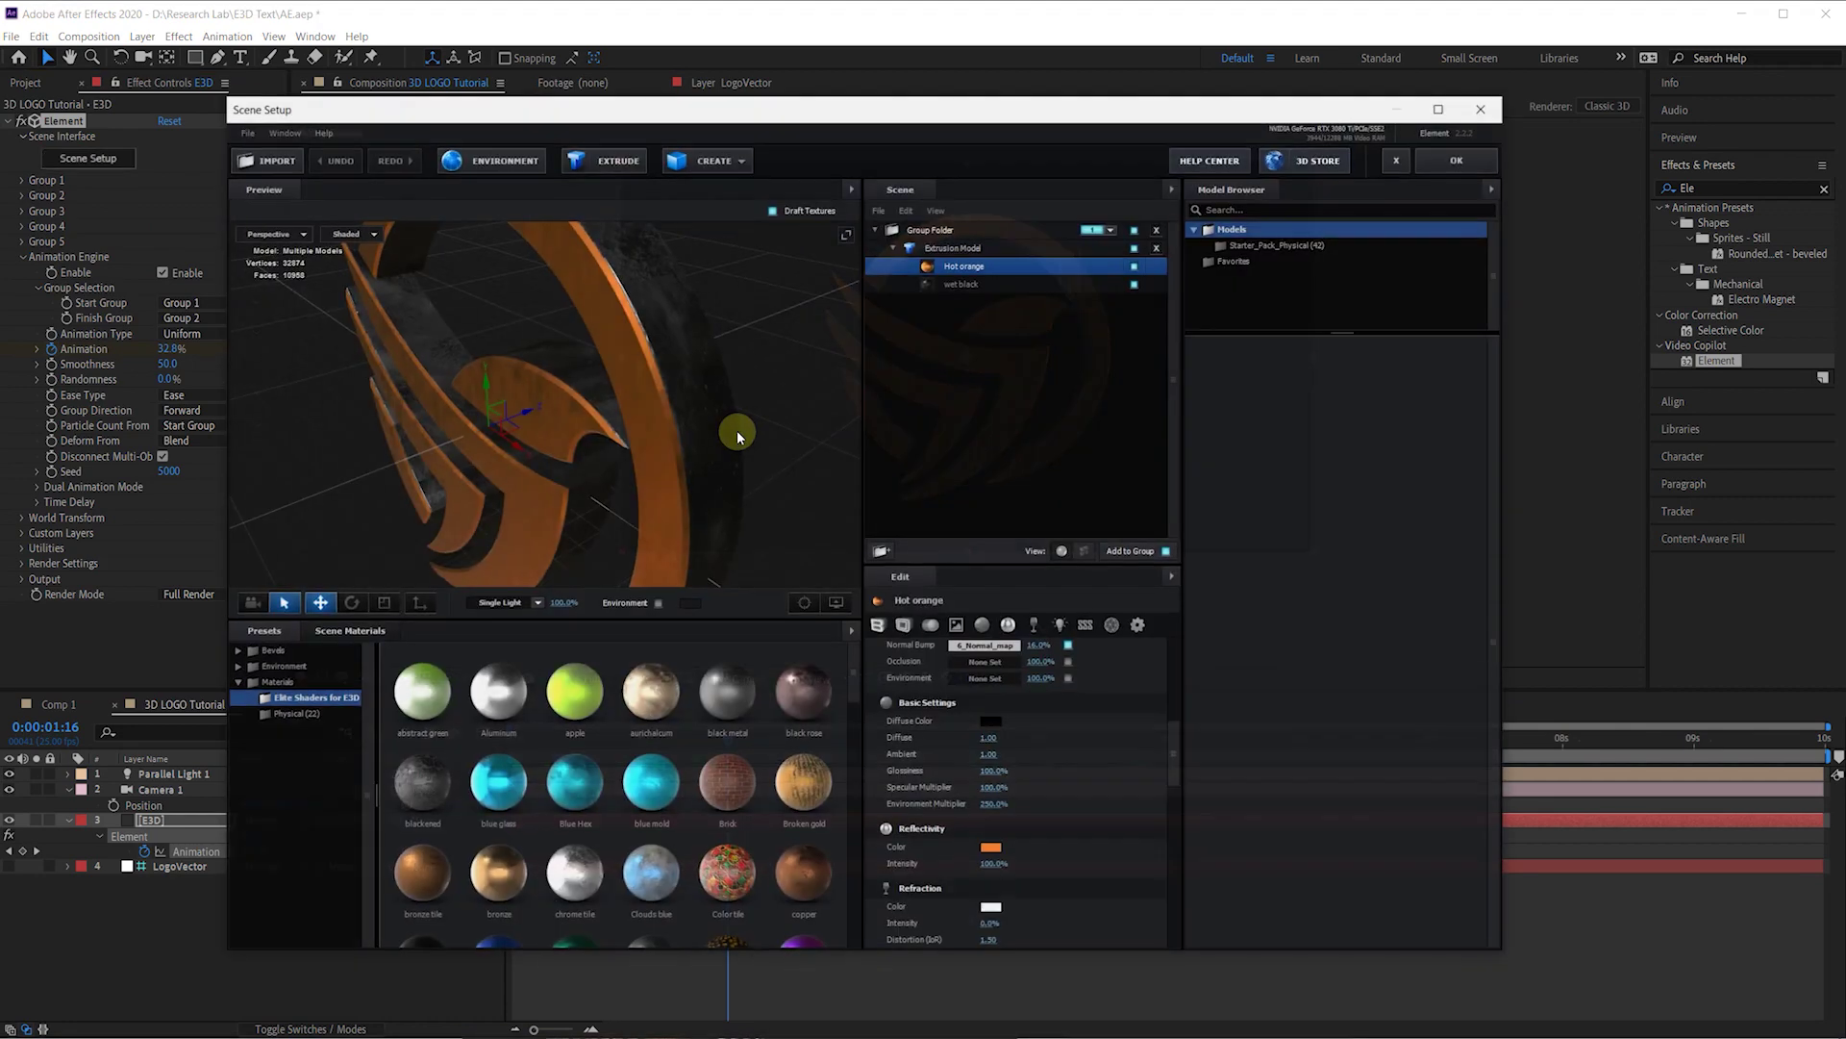
left_click(938, 228)
right_click(931, 229)
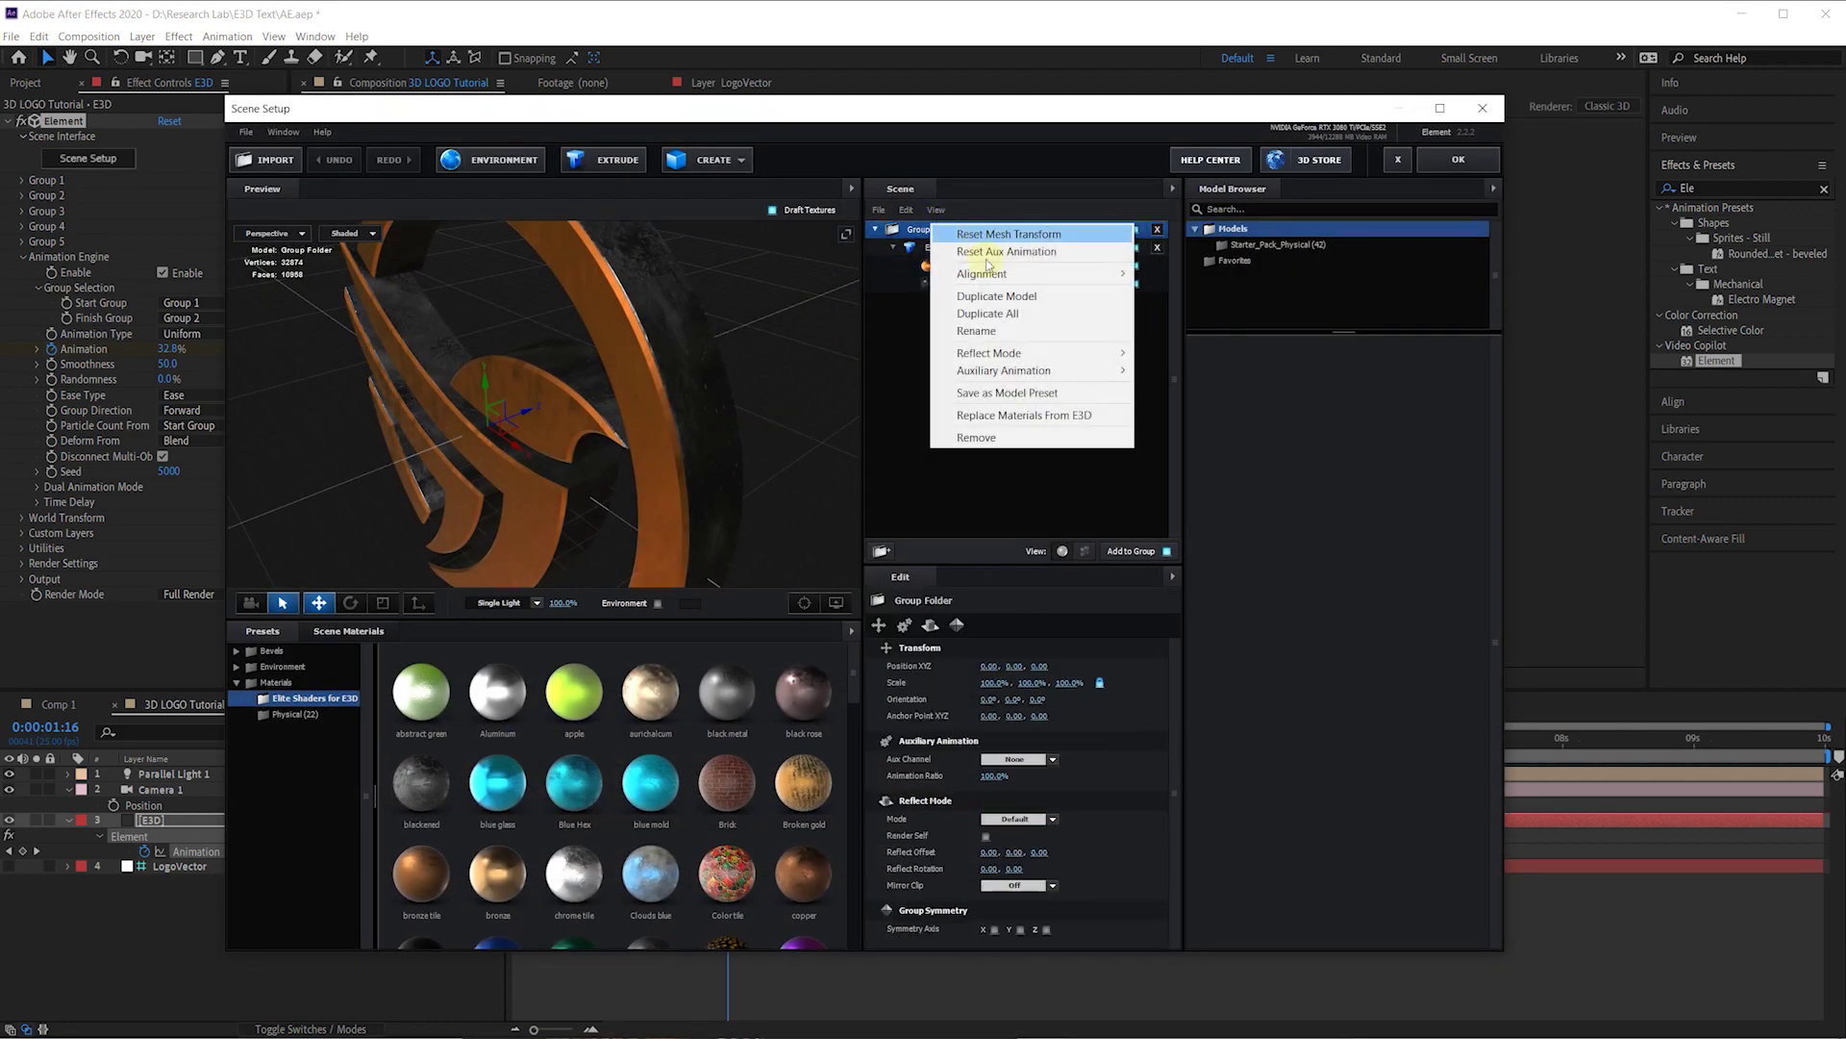
left_click(969, 313)
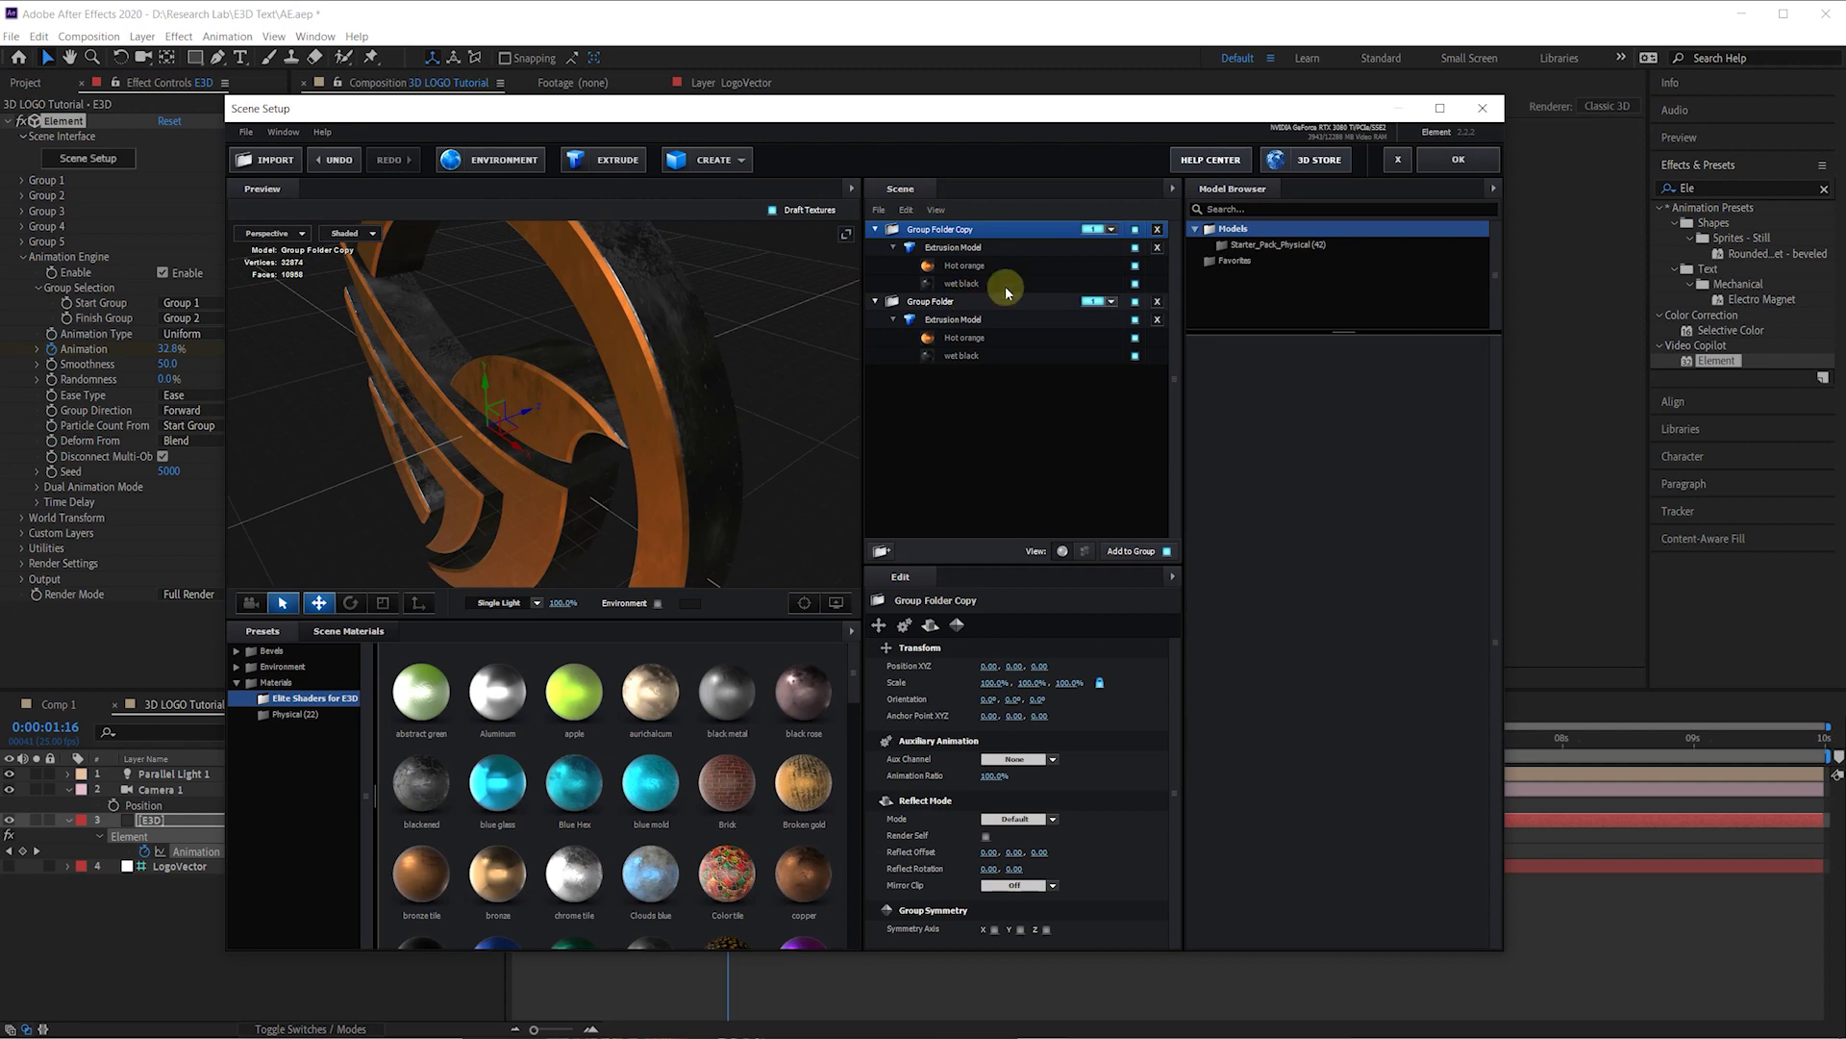
left_click(1109, 301)
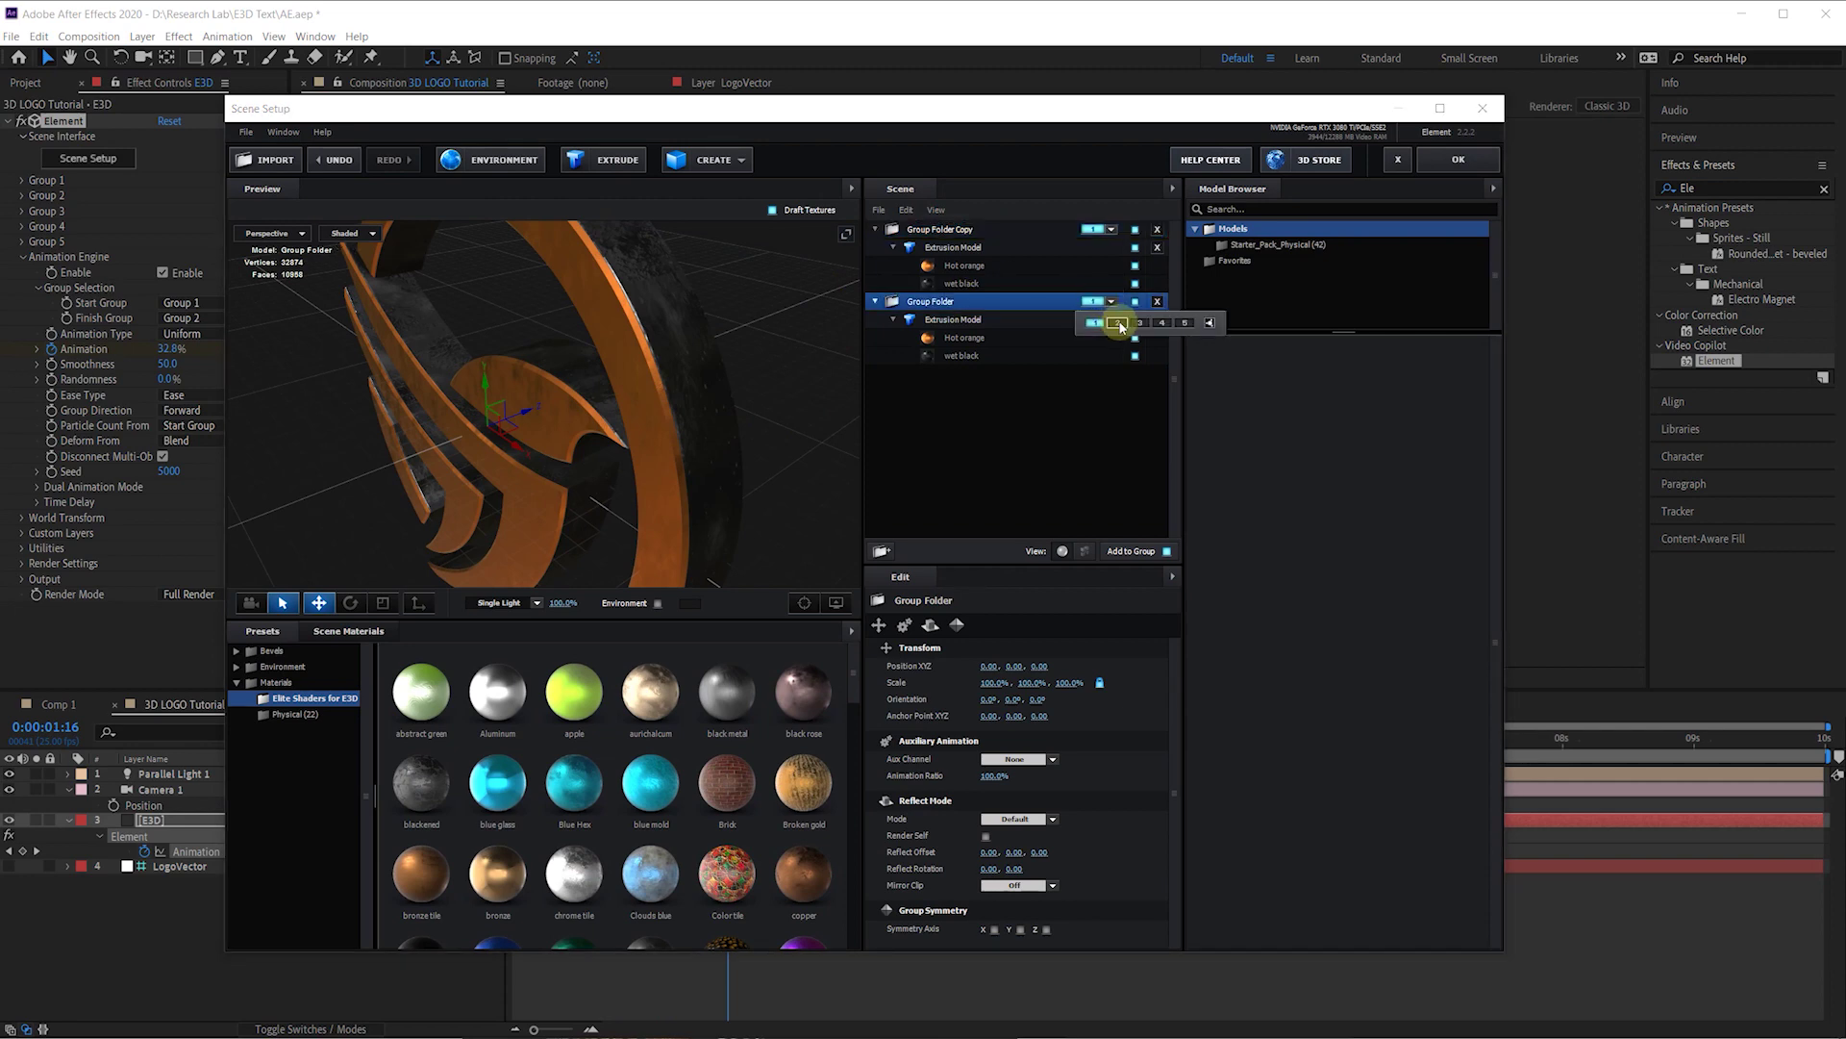
left_click(1118, 324)
left_click(1458, 160)
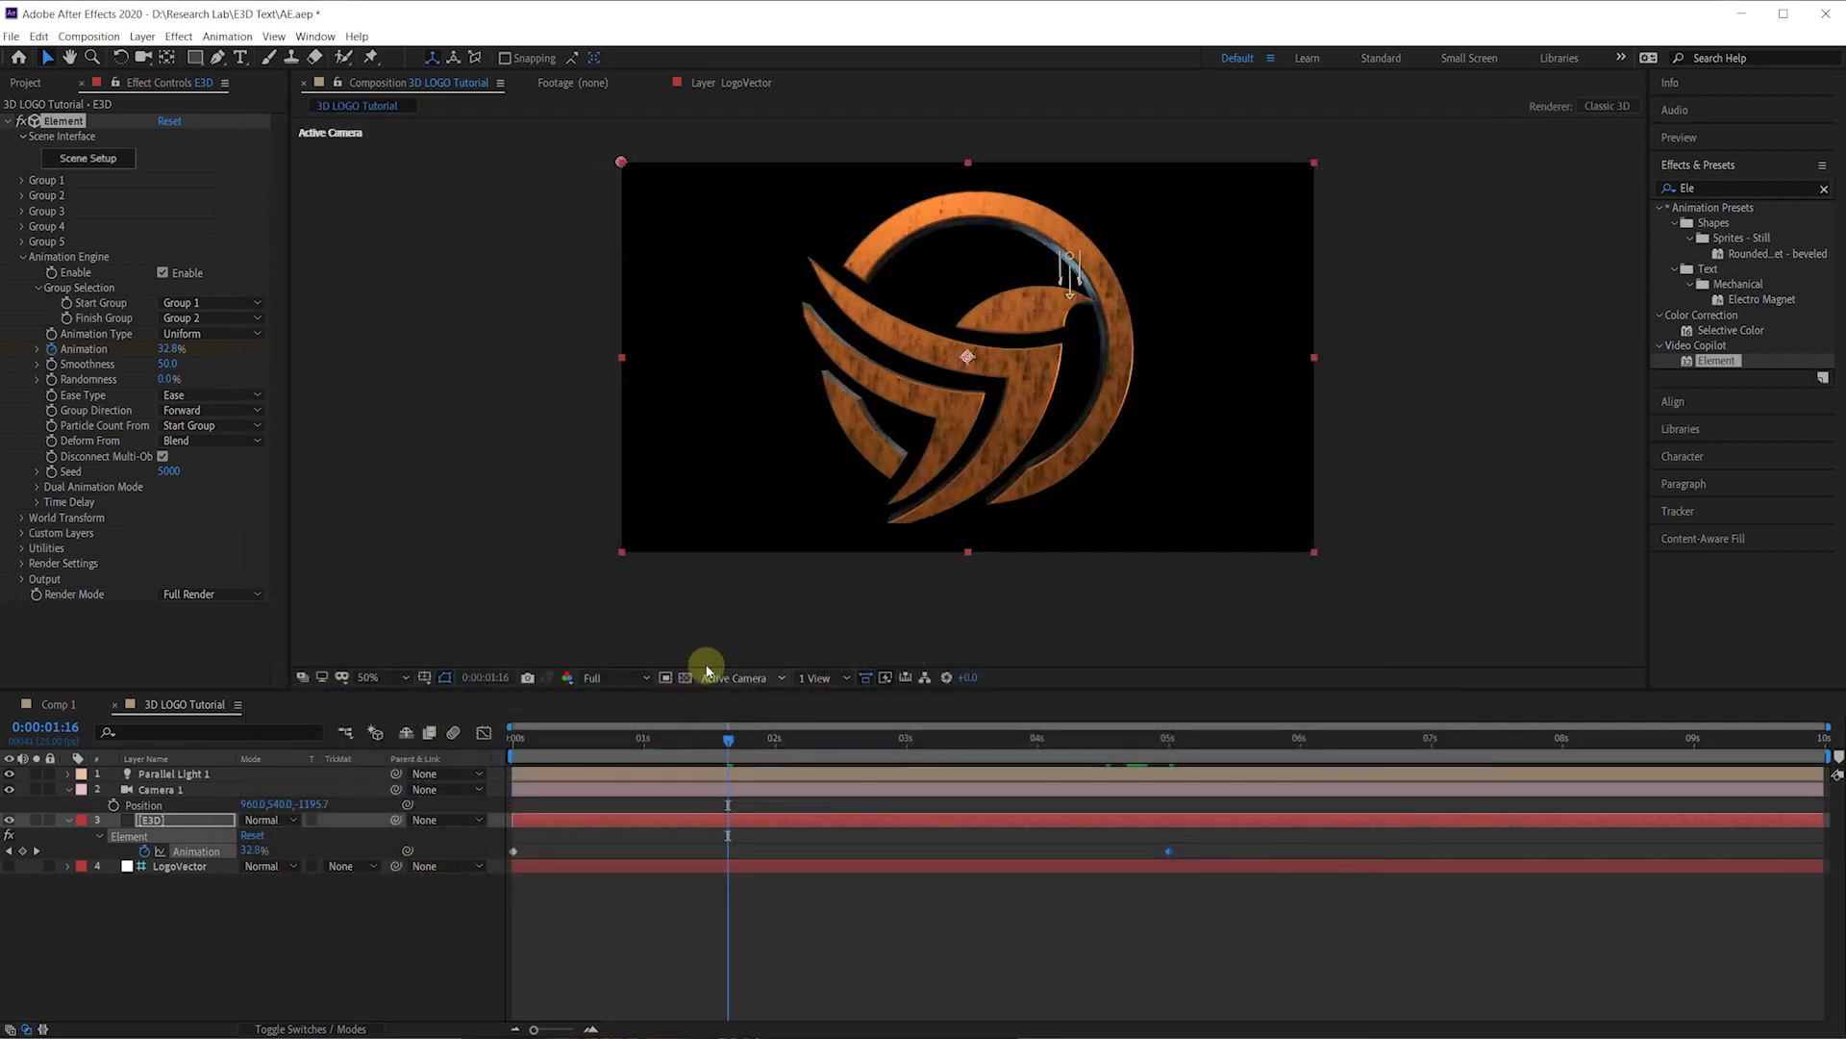
Step: Enable Multi-Object in Group 1's Particle Look settings
left_click(22, 257)
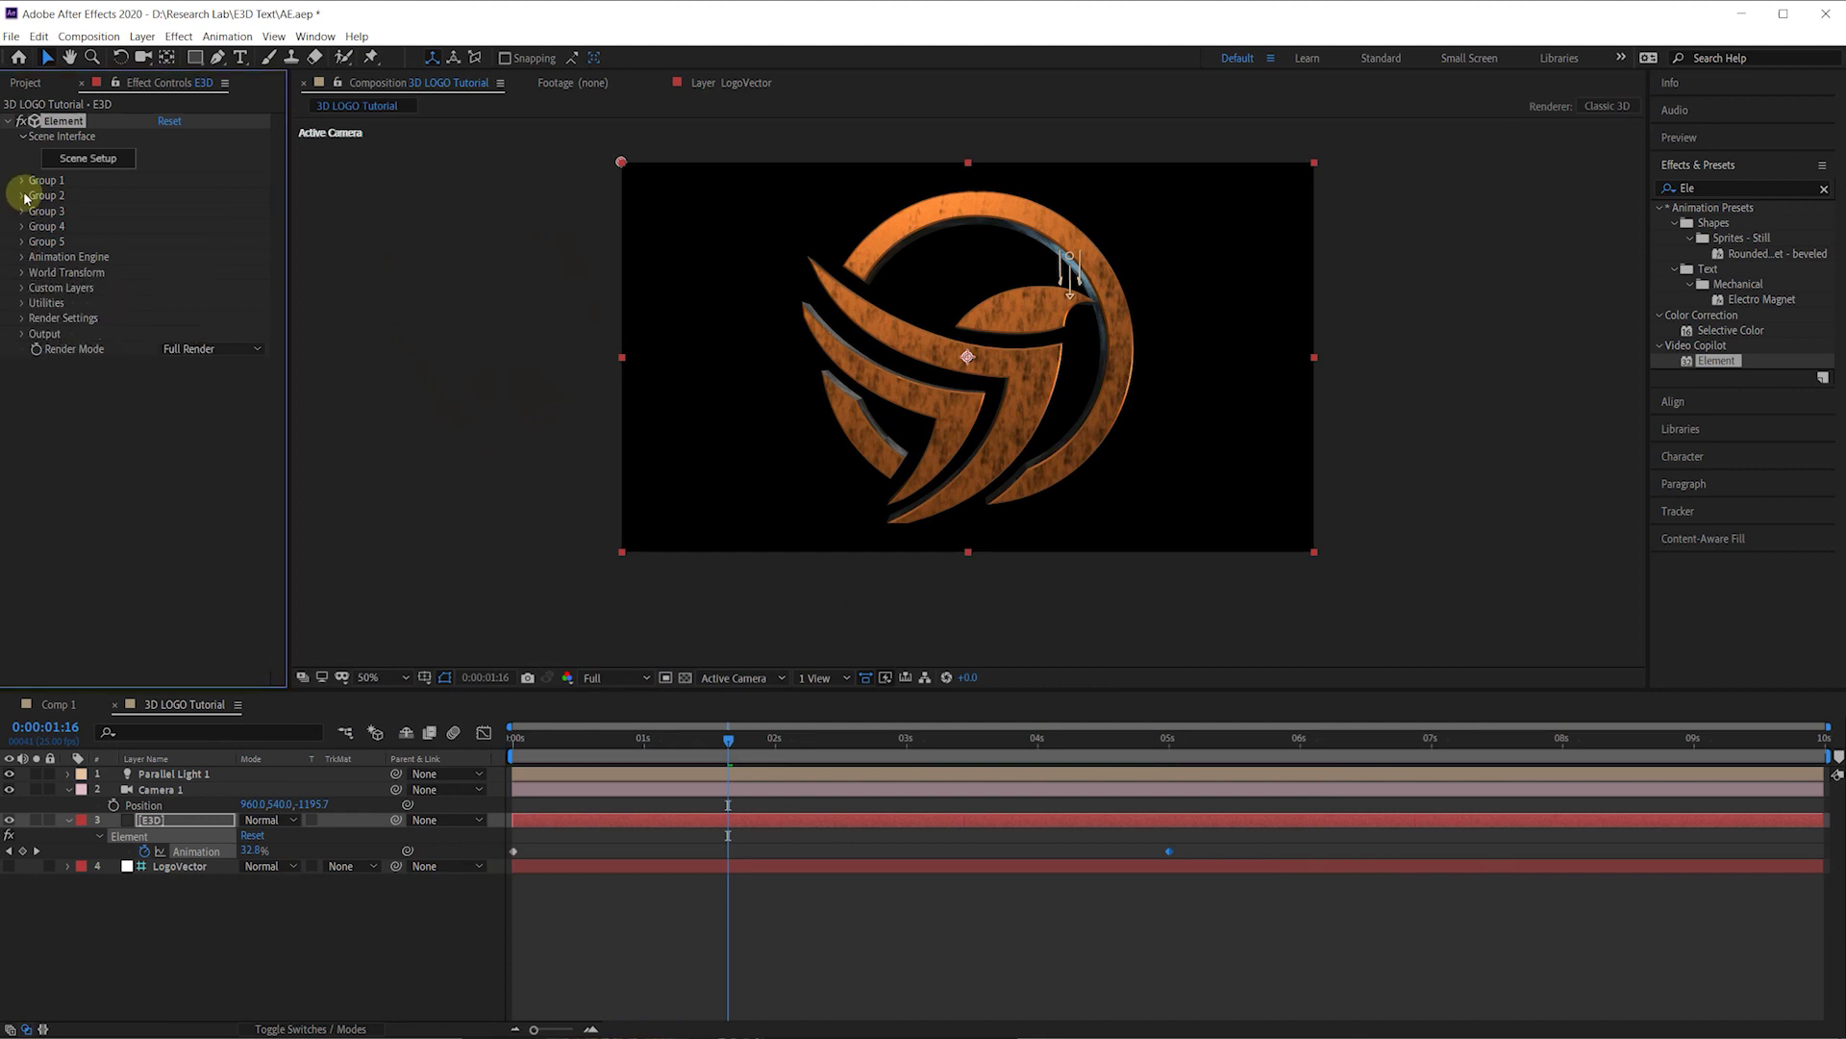
left_click(23, 182)
left_click(64, 260)
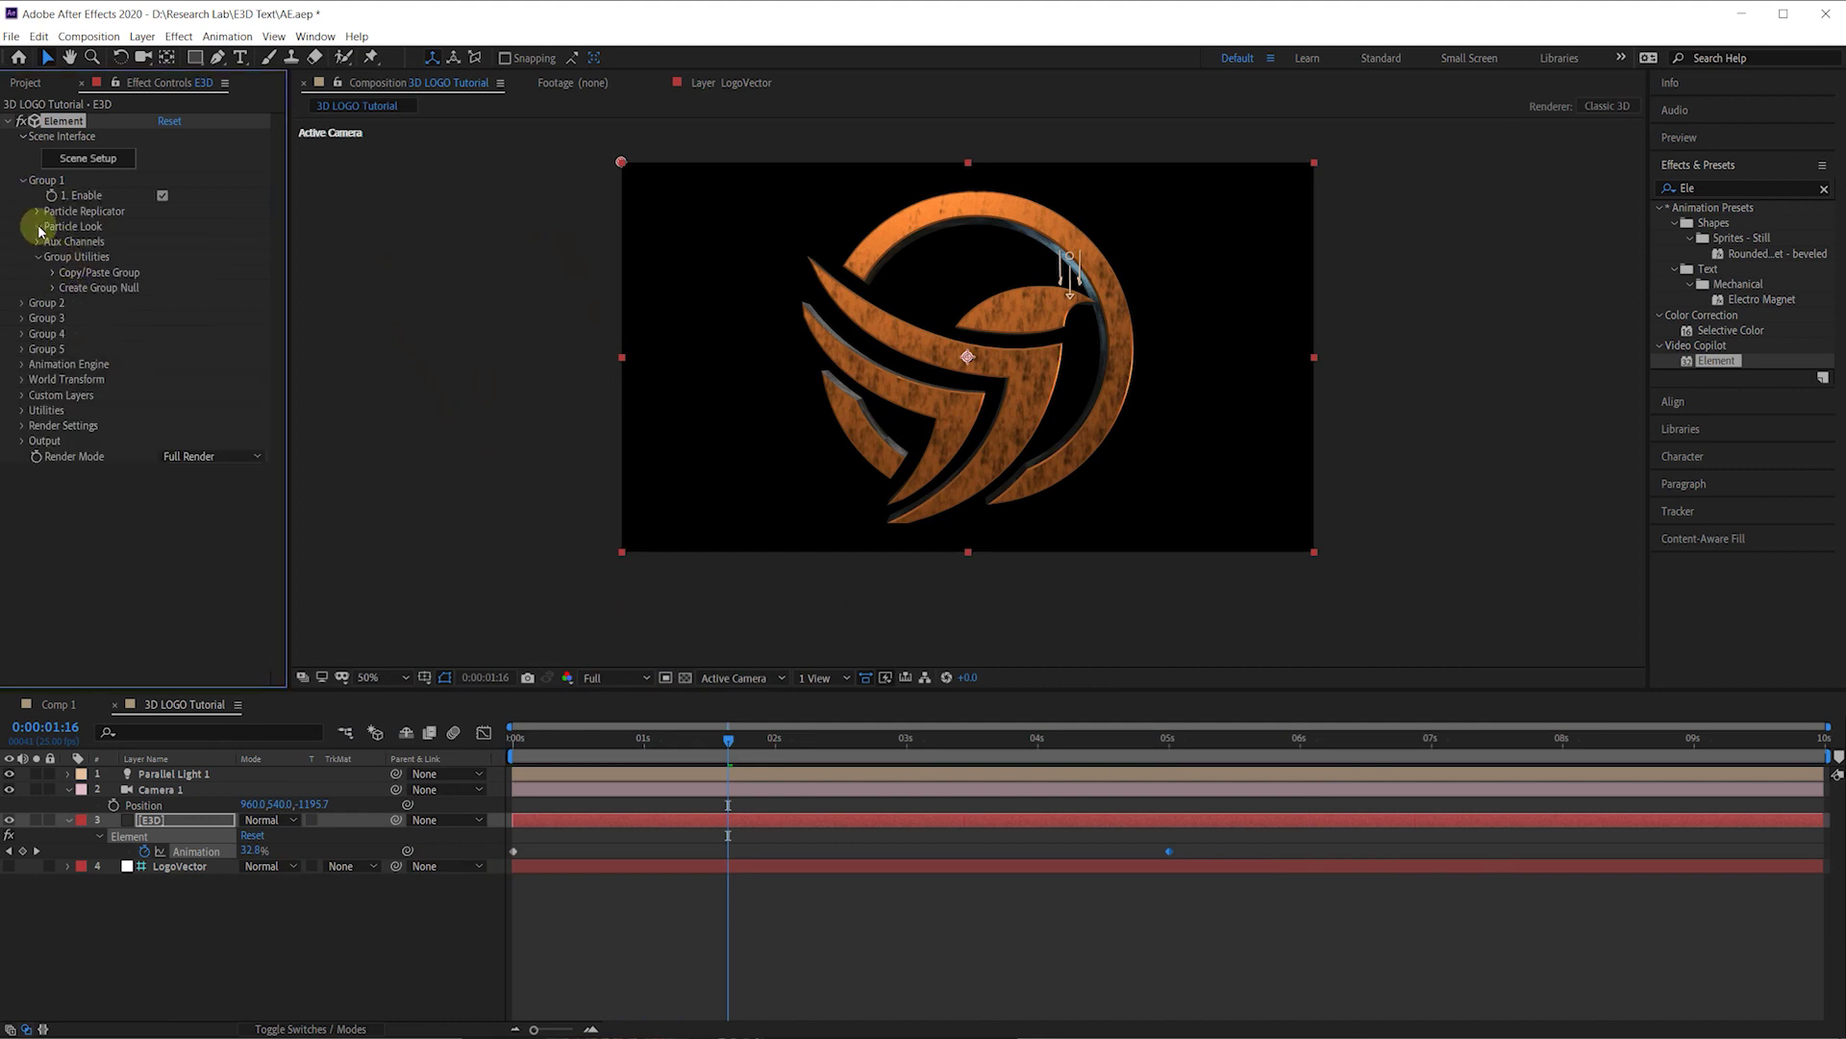
left_click(38, 227)
left_click(53, 352)
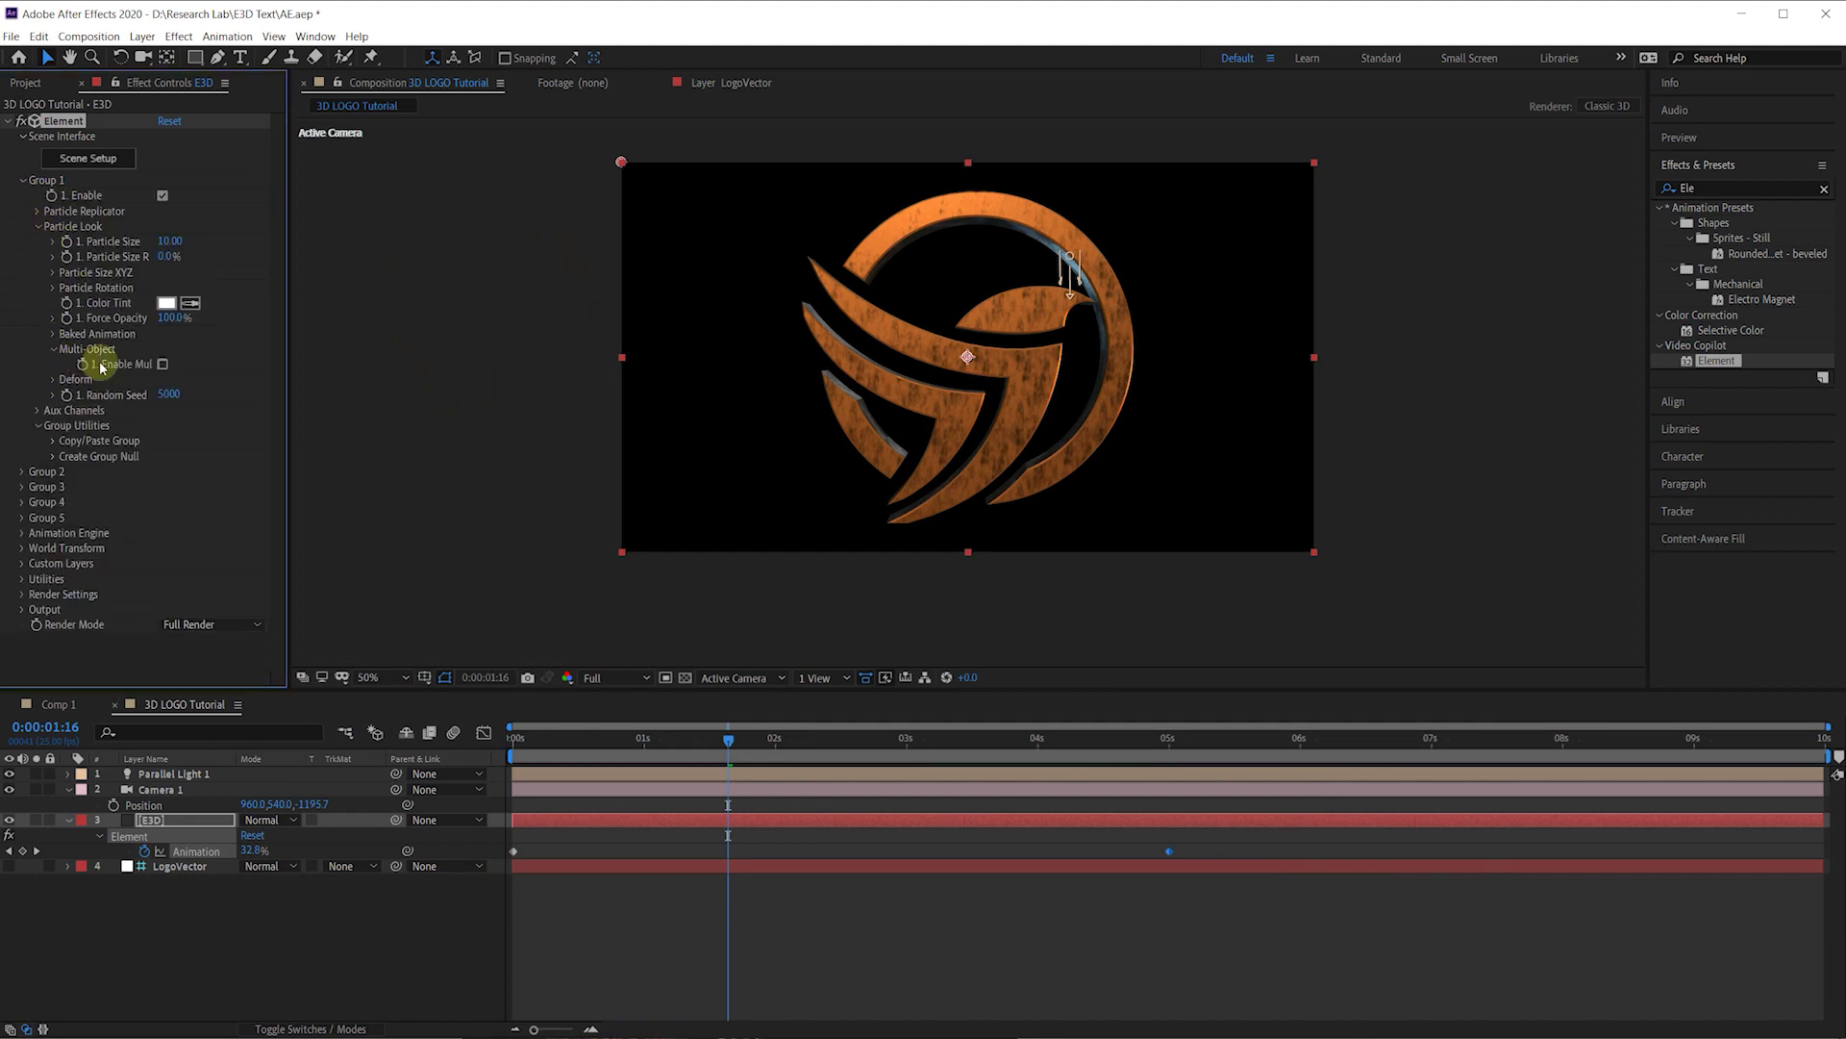
left_click(168, 368)
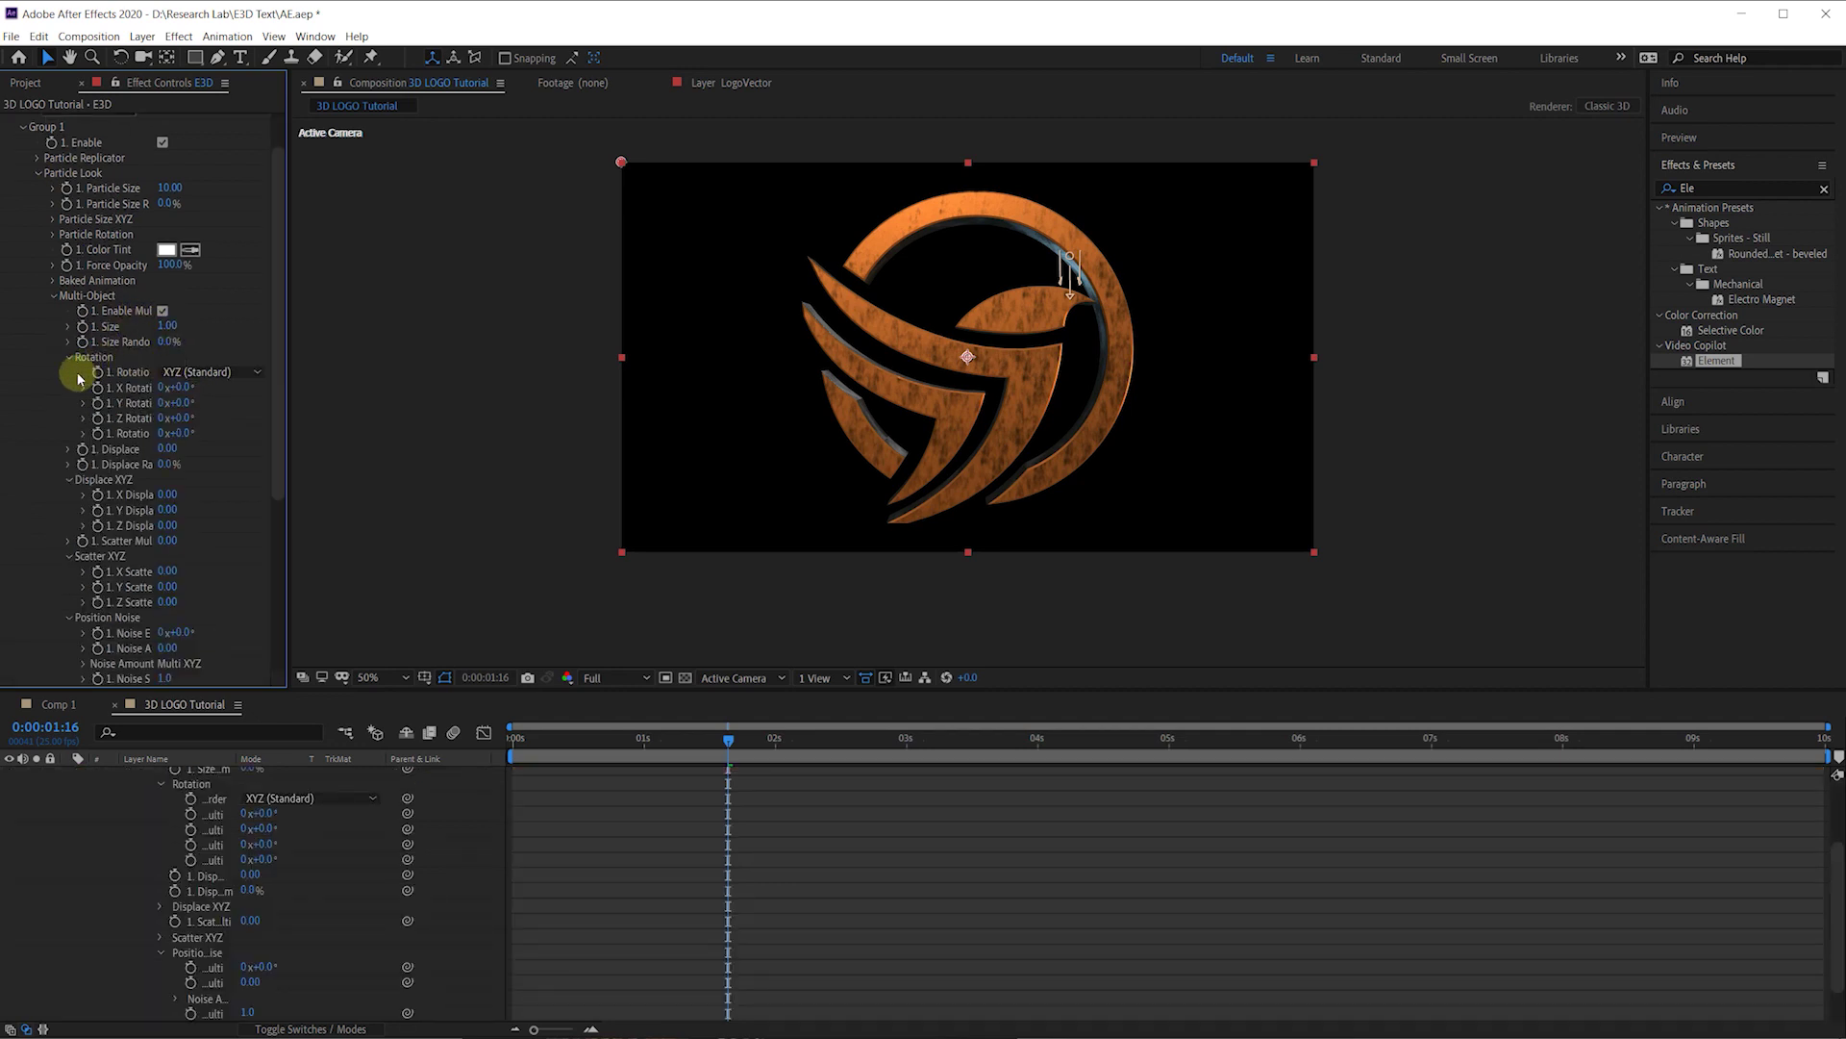
Step: Set Group 1's Multi-Object random rotation to 283° so the logo pieces turn individually
scroll(72, 396, "down", 4)
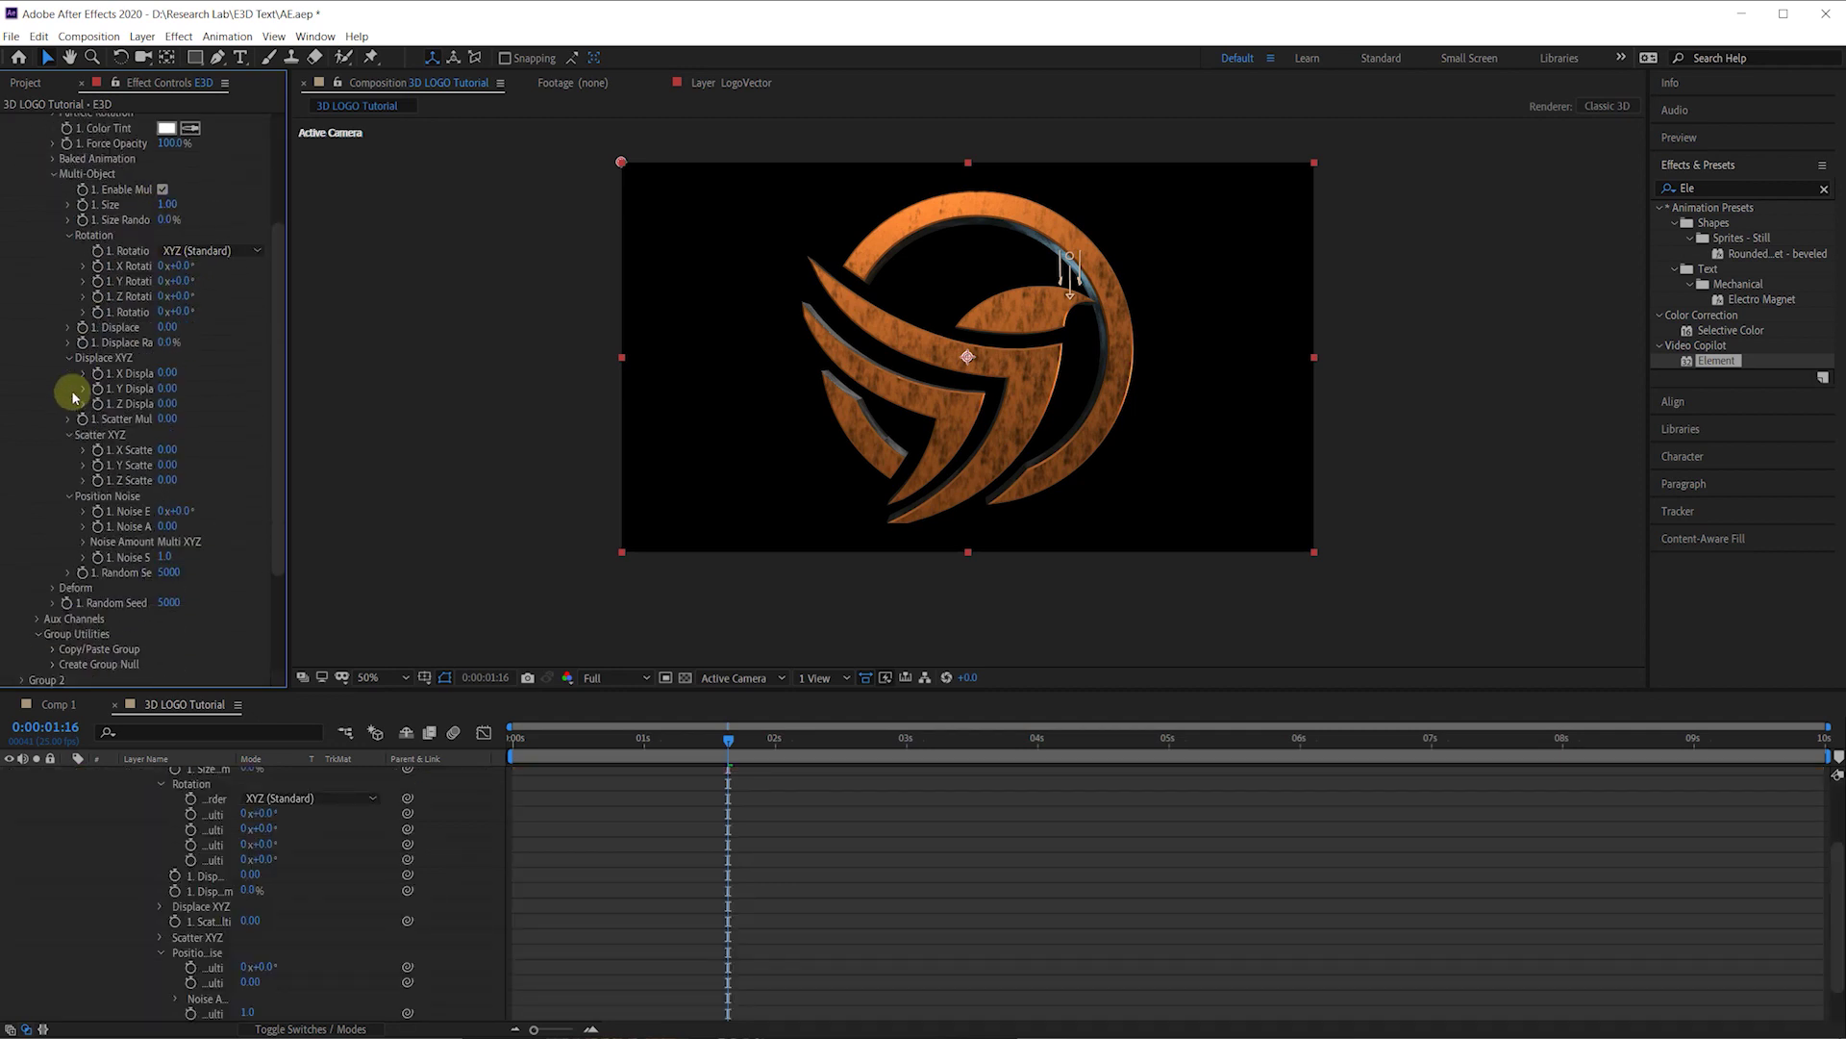
scroll(72, 397, "up", 1)
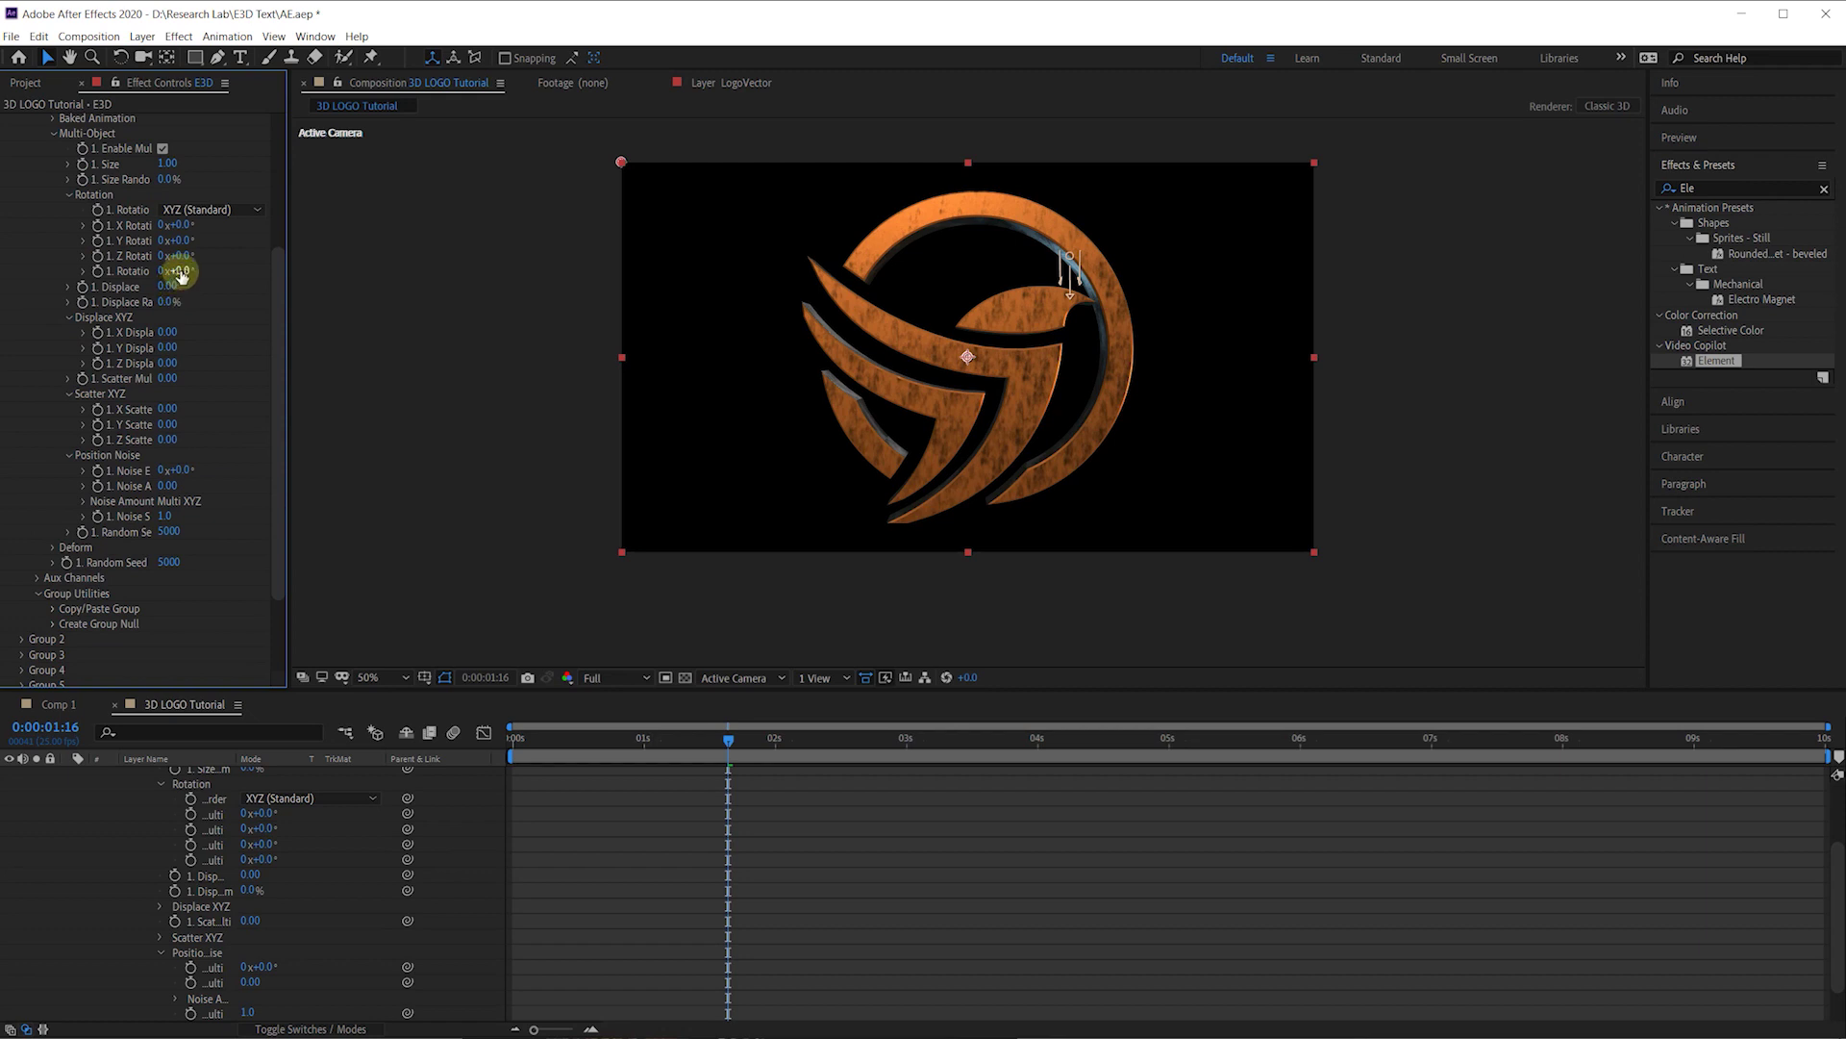
left_click_drag(181, 270, 447, 279)
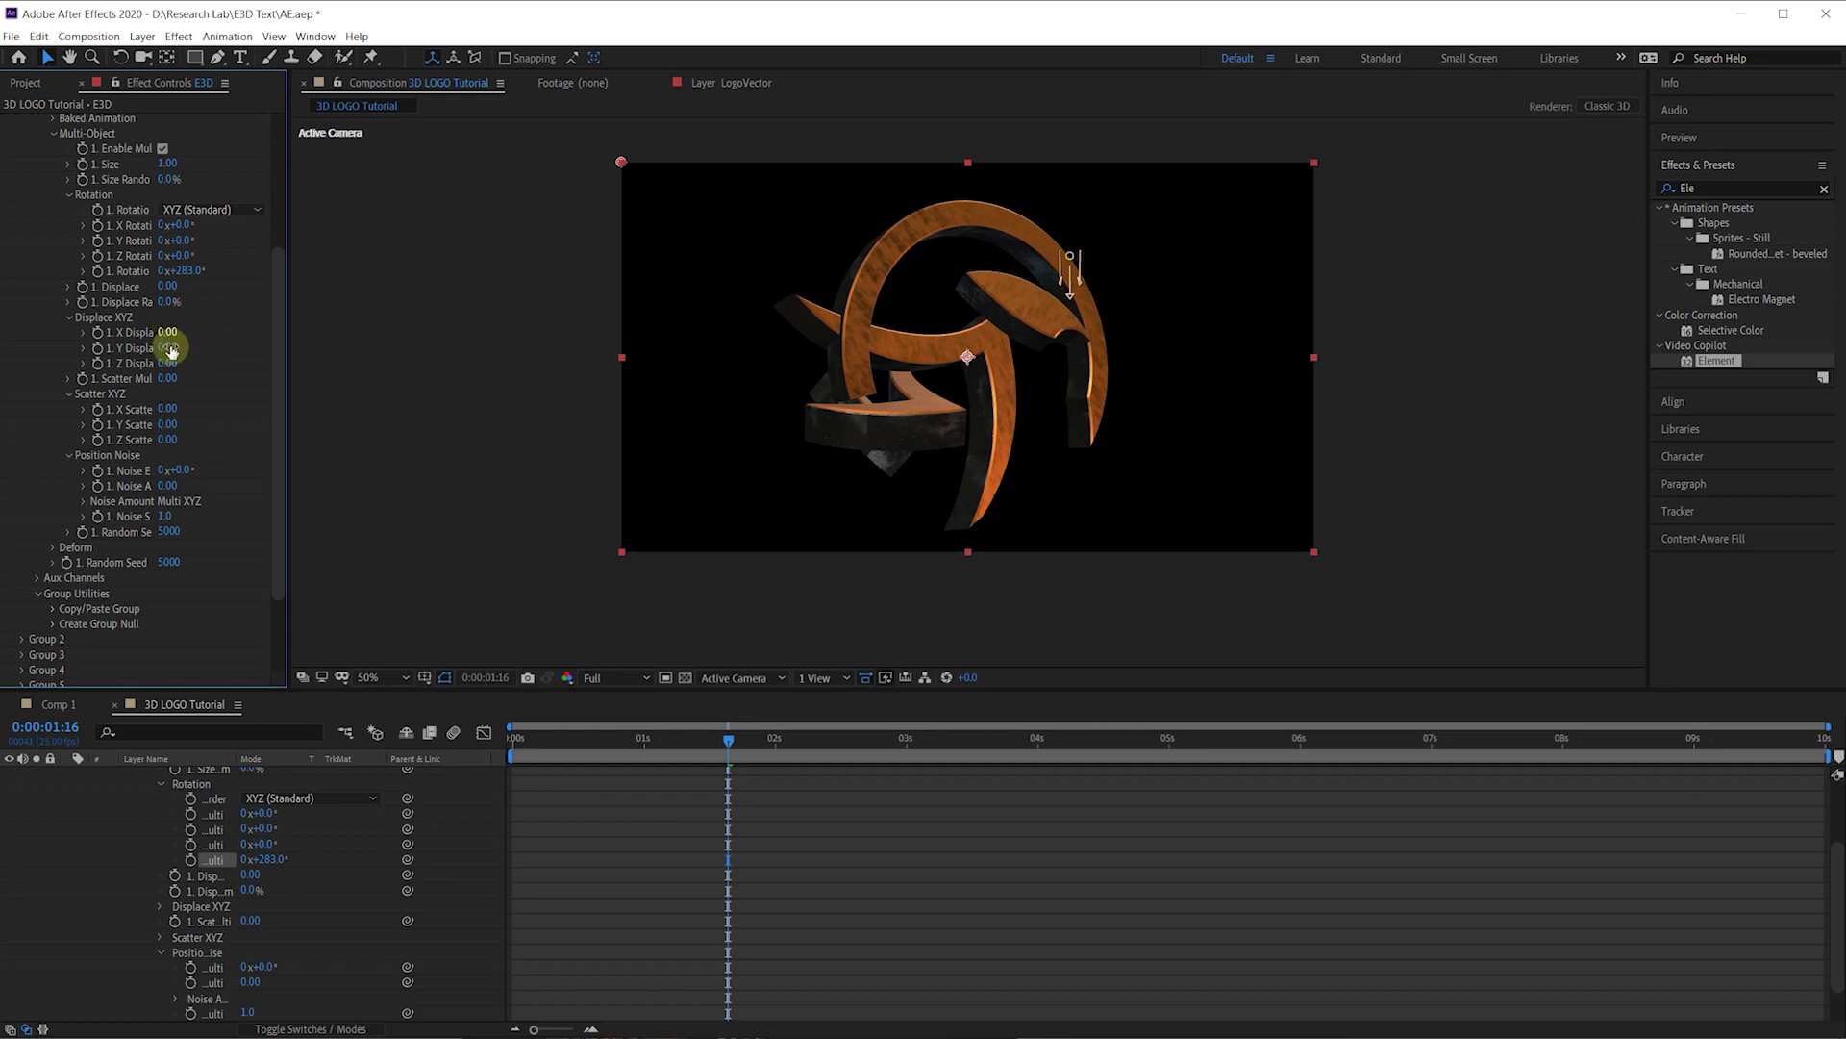
Step: Set Group 1's Multi-Object scatter to 2.30, with Scatter XYZ values of 1.29, 0.43 and 6.97
left_click_drag(173, 378, 371, 375)
left_click(176, 414)
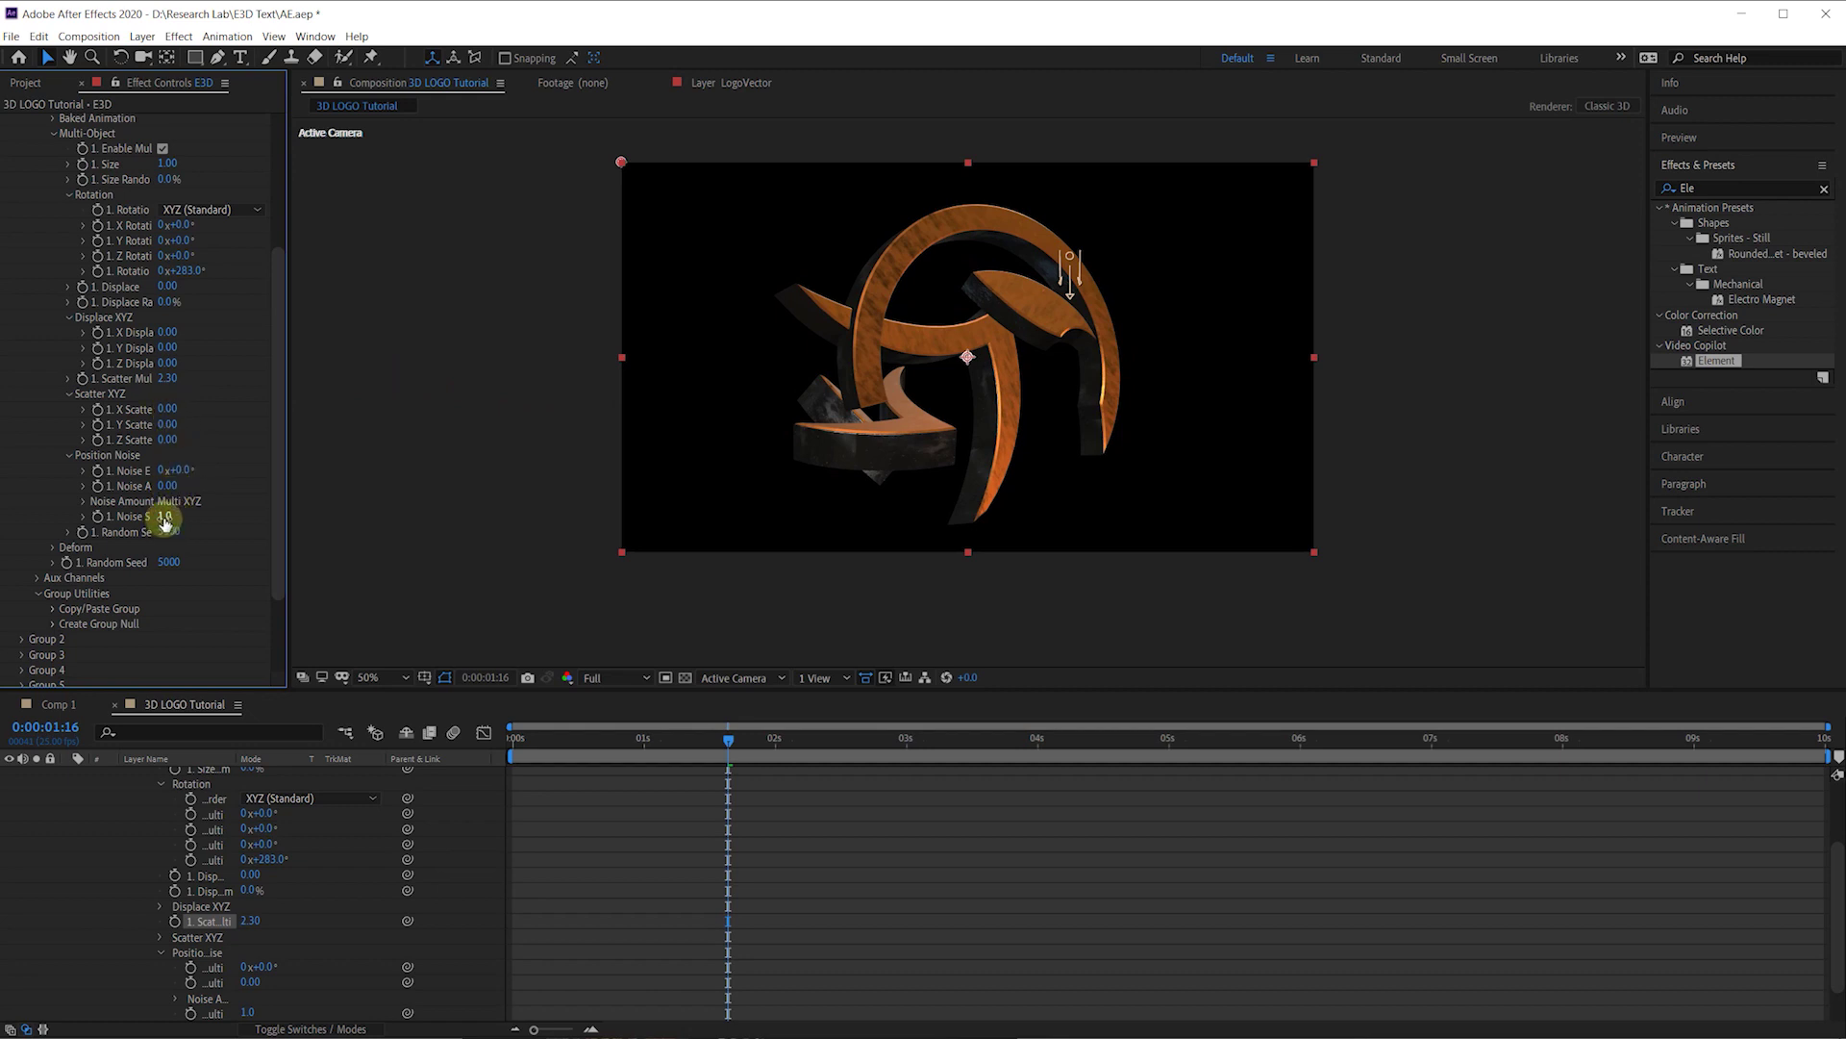
left_click_drag(167, 412, 683, 432)
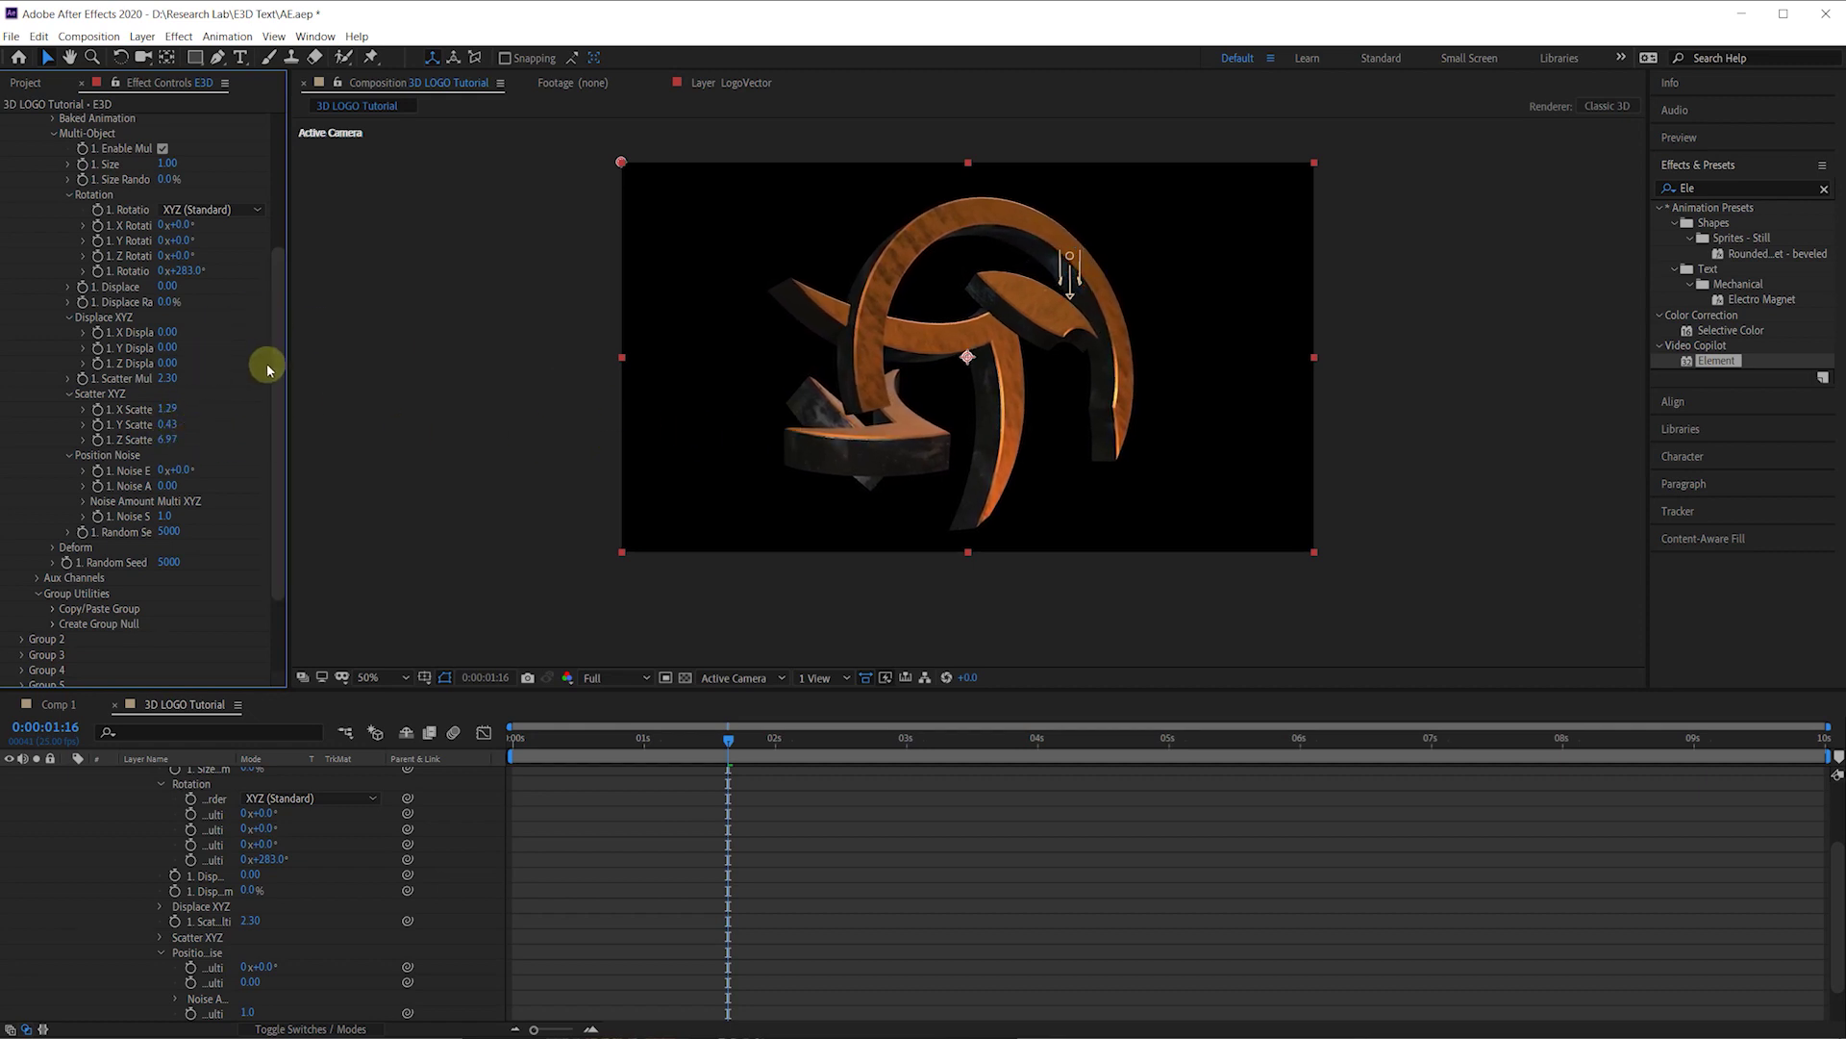
Step: Play the logo assembly animation from the first frame
scroll(268, 362, "up", 5)
left_click_drag(571, 739, 481, 733)
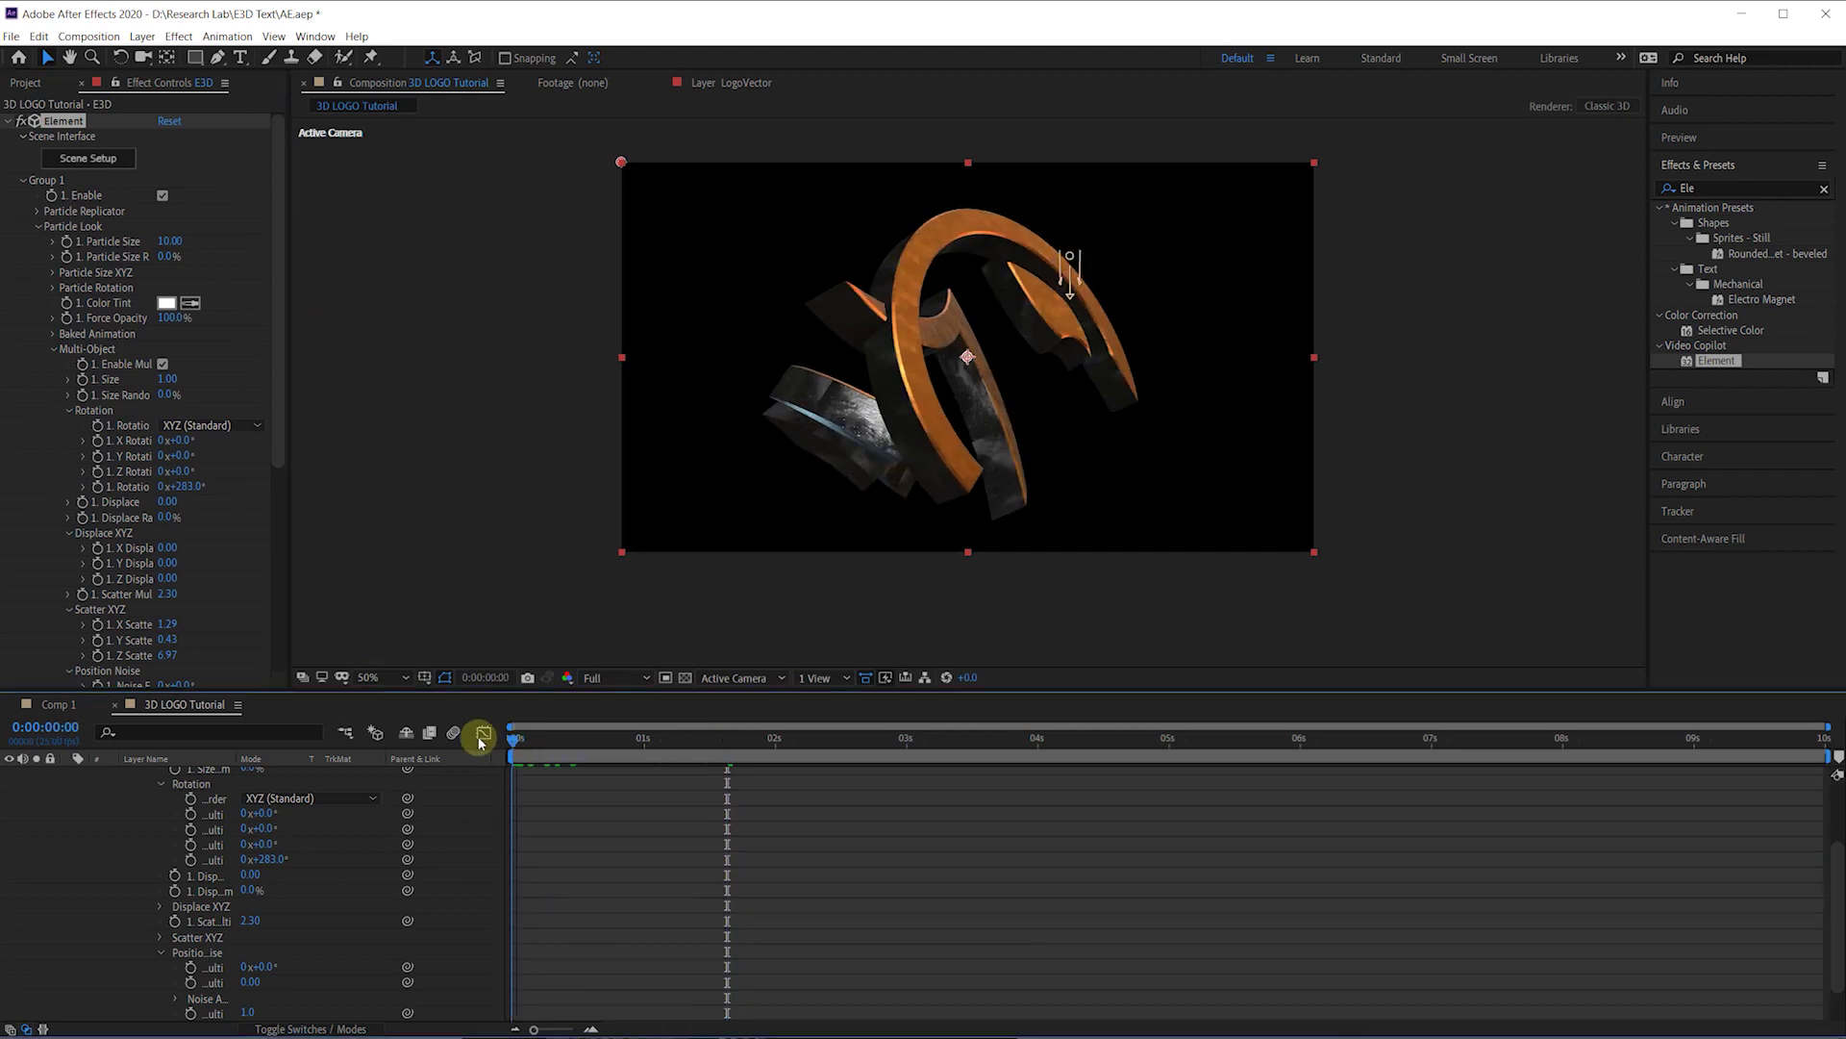
key("space")
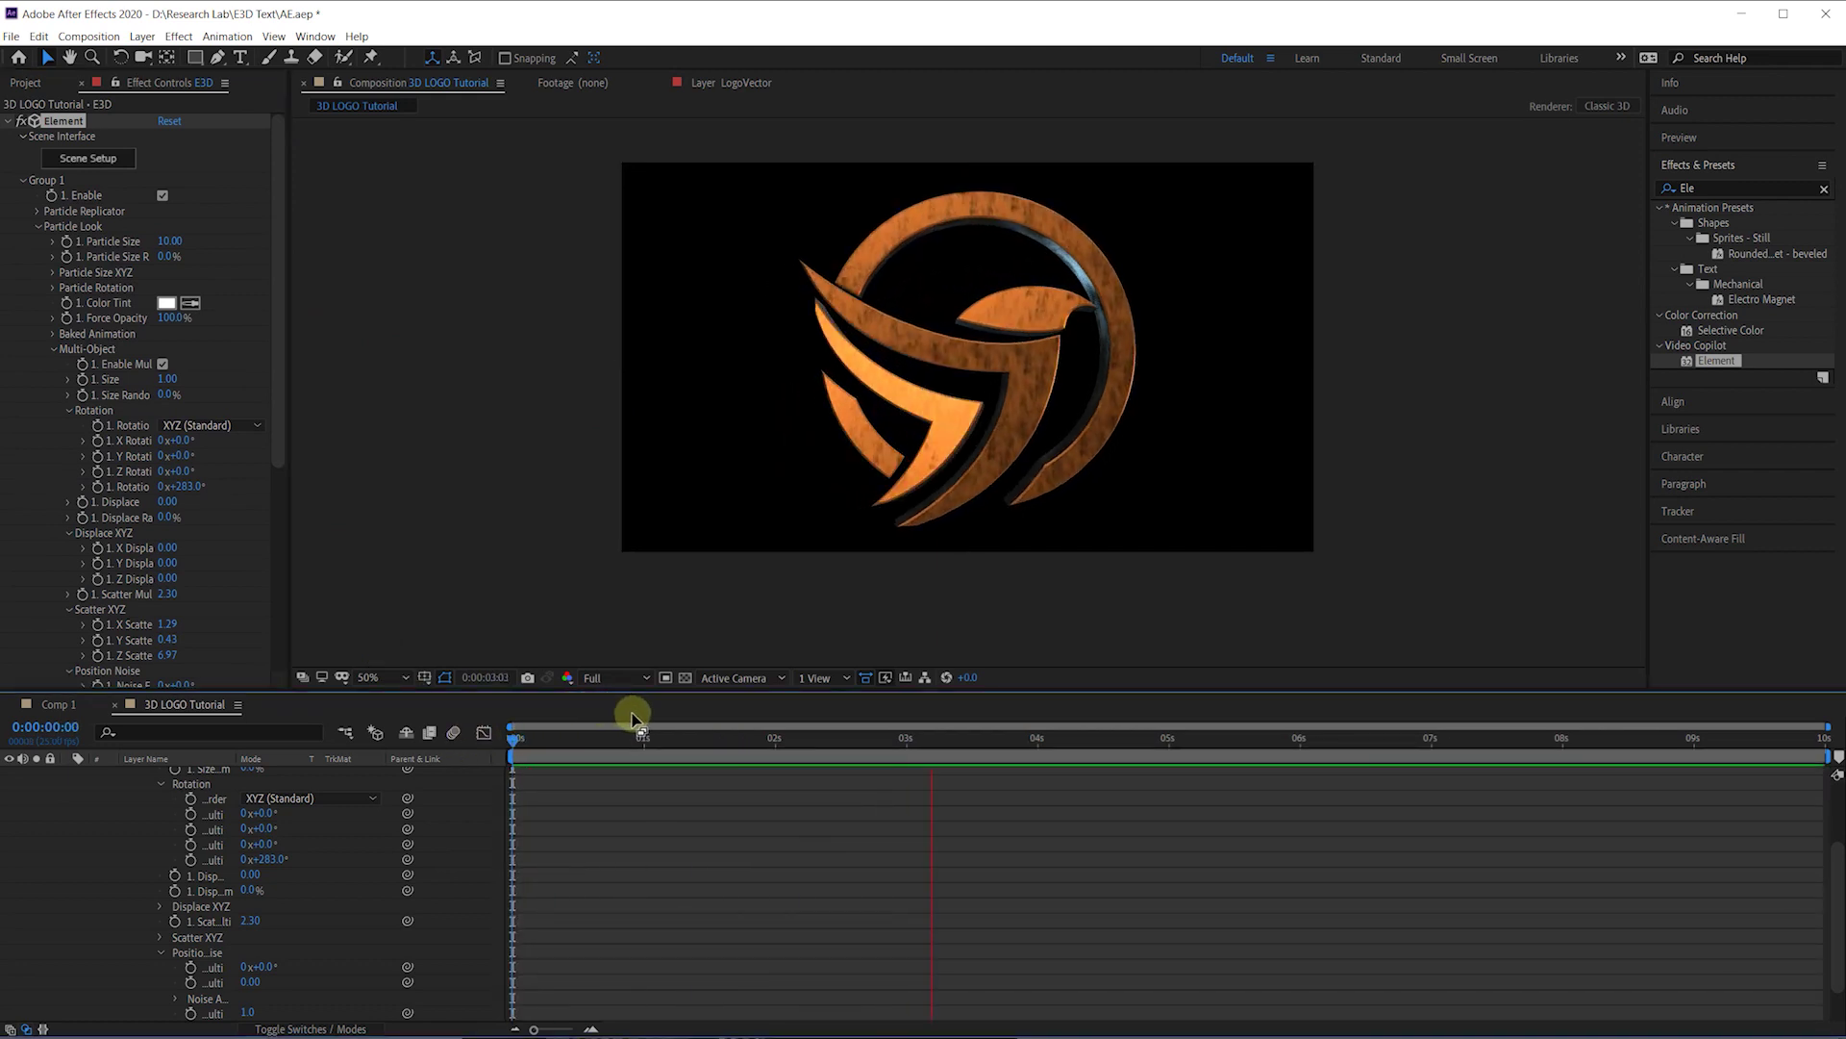
Step: Keyframe Group 1's particle random rotation from -83° at the first frame to 0° at 5 seconds
key("space")
left_click_drag(591, 736, 482, 748)
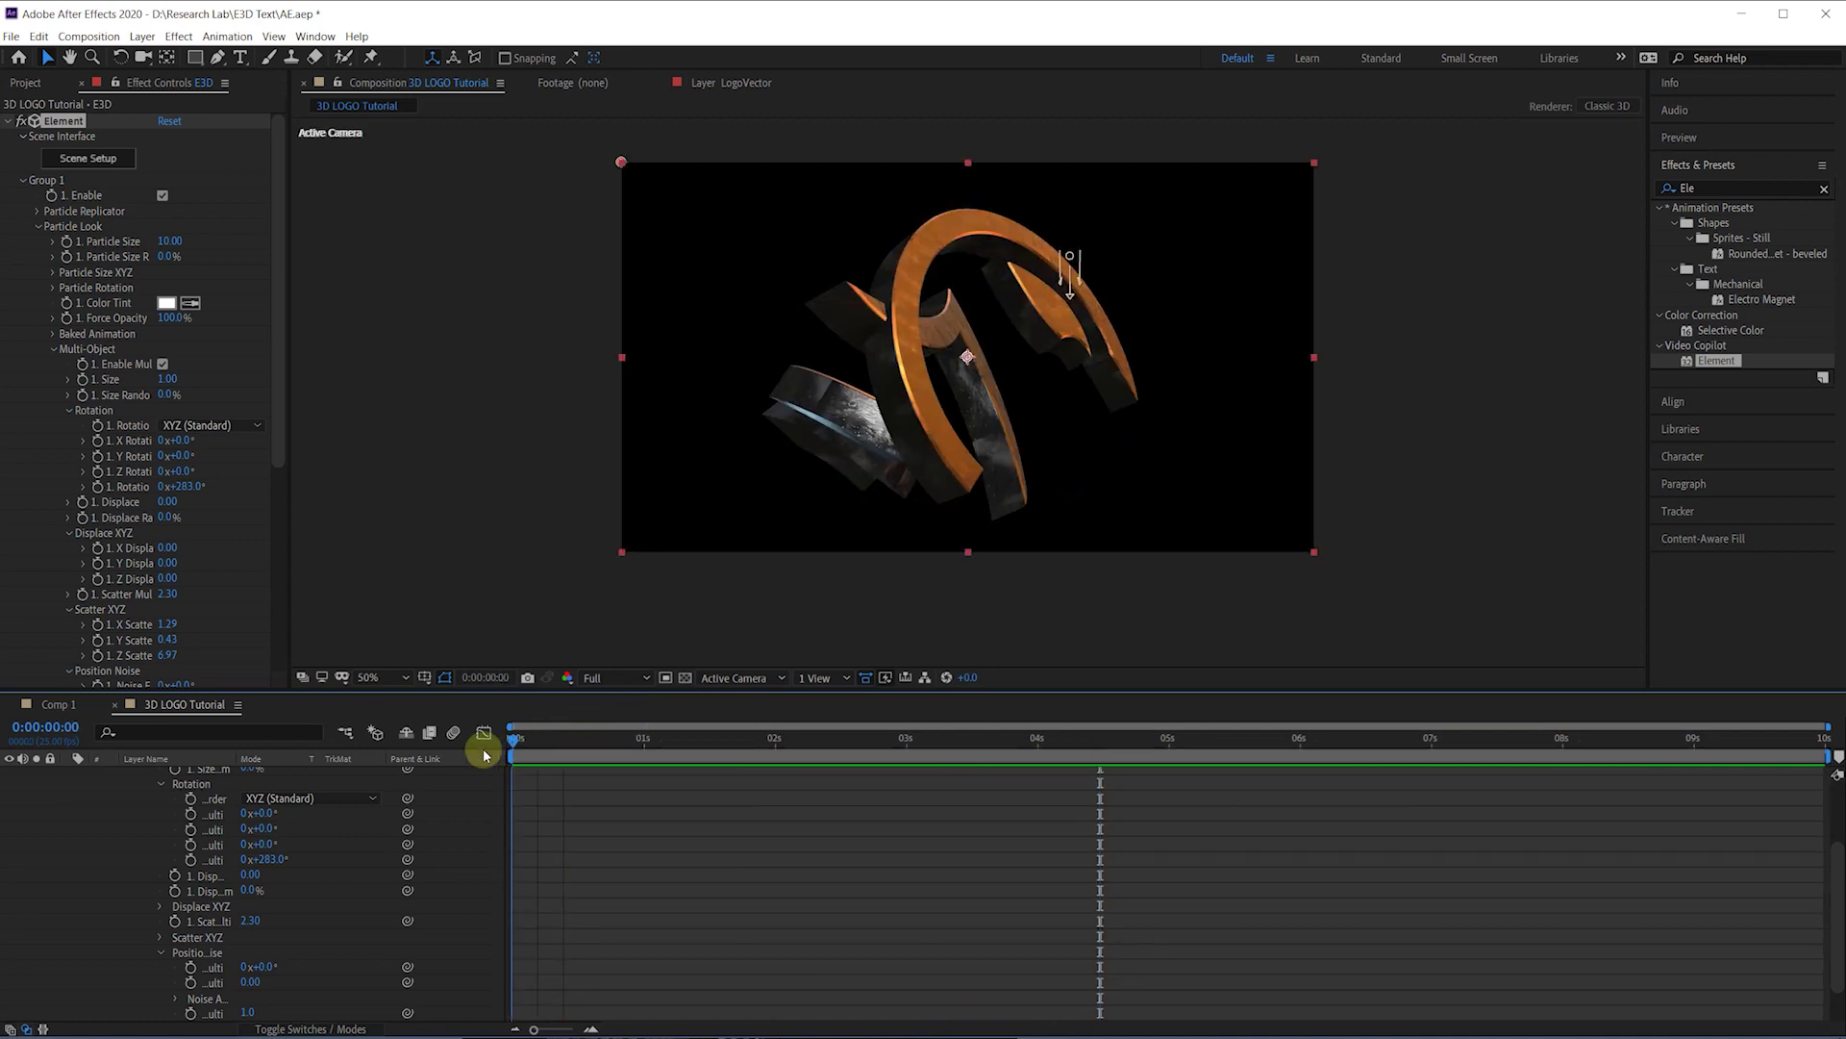
left_click(280, 242)
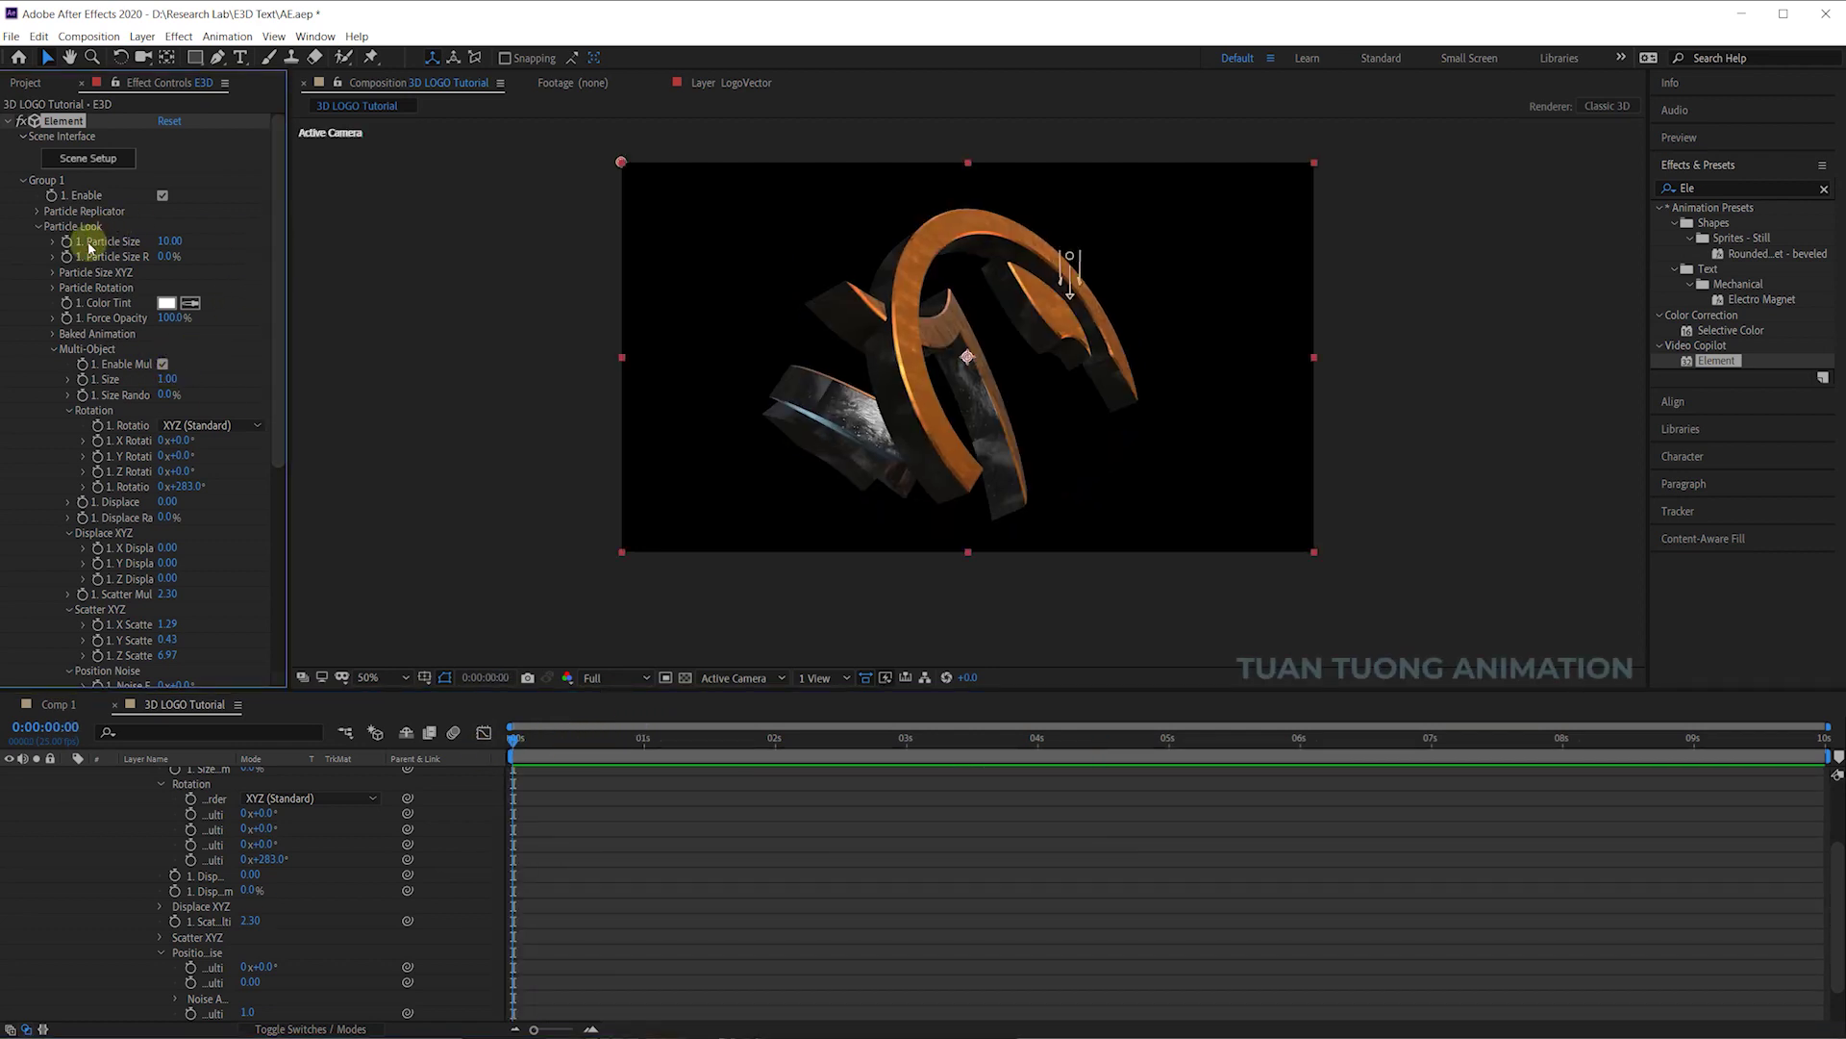
left_click(54, 288)
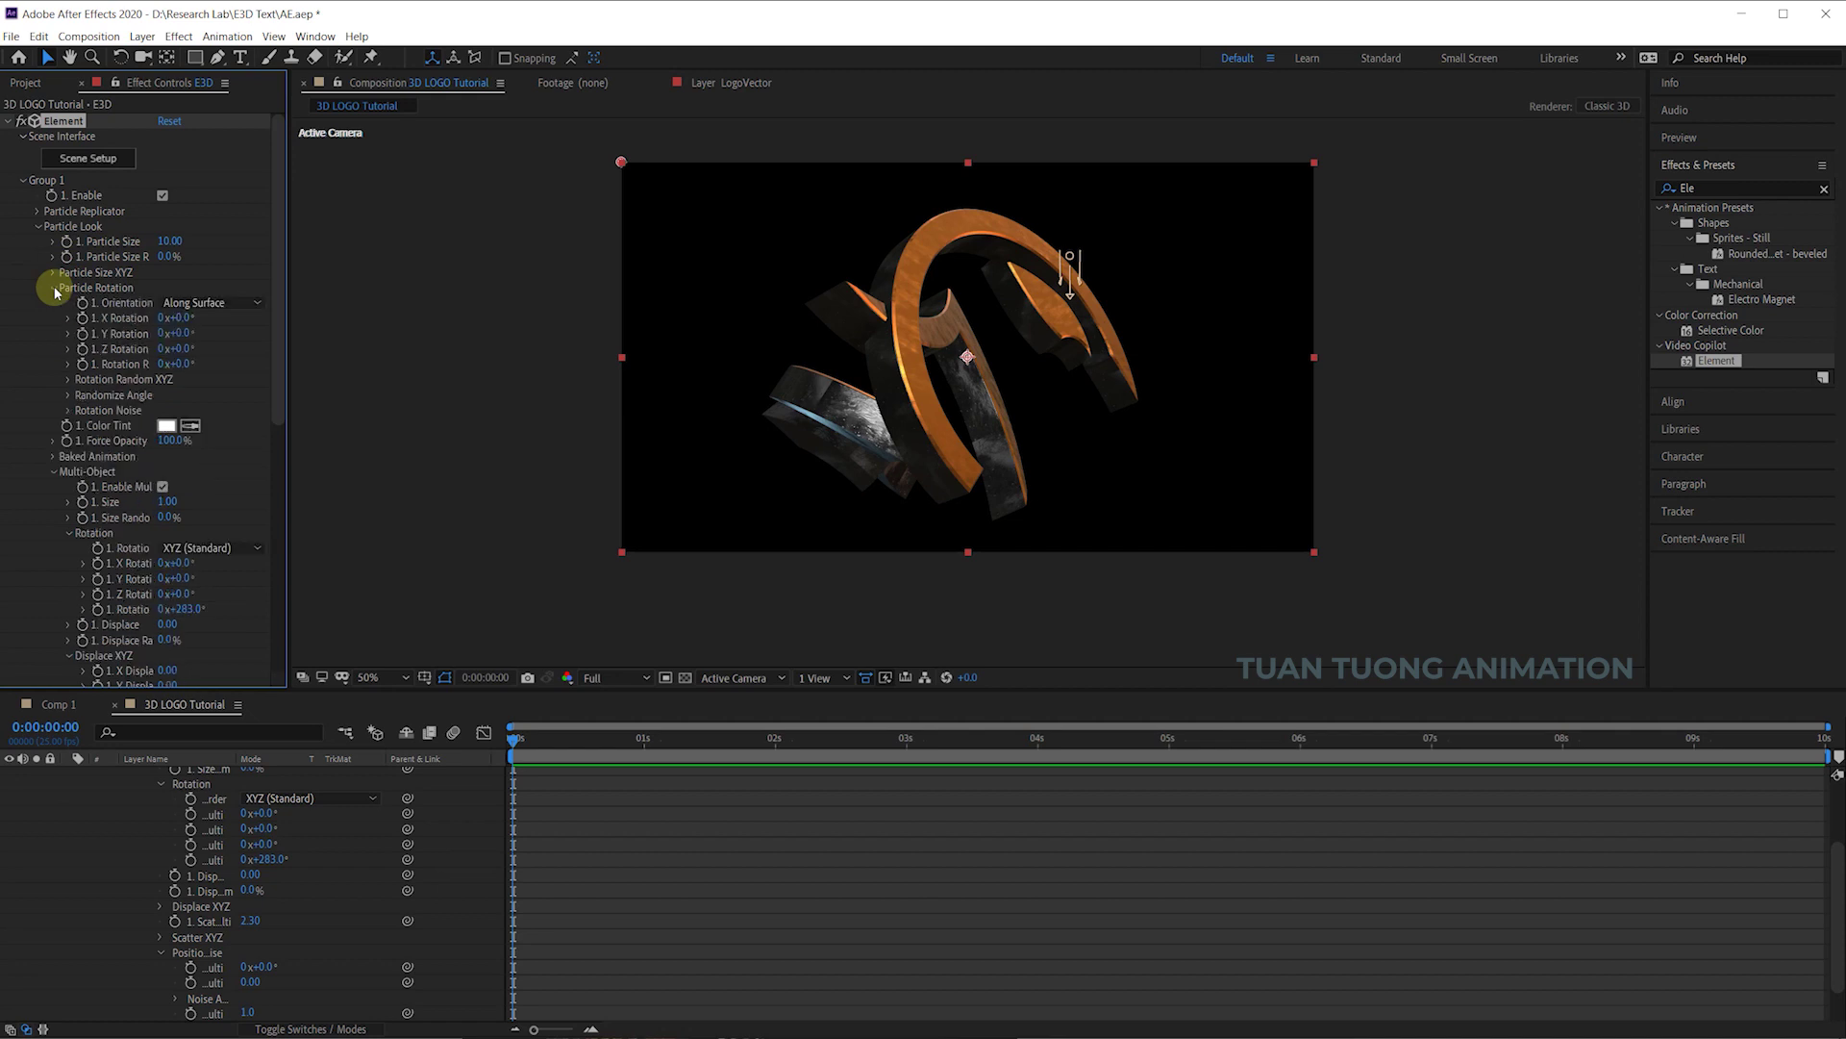
left_click(82, 333)
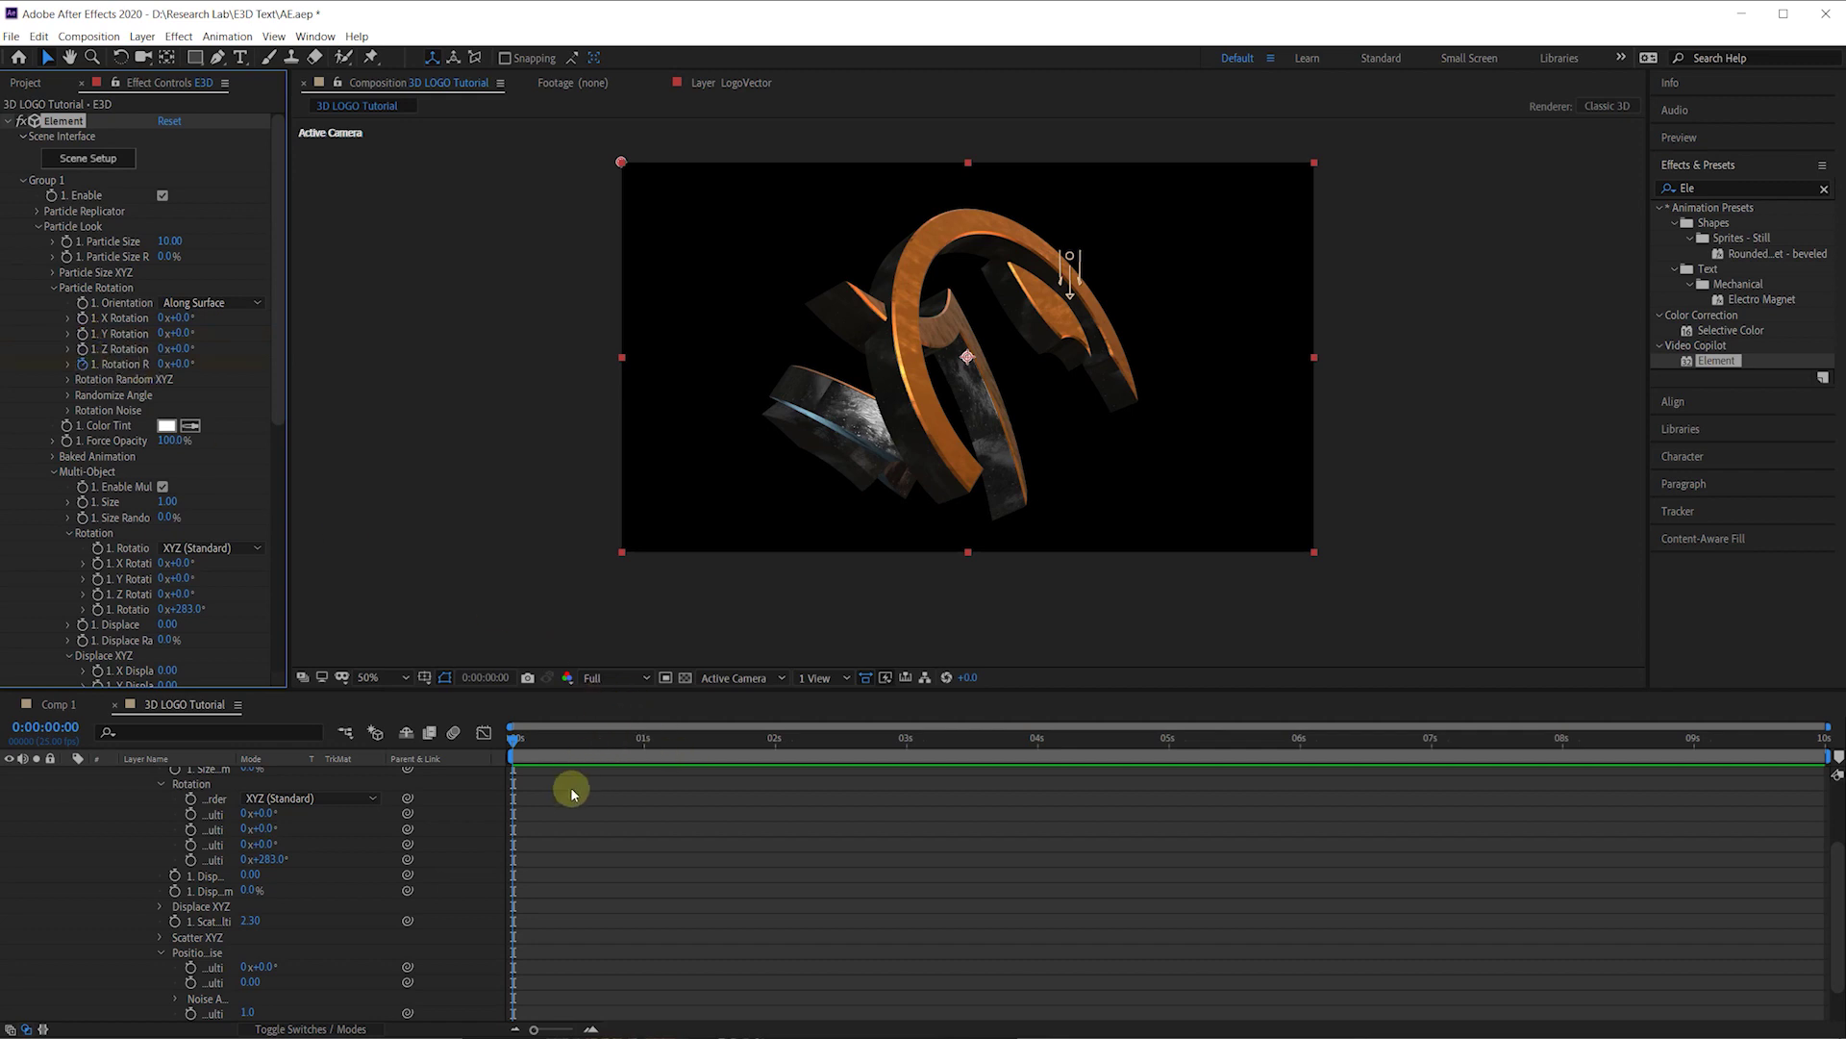
key("u")
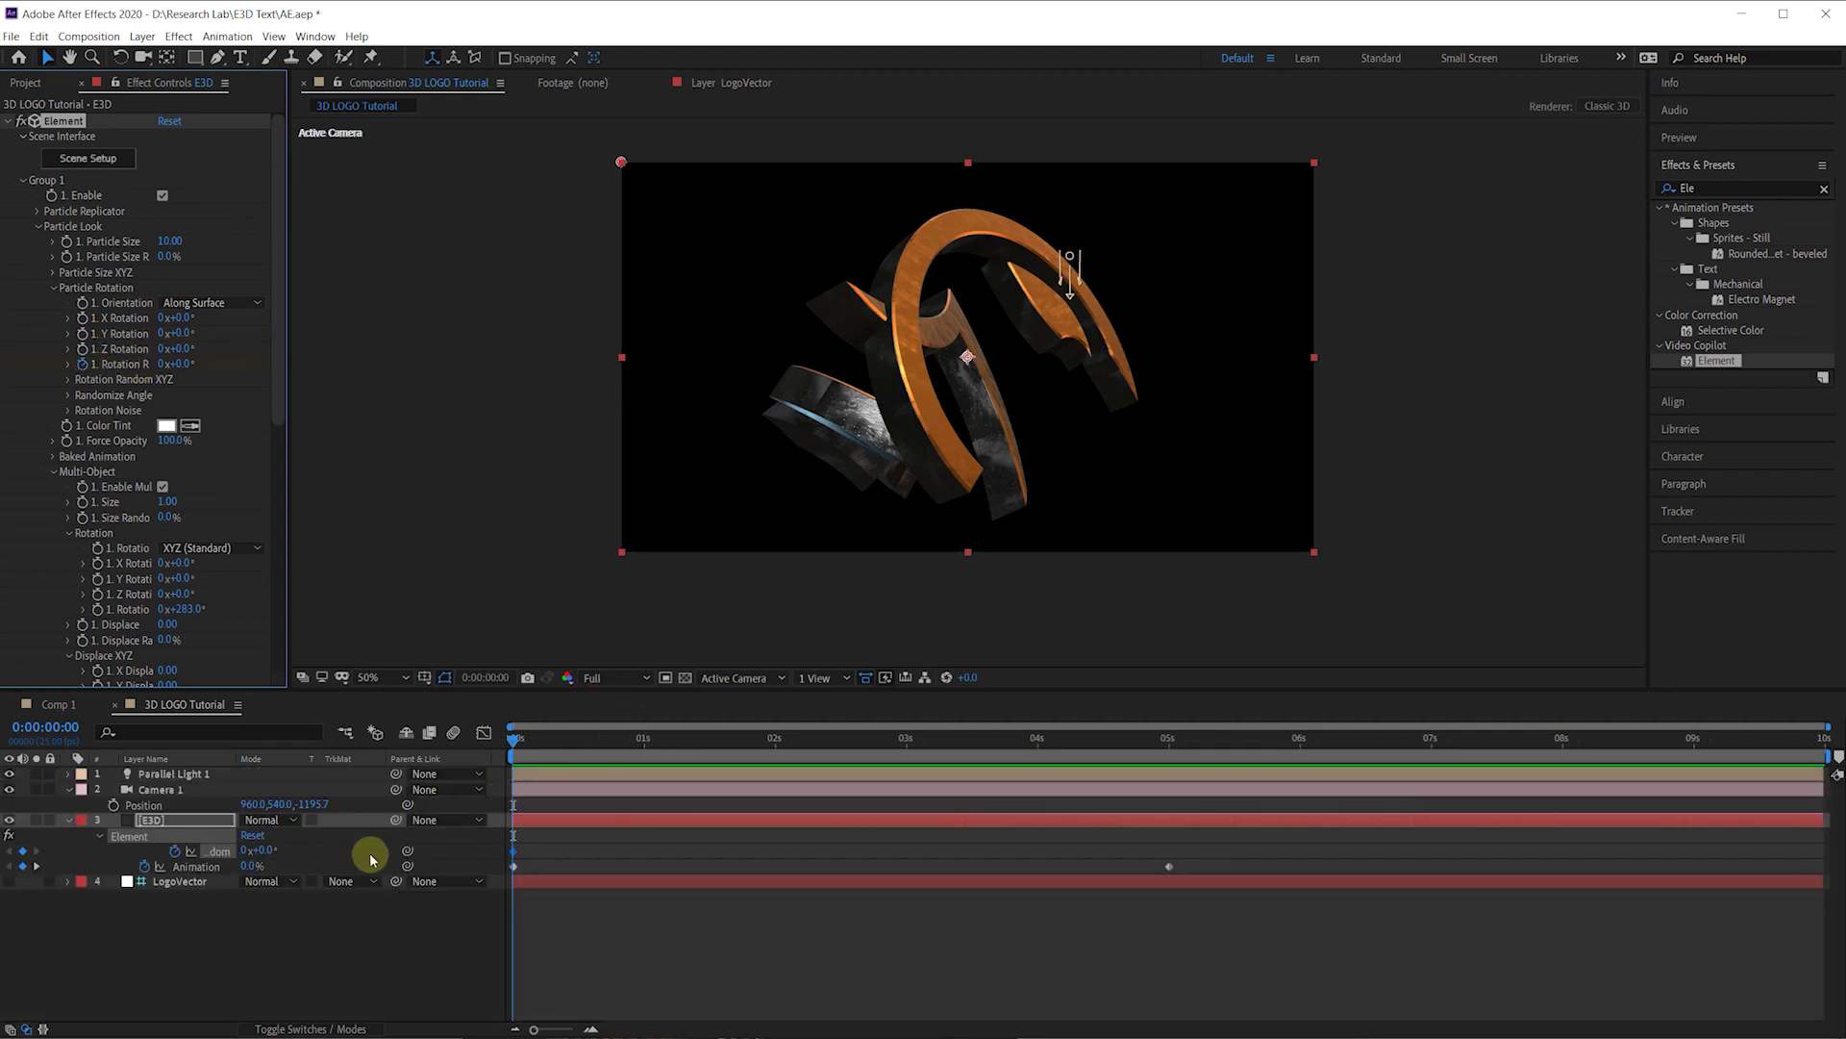
left_click_drag(531, 856, 1169, 853)
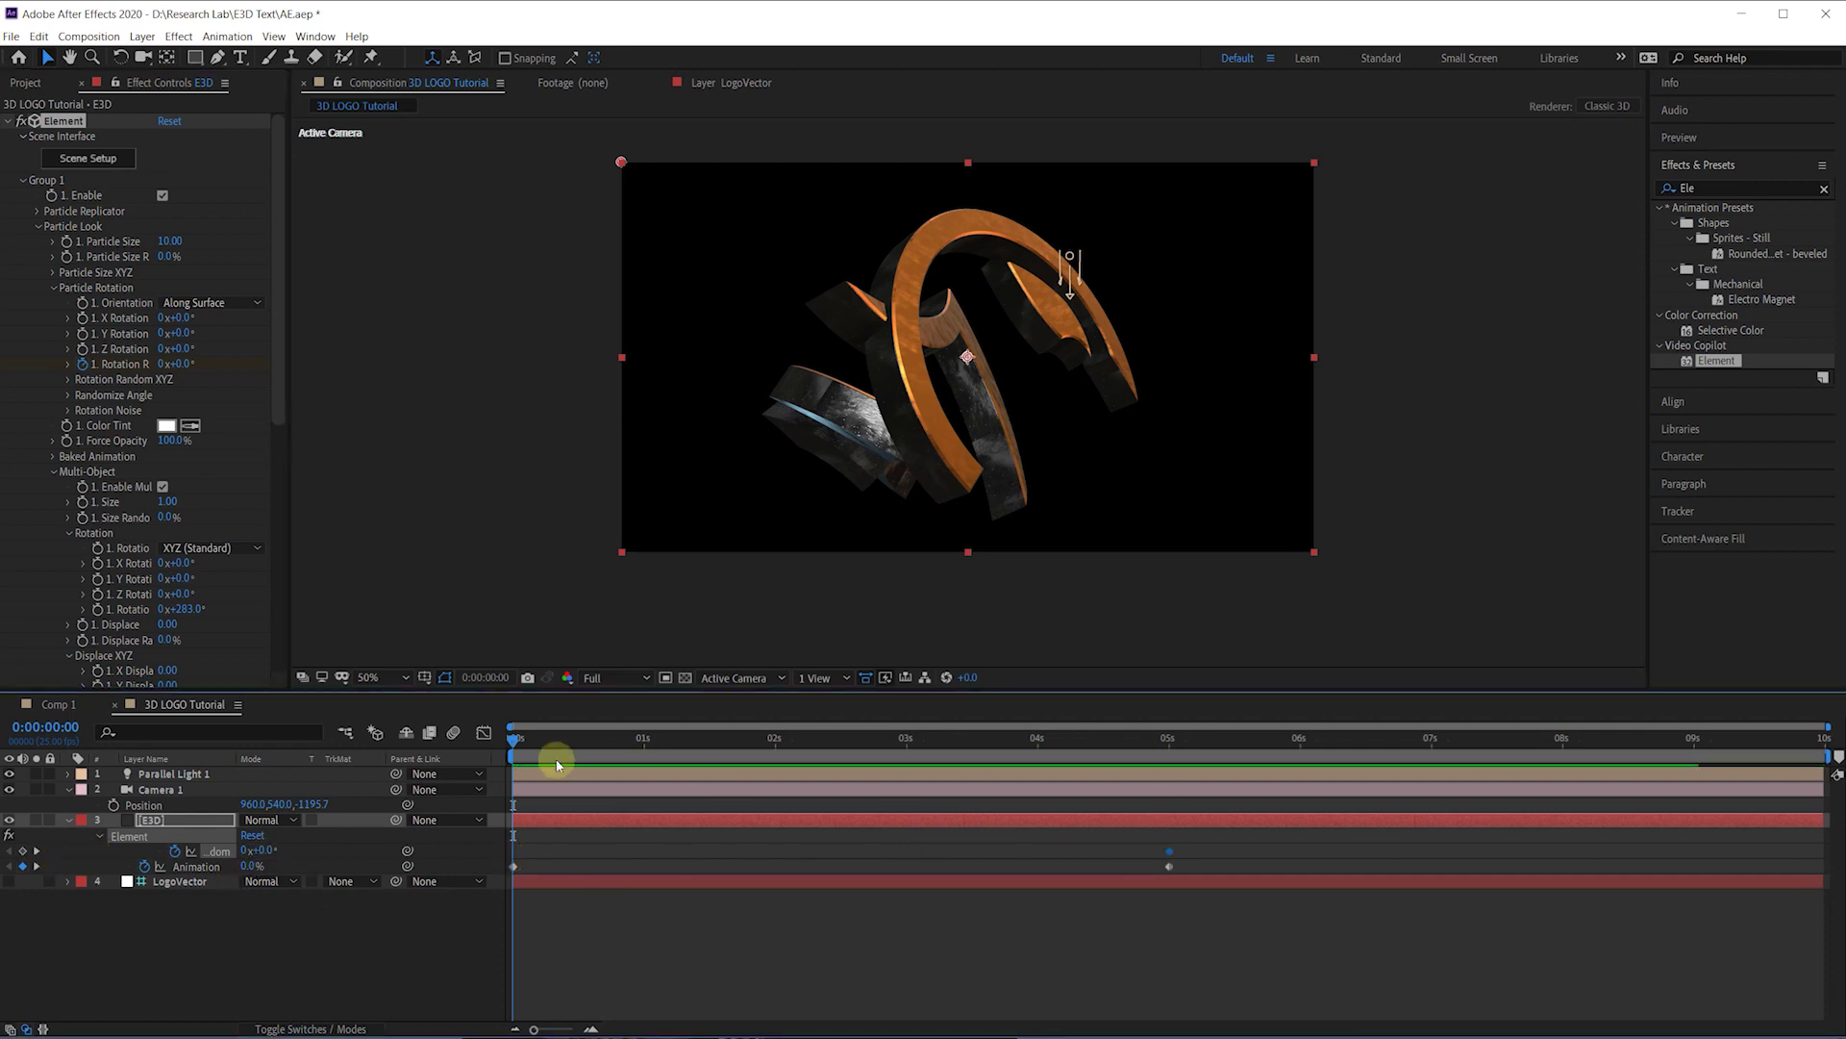
left_click_drag(263, 850, 181, 837)
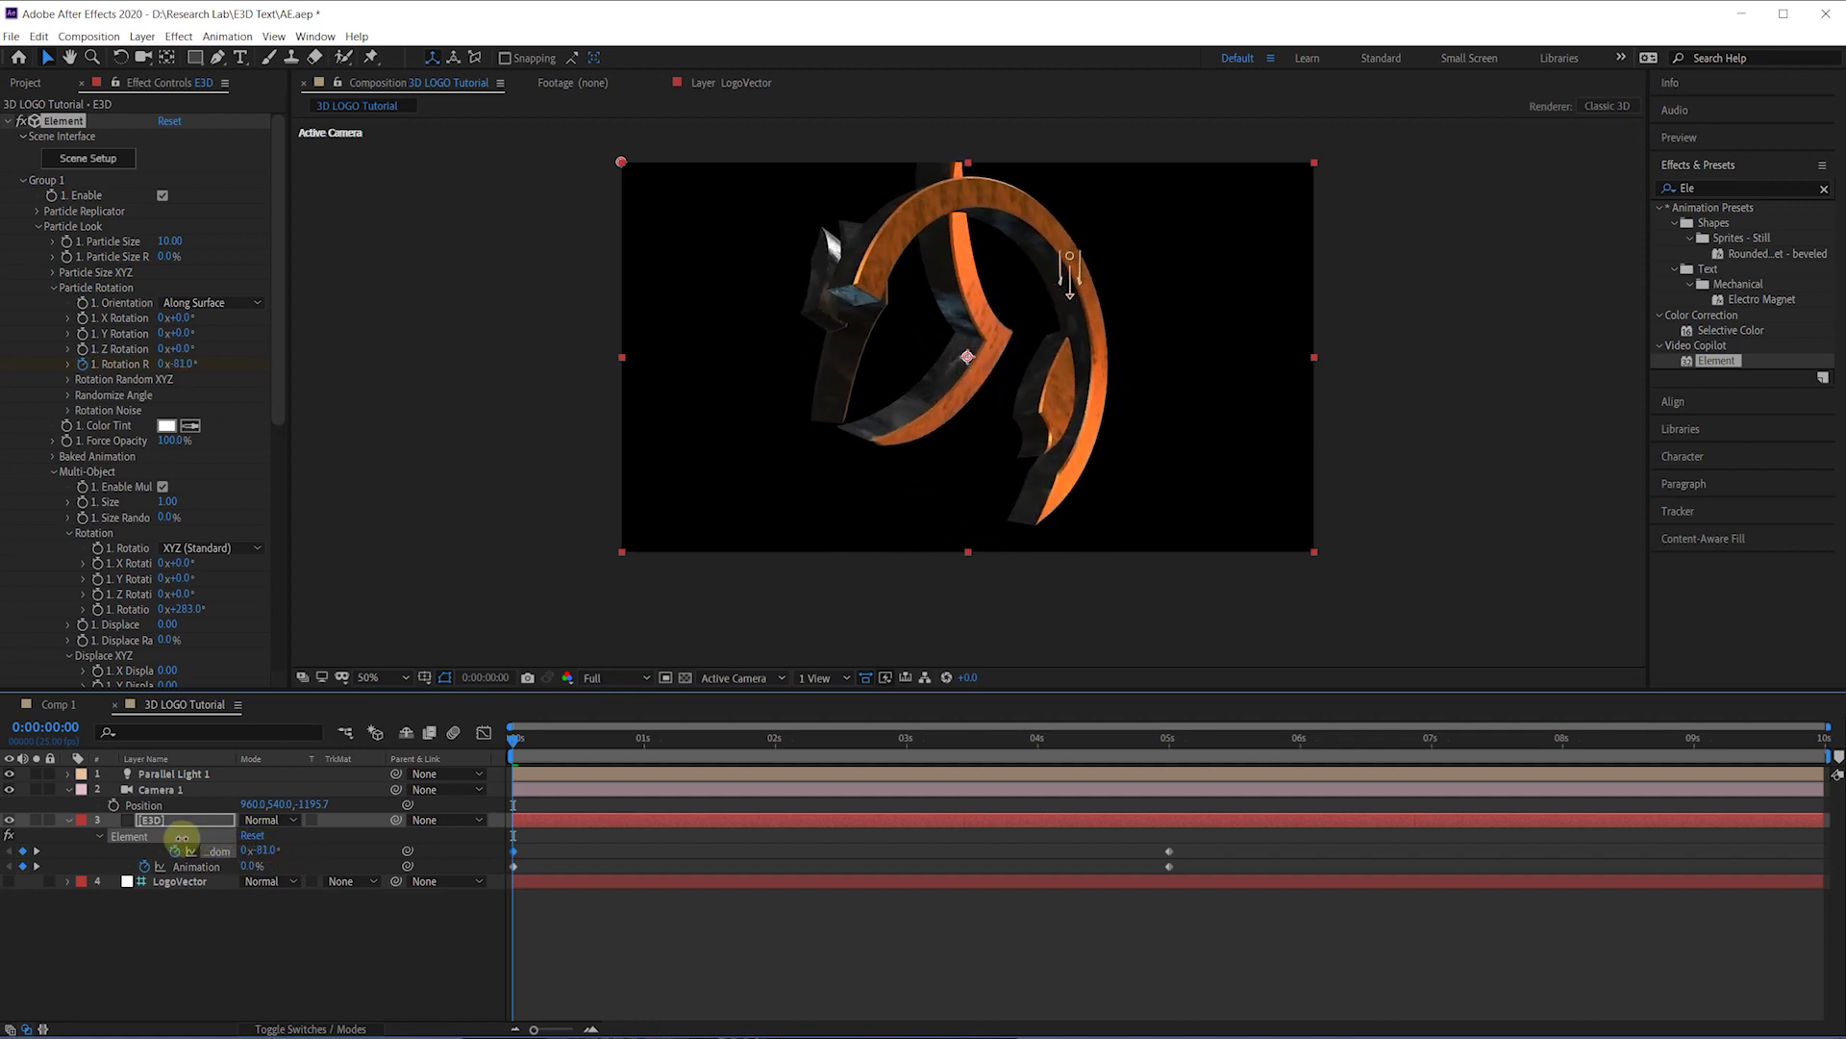
Step: Preview the logo animation with the random particle rotation, then return to the first frame
left_click(601, 921)
key("space")
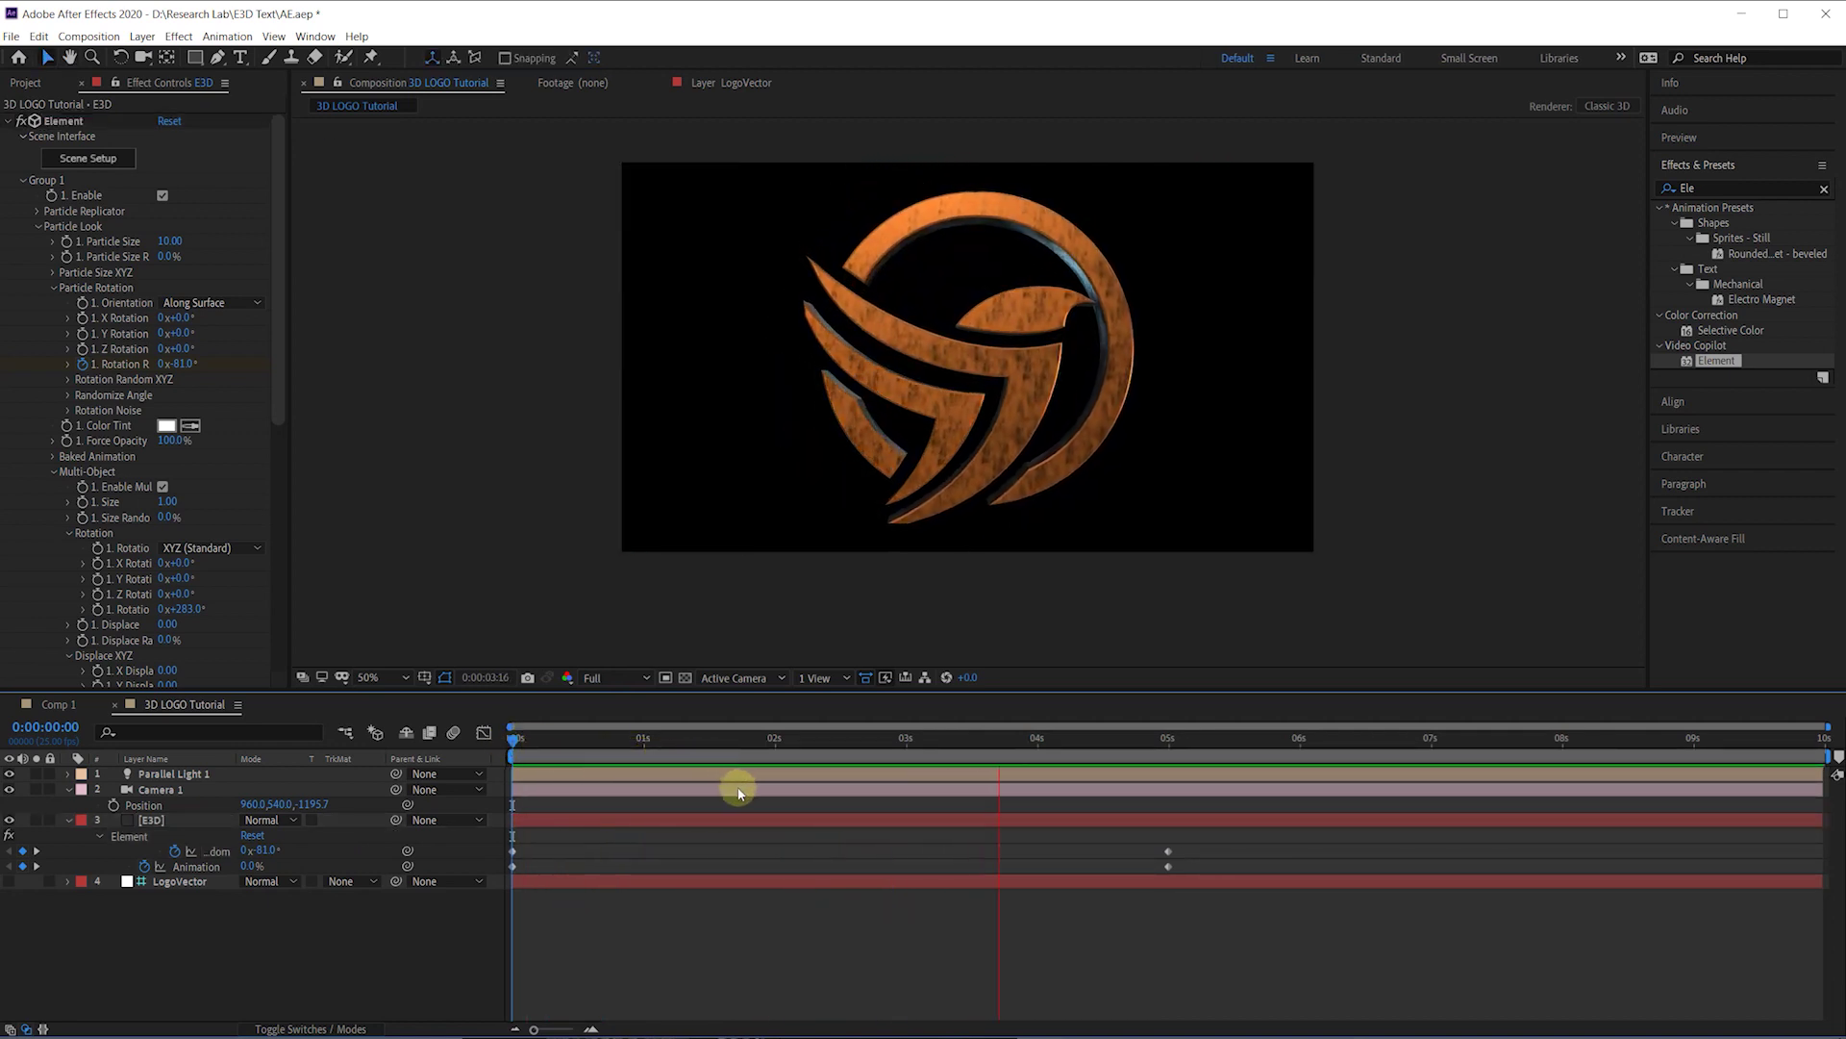
key("space")
left_click_drag(575, 744, 487, 735)
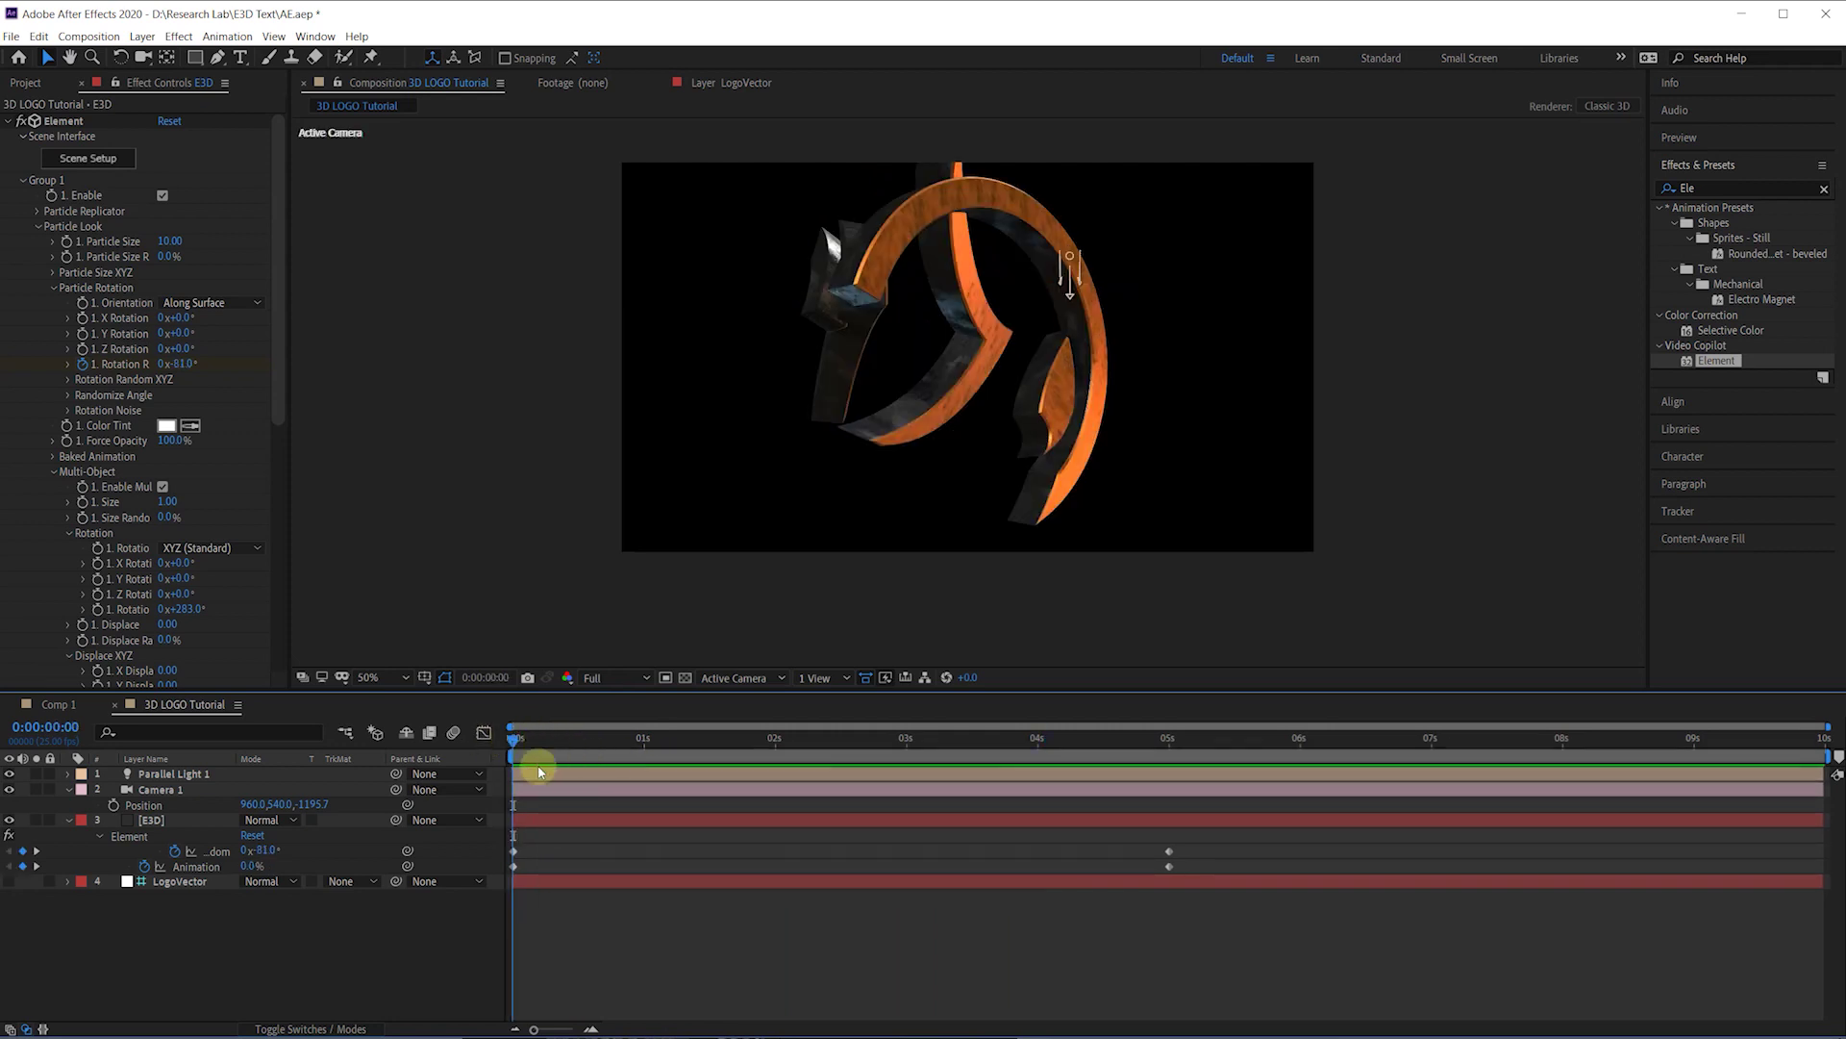
Step: Keyframe Group 1's particle Y Rotation from 85° at the first frame to 0° at 5 seconds, and preview the motion
left_click(82, 332)
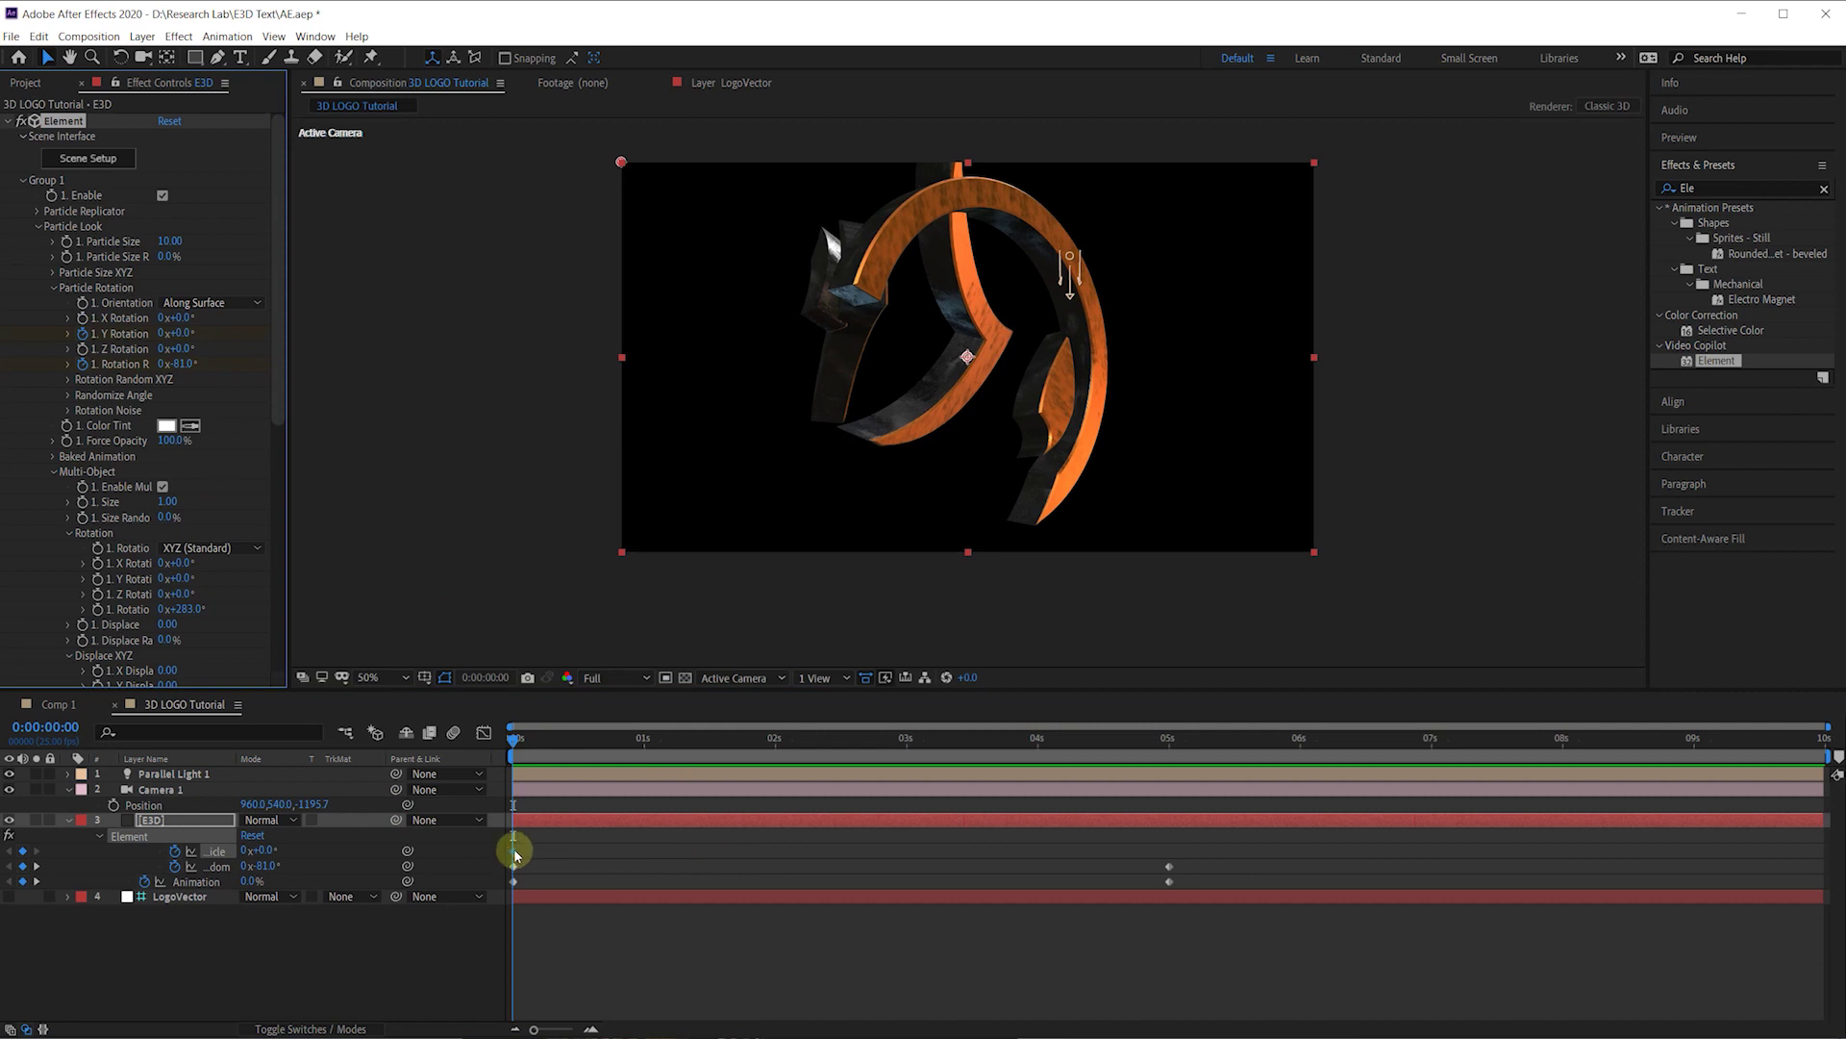
left_click_drag(514, 852, 1082, 861)
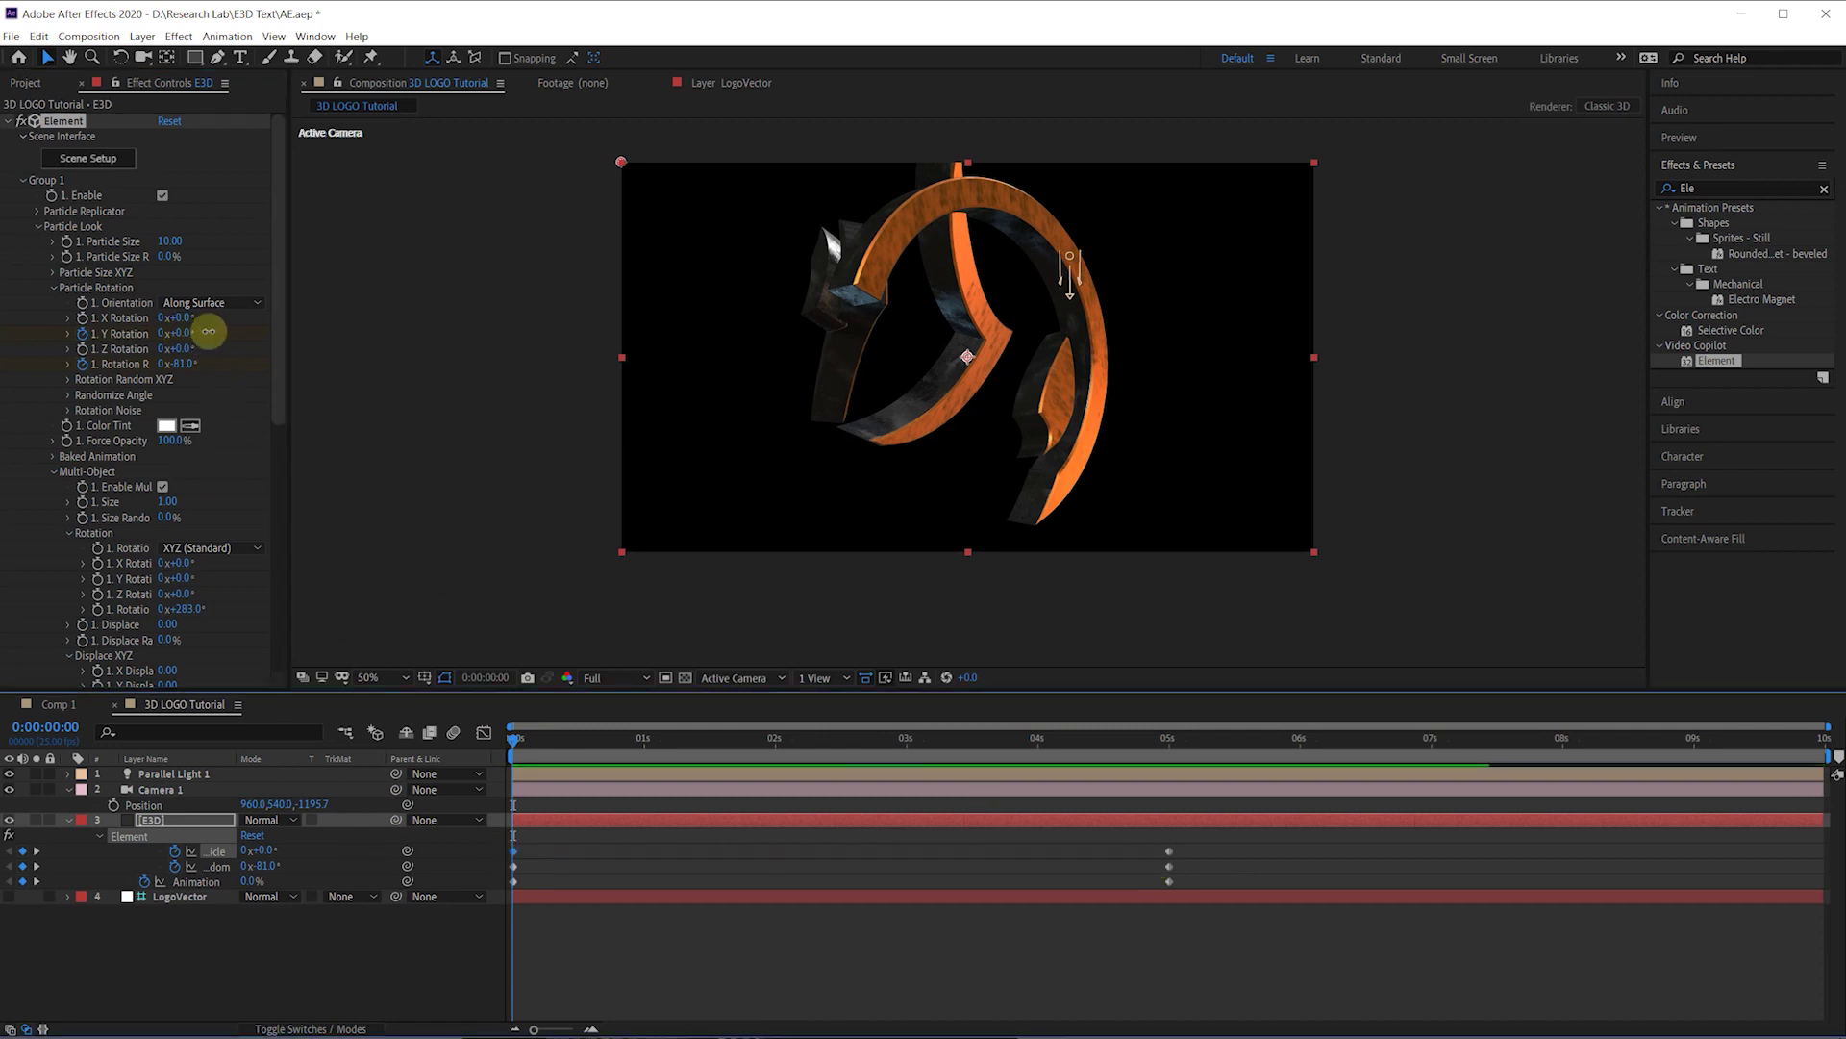
left_click_drag(183, 333, 269, 338)
key("space")
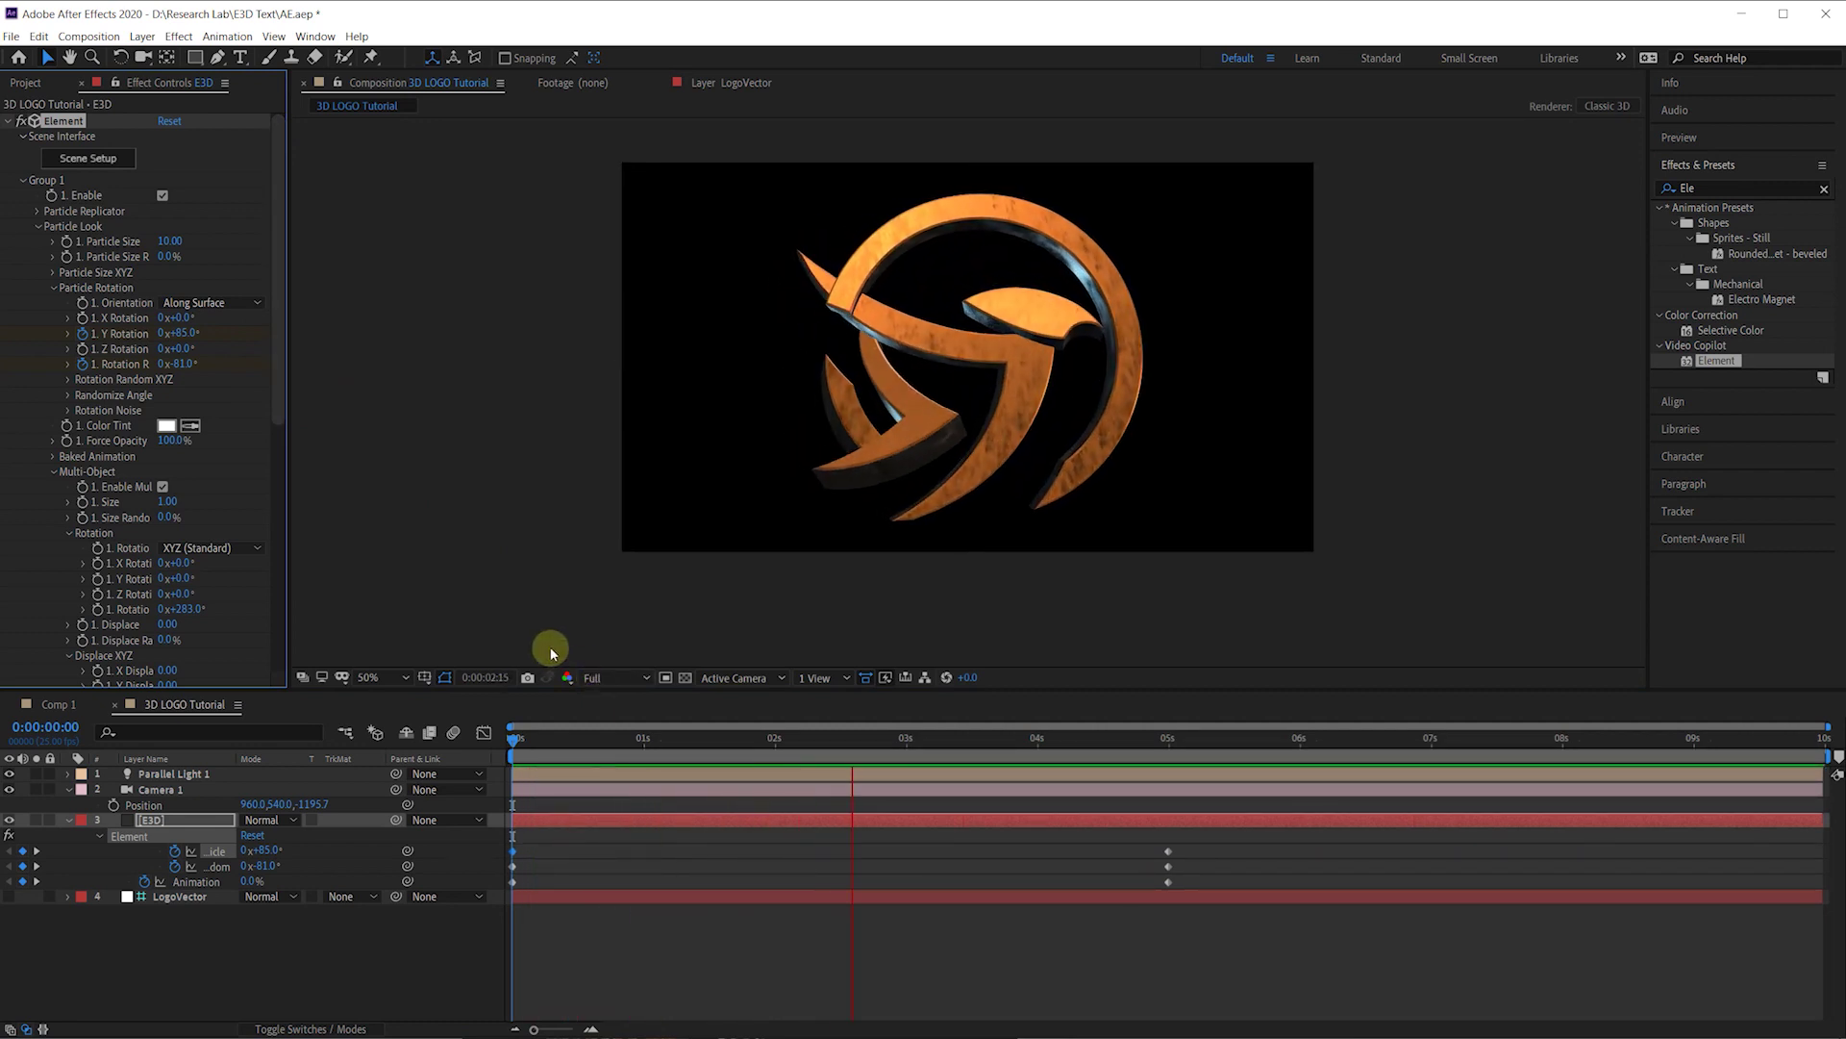
key("space")
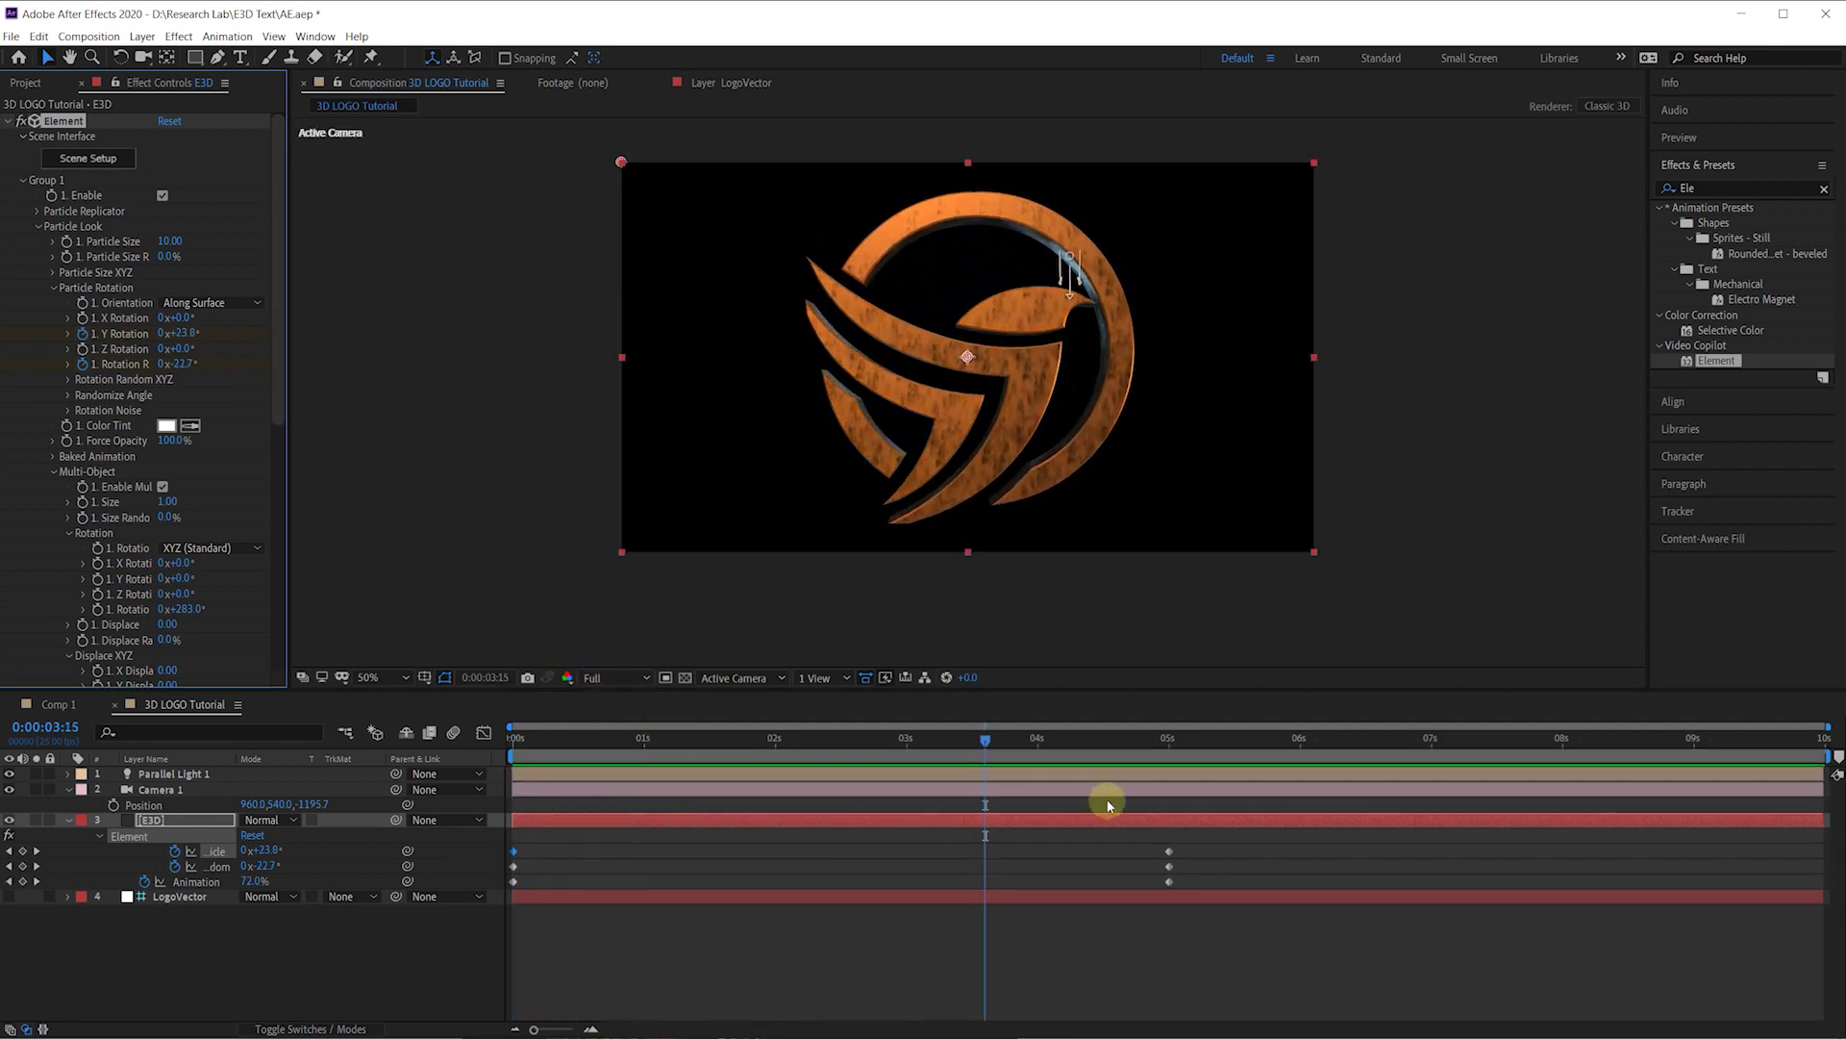
Step: Remove the random rotation keyframes at 5 seconds, leaving the value at 0°, and replay the animation from the first frame
left_click(1160, 741)
left_click(175, 865)
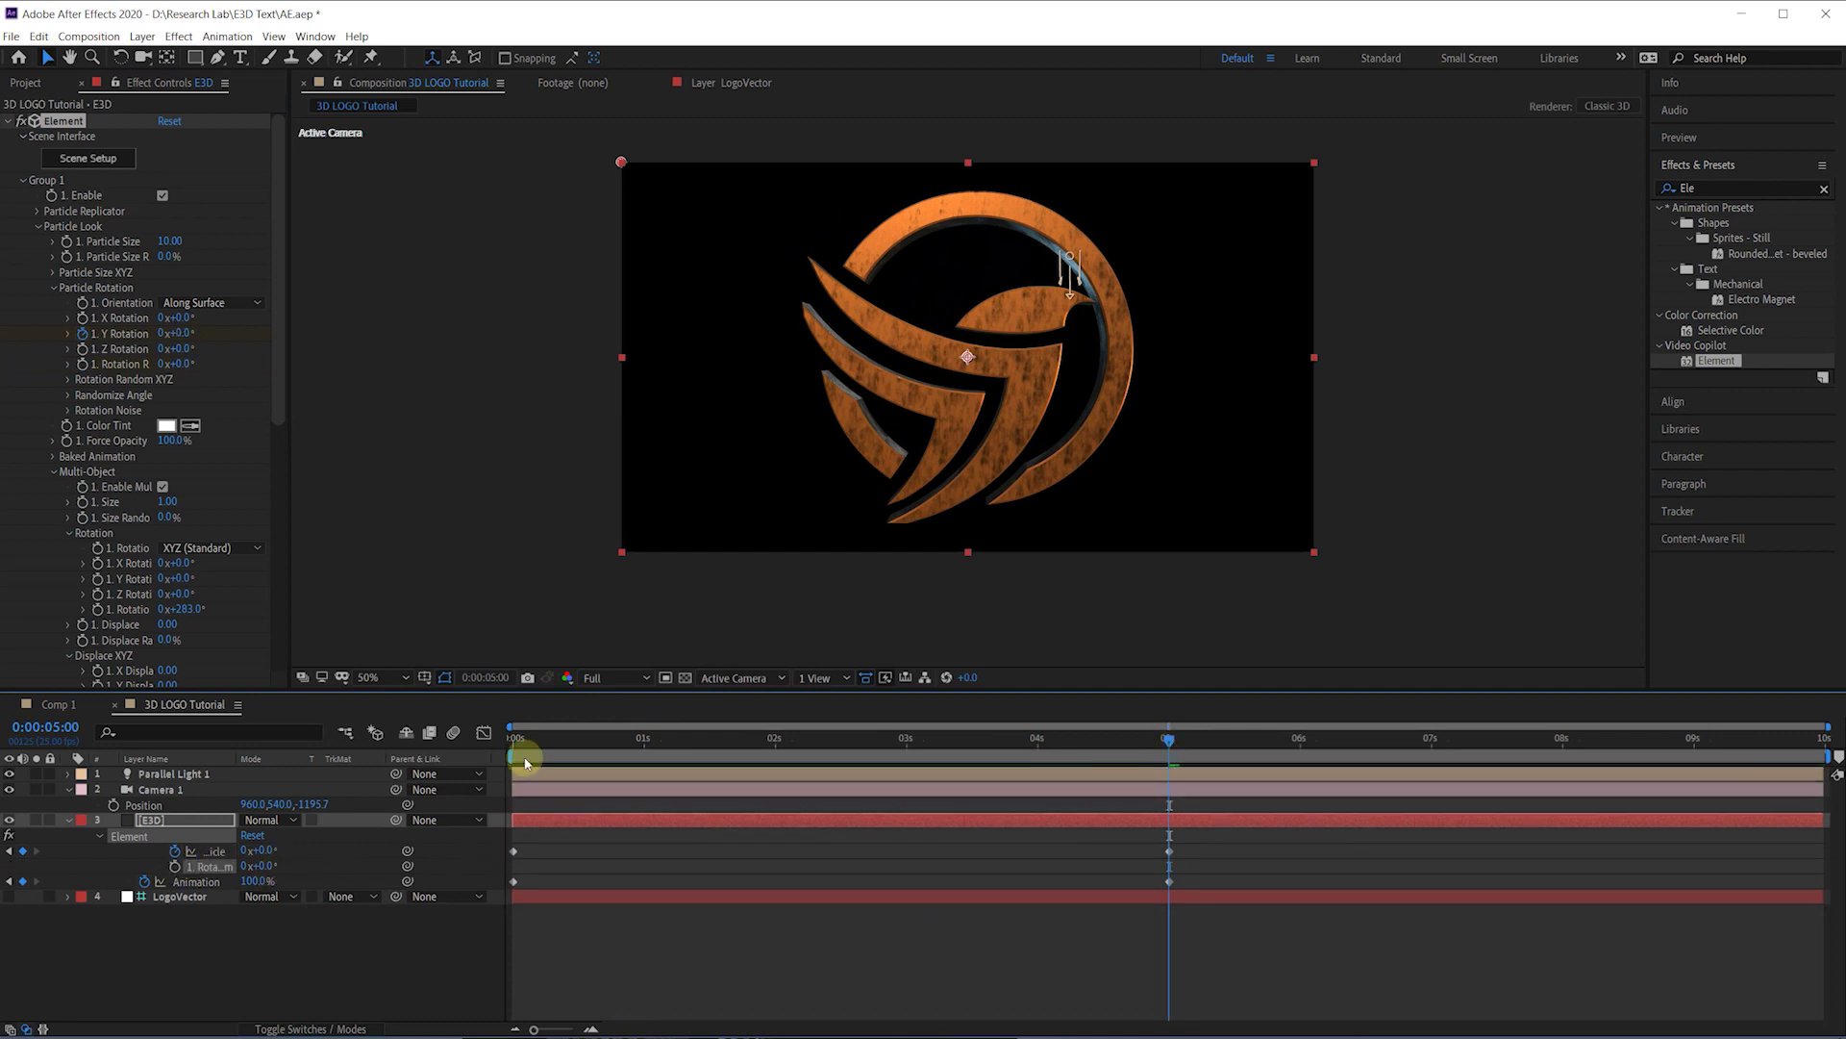
key("Home")
key("space")
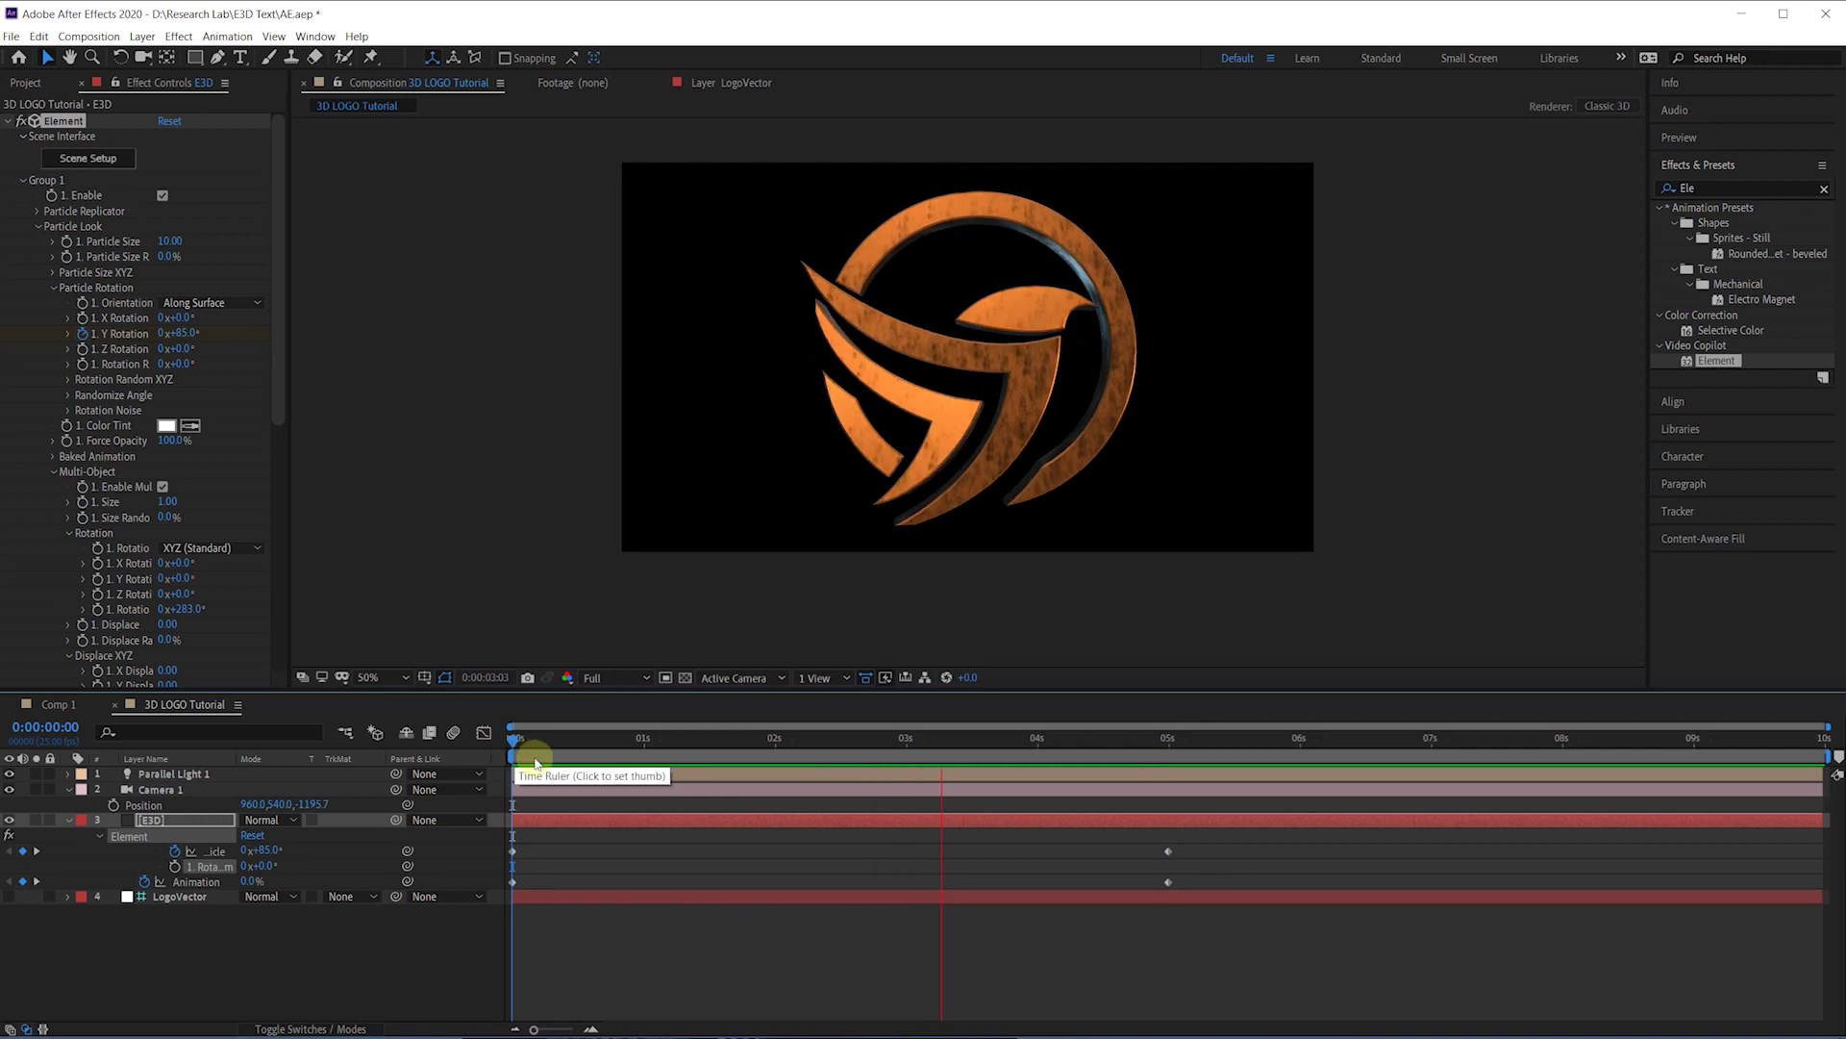
key("space")
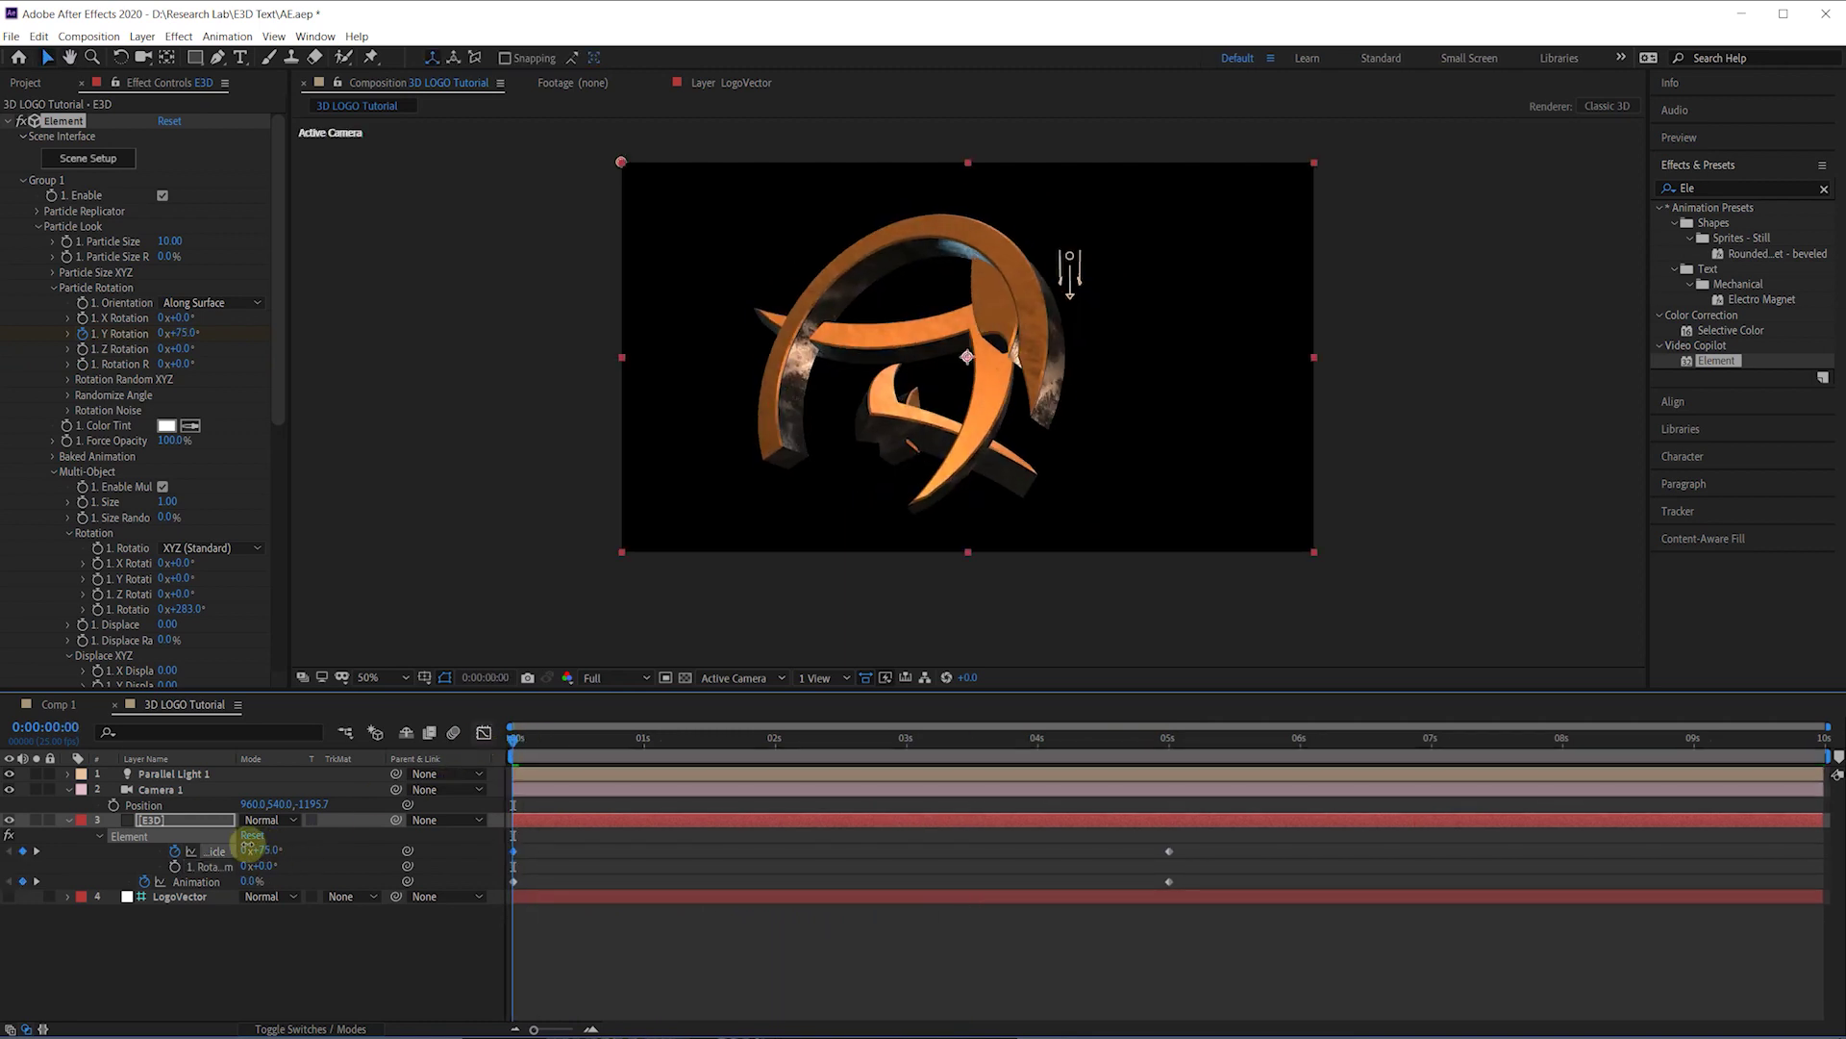
Step: Set the first-frame Y Rotation keyframe to -180° and preview the logo animation
left_click_drag(248, 848, 283, 852)
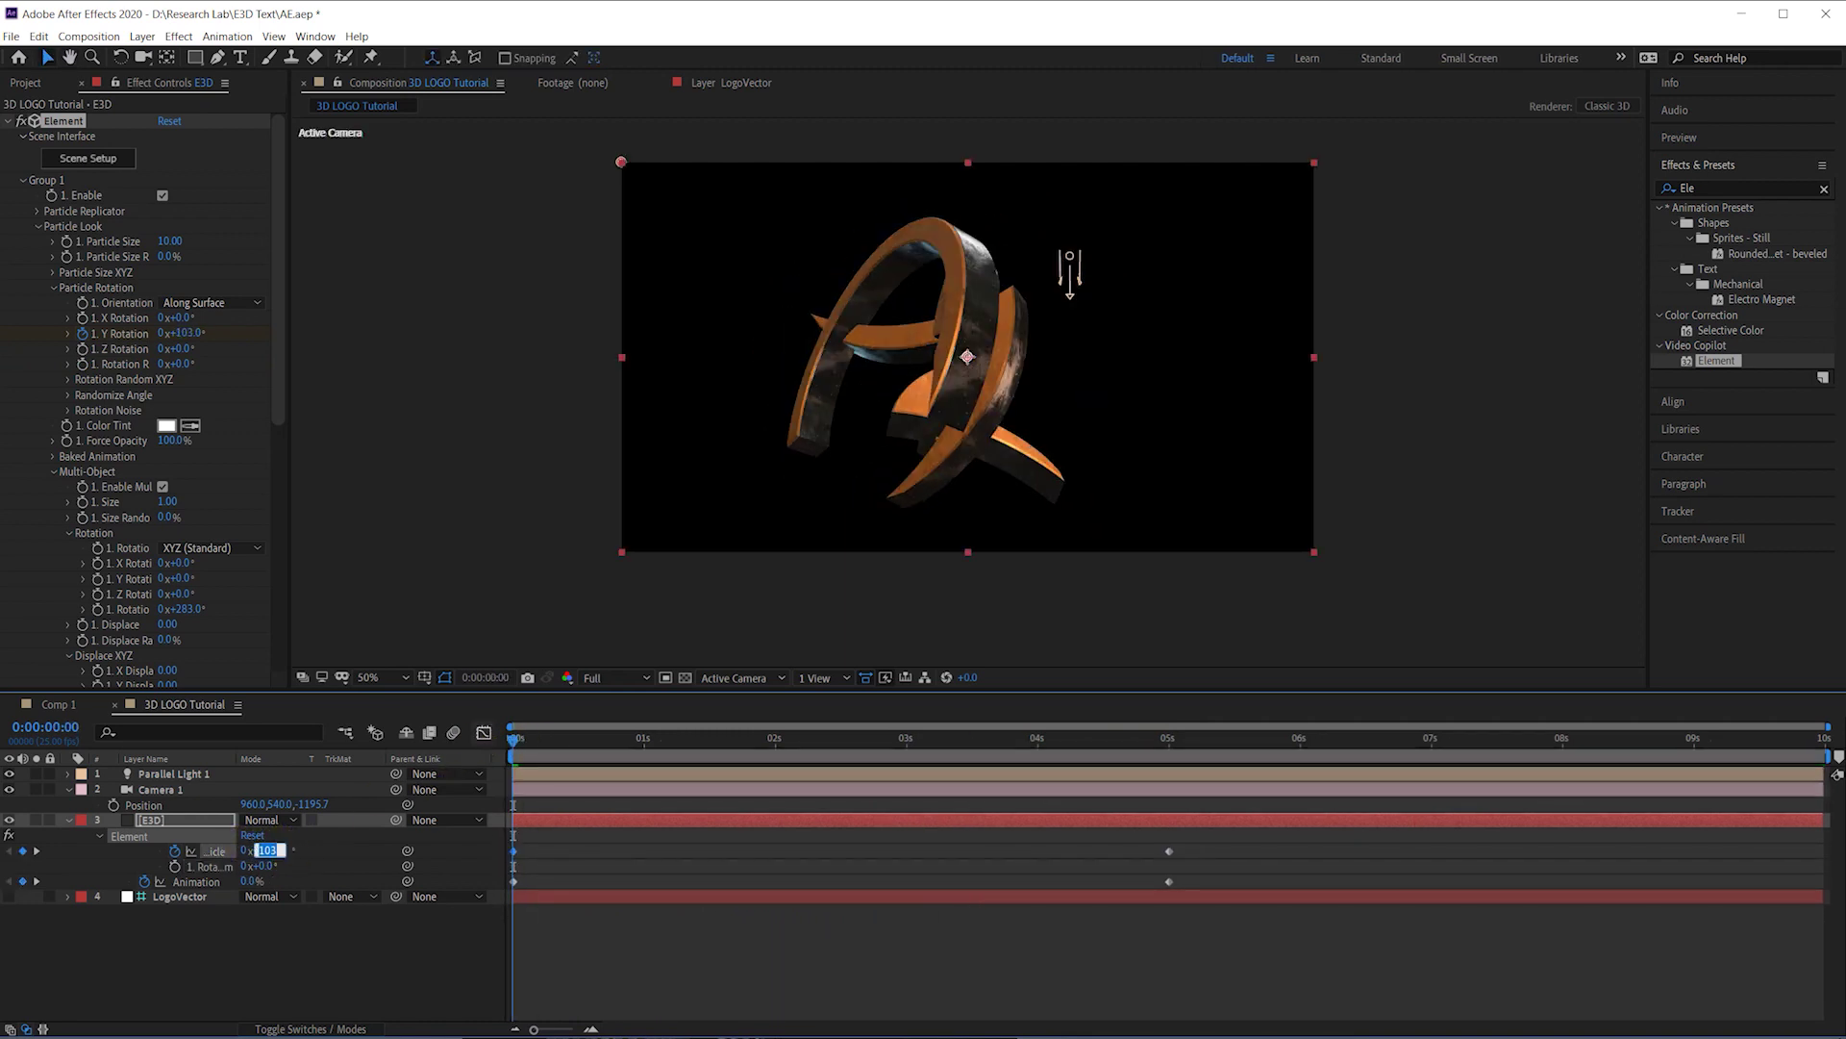
key("space")
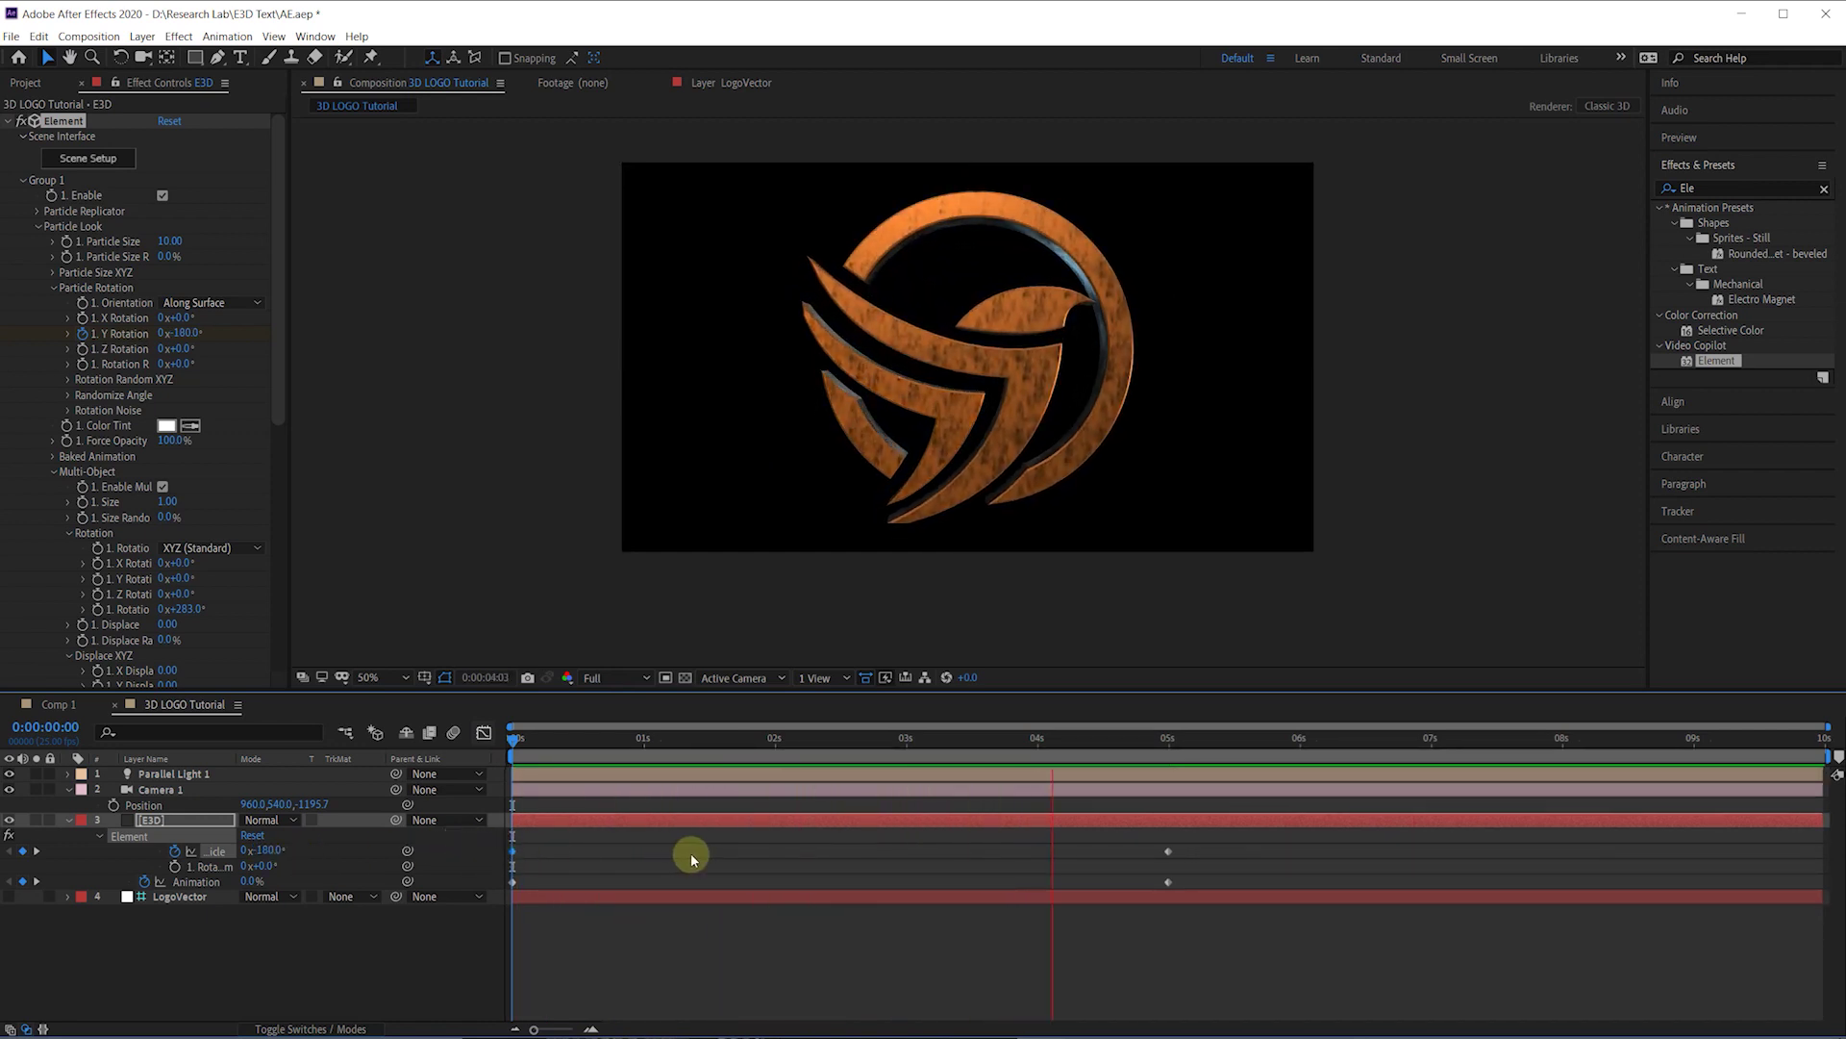
key("space")
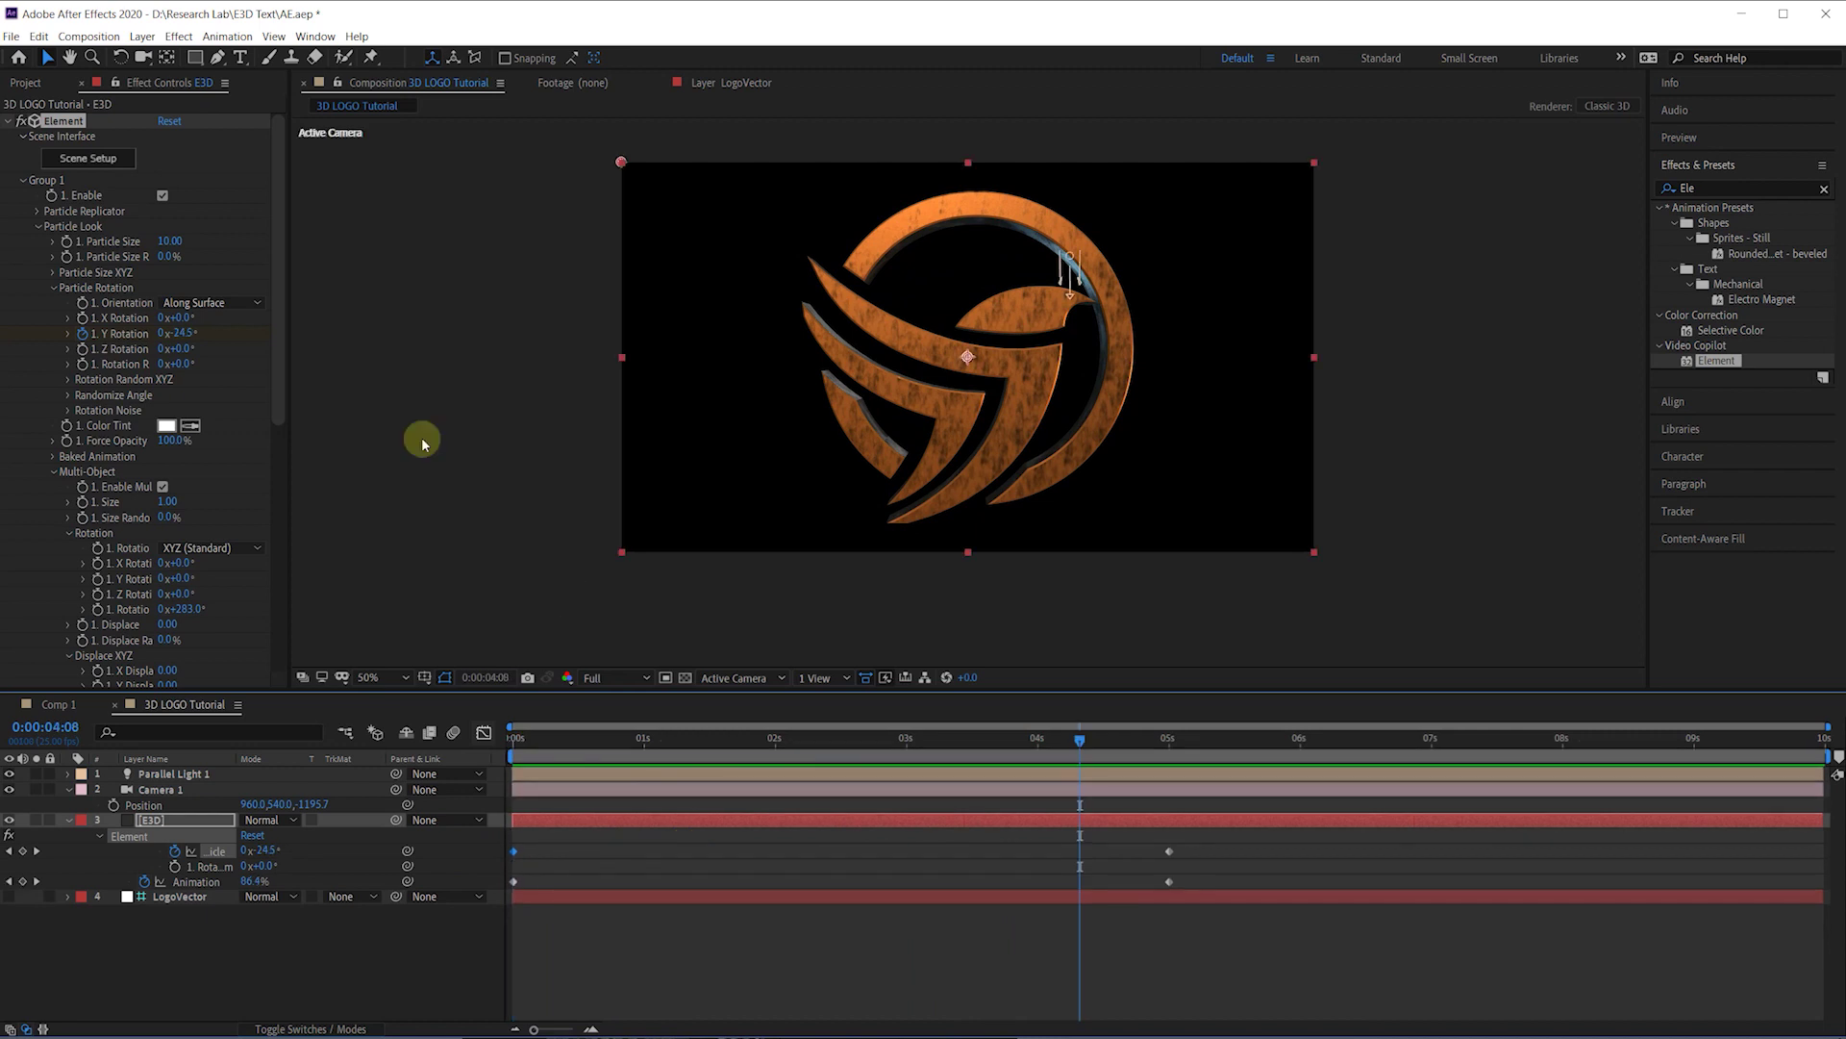
Step: Collapse the Group 1 settings and the E3D layer's properties, and move the current time to 0:00:04:01
left_click(21, 179)
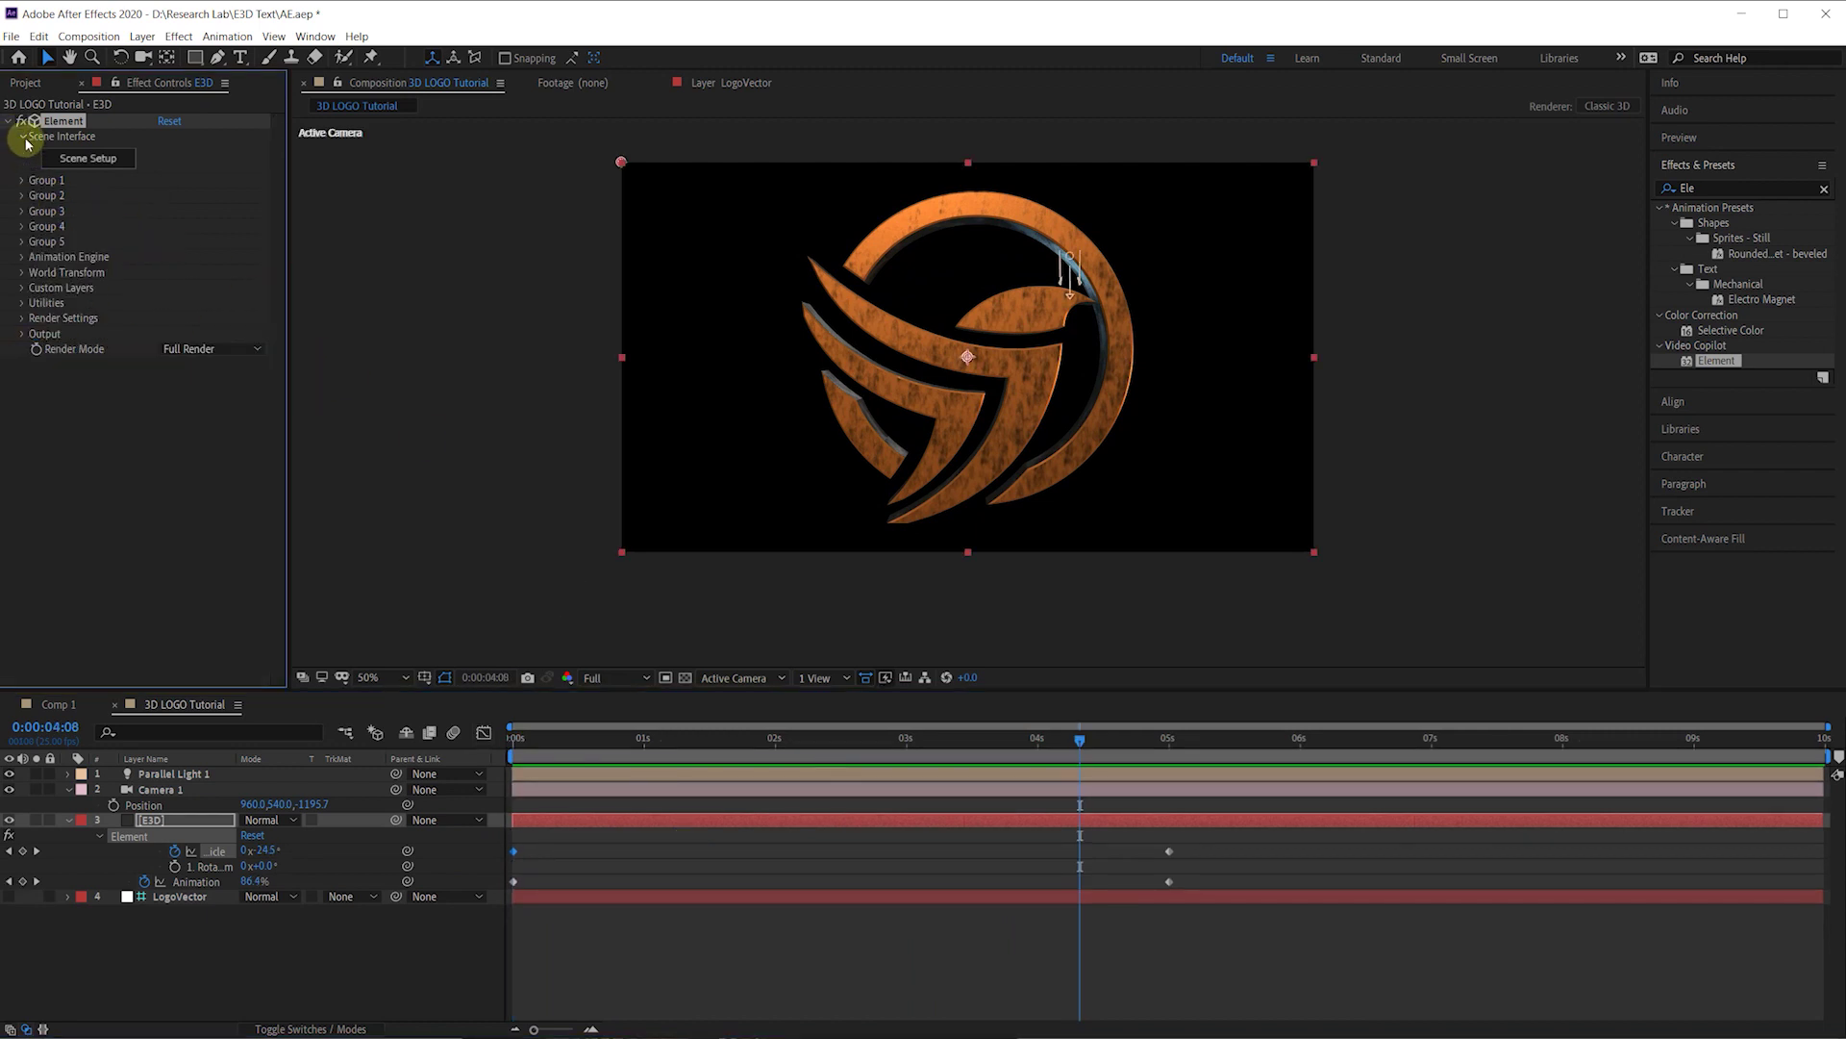
left_click(646, 863)
left_click_drag(568, 746, 1042, 740)
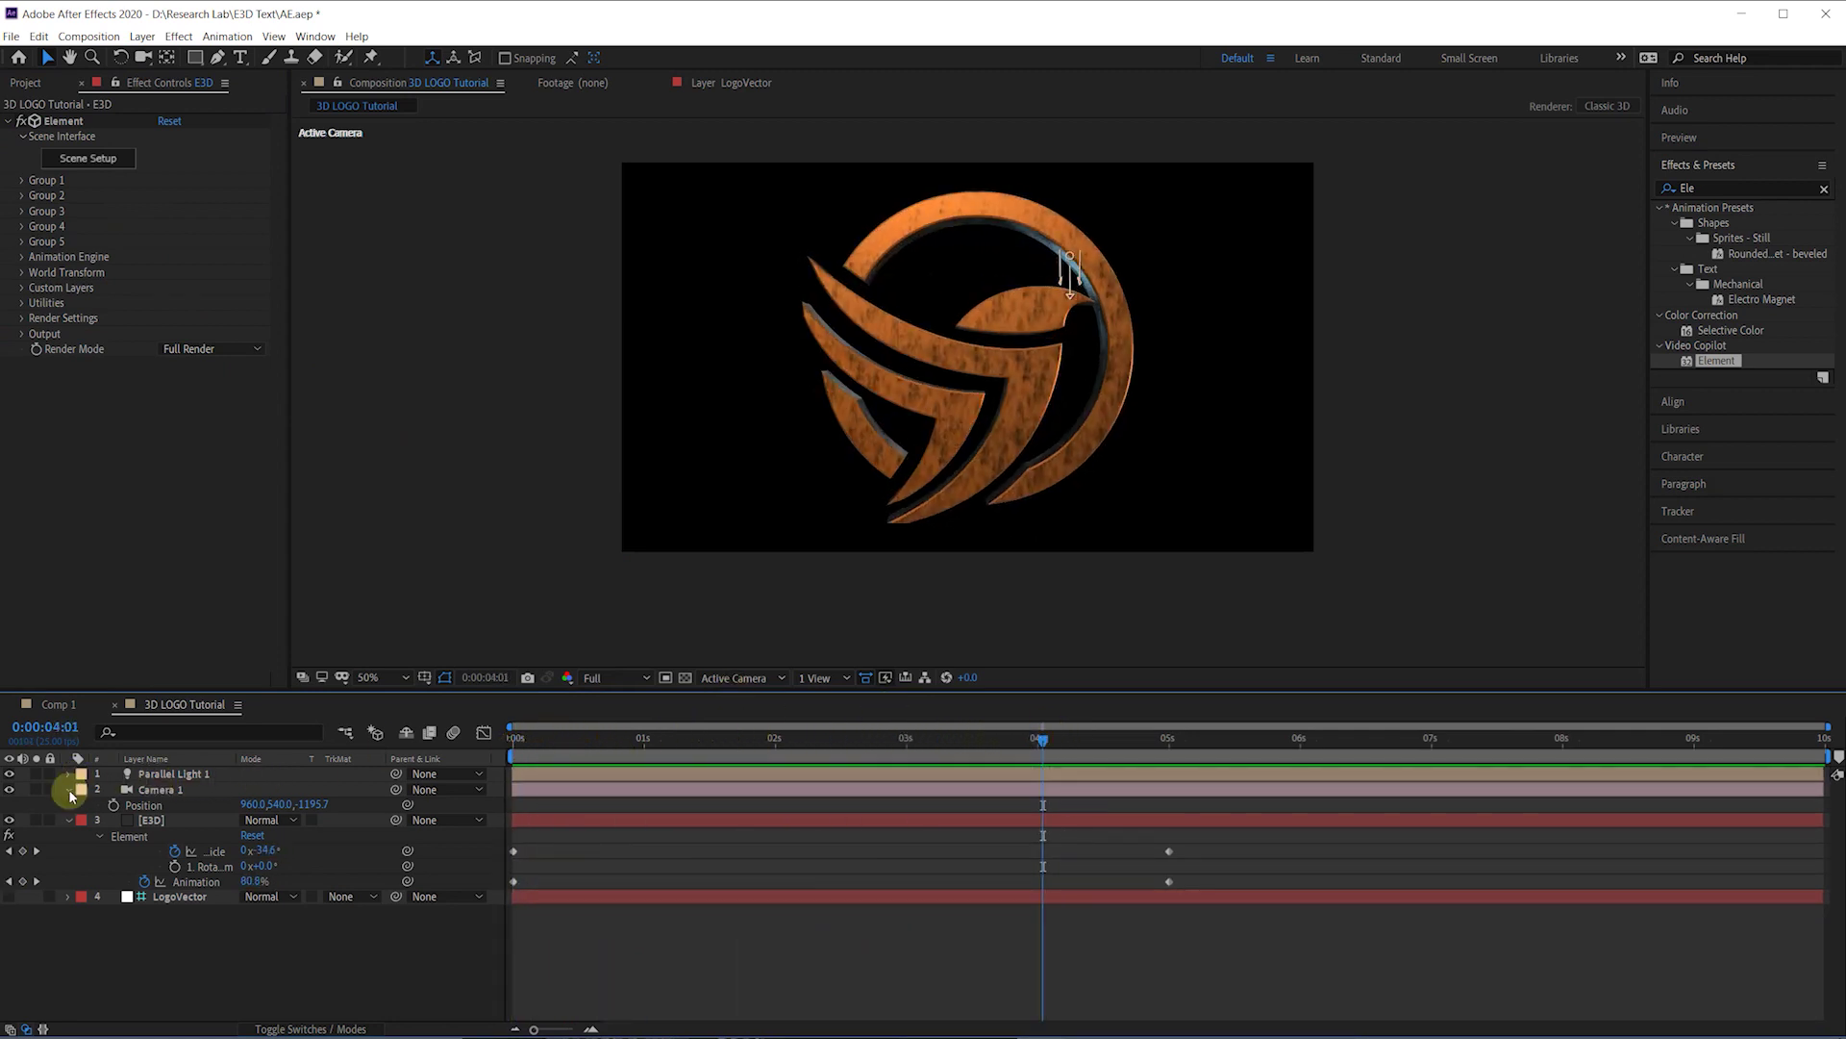
left_click(72, 823)
left_click(67, 820)
Step: Turn on Depth of Field in Camera 1's options and set its aperture to 100 pixels
left_click(135, 792)
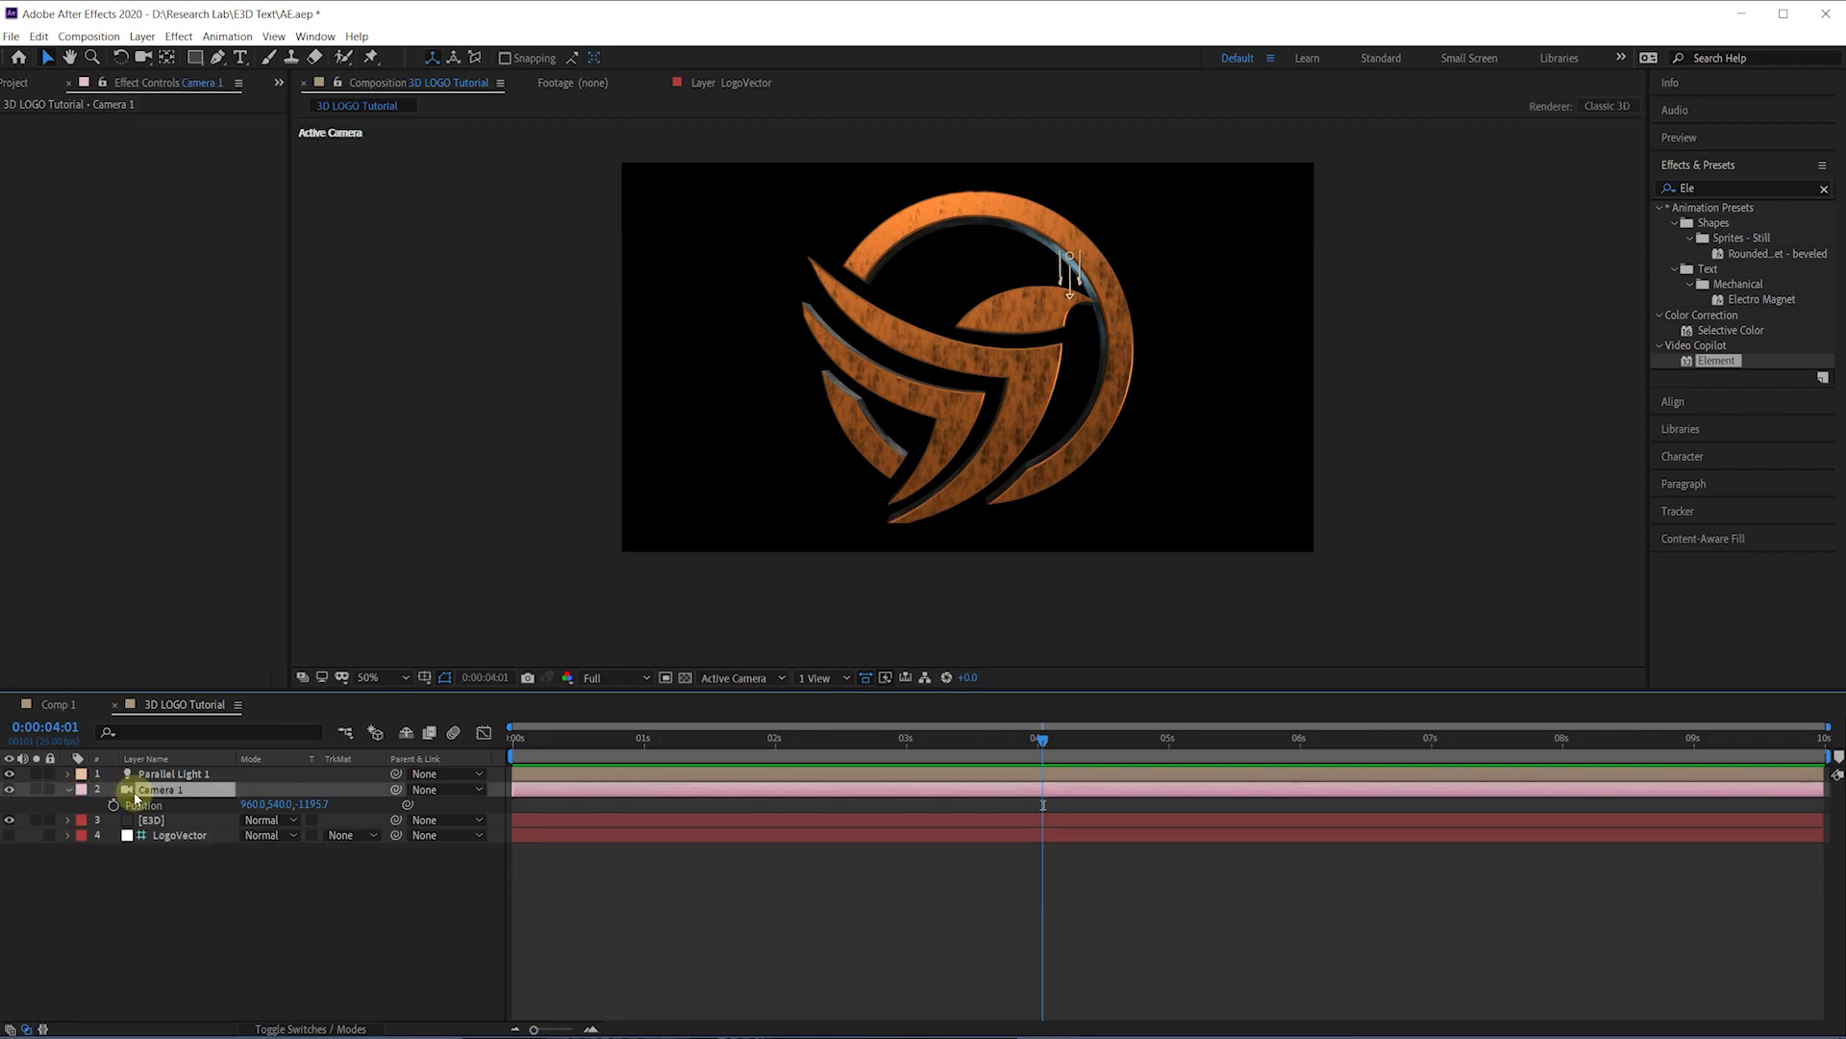
left_click(66, 789)
left_click(67, 788)
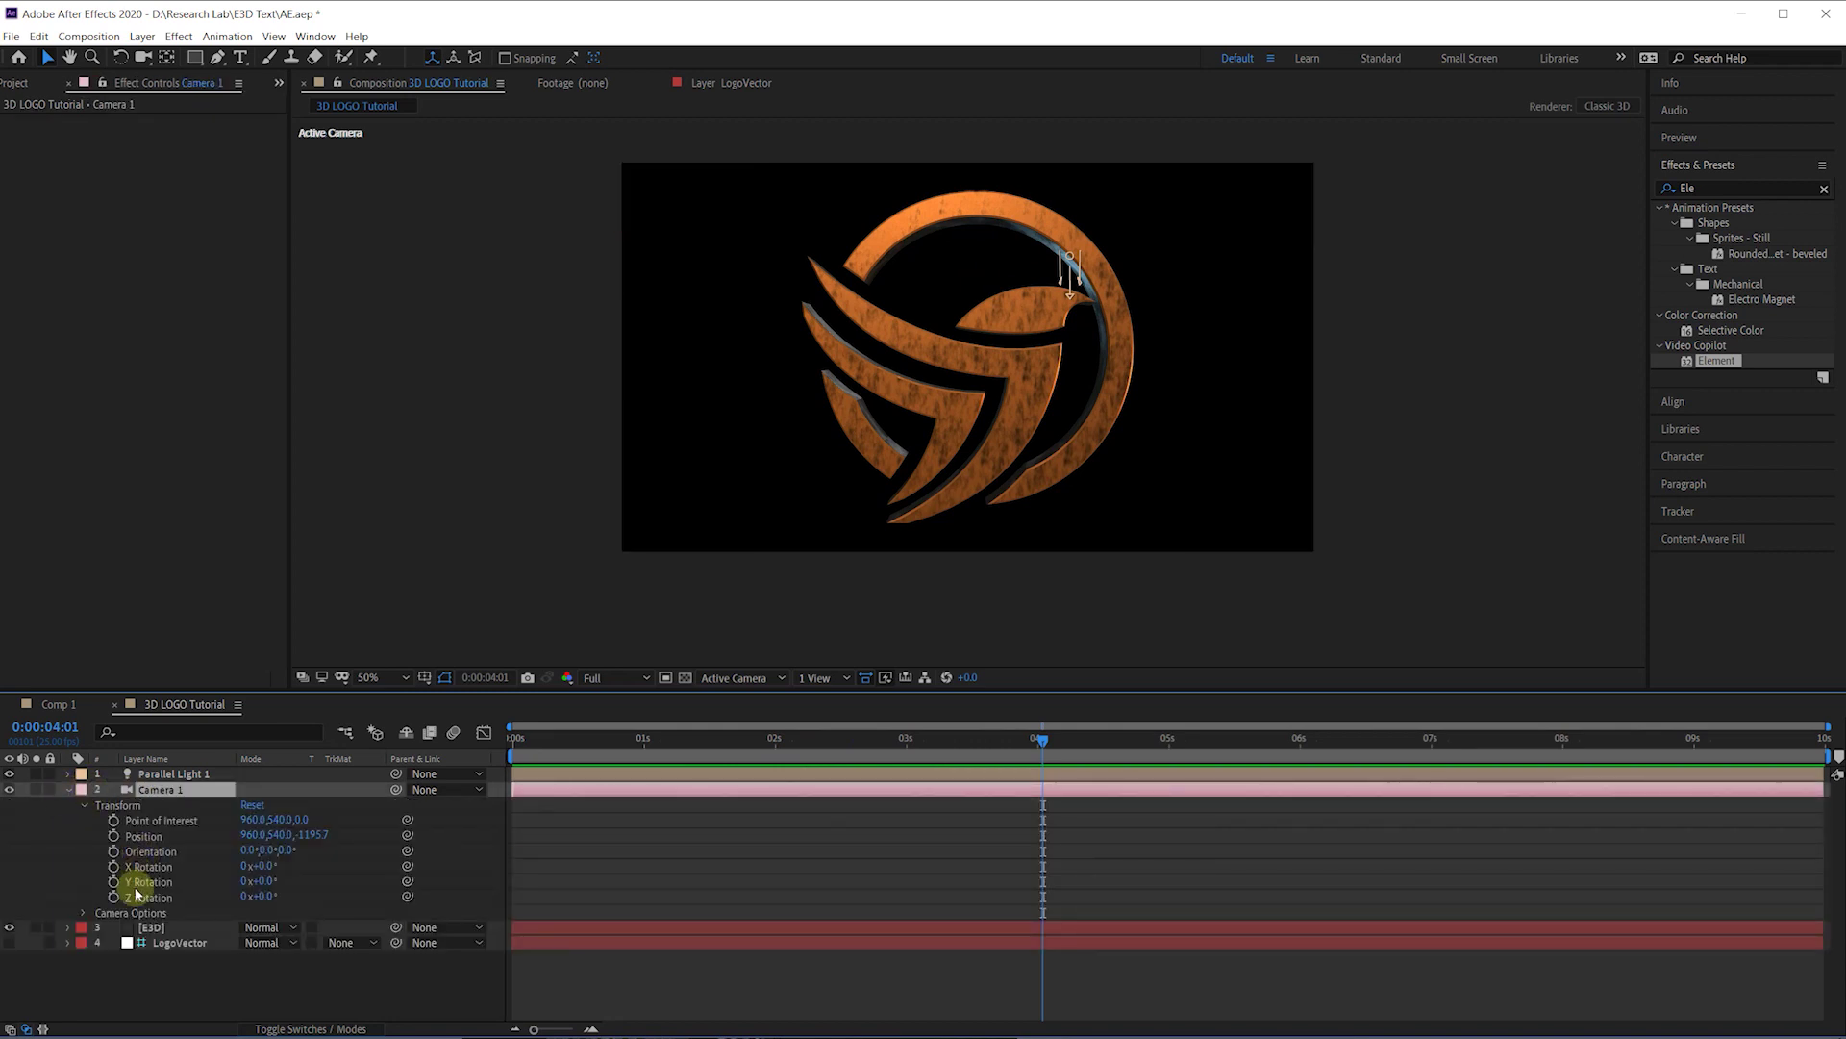
left_click(85, 913)
scroll(97, 862, "down", 2)
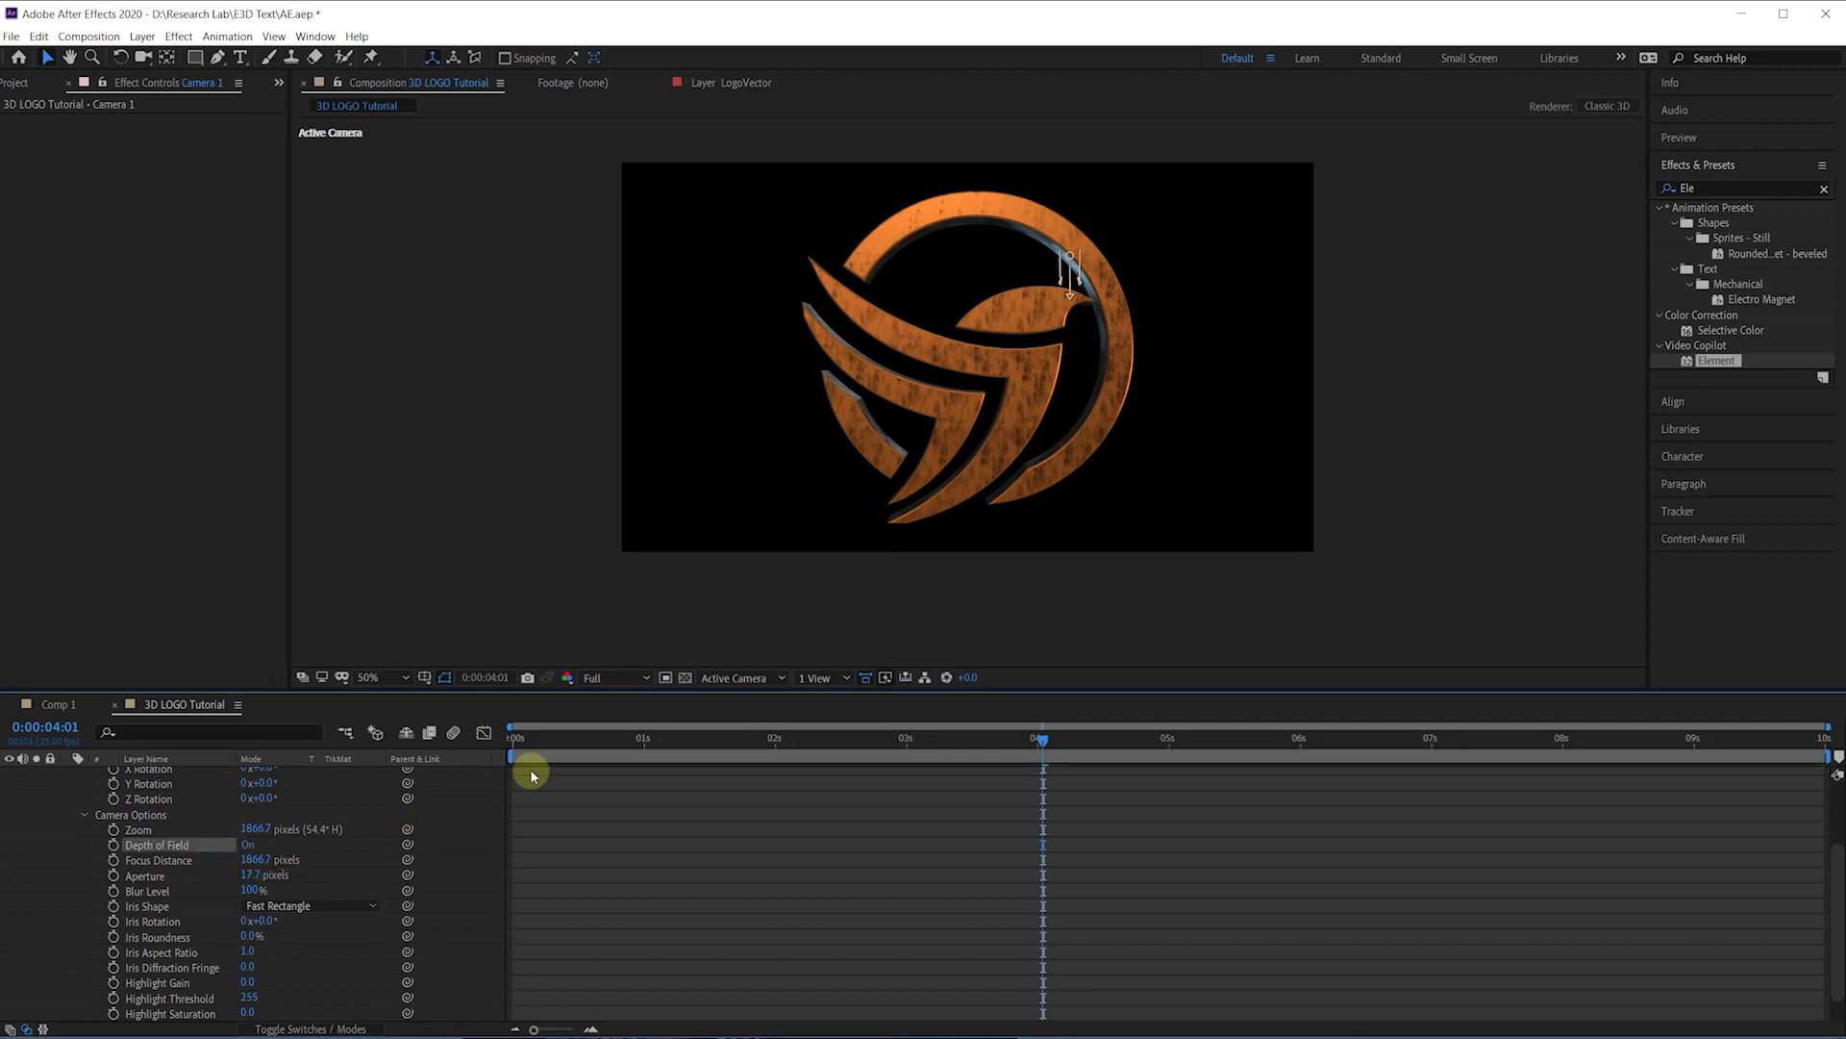
left_click(248, 871)
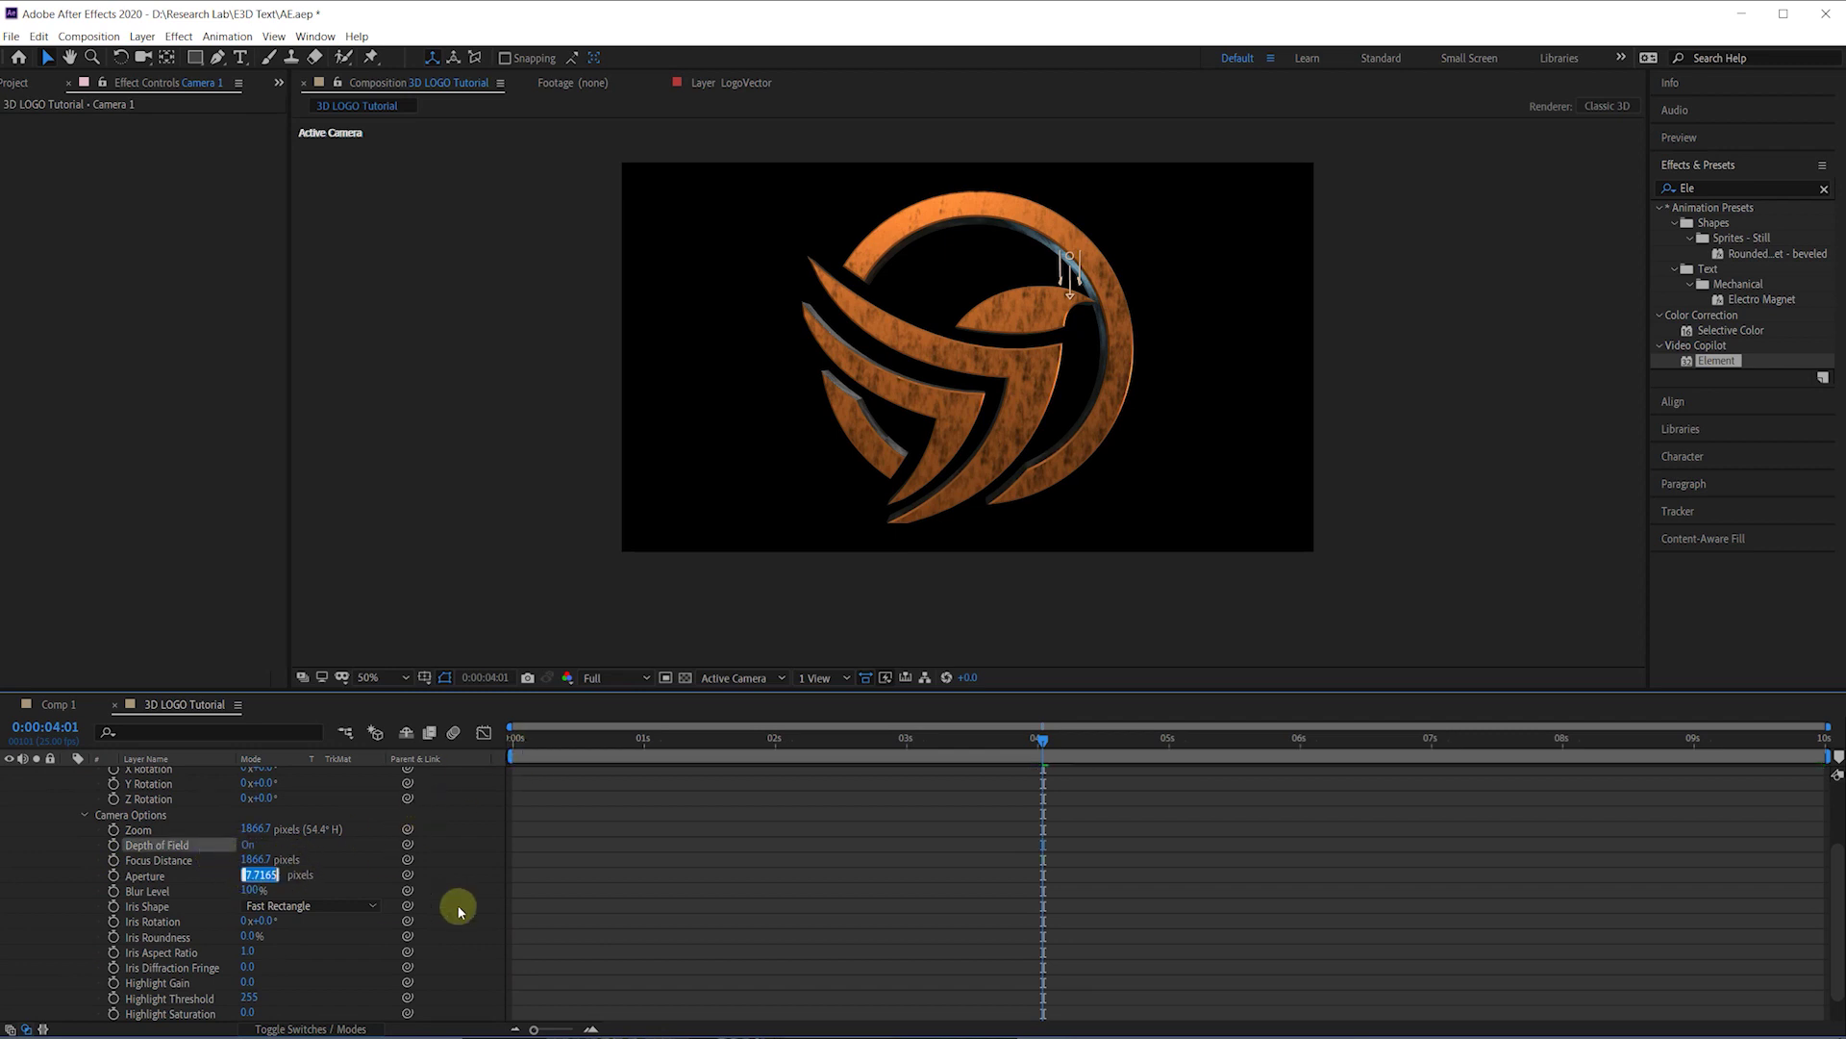
type("100")
key("Return")
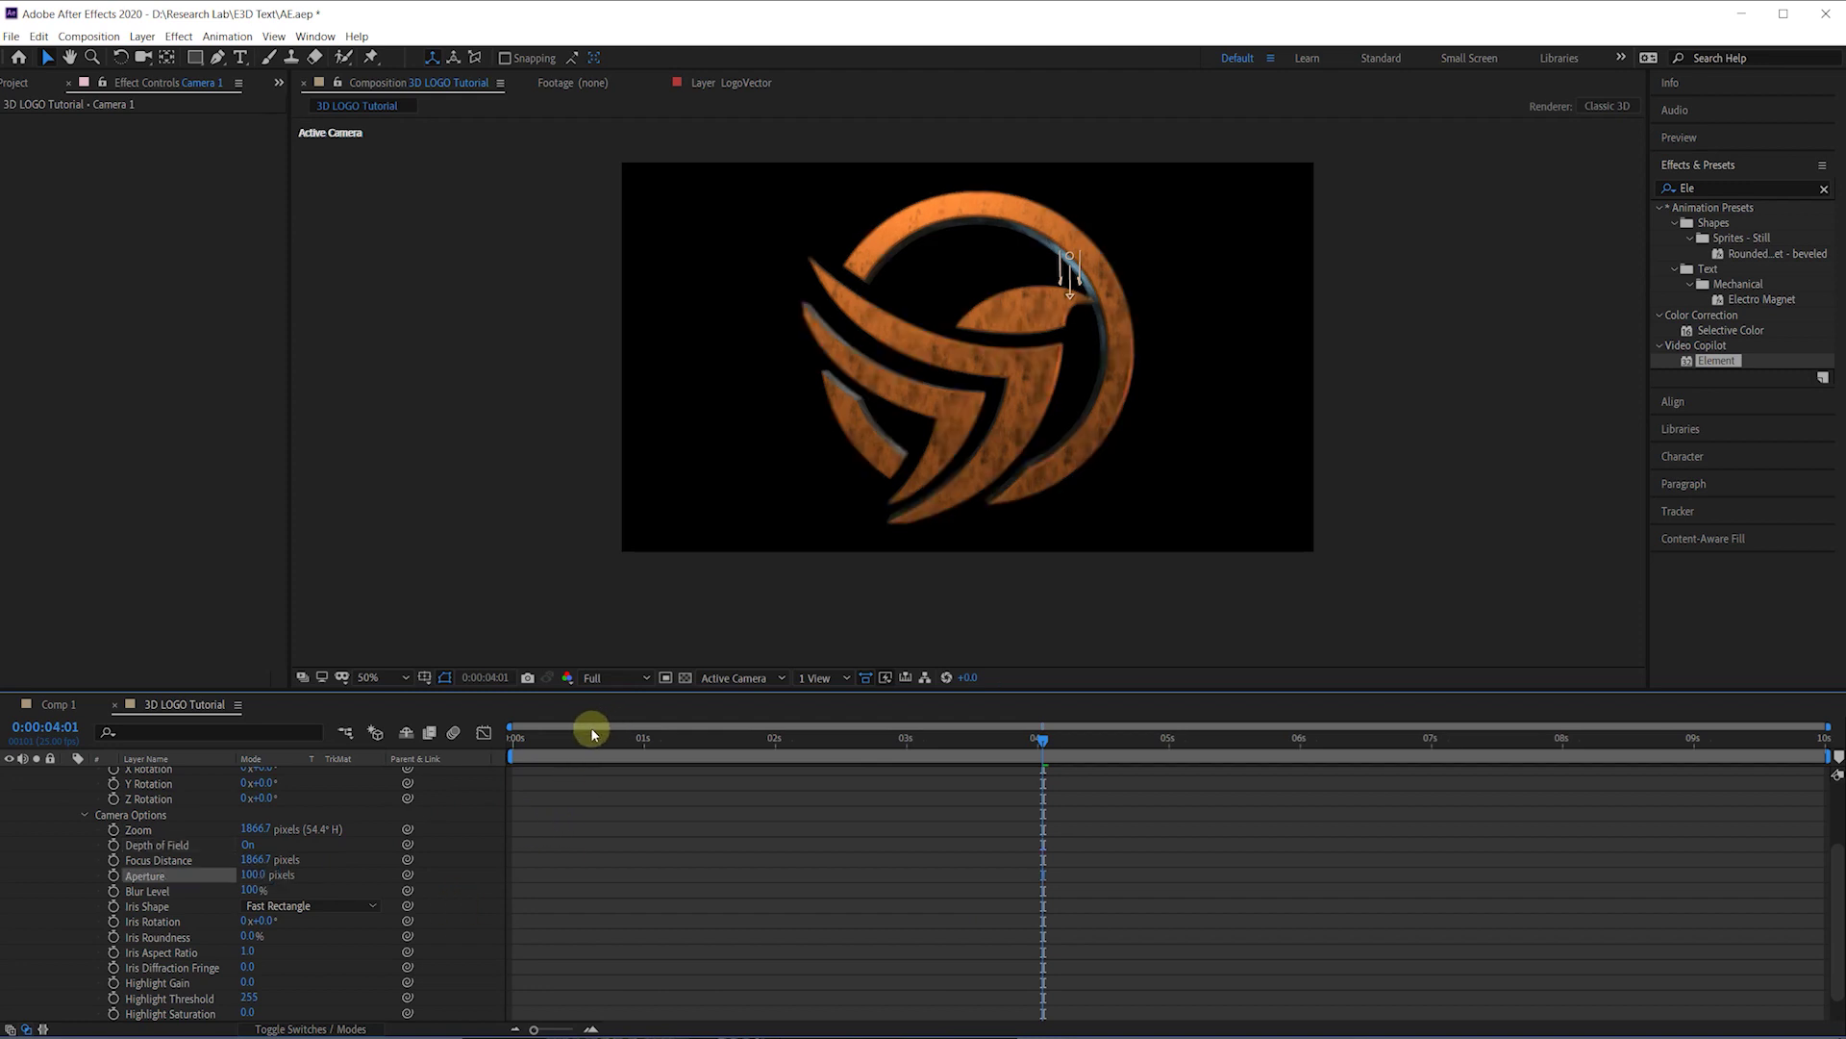
Step: Add a Focus Distance keyframe to Camera 1 at 5 seconds
scroll(1058, 814, "down", 1)
left_click(1169, 752)
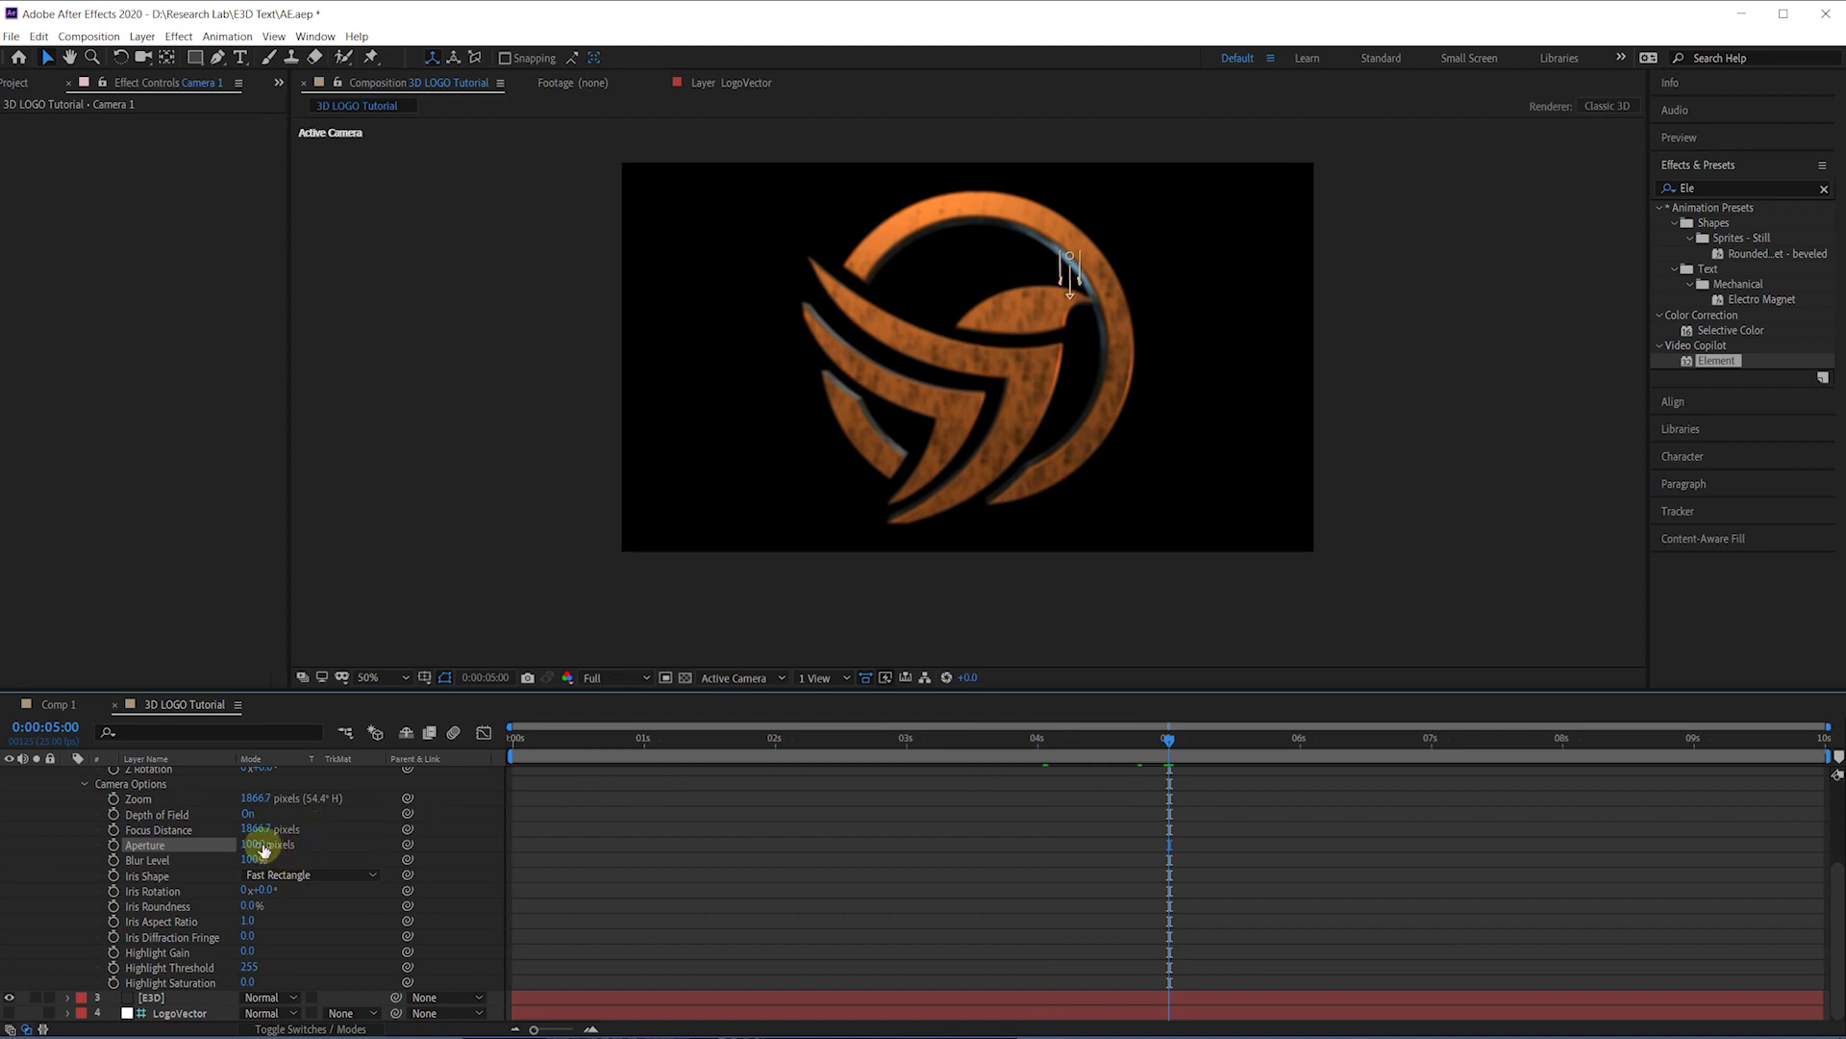
left_click(114, 829)
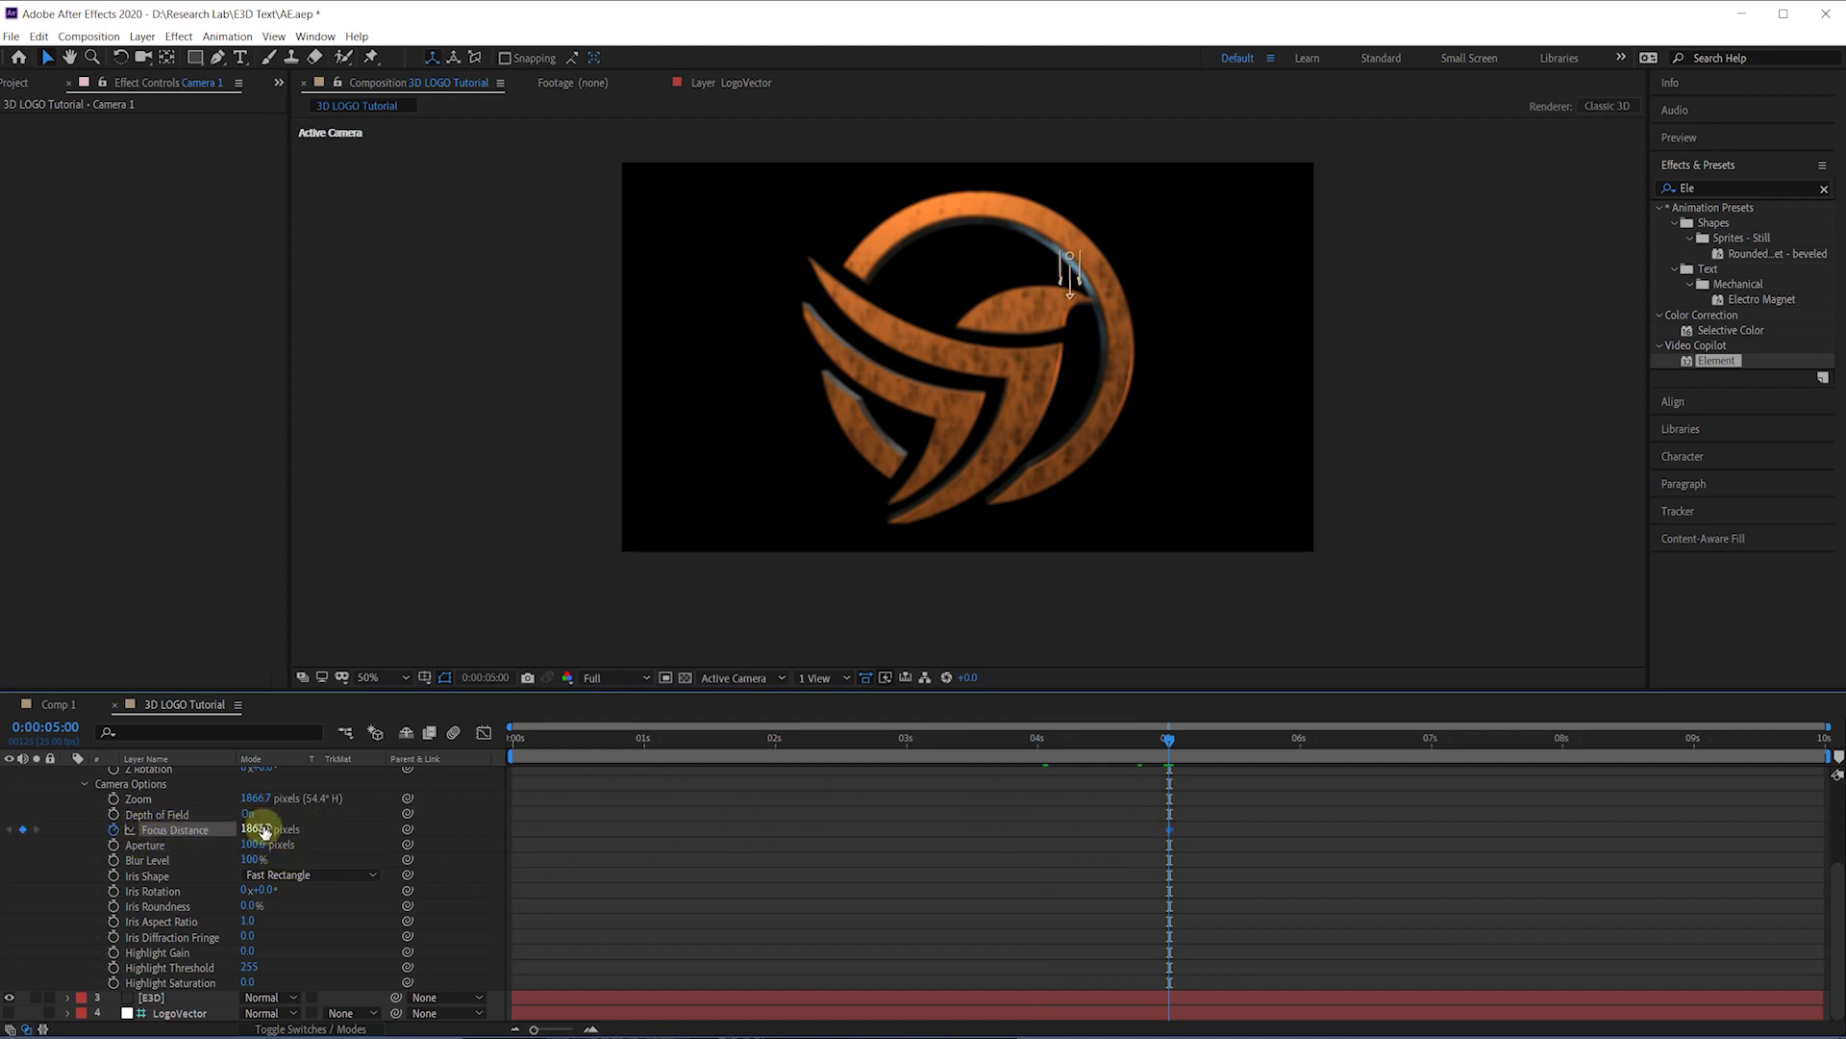
Step: Bring the assembled logo into focus by setting the 5-second Focus Distance keyframe to 1150 pixels
left_click_drag(262, 832, 154, 831)
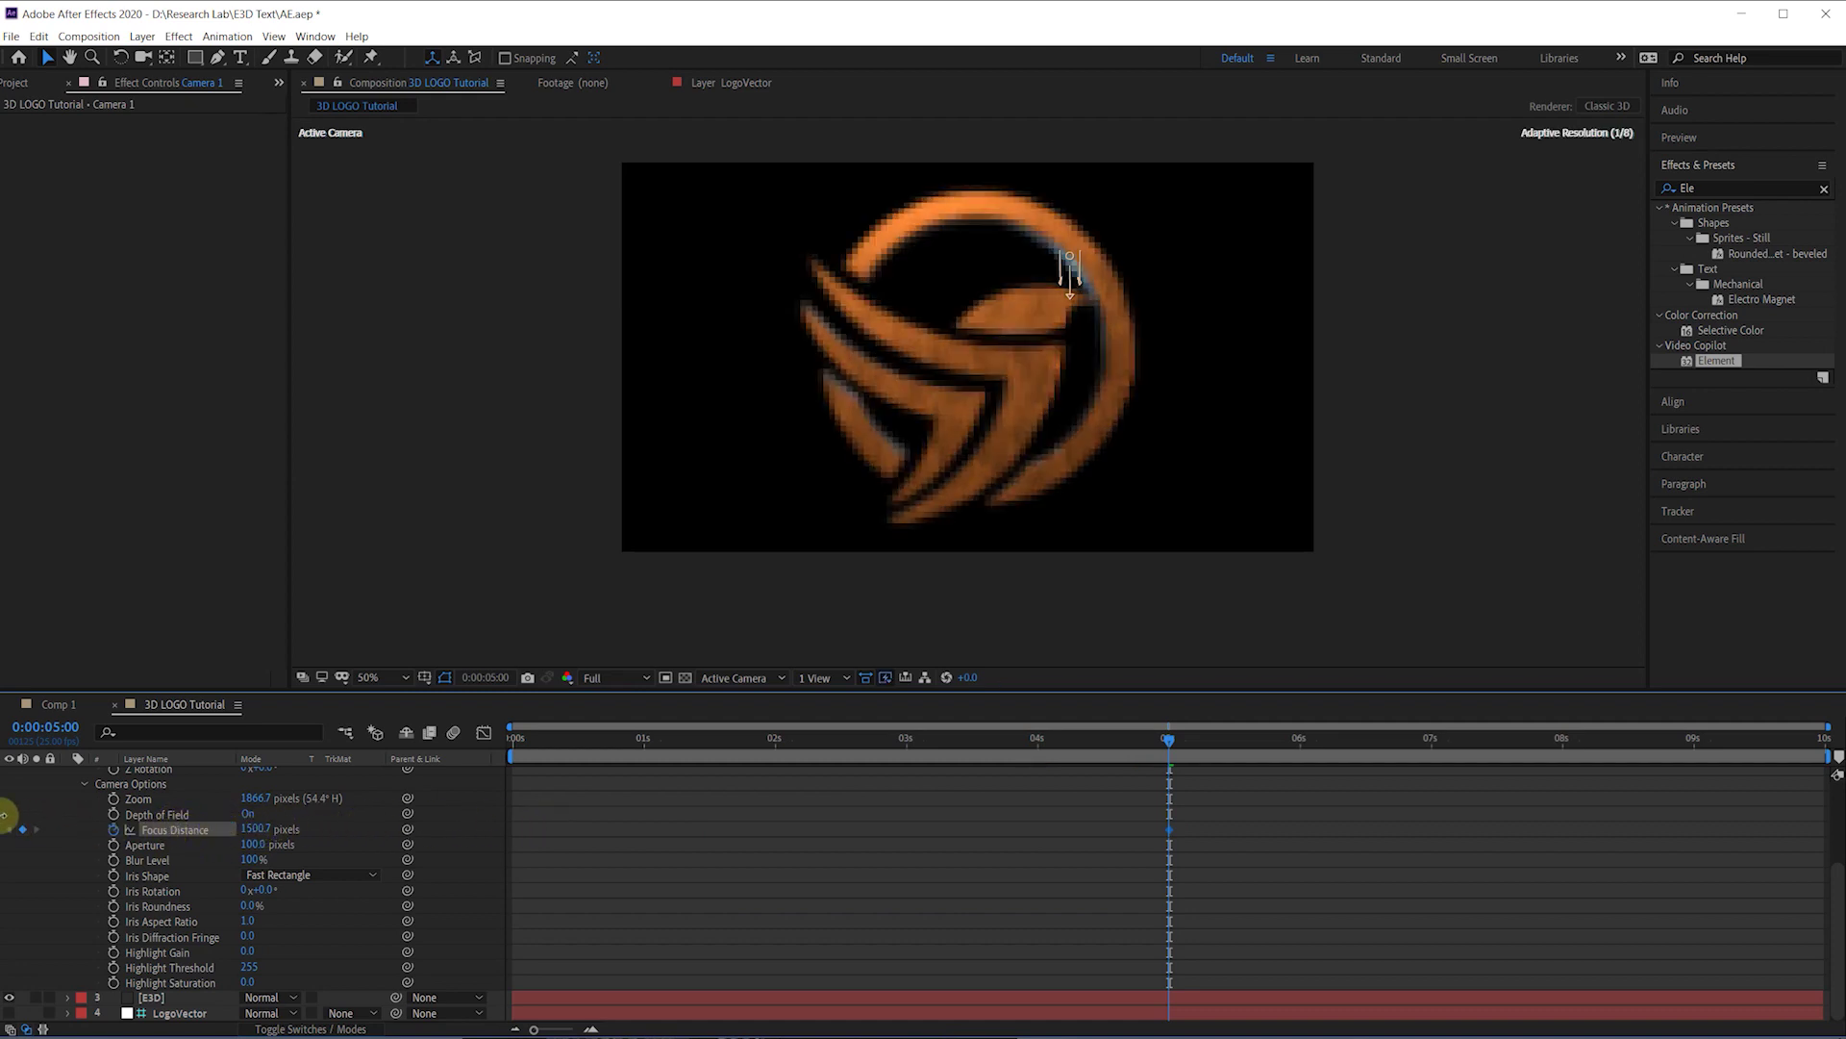
left_click_drag(5, 815, 114, 845)
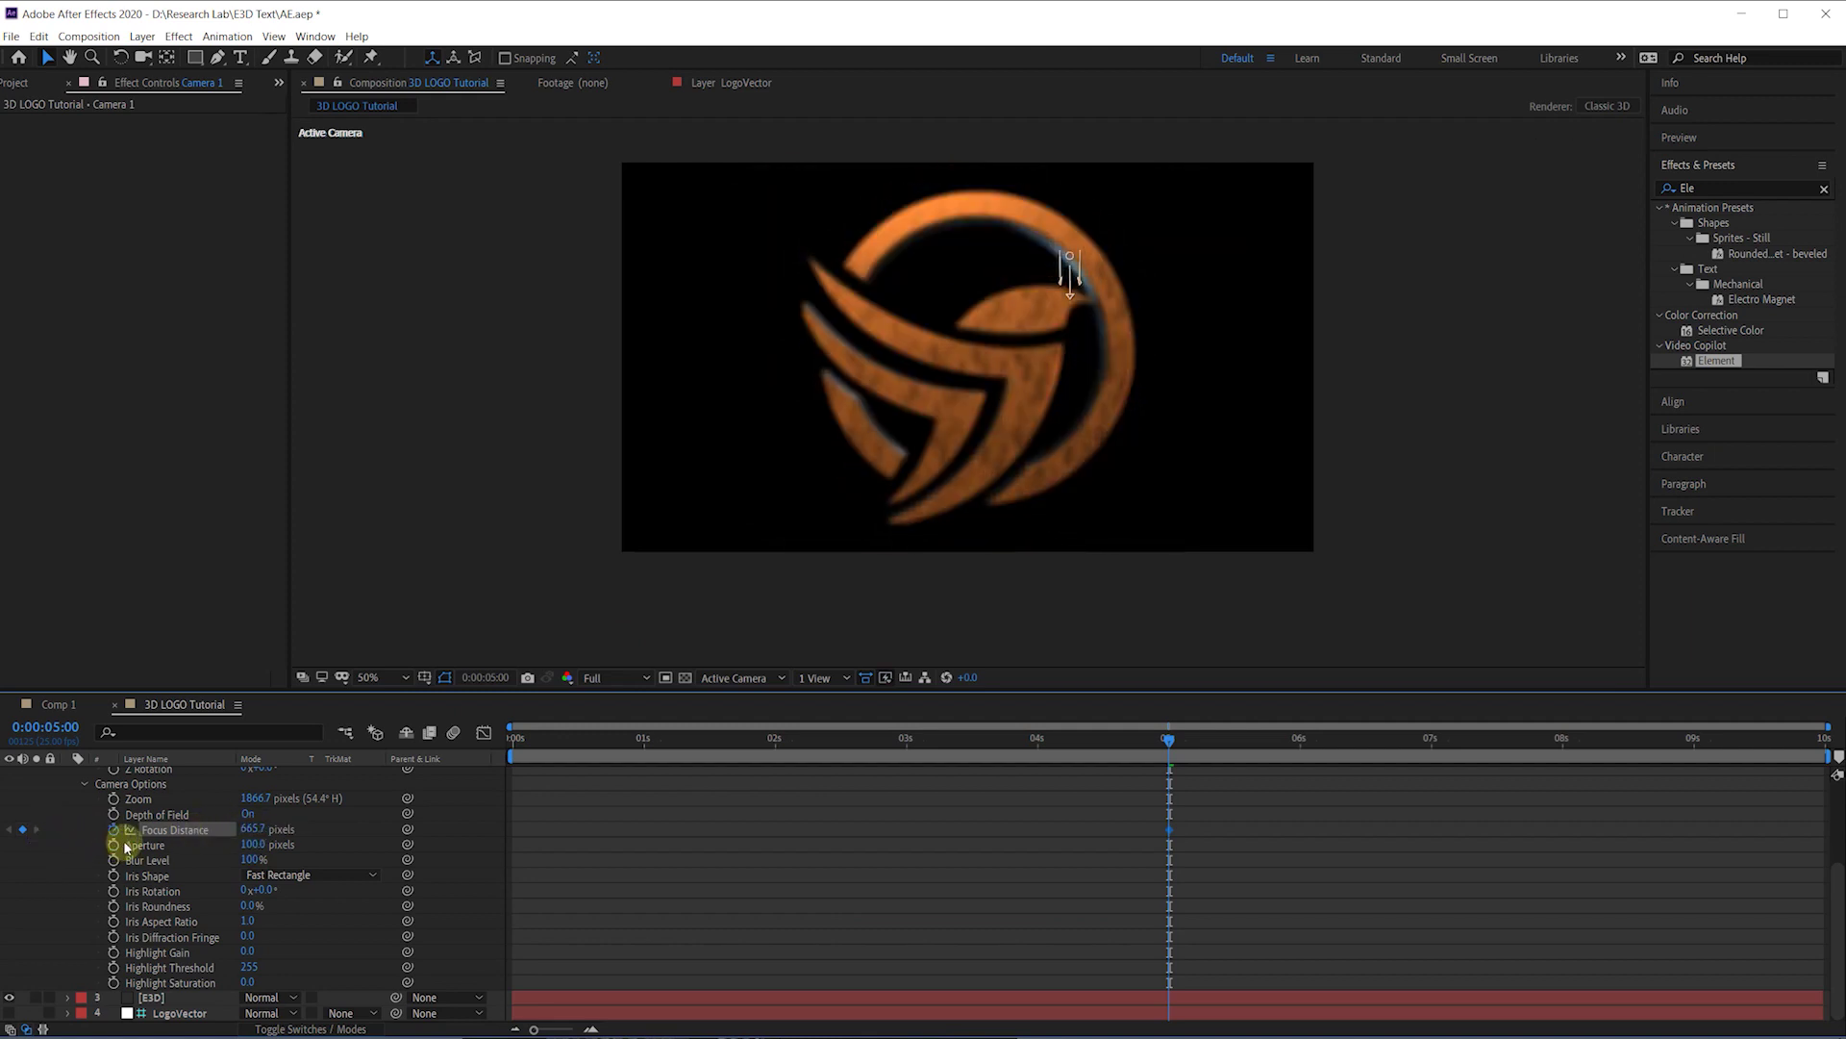
key(".")
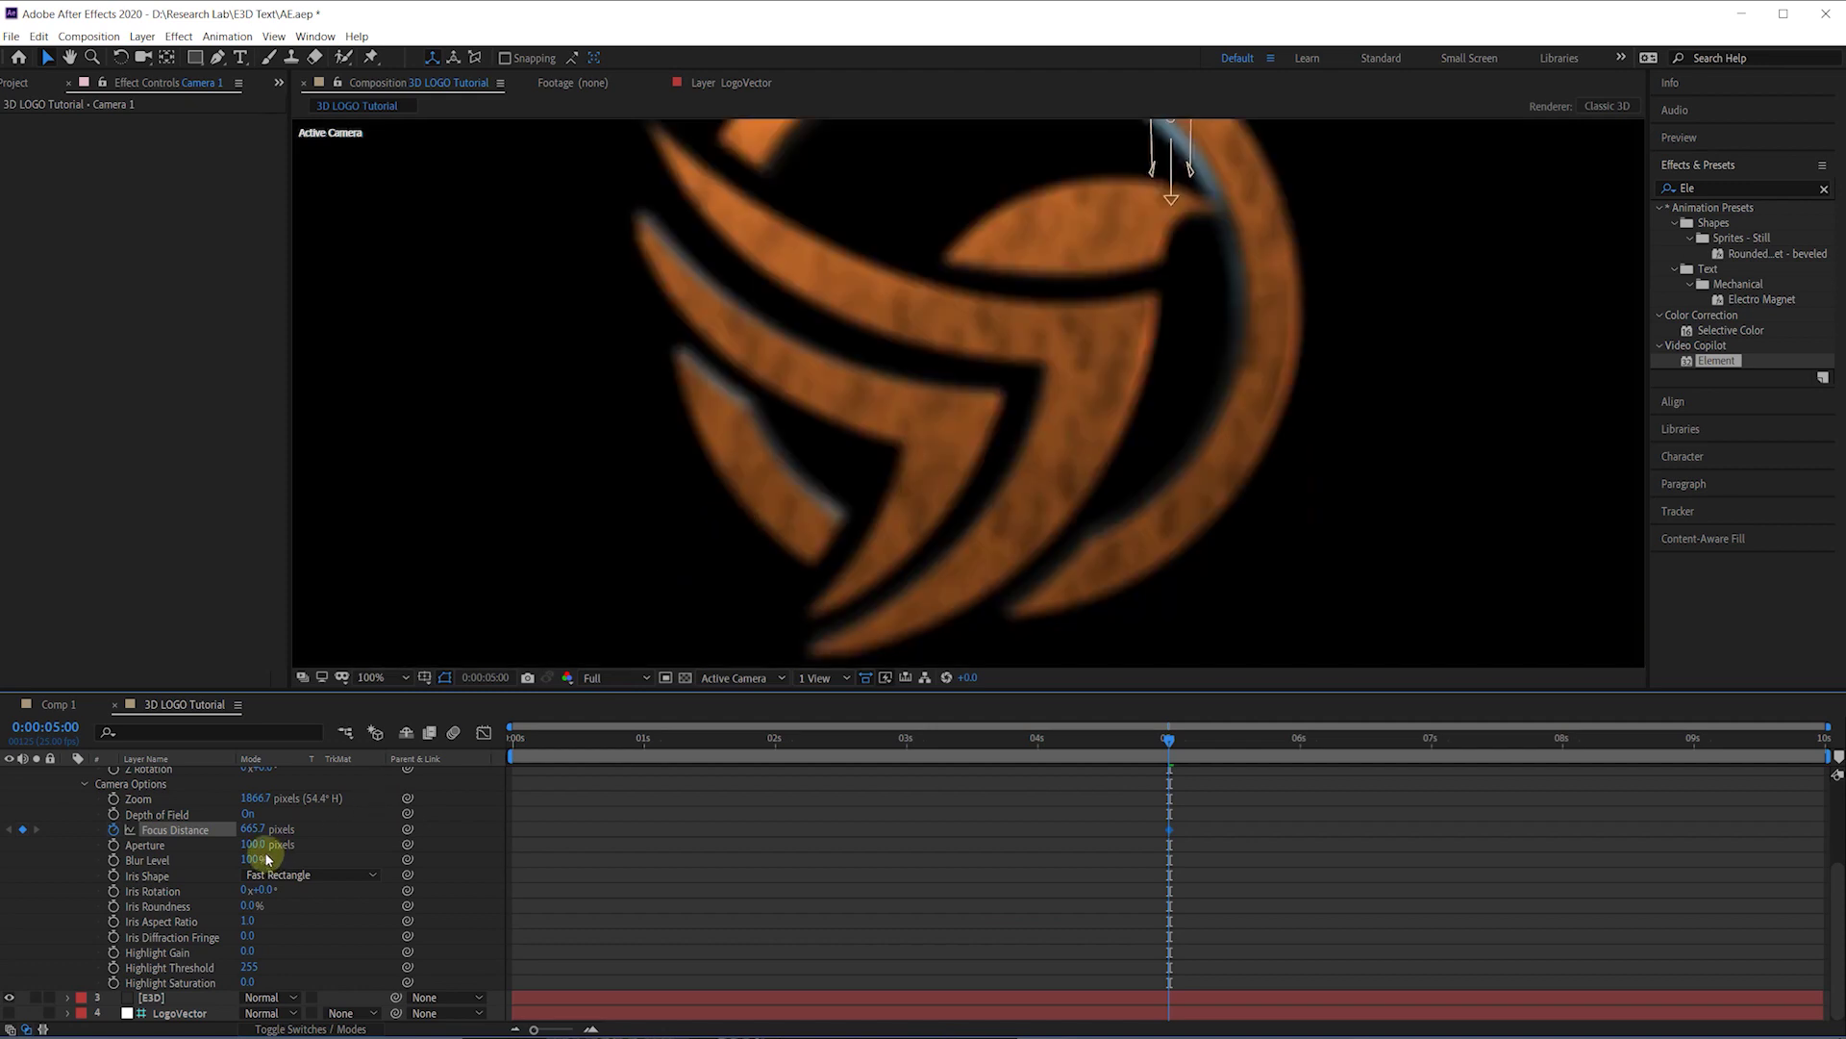
left_click_drag(240, 828, 745, 828)
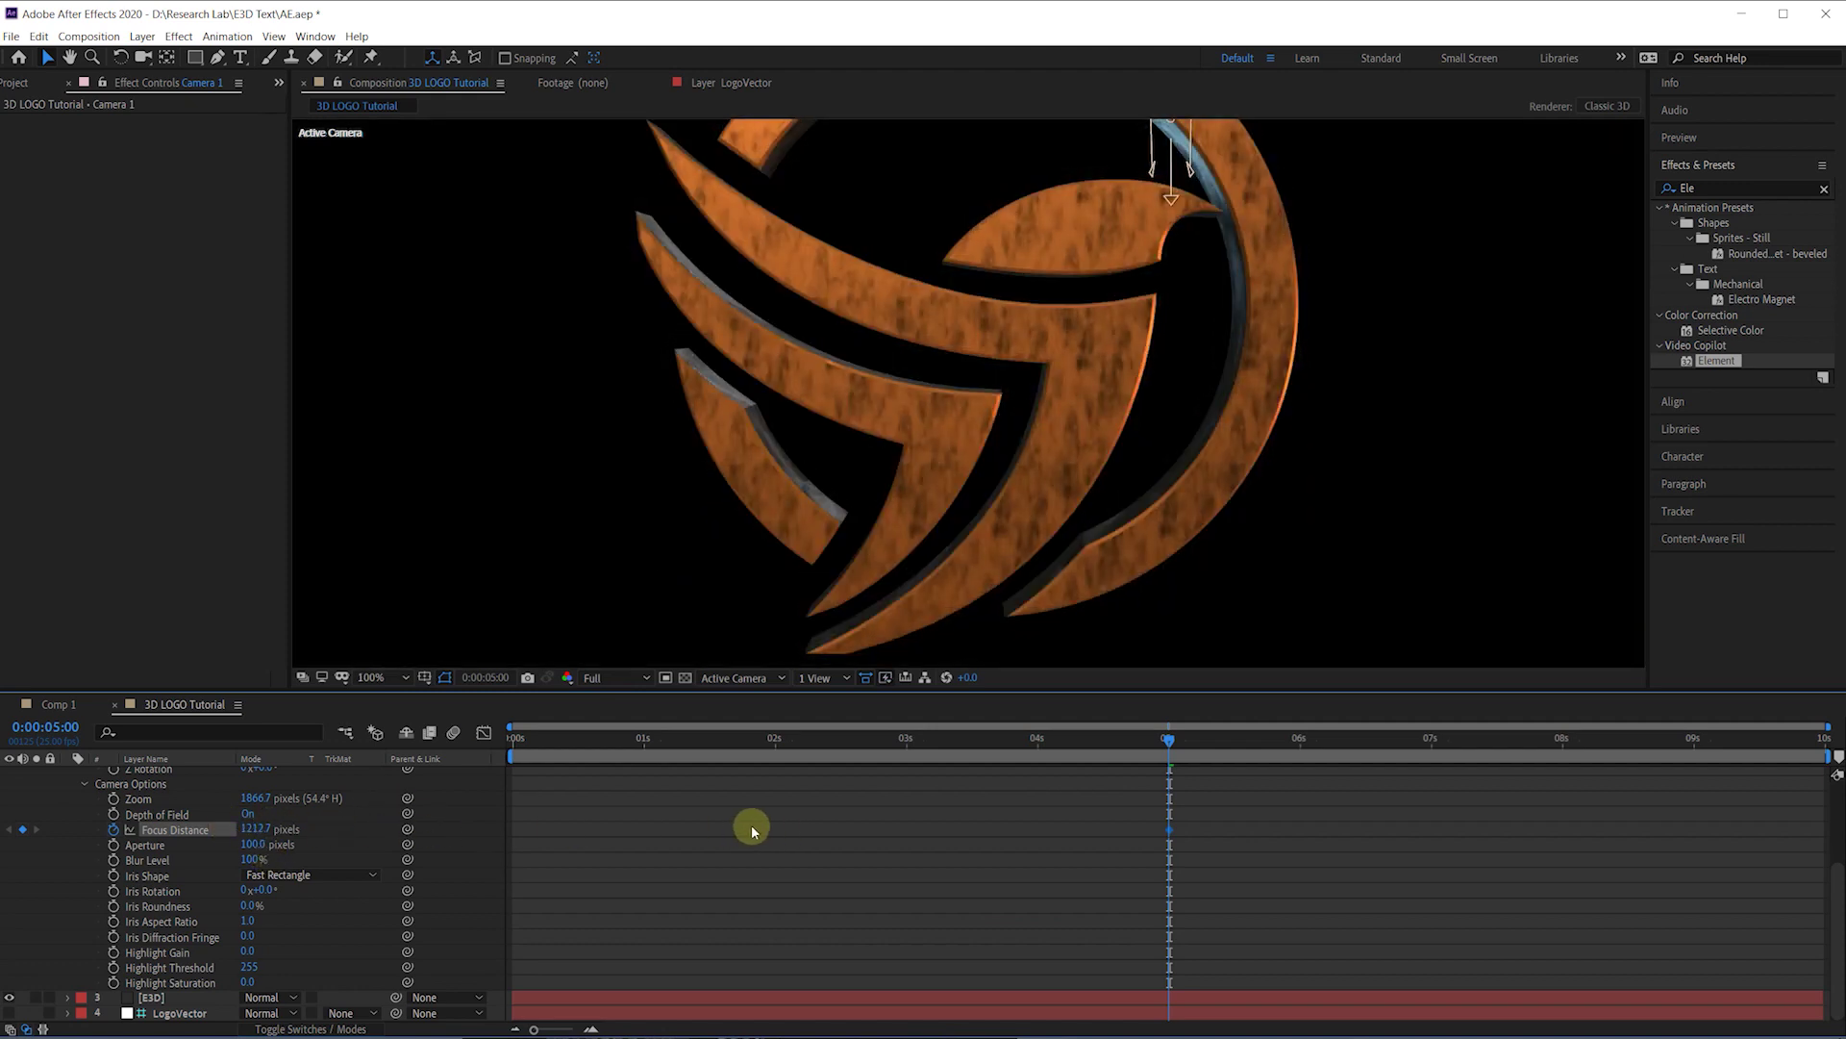
mouse_move(255, 828)
left_mouse_down()
mouse_move(356, 829)
mouse_move(252, 829)
left_mouse_up()
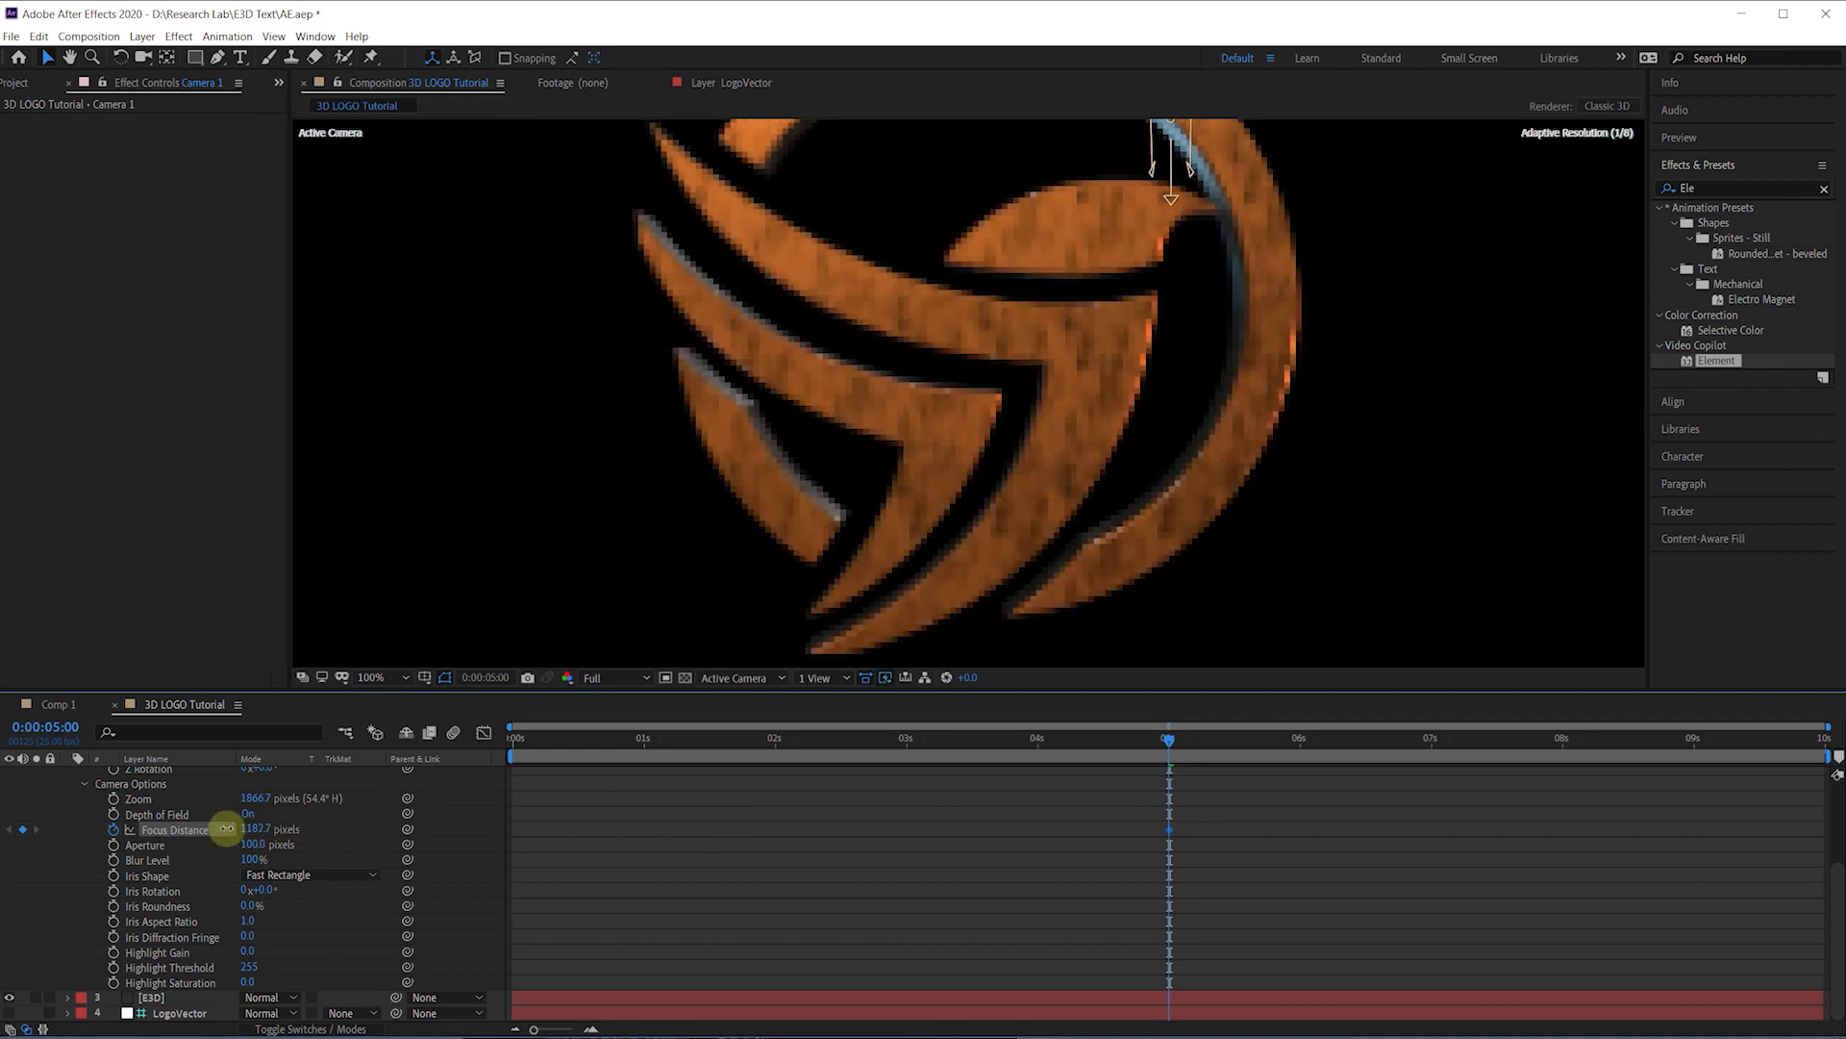
left_click(258, 829)
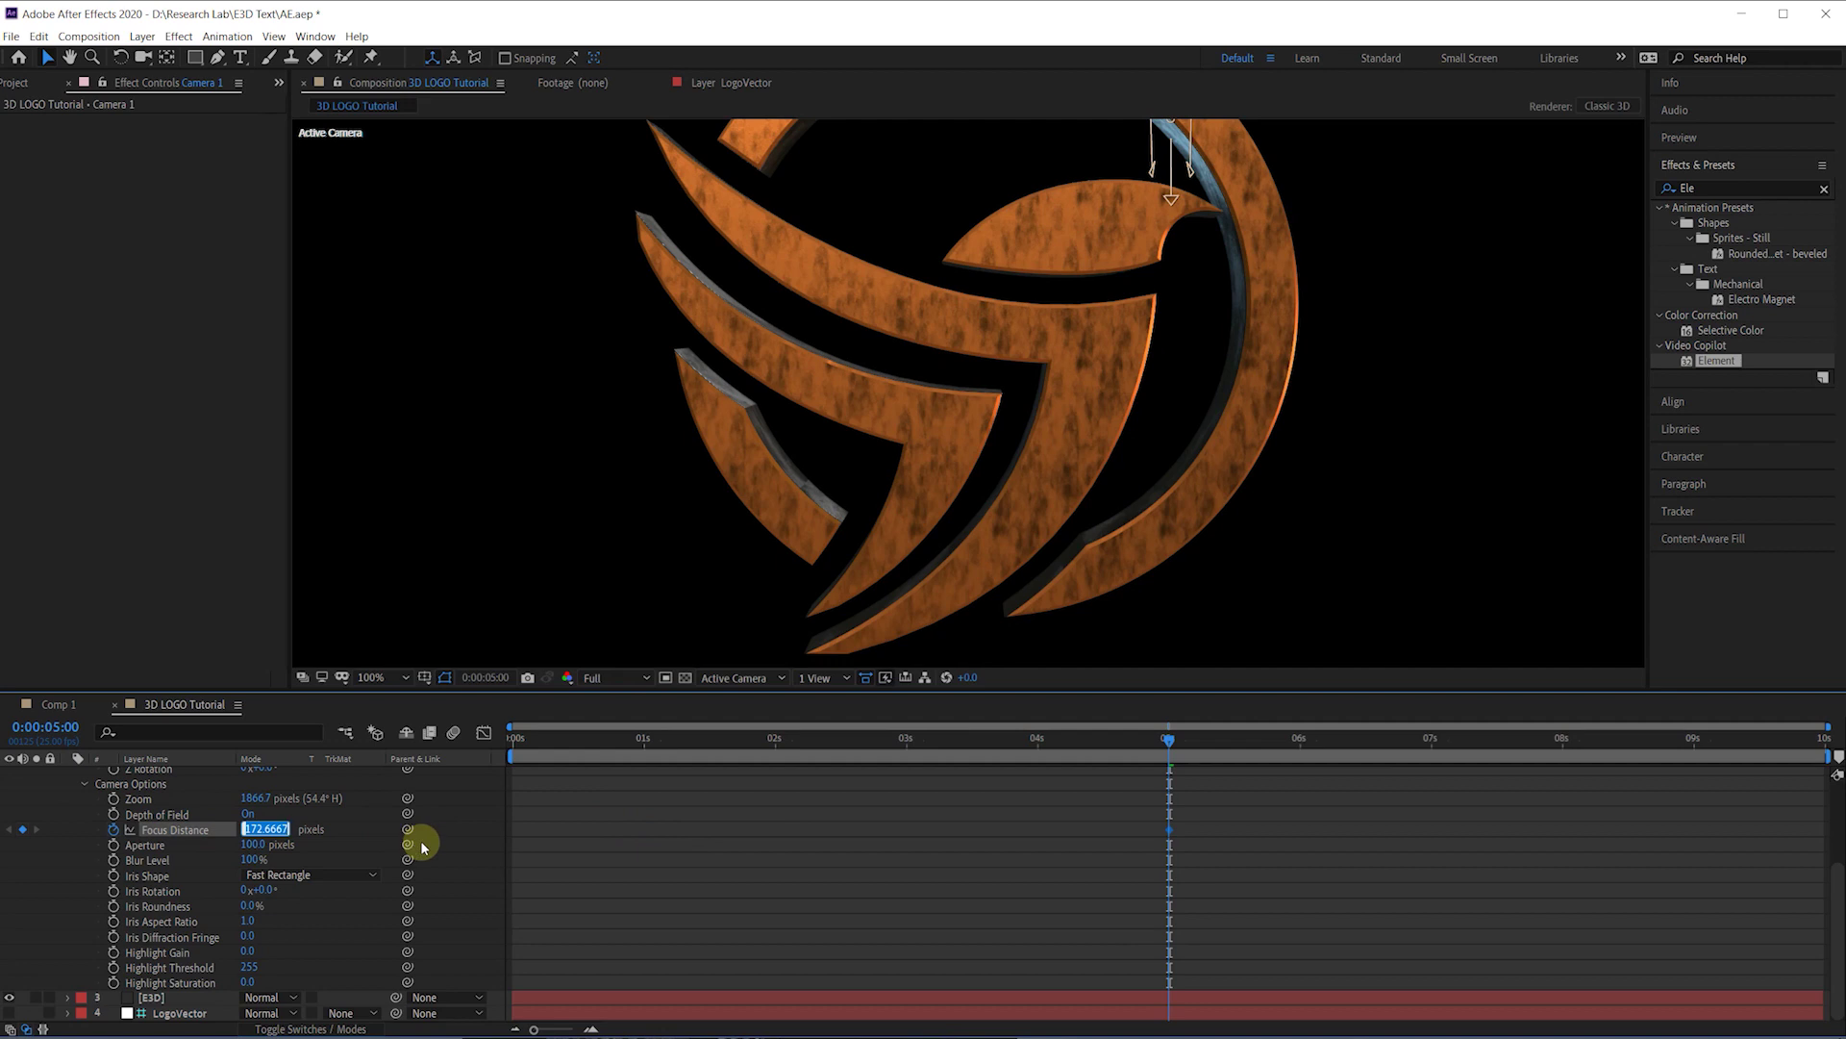
scroll(886, 577, "down", 2)
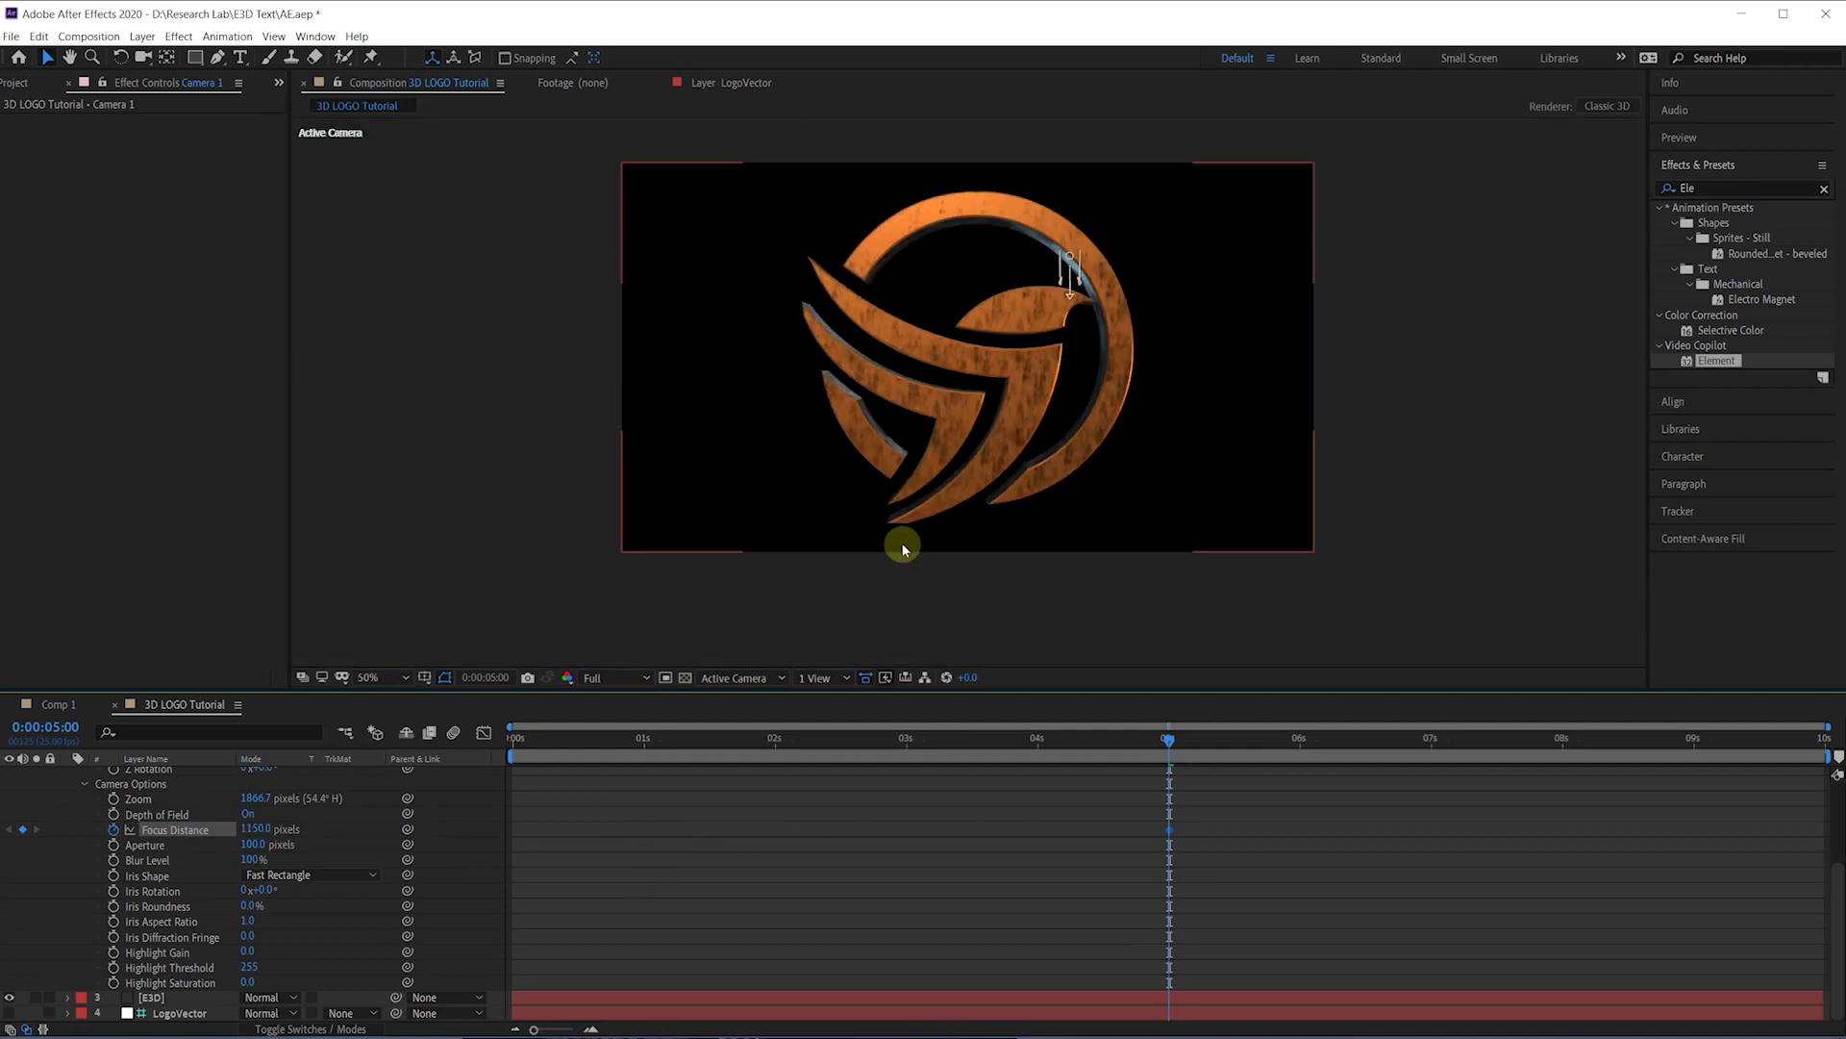
Step: Create Point of Interest and Position keyframes on Camera 1 at 0 seconds and shift both to 5 seconds
left_click_drag(965, 737, 436, 736)
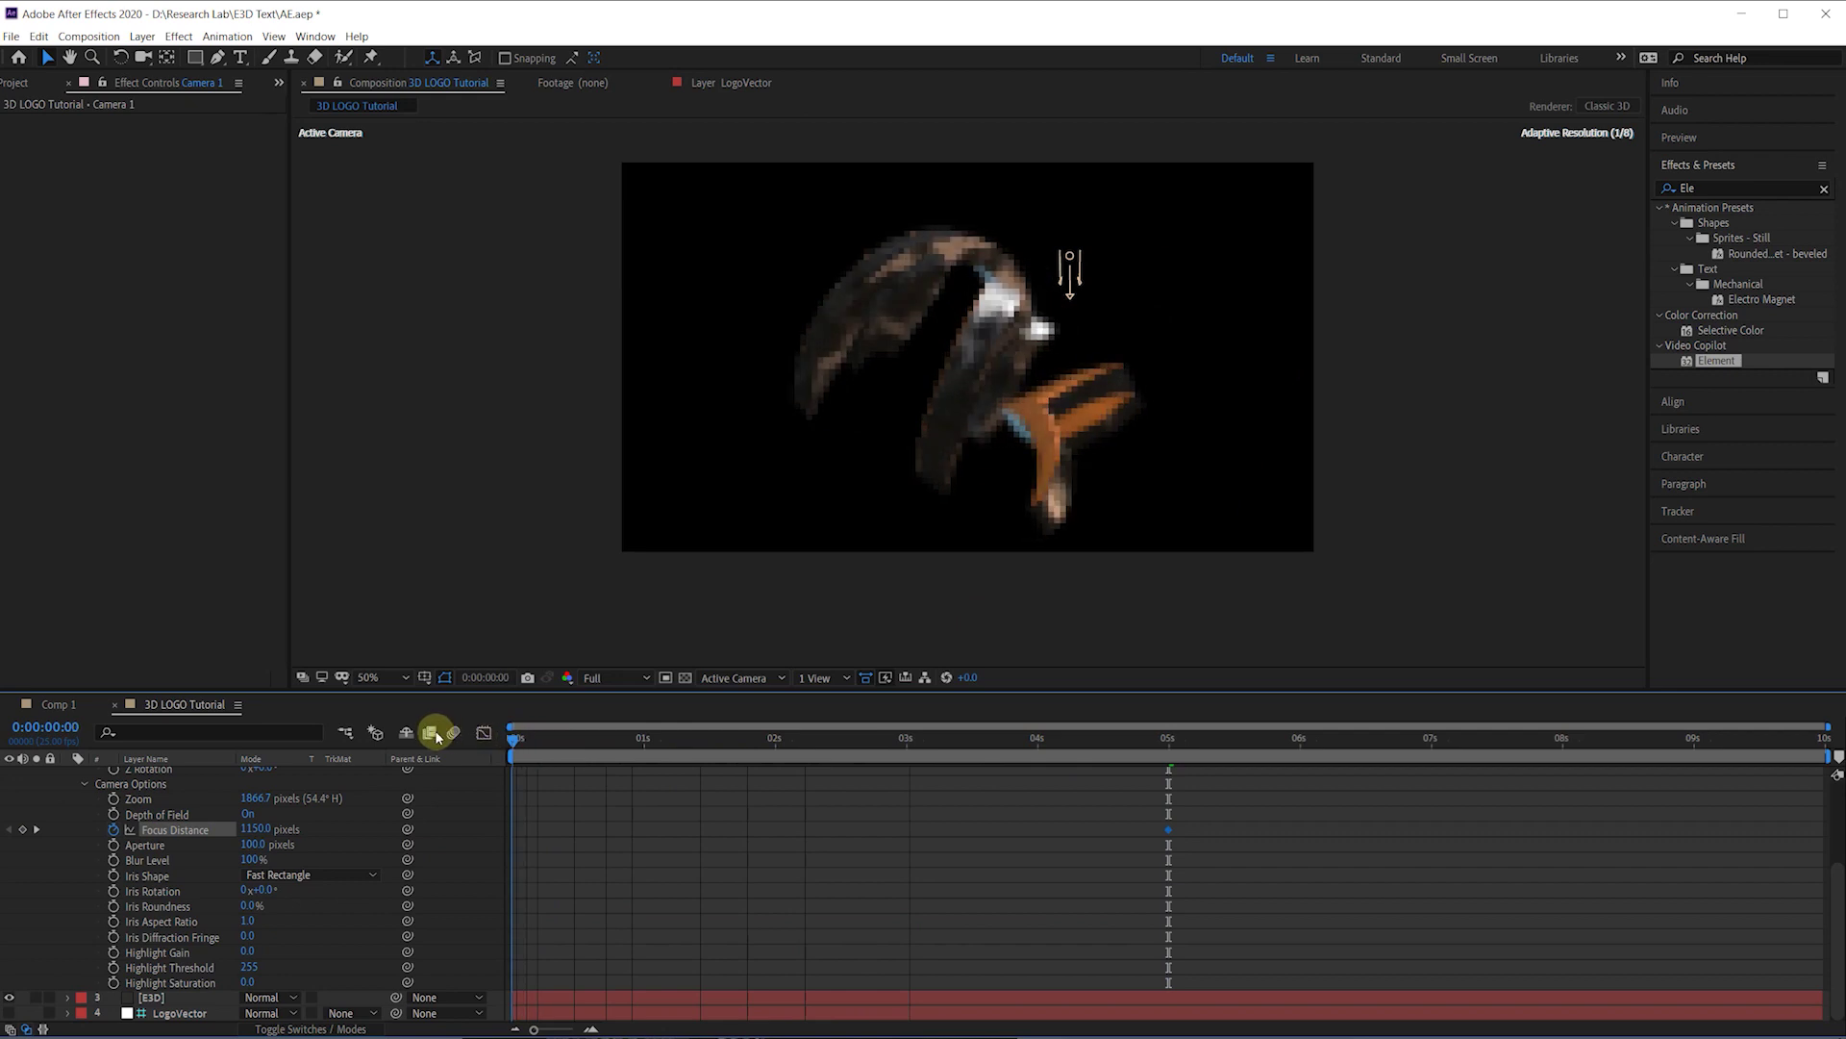
scroll(545, 799, "up", 3)
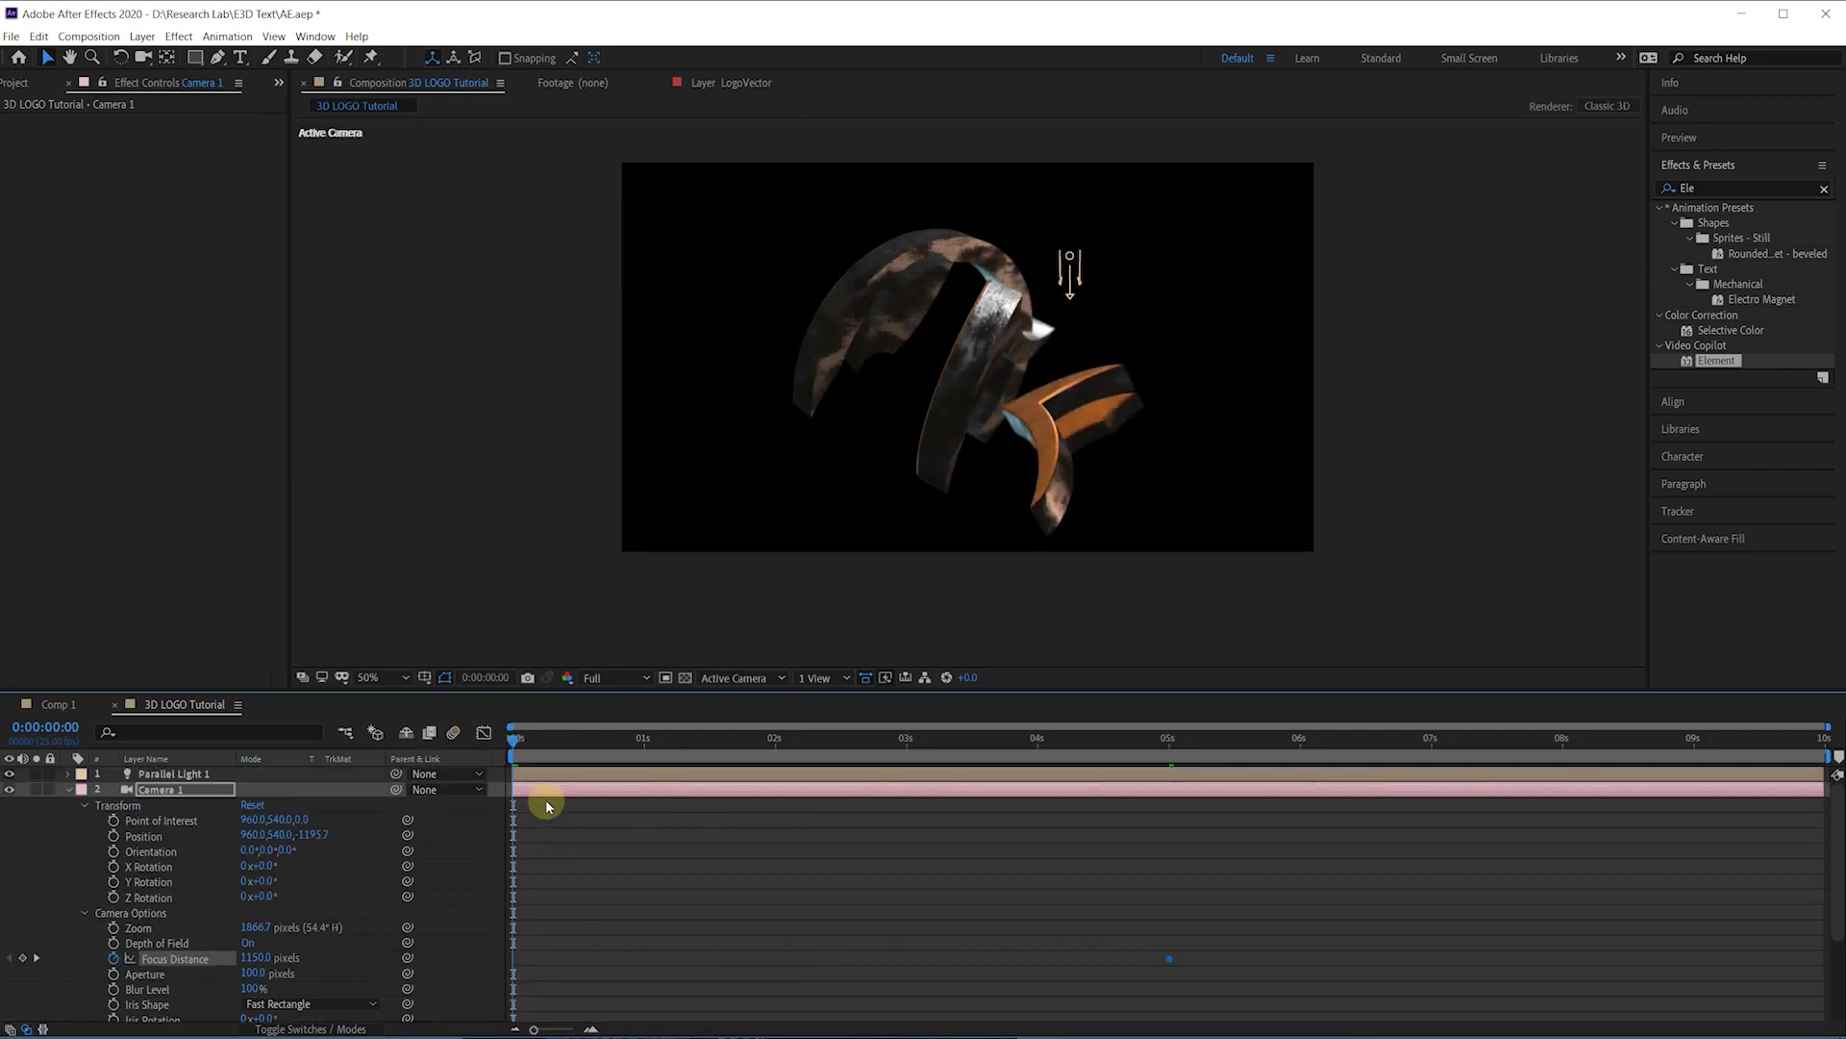
left_click(192, 792)
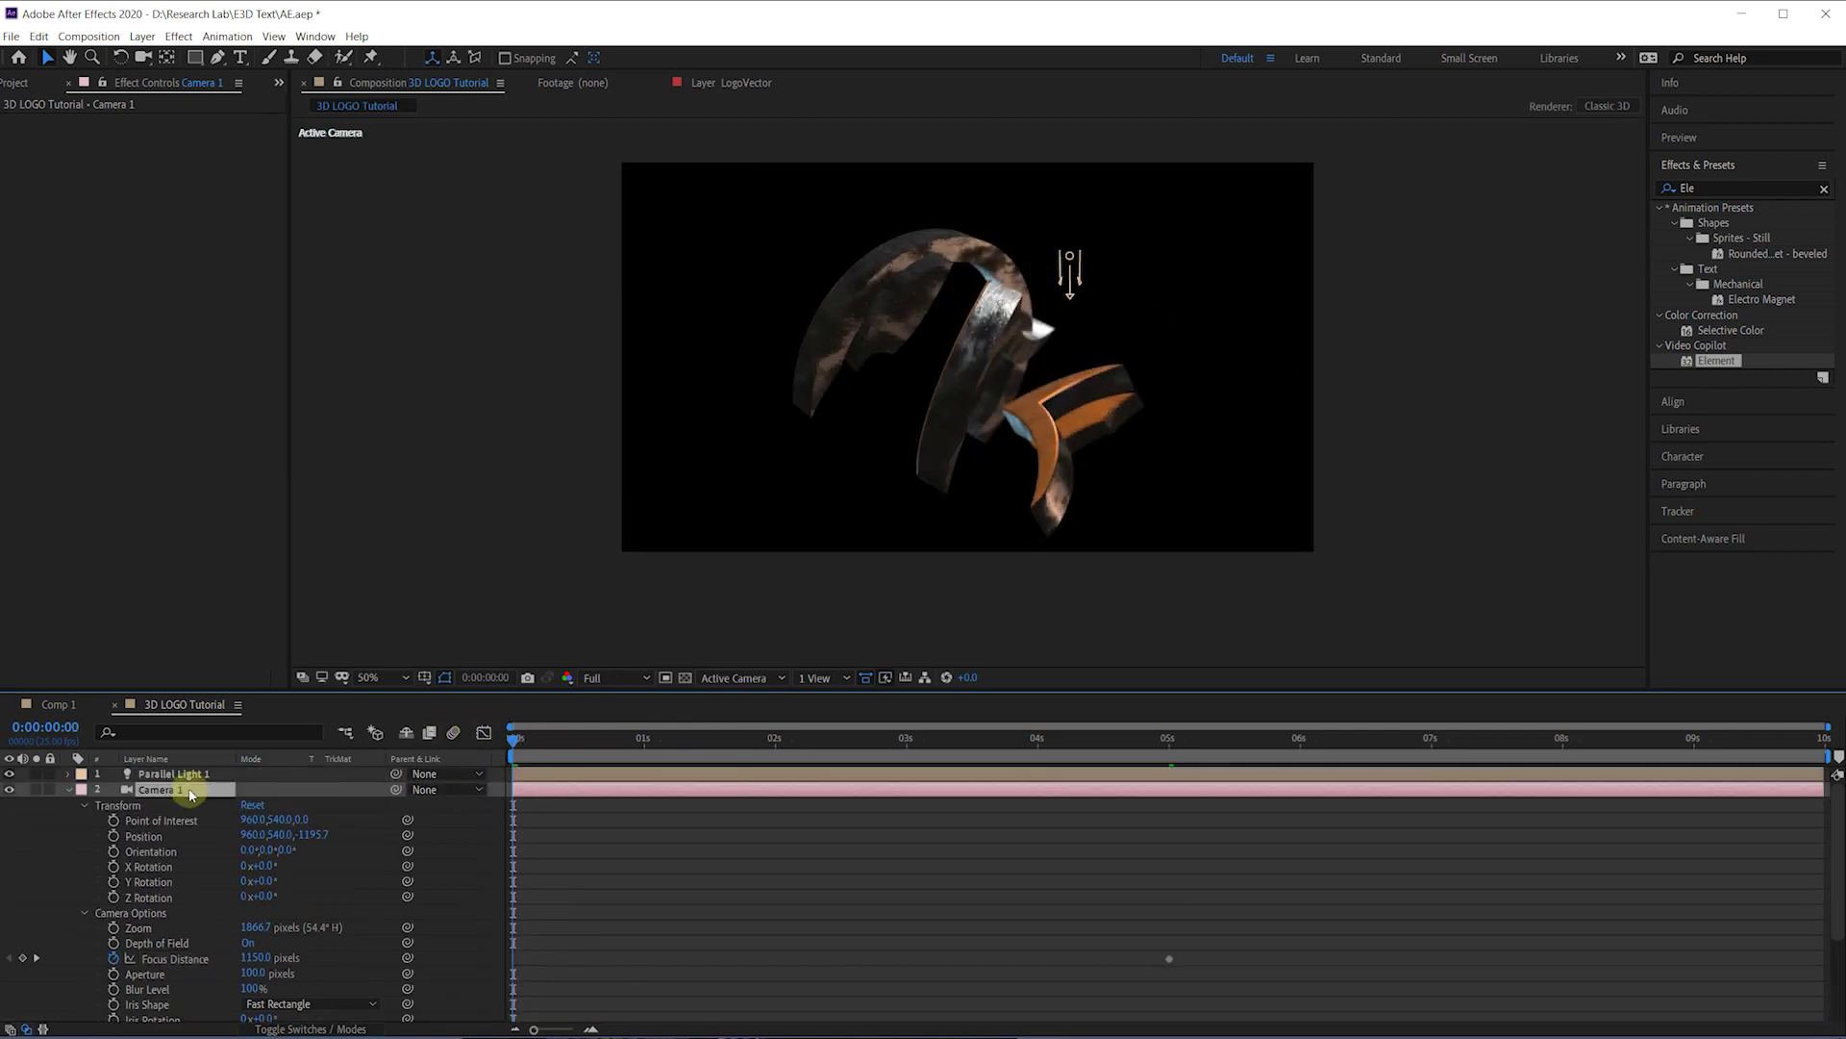
left_click(114, 820)
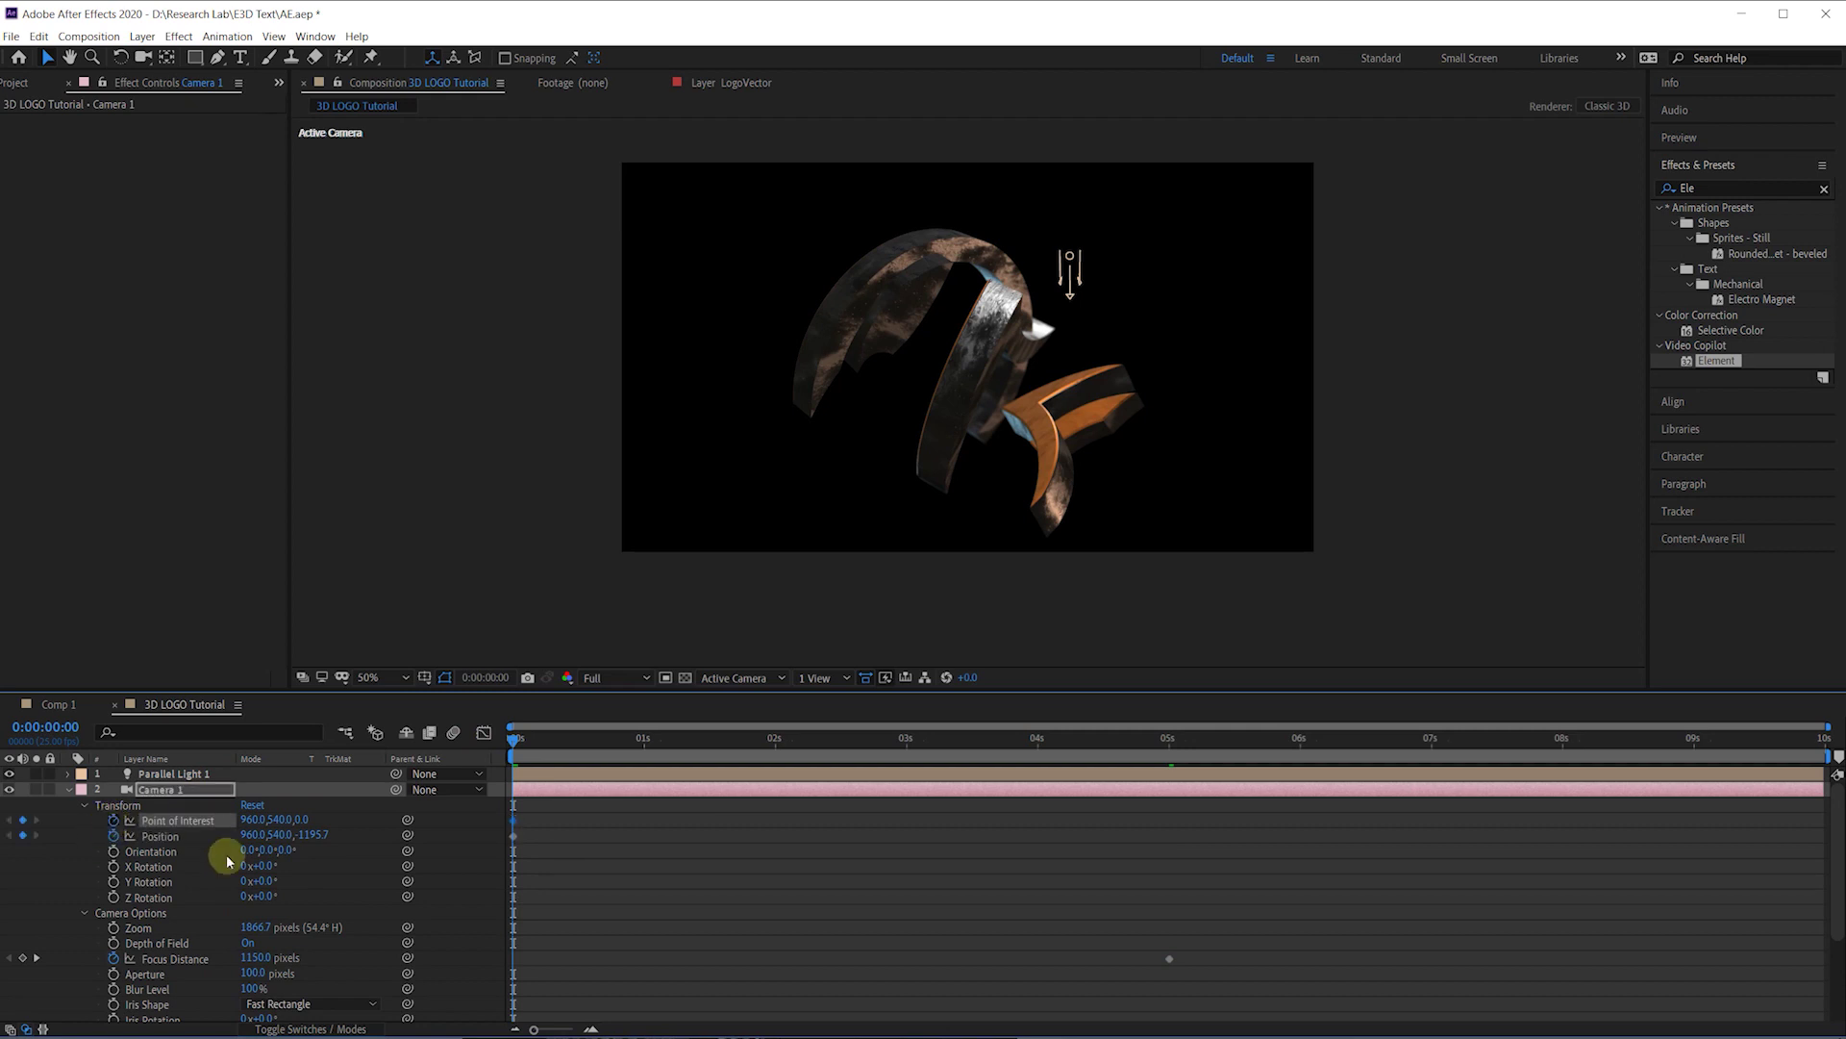
left_click_drag(510, 829, 1169, 828)
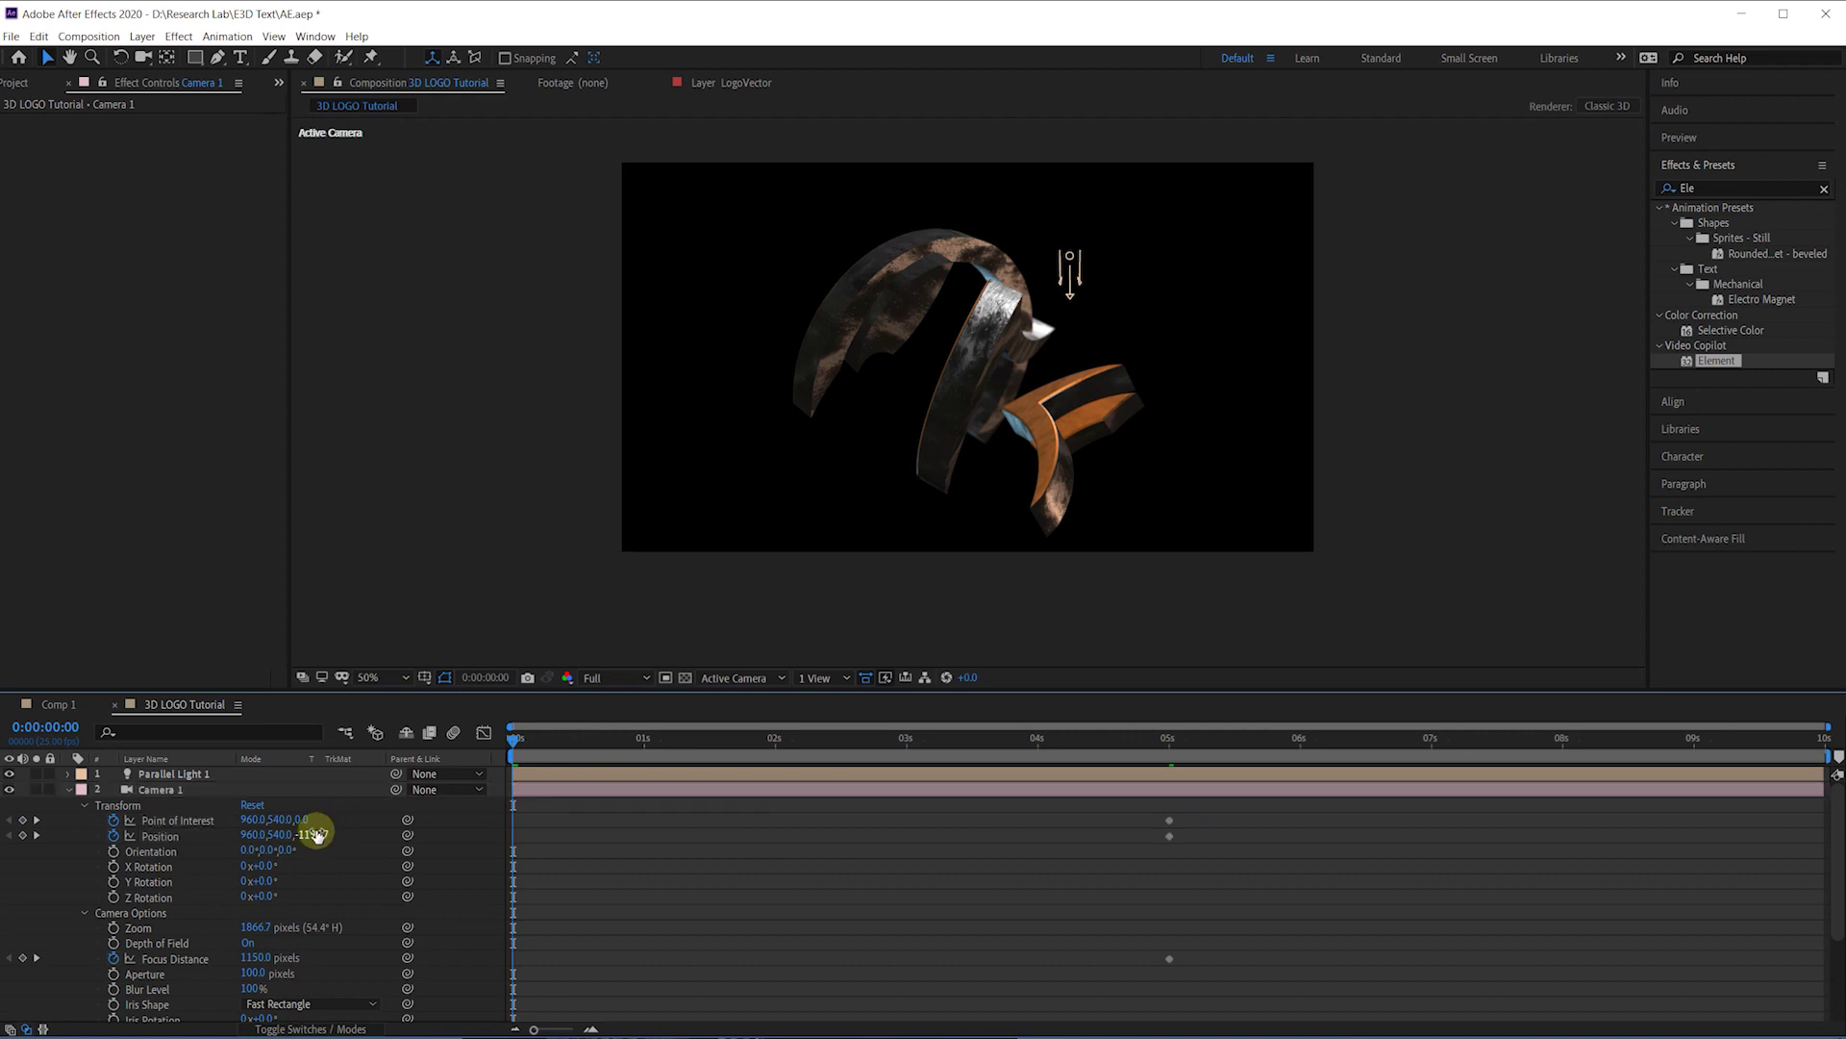
Step: At 0 seconds, set Camera 1's Z position to -220.7 and its Focus Distance to 132 pixels
left_click_drag(317, 829, 1163, 799)
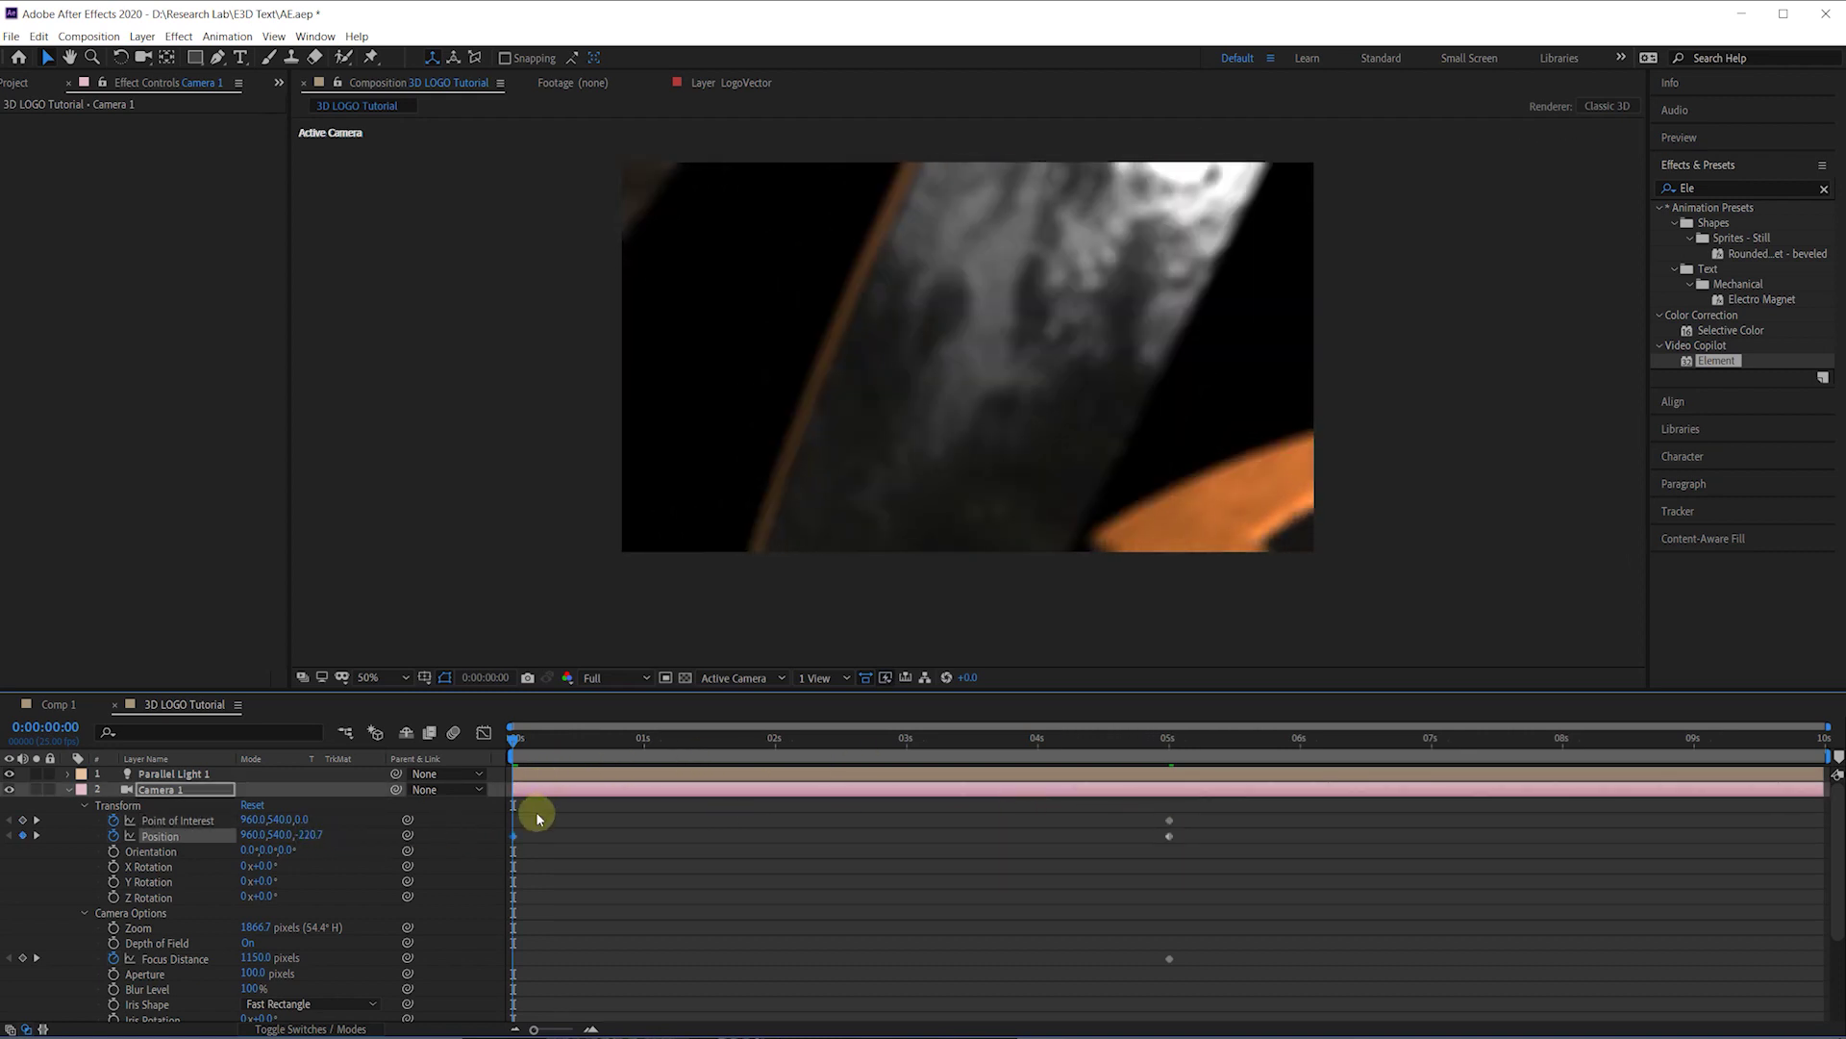
scroll(551, 829, "down", 3)
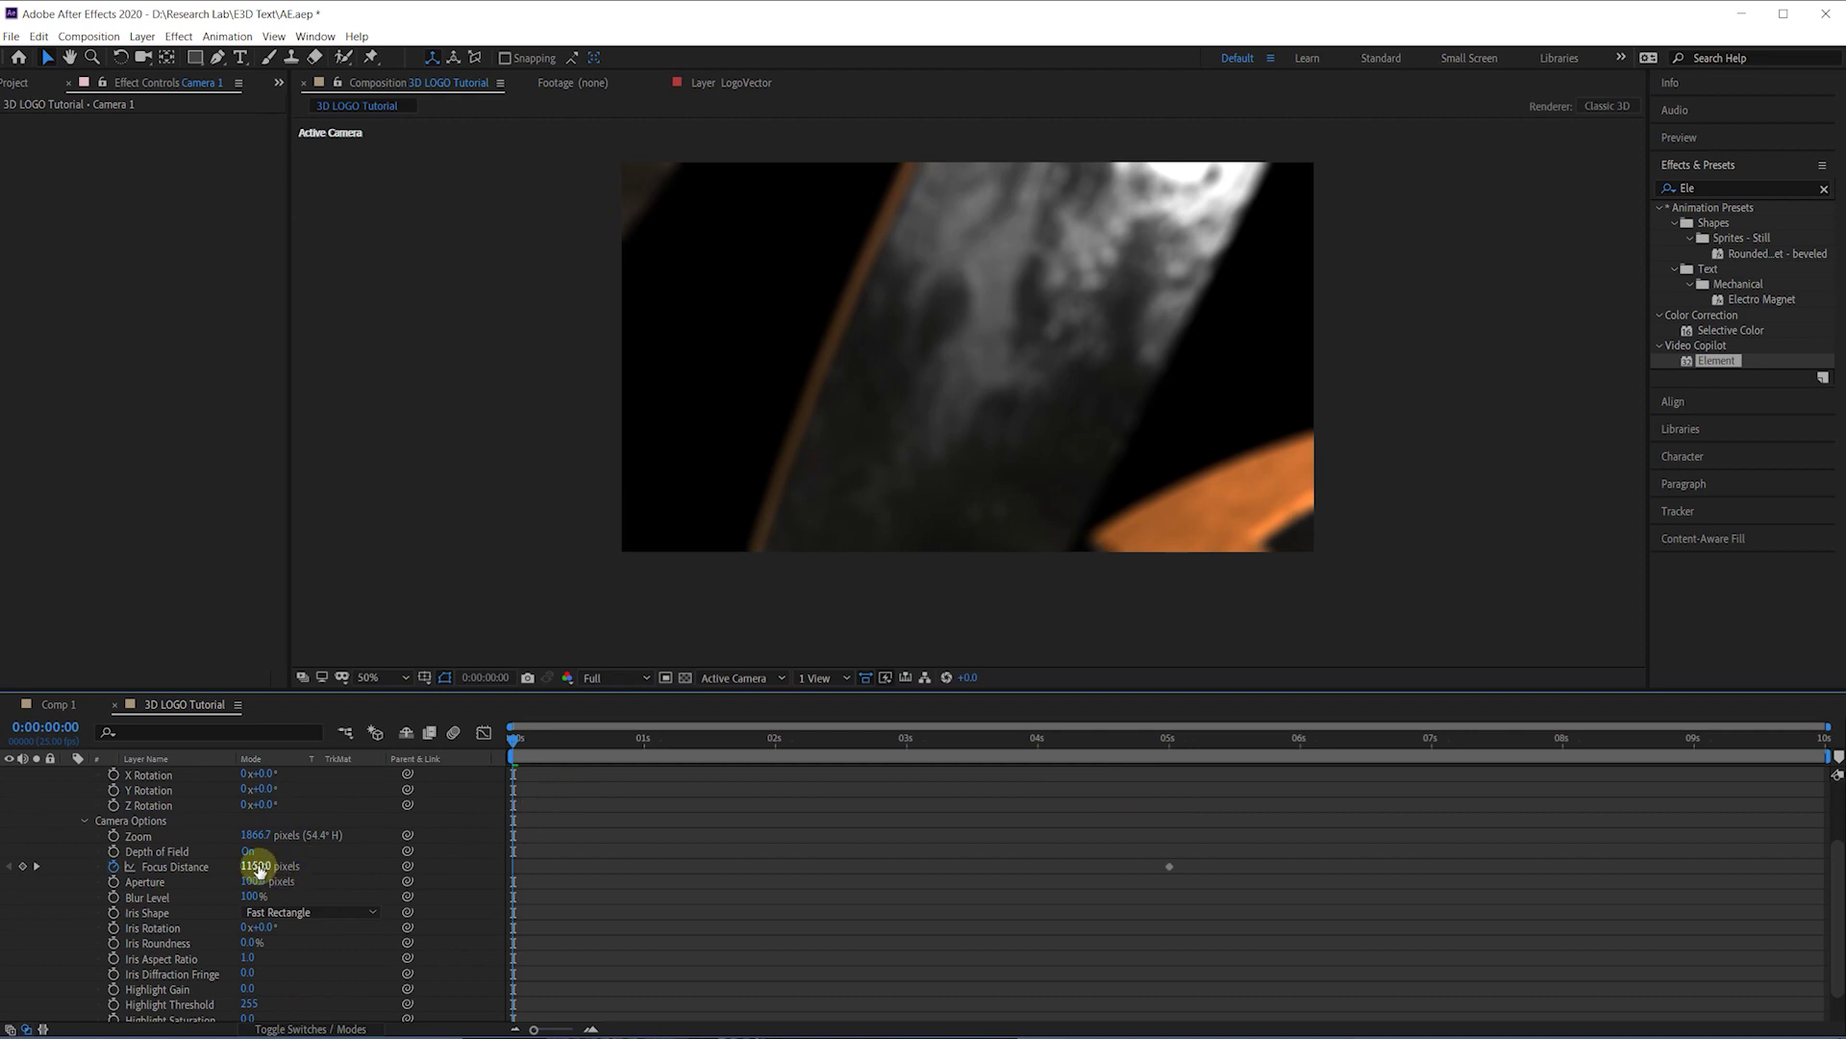
left_click_drag(255, 866, 436, 861)
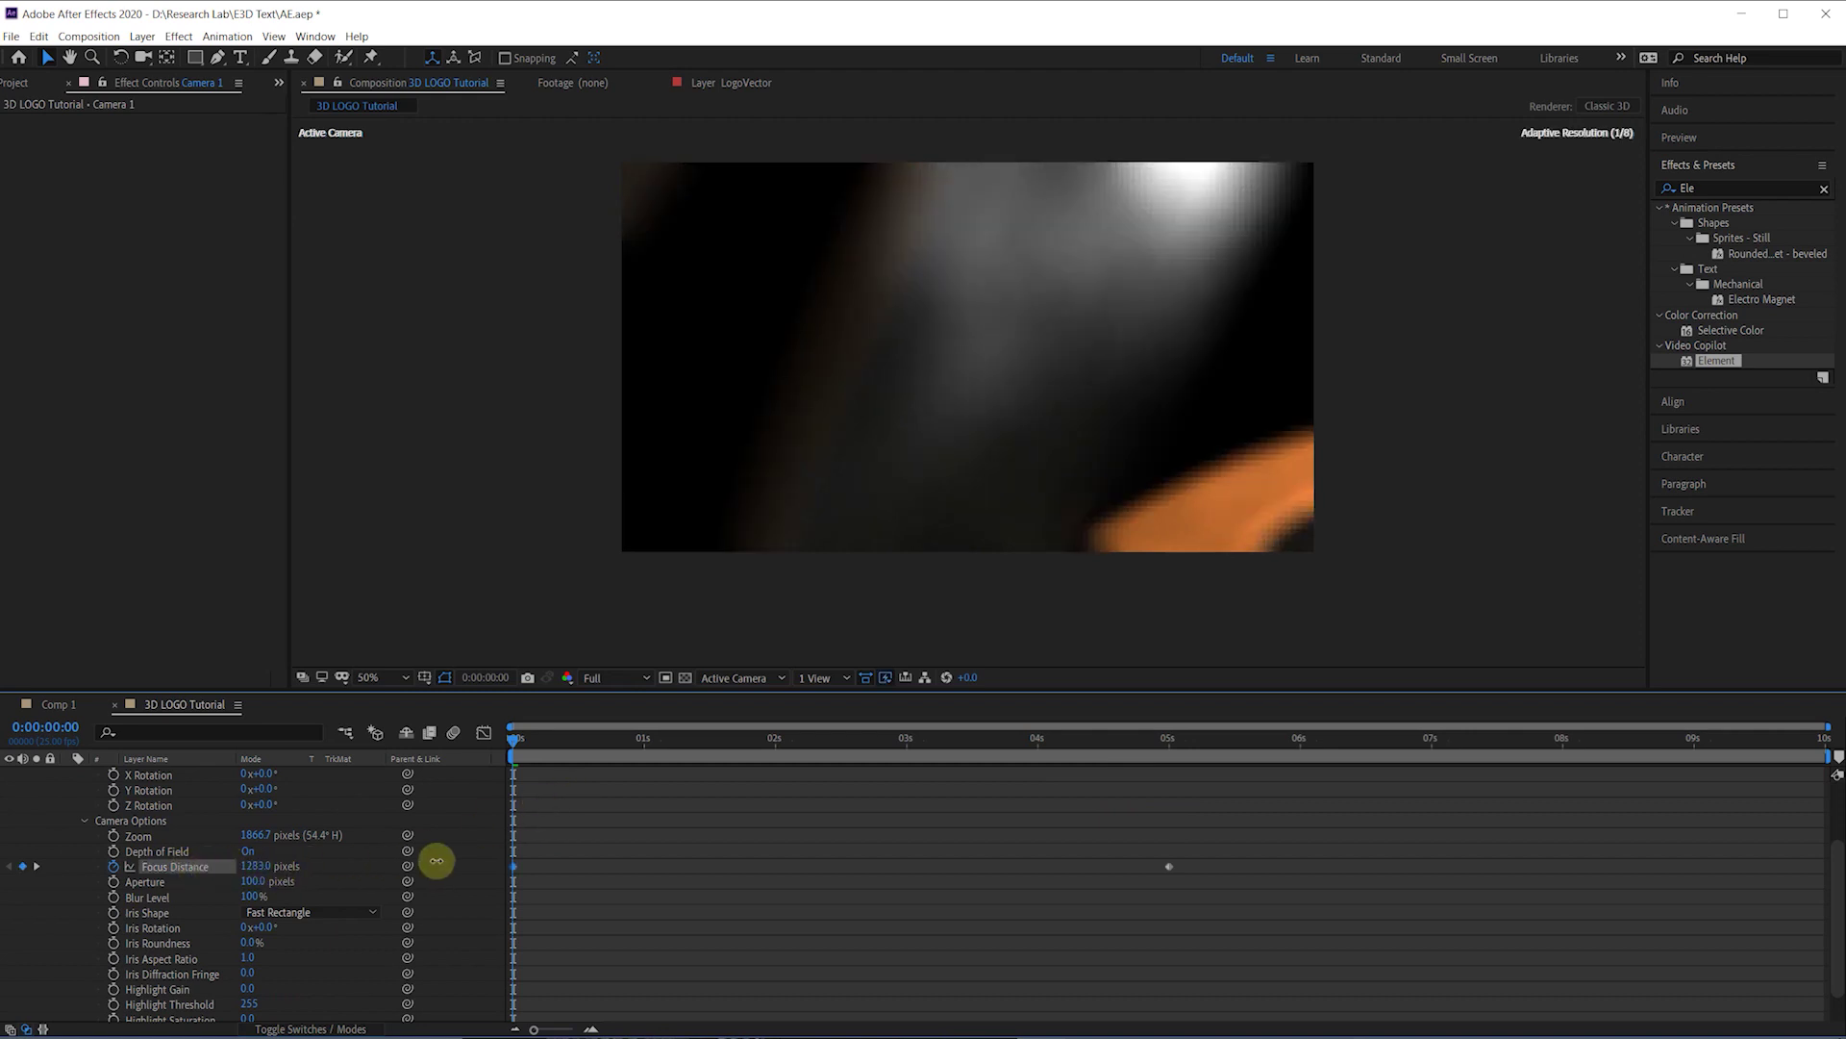
left_click(254, 866)
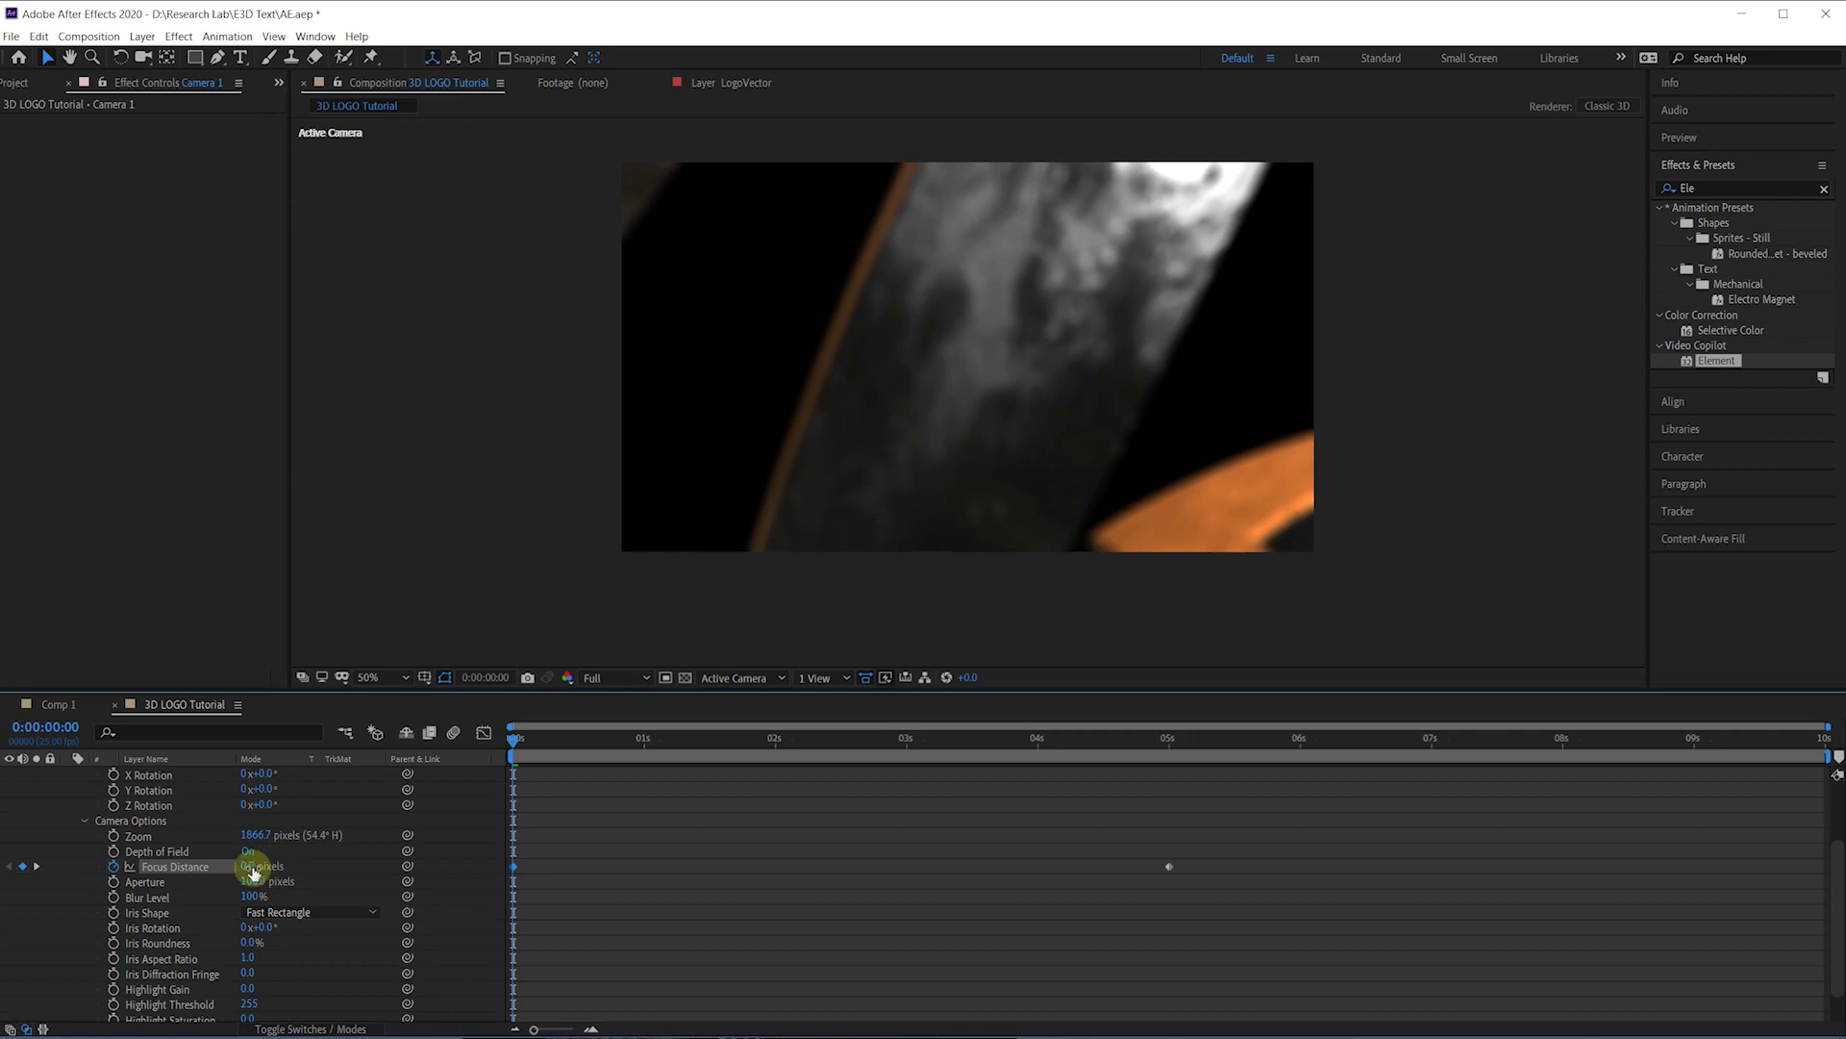
mouse_move(255, 870)
left_mouse_down()
mouse_move(157, 869)
mouse_move(285, 869)
mouse_move(202, 869)
mouse_move(226, 869)
left_mouse_up()
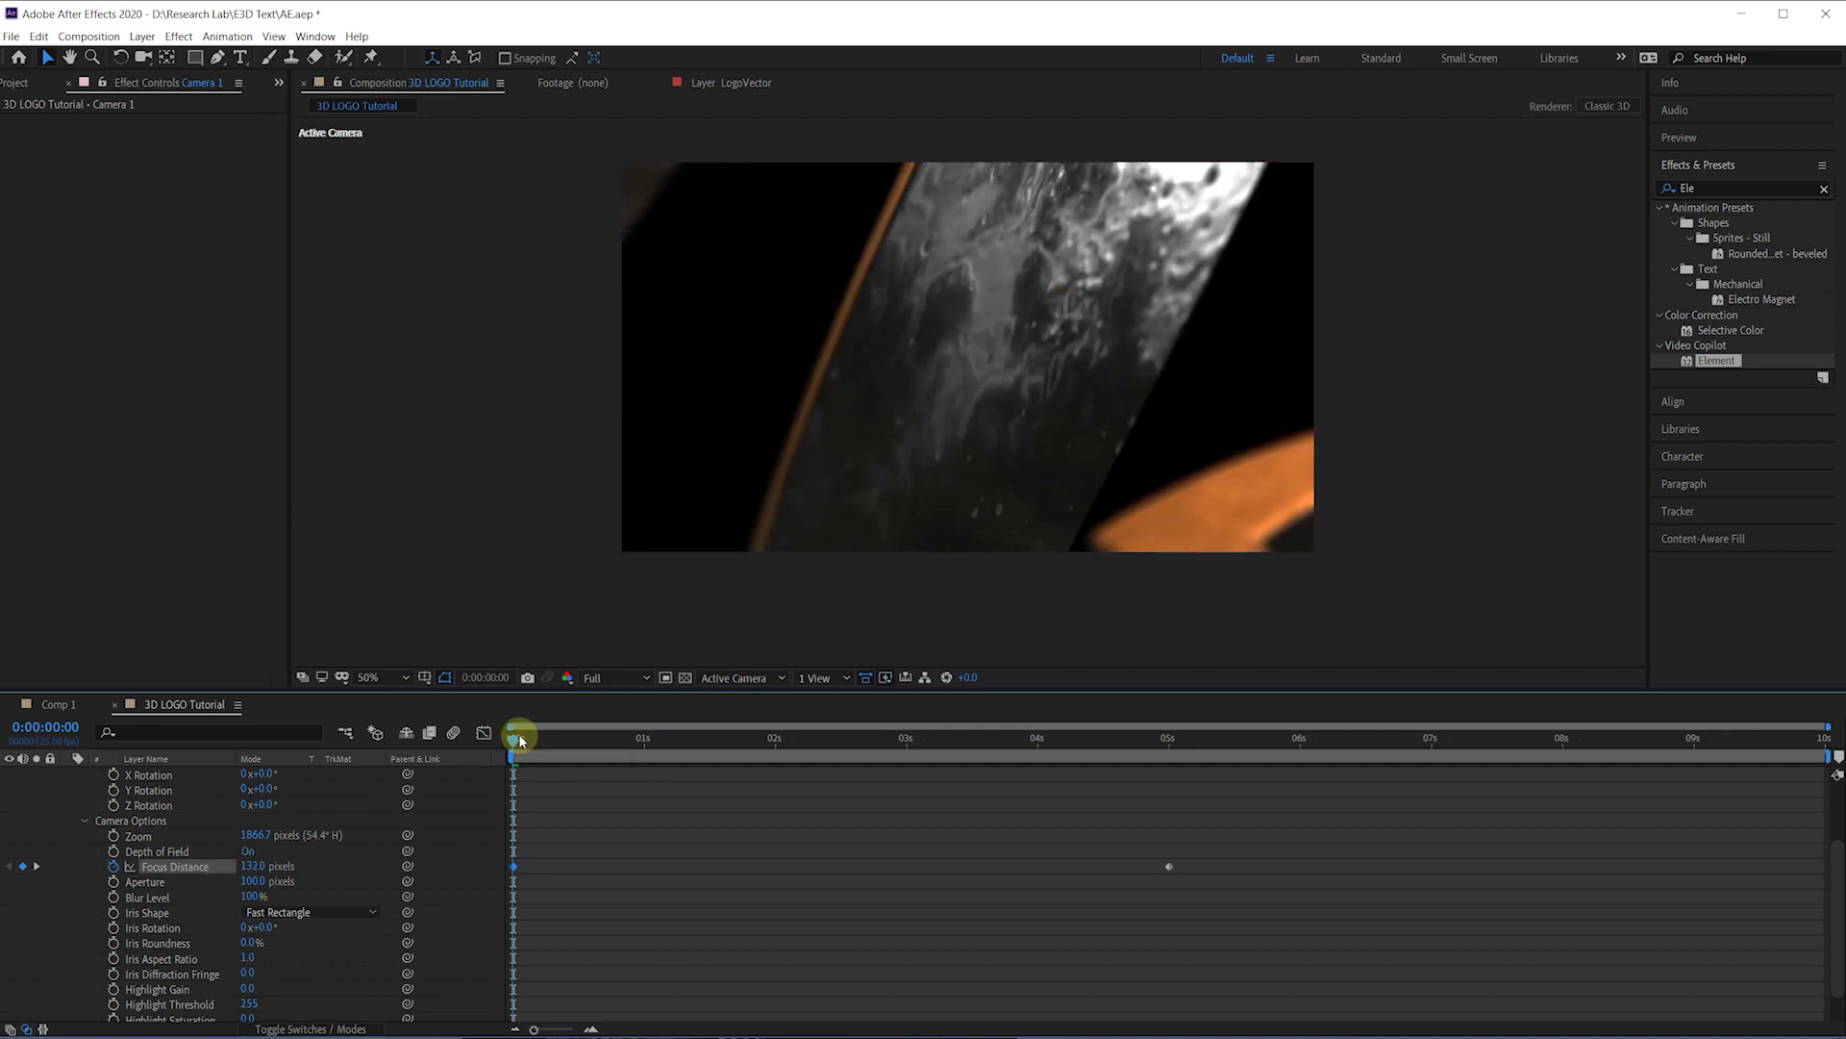
Step: Set the composition preview resolution to Half and play the camera animation from the start
left_click(545, 739)
left_click(606, 679)
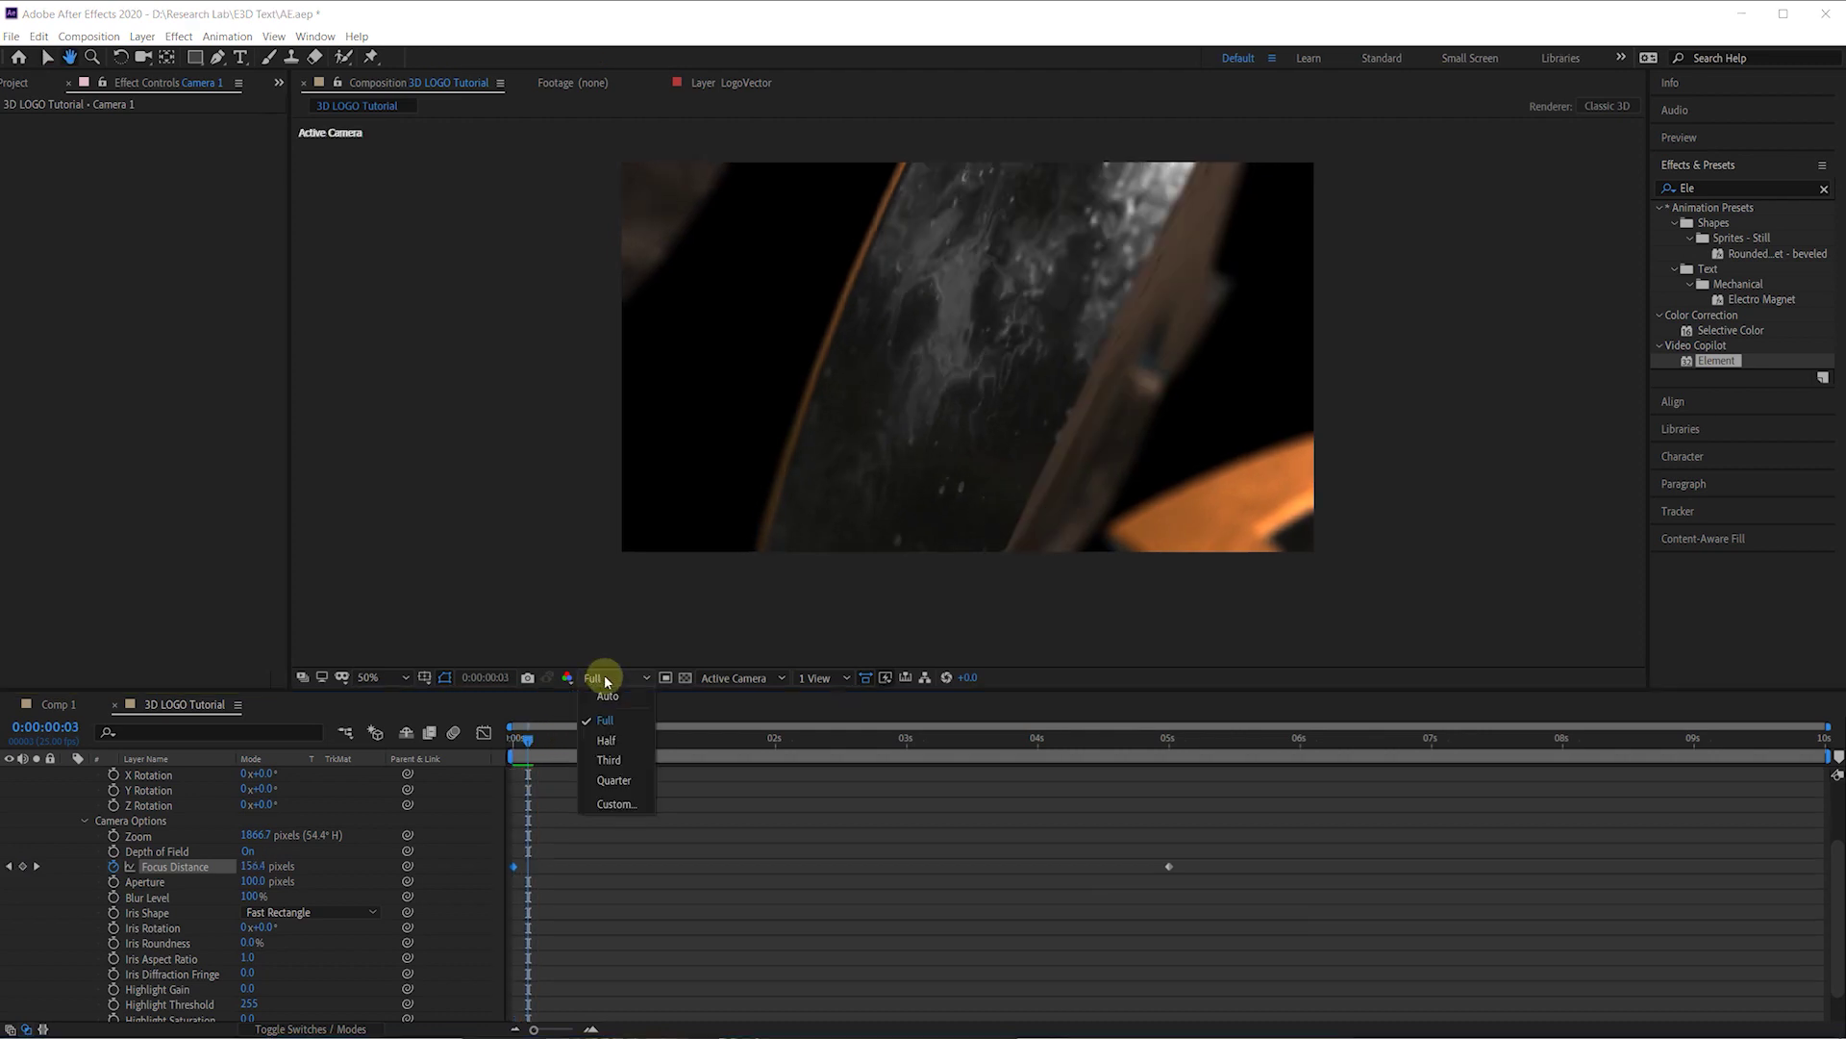
left_click(609, 740)
key("space")
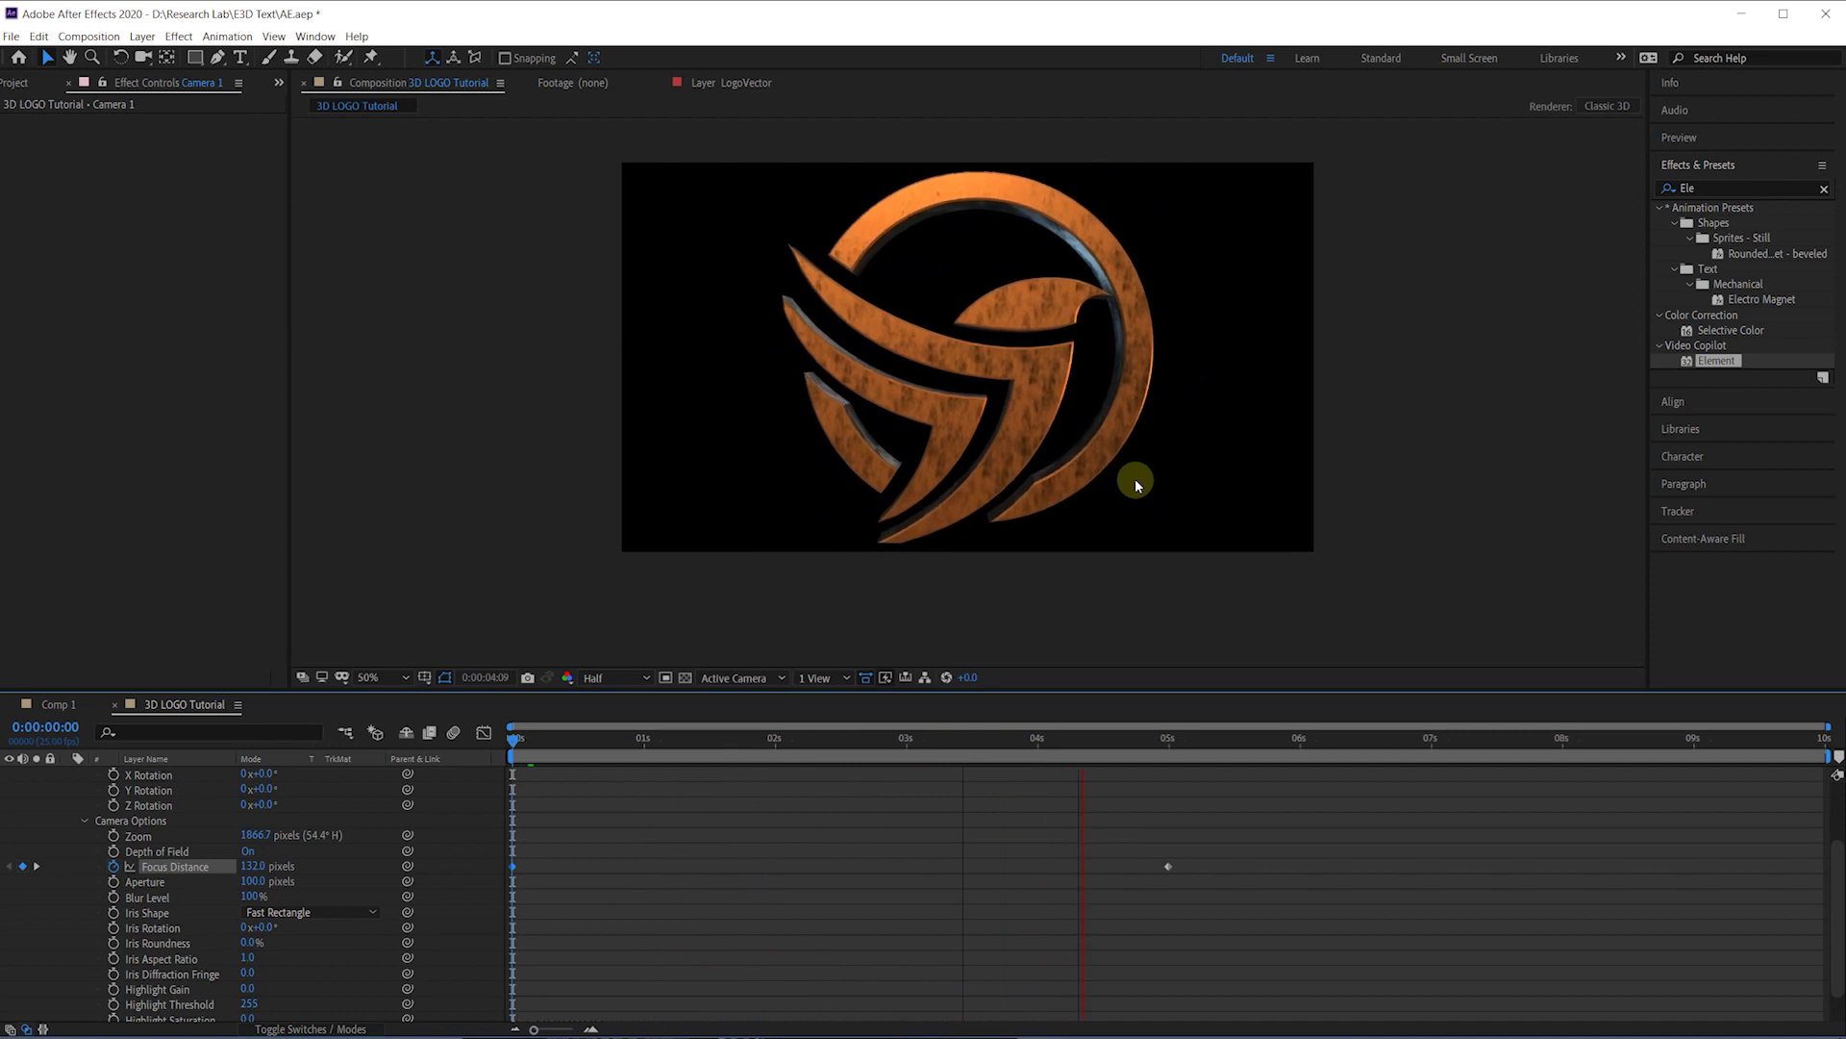
Step: Stop the preview, move the current time to 5 seconds, and collapse Camera 1's properties
left_click(1172, 741)
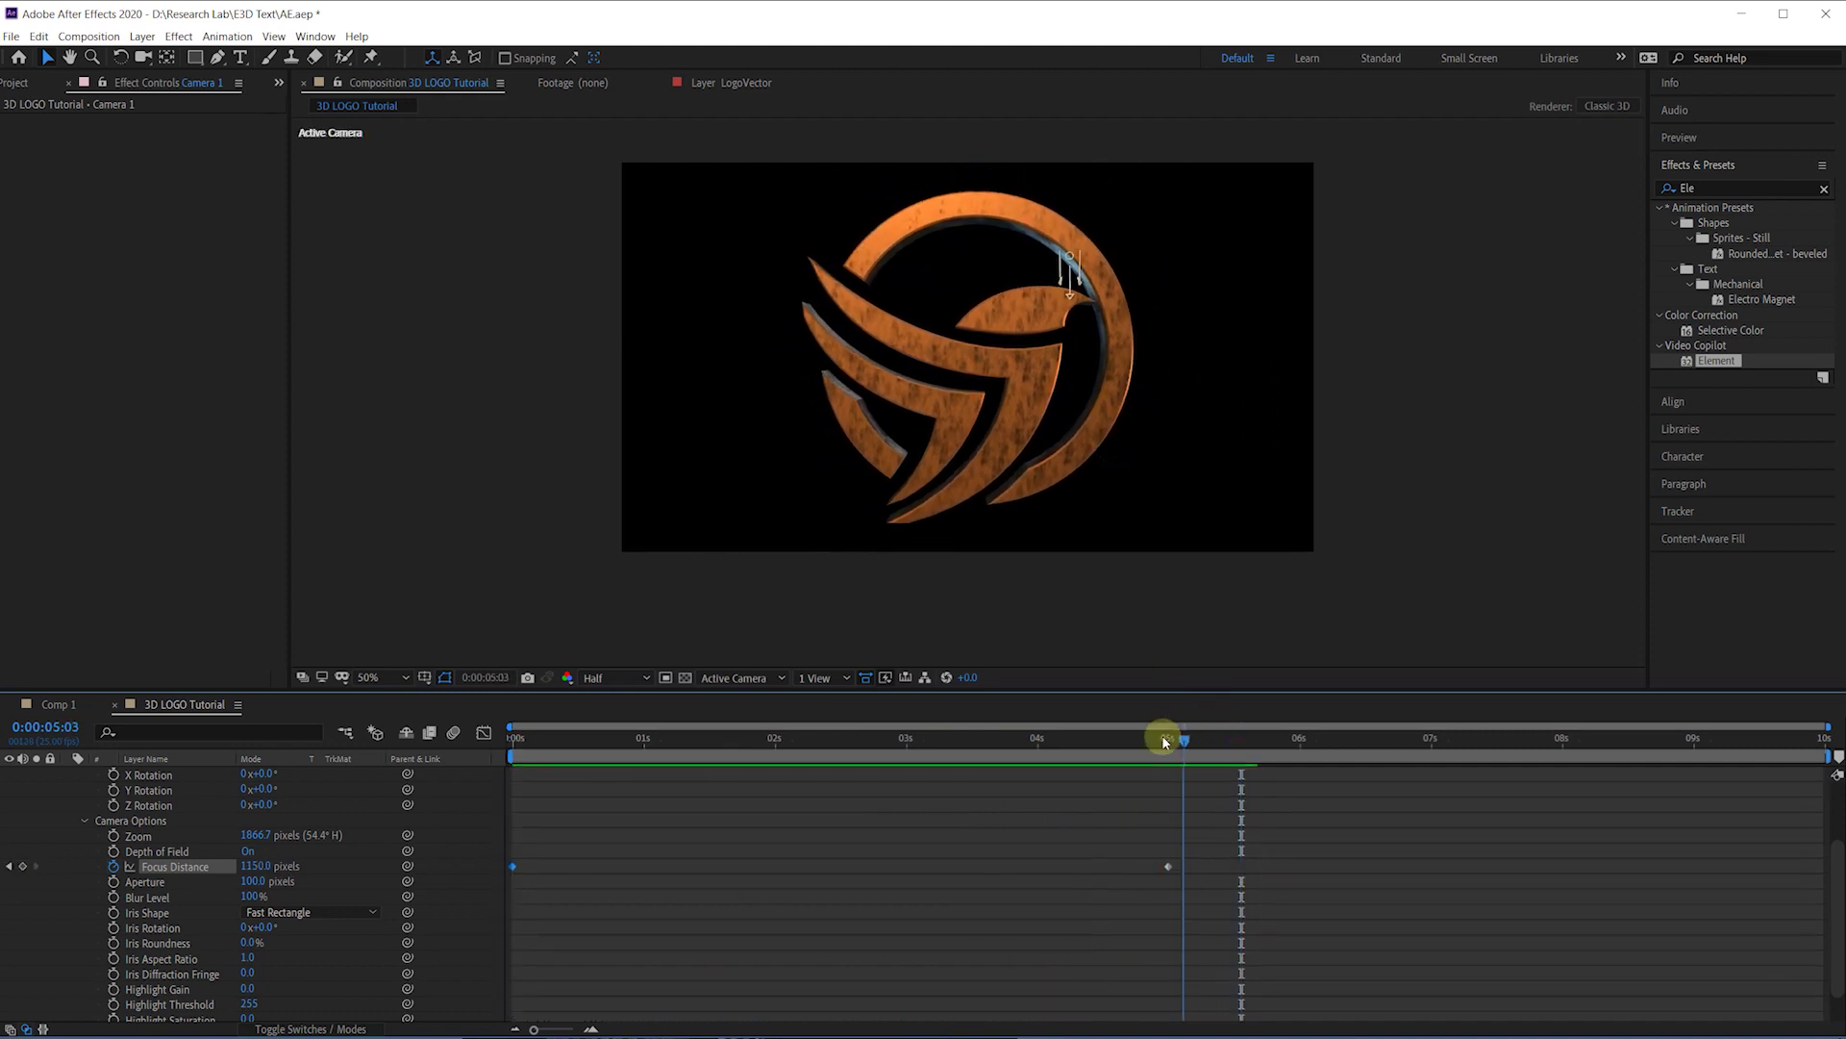
key("alt+bracketright")
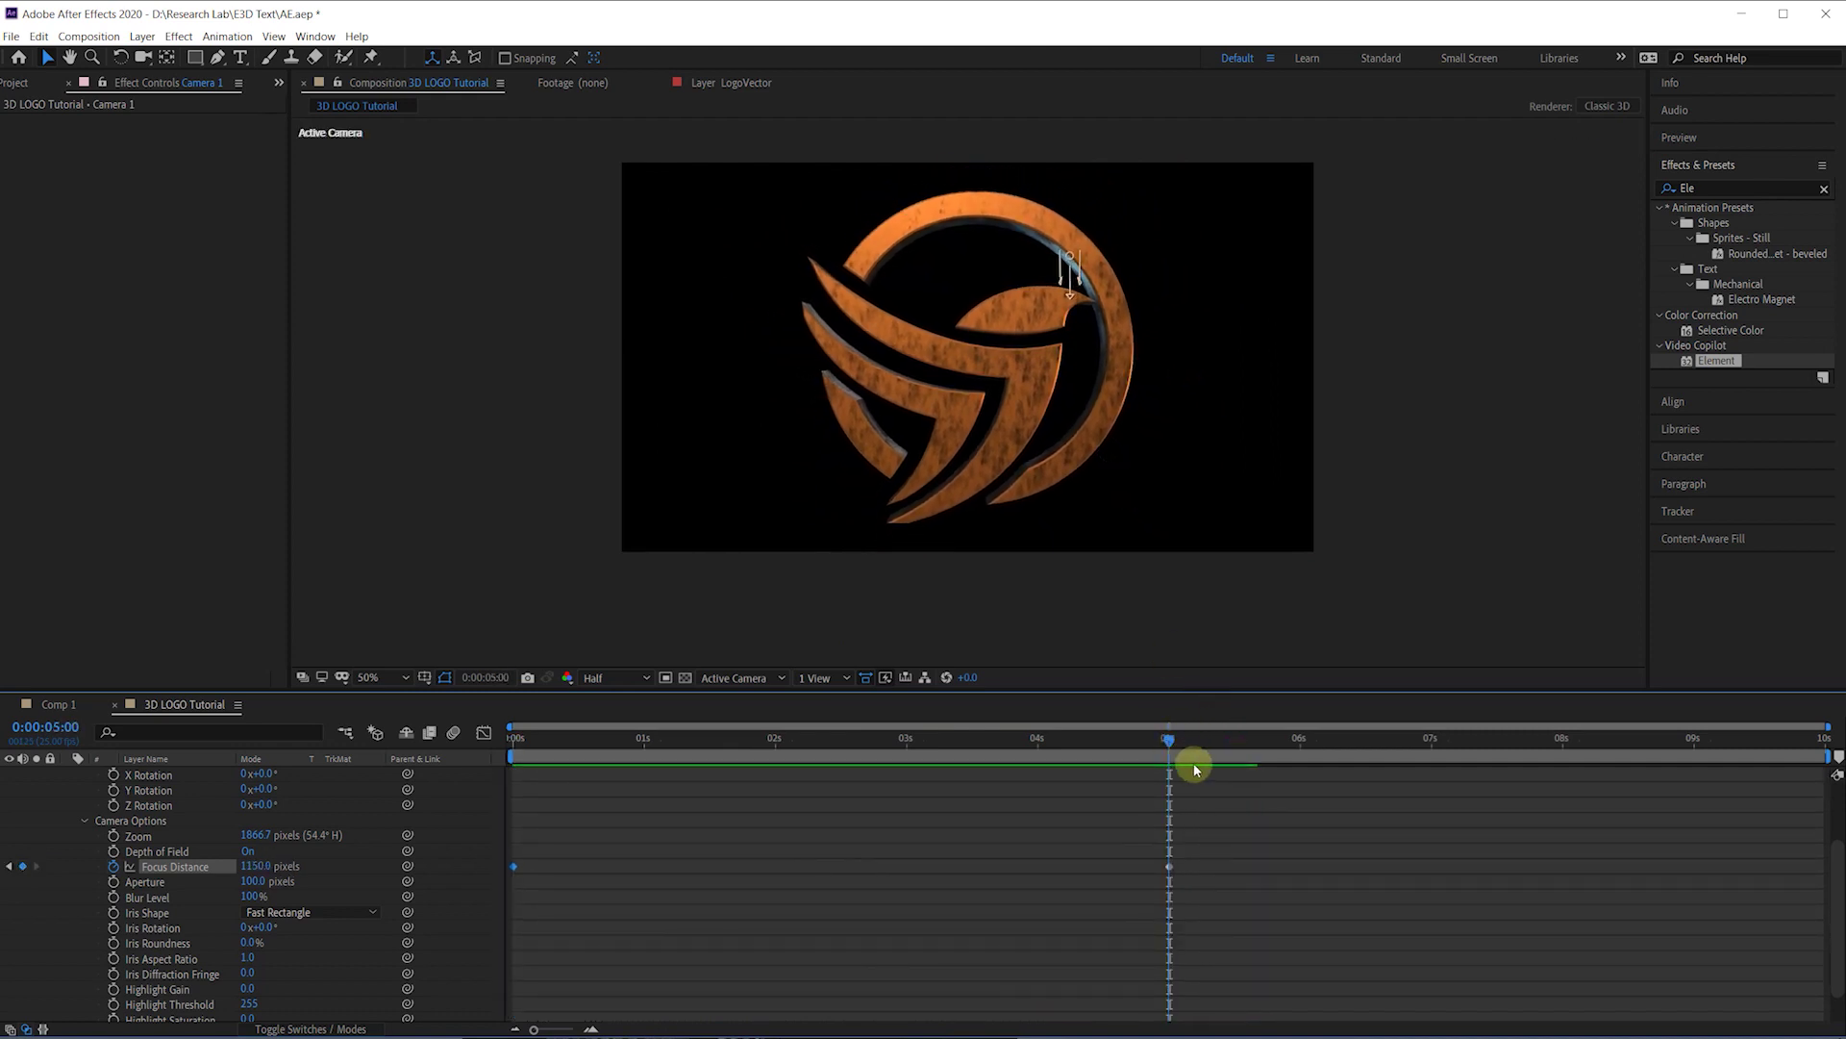
mouse_move(1170, 743)
left_mouse_down()
mouse_move(1077, 736)
mouse_move(1299, 737)
mouse_move(1171, 743)
left_mouse_up()
left_click(1170, 742)
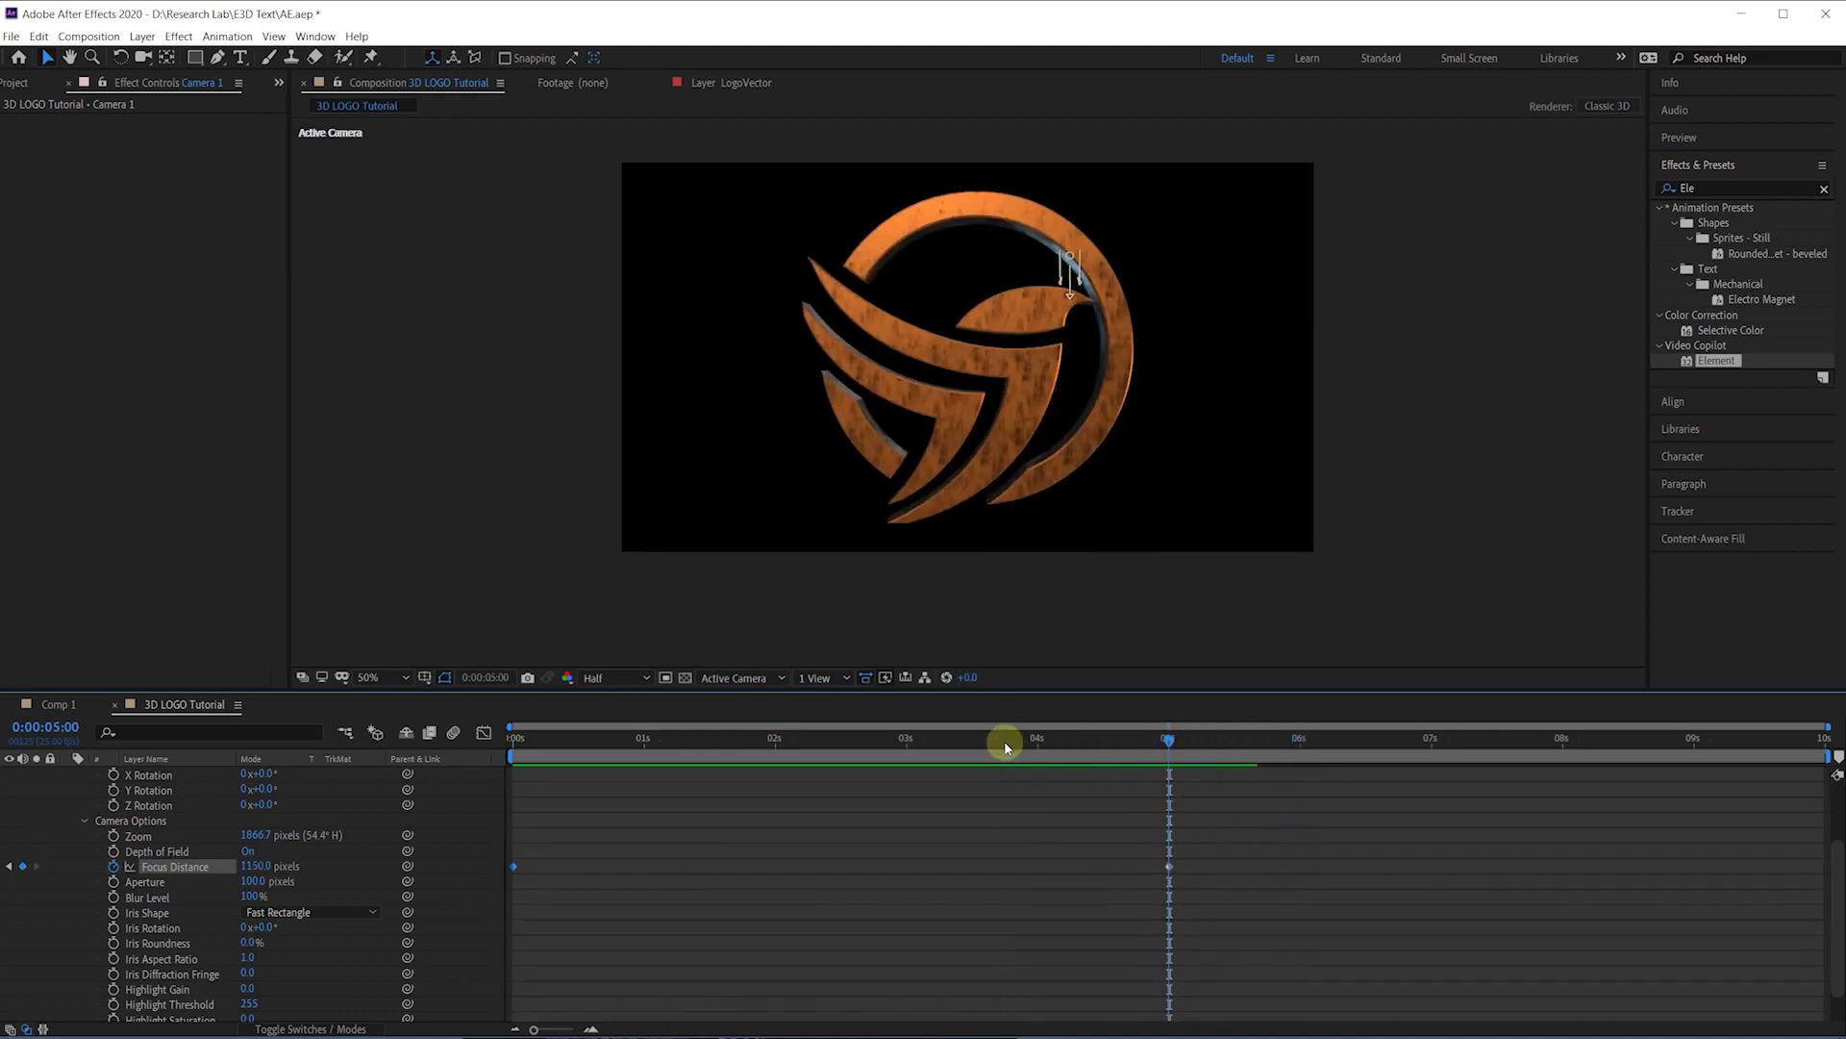
scroll(52, 831, "up", 2)
left_click(67, 789)
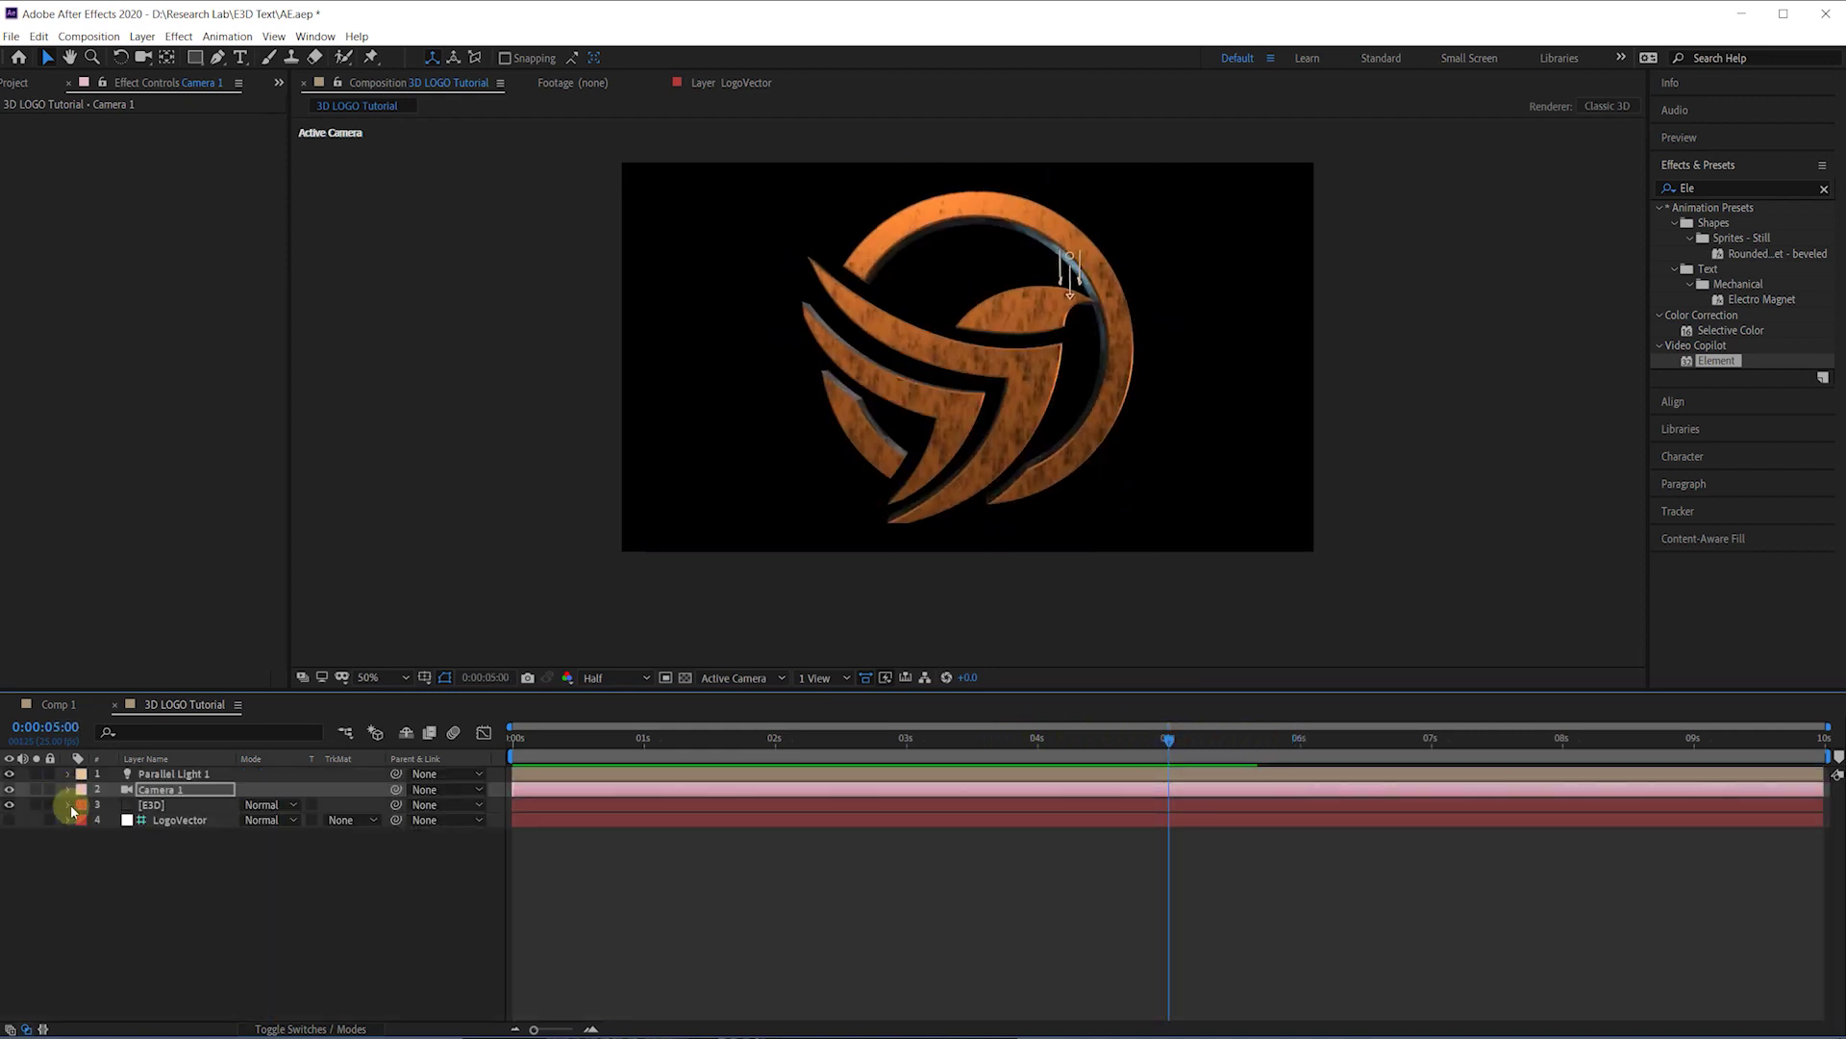
Step: Add the White solid from the project's Solids folder to the composition as the bottommost layer
left_click(154, 804)
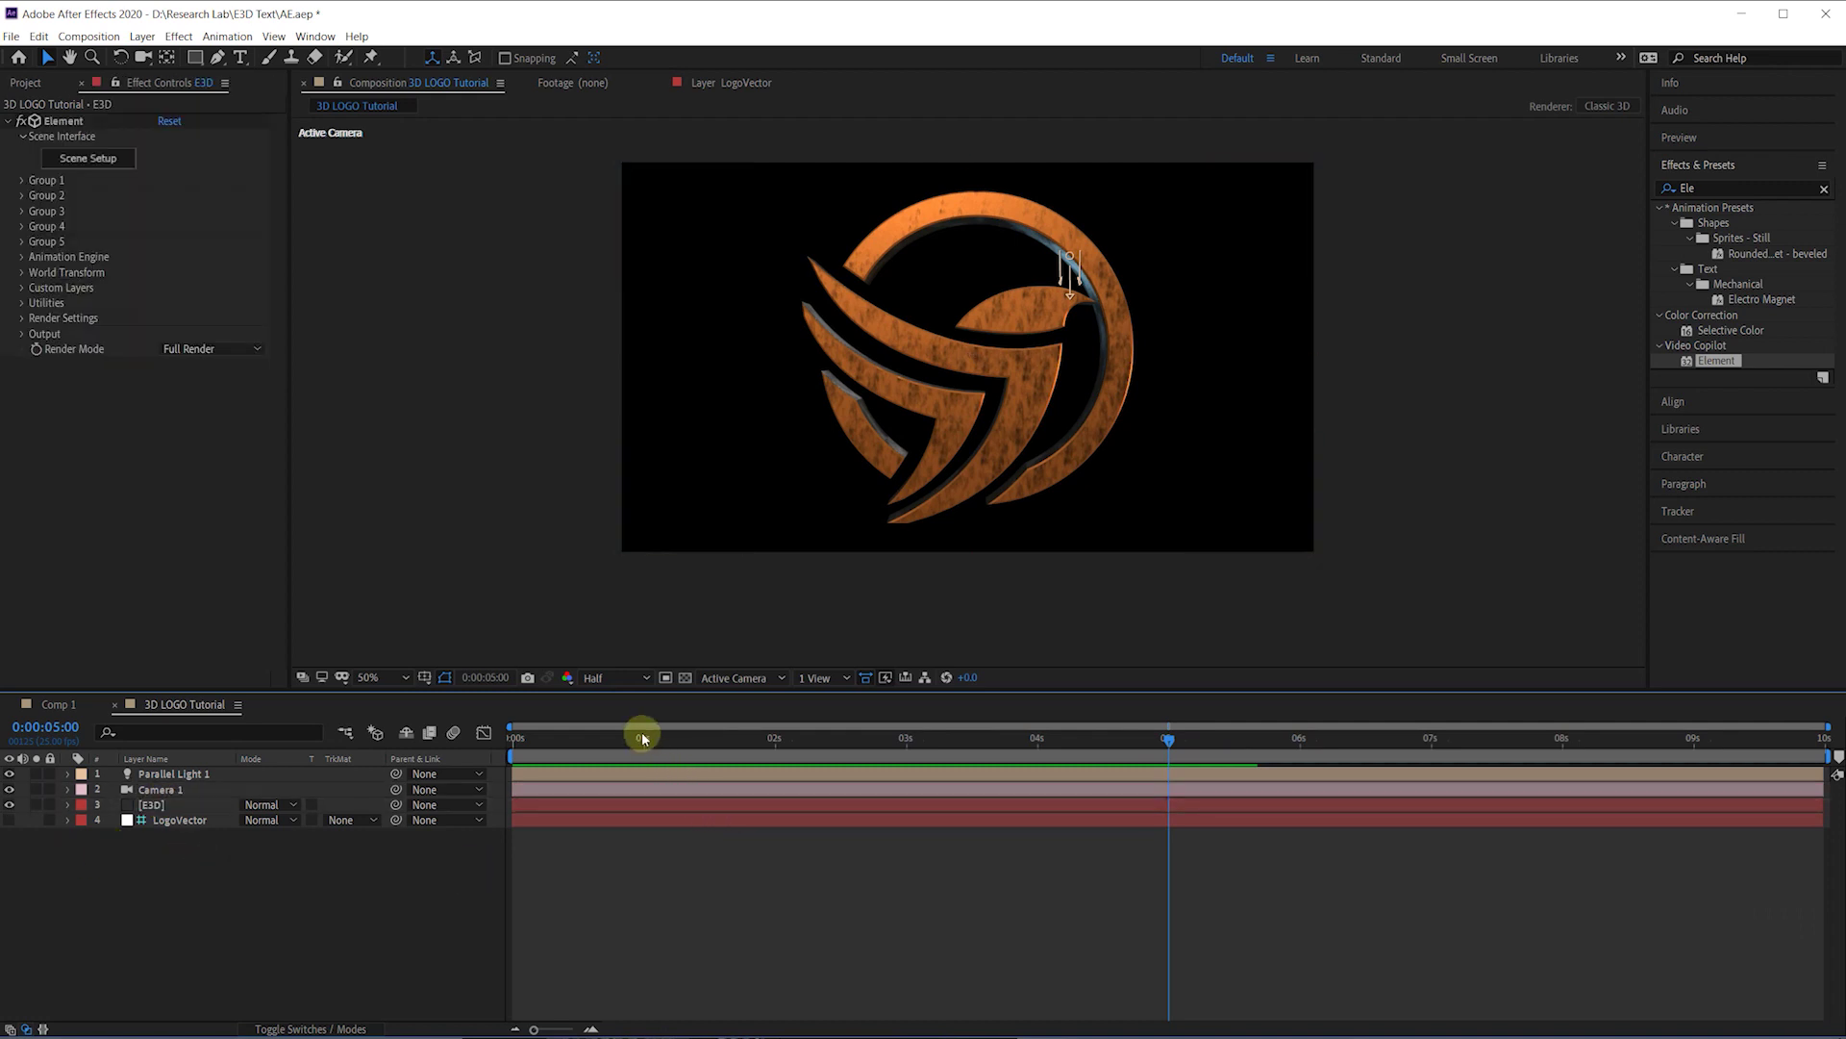
left_click(35, 85)
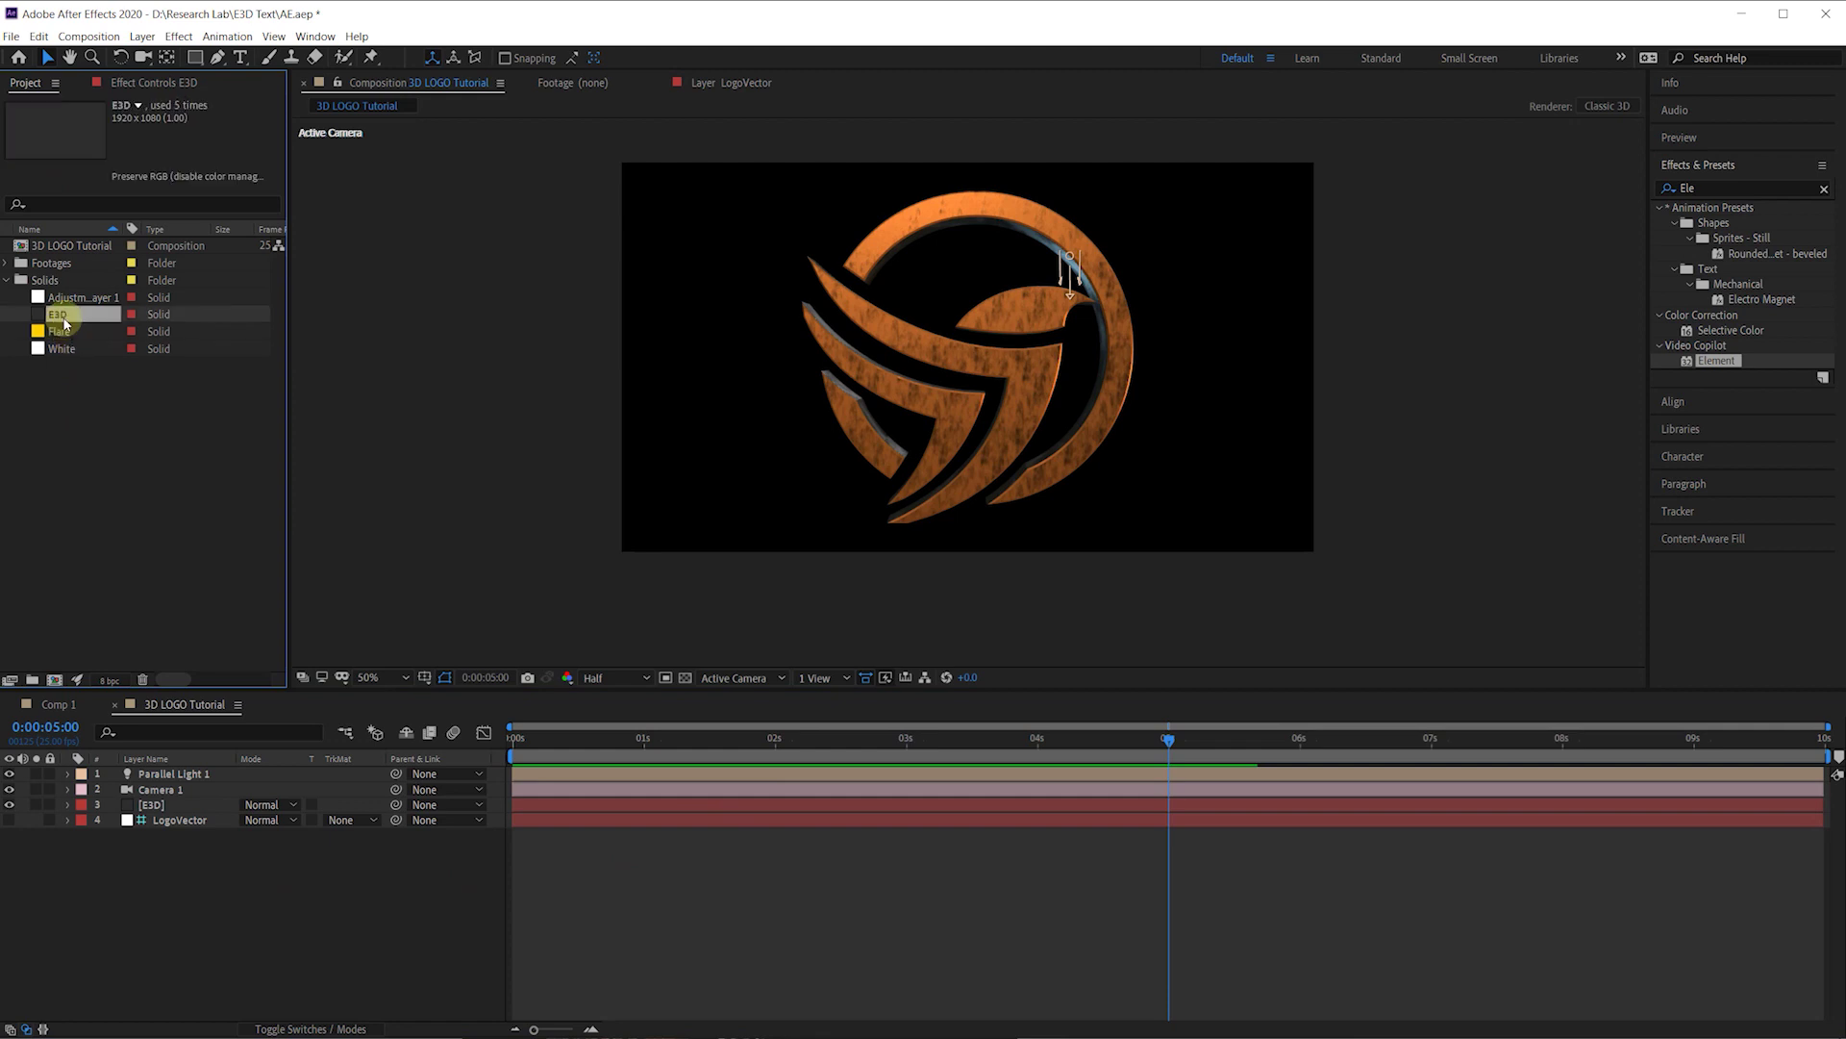
left_click(64, 349)
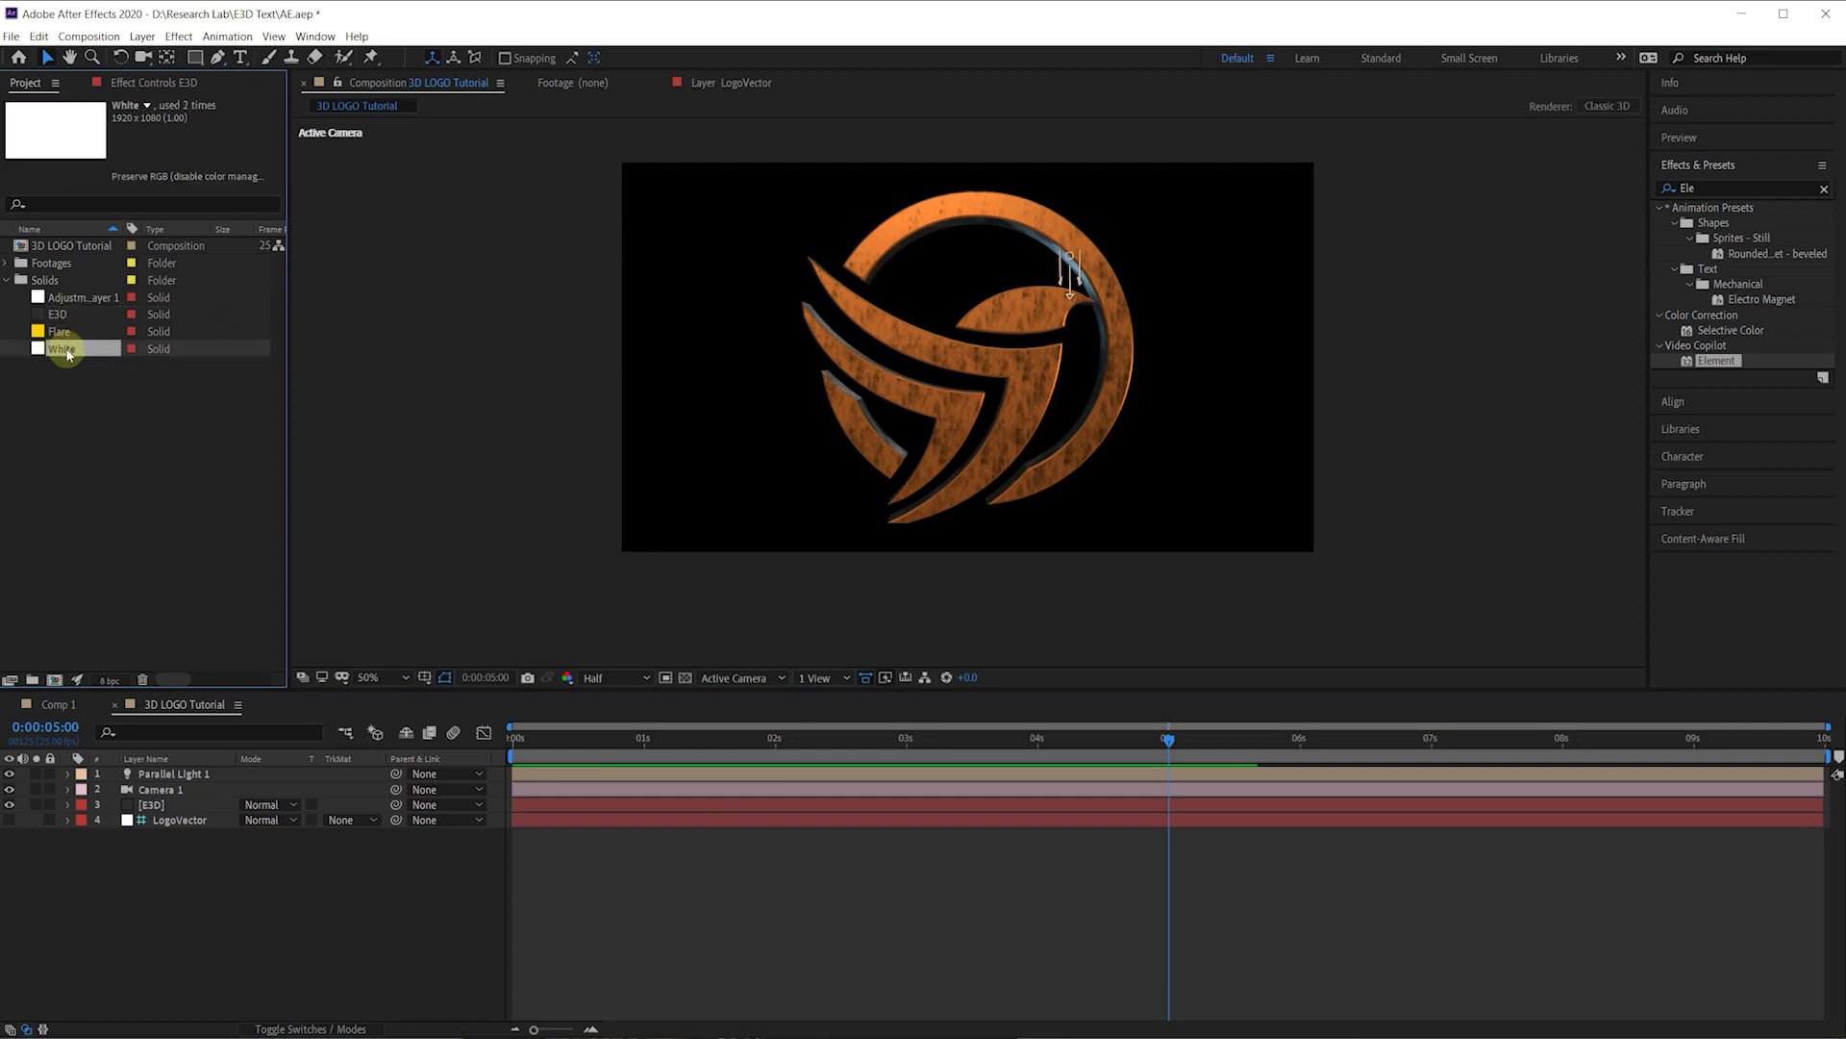
left_click_drag(67, 354, 229, 870)
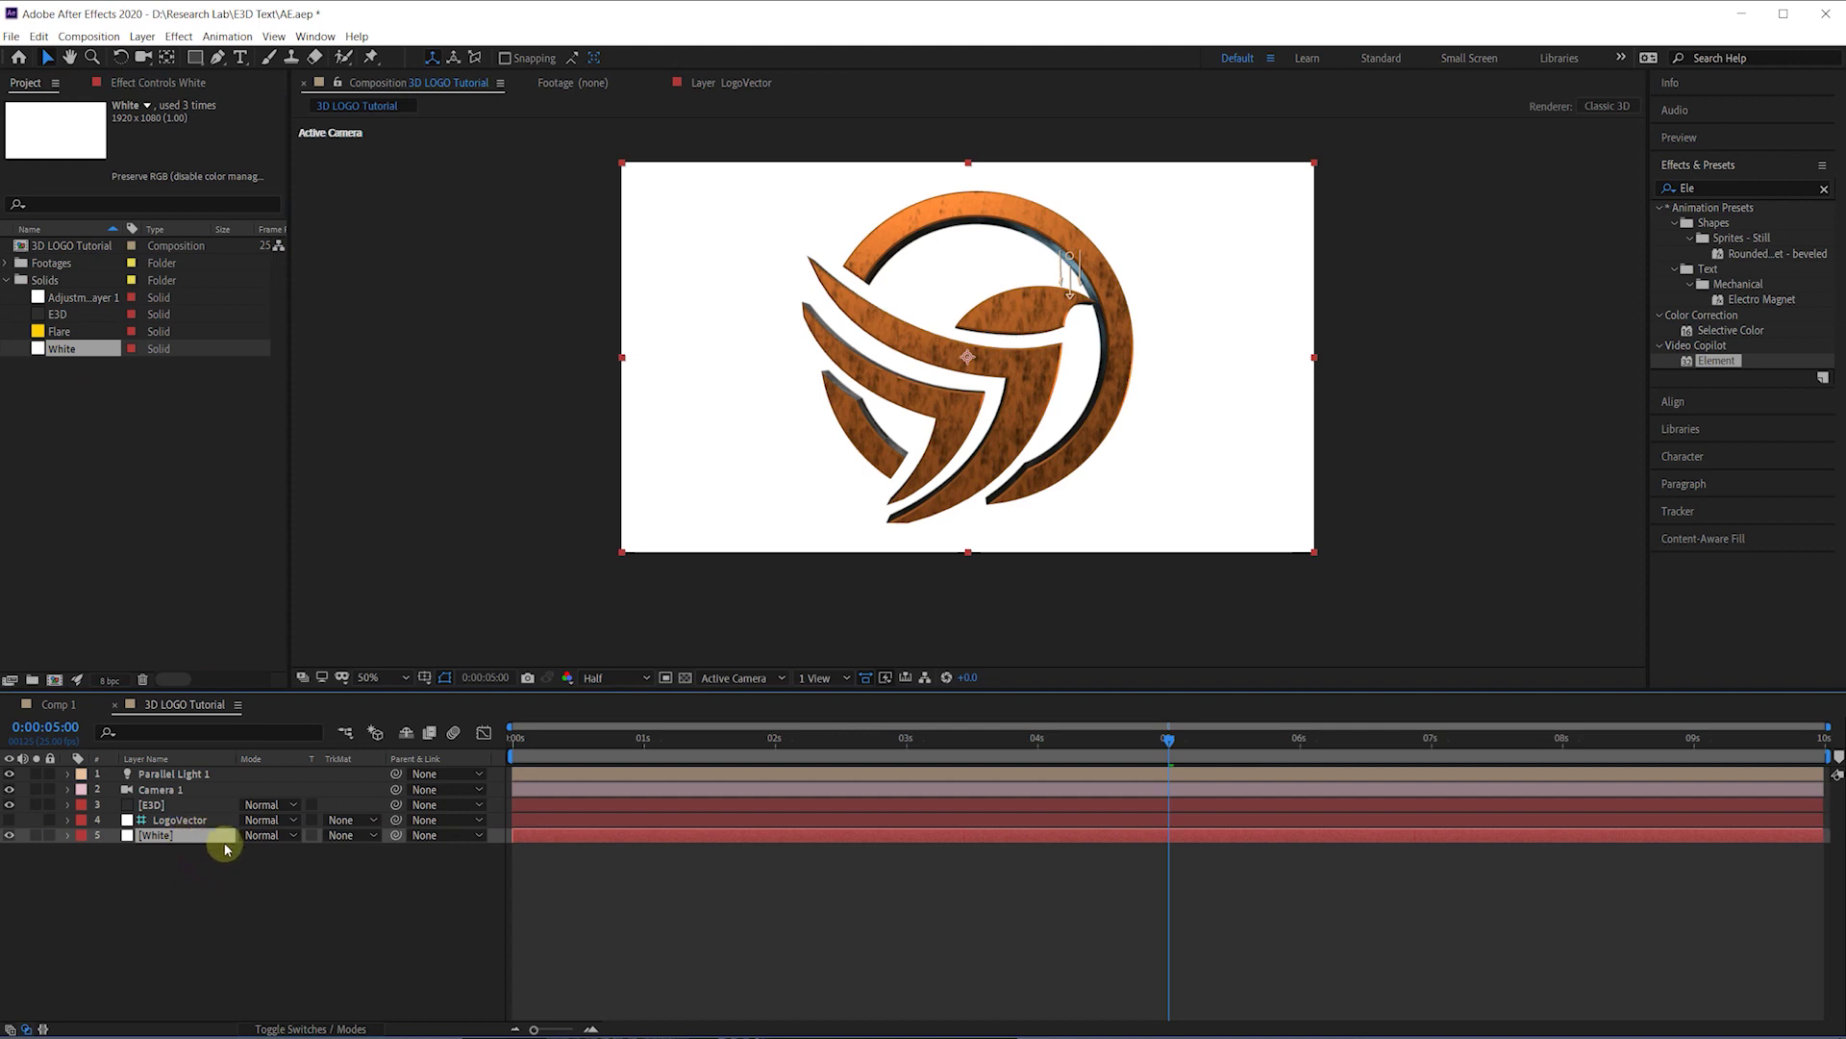
Step: Apply the Fill effect to the White layer and set its color to black (000000)
key("ctrl+space")
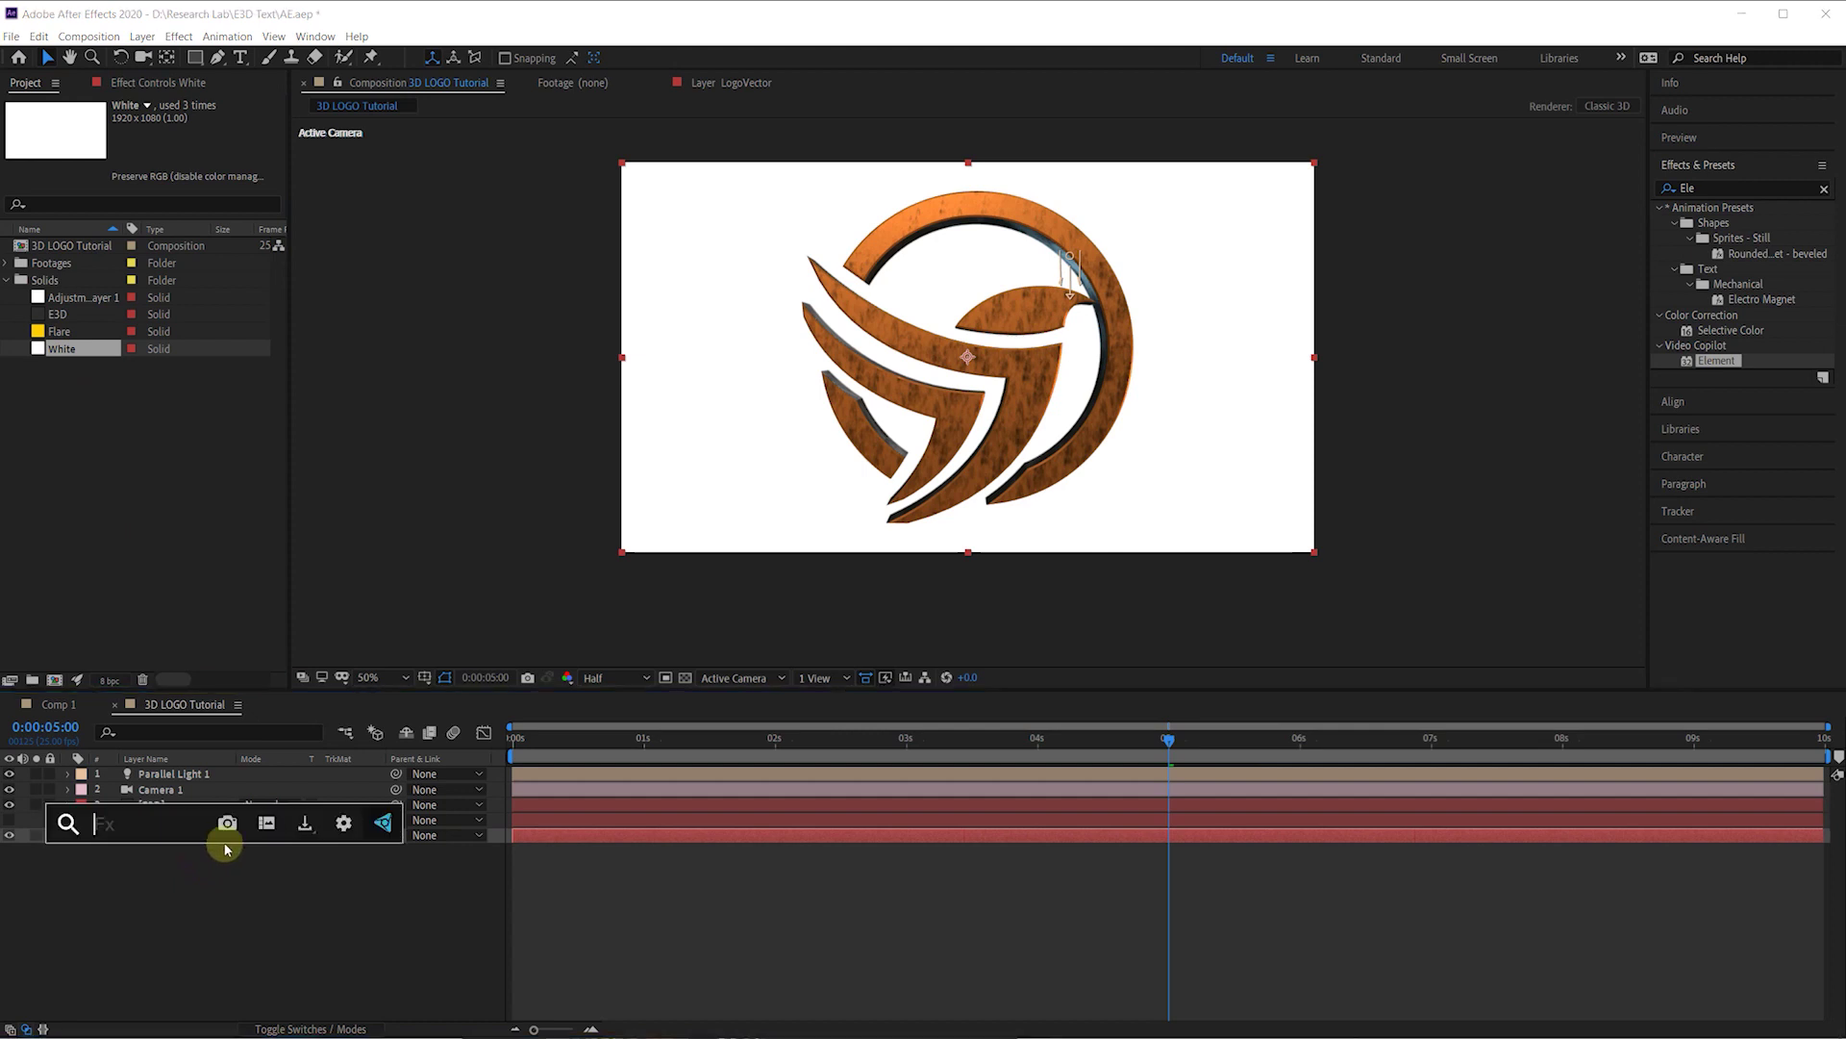
type("Fill")
key("BackSpace")
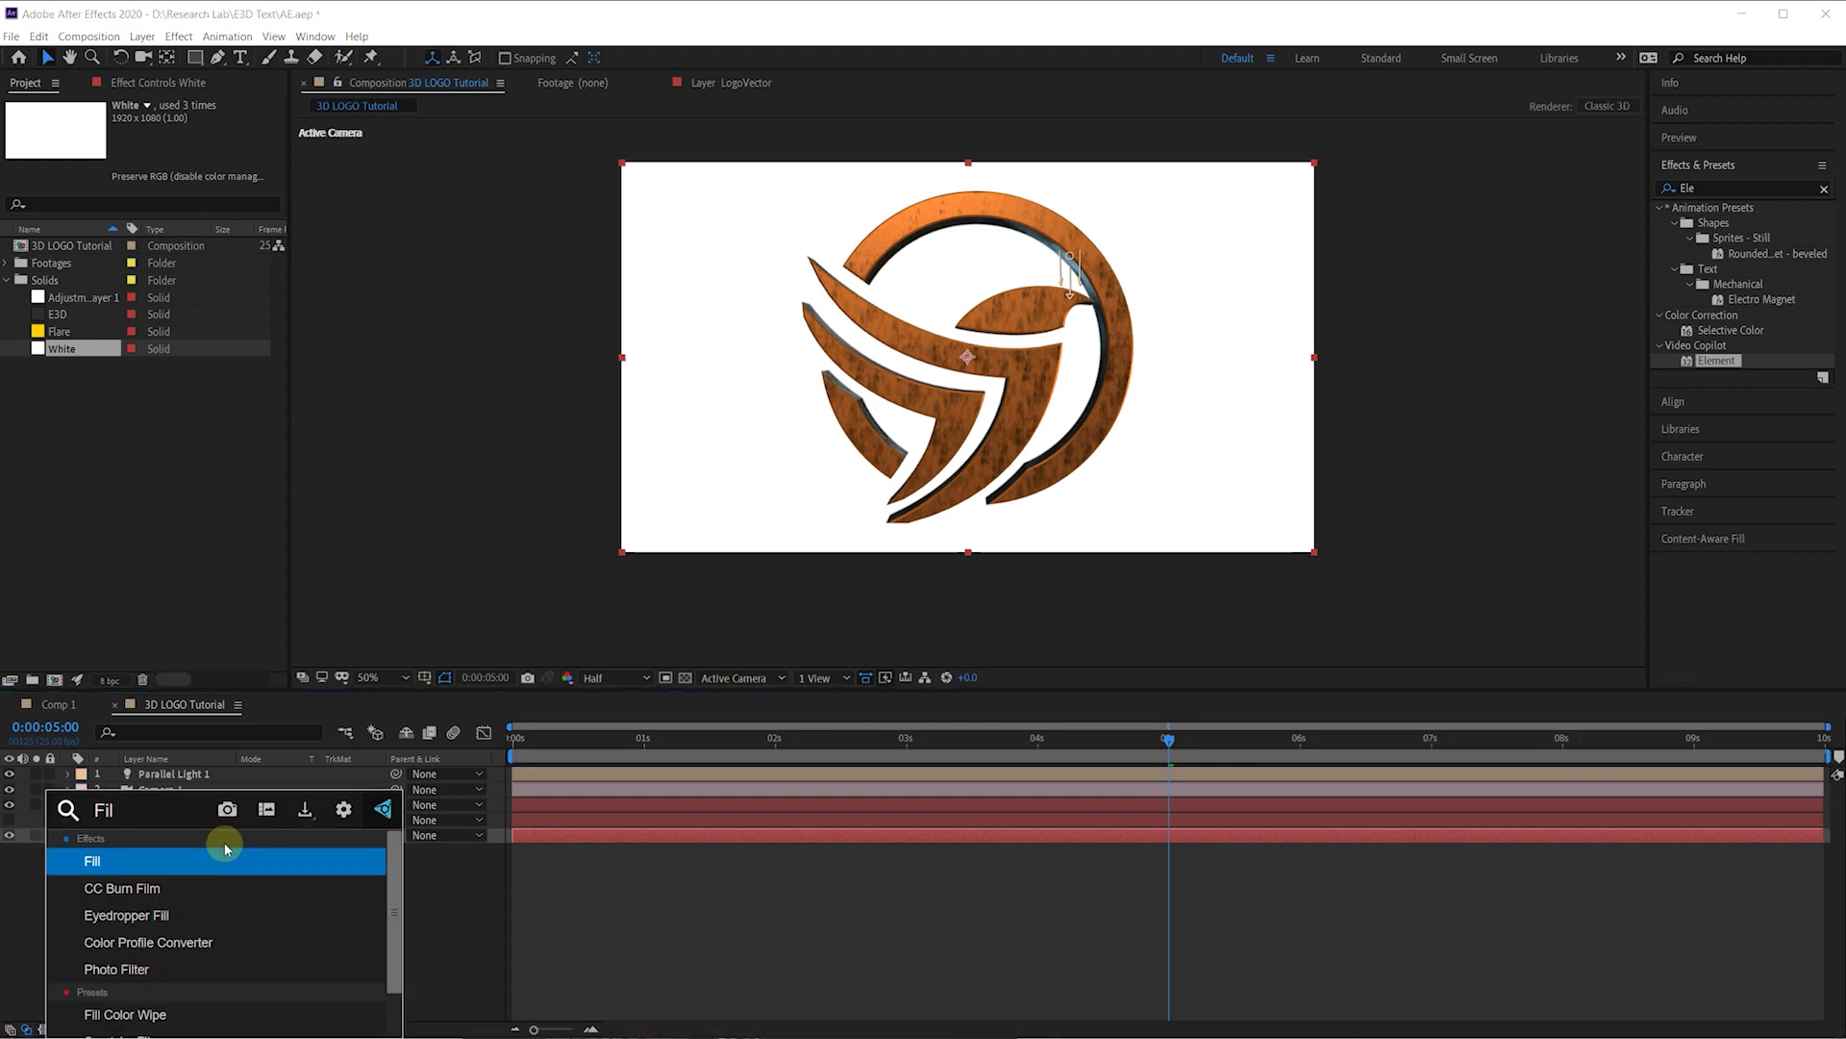
left_click(226, 848)
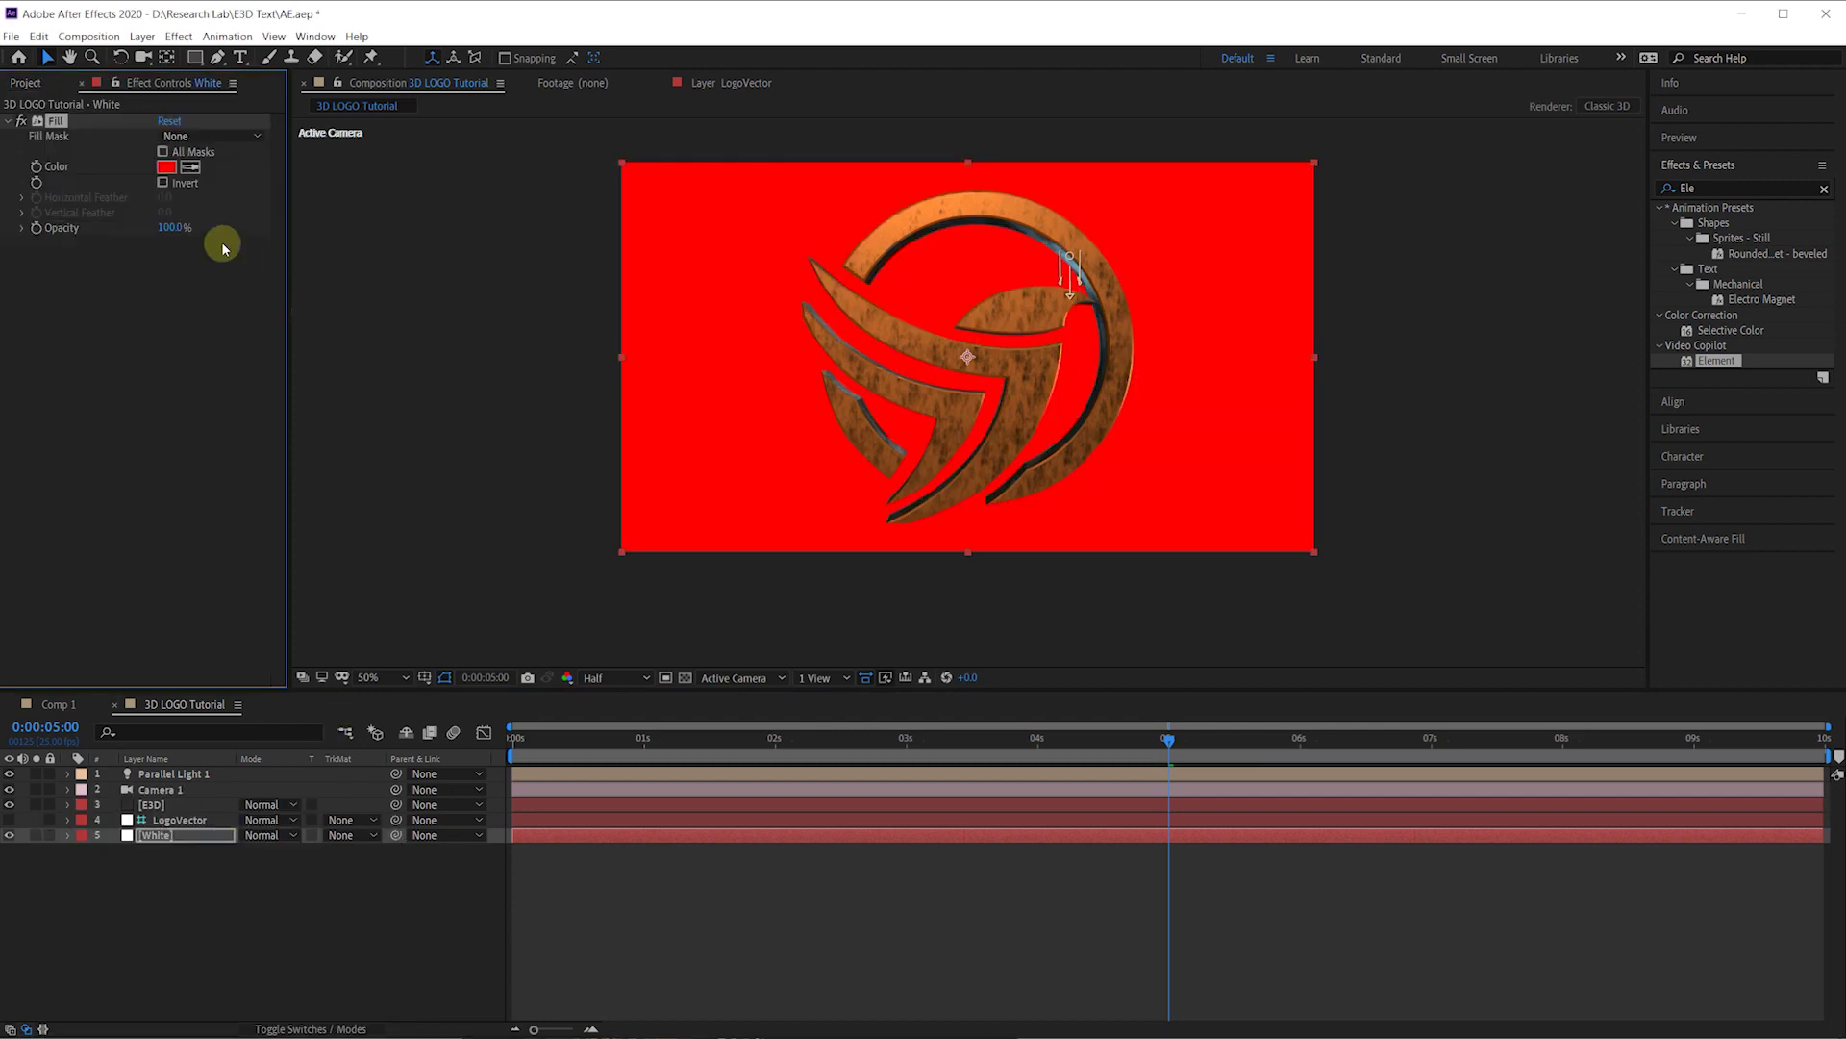
left_click(169, 170)
left_click(1042, 622)
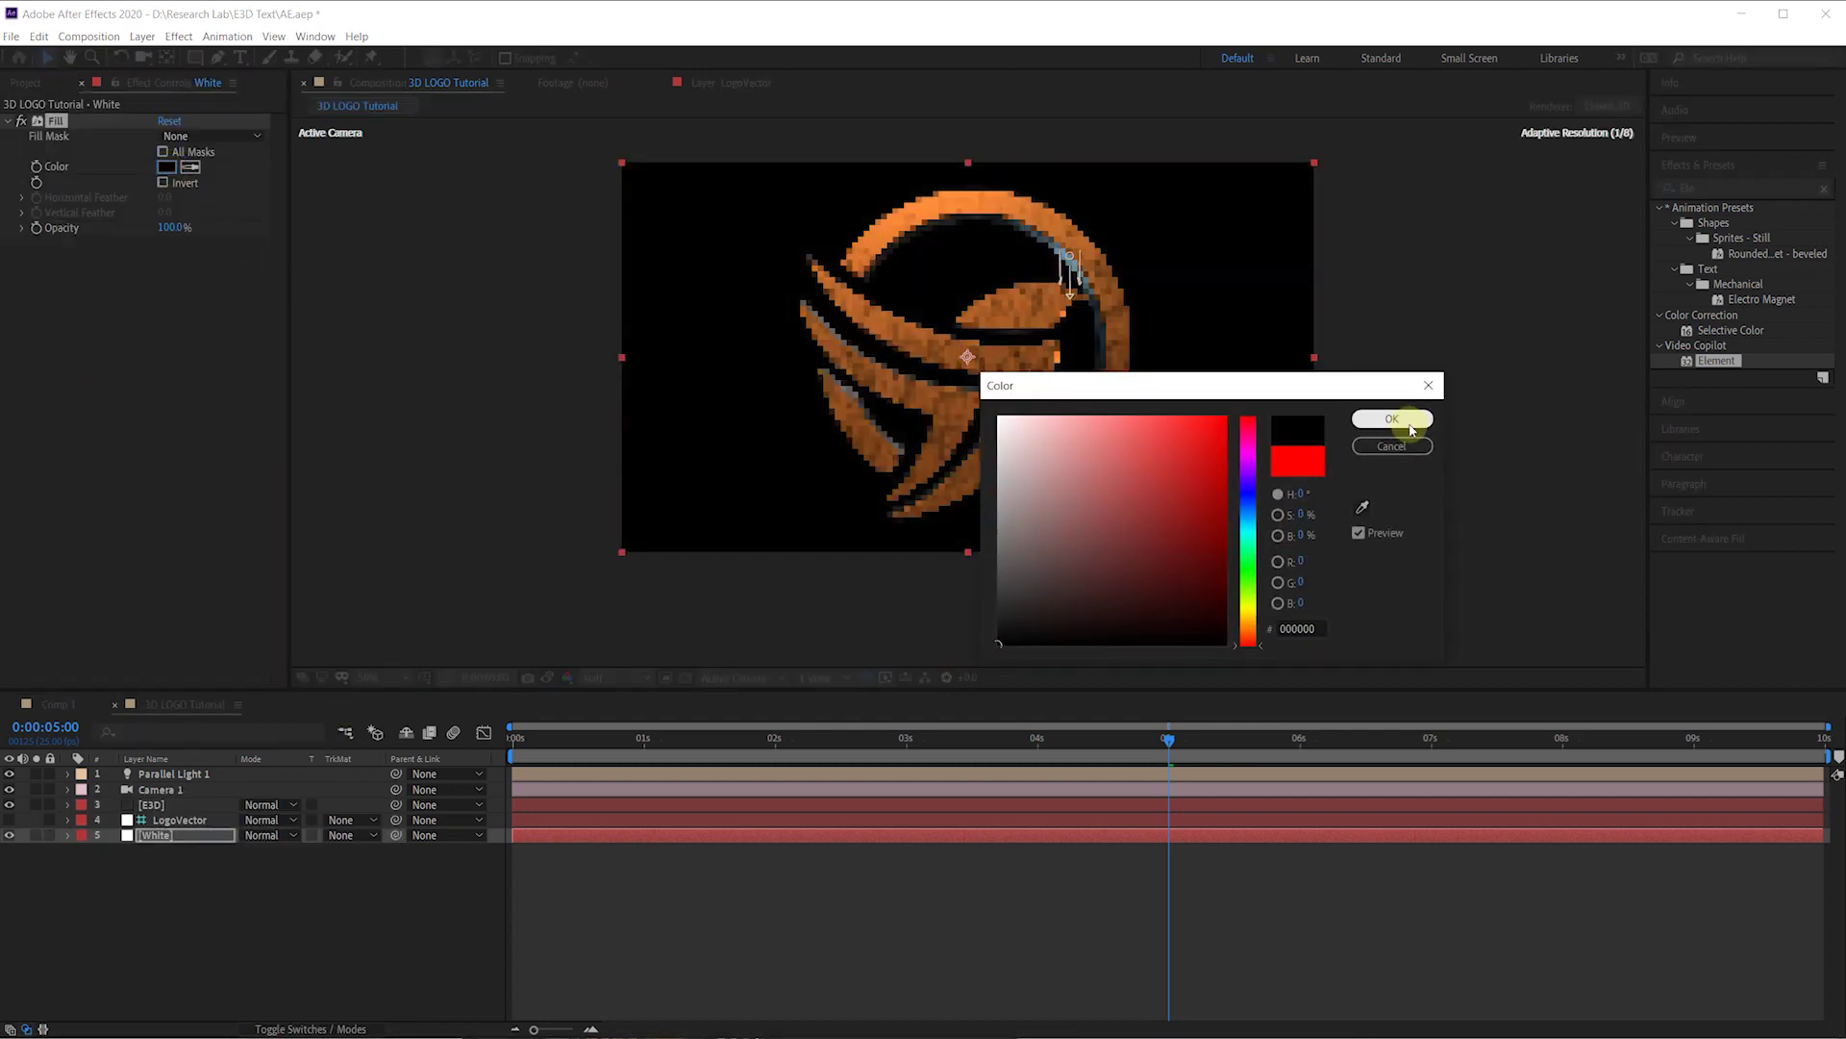
left_click(1401, 416)
left_click(801, 908)
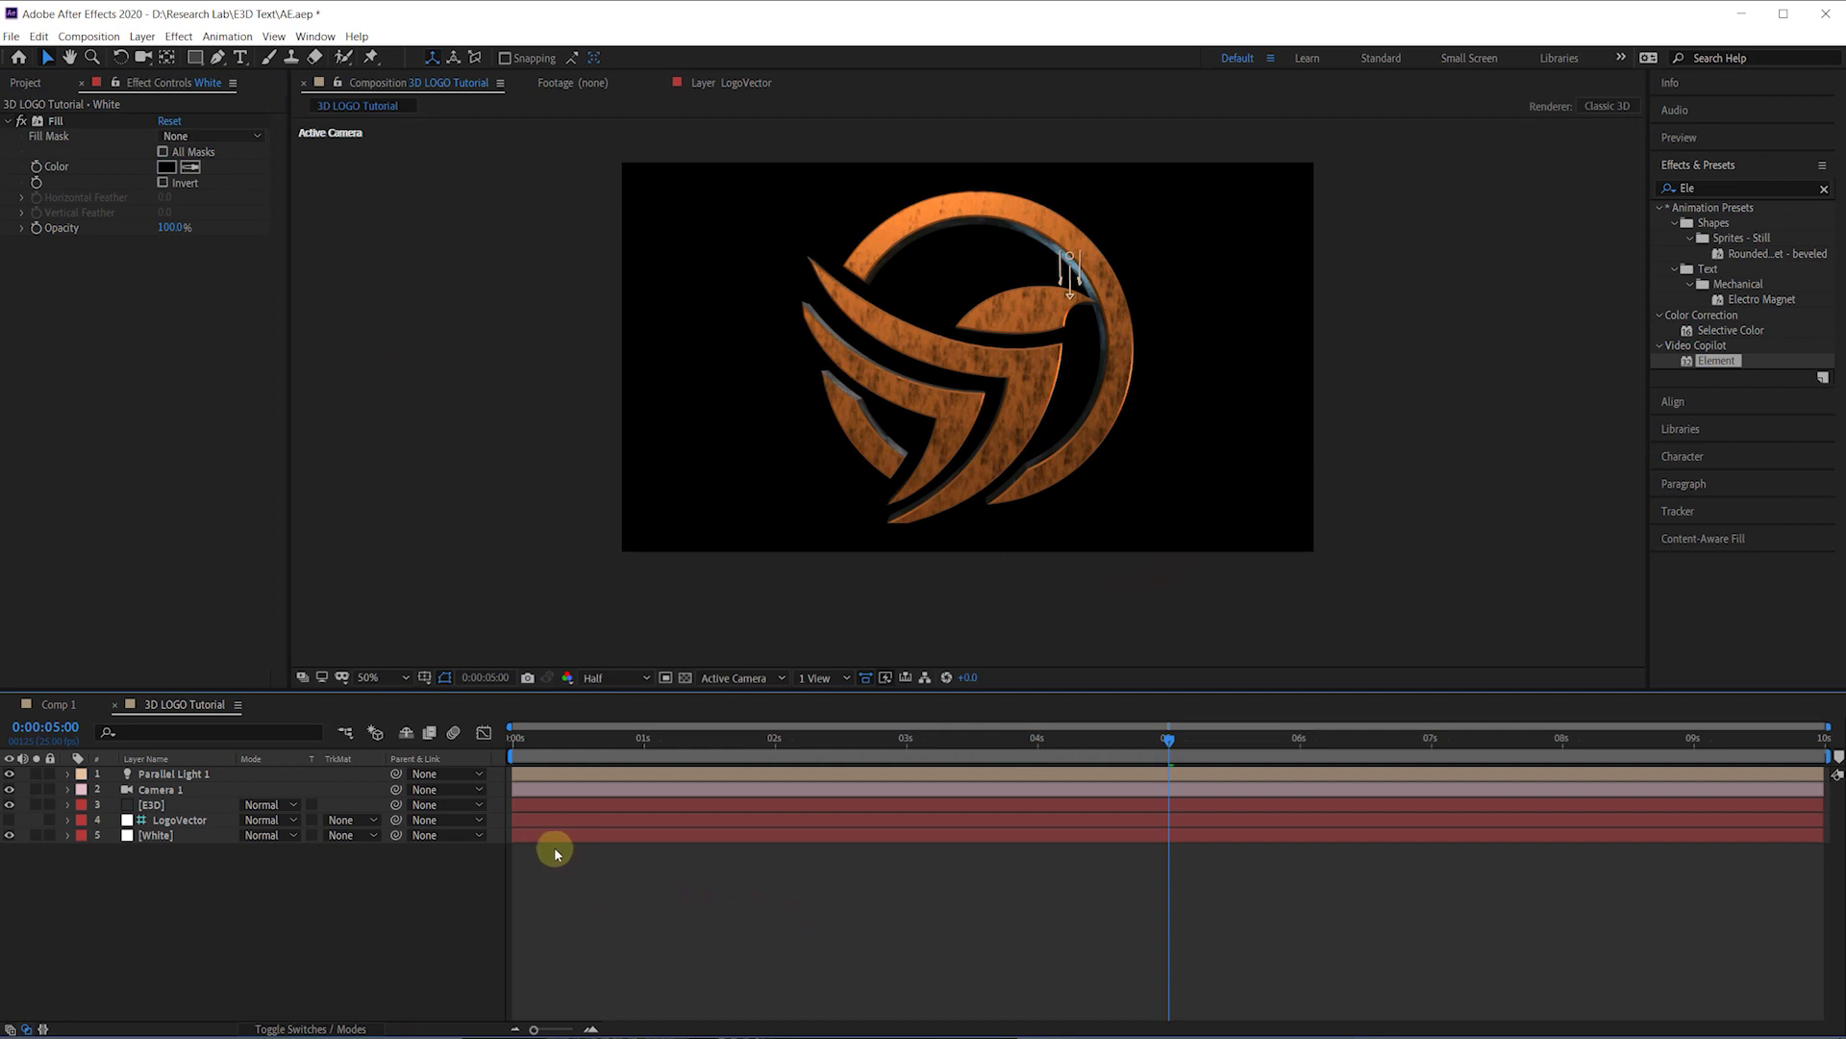
Step: Place the Flare solid directly beneath the E3D layer and apply the Optical Flares effect to it
left_click(198, 845)
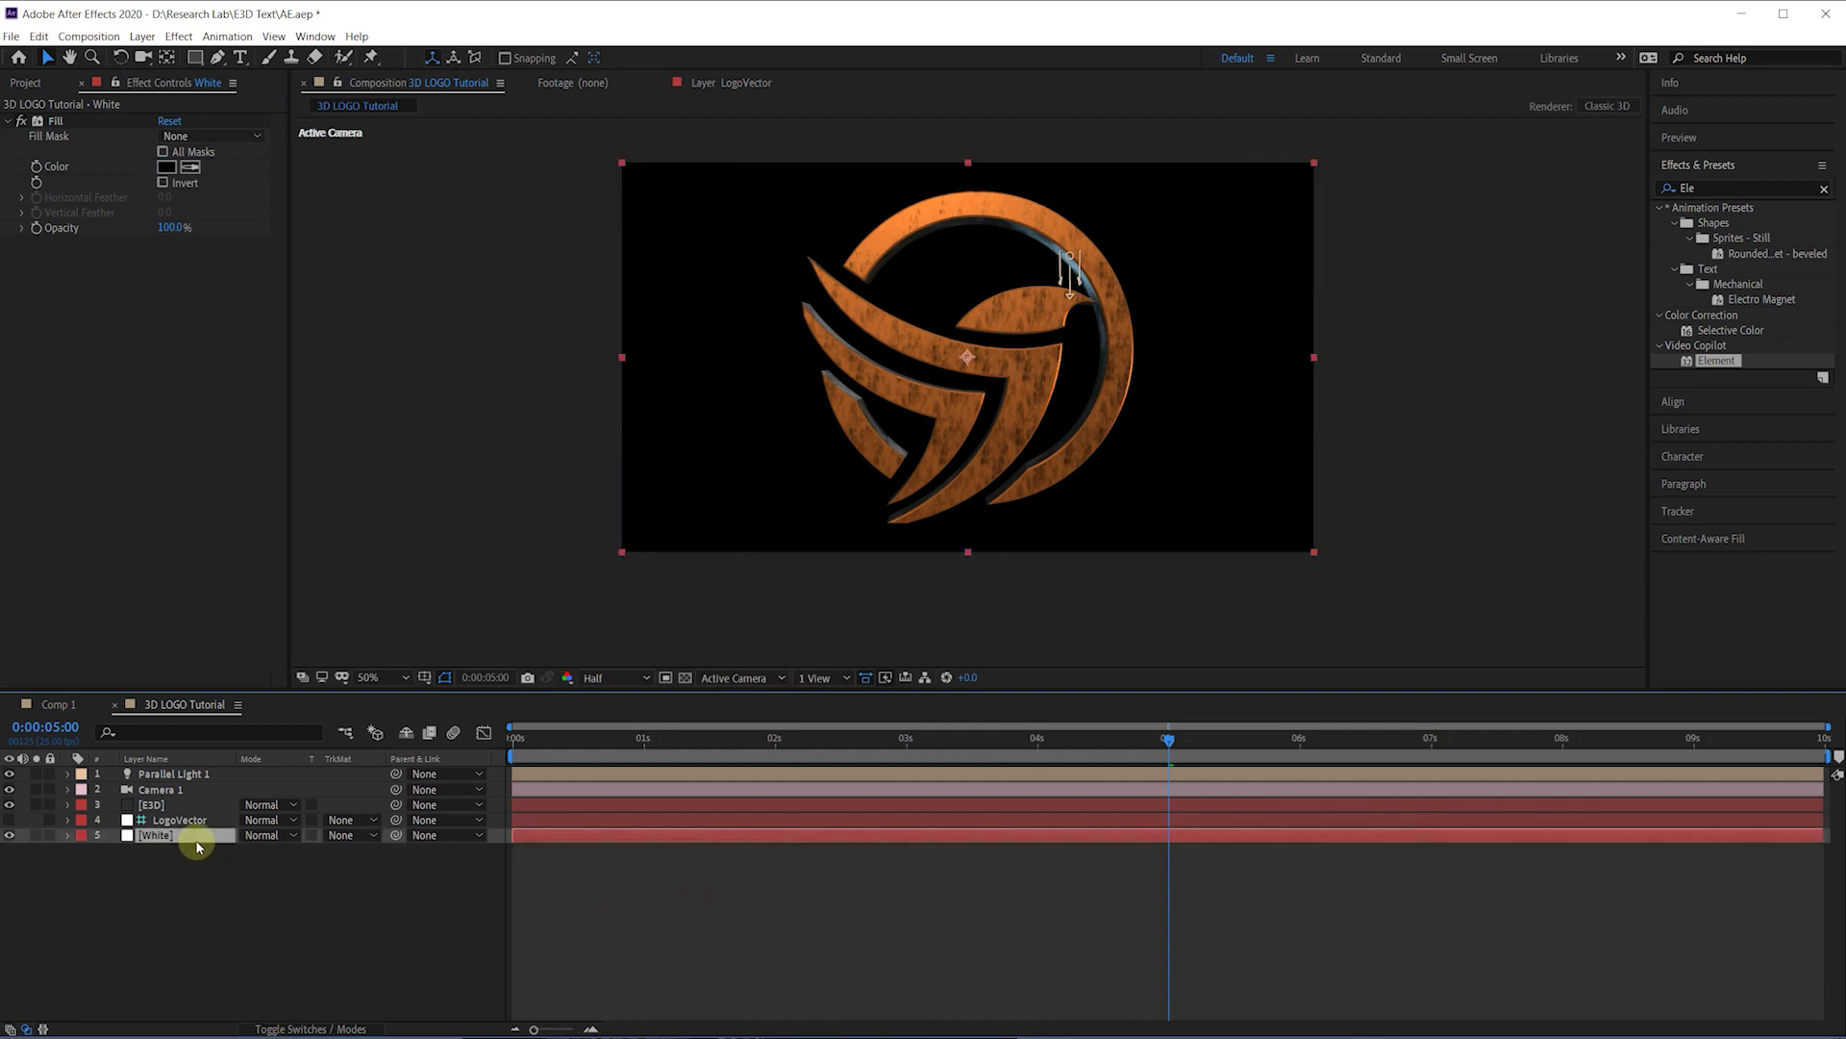
left_click(25, 83)
left_click_drag(87, 332, 183, 808)
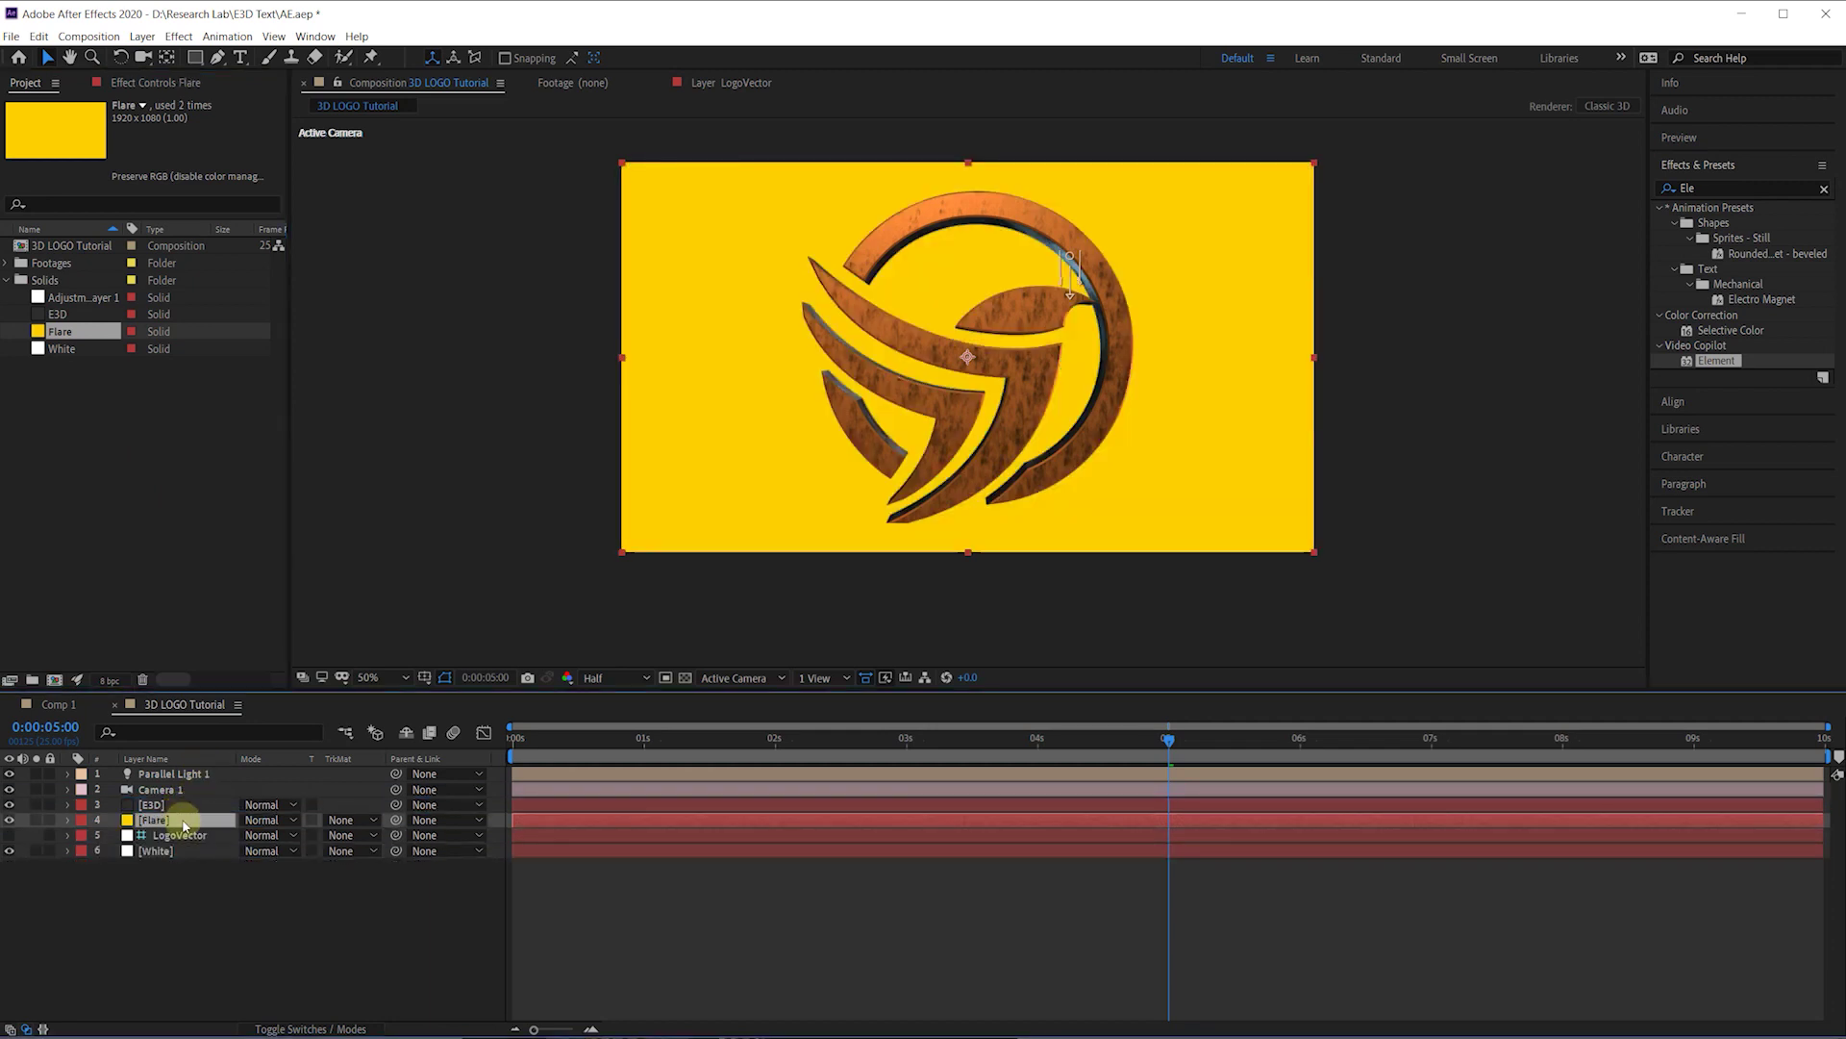
key("ctrl+space")
type("Flare")
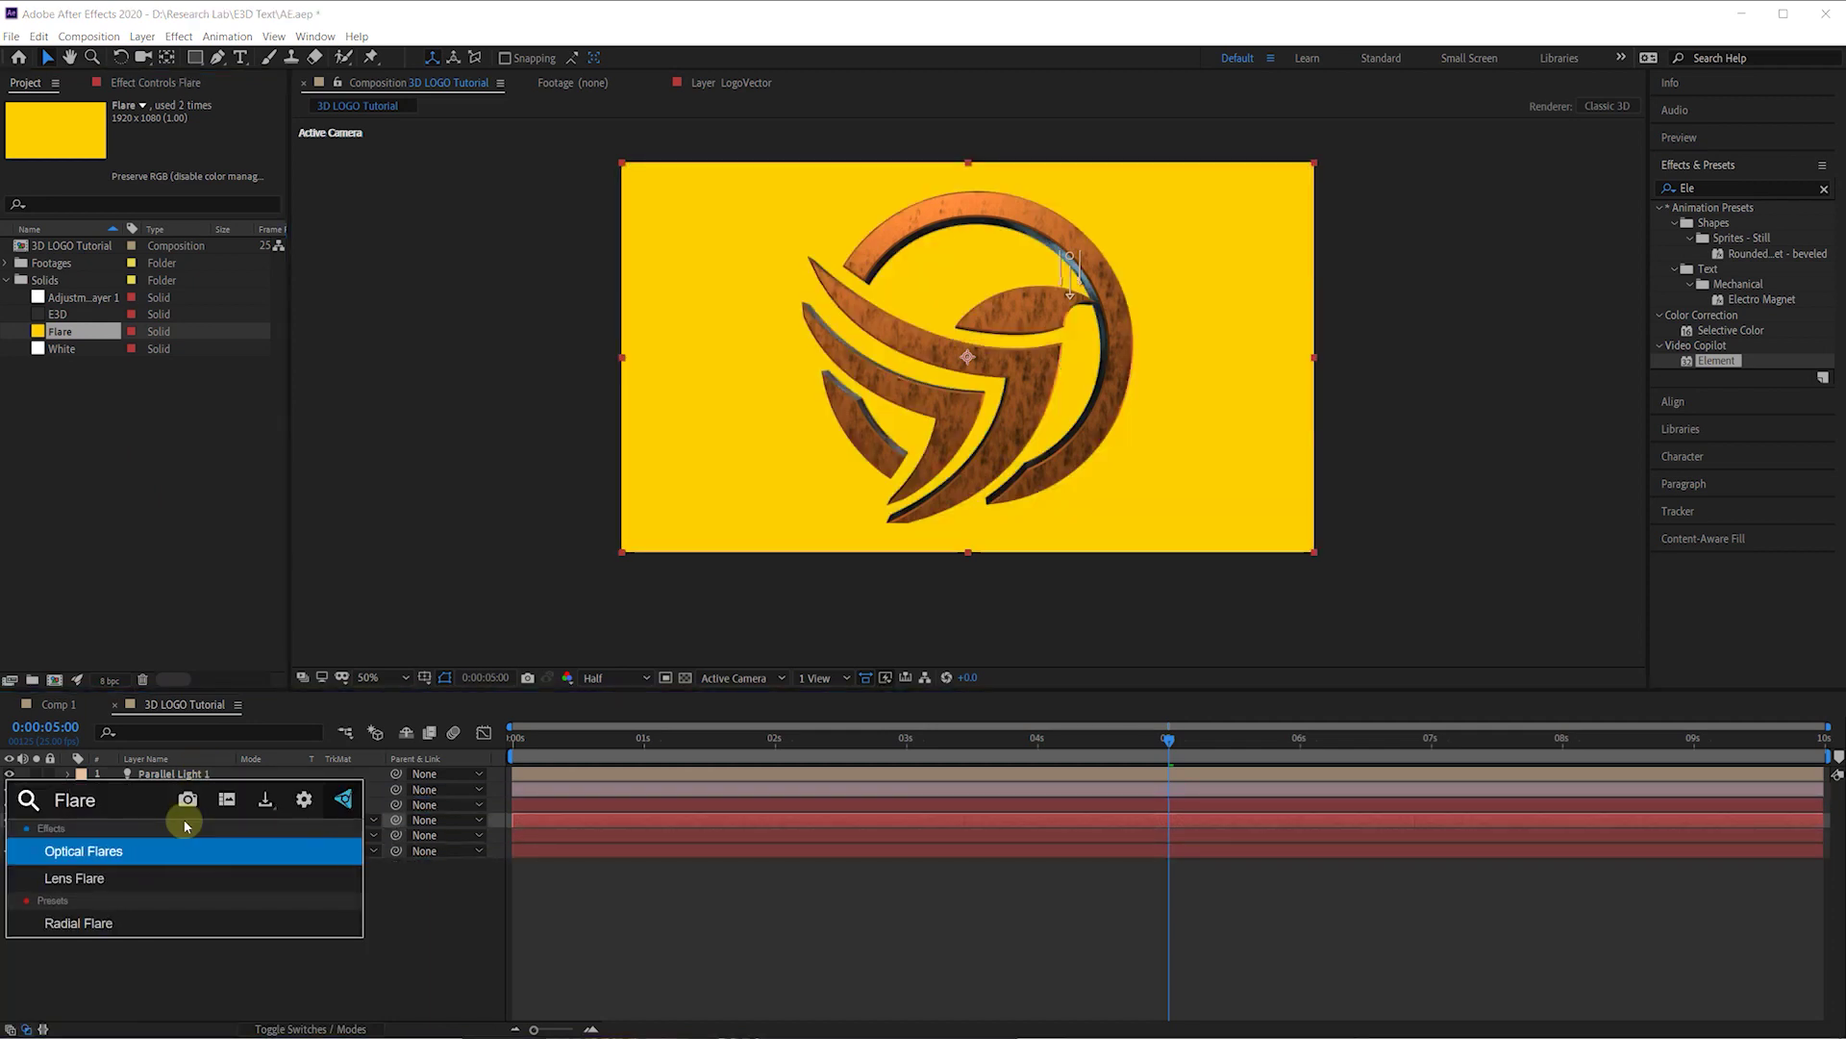
key("Return")
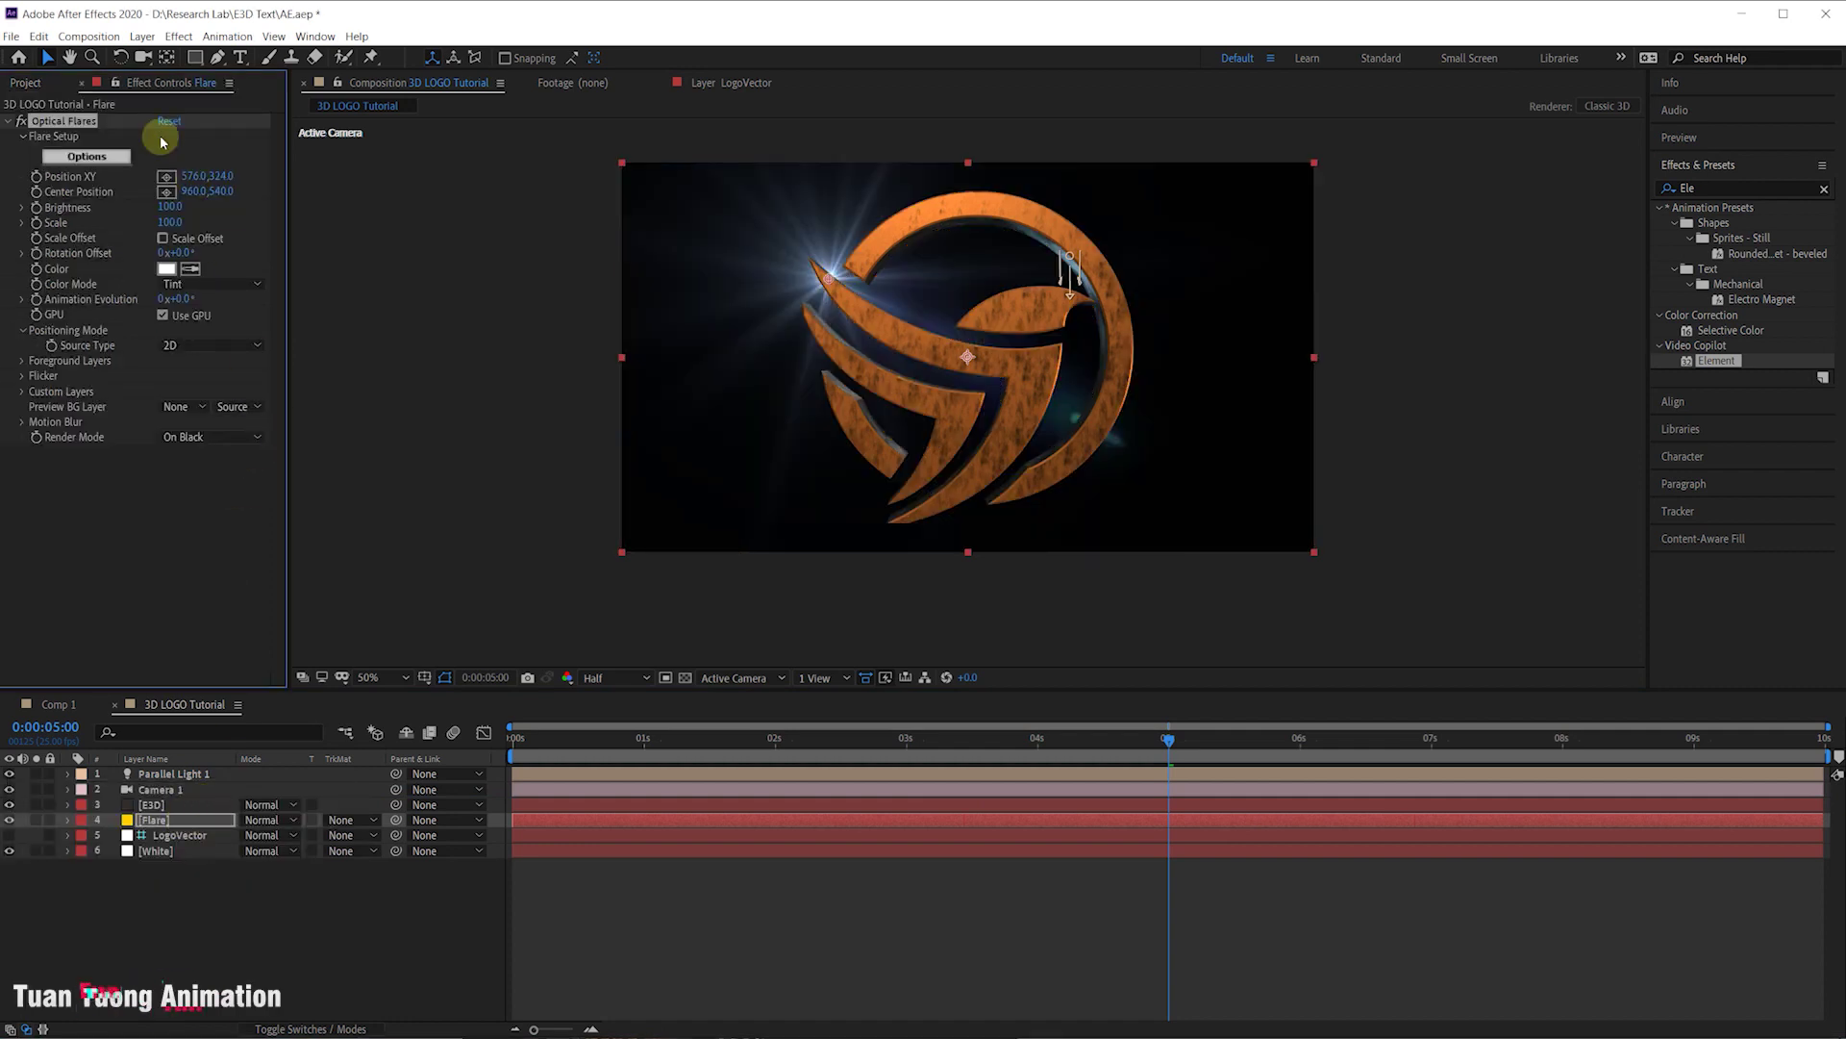
Step: In the Optical Flares options, clear the default lens objects and add a single Glow object
left_click(104, 158)
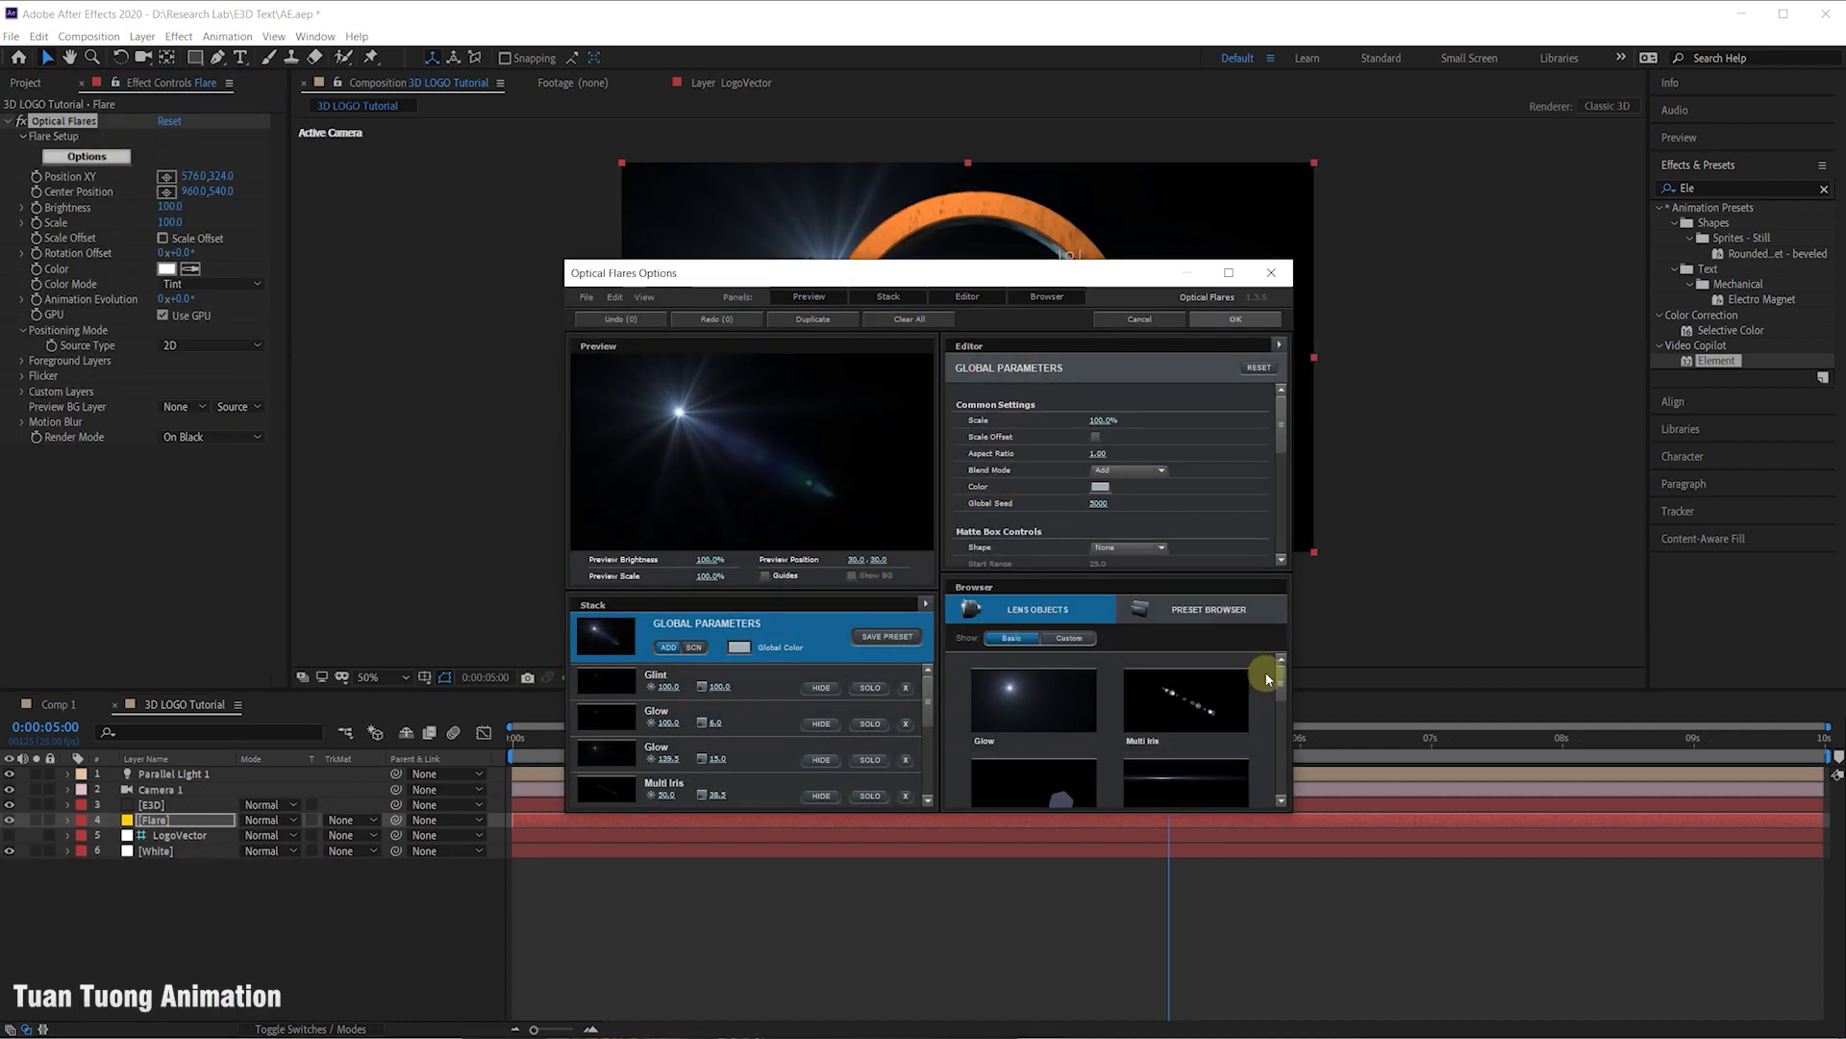
left_click(1062, 707)
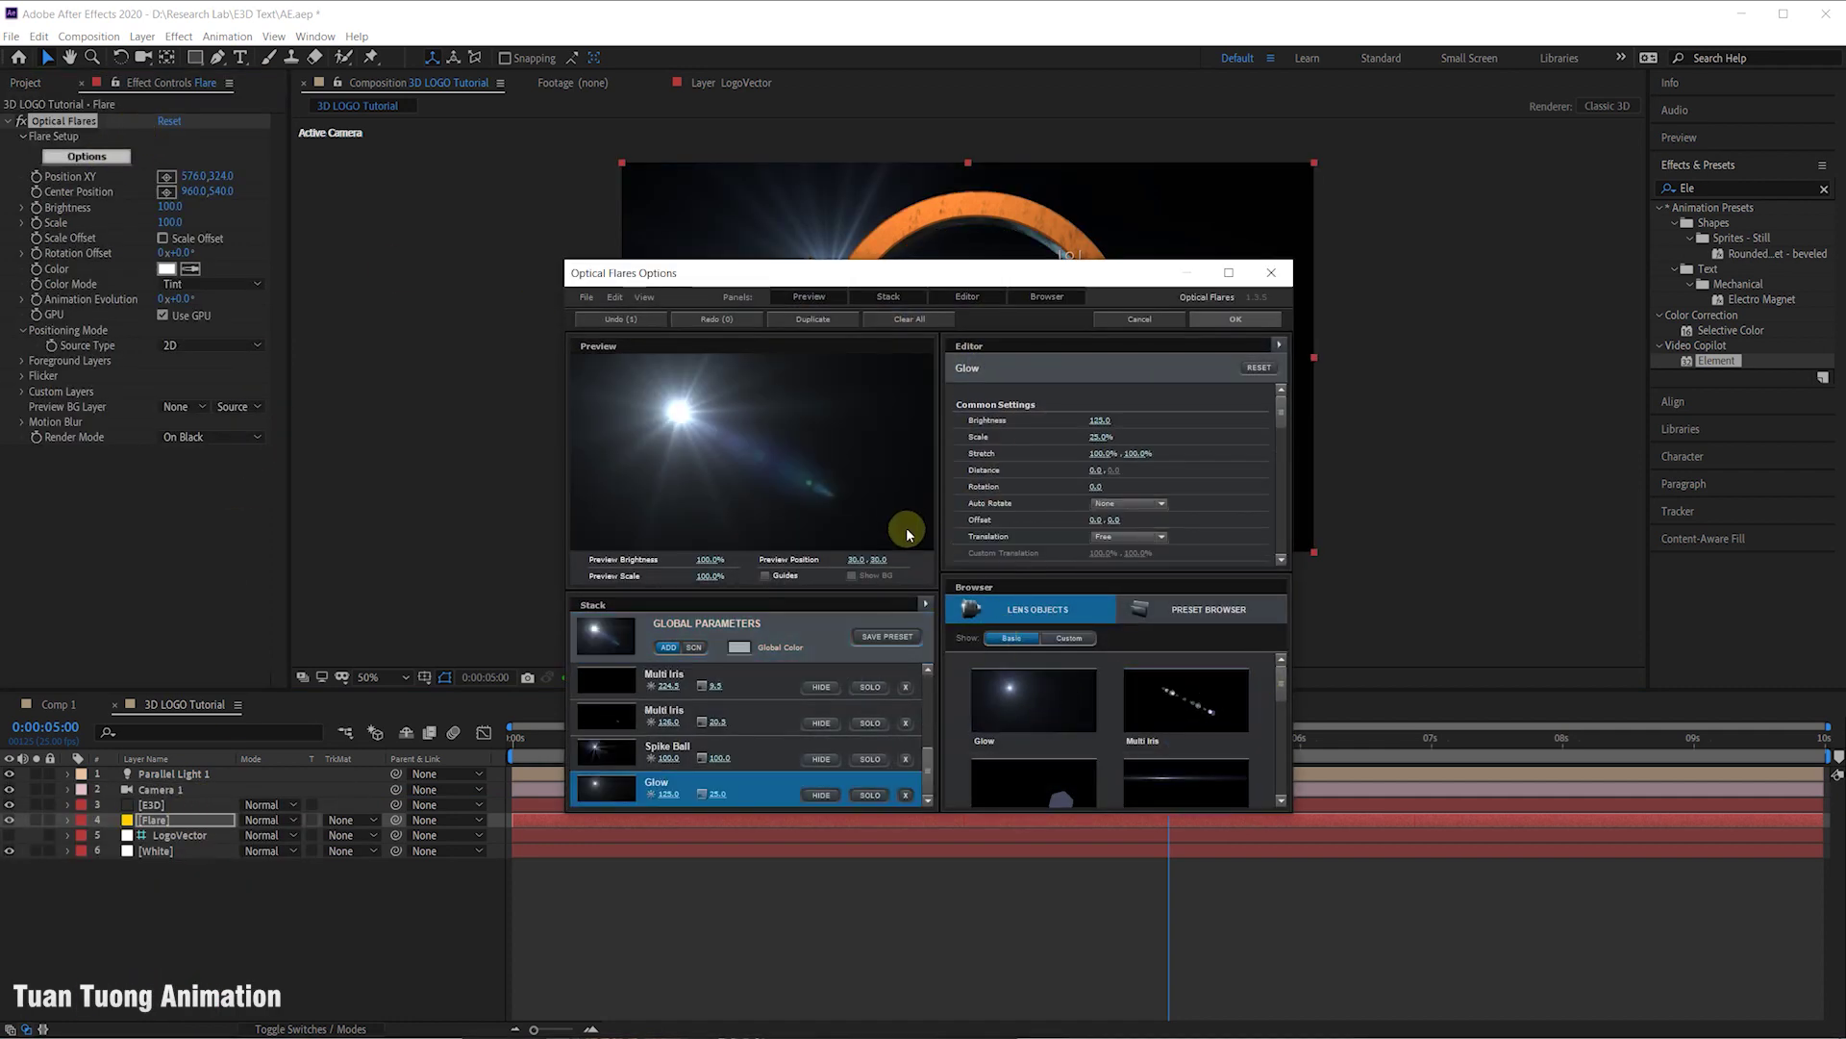
left_click(904, 319)
left_click(889, 577)
left_click(1027, 675)
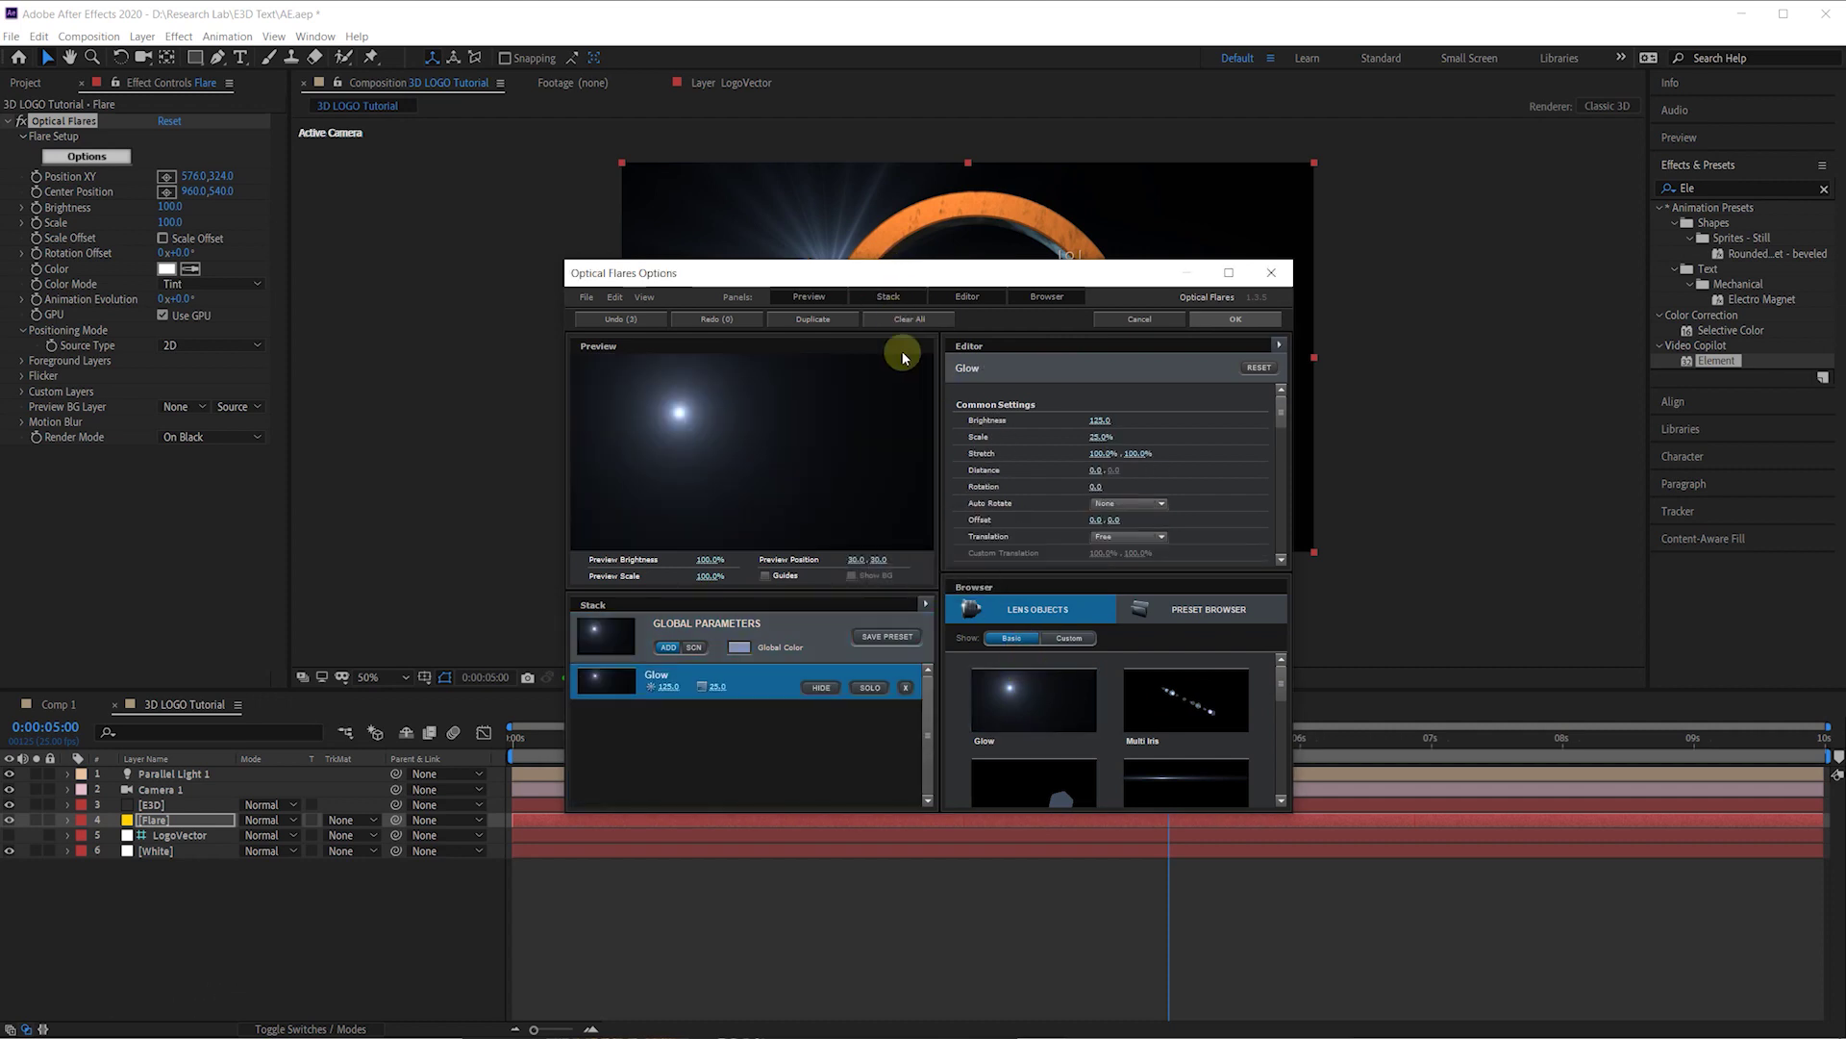
Step: Set the flare's Global Color to white (FFFFFF)
left_click(720, 646)
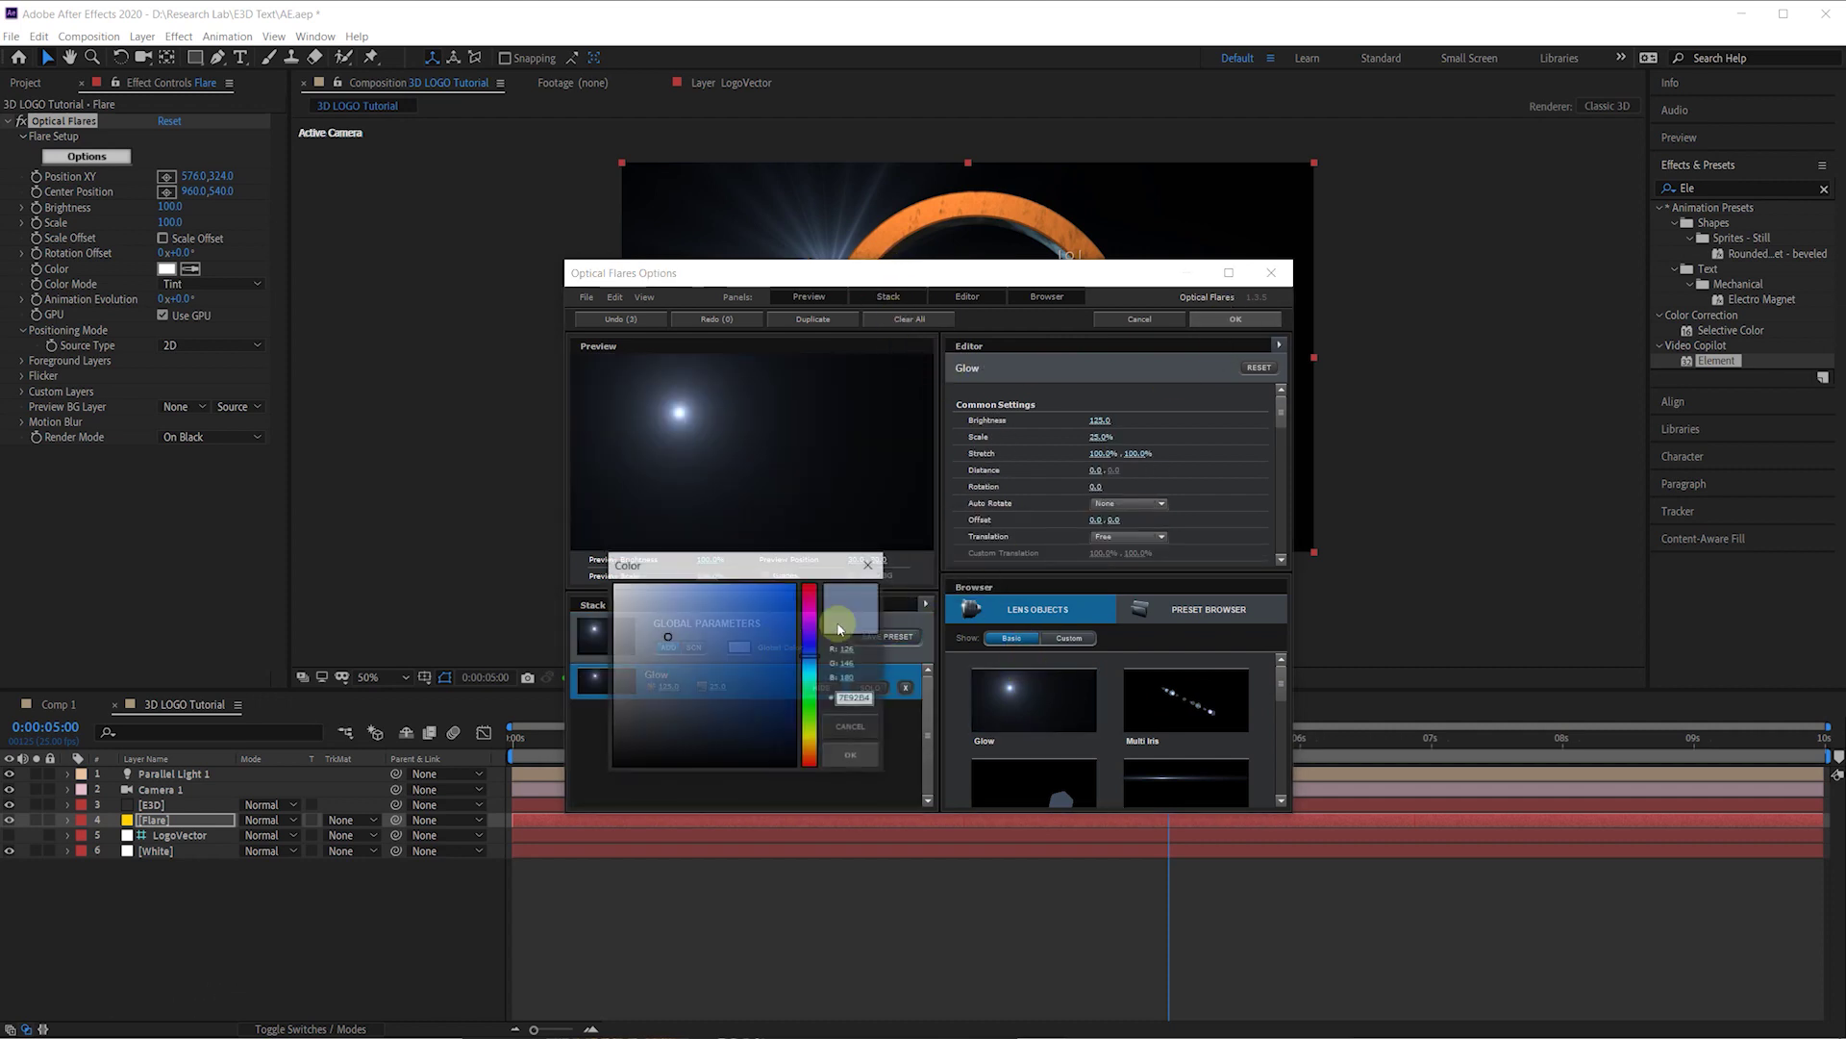
left_click_drag(673, 595, 625, 573)
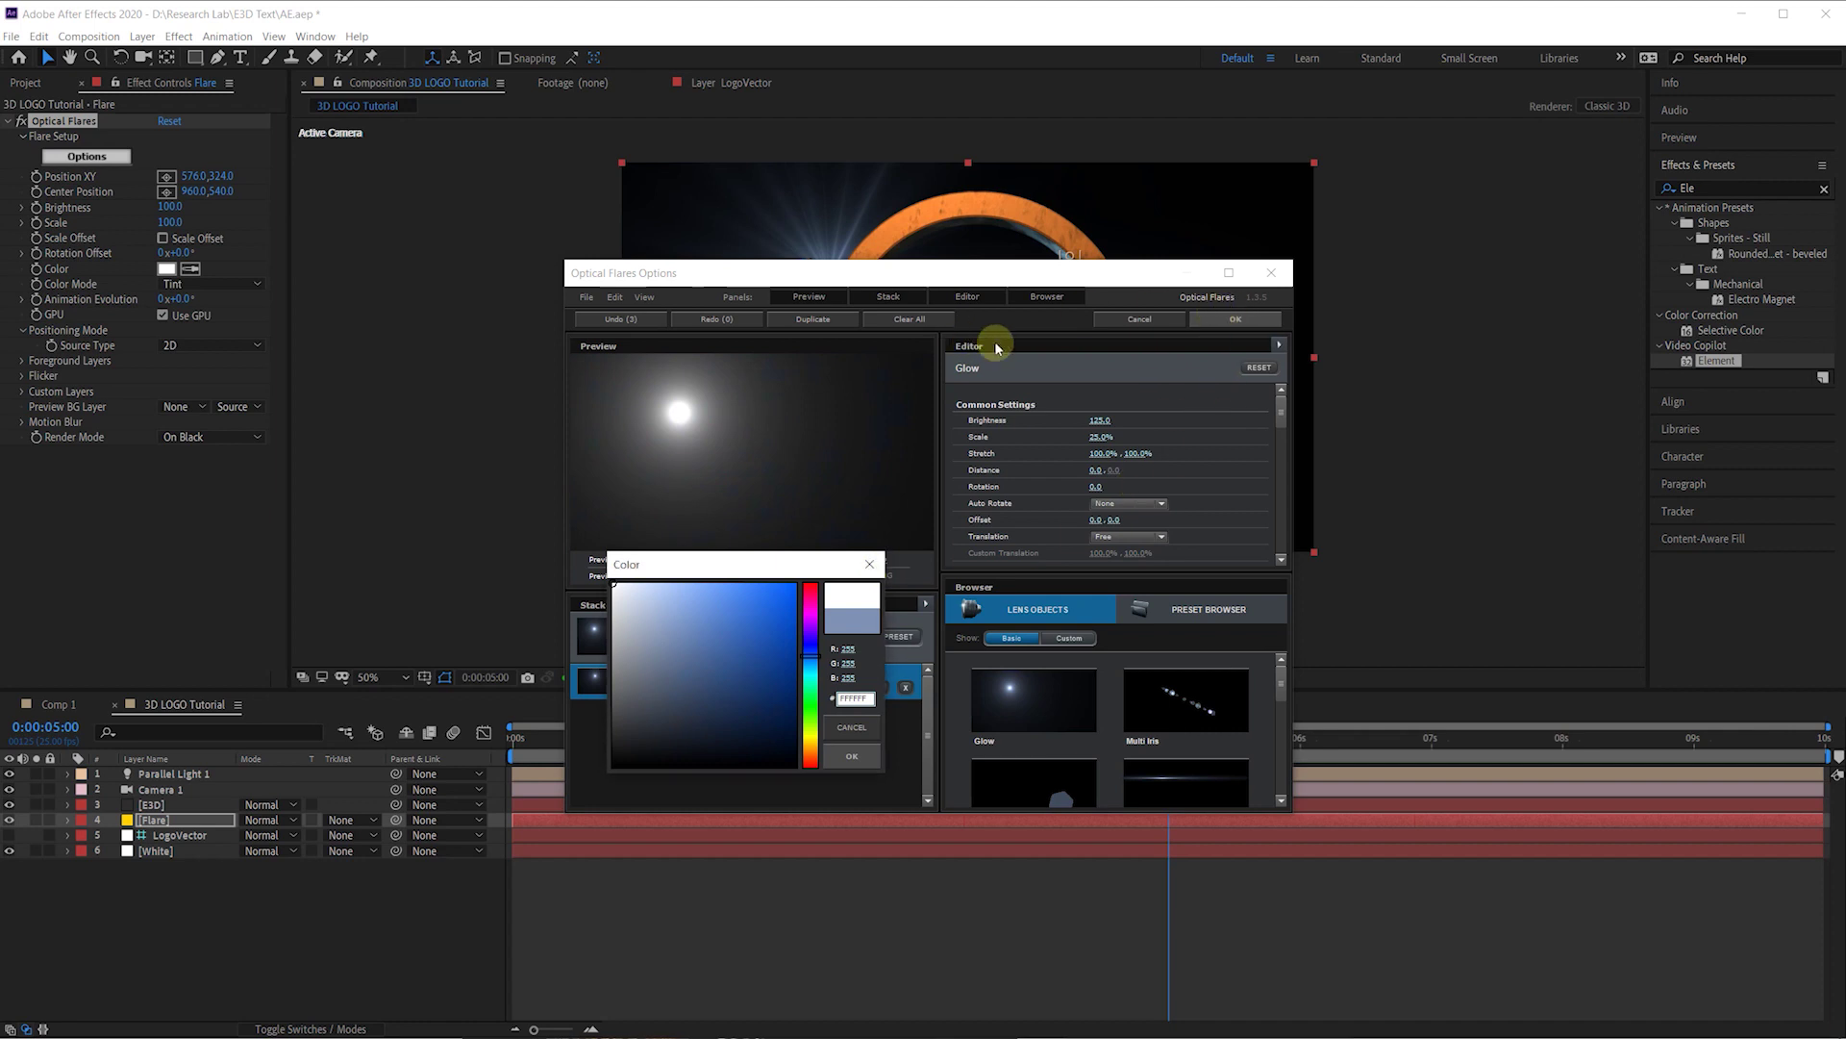
left_click(852, 755)
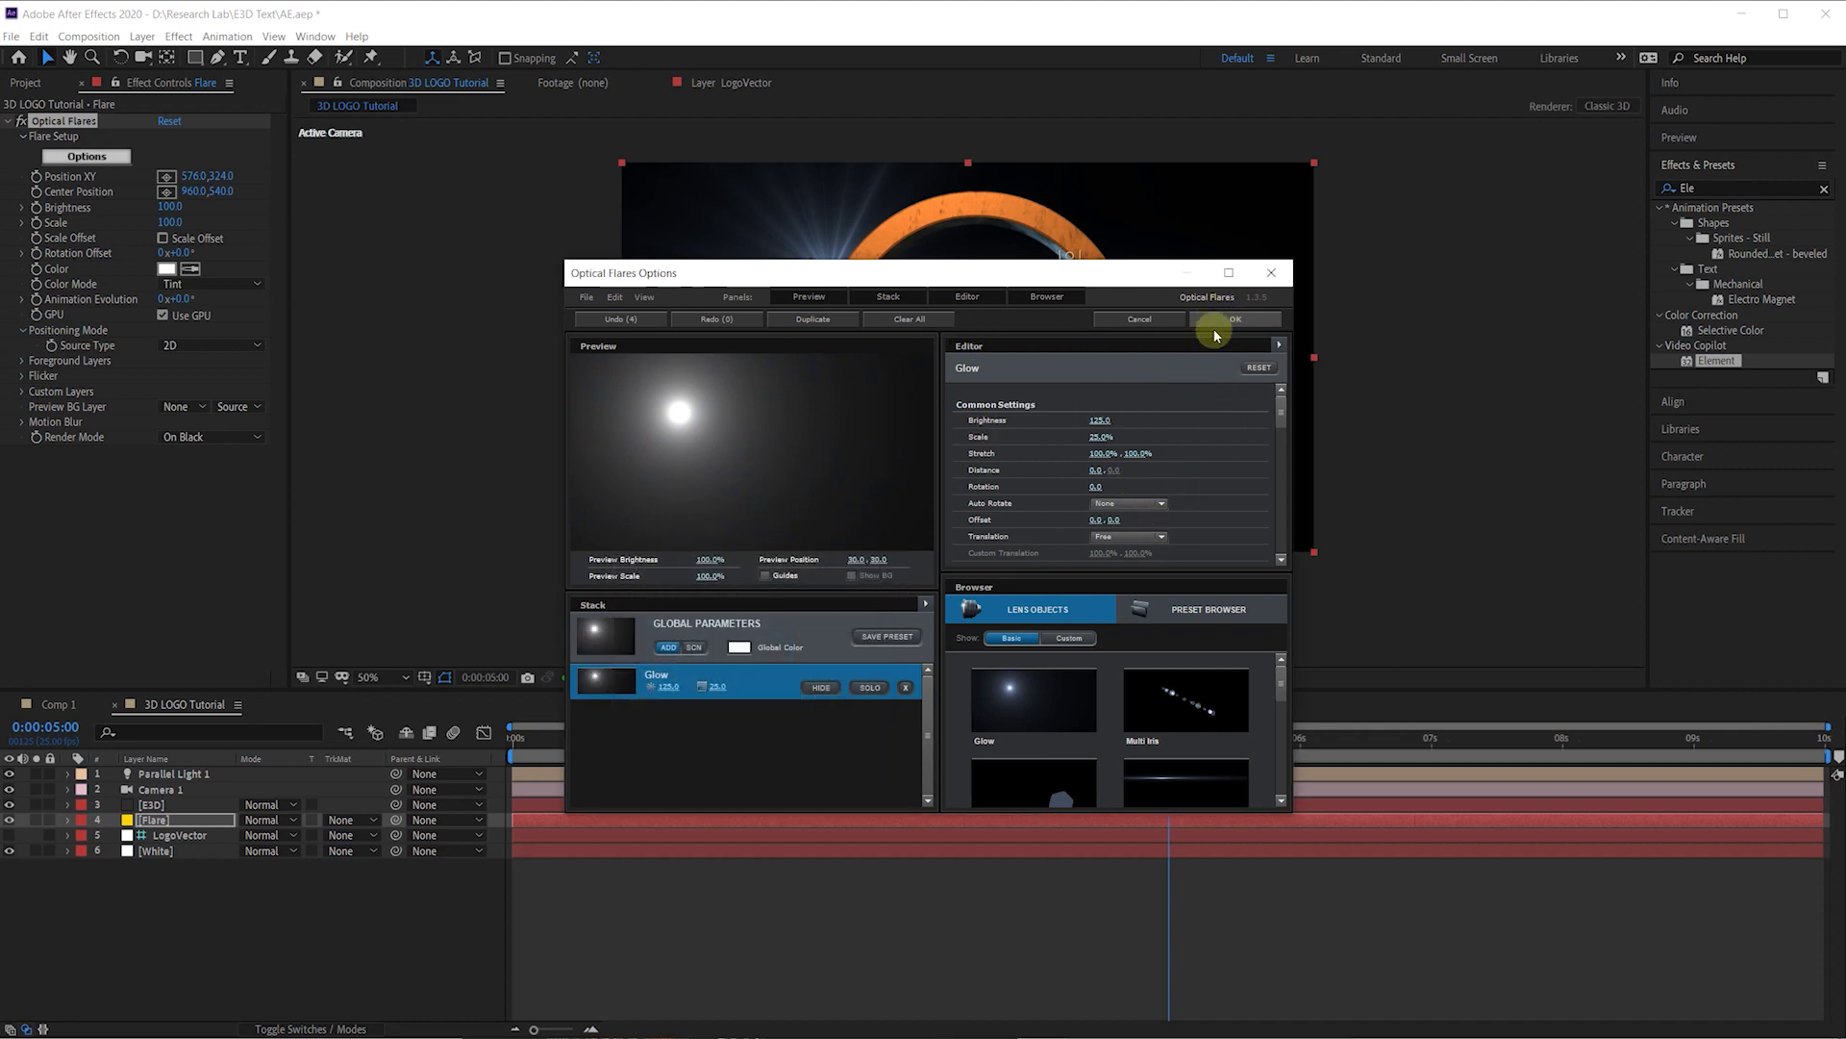
Step: Accept the flare options and set the flare's positioning source type to 3D
left_click(1231, 321)
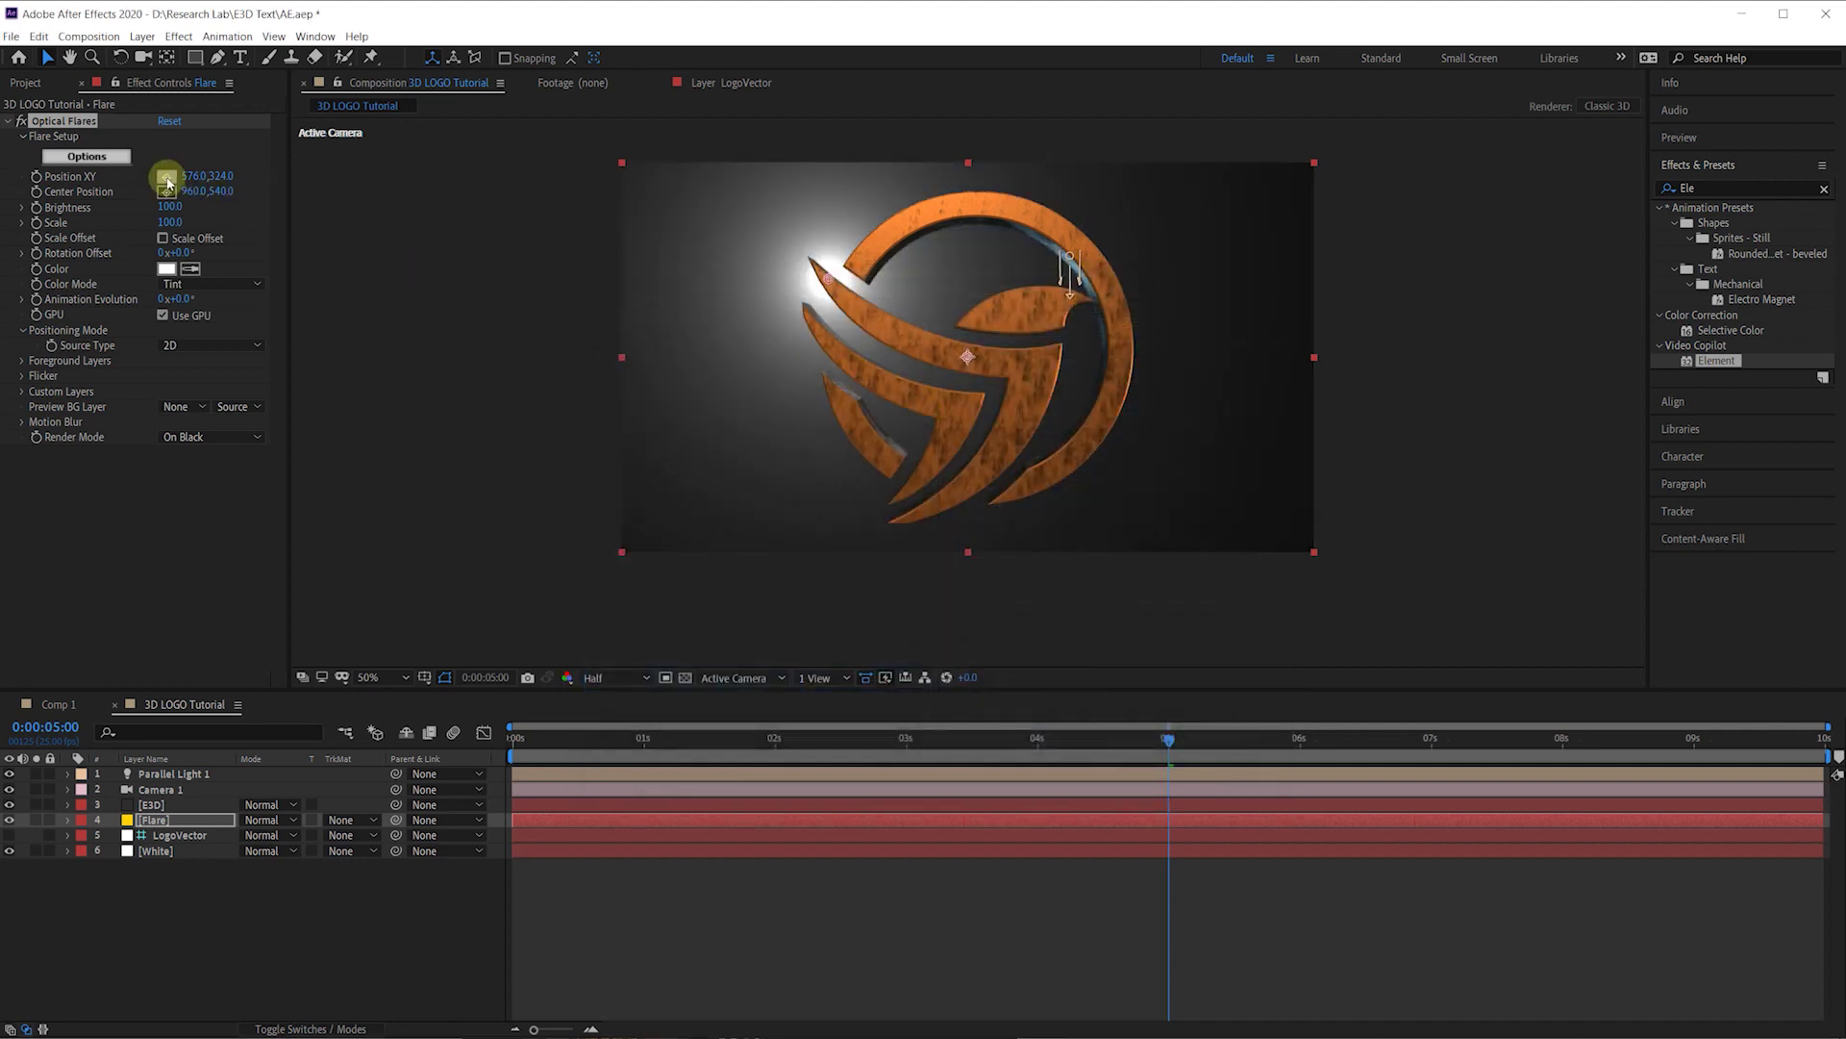
left_click(193, 344)
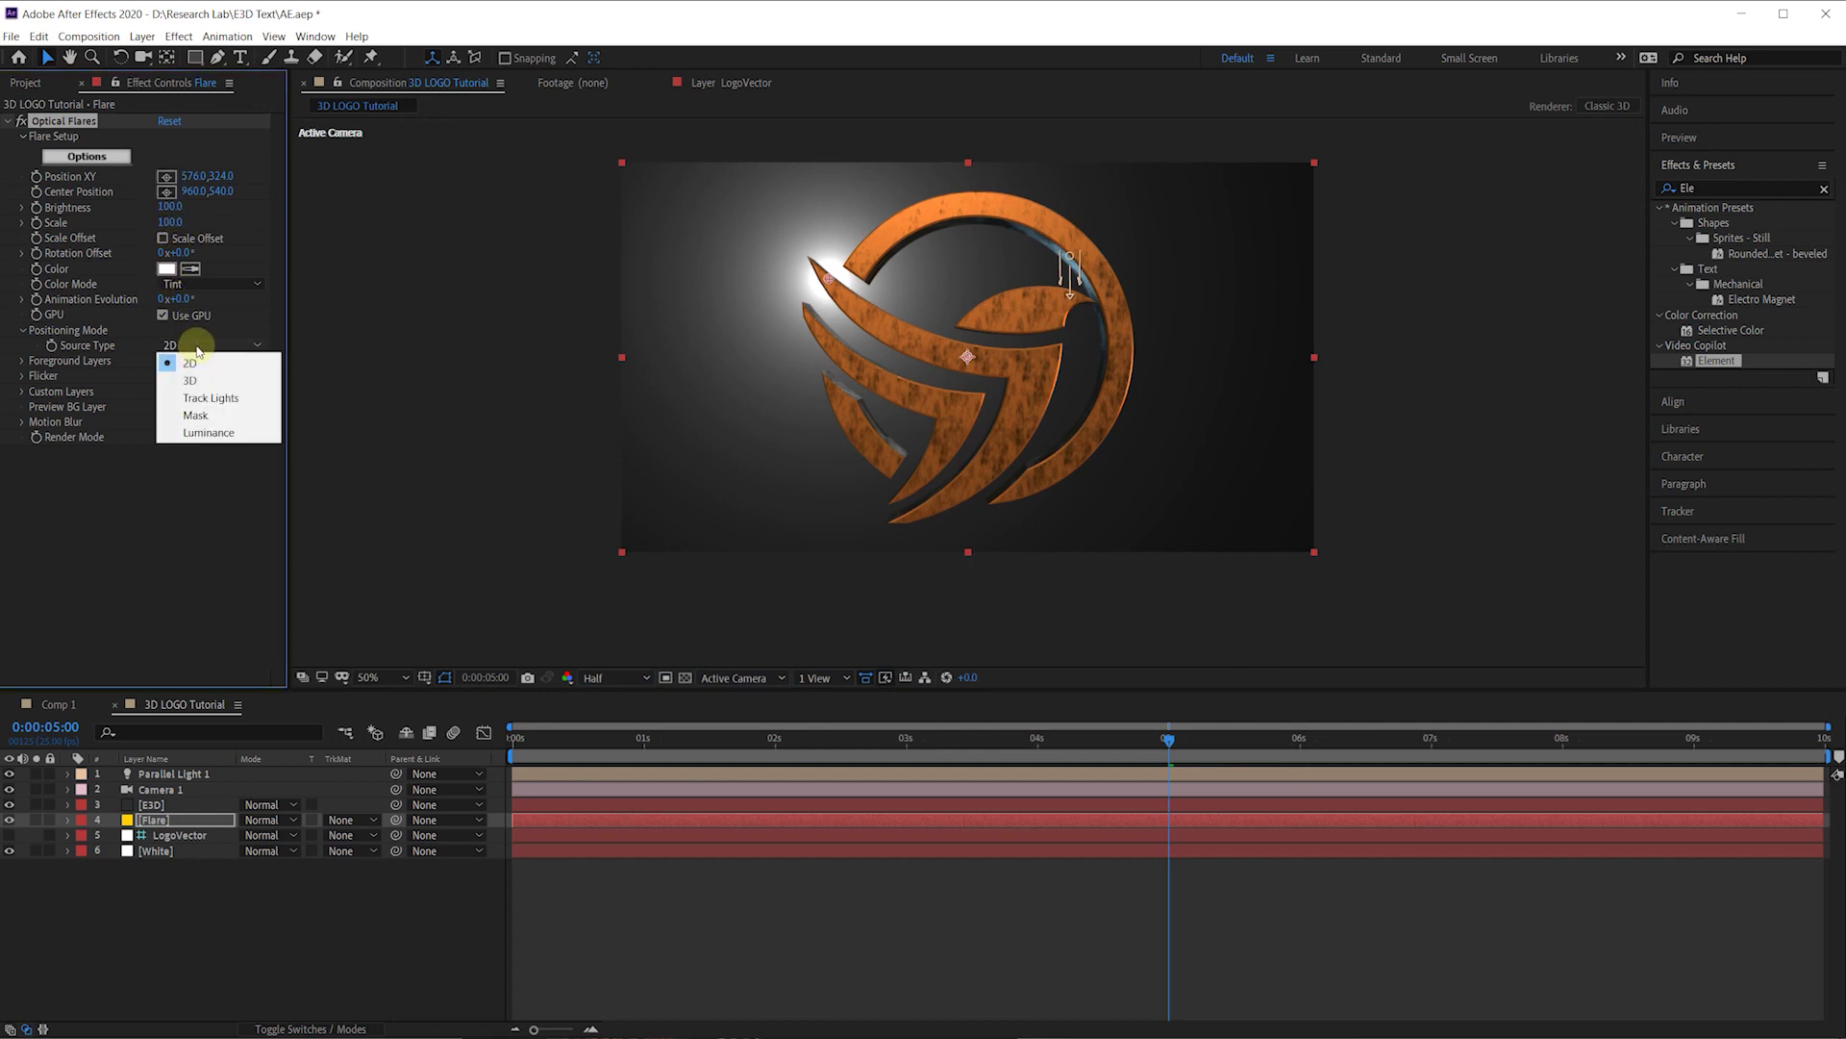
left_click(187, 377)
Step: Try placing the flare beside the logo's upper wing, at about 392, 266 in Position XY
left_click(166, 176)
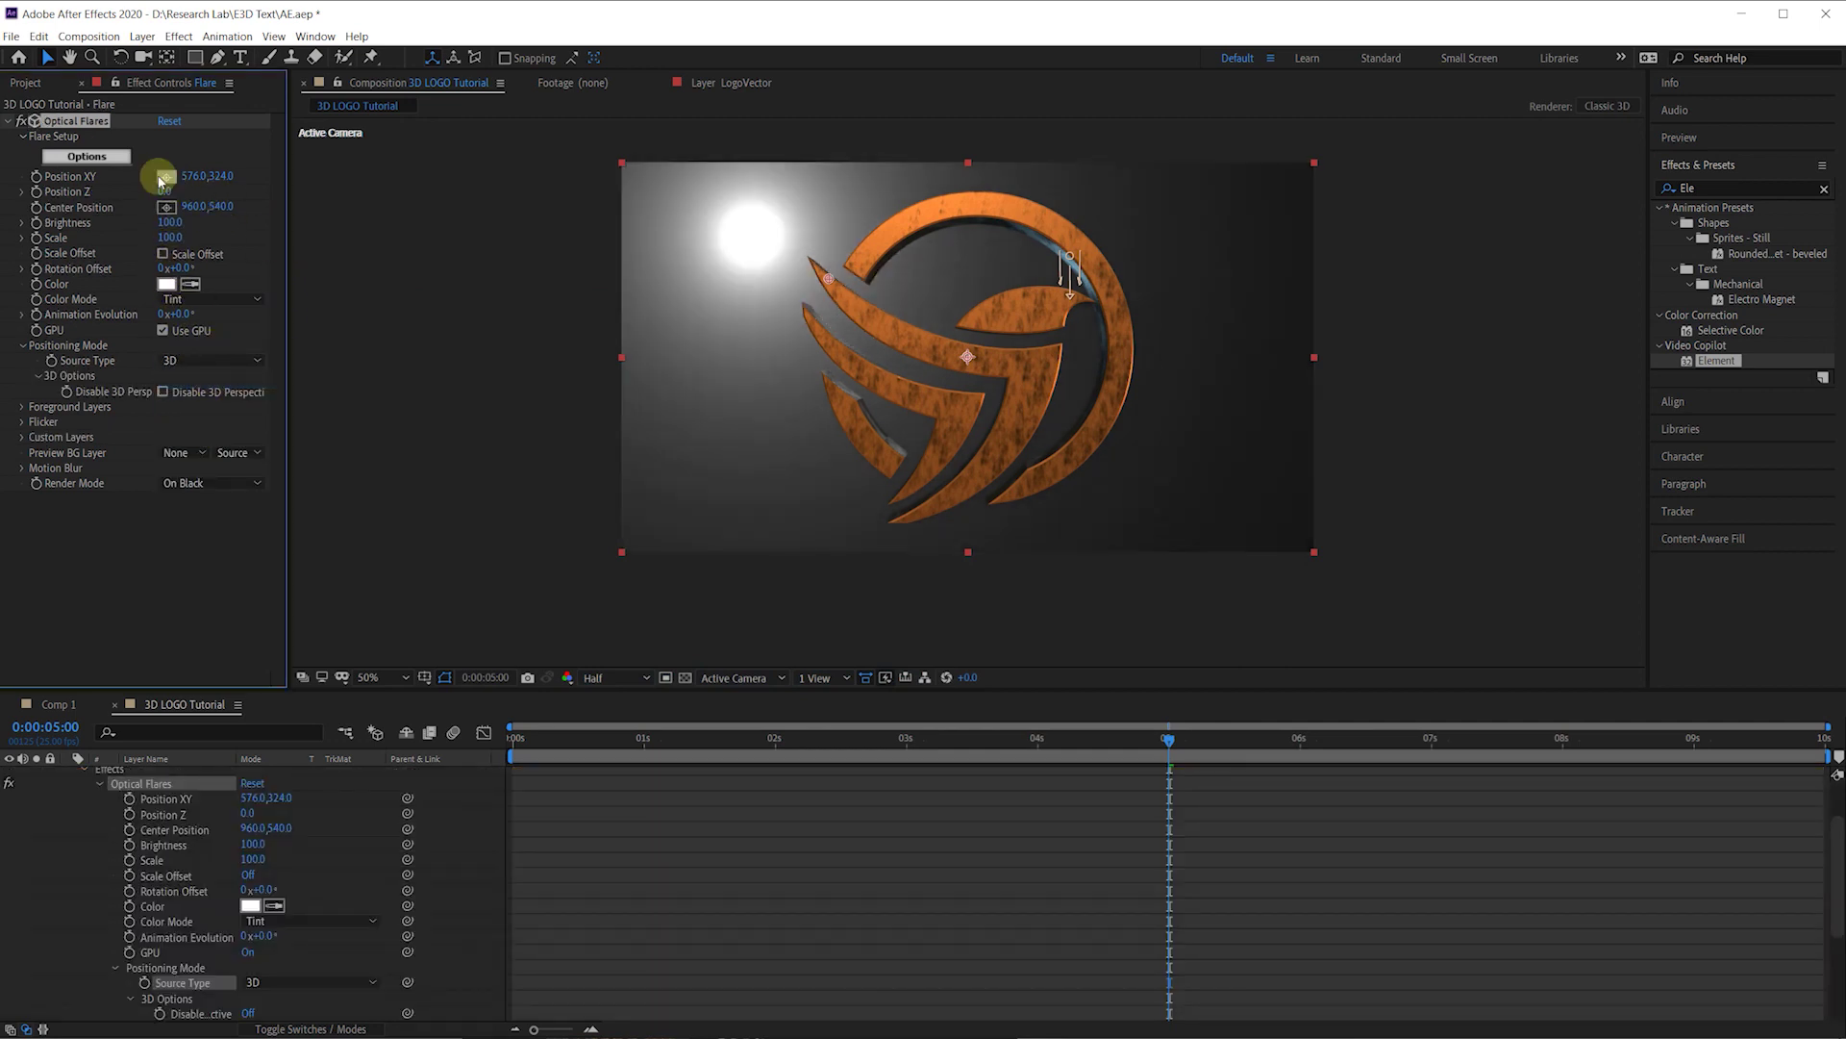
left_click(631, 149)
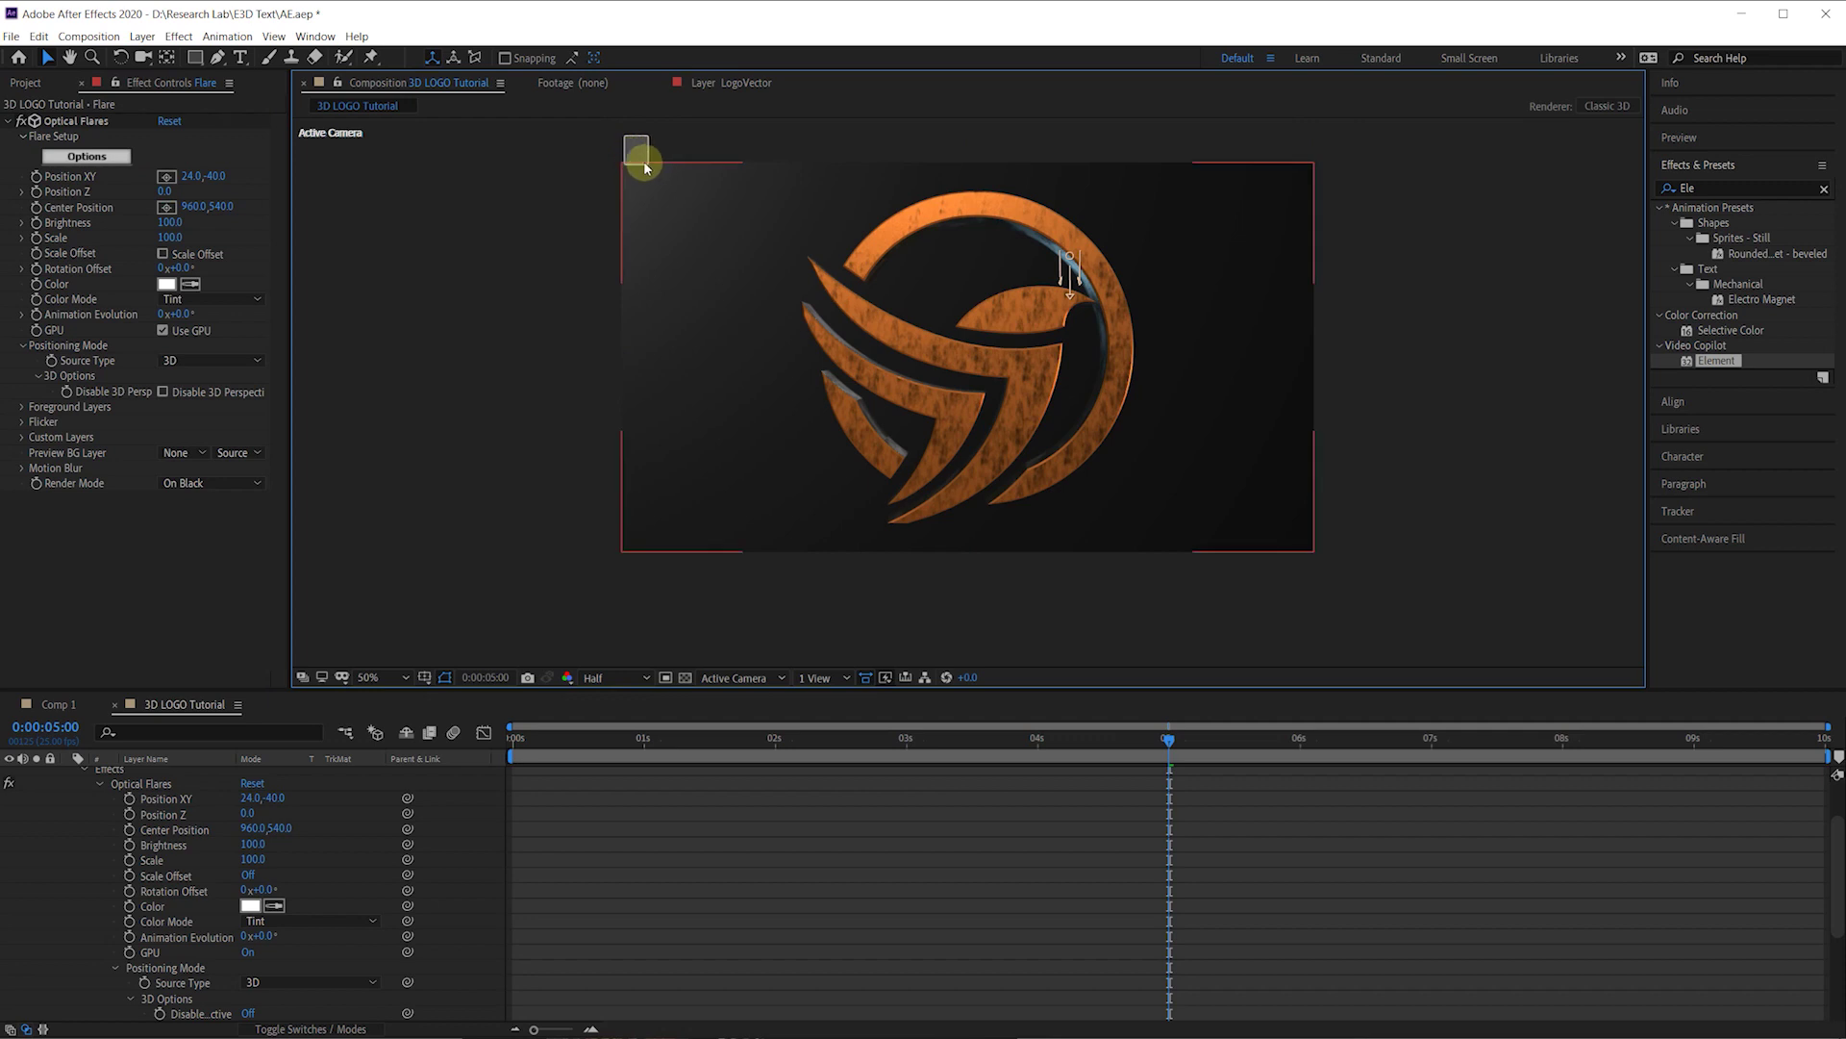
left_click(166, 176)
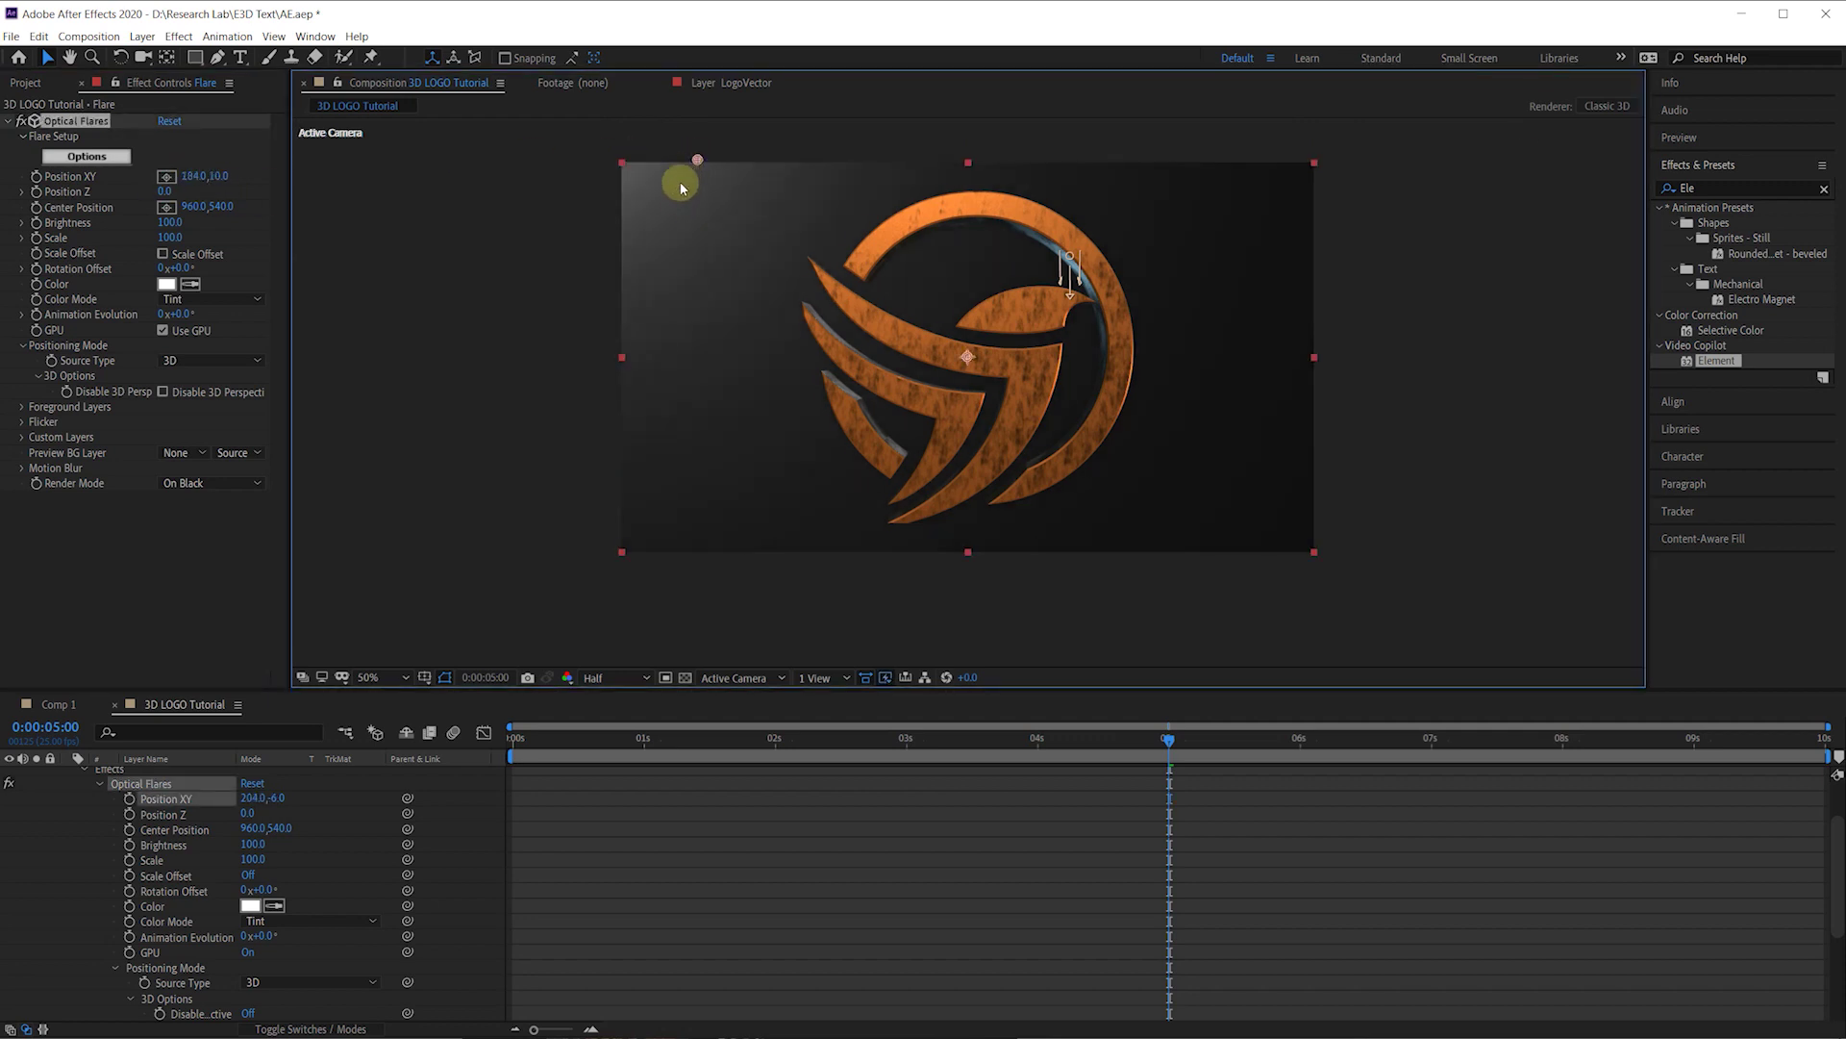
left_click(688, 181)
left_click_drag(781, 268, 762, 258)
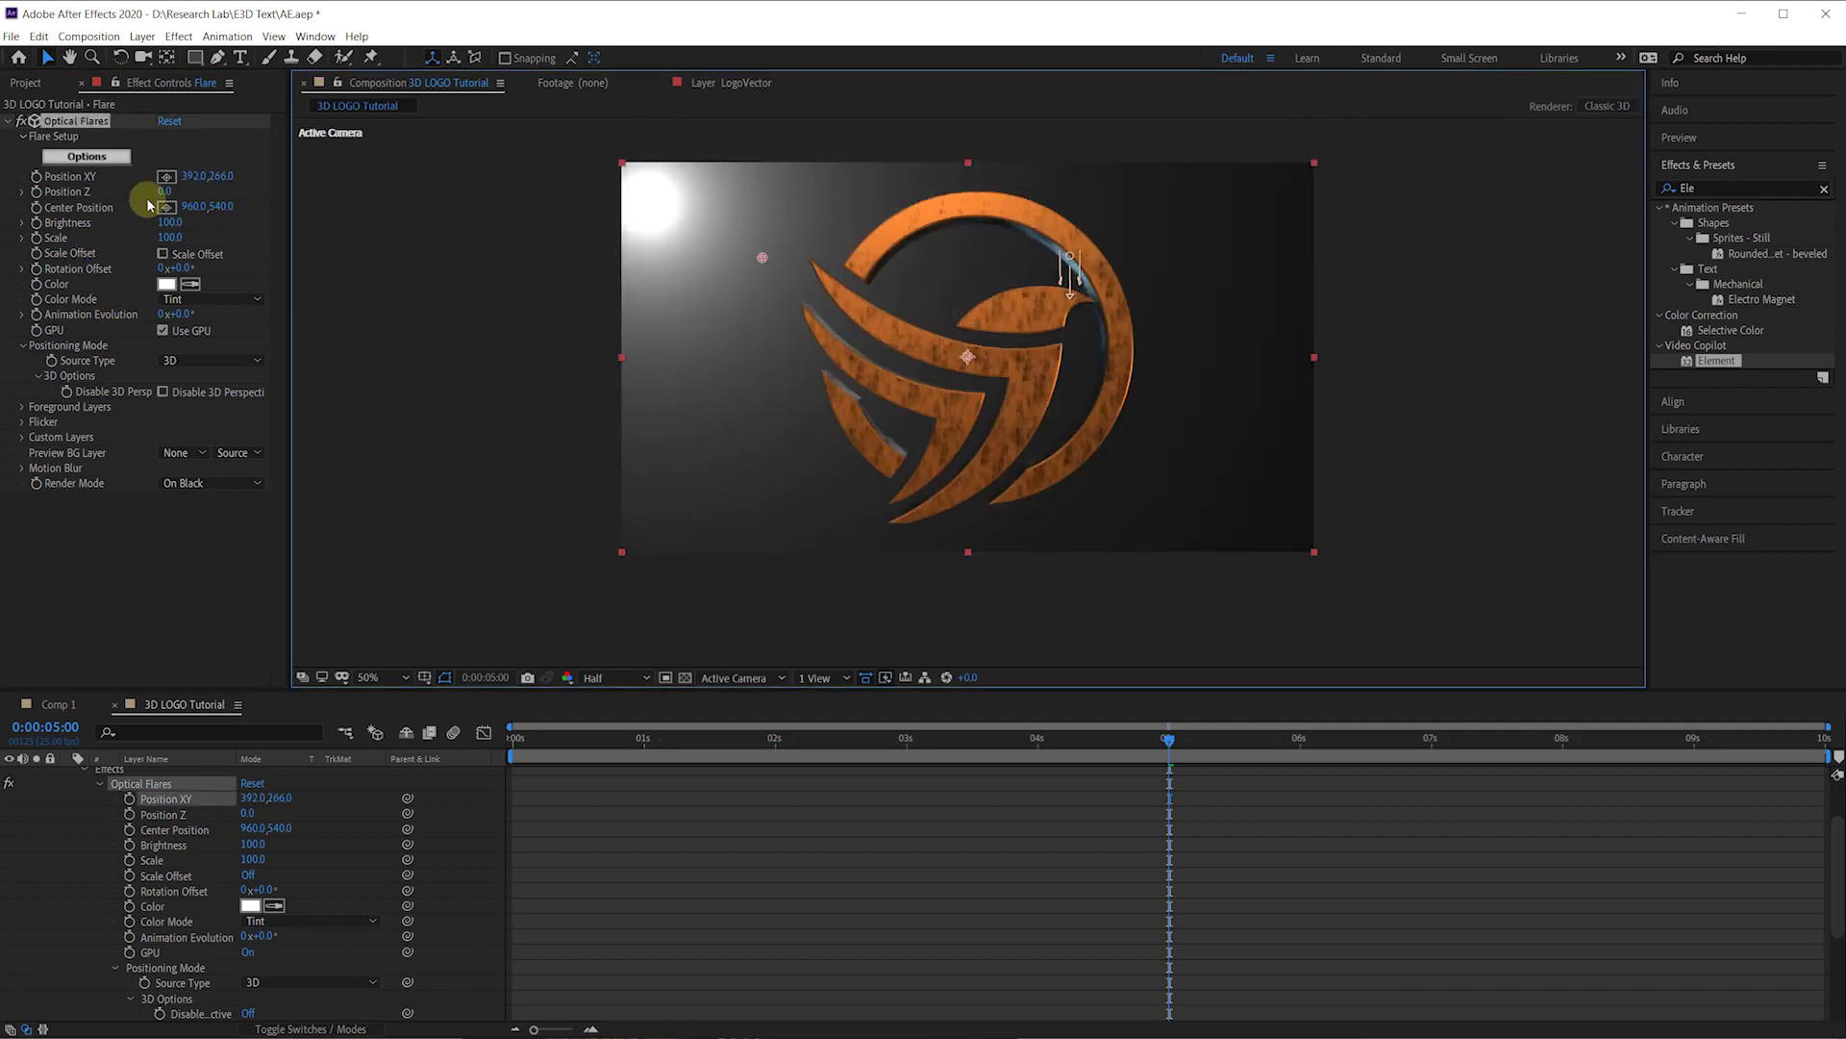
Step: Place the flare at Position Z 1500 and Position XY about -374, -274, and preview the animation
mouse_move(165, 193)
left_mouse_down()
mouse_move(269, 185)
mouse_move(178, 192)
left_mouse_up()
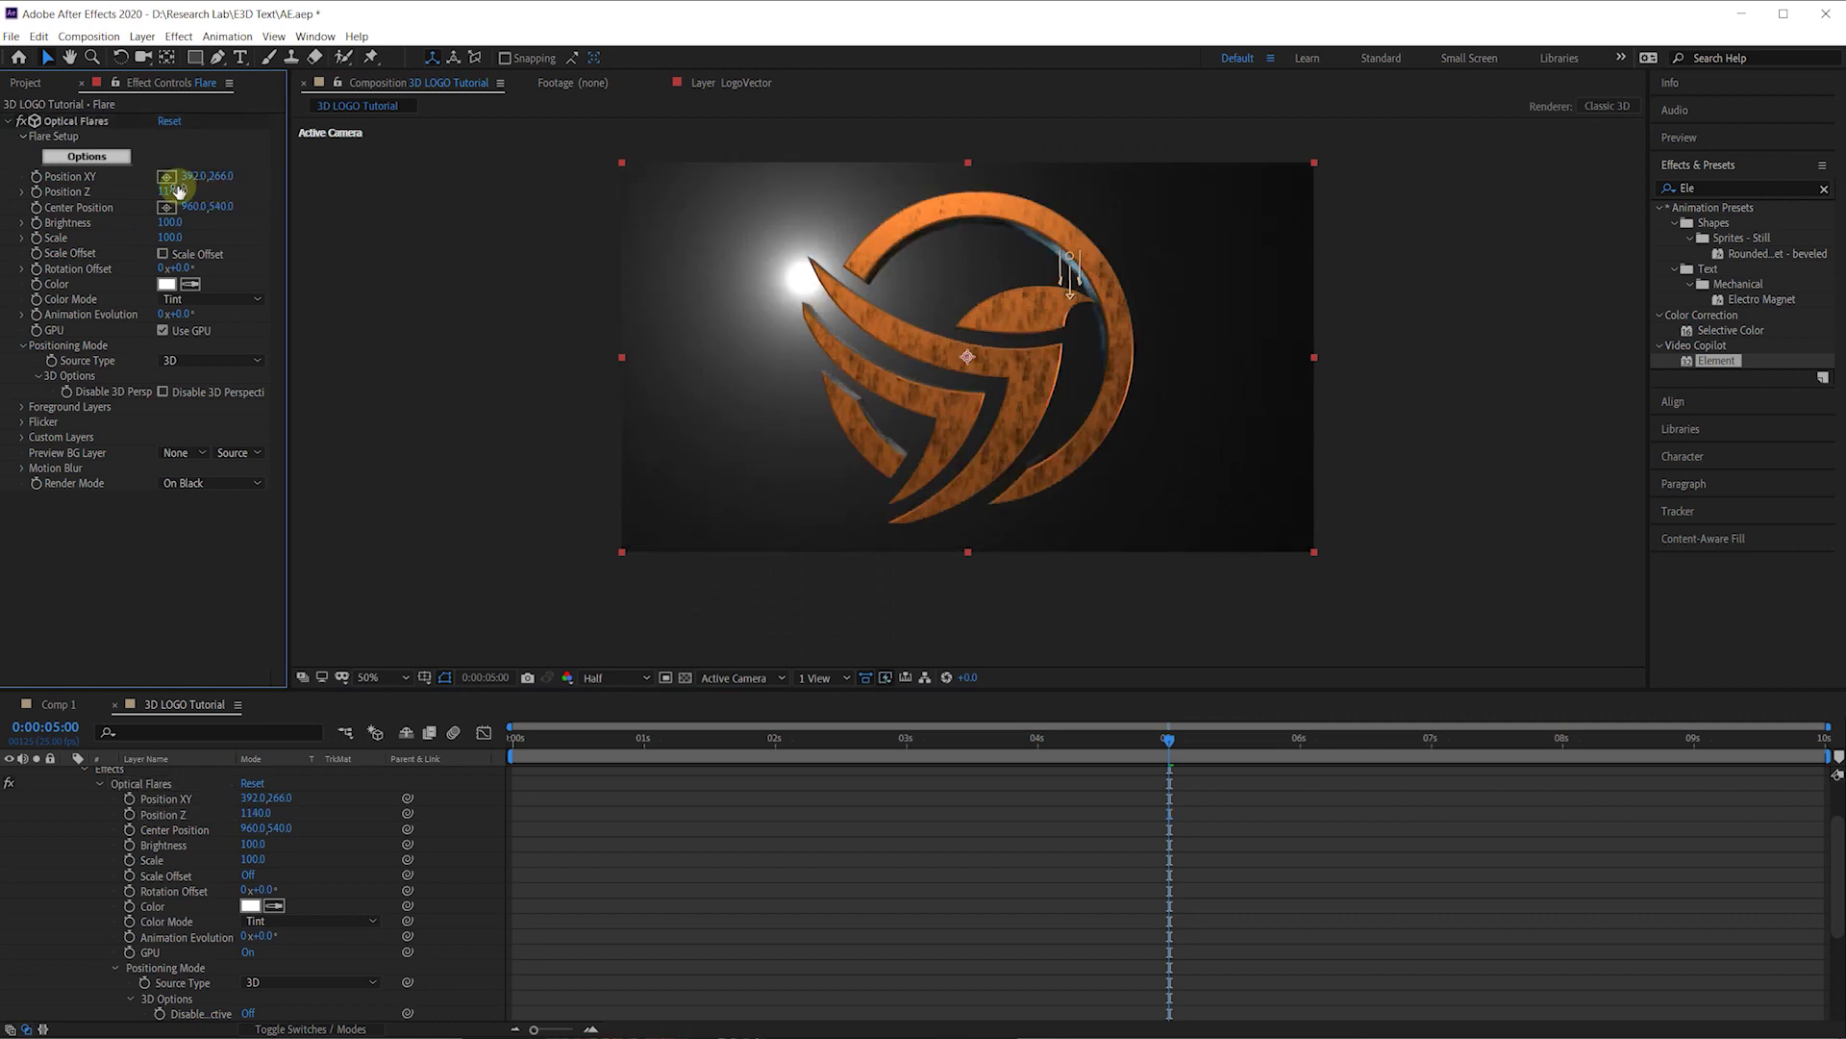
type("1500")
key("Return")
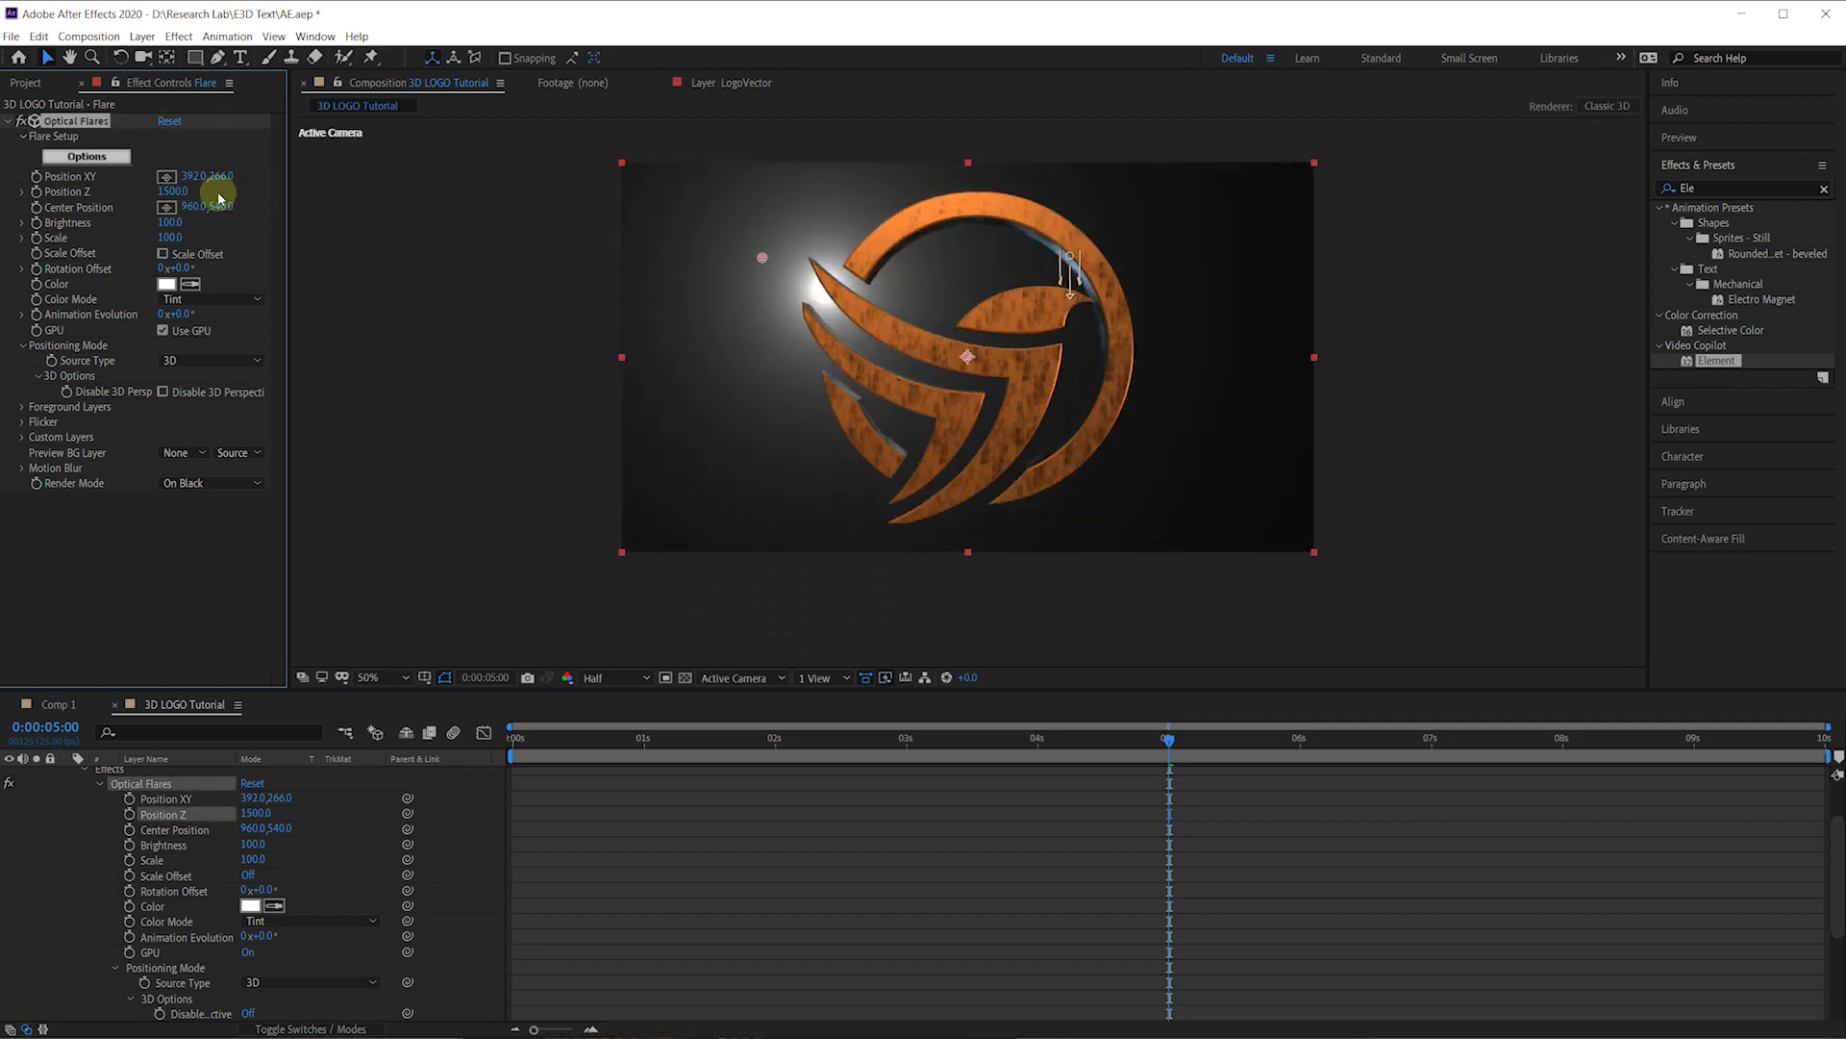
left_click(166, 176)
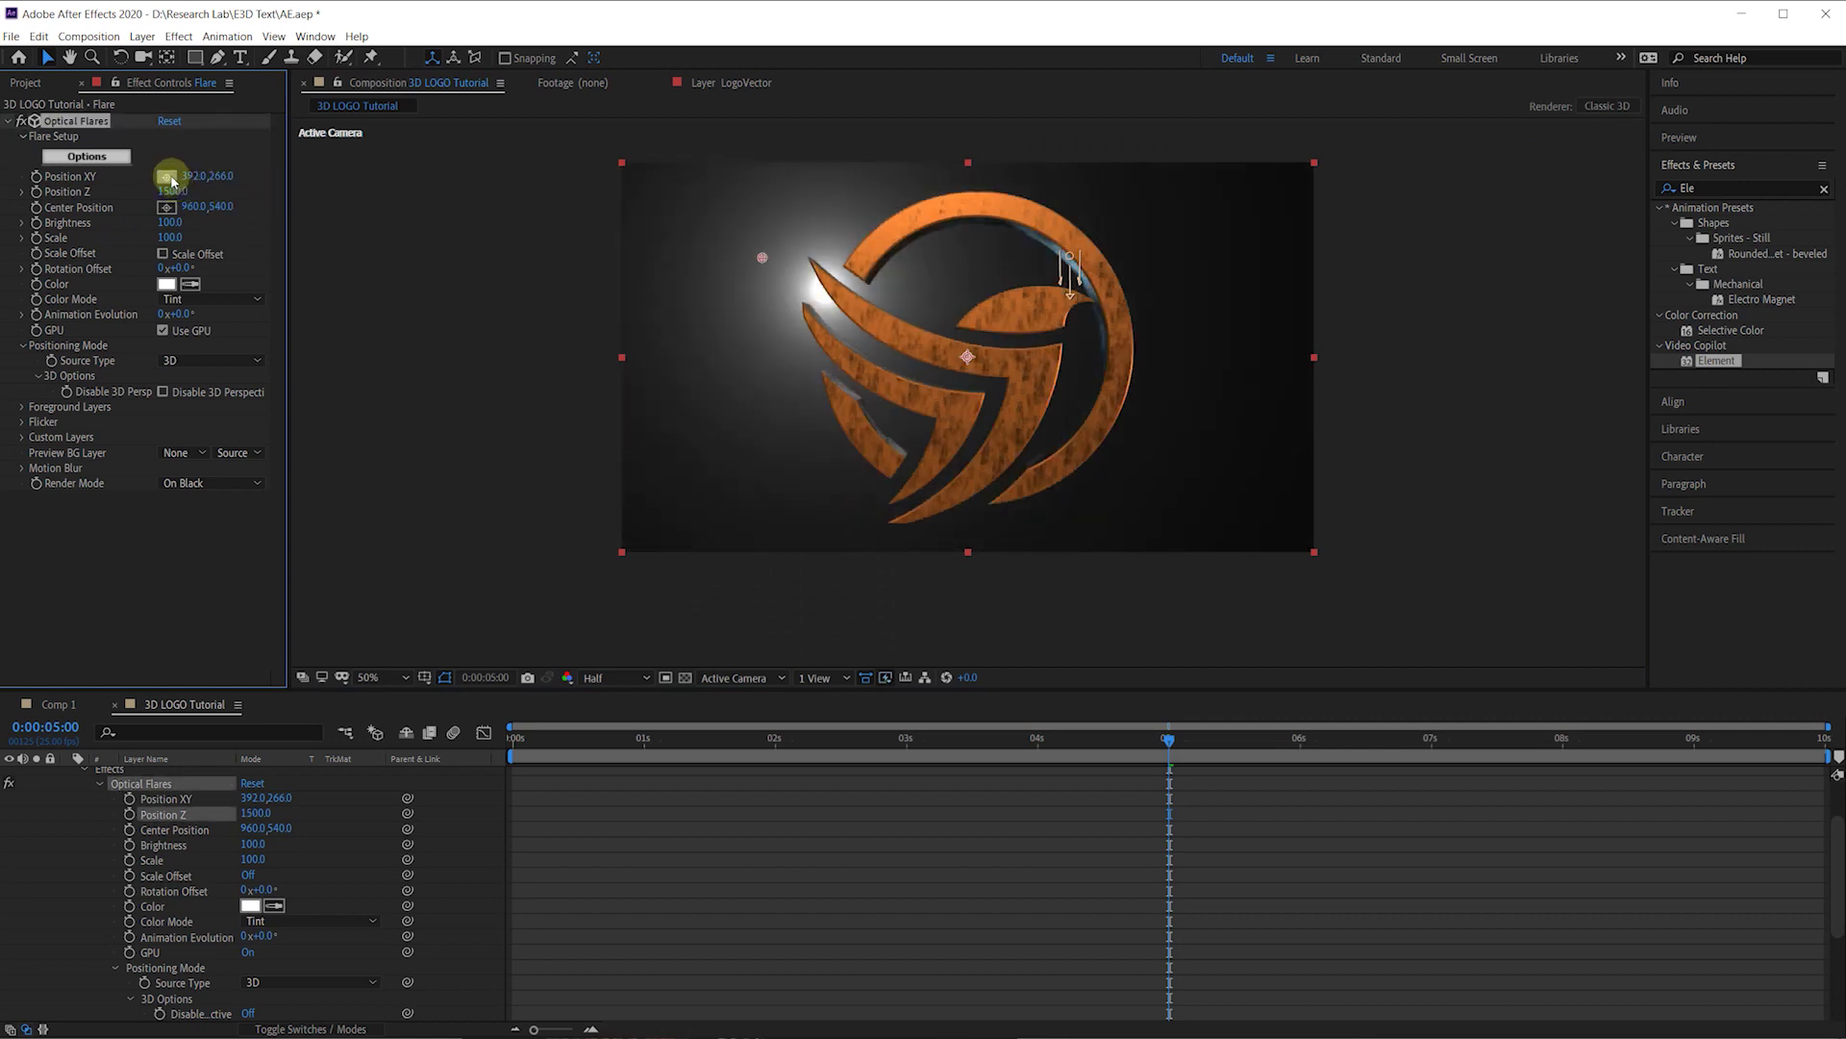
left_click(594, 171)
left_click_drag(593, 171, 481, 60)
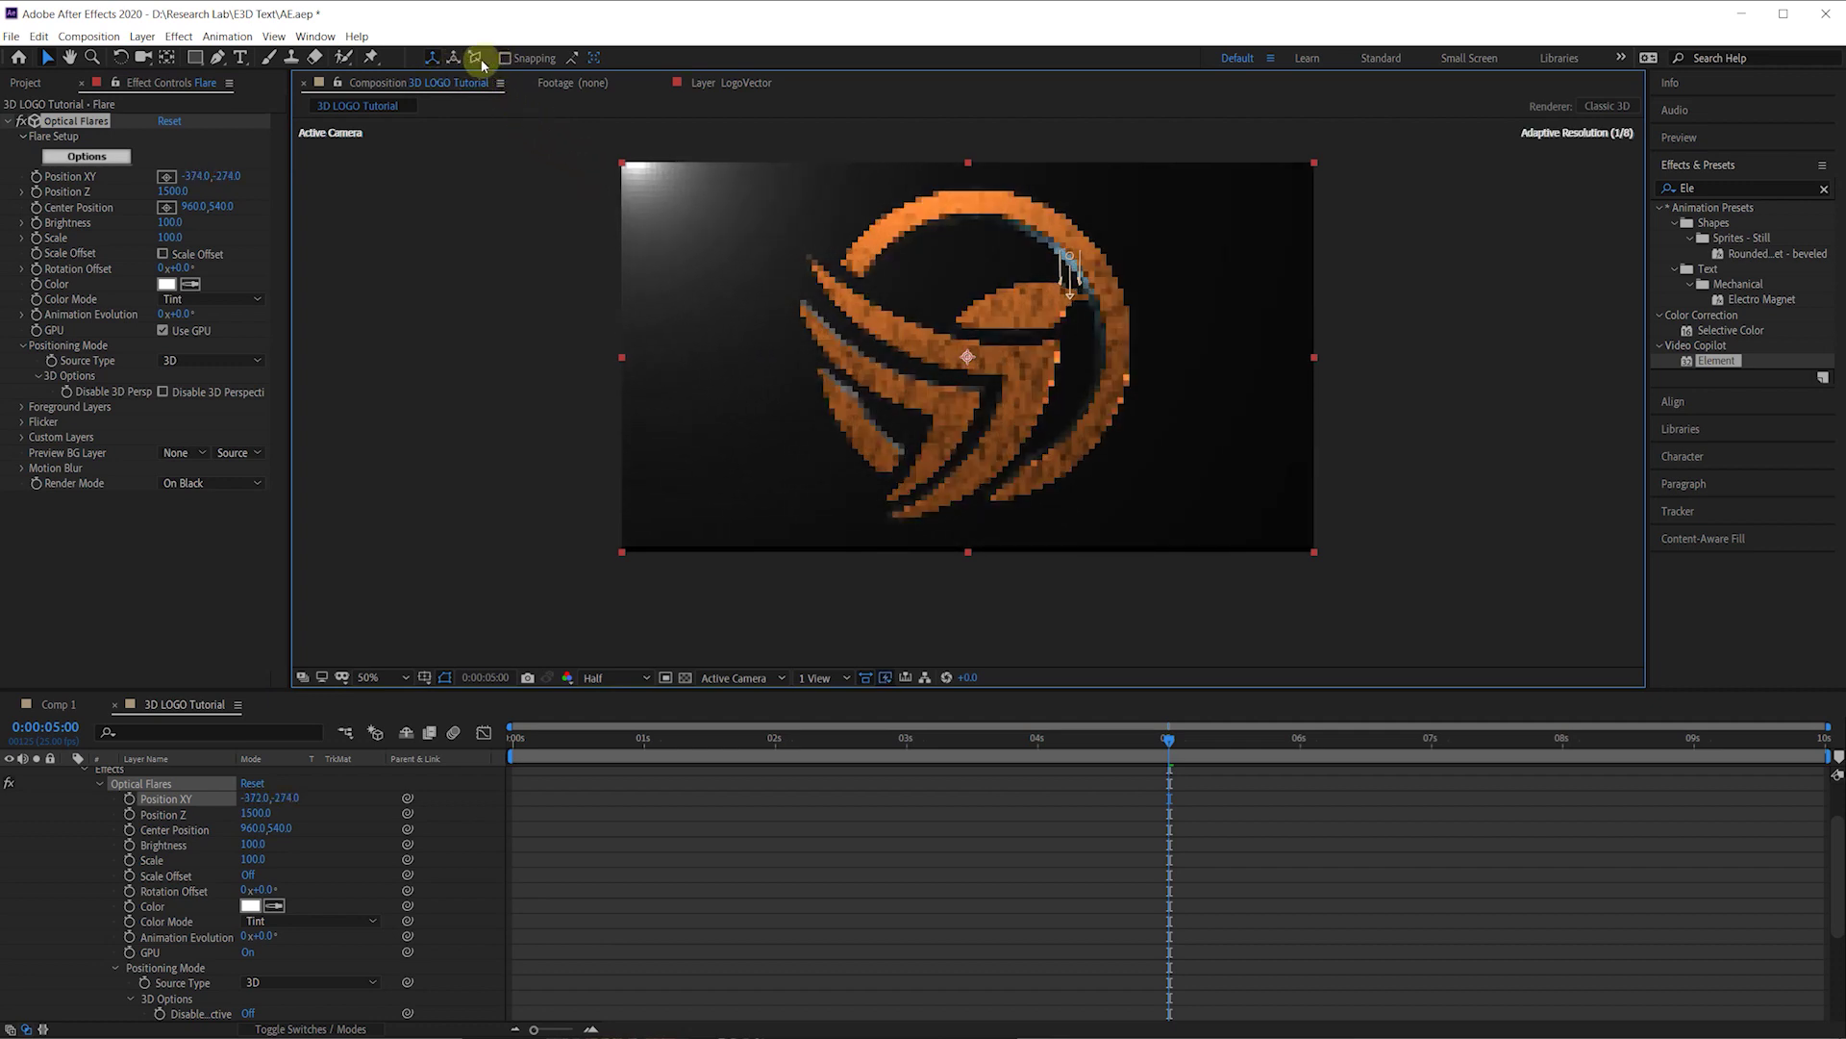
mouse_move(684, 736)
left_mouse_down()
mouse_move(647, 737)
mouse_move(760, 737)
mouse_move(717, 738)
left_mouse_up()
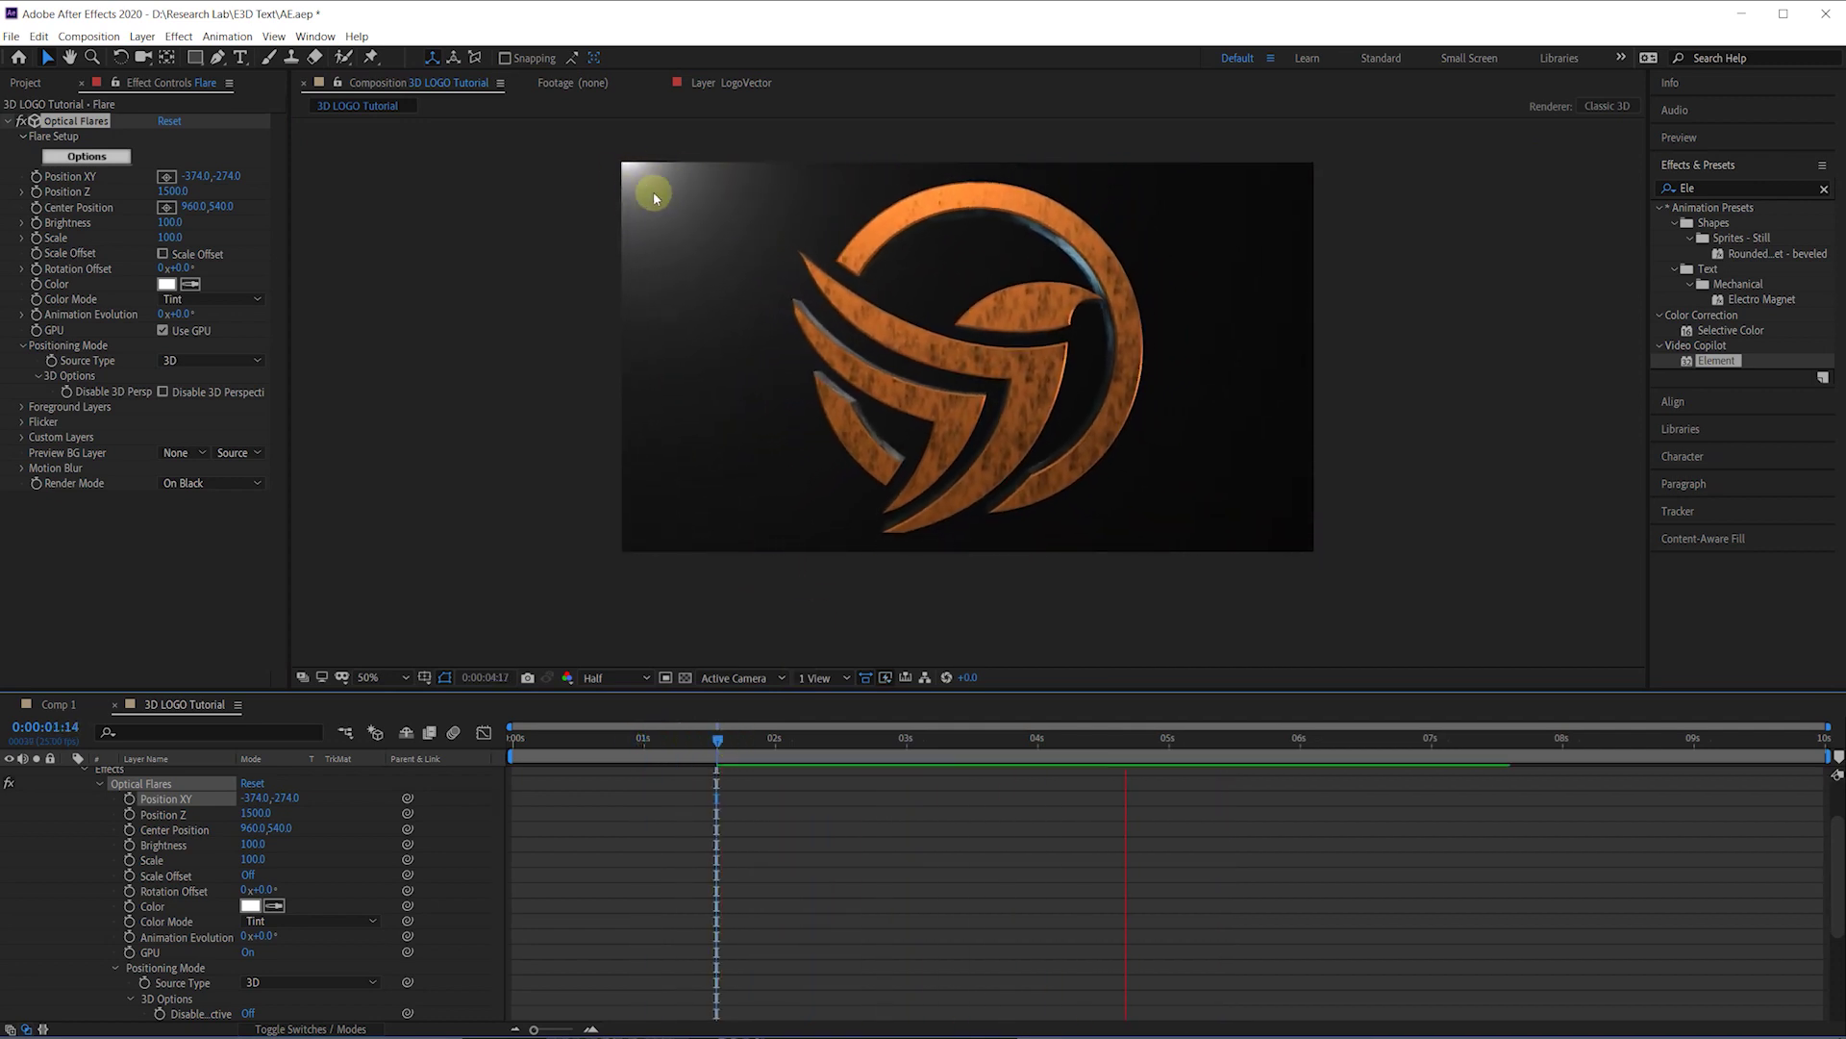
left_click_drag(1111, 741, 1080, 740)
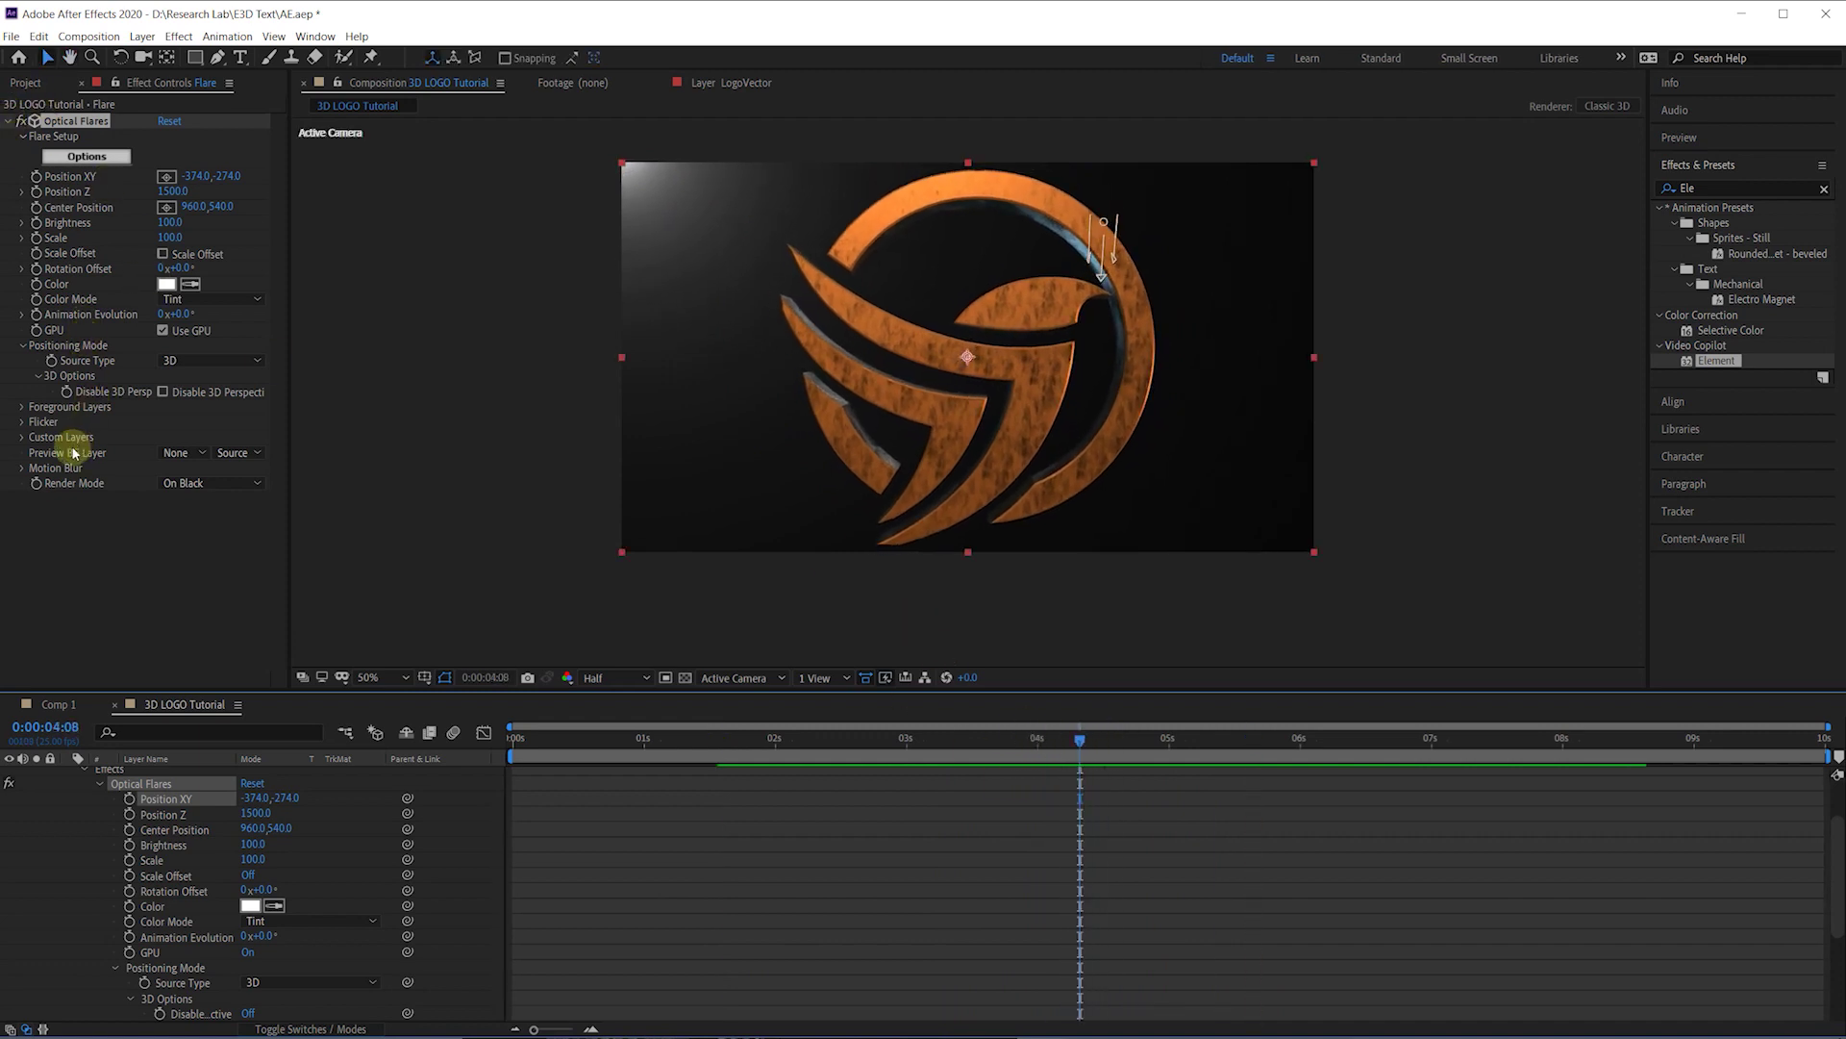
Step: Set the flare's Flicker Amount to 20 and check the flare at an earlier frame
left_click(23, 423)
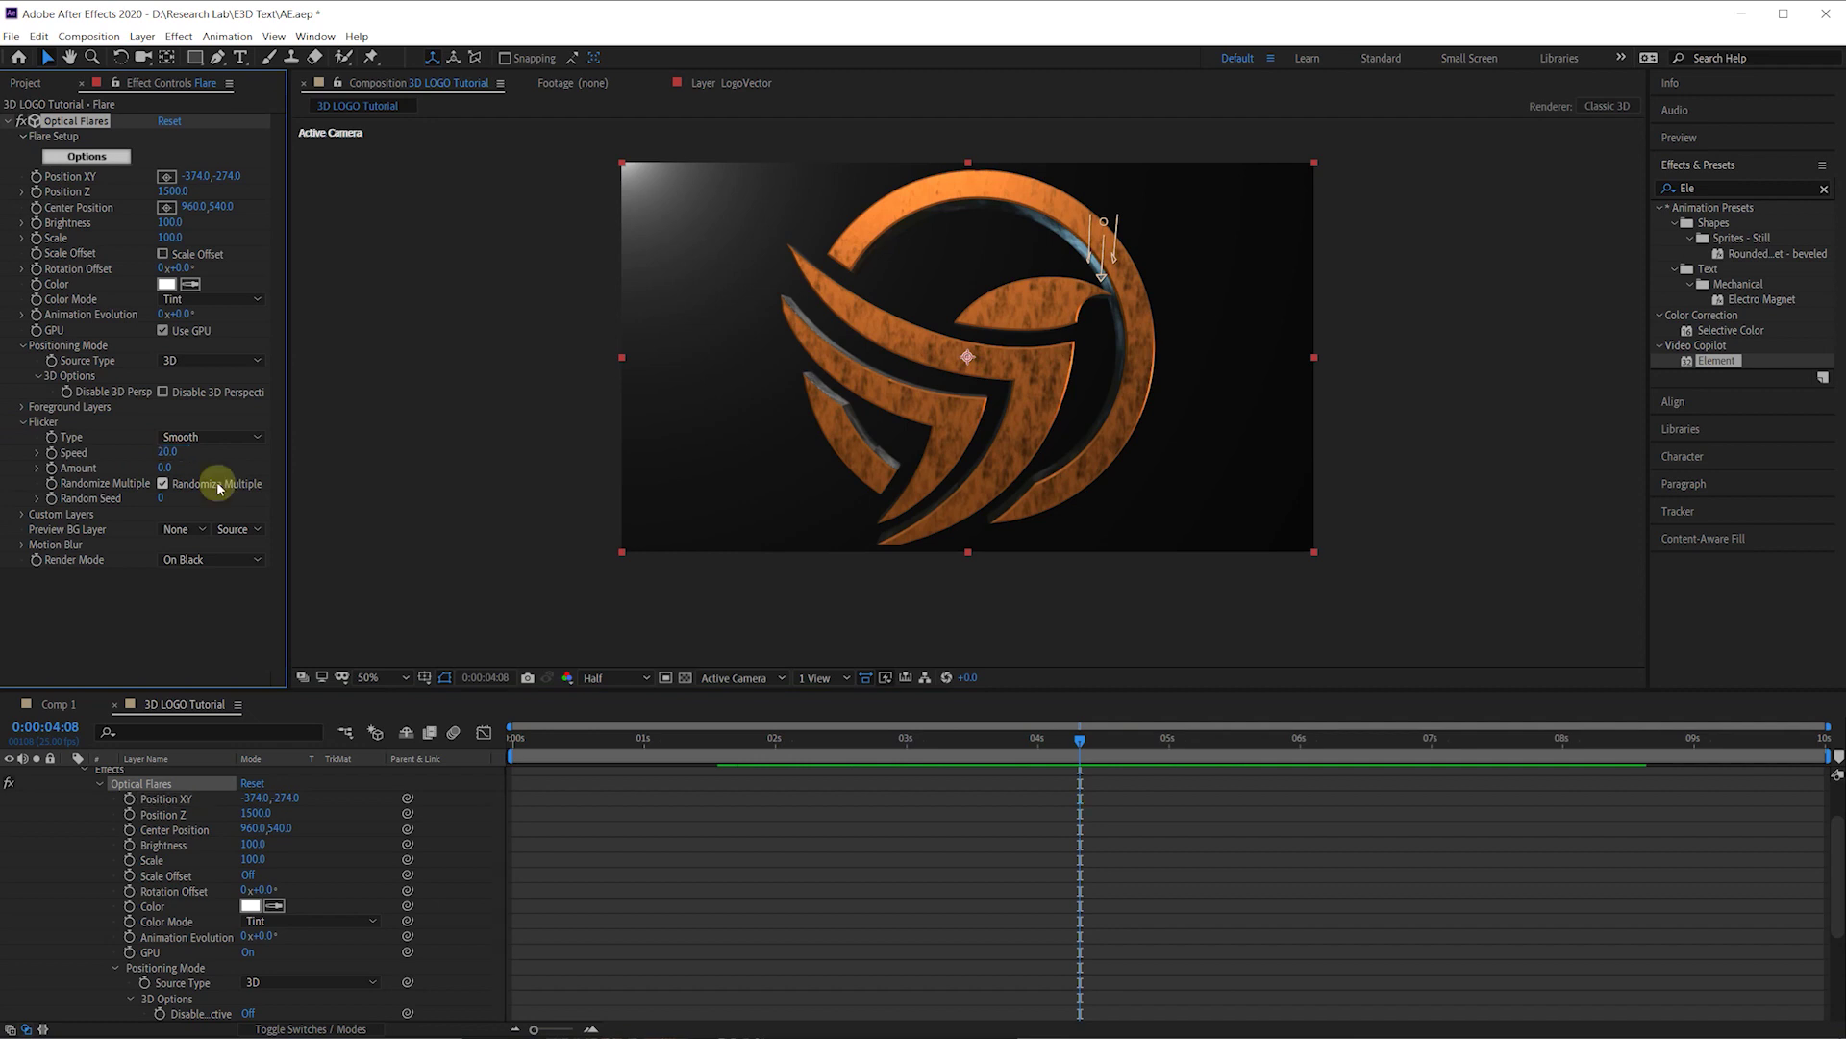
key("Tab")
type("20")
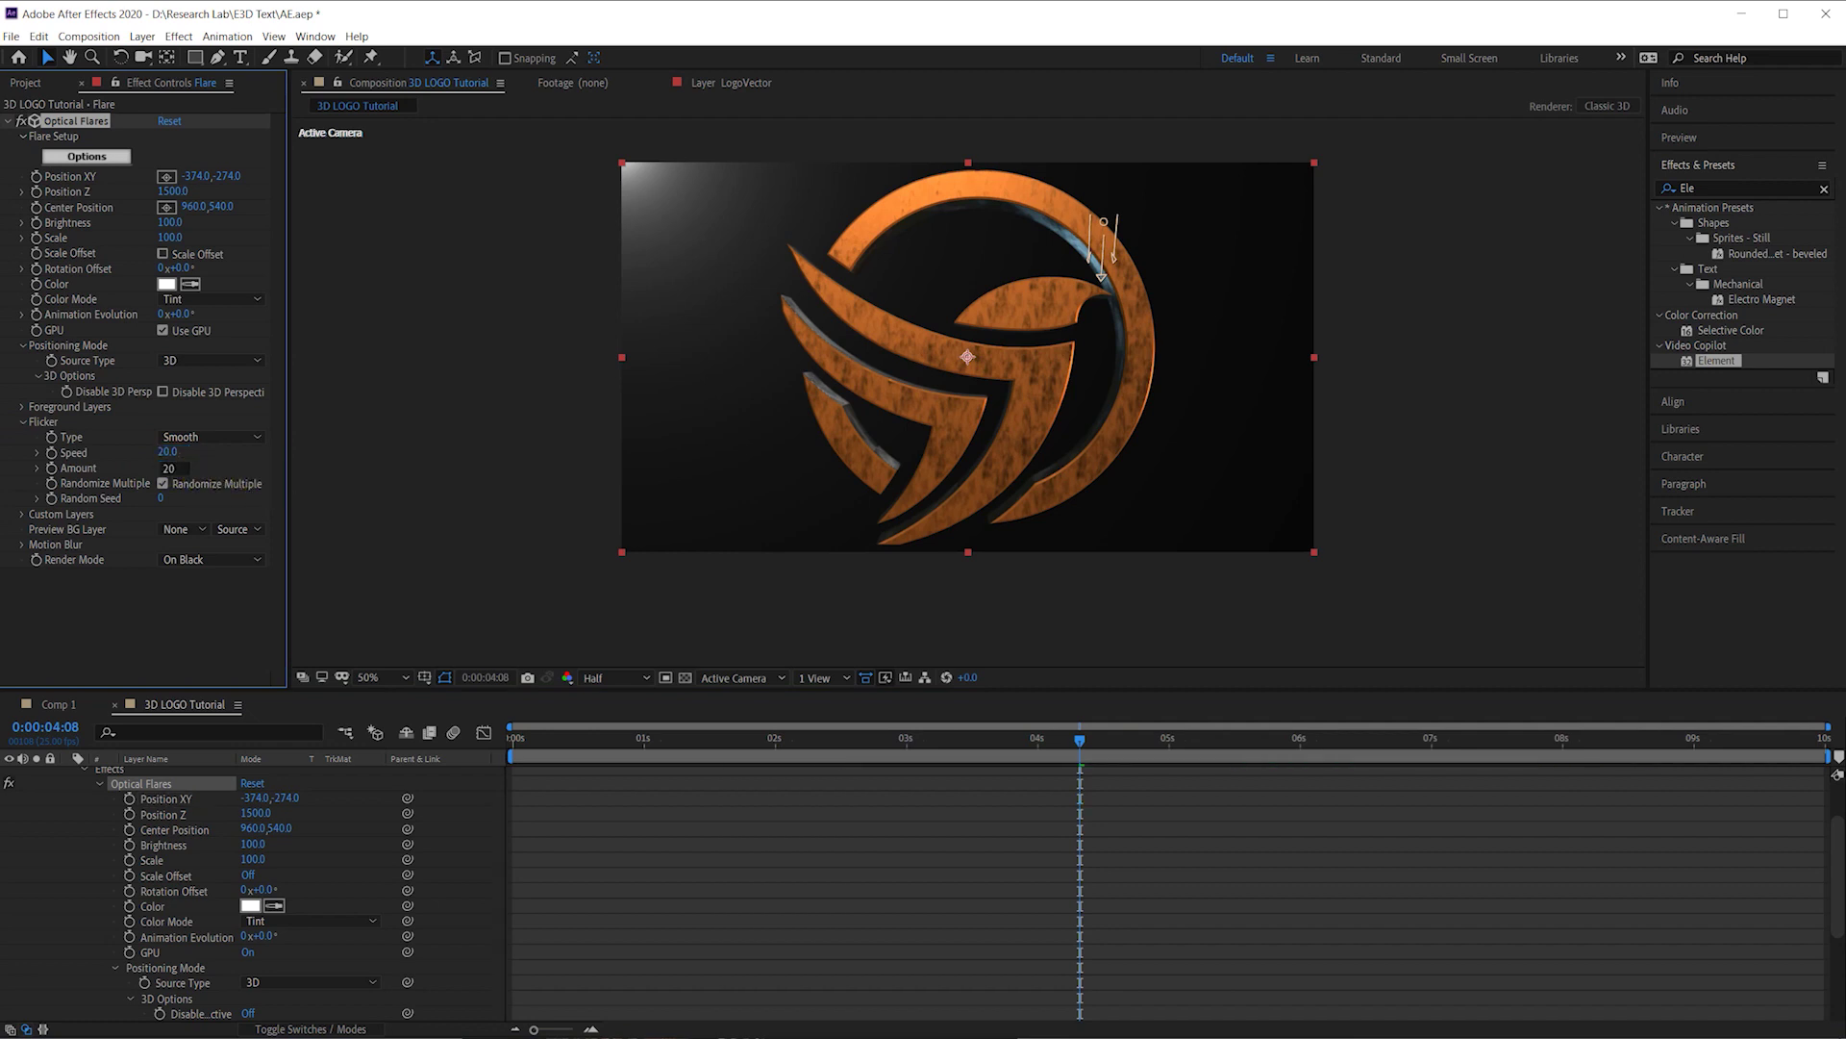
key("Return")
left_click(977, 741)
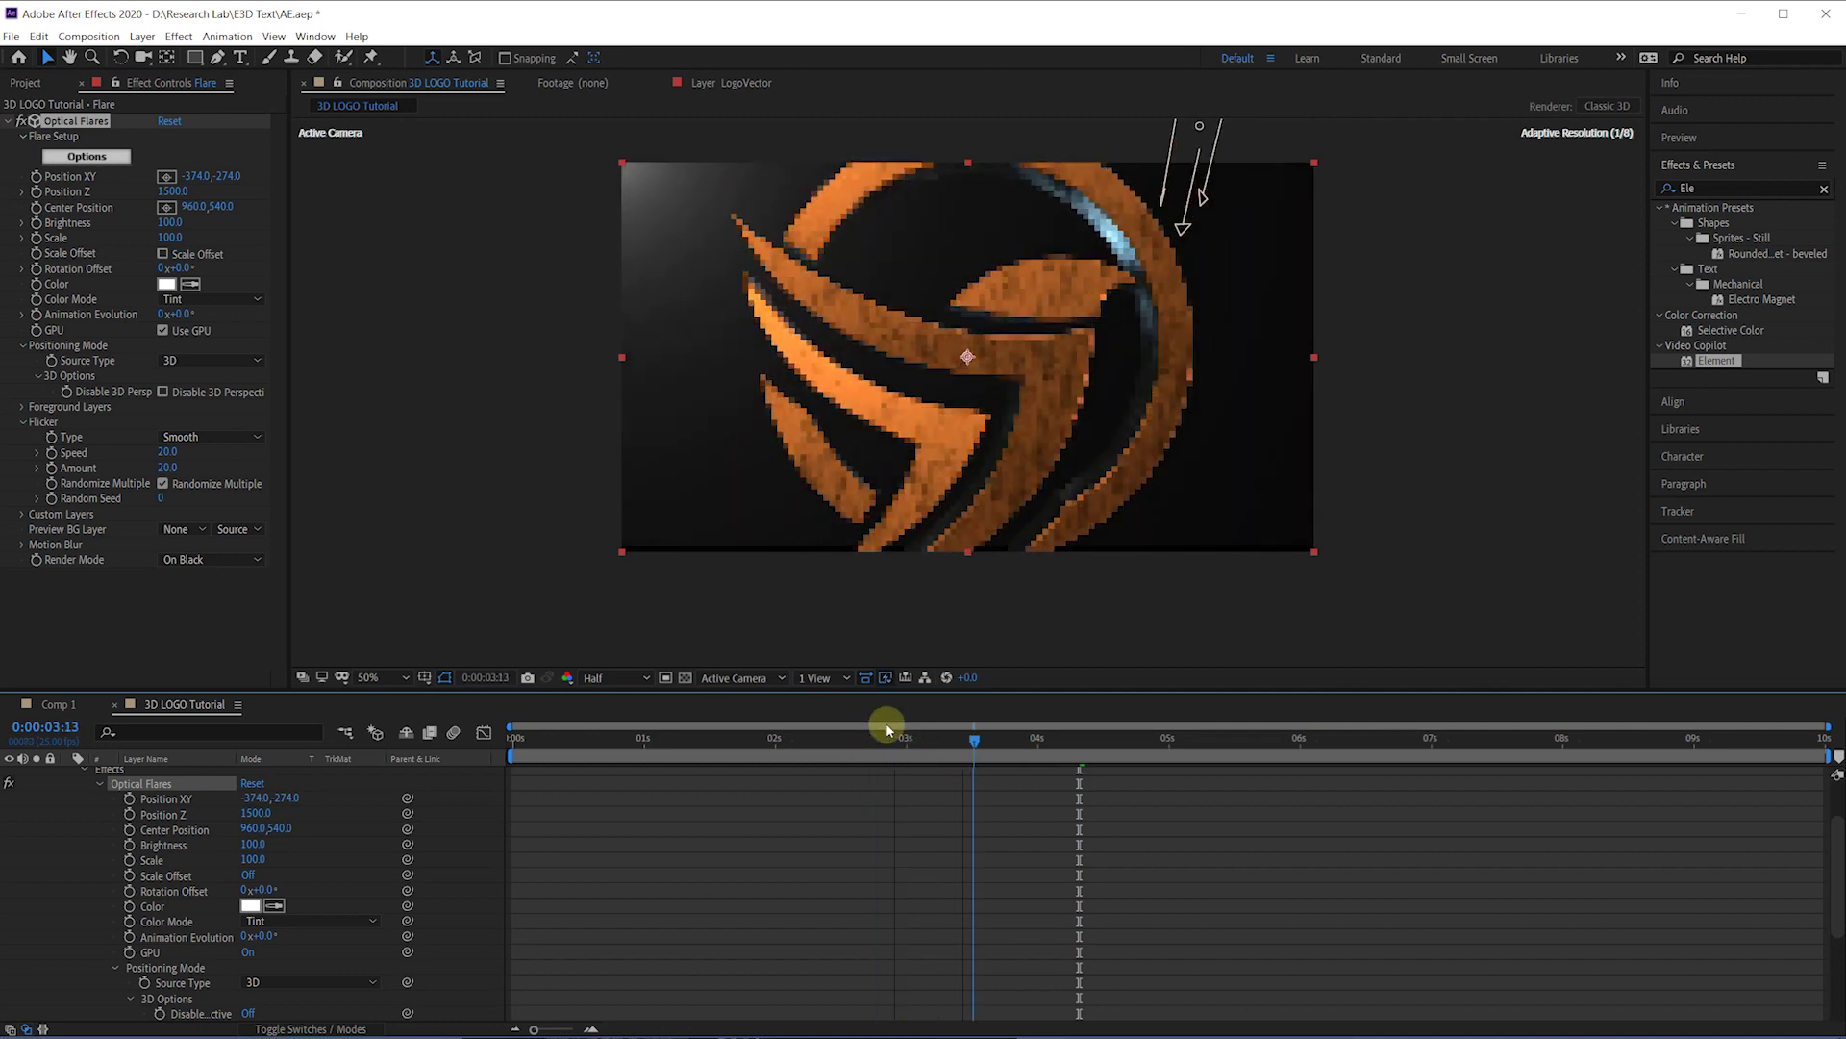
Step: Duplicate the Flare layer
scroll(77, 824, "up", 2)
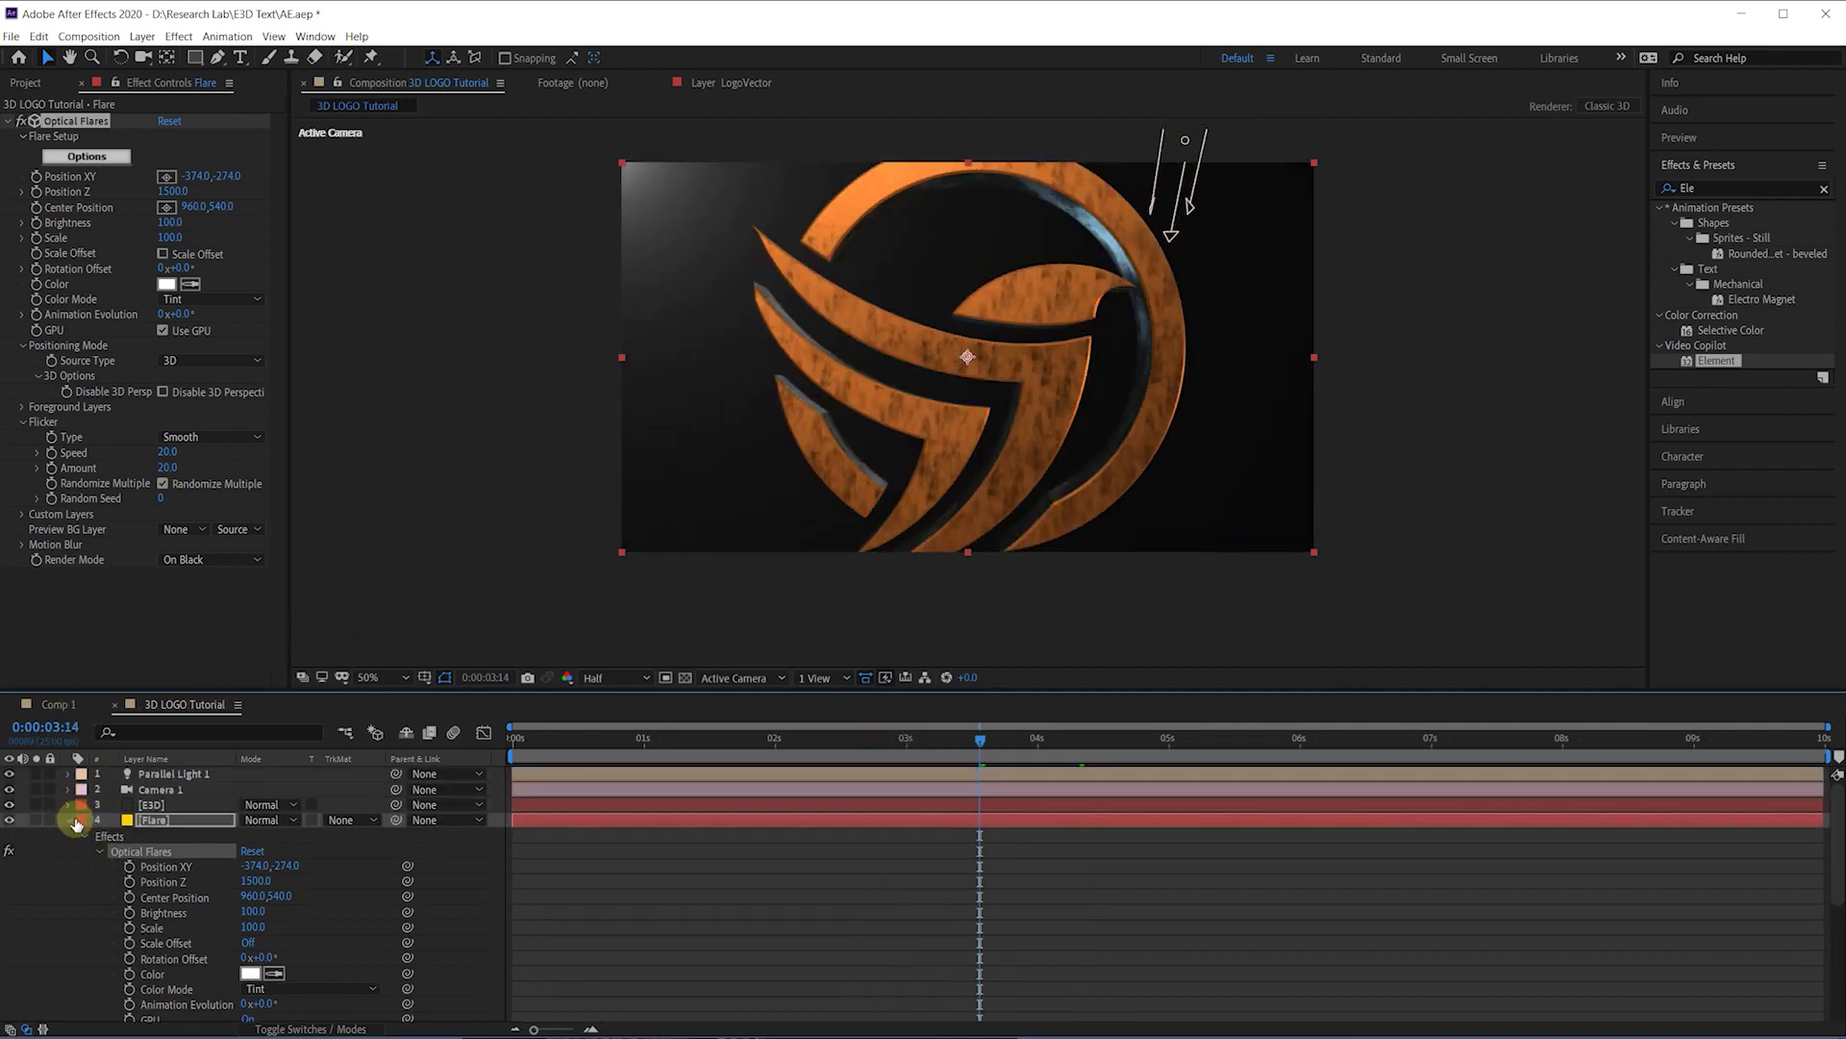
left_click(69, 822)
key("ctrl+d")
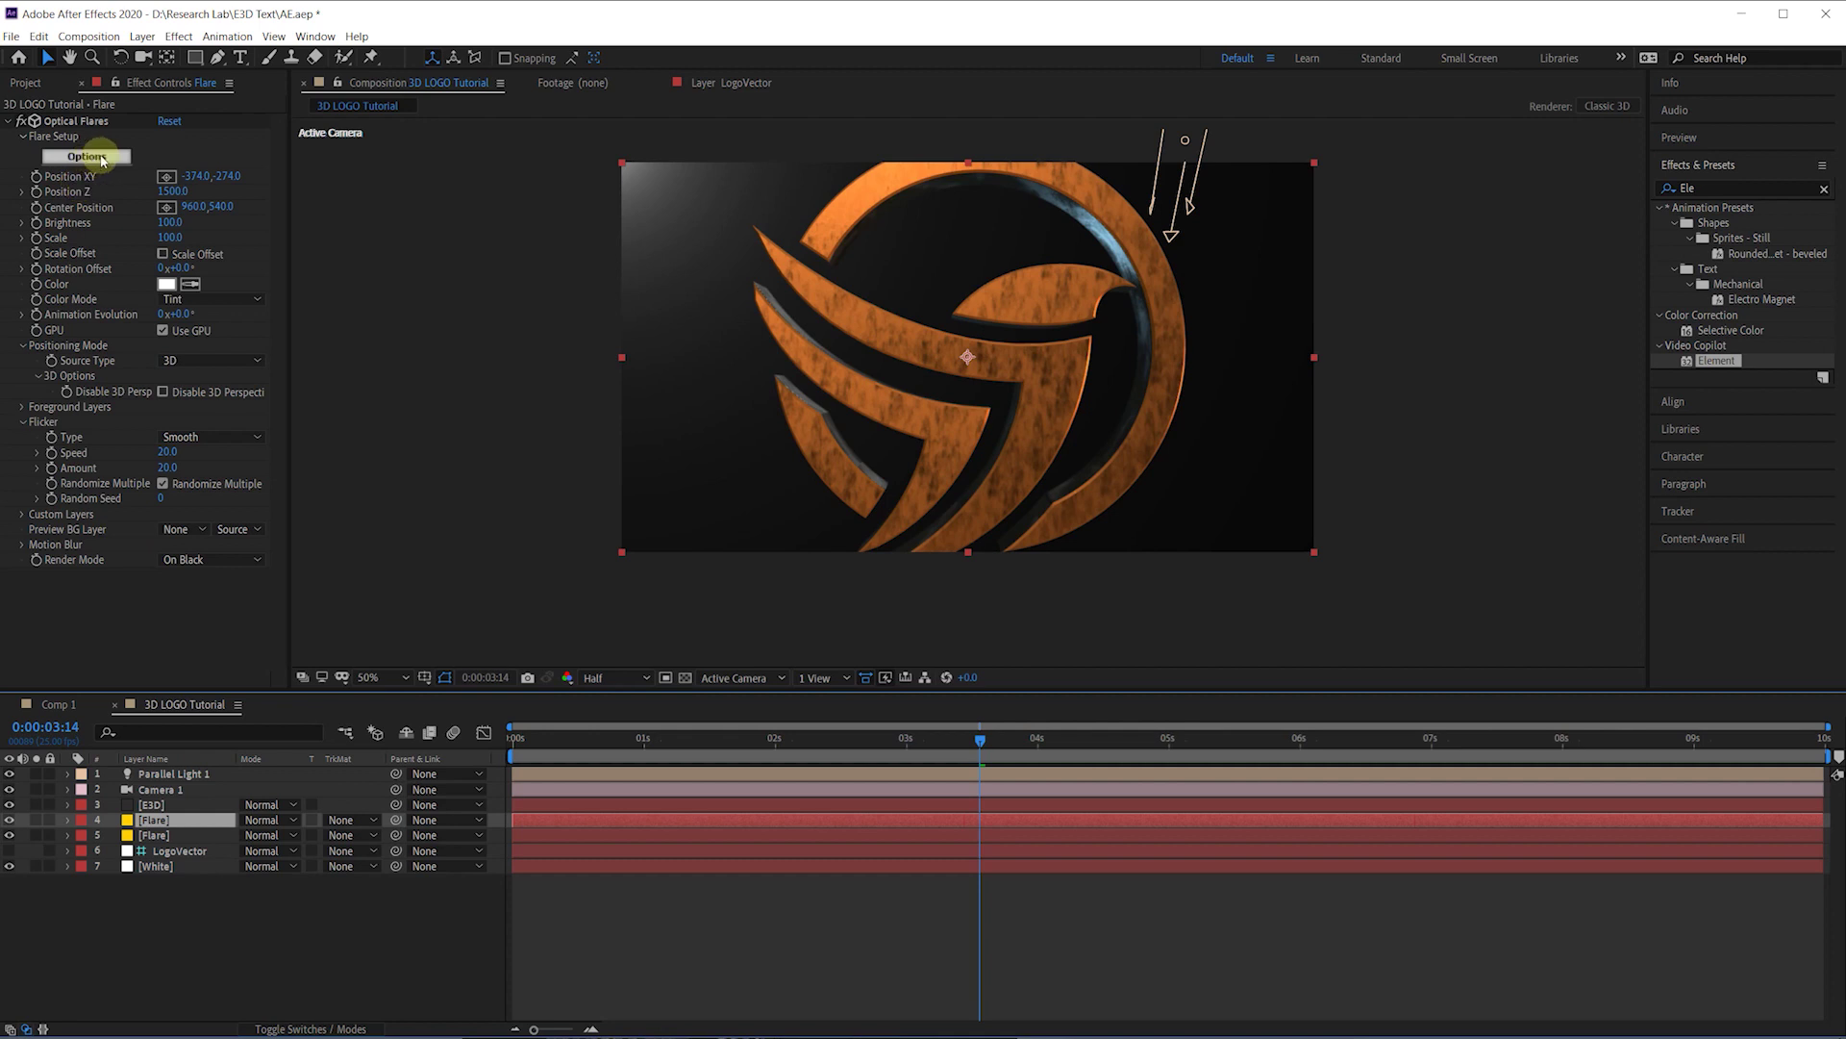
Step: Try moving the duplicate flare forward to Position Z -1000 and shifting its X position to about 956
mouse_move(170, 178)
left_mouse_down()
mouse_move(1735, 243)
mouse_move(367, 206)
mouse_move(192, 176)
mouse_move(301, 177)
mouse_move(170, 195)
left_mouse_up()
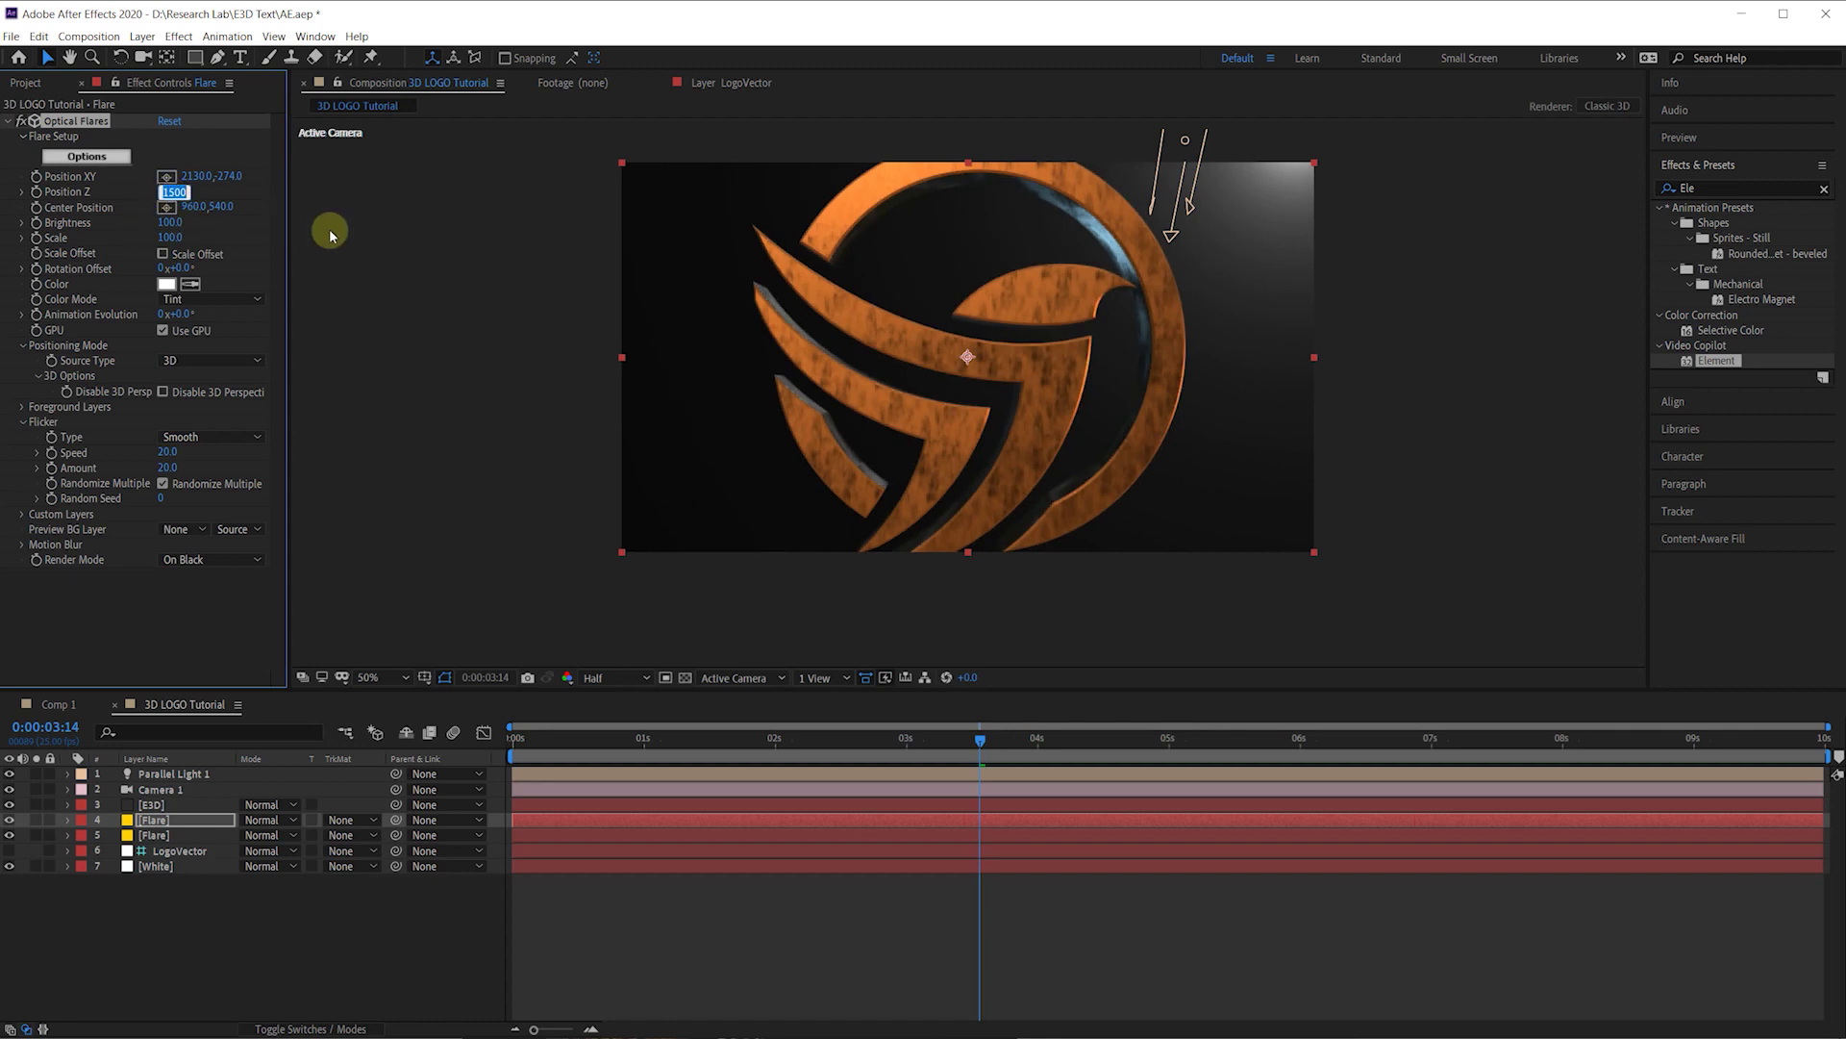
type("-")
key("Return")
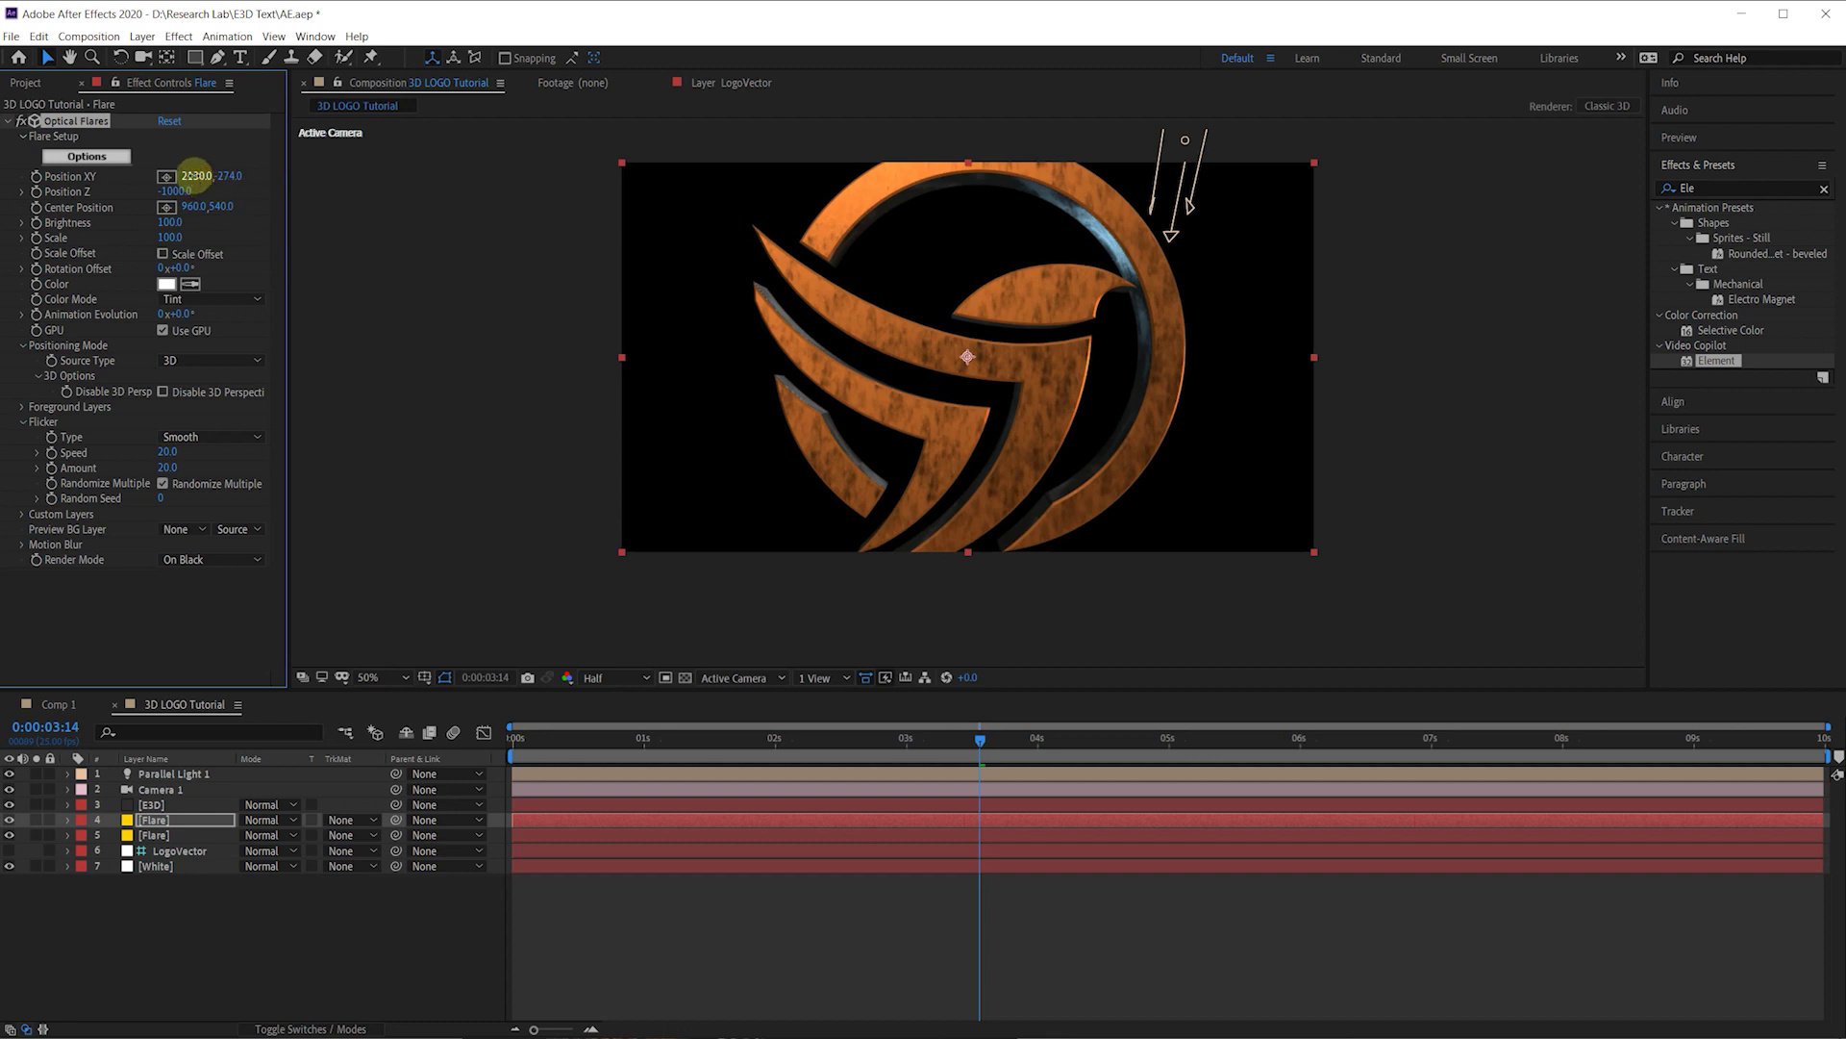
mouse_move(188, 176)
left_mouse_down()
mouse_move(13, 187)
mouse_move(220, 185)
left_mouse_up()
left_click_drag(866, 747, 1170, 725)
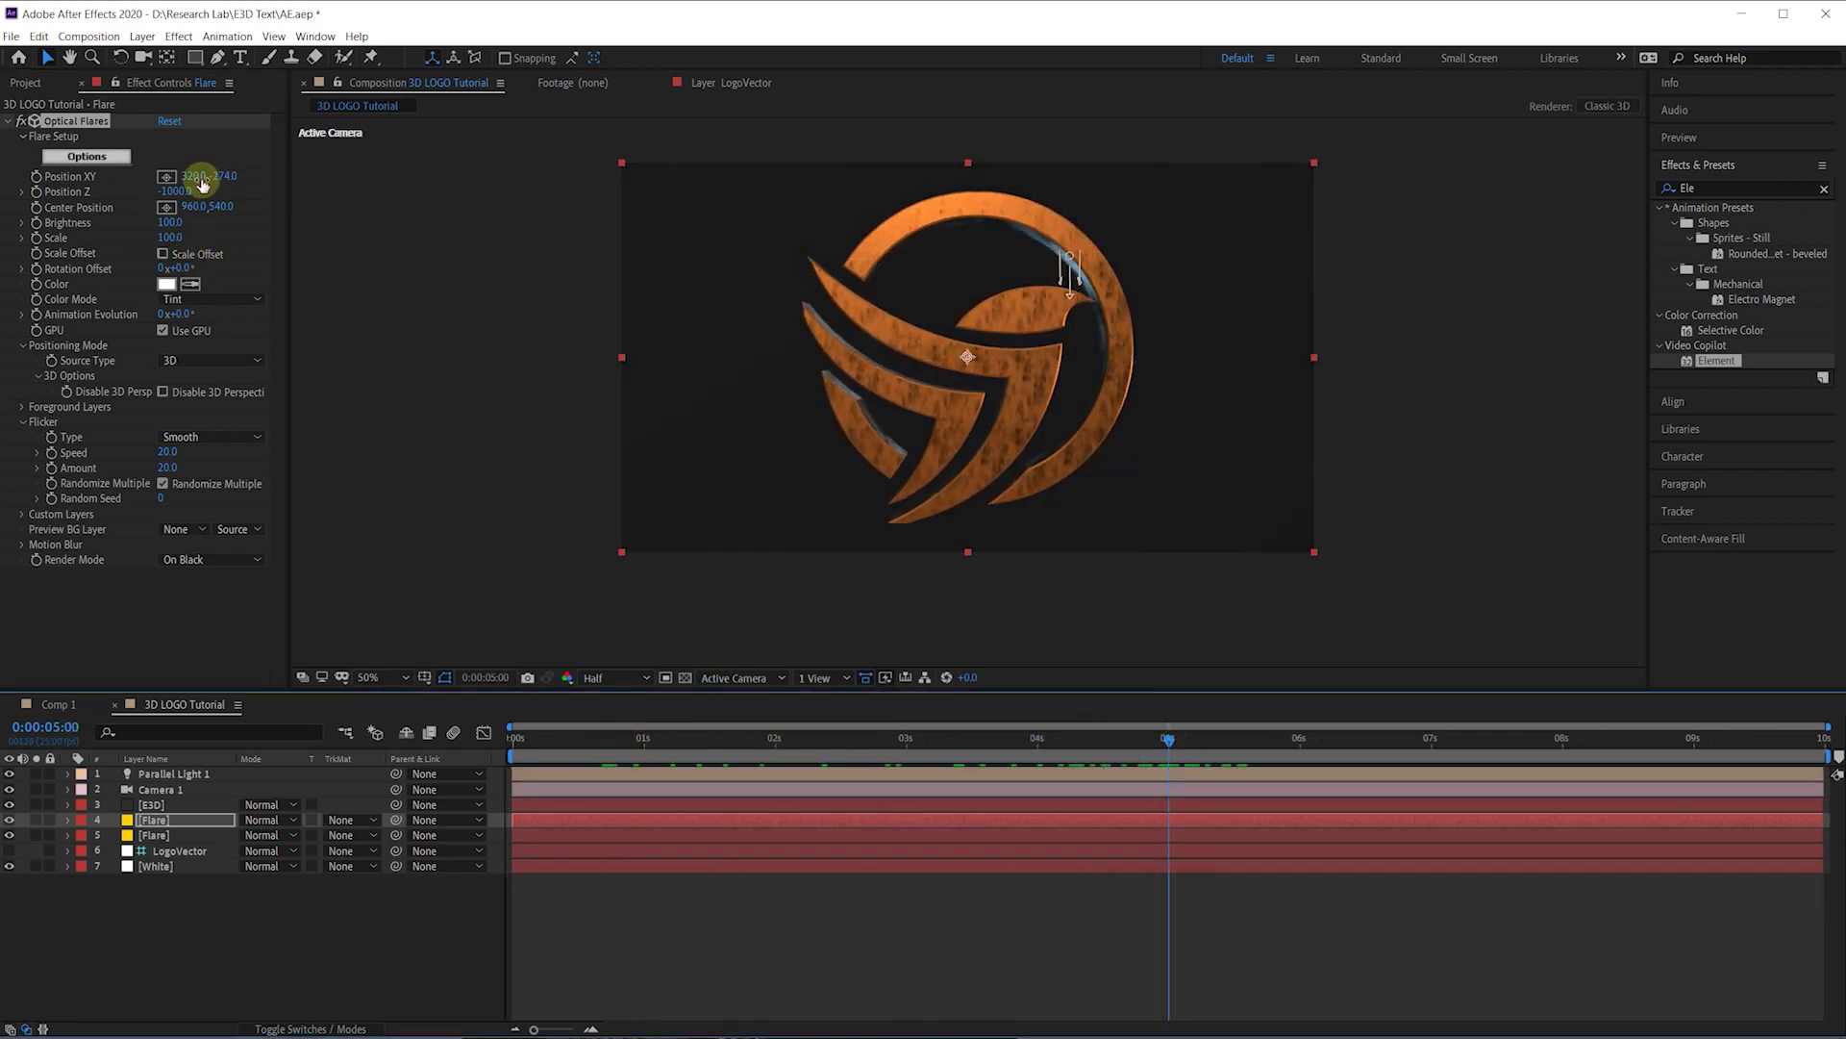
left_click_drag(190, 182, 874, 206)
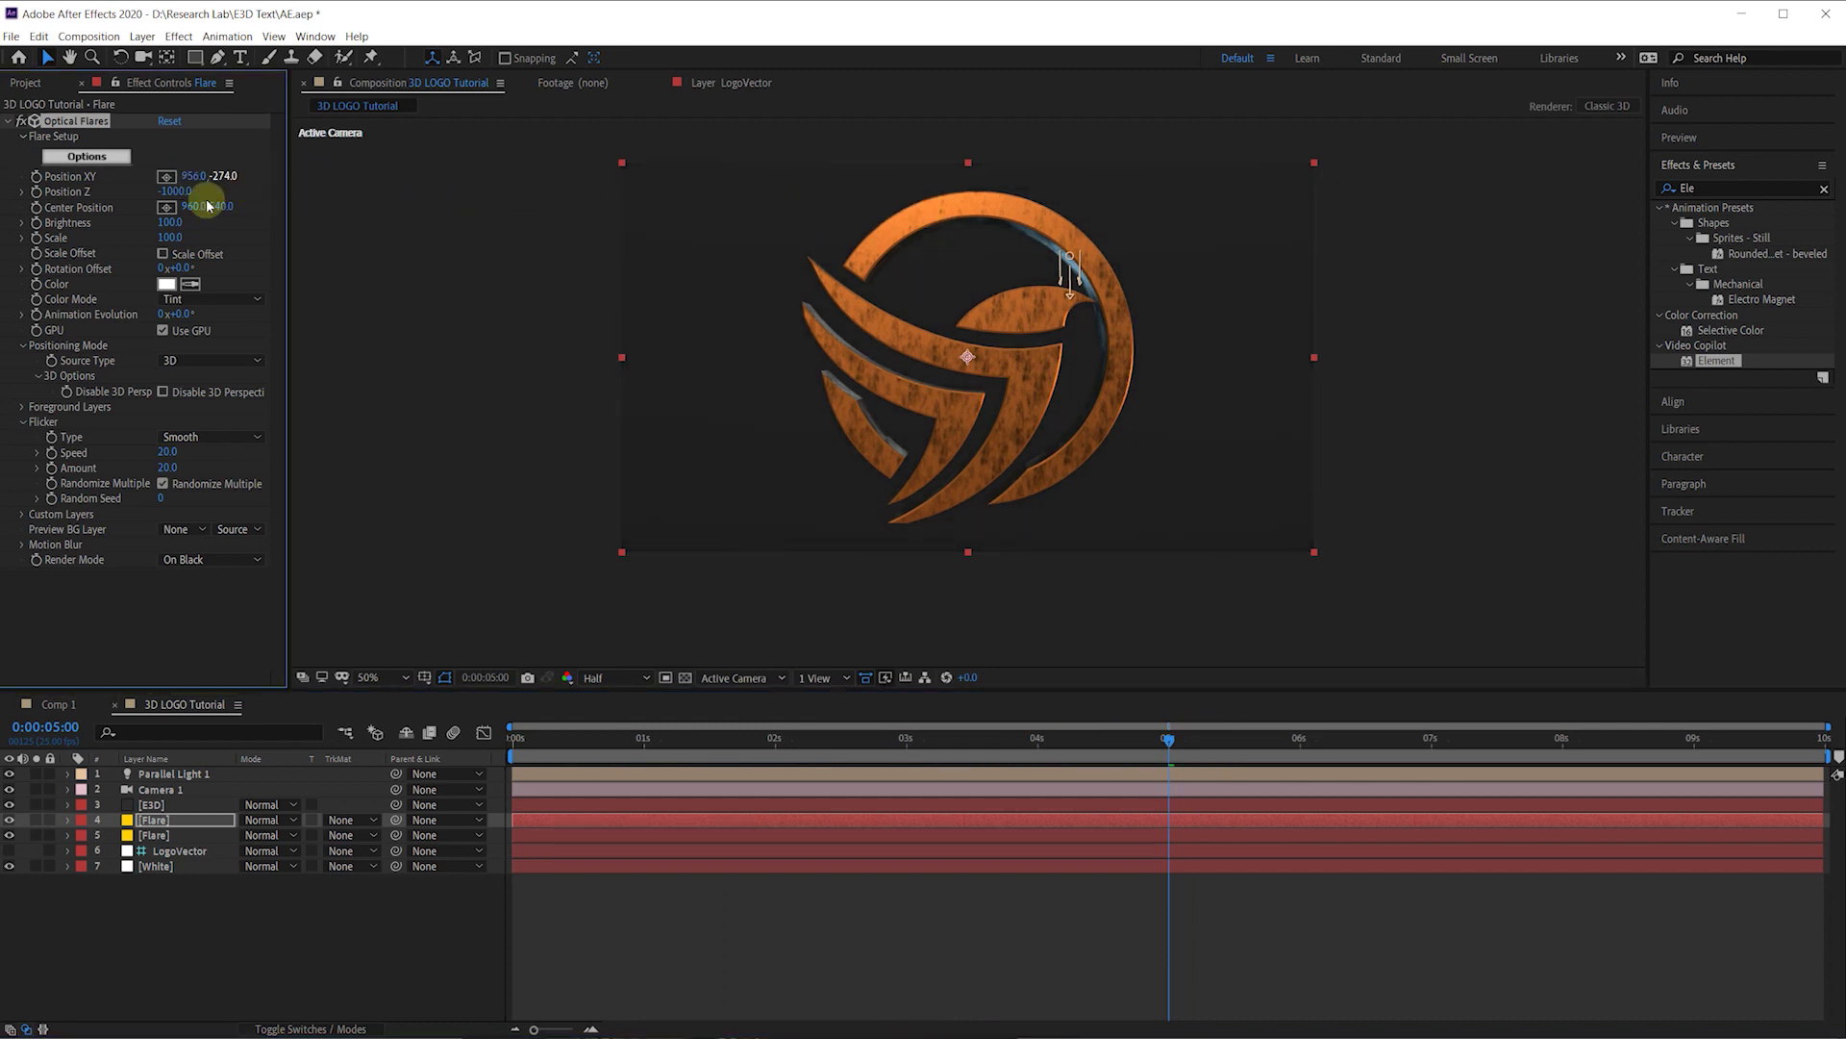
Step: Place the duplicate flare toward the composition's upper-right corner at Position XY about 1472, 109 and Position Z 0
left_click_drag(170, 233, 192, 216)
key("Return")
left_click(134, 330)
left_click_drag(193, 170, 689, 206)
mouse_move(491, 211)
left_mouse_down()
mouse_move(246, 180)
mouse_move(544, 205)
mouse_move(521, 215)
left_mouse_up()
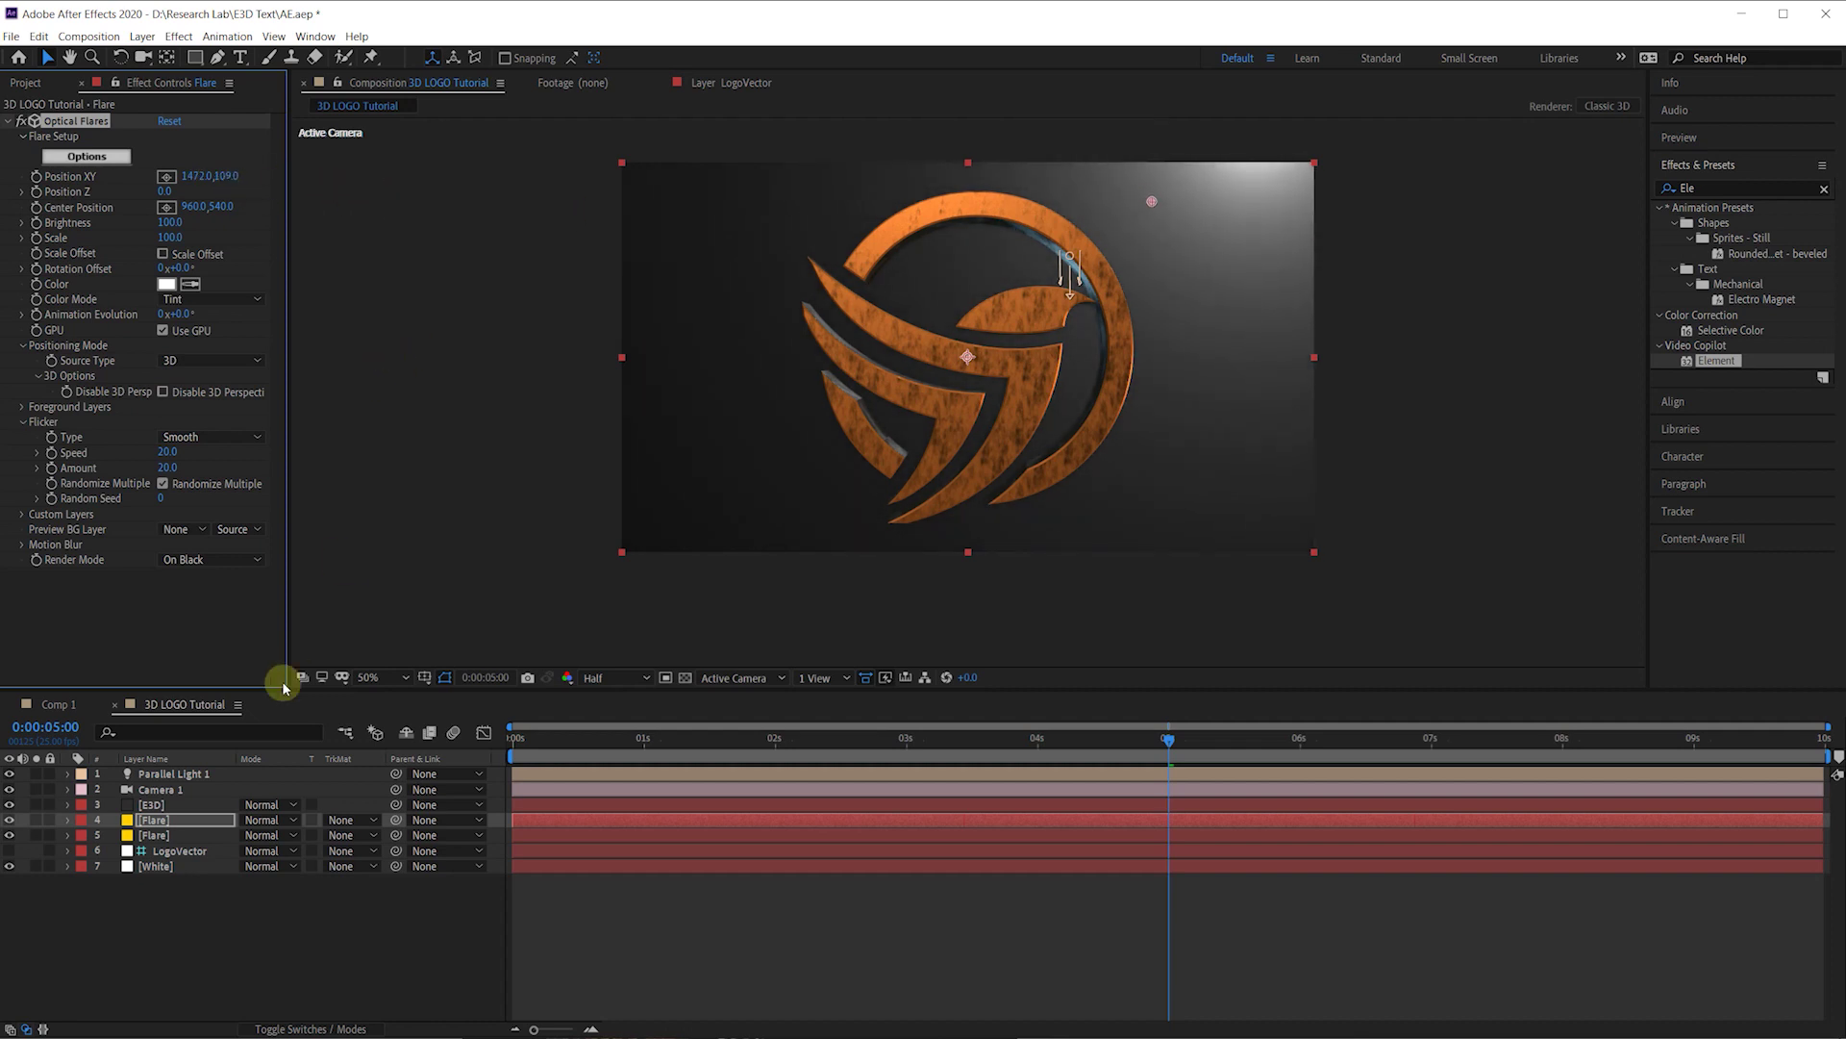
Step: Set the Render Mode of both Flare layers to On Transparent
left_click(219, 560)
left_click(197, 604)
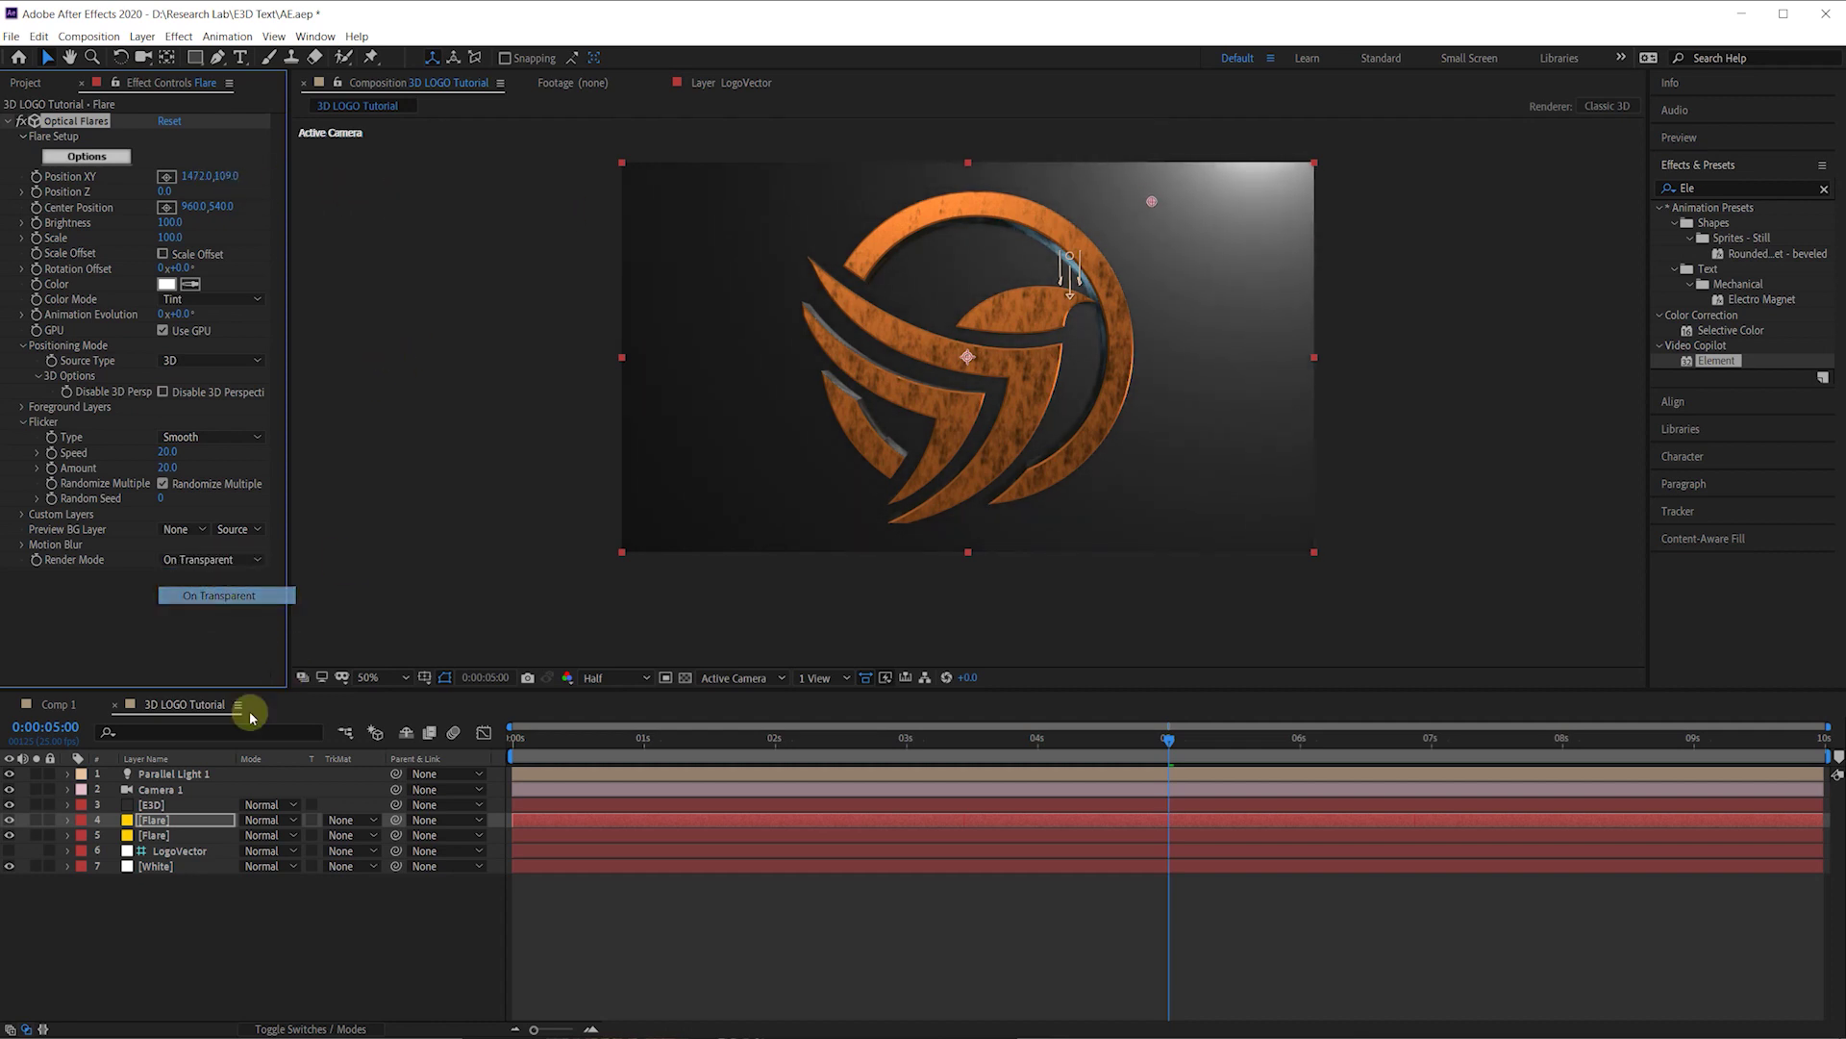
left_click(178, 835)
left_click(193, 560)
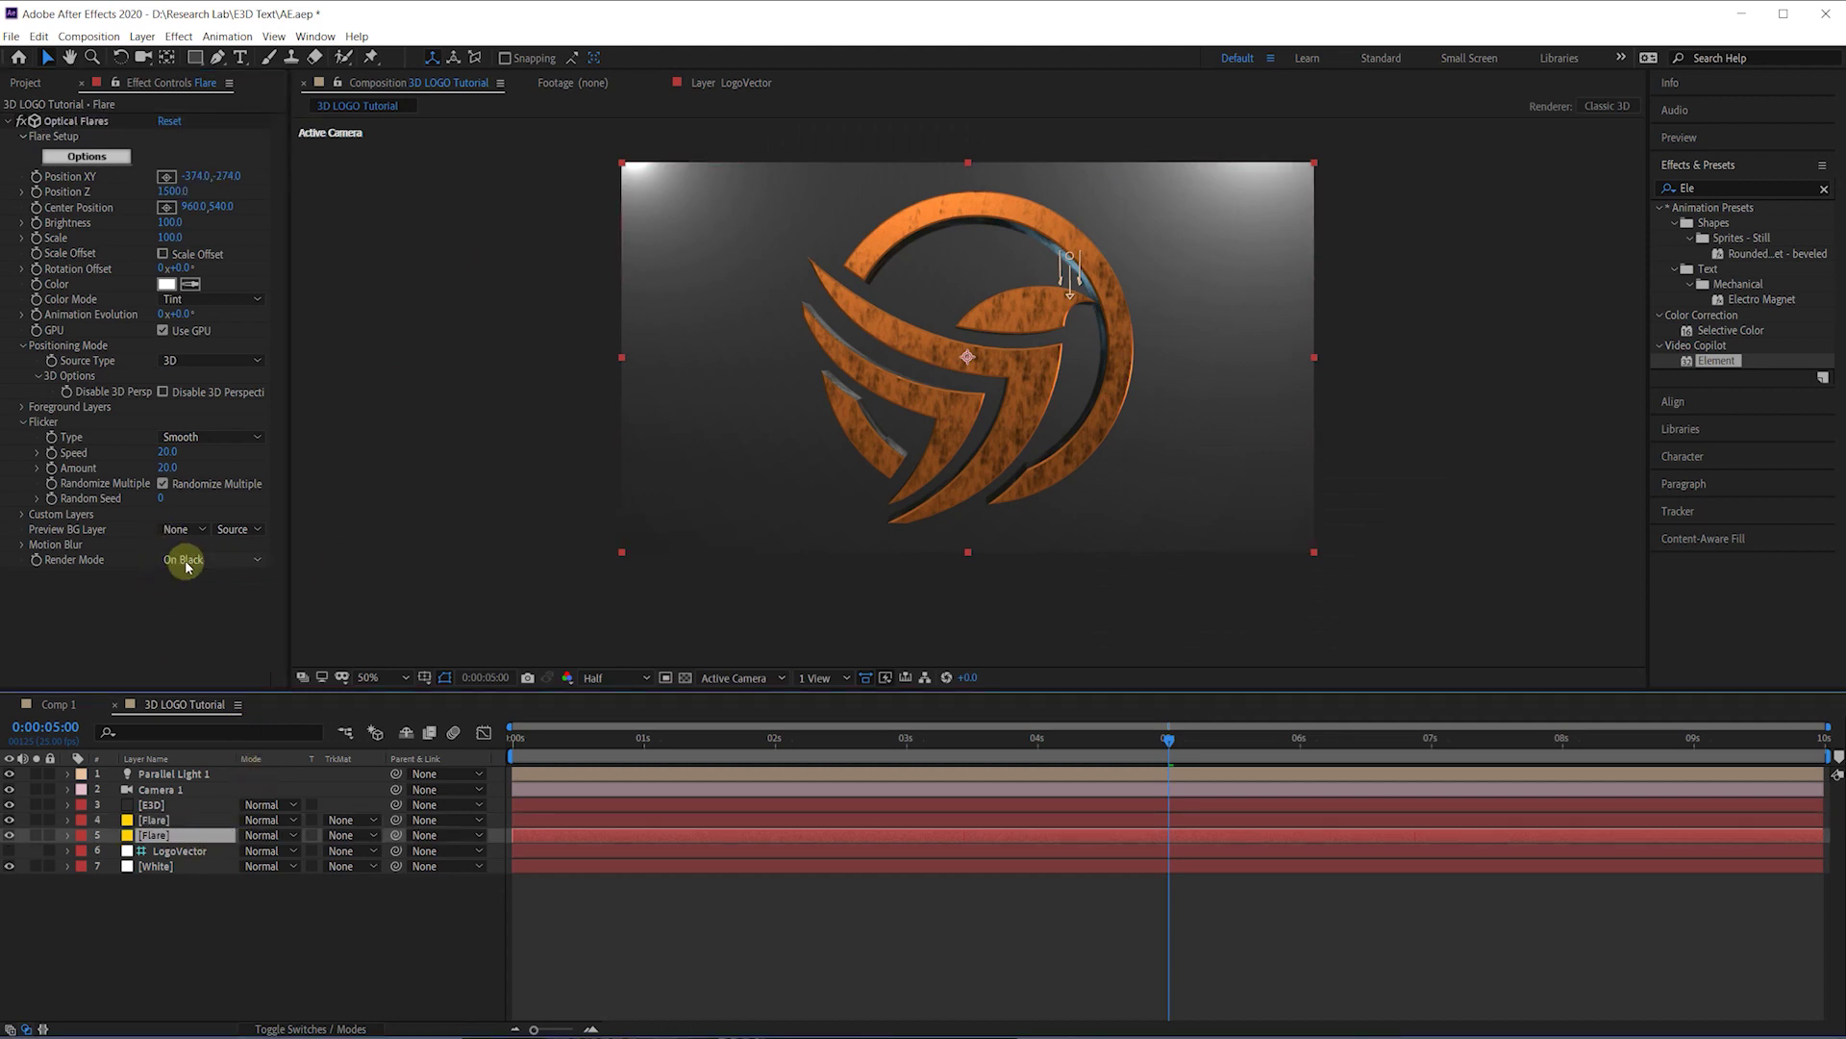
left_click(237, 598)
Step: Set the blending mode of both Flare layers to Add
left_click(198, 820)
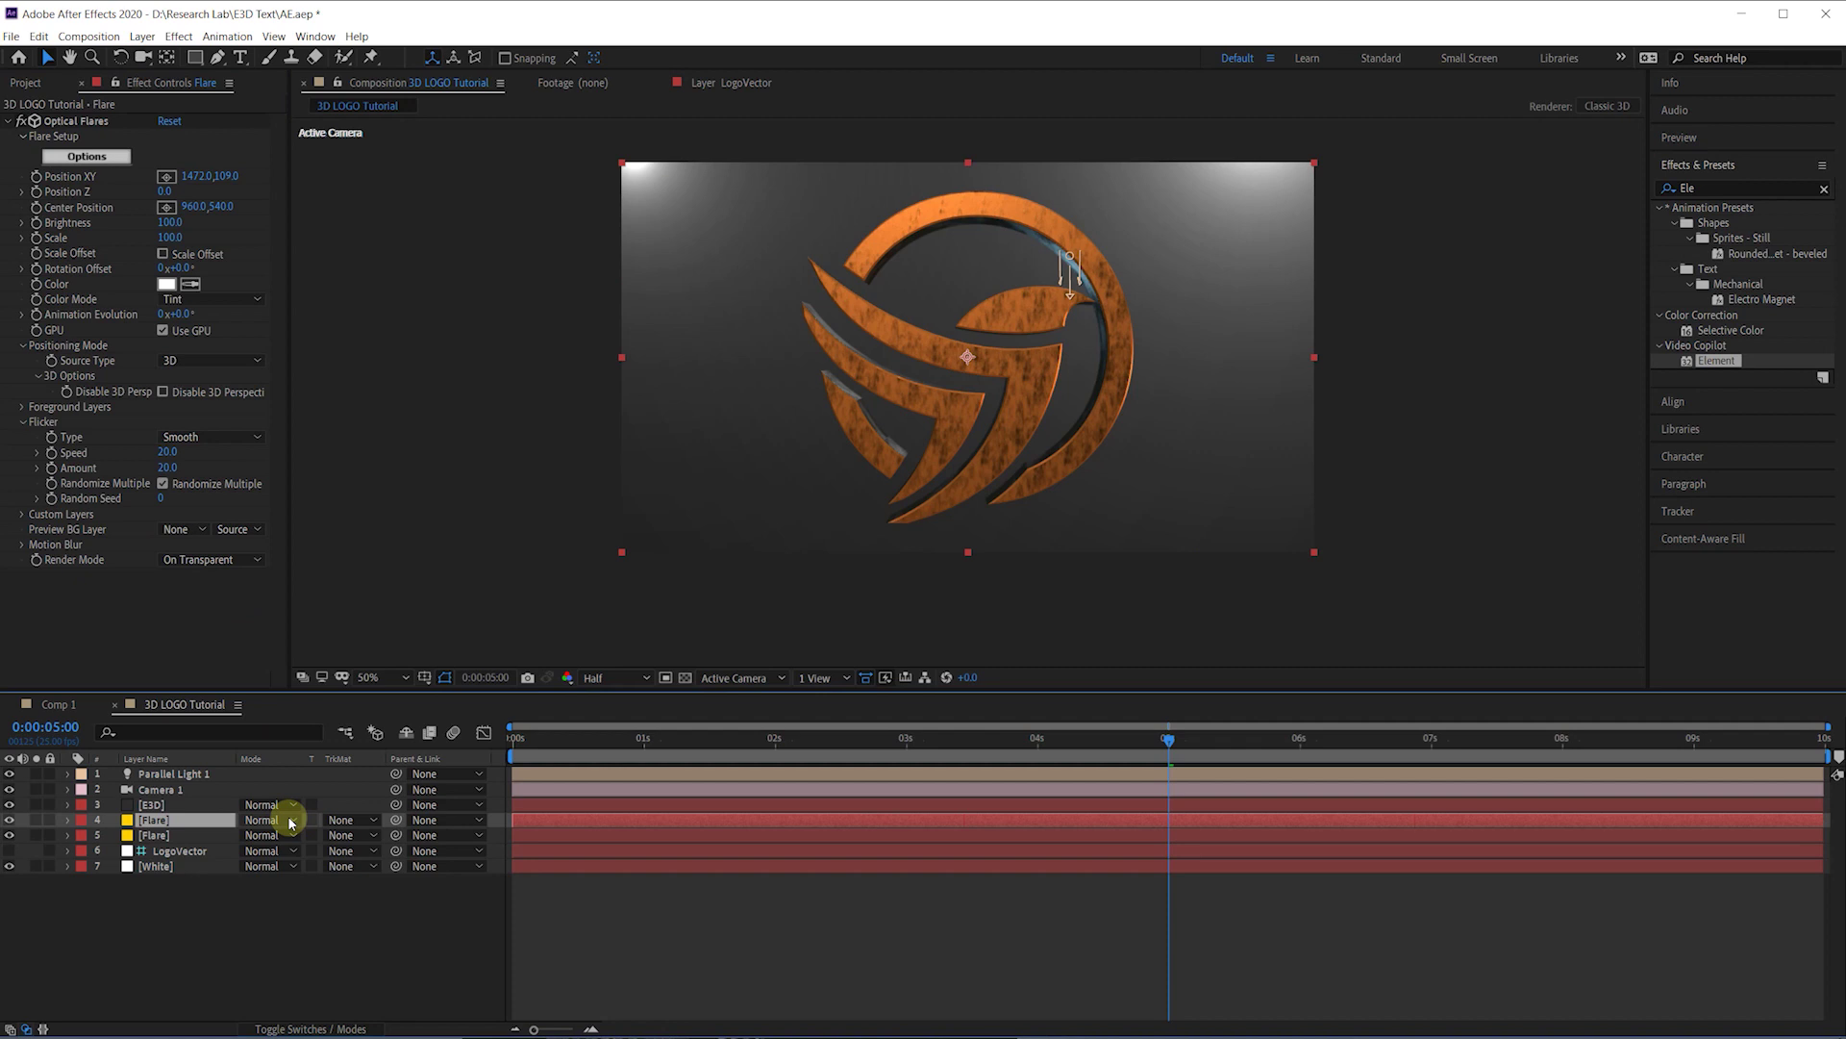
left_click(220, 835, "shift")
left_click(267, 819)
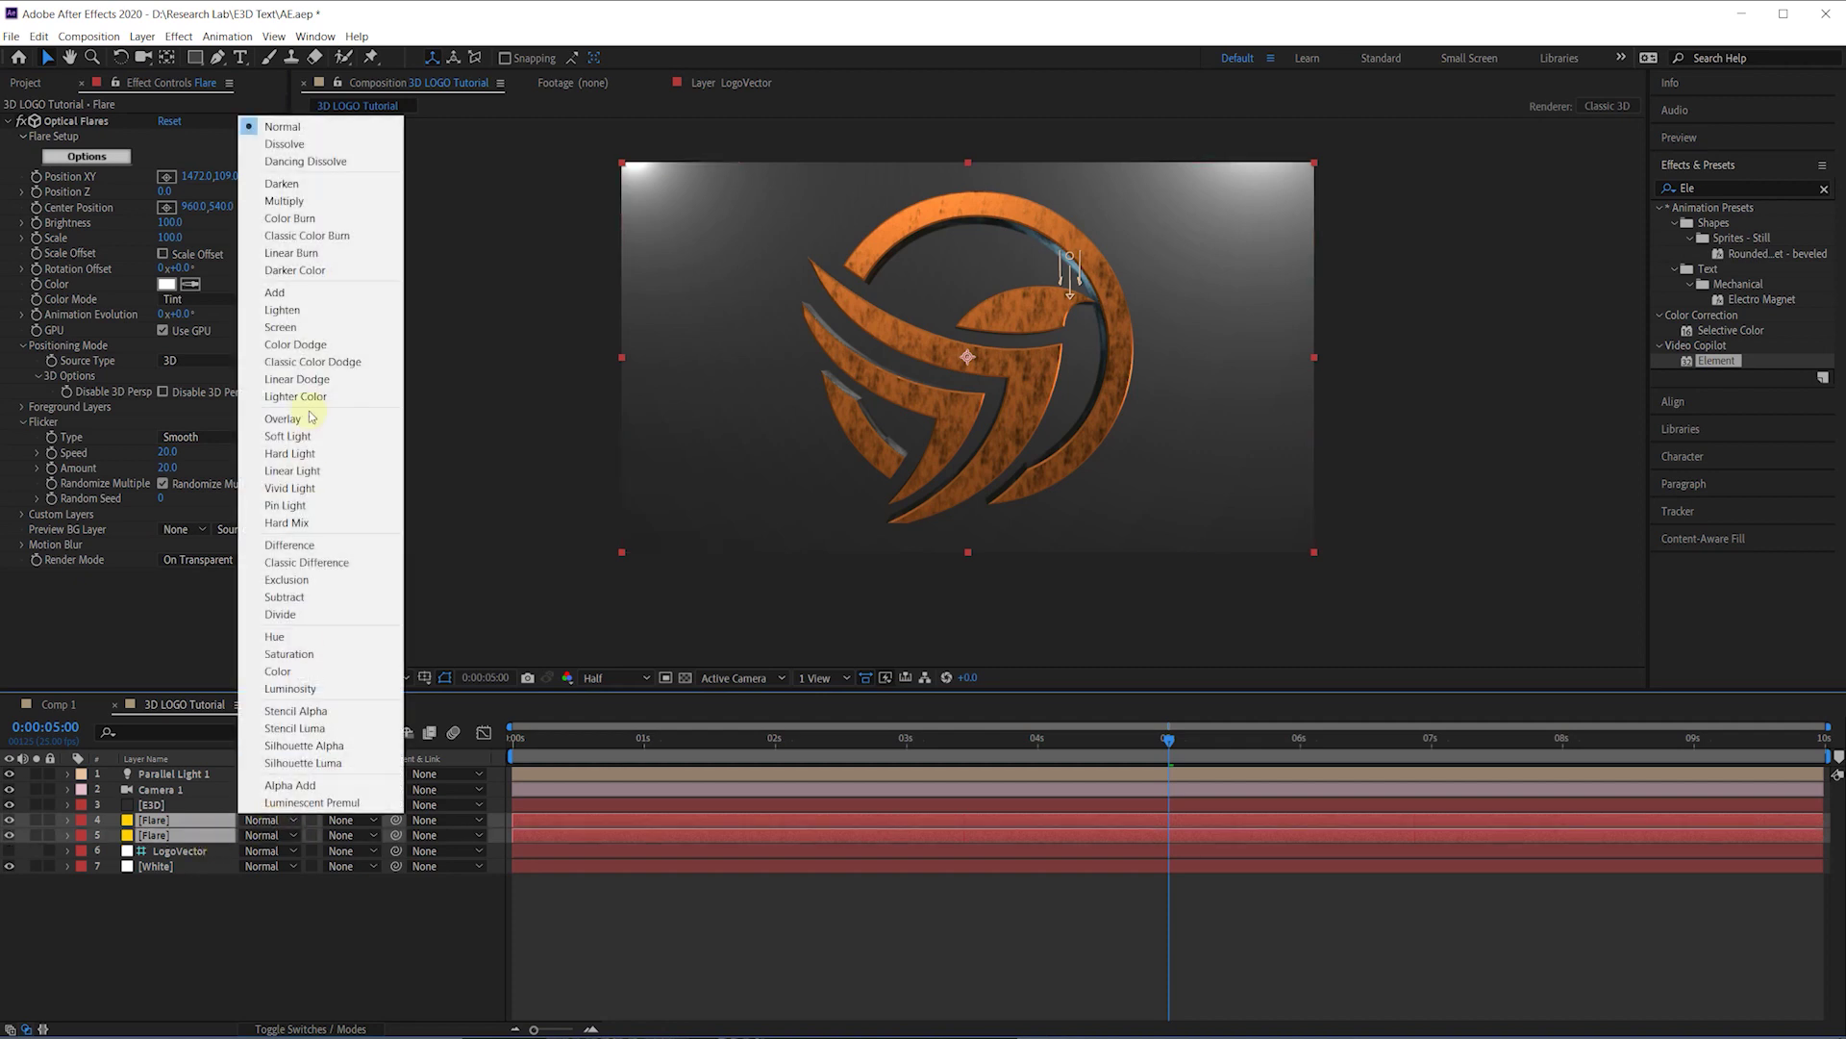
left_click(274, 292)
Step: Identify the two flares by toggling visibility, and clear all lens objects from the upper Flare layer's Optical Flares options
left_click(166, 835)
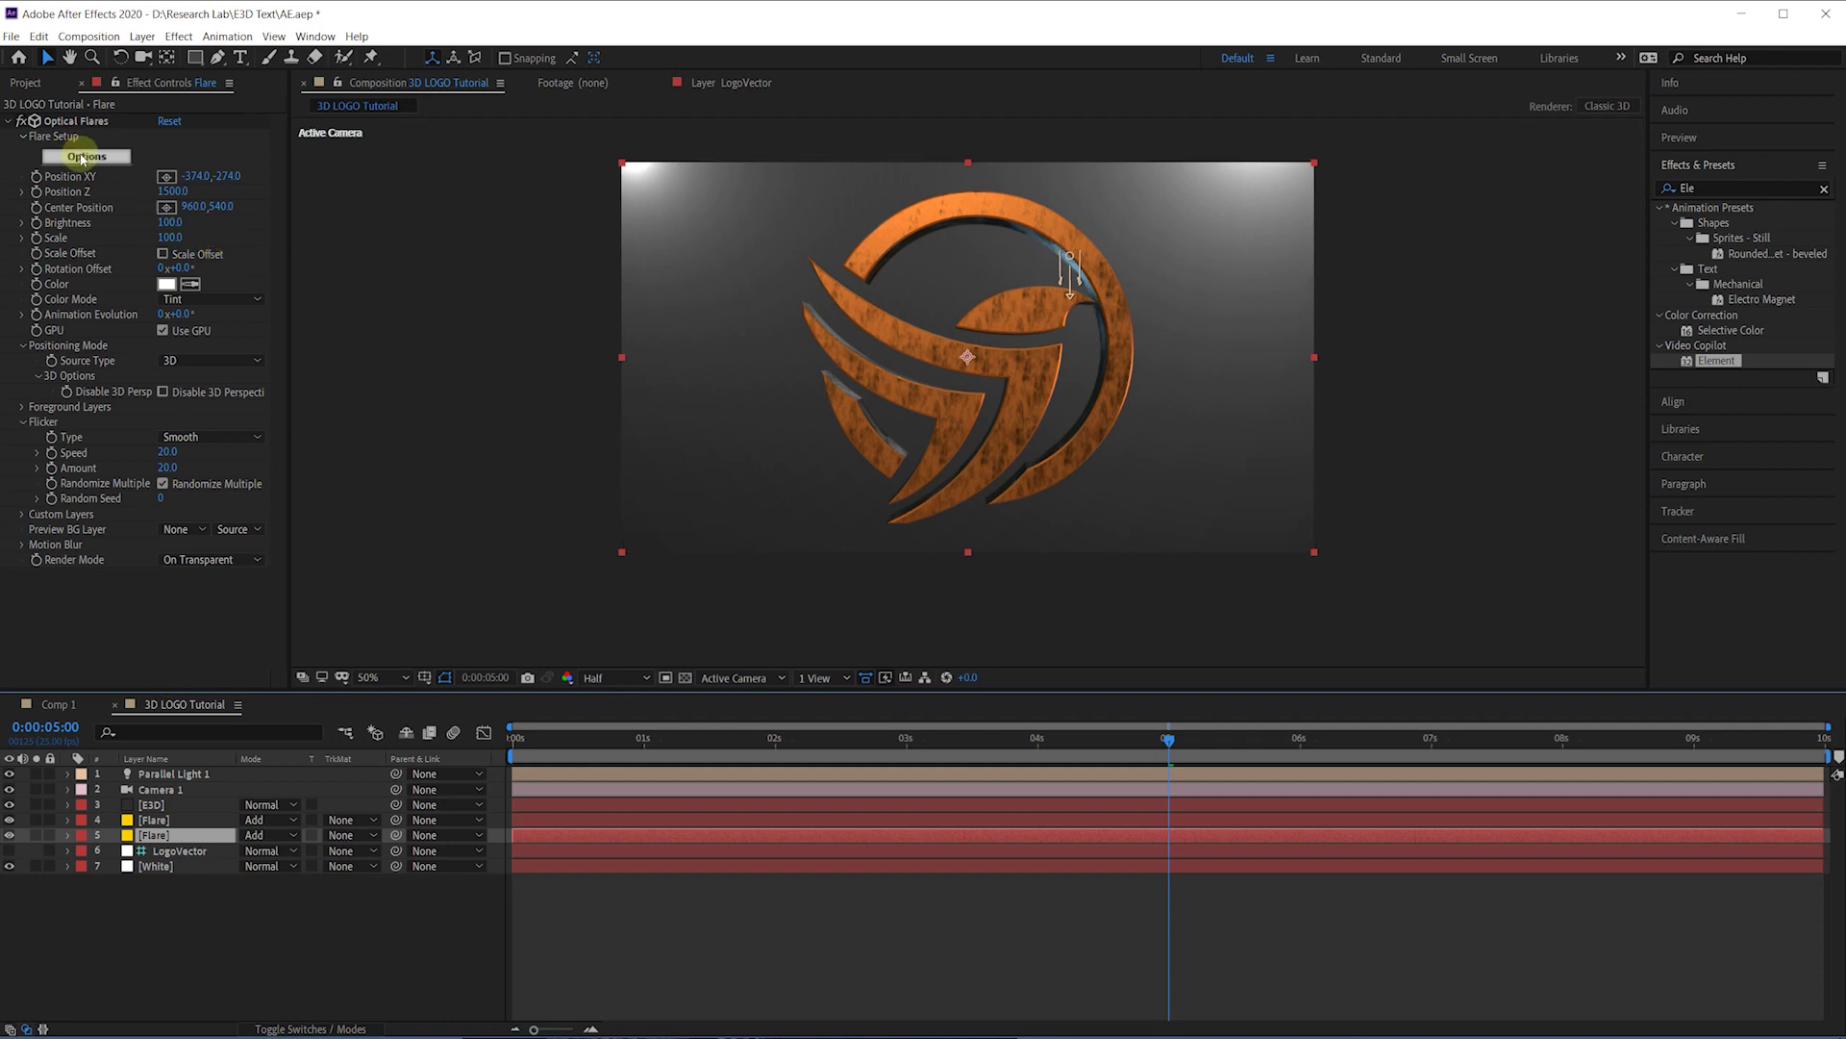
left_click(83, 835)
left_click(9, 836)
left_click(10, 836)
left_click(154, 819)
left_click(88, 157)
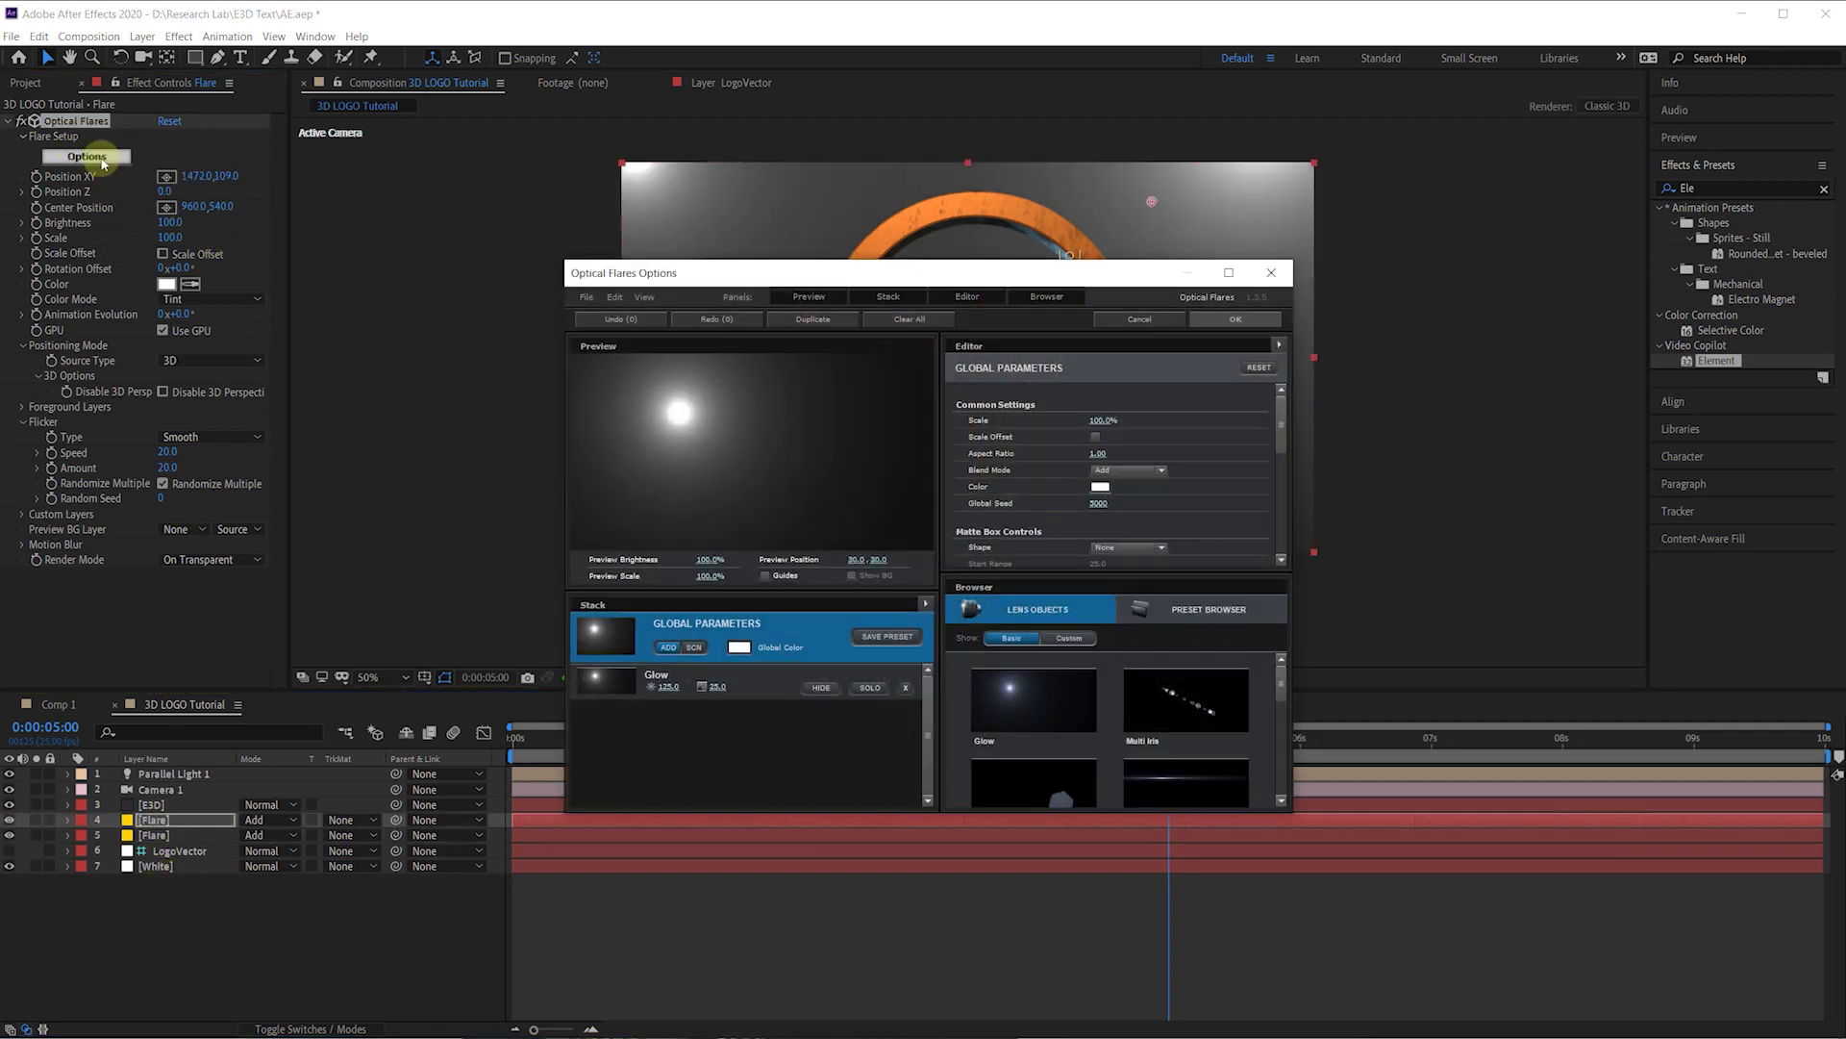
left_click(925, 603)
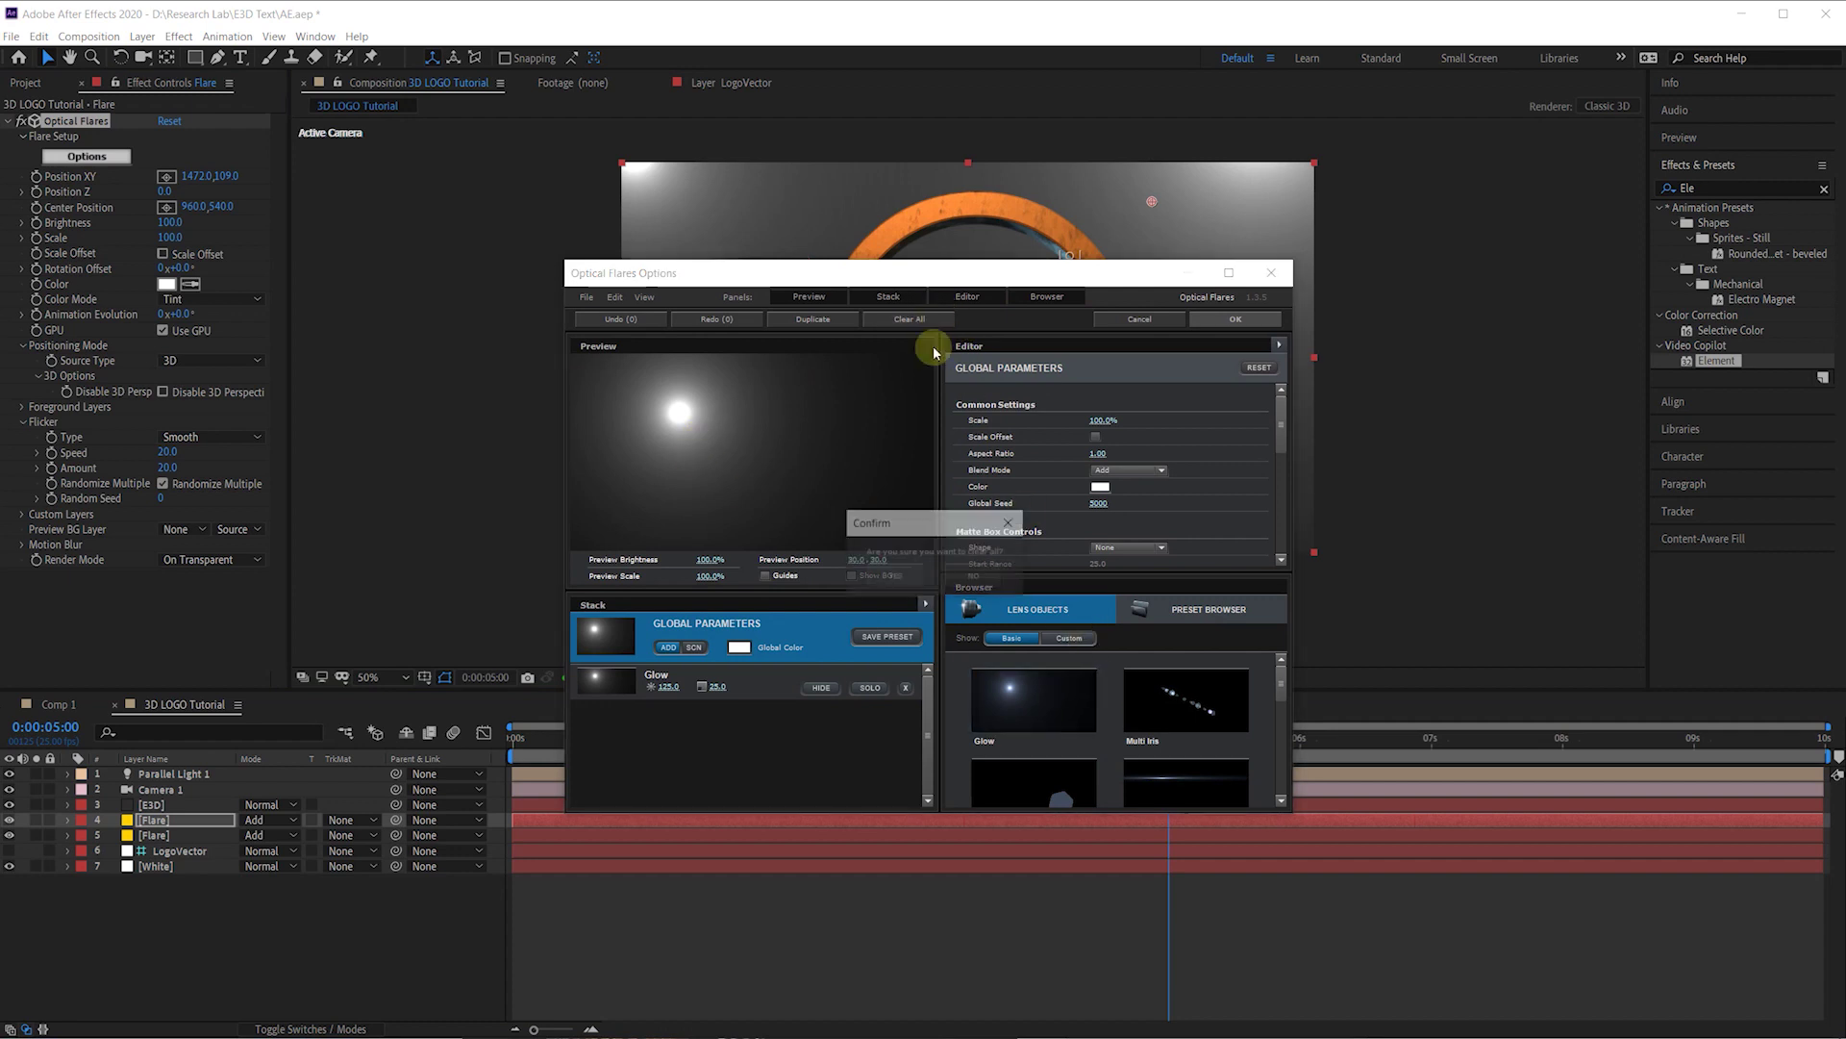
left_click(886, 565)
Step: Load the Mind_Control preset from Conspiracy Presets into the flare and enlarge the Optical Flares Options window
left_click(1192, 612)
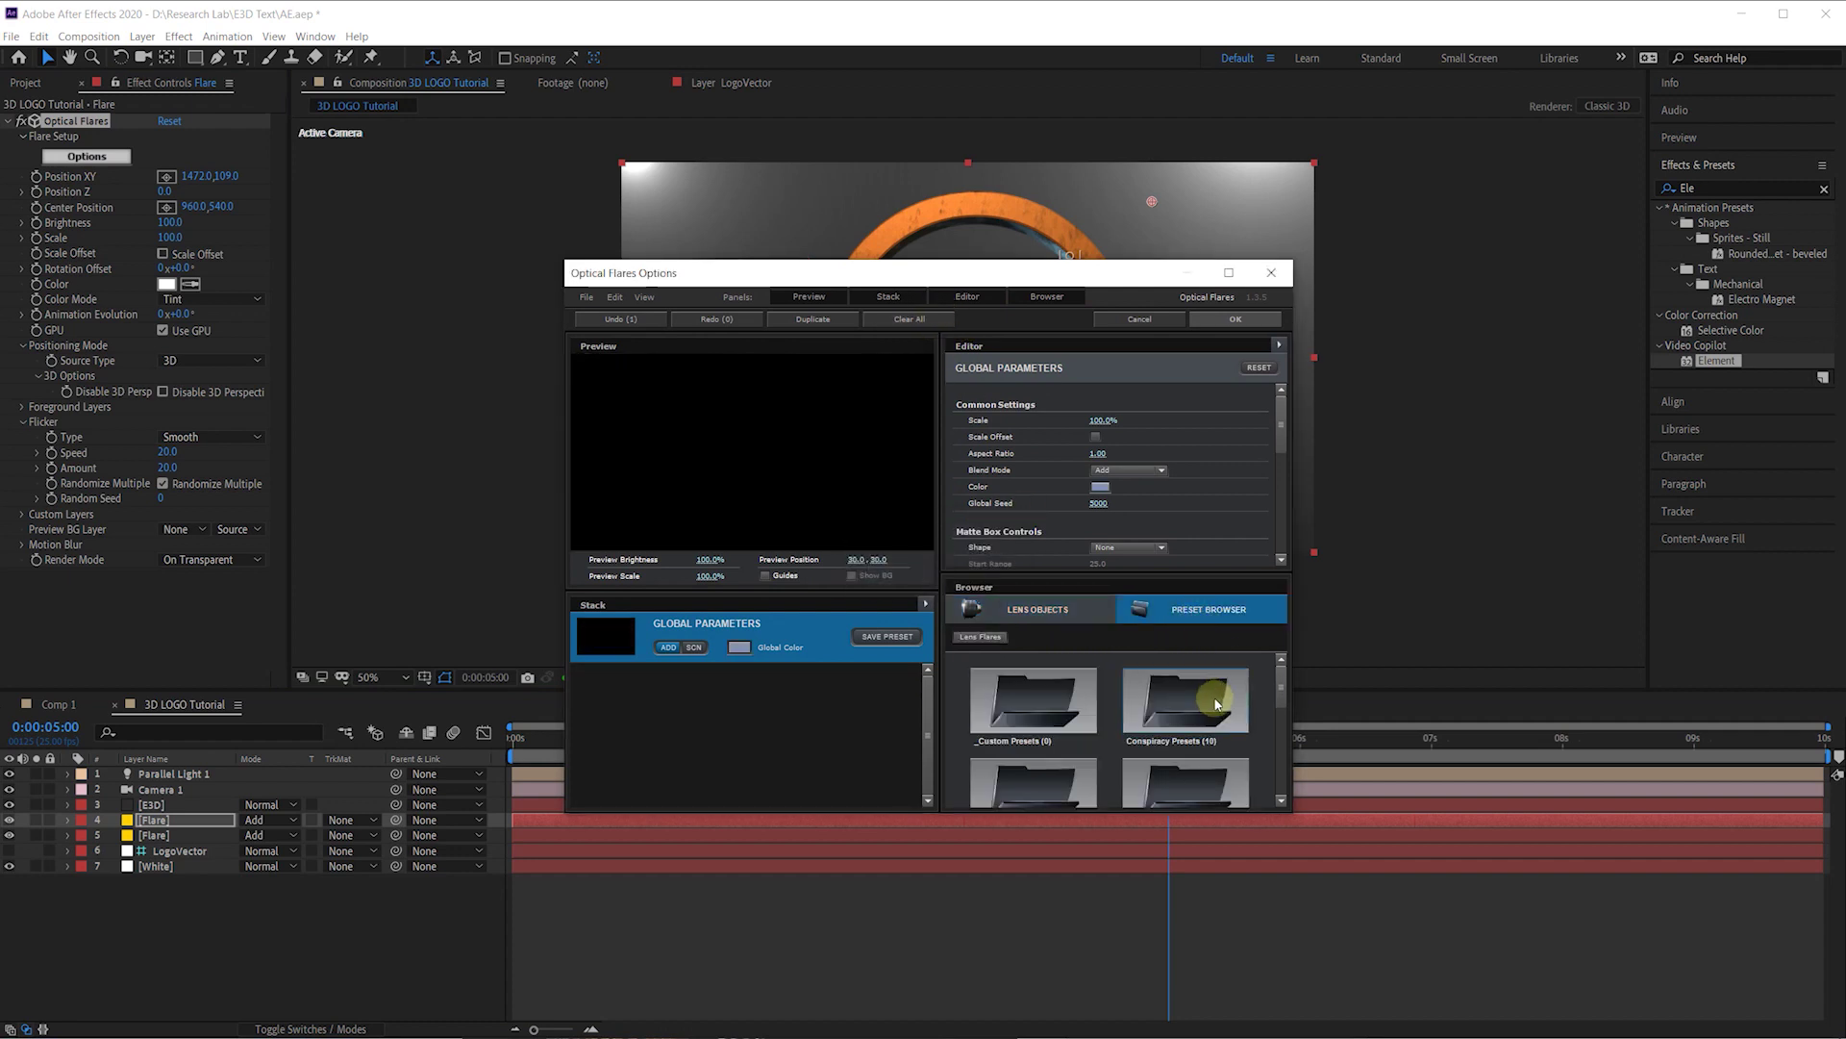
scroll(1215, 702, "up", 2)
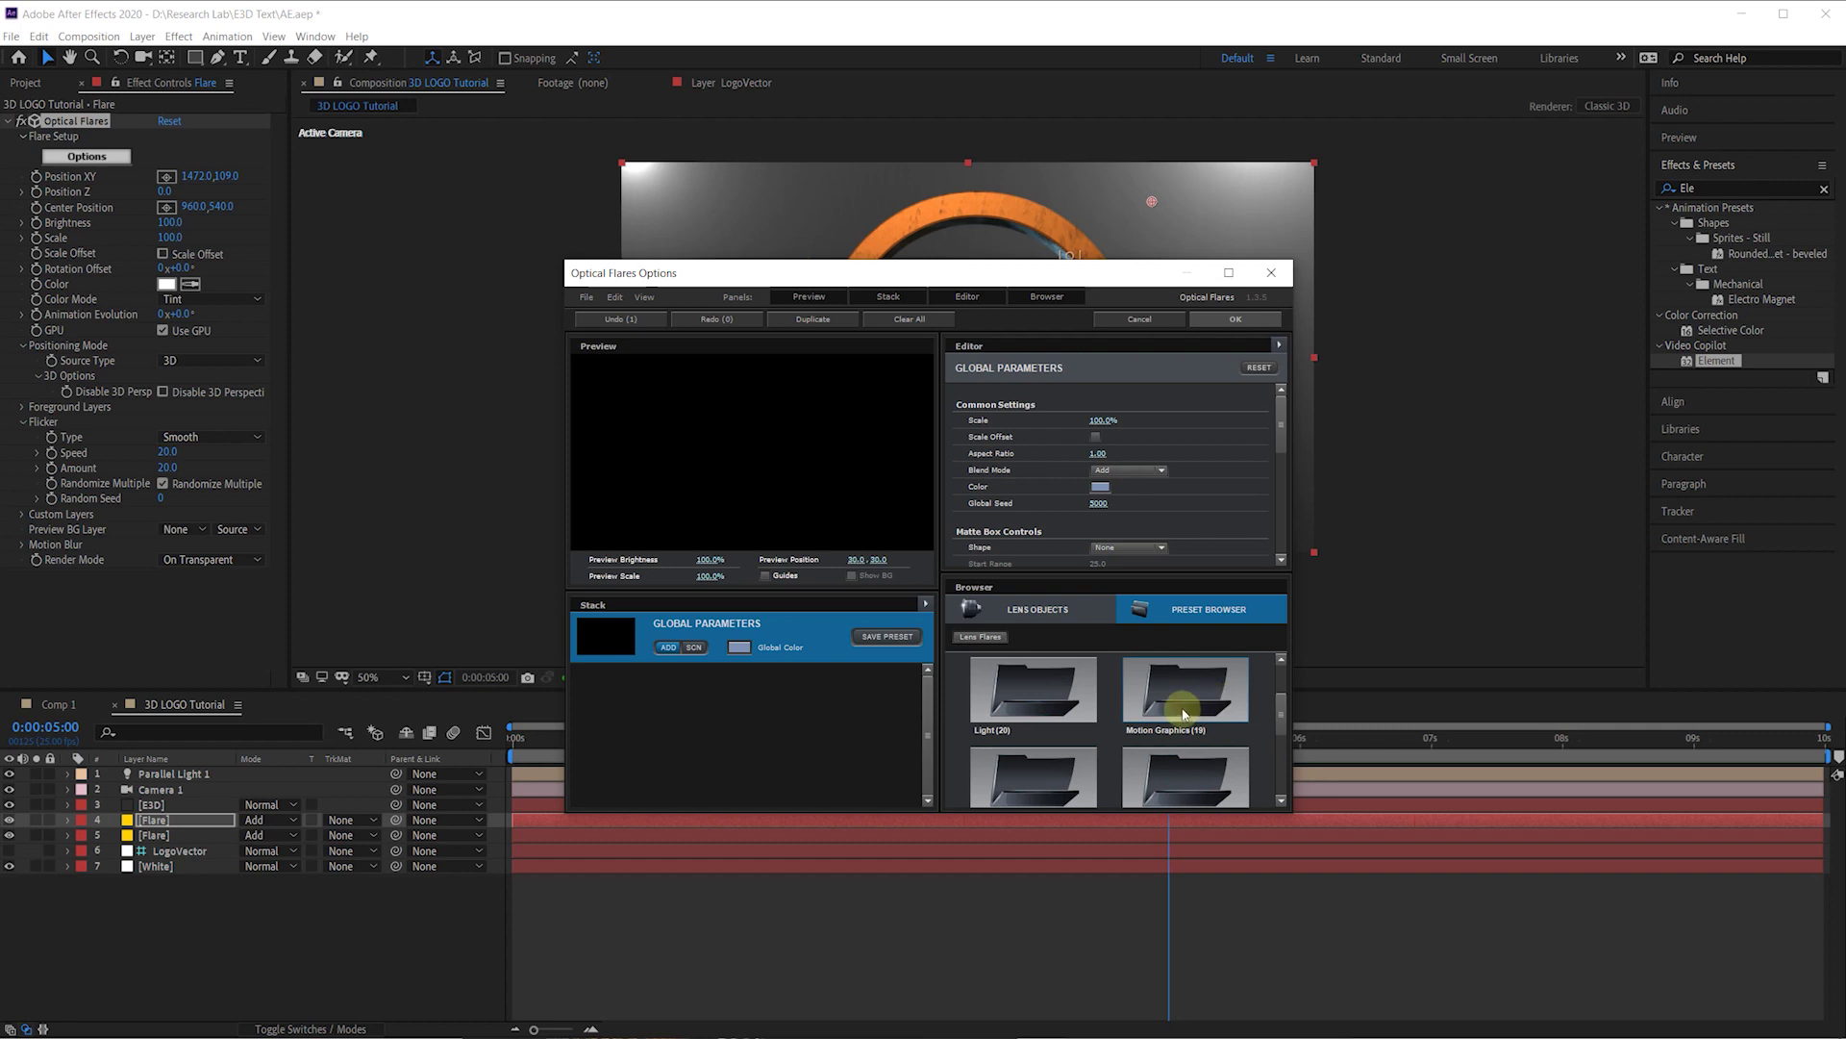
scroll(1187, 706, "up", 2)
double_click(1183, 716)
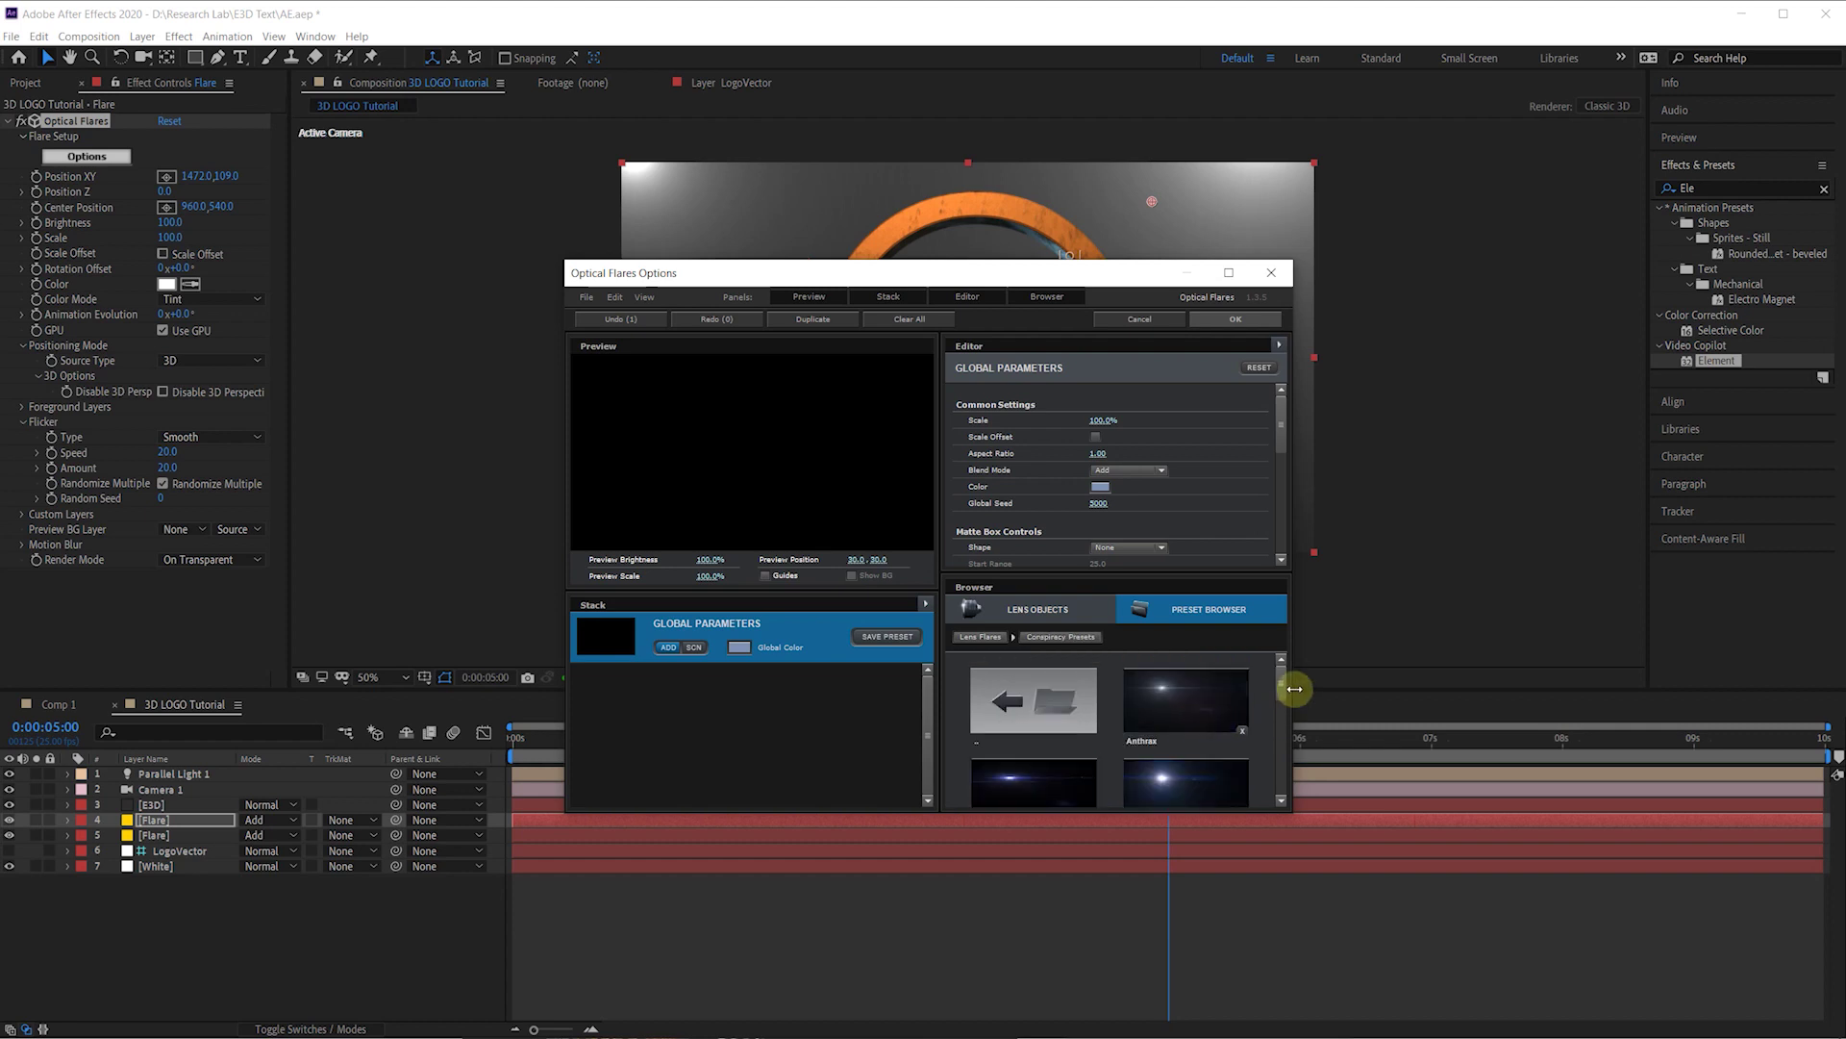
left_click_drag(1282, 683, 1283, 769)
left_click(999, 697)
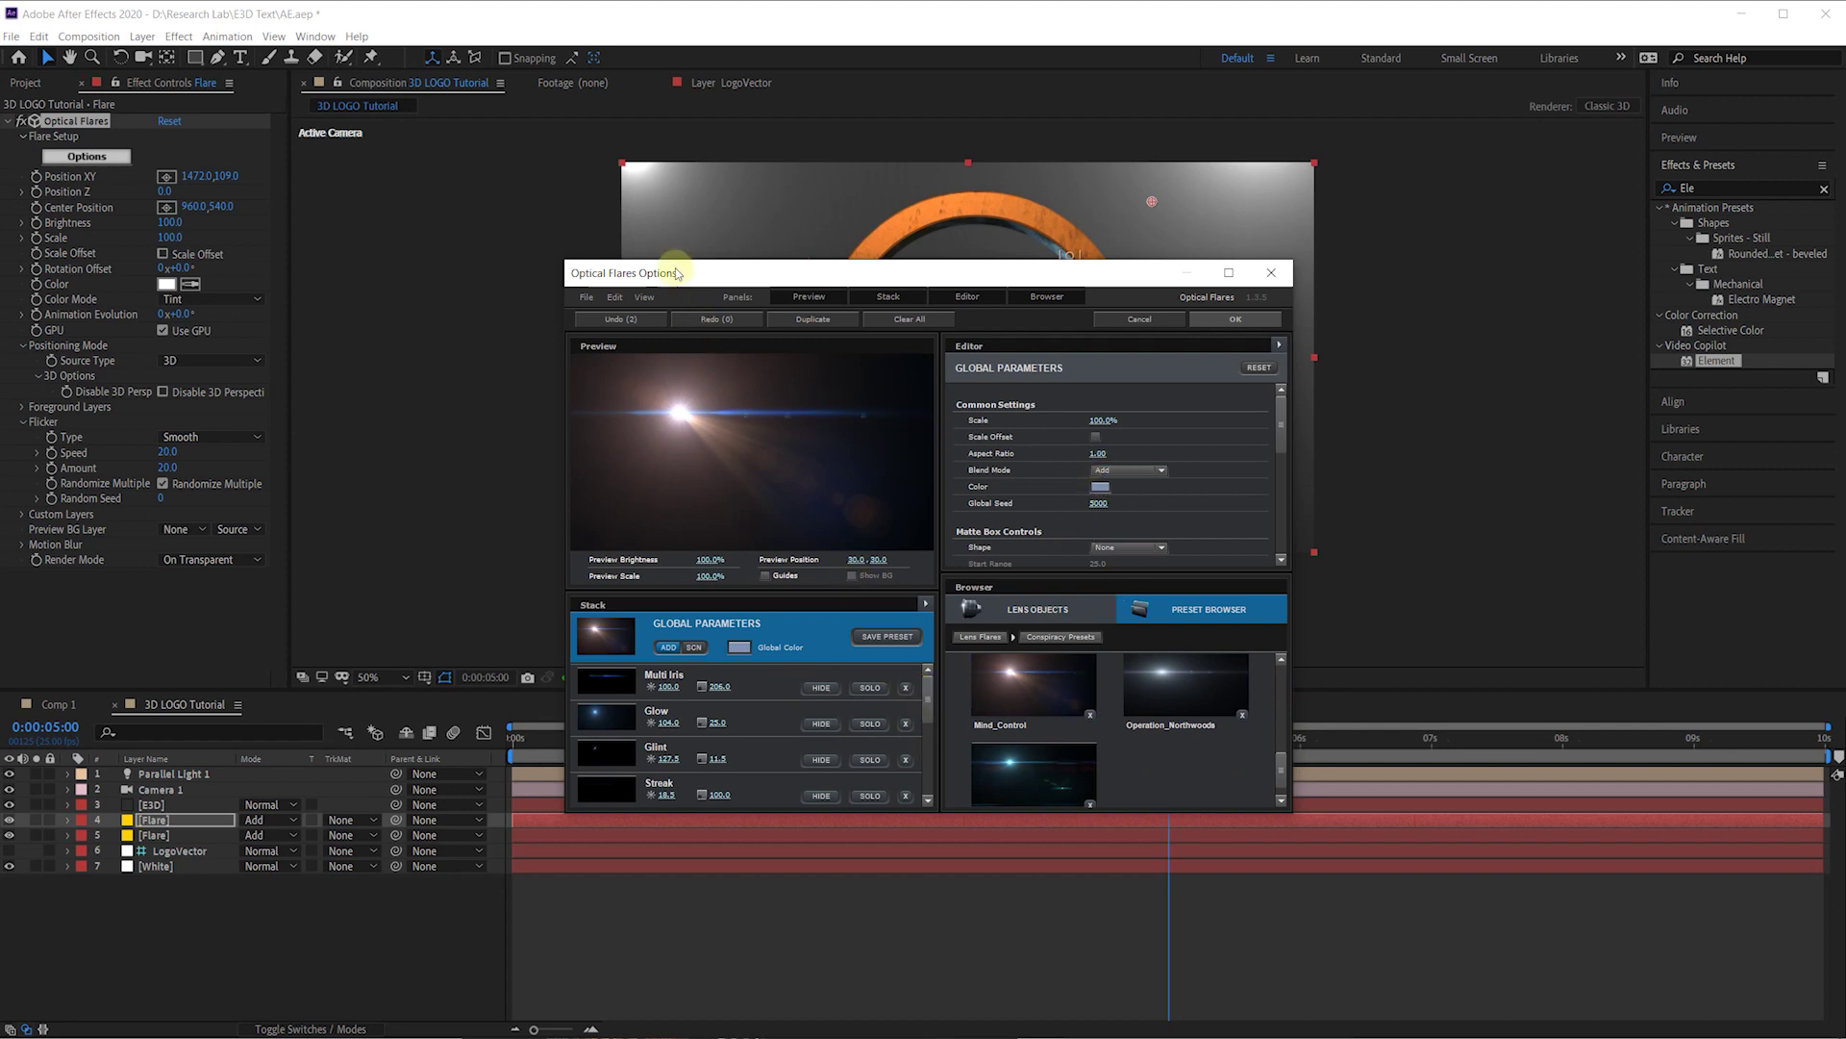
left_click_drag(677, 274, 305, 96)
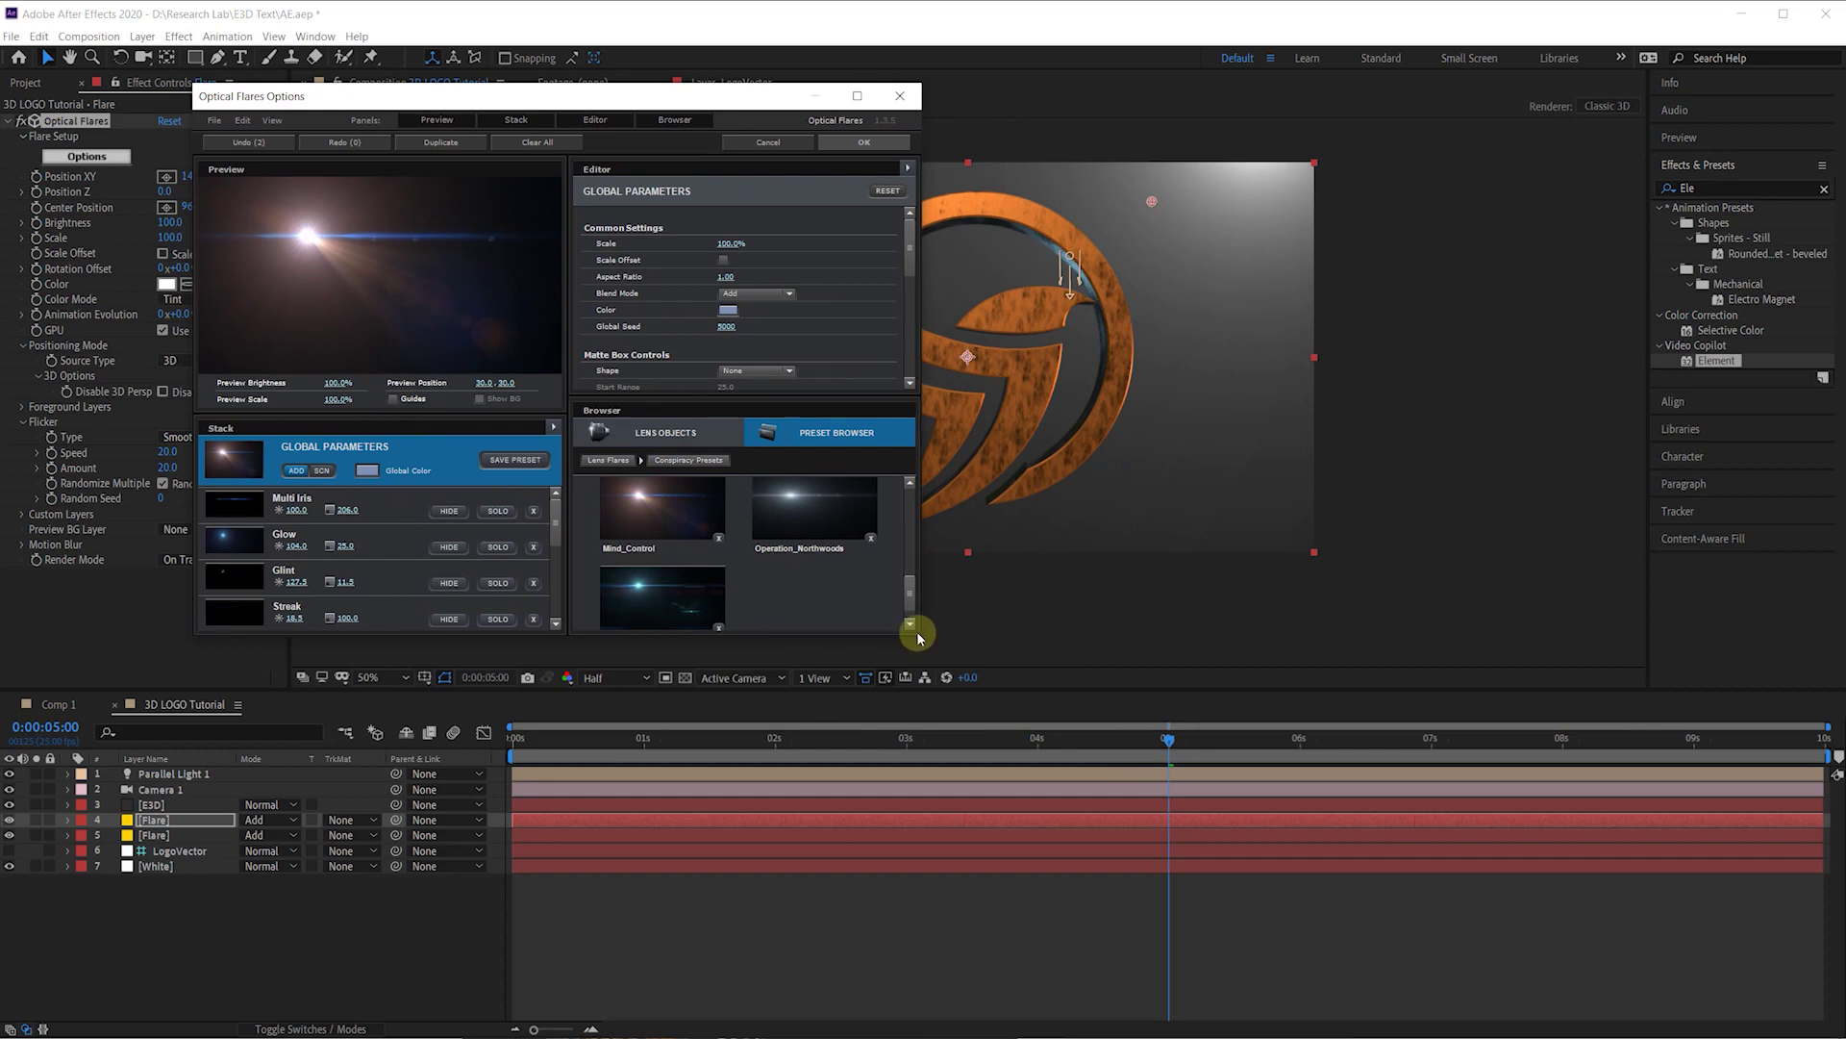
left_click_drag(923, 637, 1427, 961)
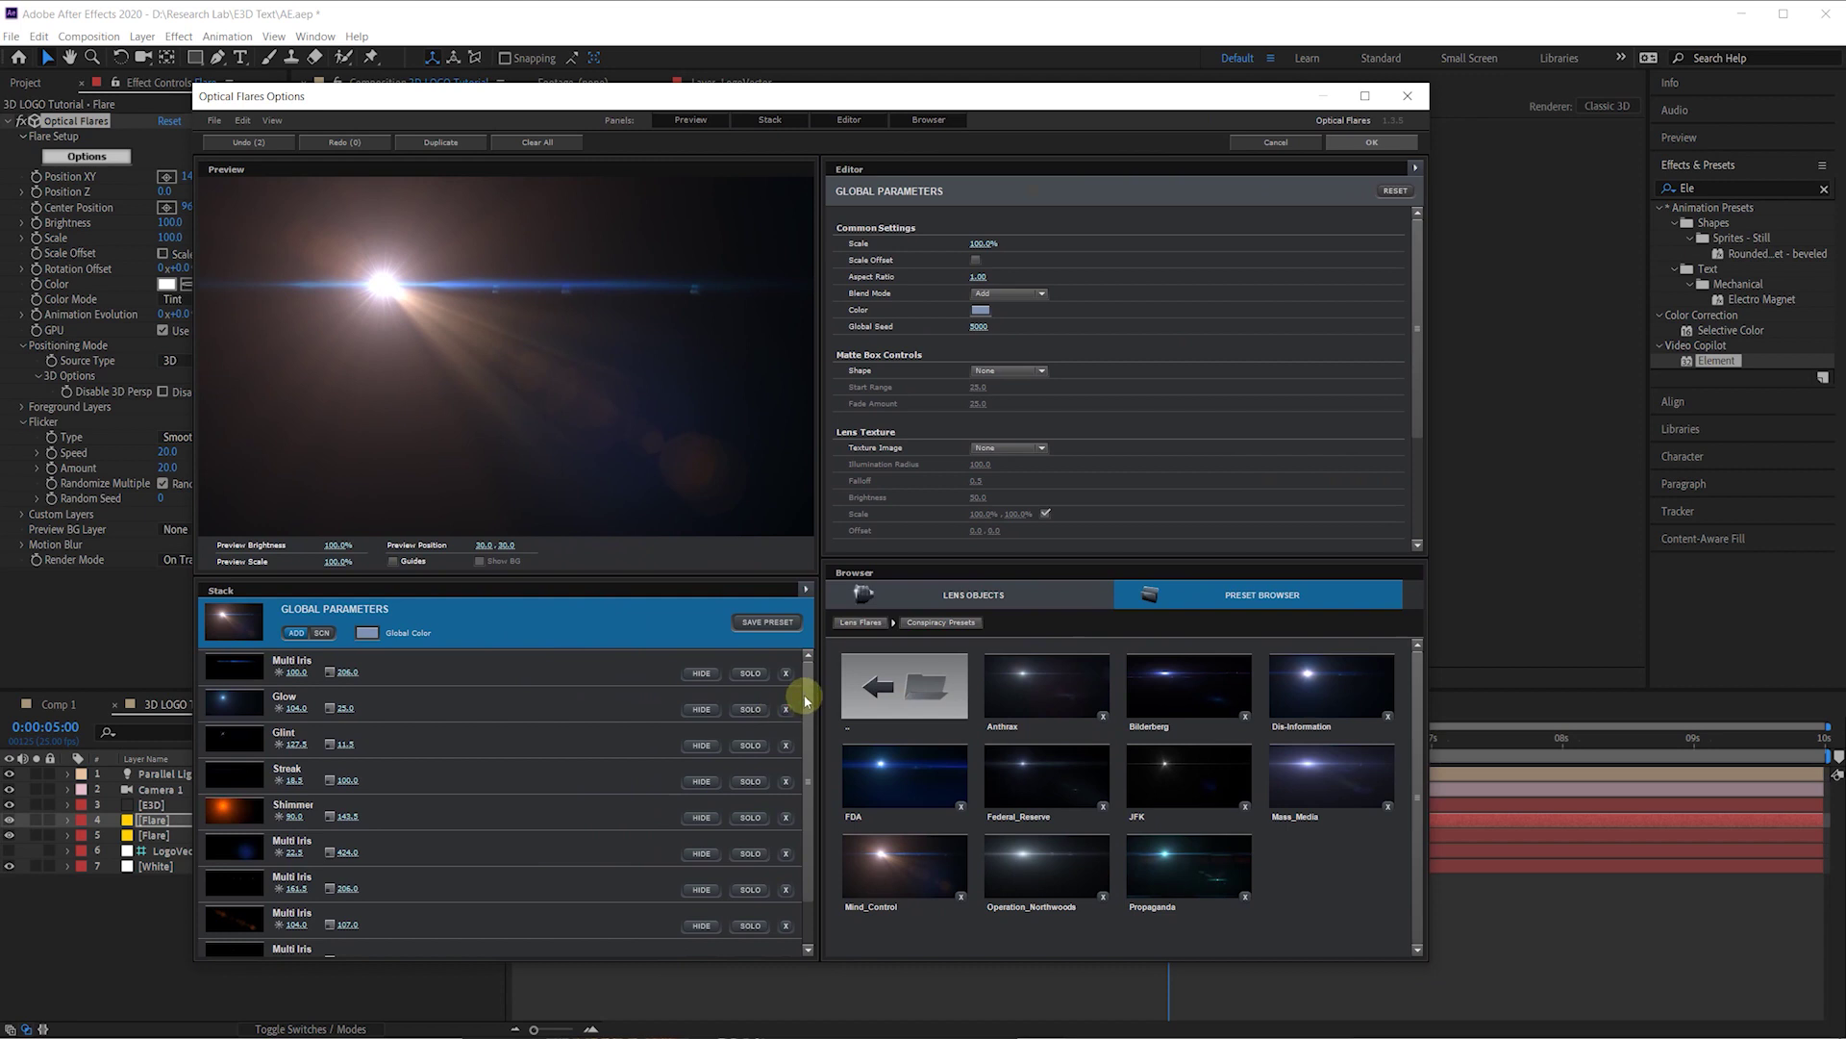
Step: Hide the topmost Multi Iris and the 424-scale Multi Iris in the Mind_Control flare's lens stack, and apply the options
scroll(806, 702, "down", 1)
scroll(808, 709, "up", 1)
left_click(701, 673)
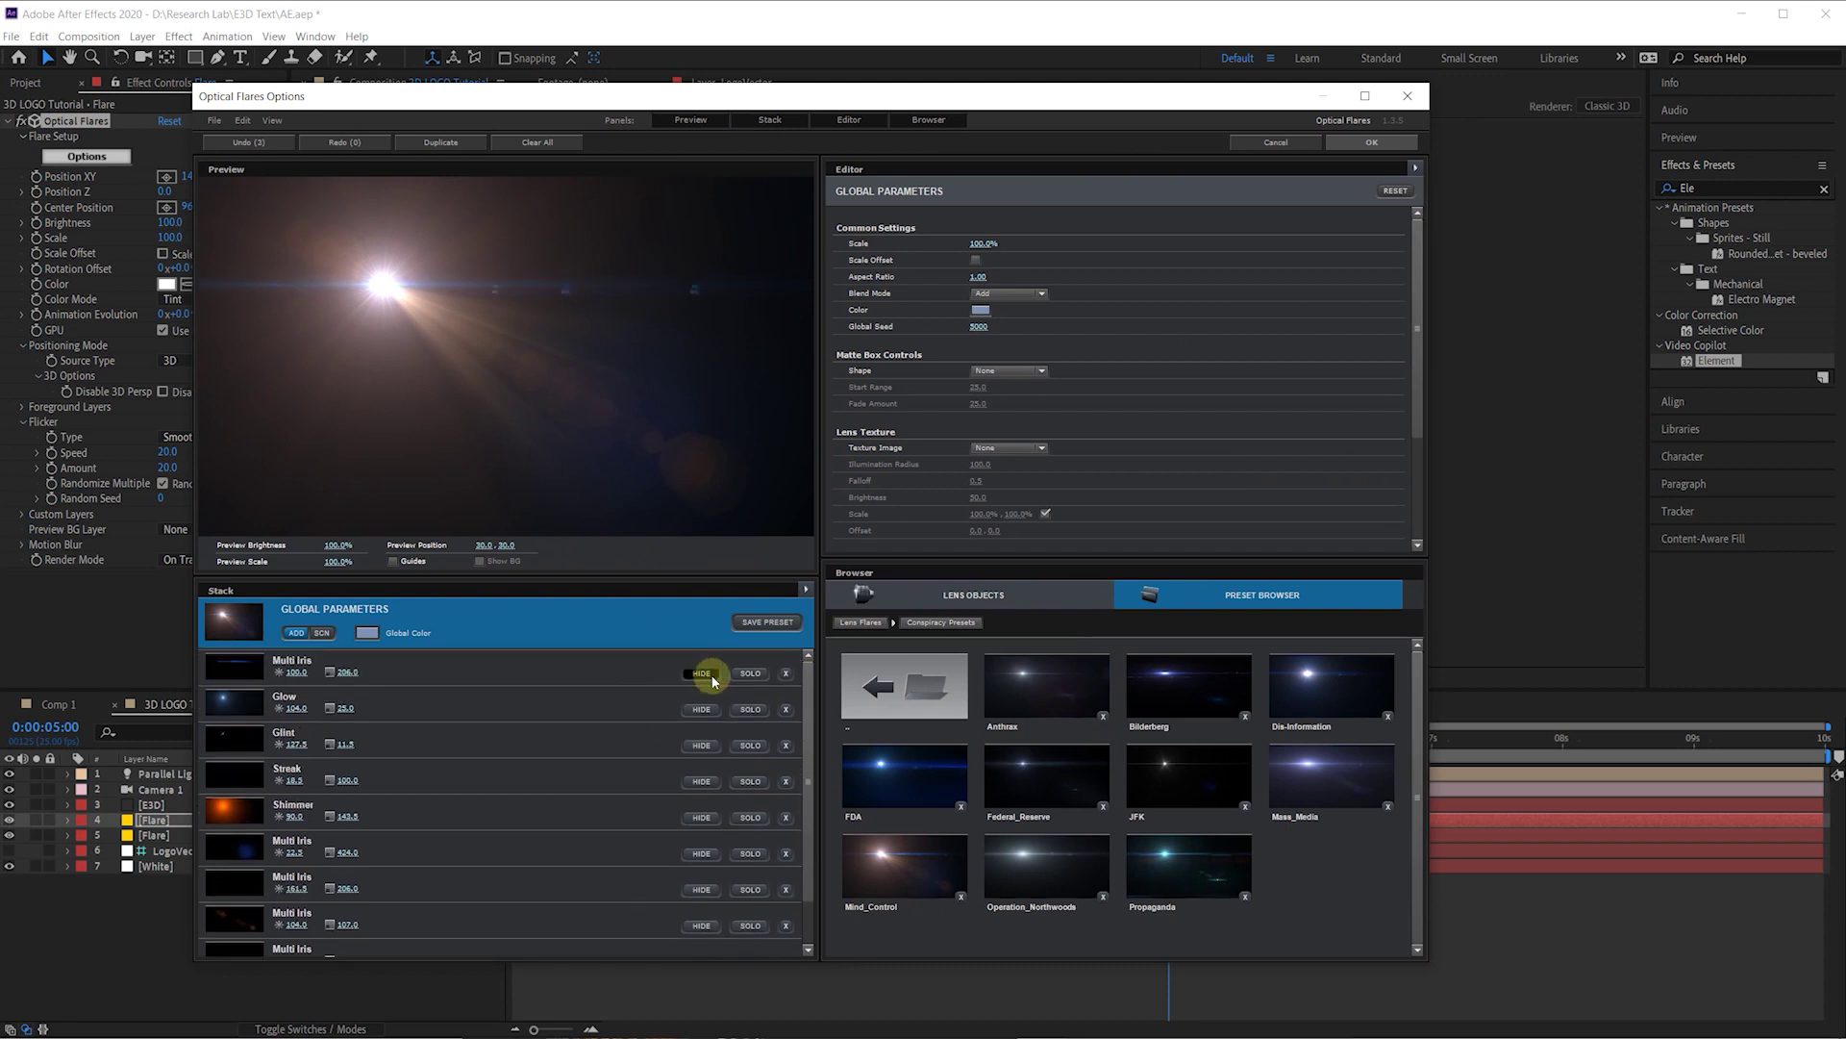
scroll(676, 840, "down", 1)
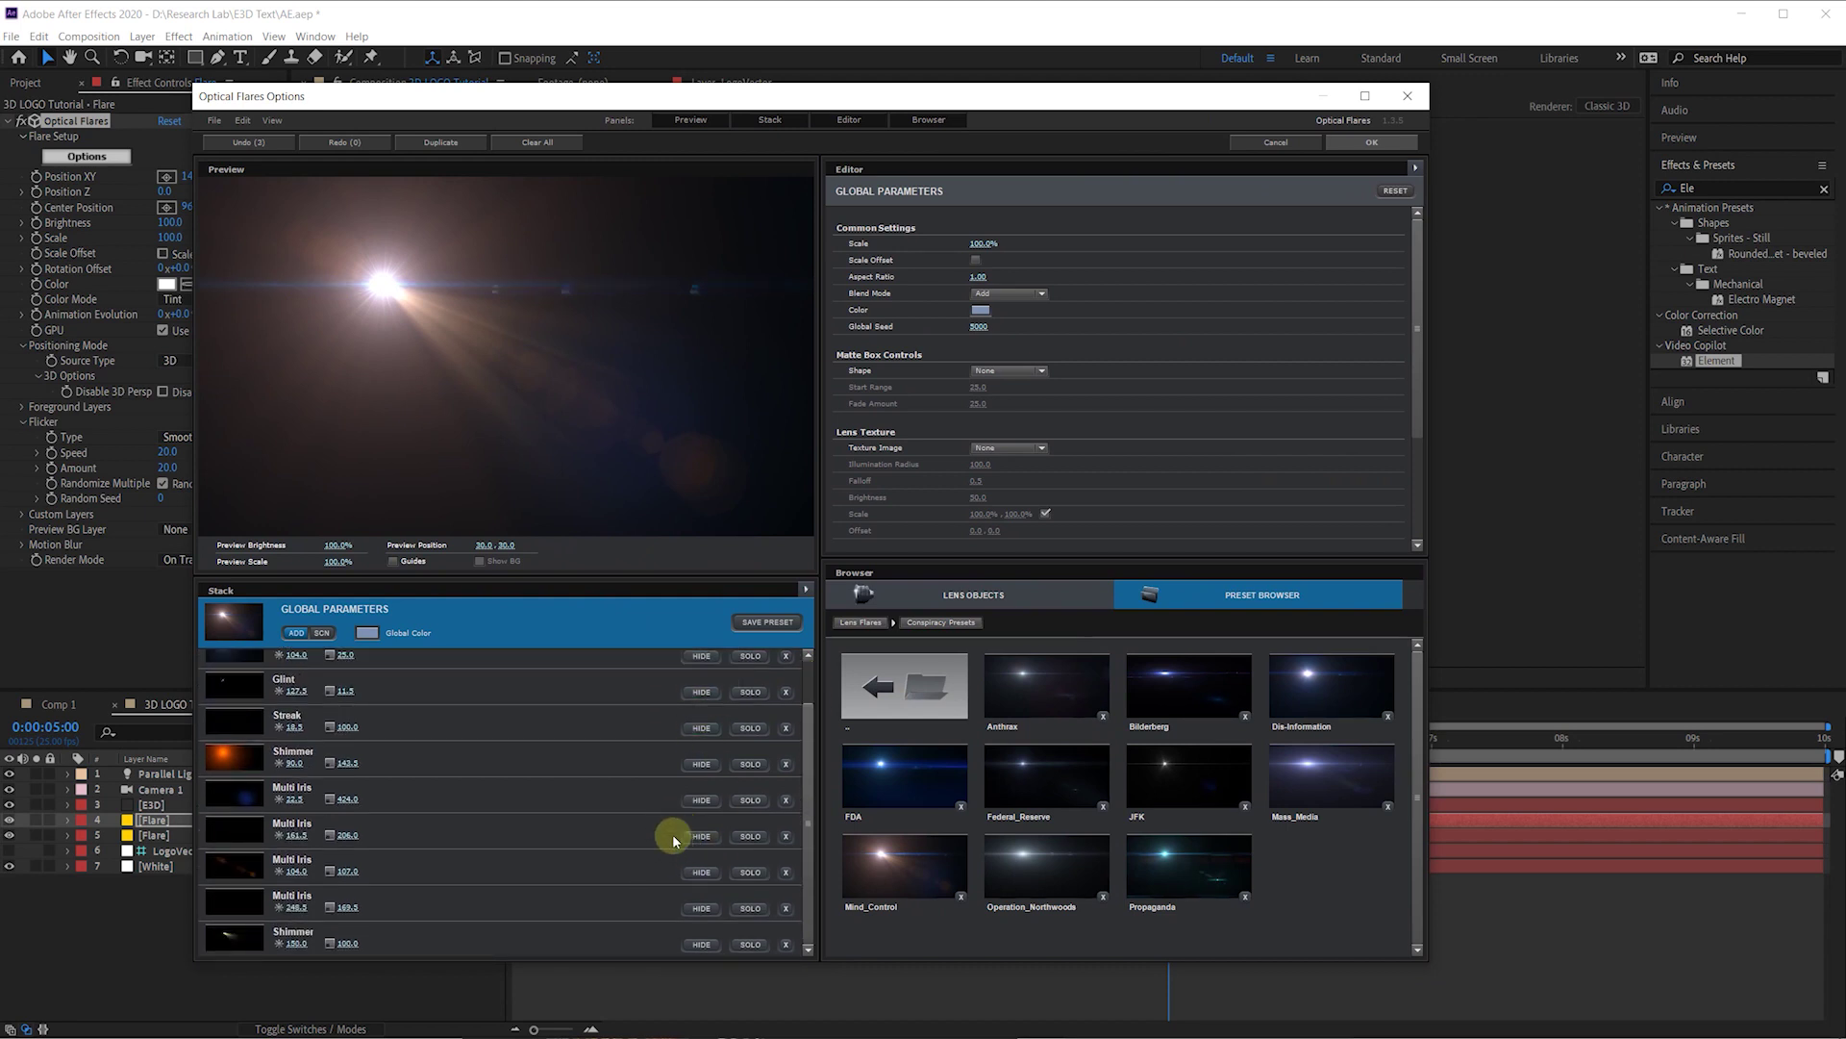
left_click(705, 798)
left_click(705, 799)
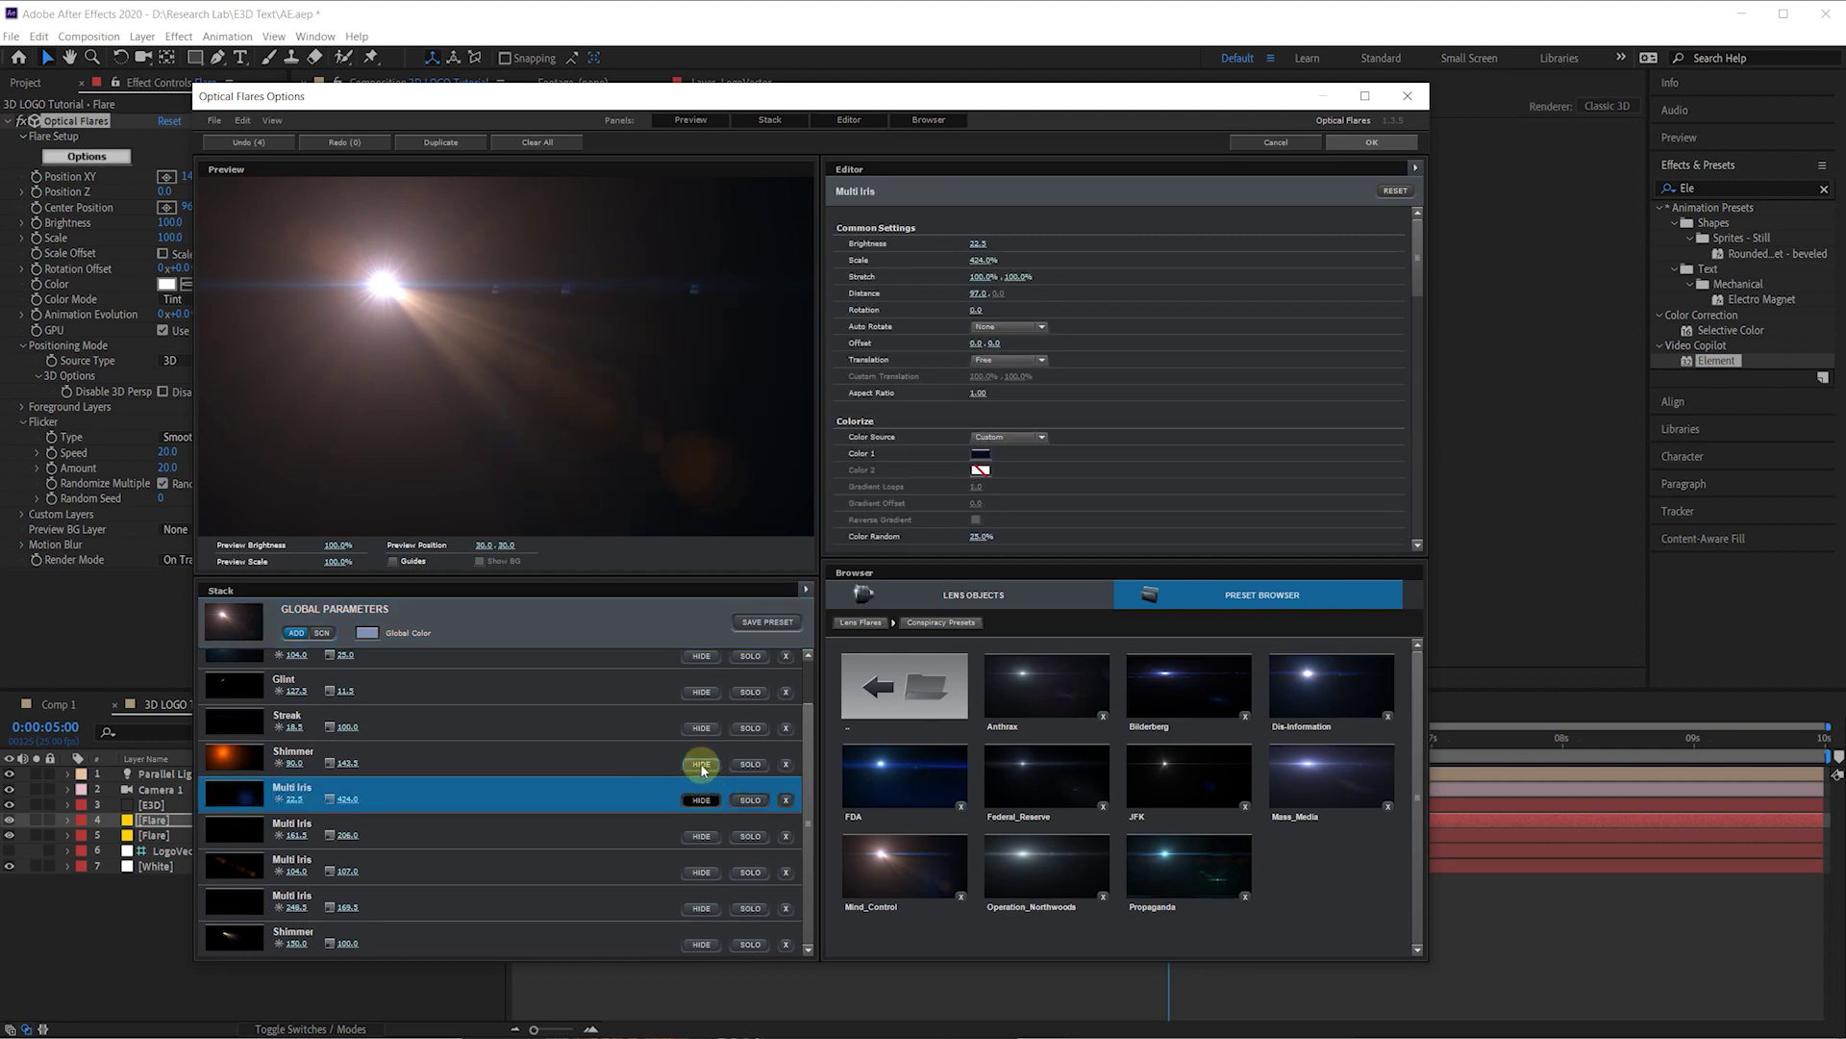
left_click(702, 766)
left_click(702, 766)
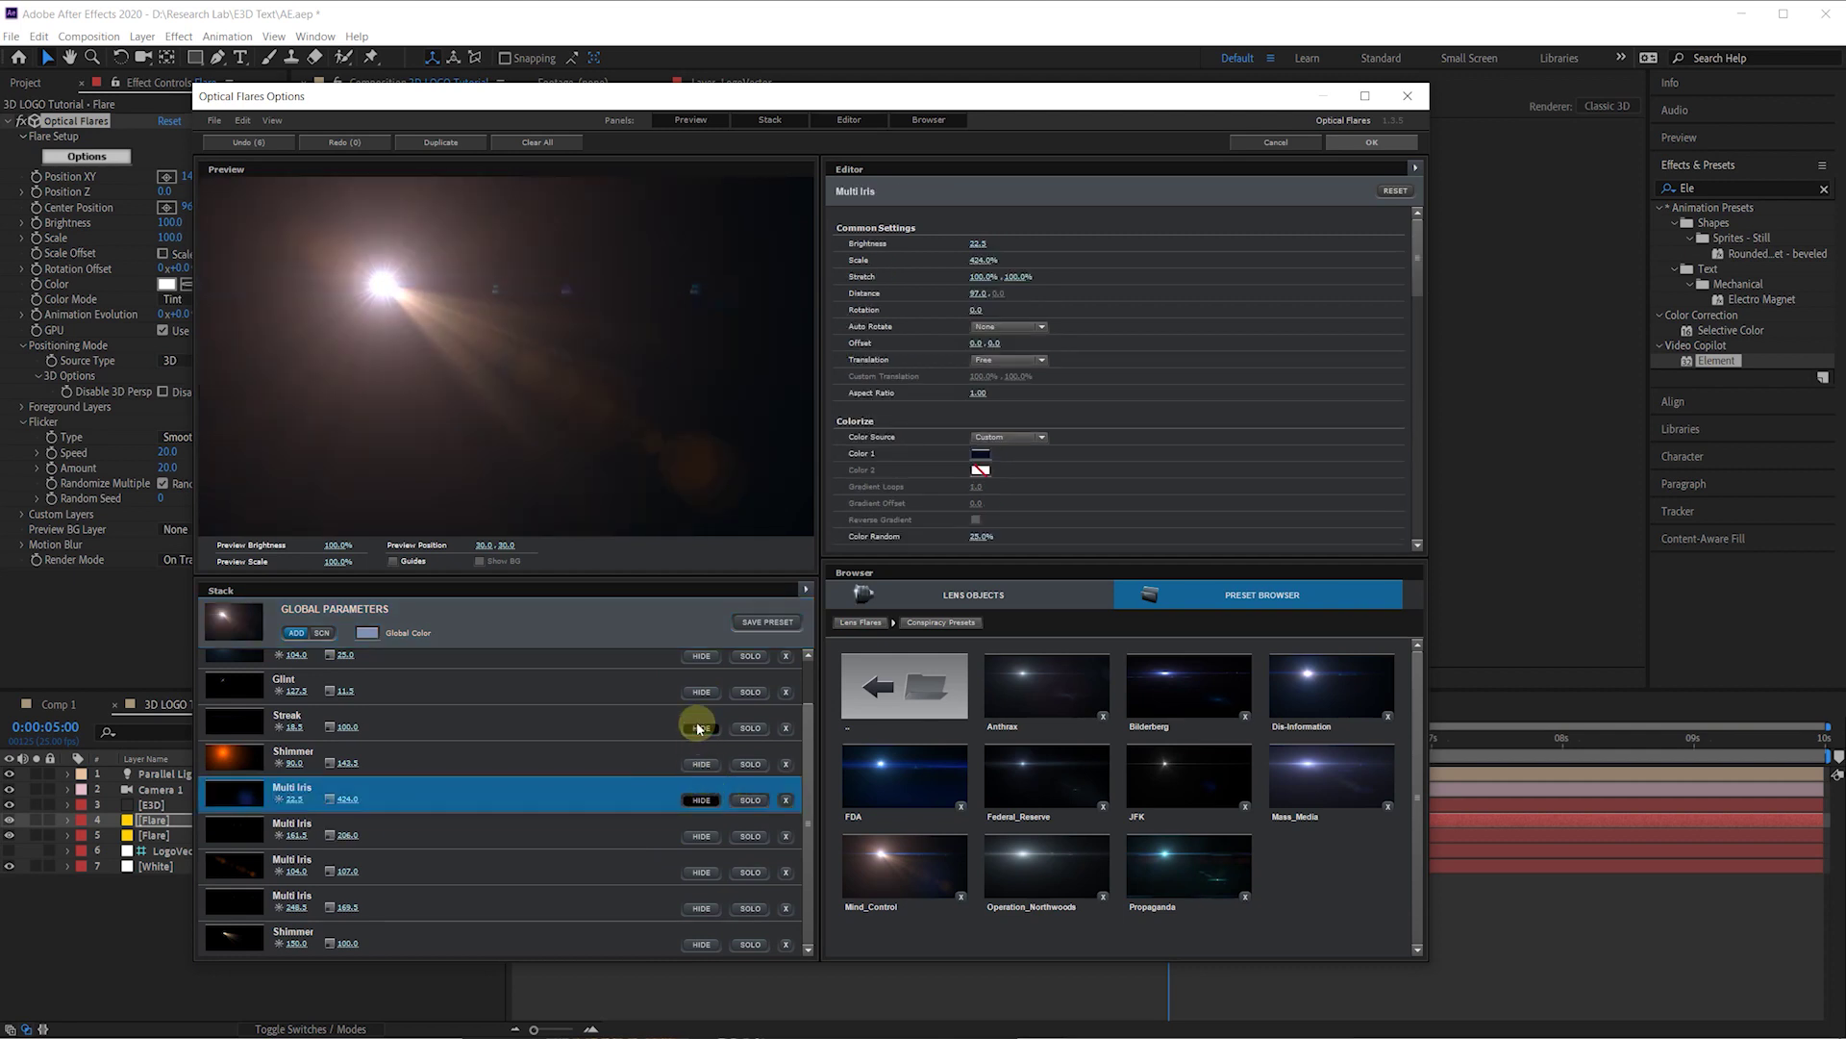
left_click(1376, 143)
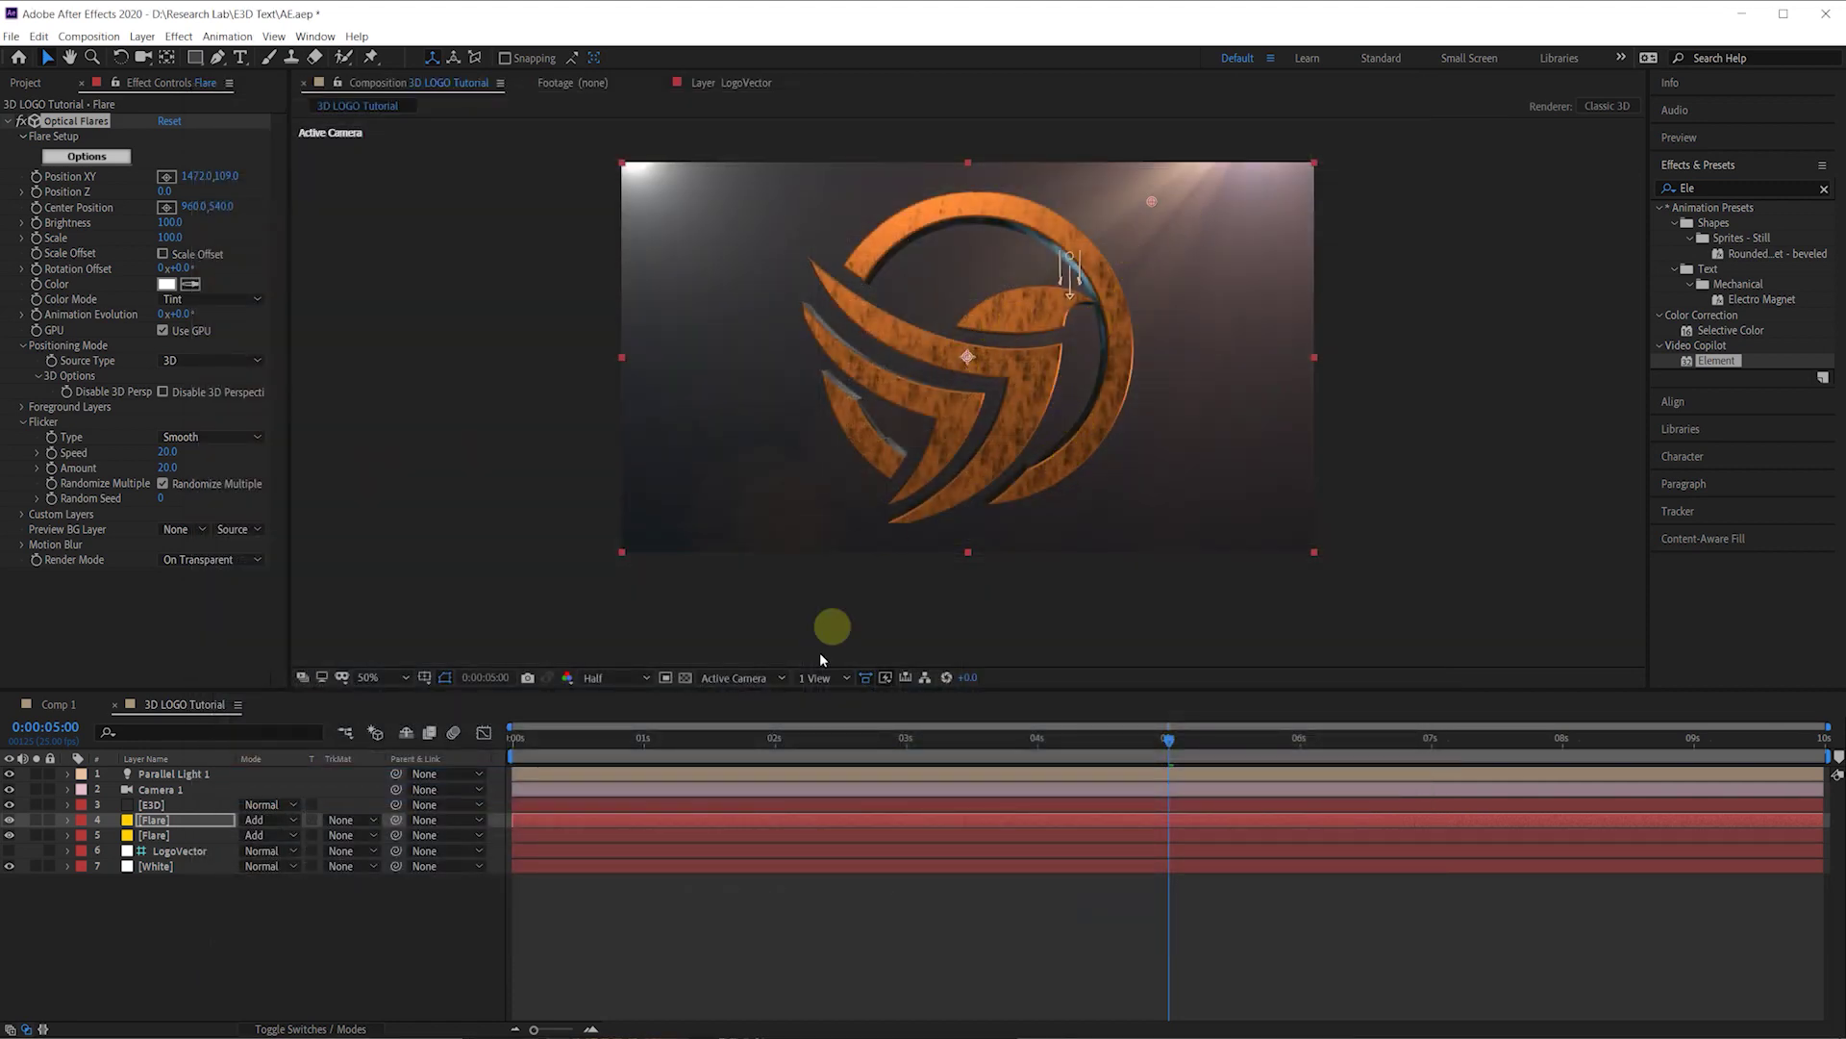
Step: Keyframe Camera 1 at 0:00:07:00 with Position Z at about -1408.7 and Point of Interest Y at about 596
left_click_drag(794, 742, 1138, 738)
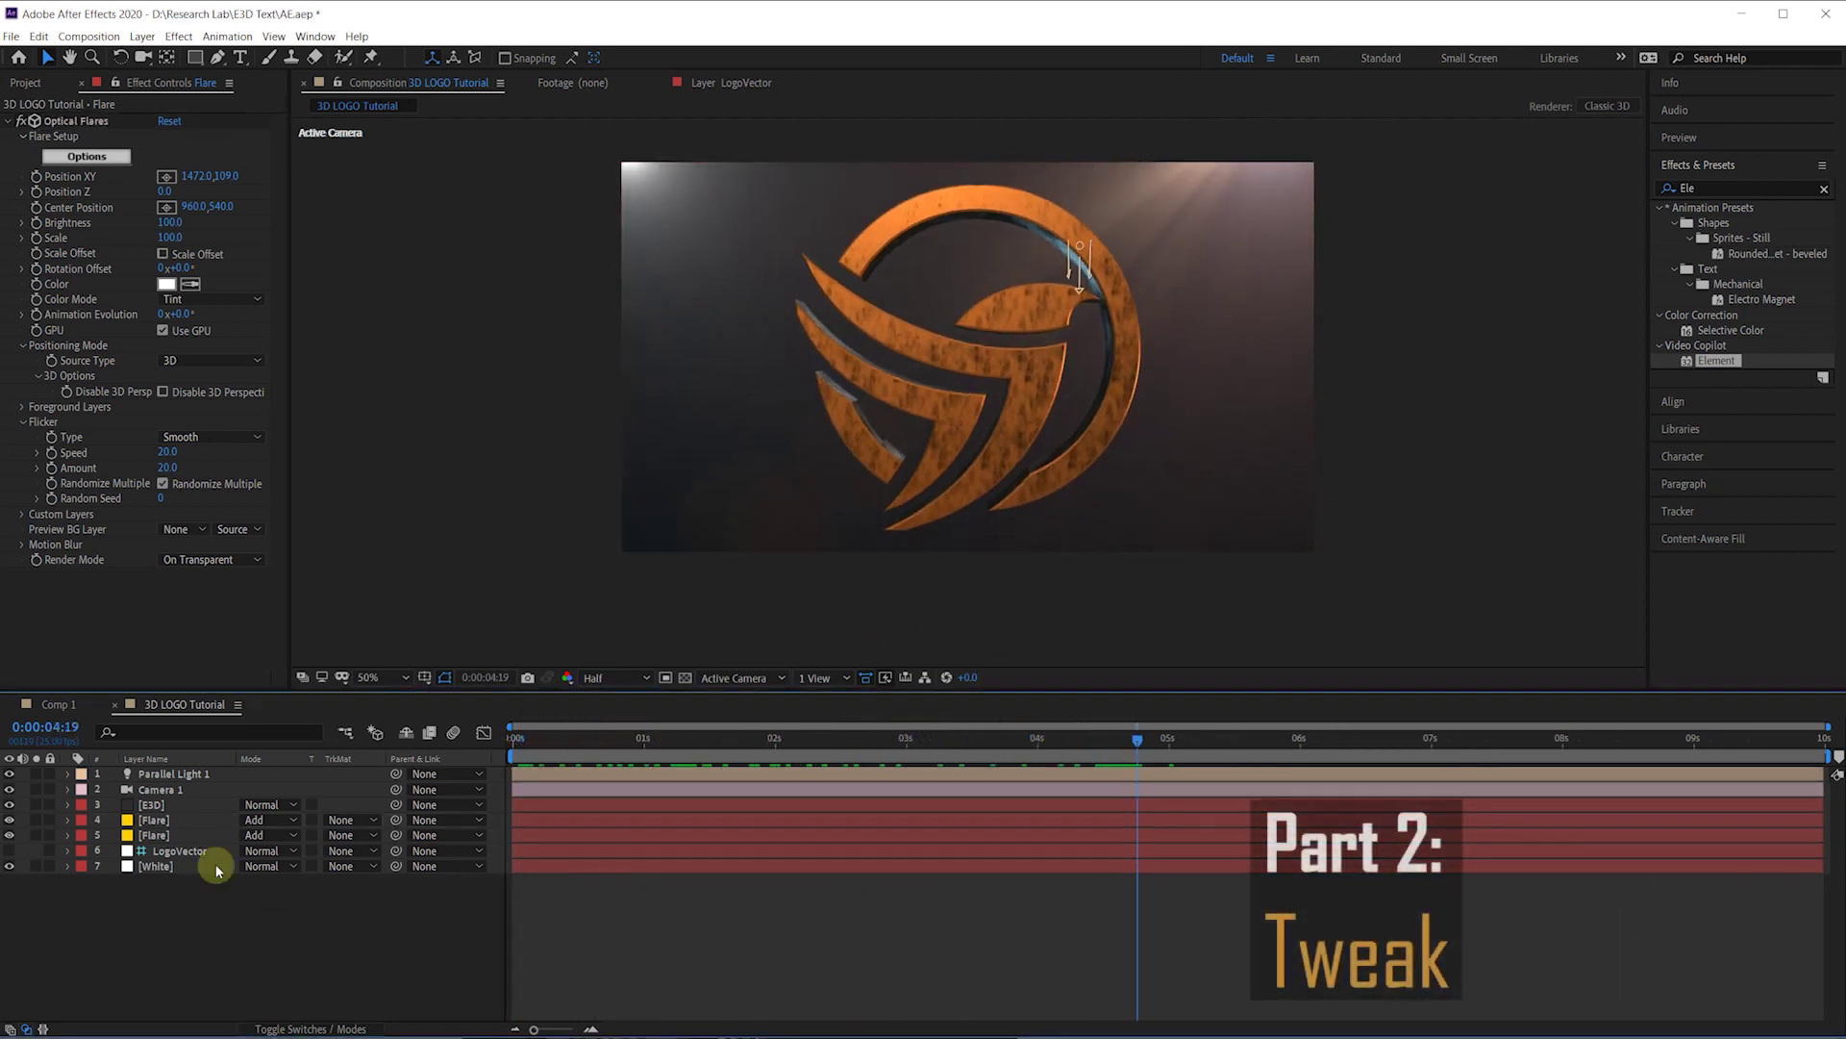
left_click(25, 83)
left_click(1094, 790)
key("u")
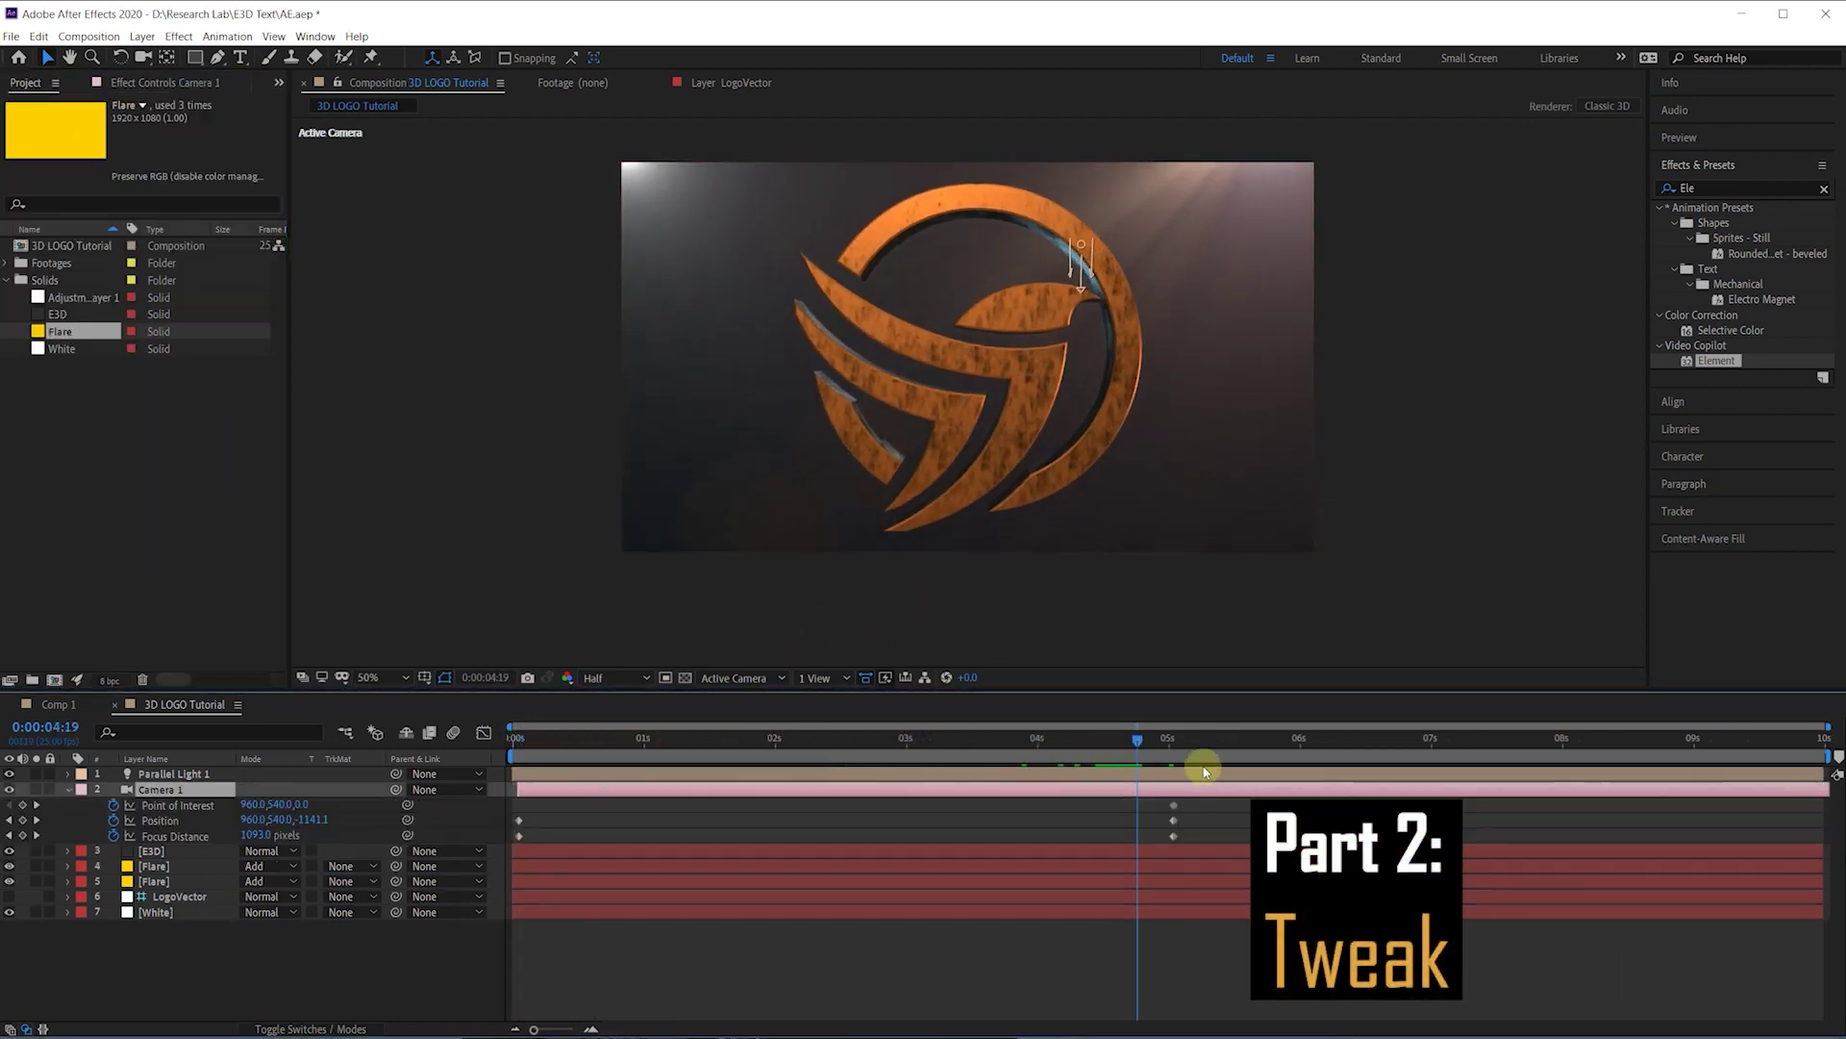
left_click(1431, 738)
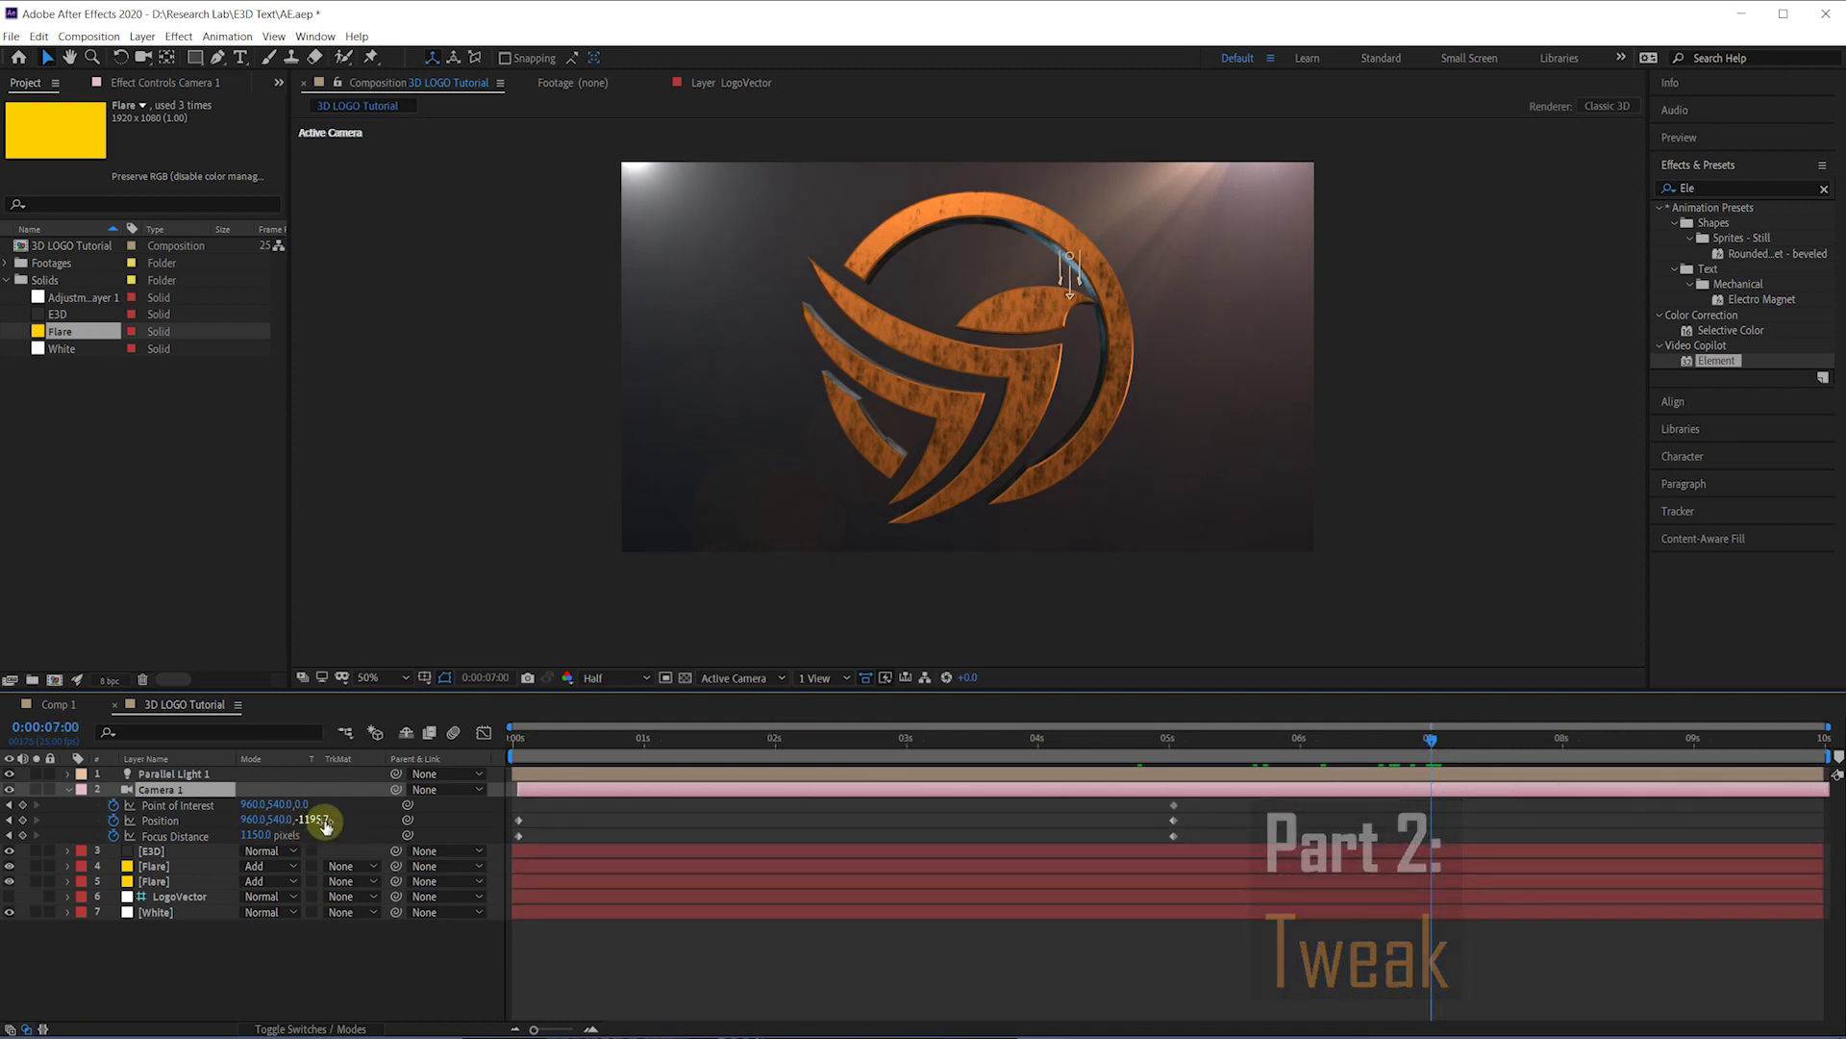
left_click_drag(300, 819, 151, 810)
left_click_drag(273, 803, 321, 810)
Step: Keyframe Camera 1's Focus Distance at 1300 pixels at 0:00:07:00
left_click(274, 835)
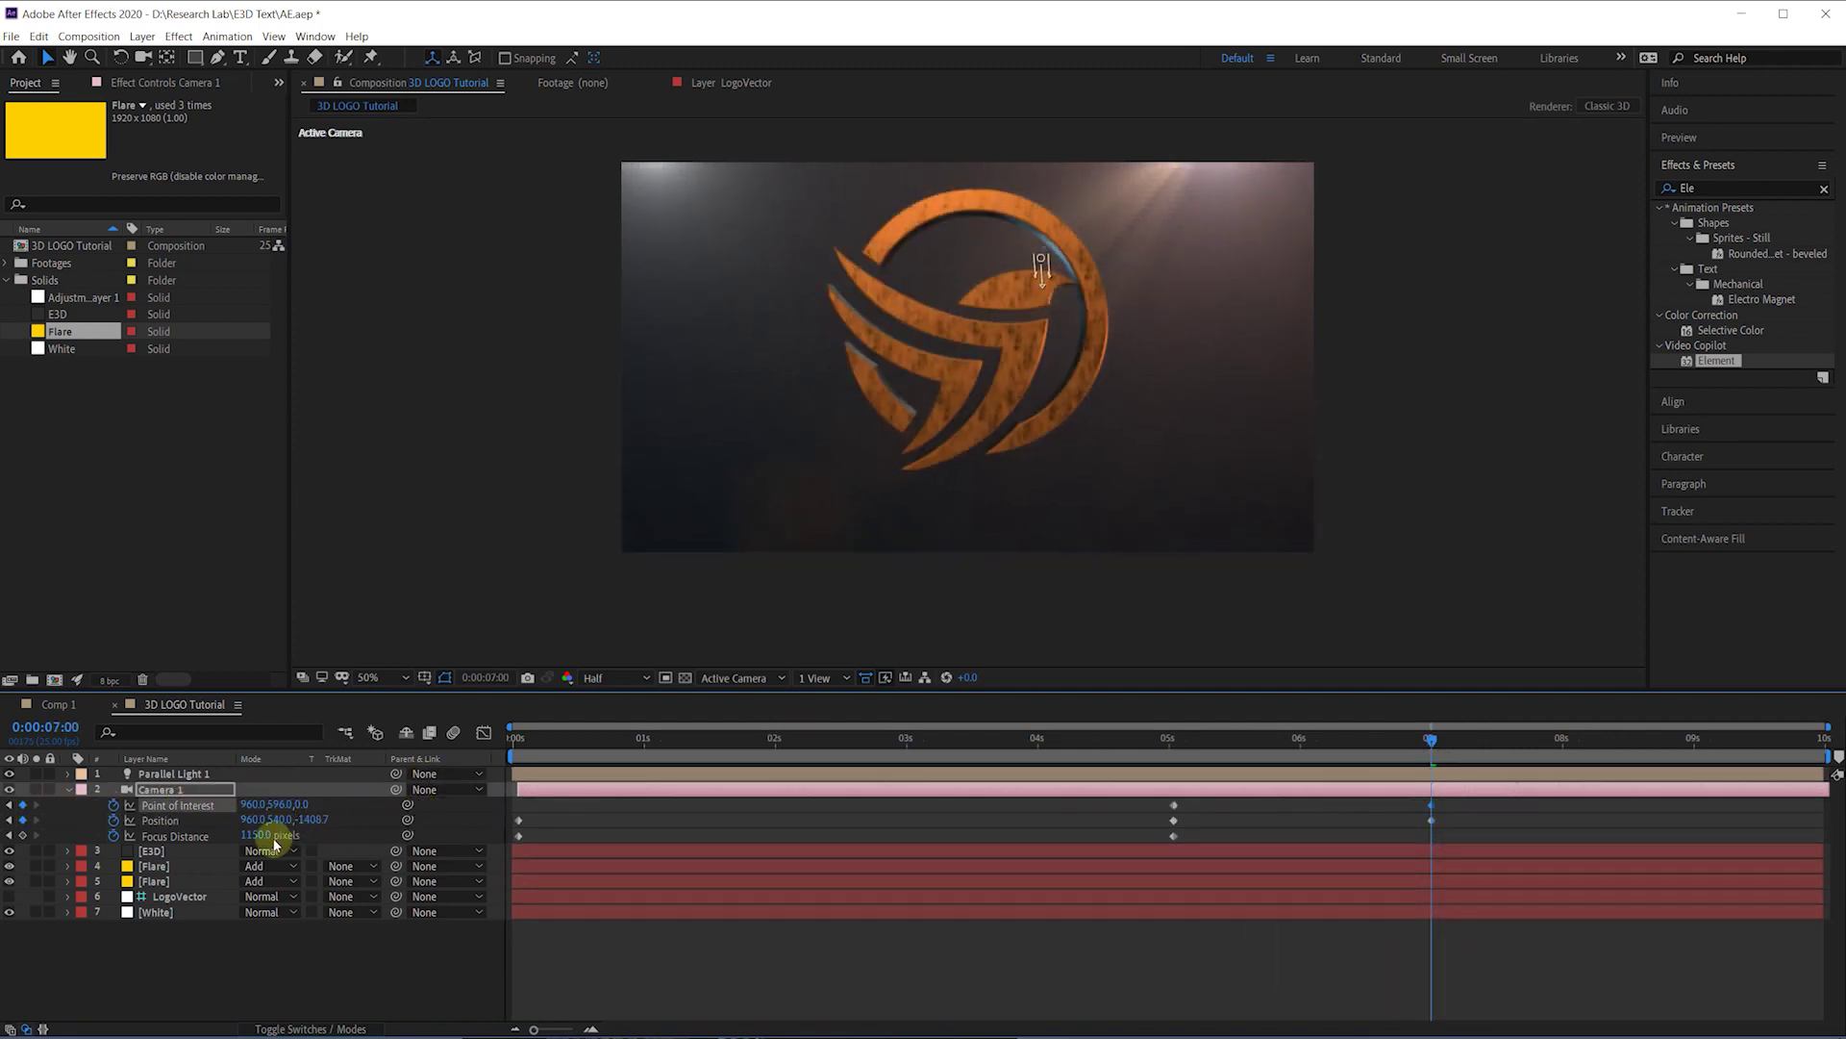
type("1300")
key("Return")
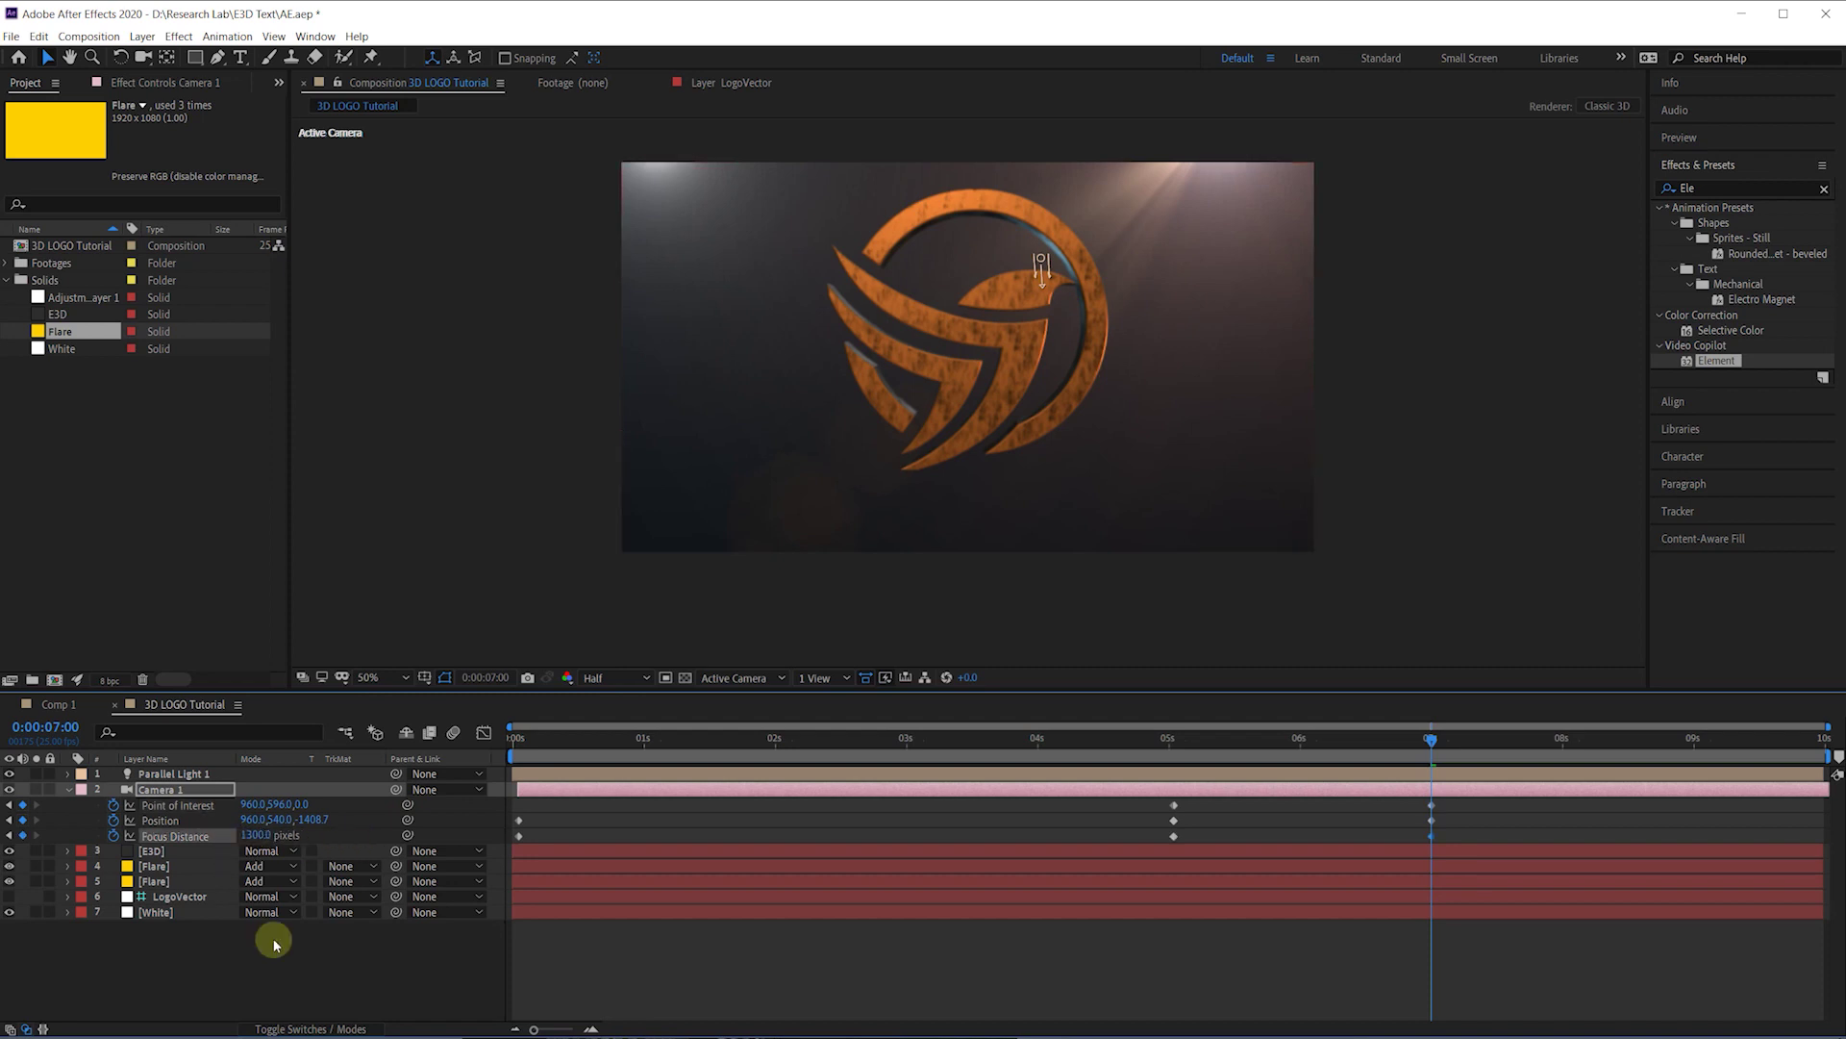
left_click(244, 952)
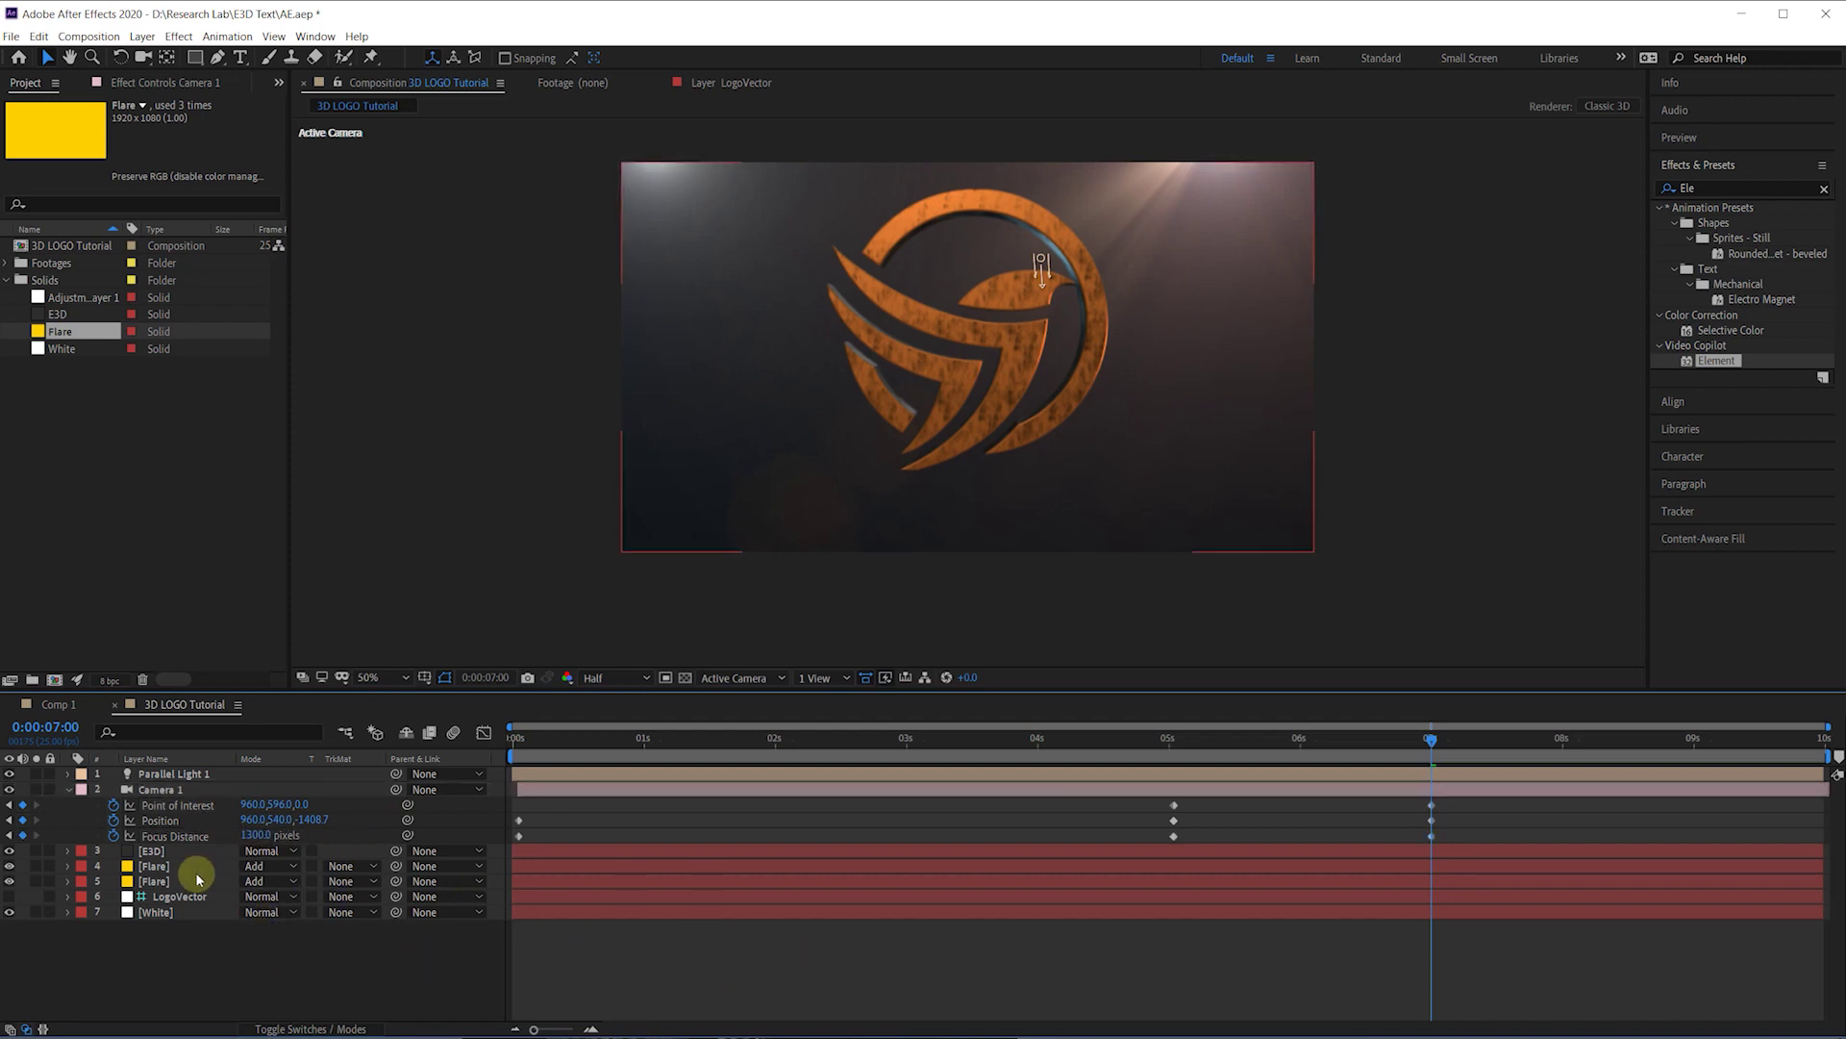
Step: Add a text layer reading "Freedom", center it in the composition and move it below the bird logo
left_click(241, 57)
left_click(878, 505)
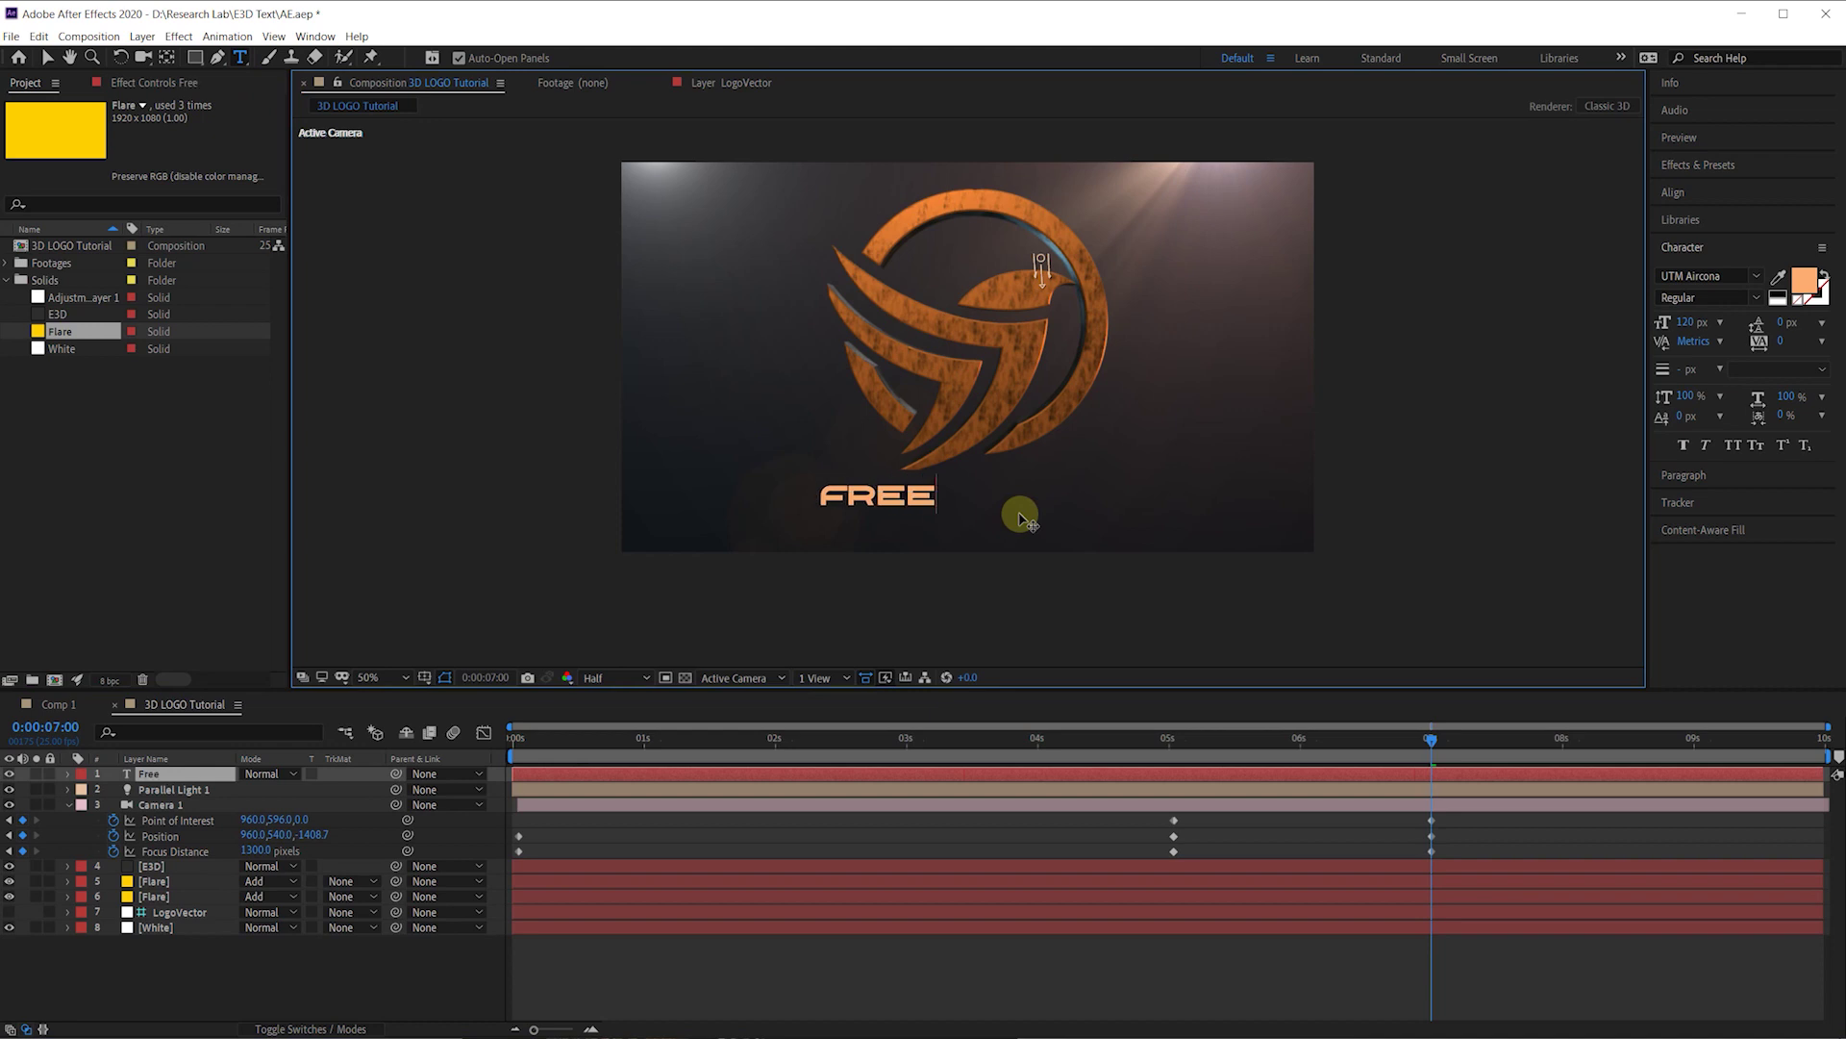
left_click(48, 58)
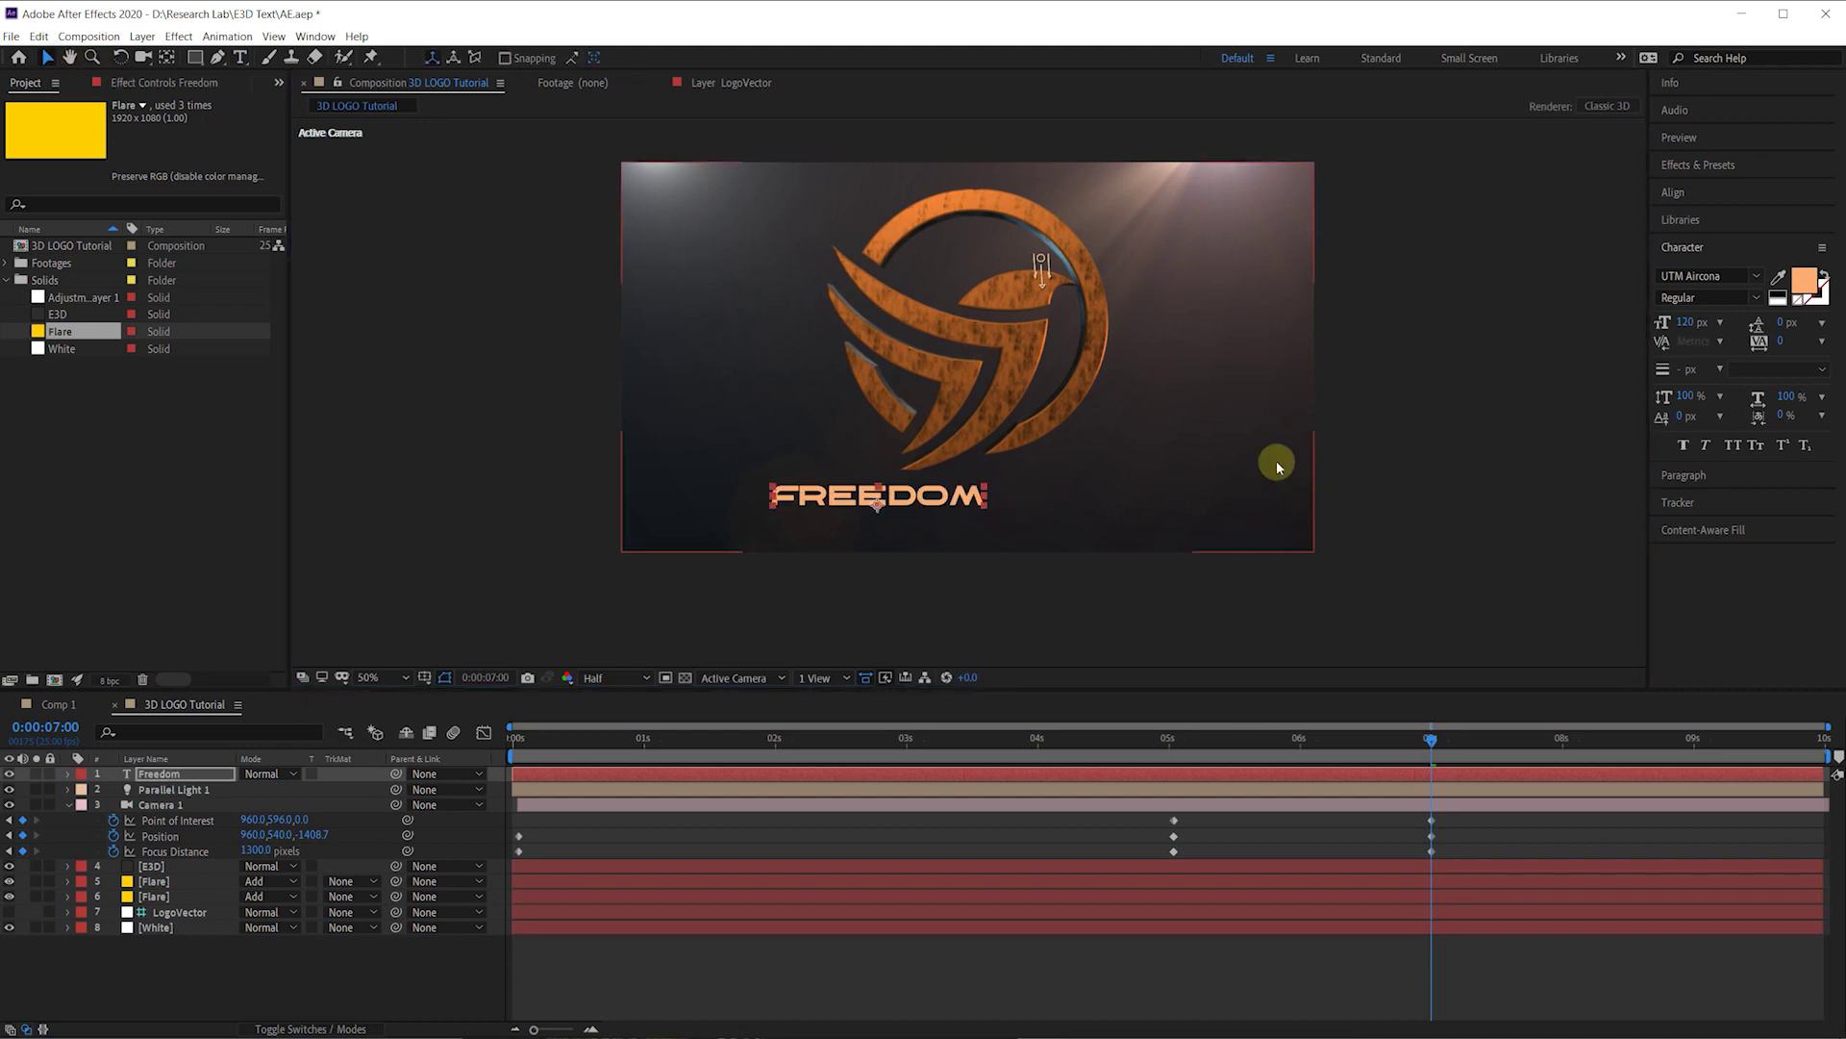
key("ctrl+Home")
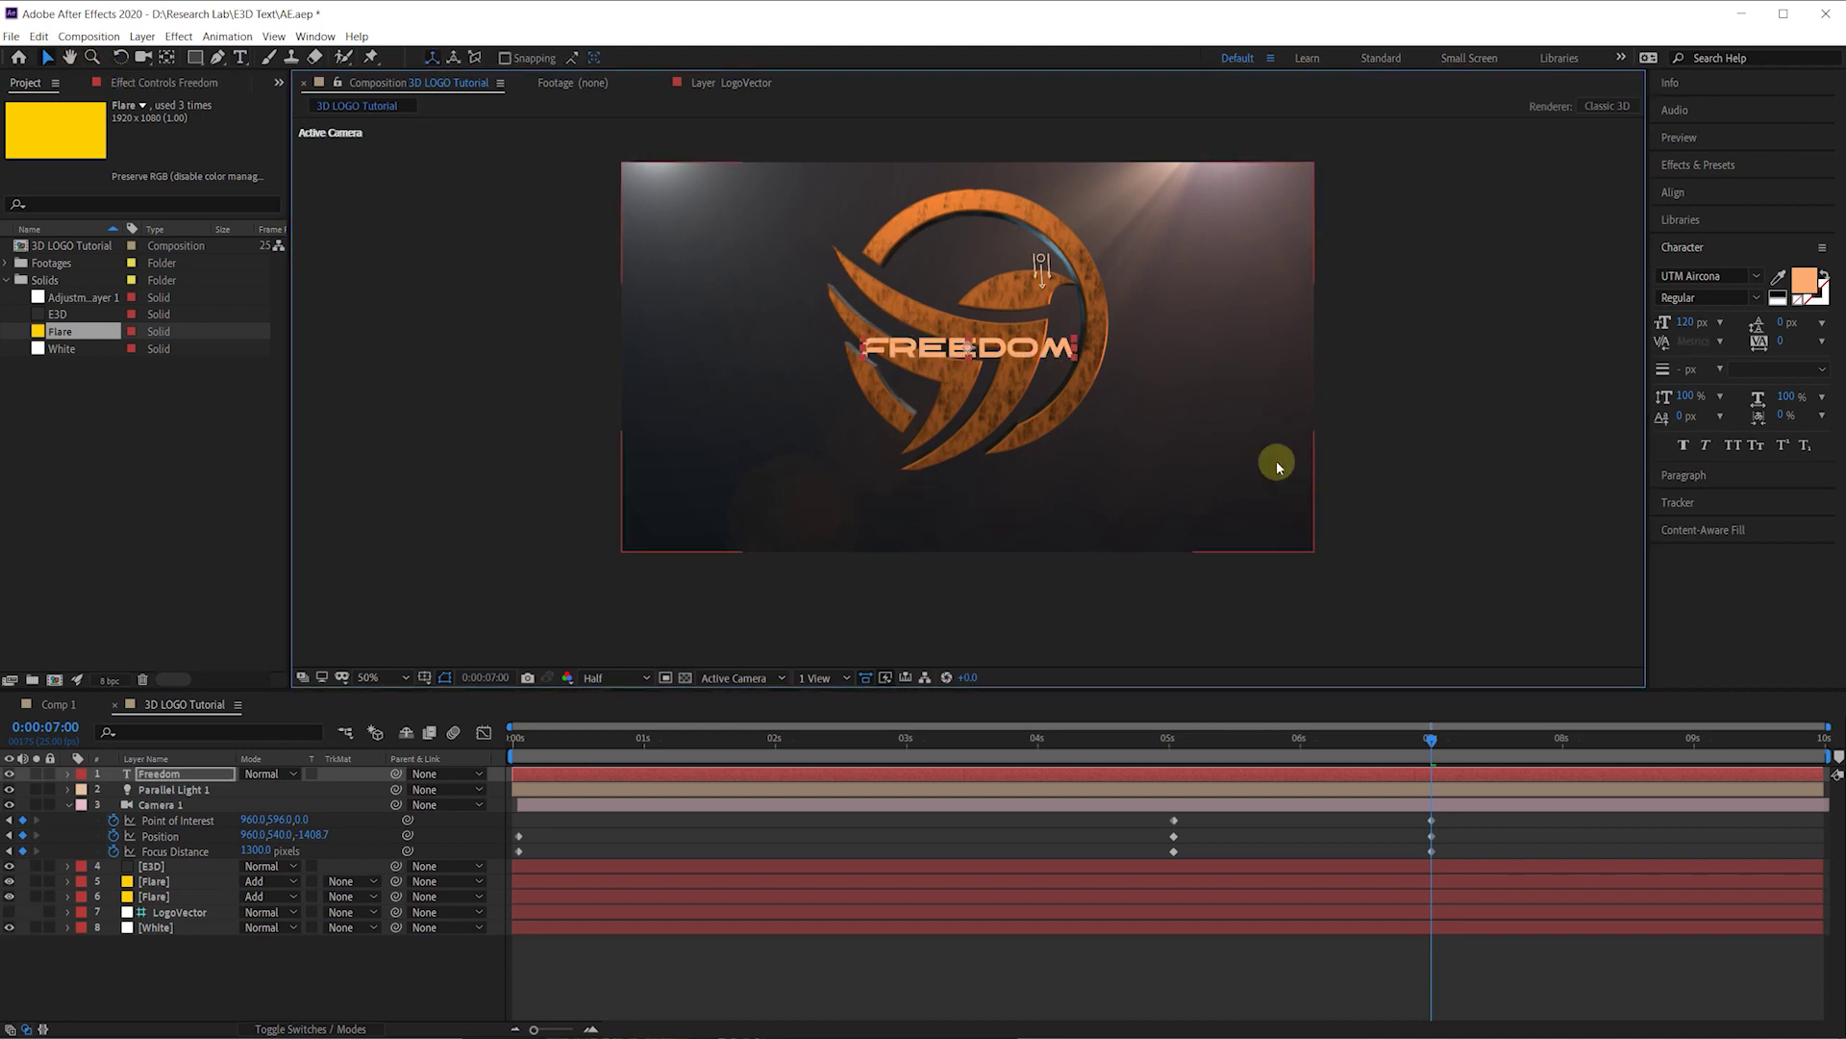
left_click_drag(914, 349, 914, 501)
Step: Fill the Freedom text with an orange sampled from the logo and start its layer at about 5 seconds
left_click(1778, 276)
left_click(1037, 277)
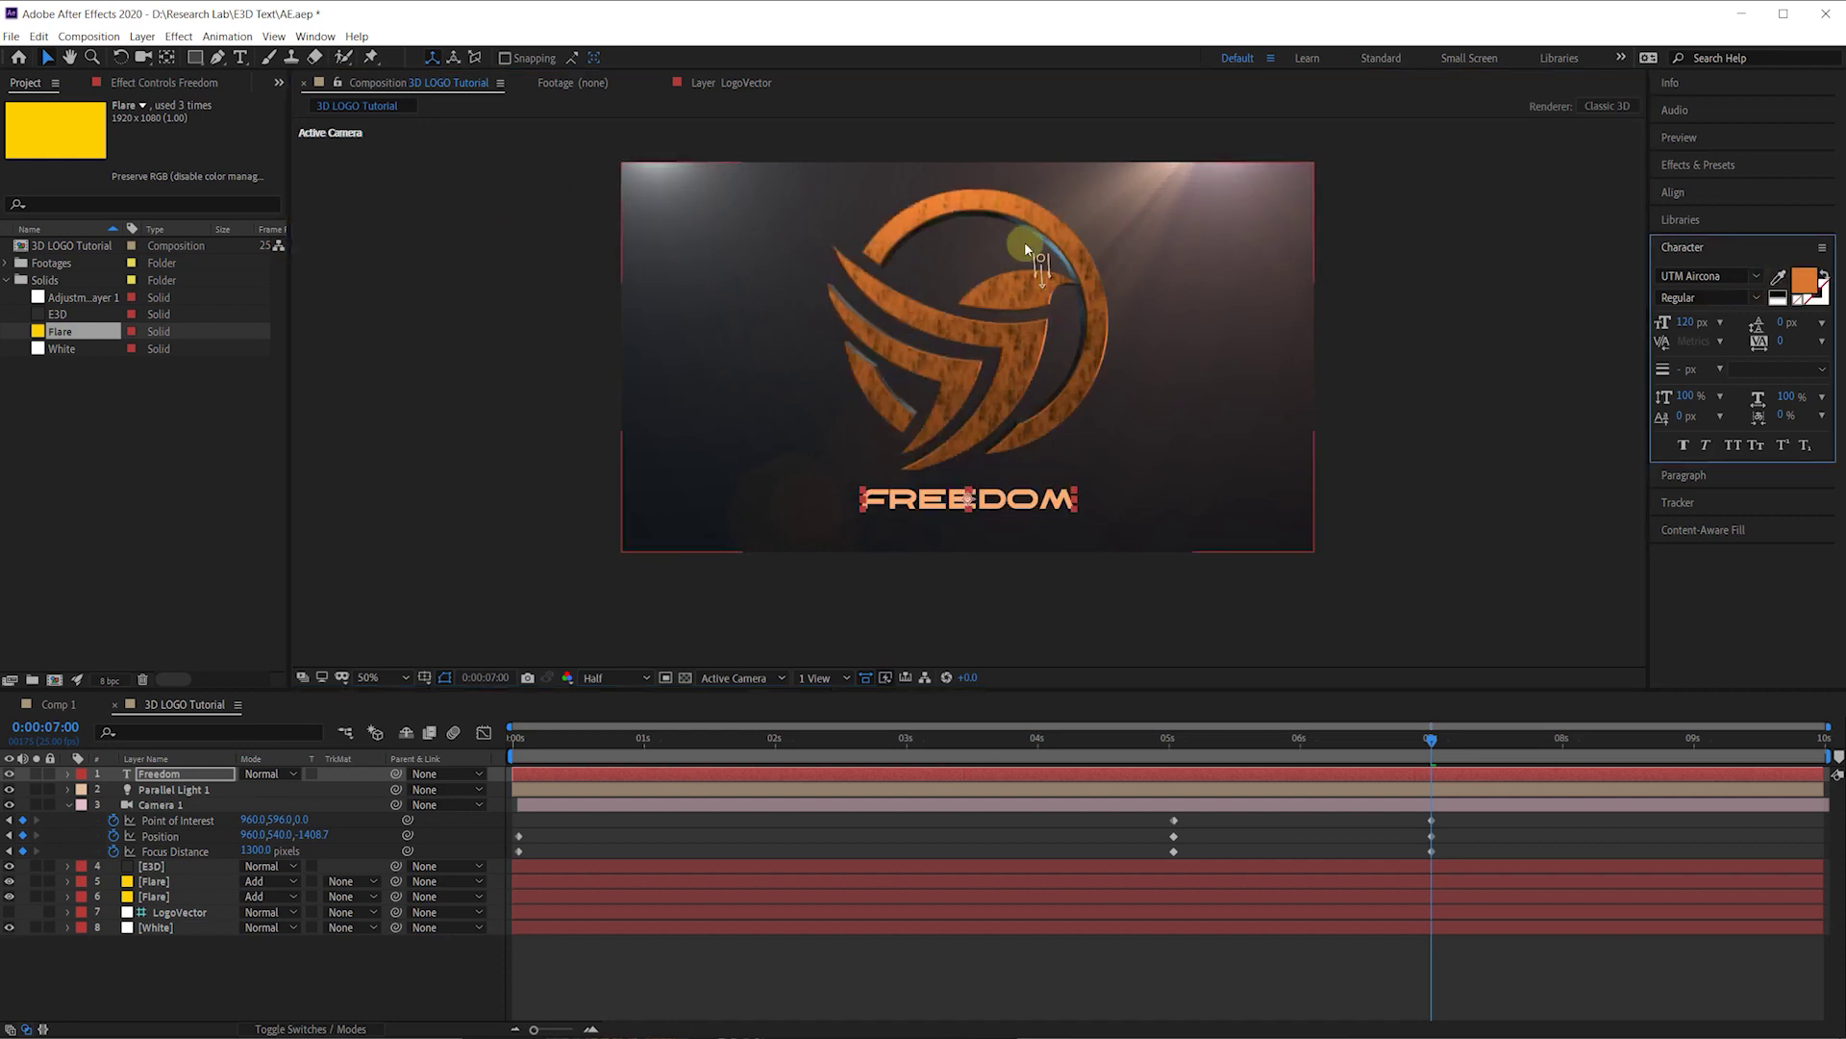
left_click_drag(979, 777, 1431, 742)
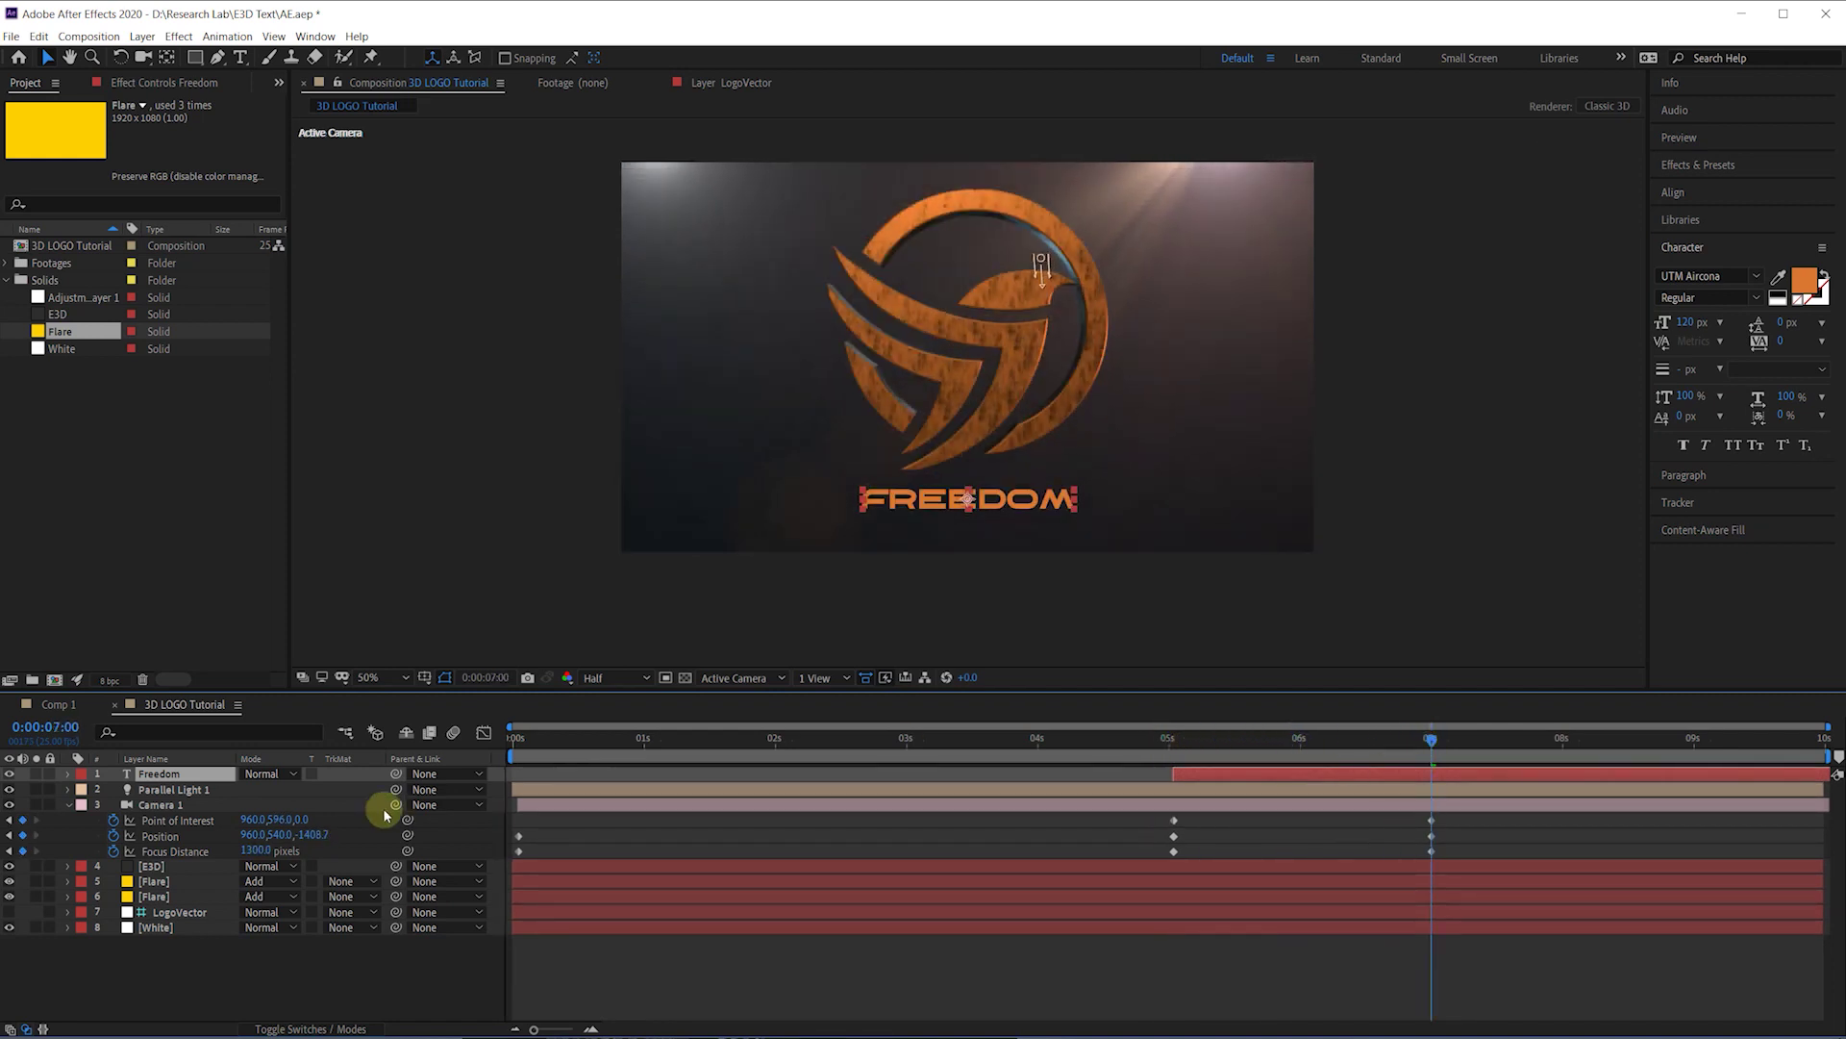
Step: Make the Freedom text a 3D layer and turn off Accepts Shadows in its material options
left_click(327, 1029)
left_click(342, 775)
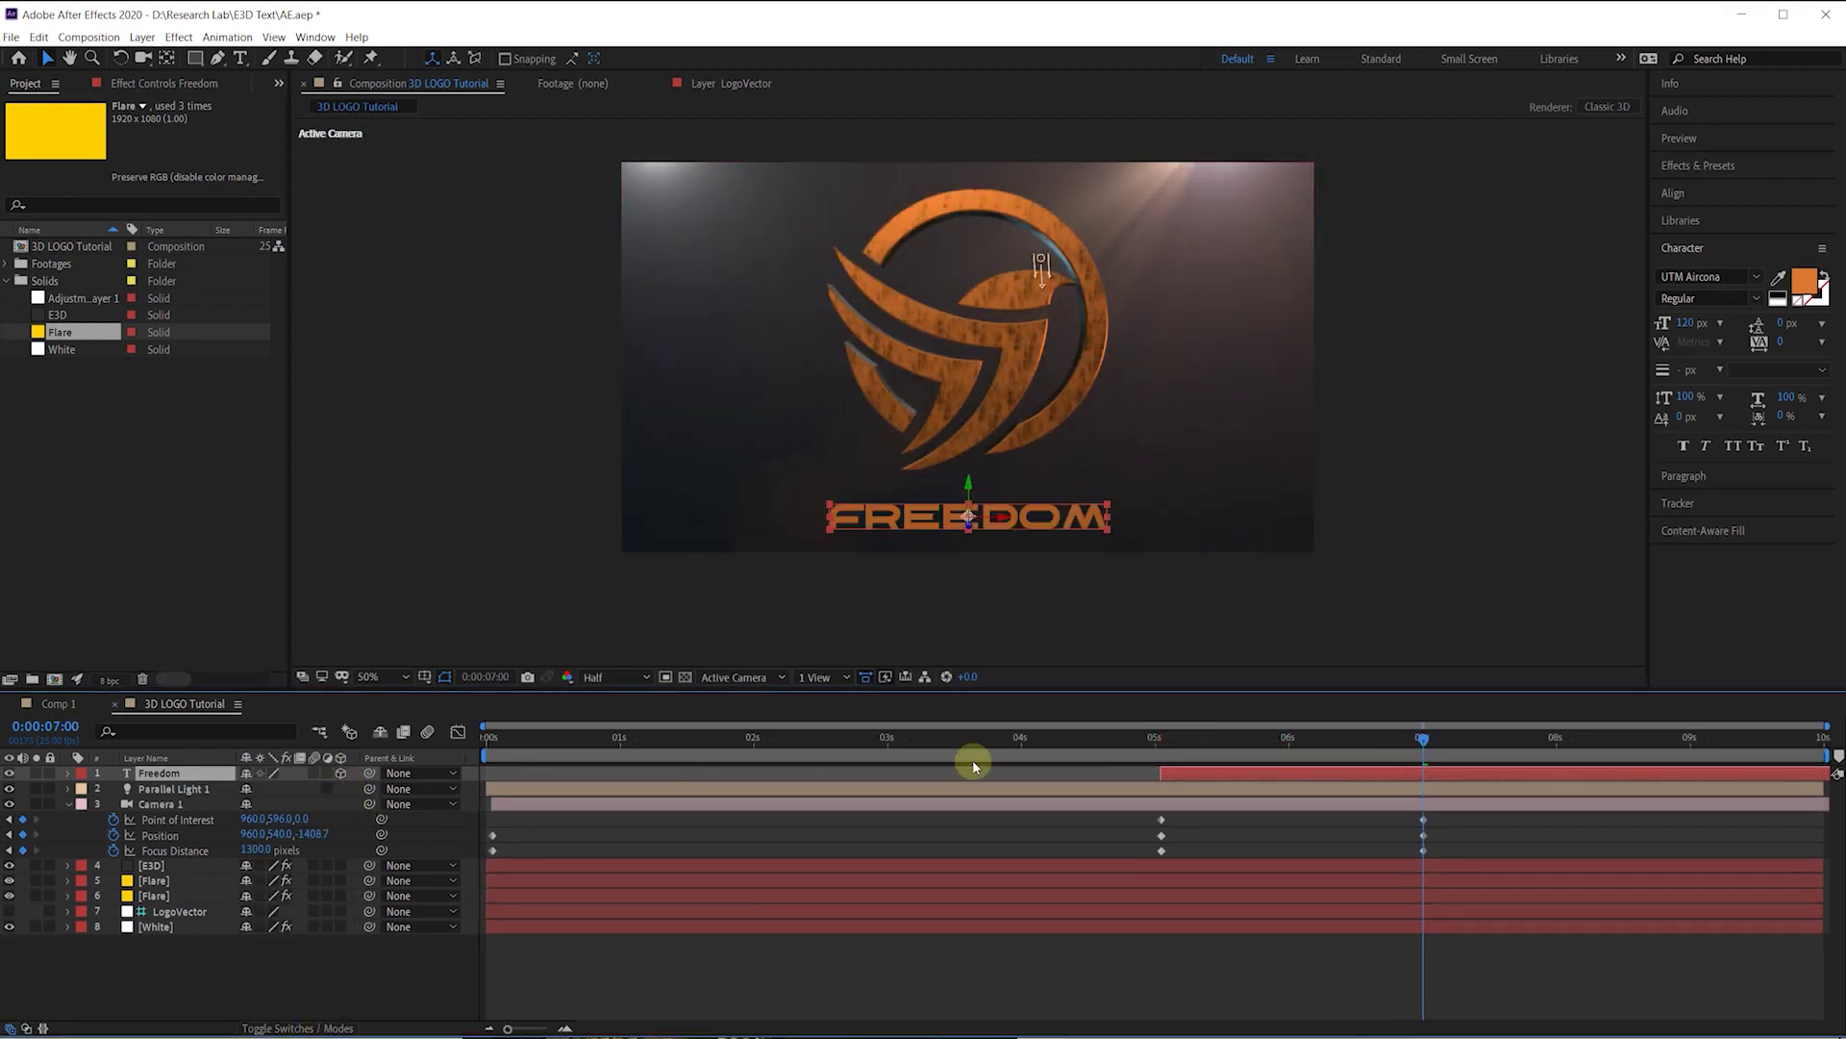
left_click(70, 774)
left_click(85, 835)
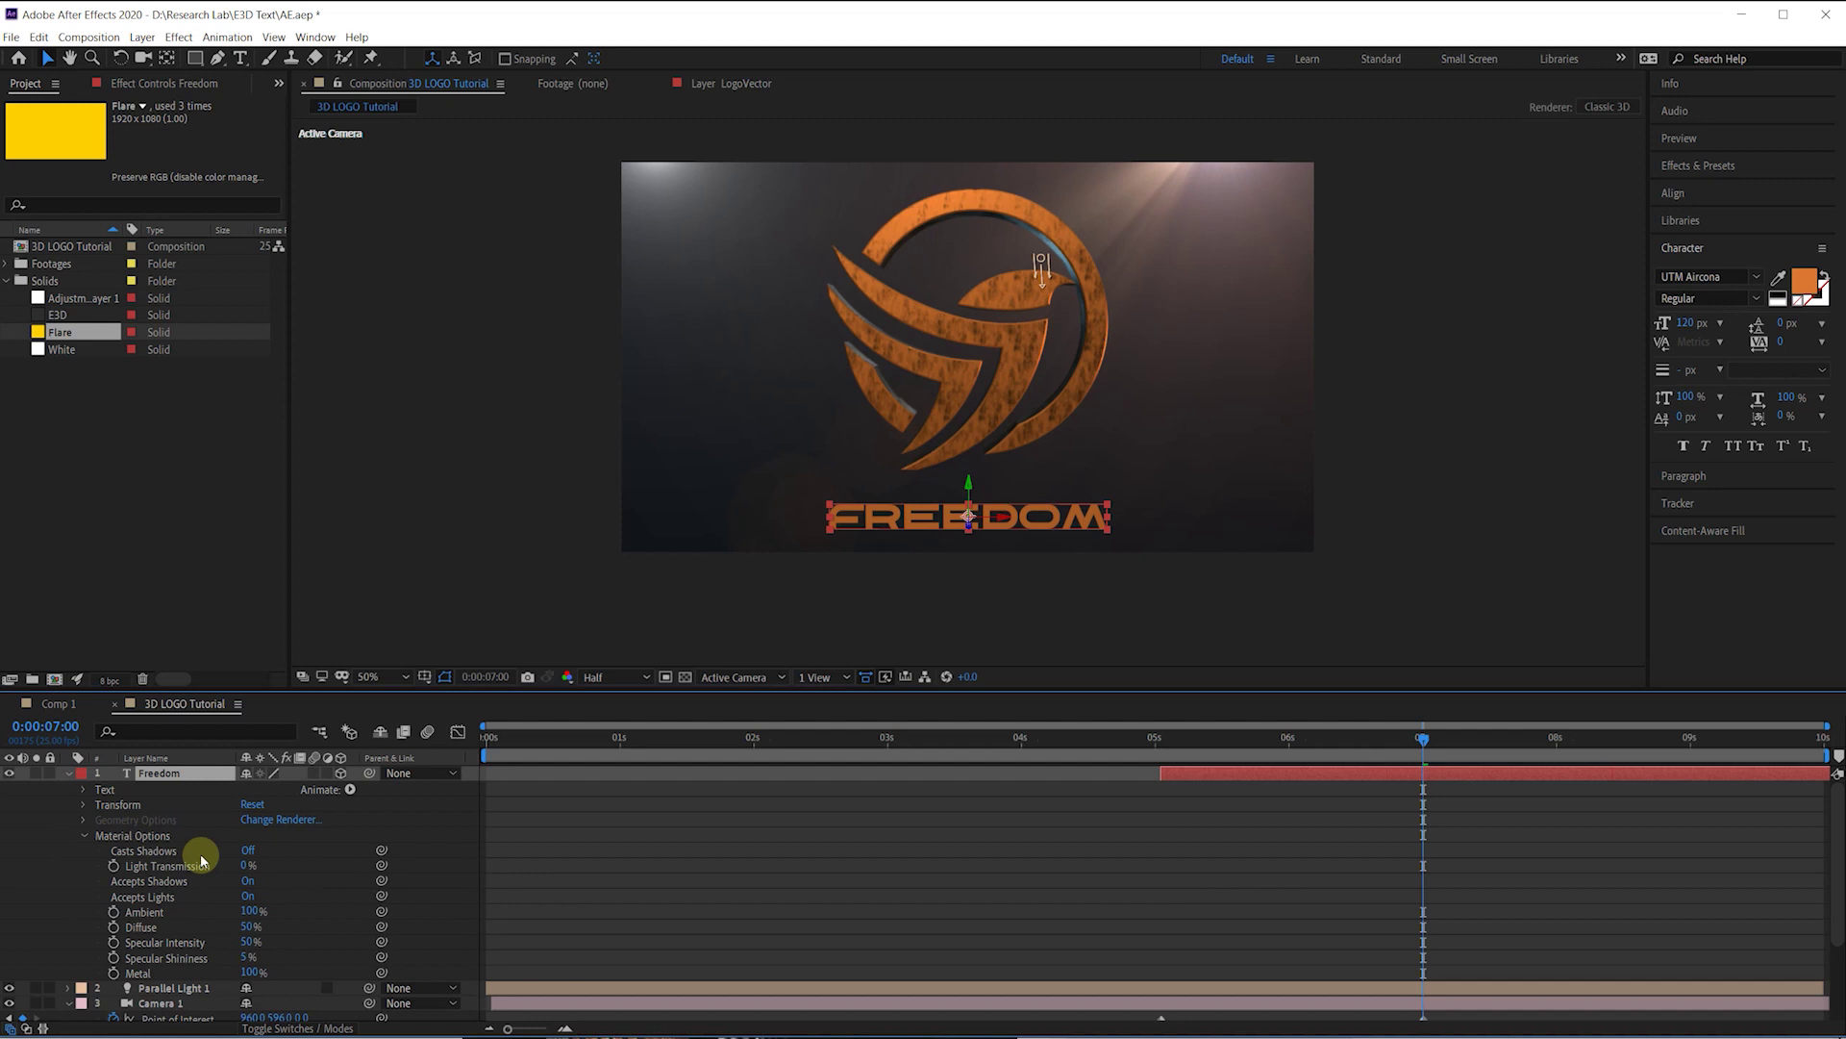
left_click(249, 880)
left_click(249, 879)
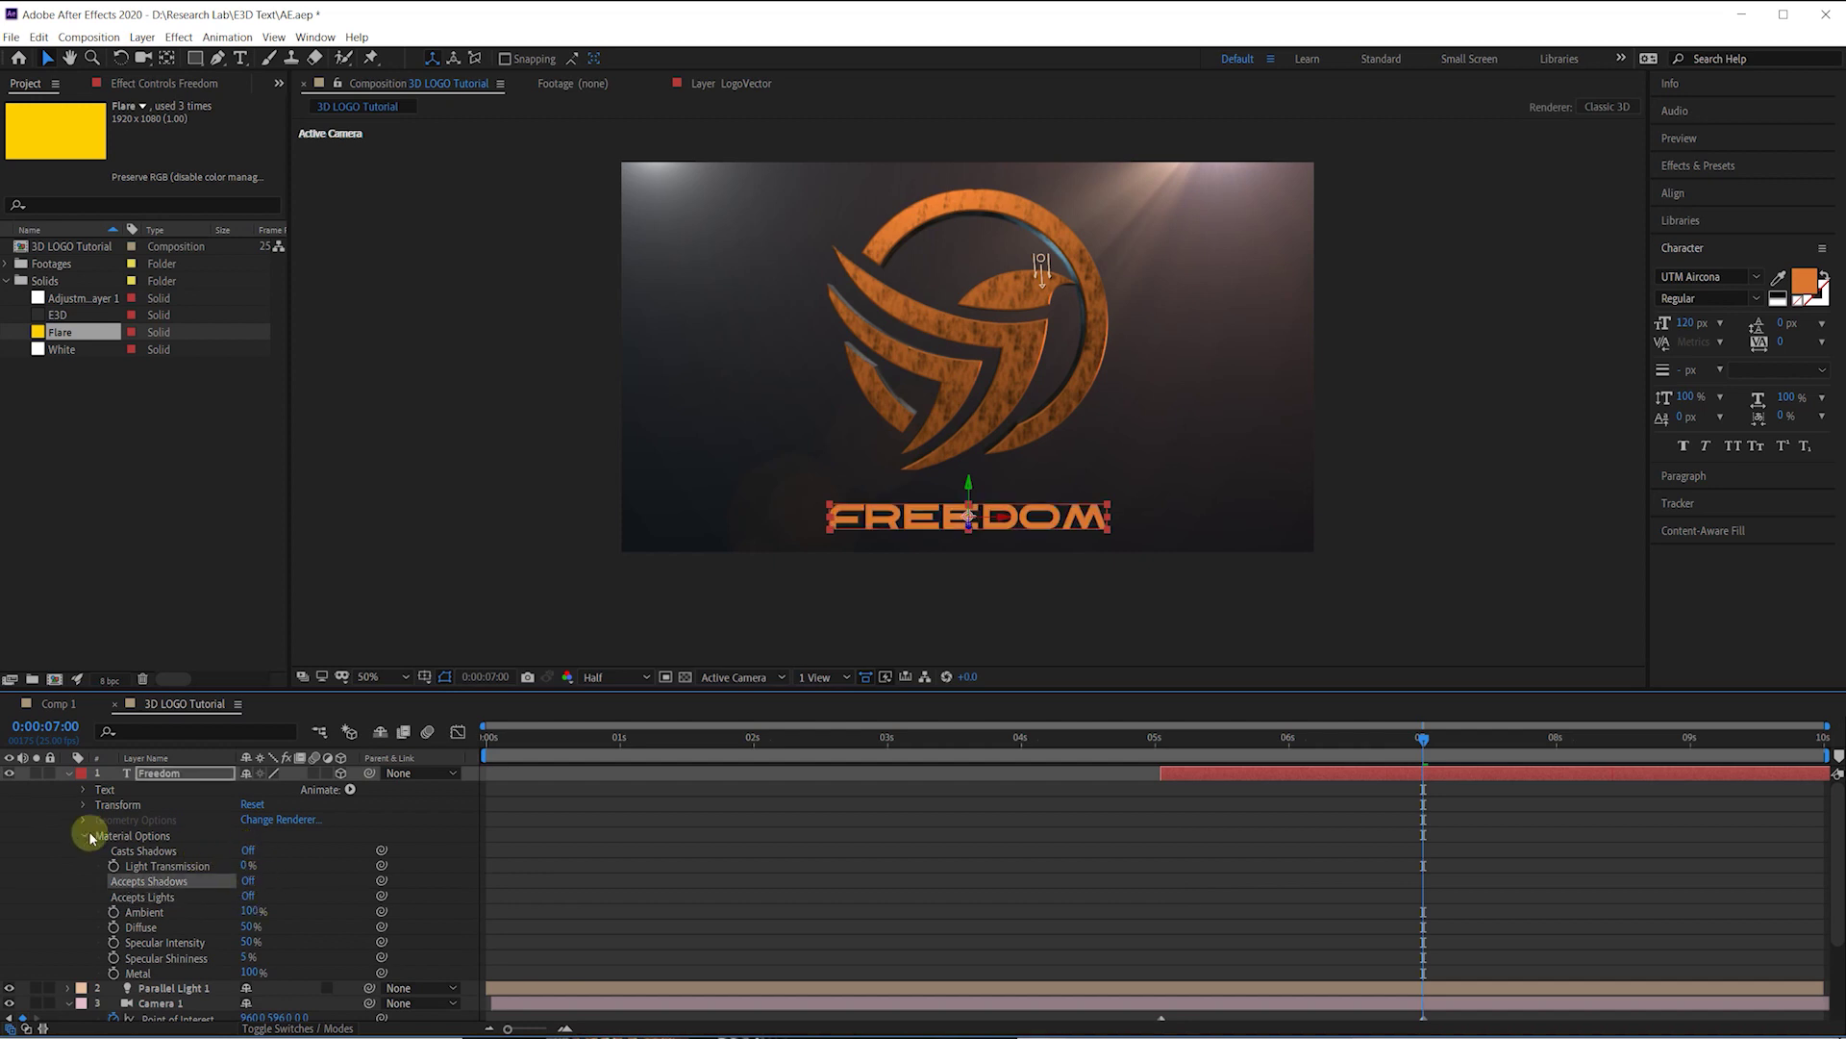
left_click(85, 836)
left_click(71, 774)
Step: Move the Freedom text up closer to the logo and set its font size to 80 px
left_click_drag(969, 485, 969, 454)
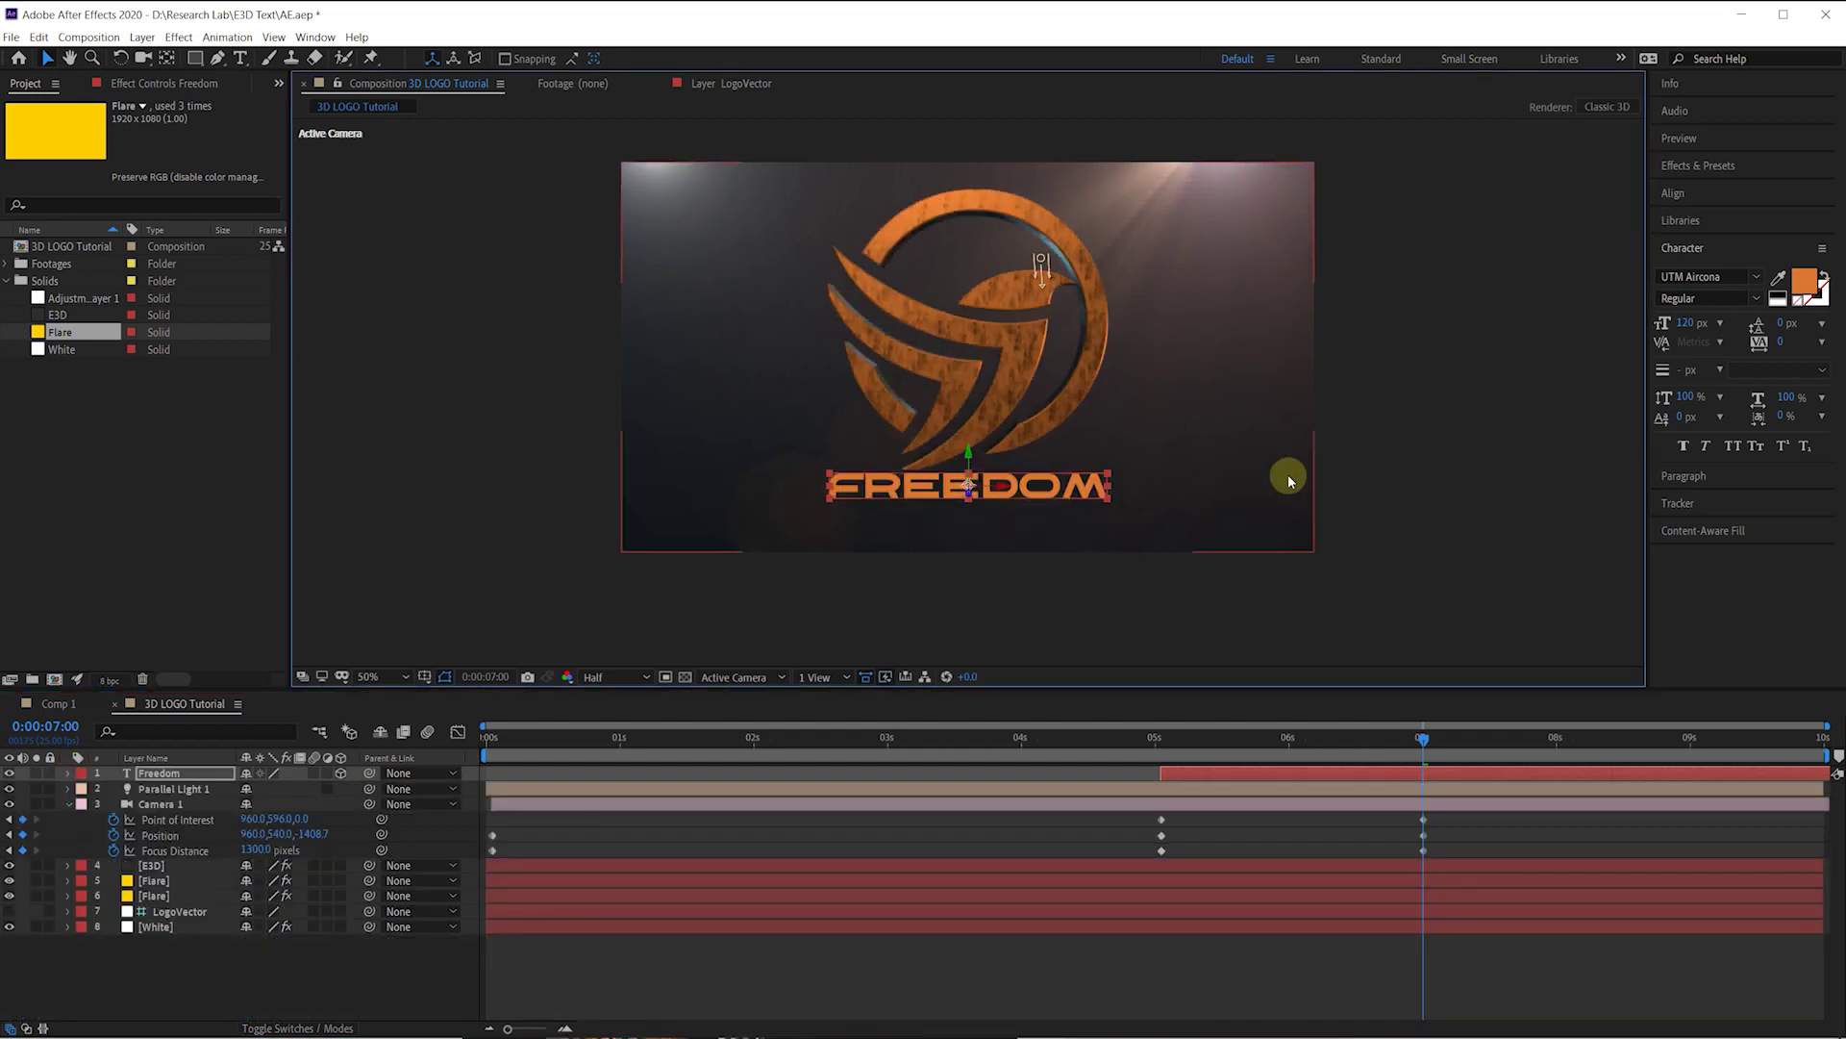
left_click(1695, 323)
type("80")
key("Return")
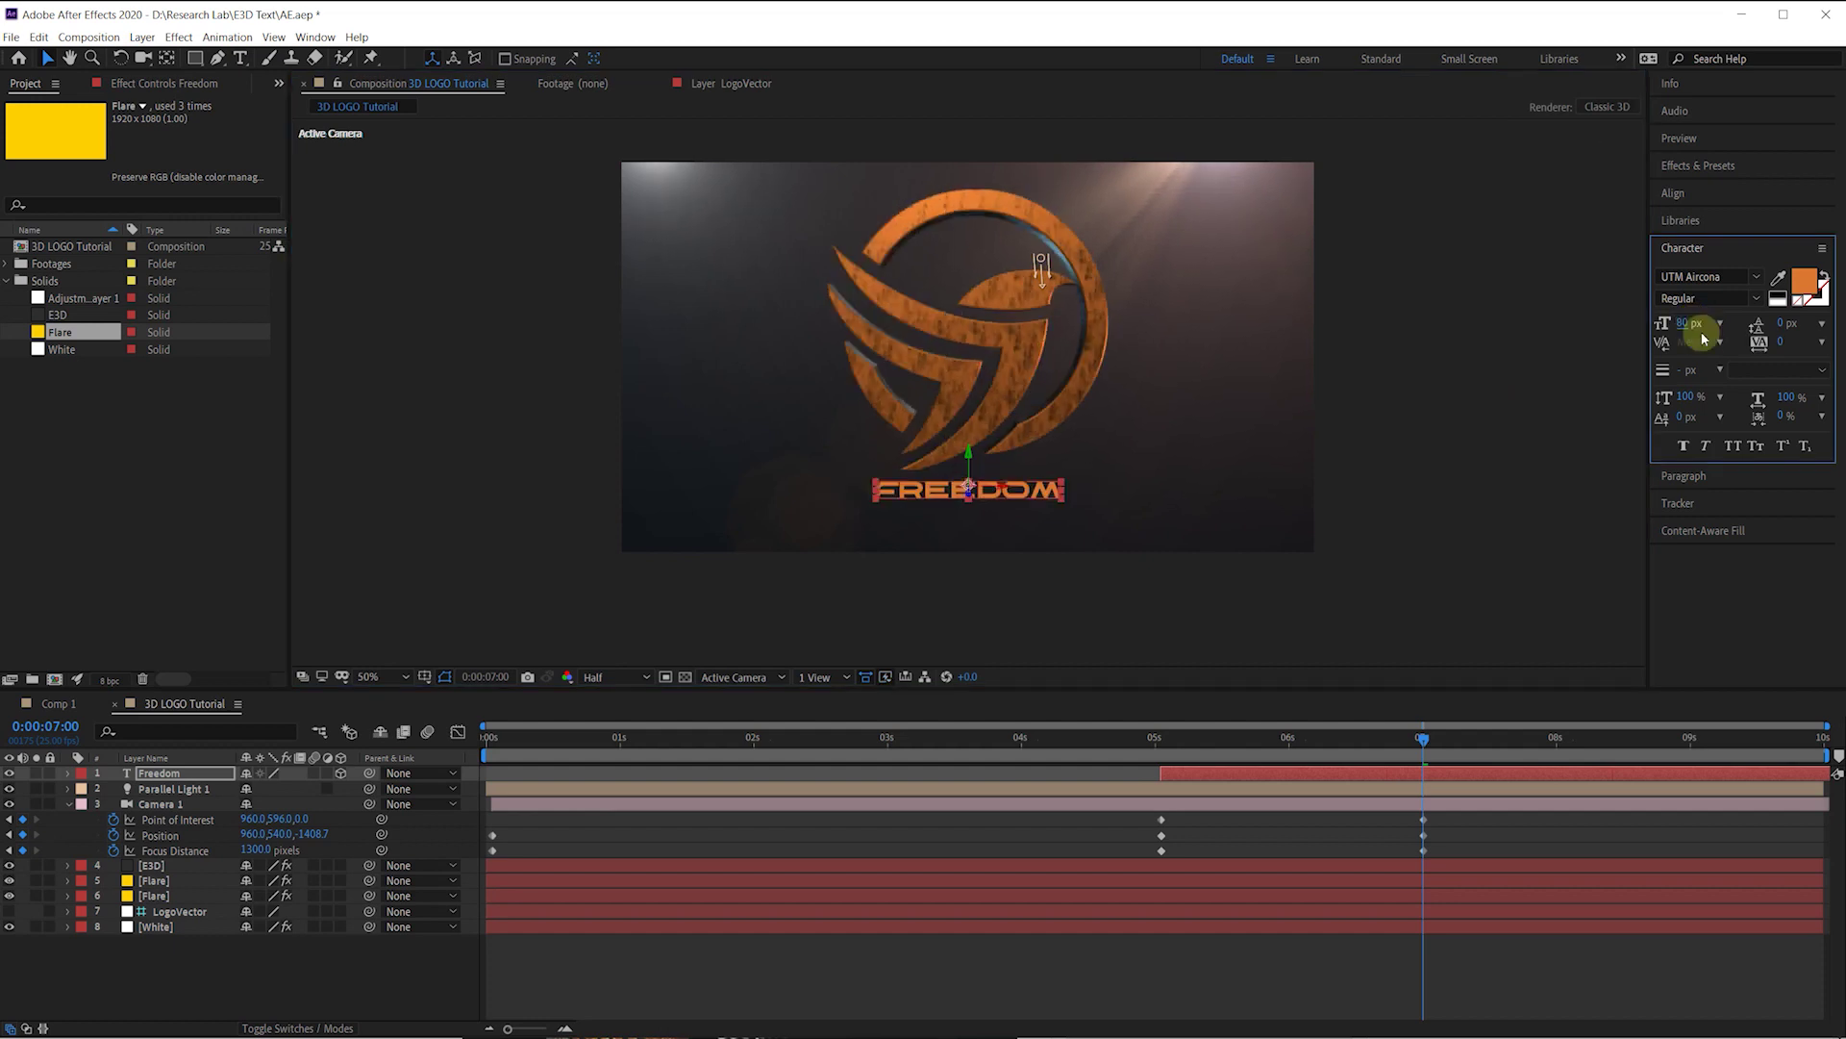
left_click(1110, 781)
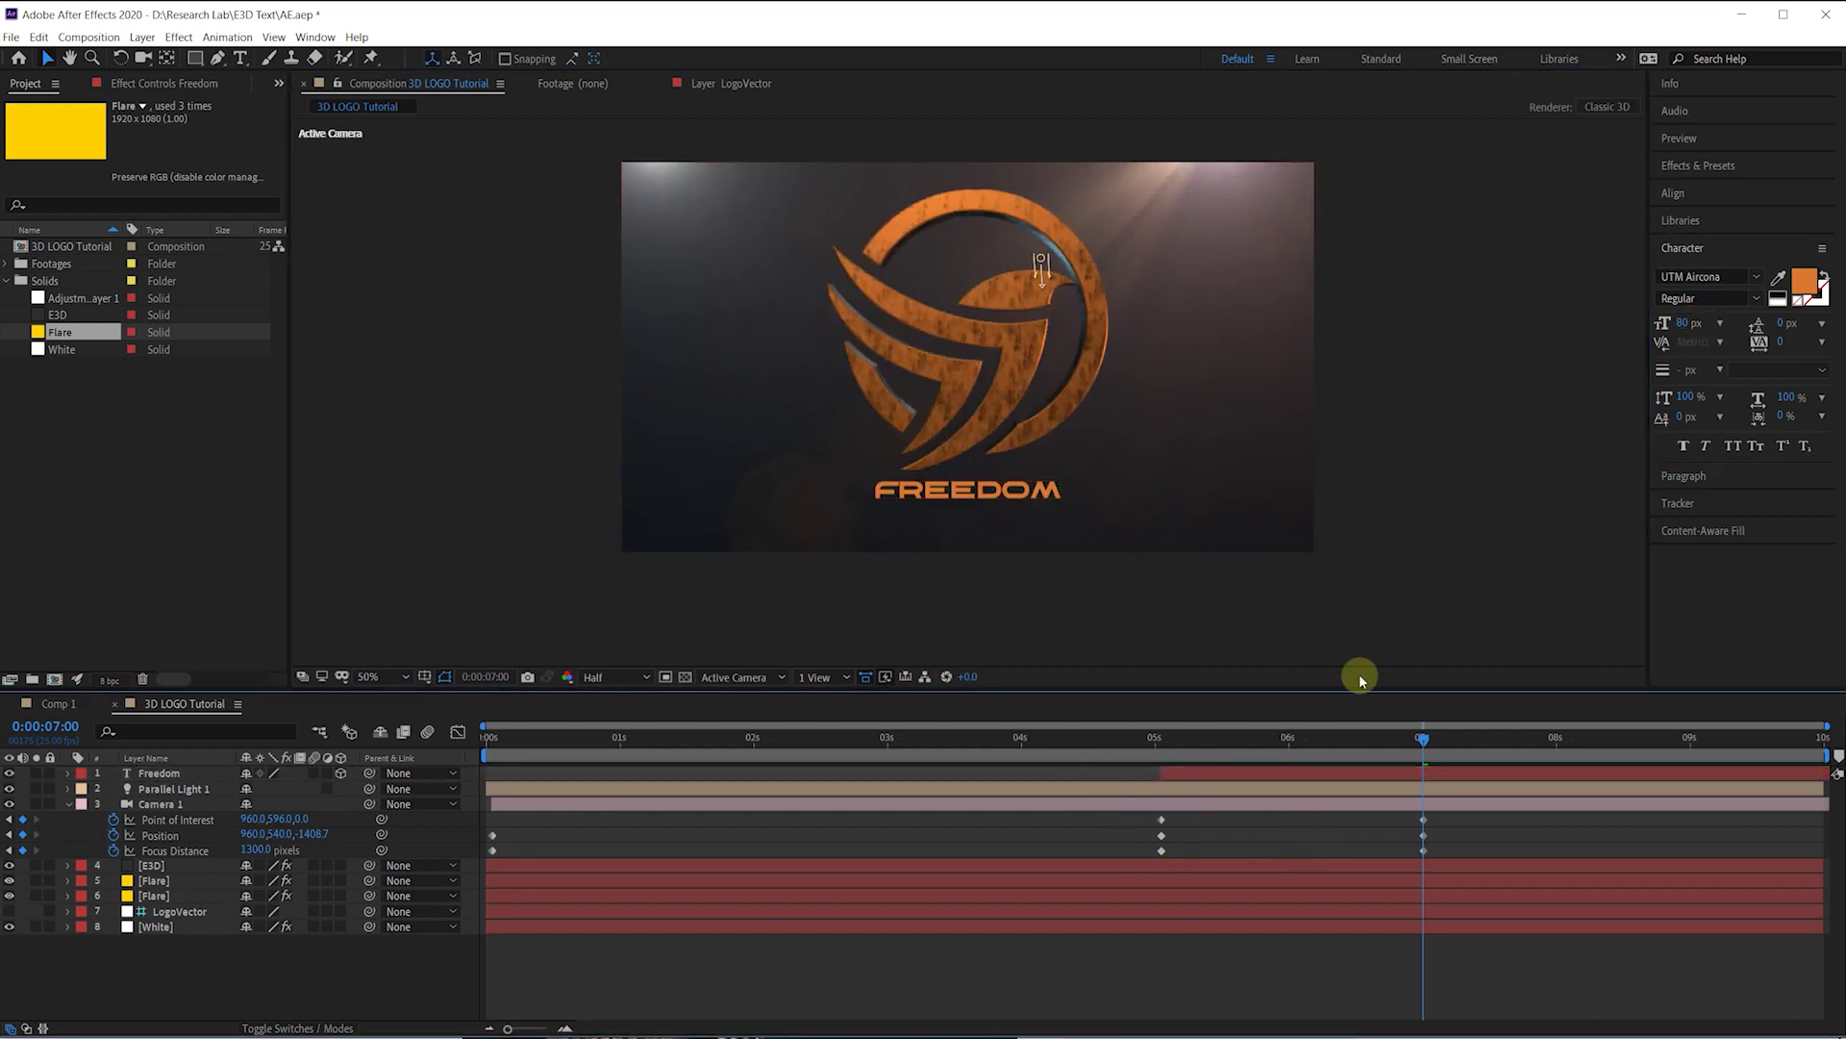
Step: Enlarge the Freedom text to 98 px and lower it slightly beneath the logo
left_click(1695, 322)
left_click_drag(1685, 323, 1698, 322)
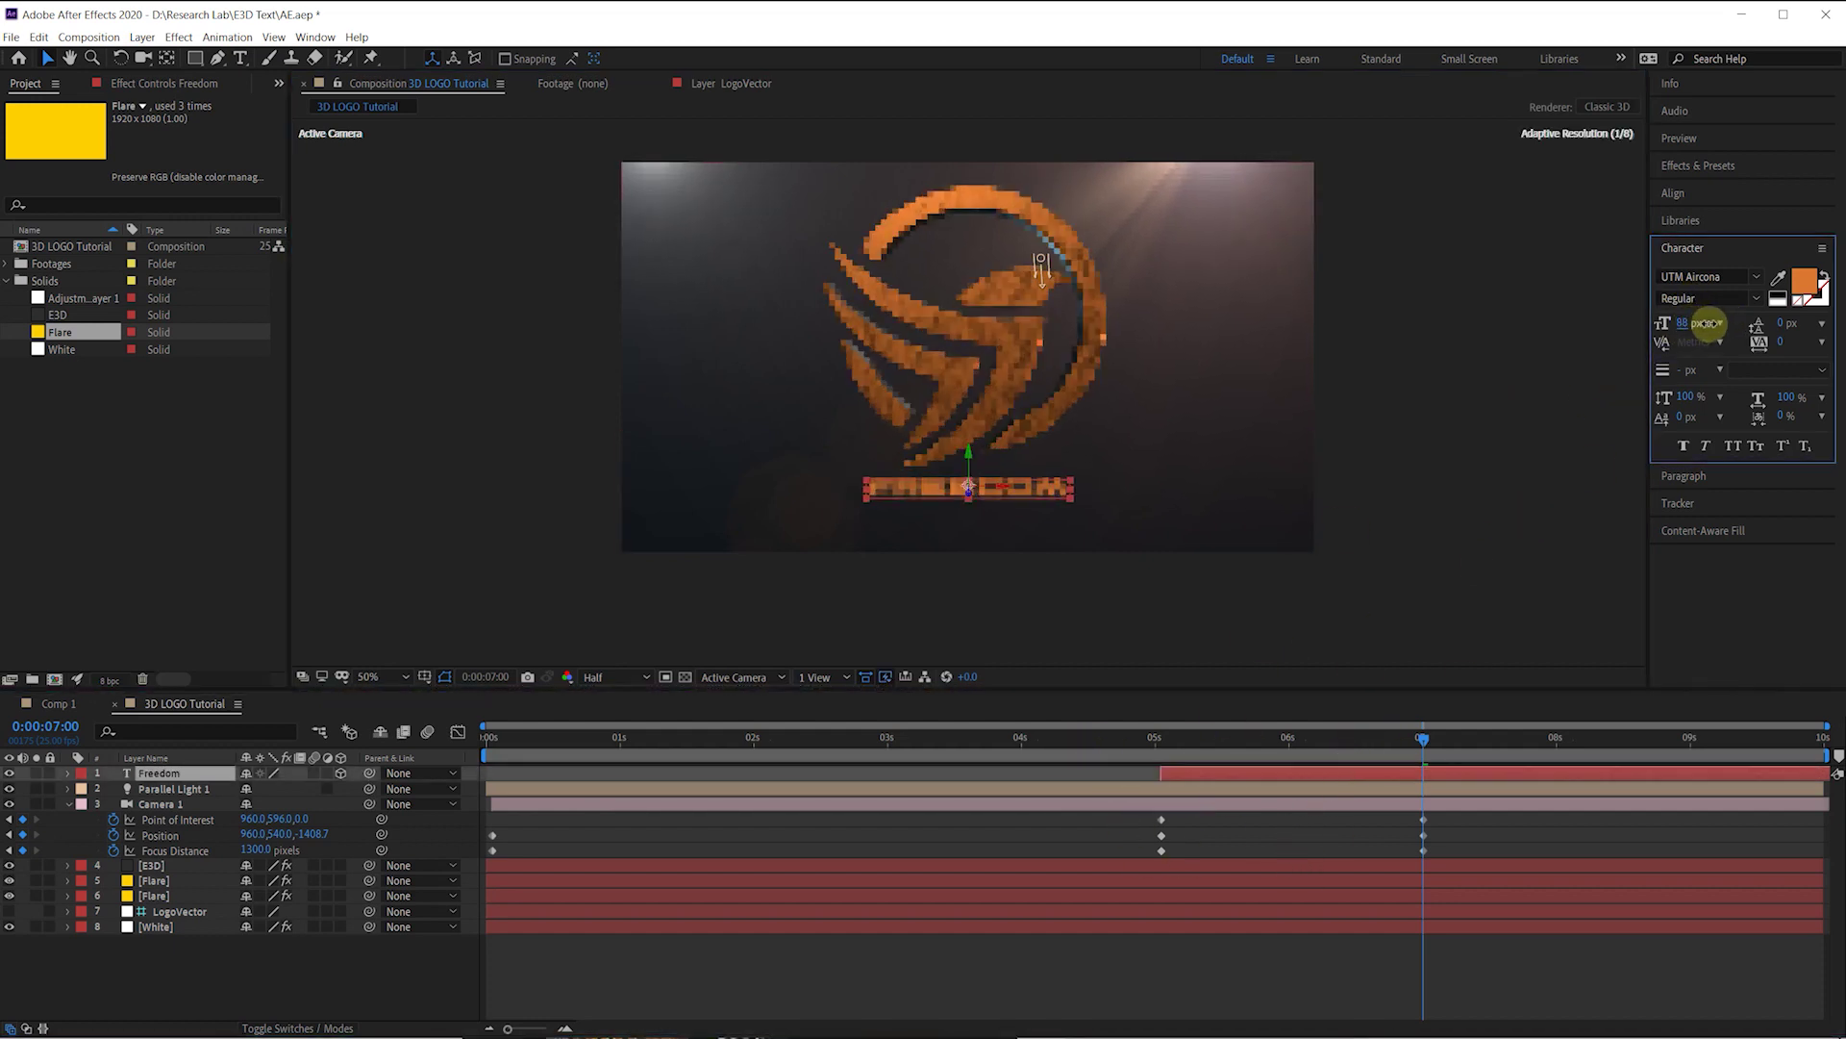
left_click(969, 462)
Step: Preview the camera move from just before 5 seconds and return to 0:00:07:00
mouse_move(1140, 740)
left_mouse_down()
mouse_move(1454, 738)
mouse_move(1145, 736)
left_mouse_up()
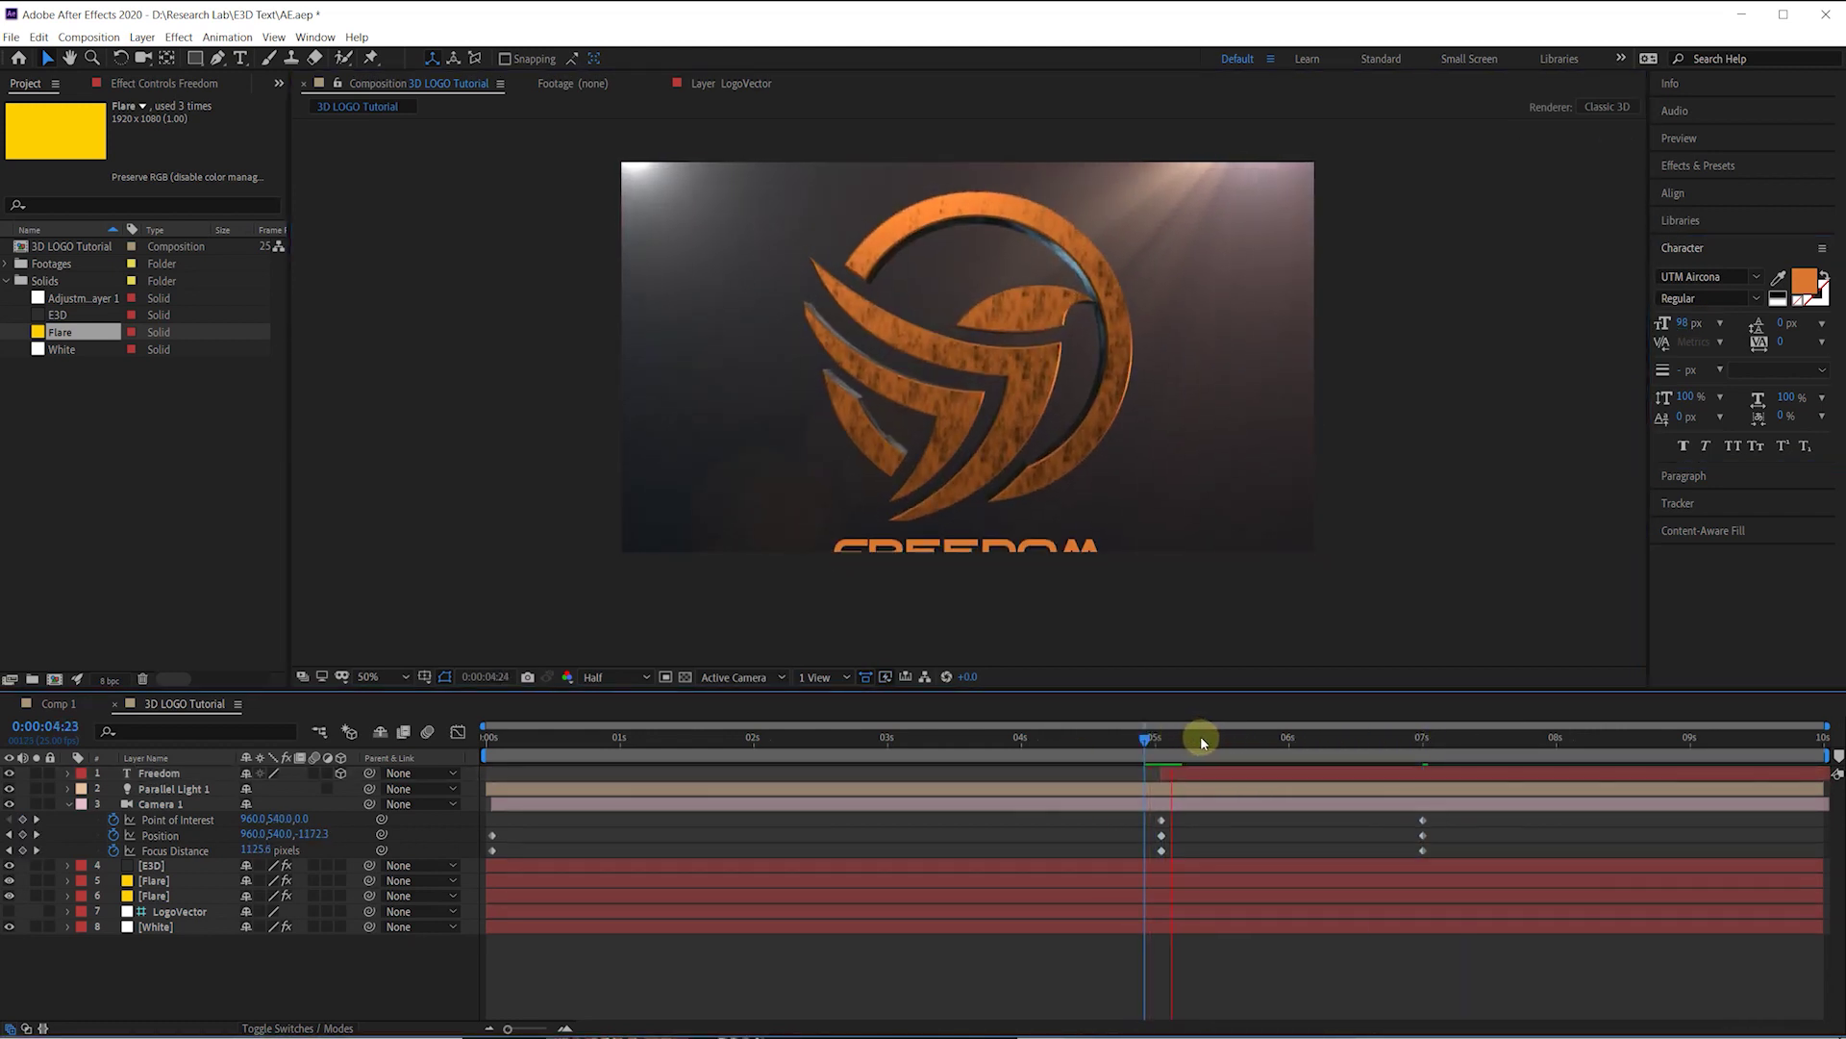
left_click(1422, 739)
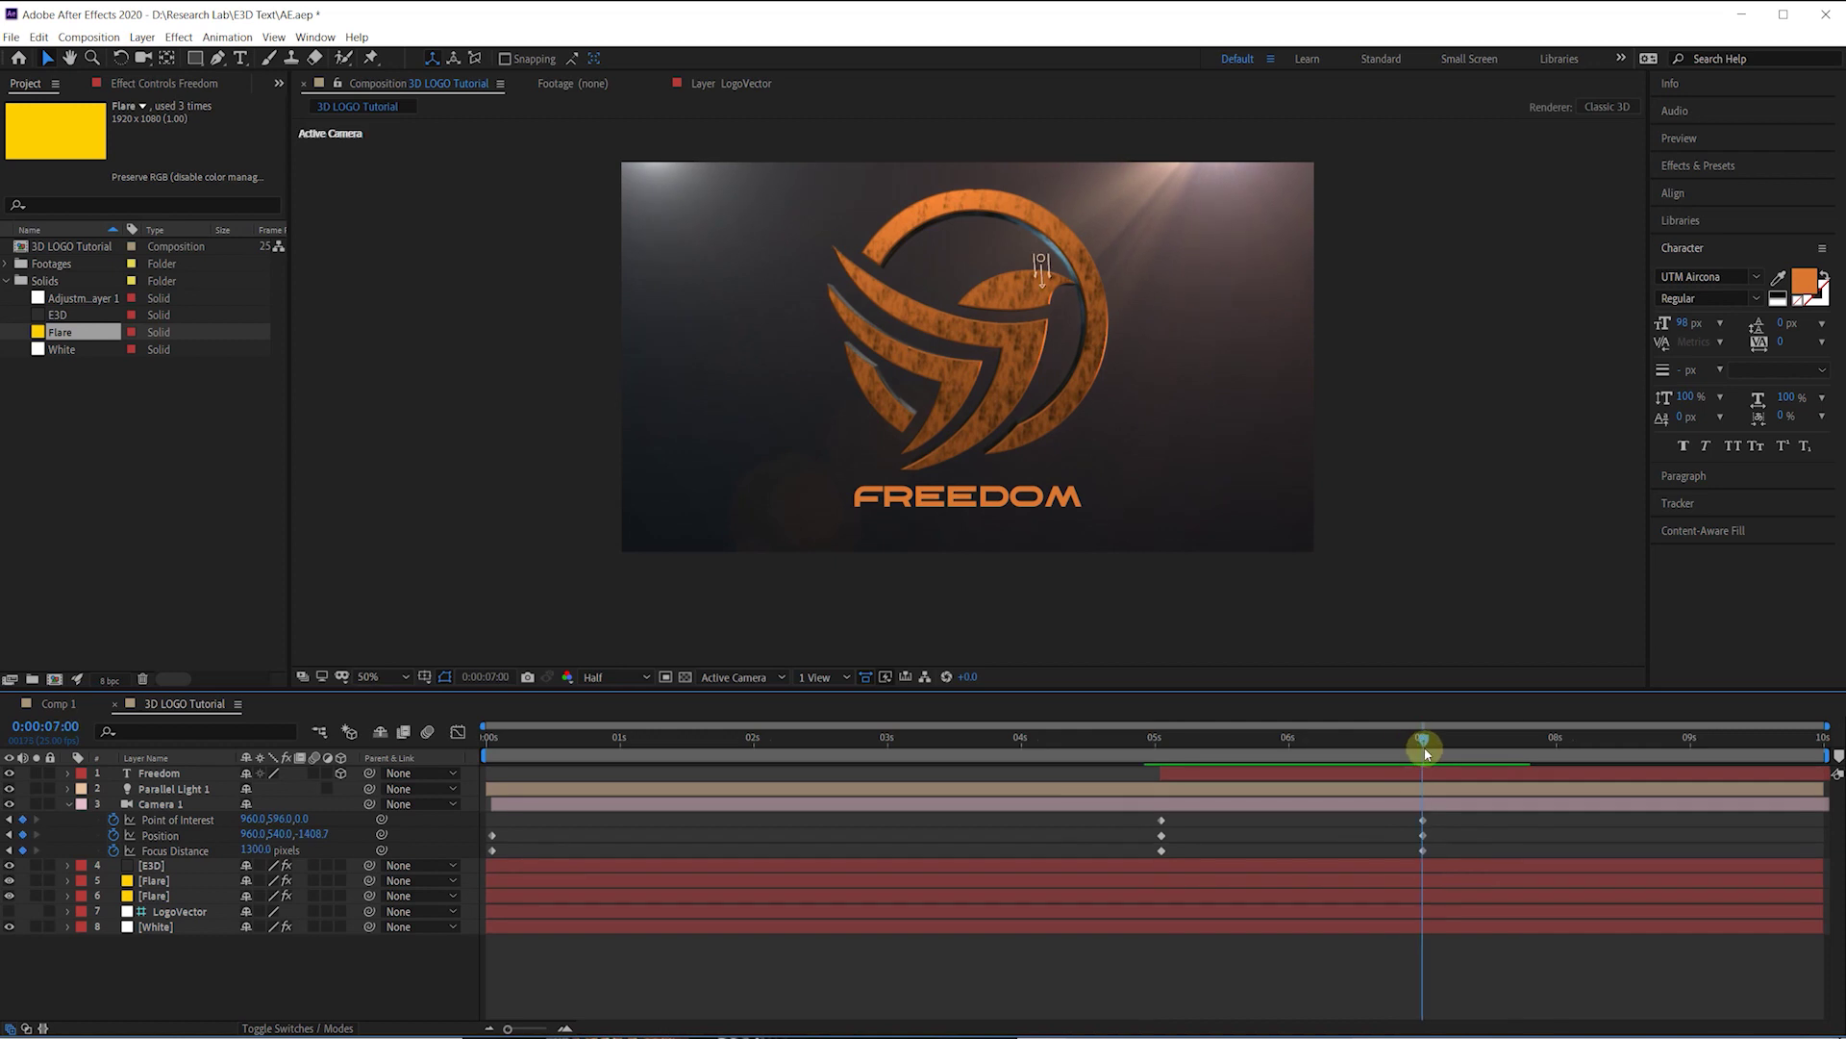
Step: Collapse Camera 1's properties, add another Flare solid above the Freedom text and apply Optical Flares to it
left_click(67, 805)
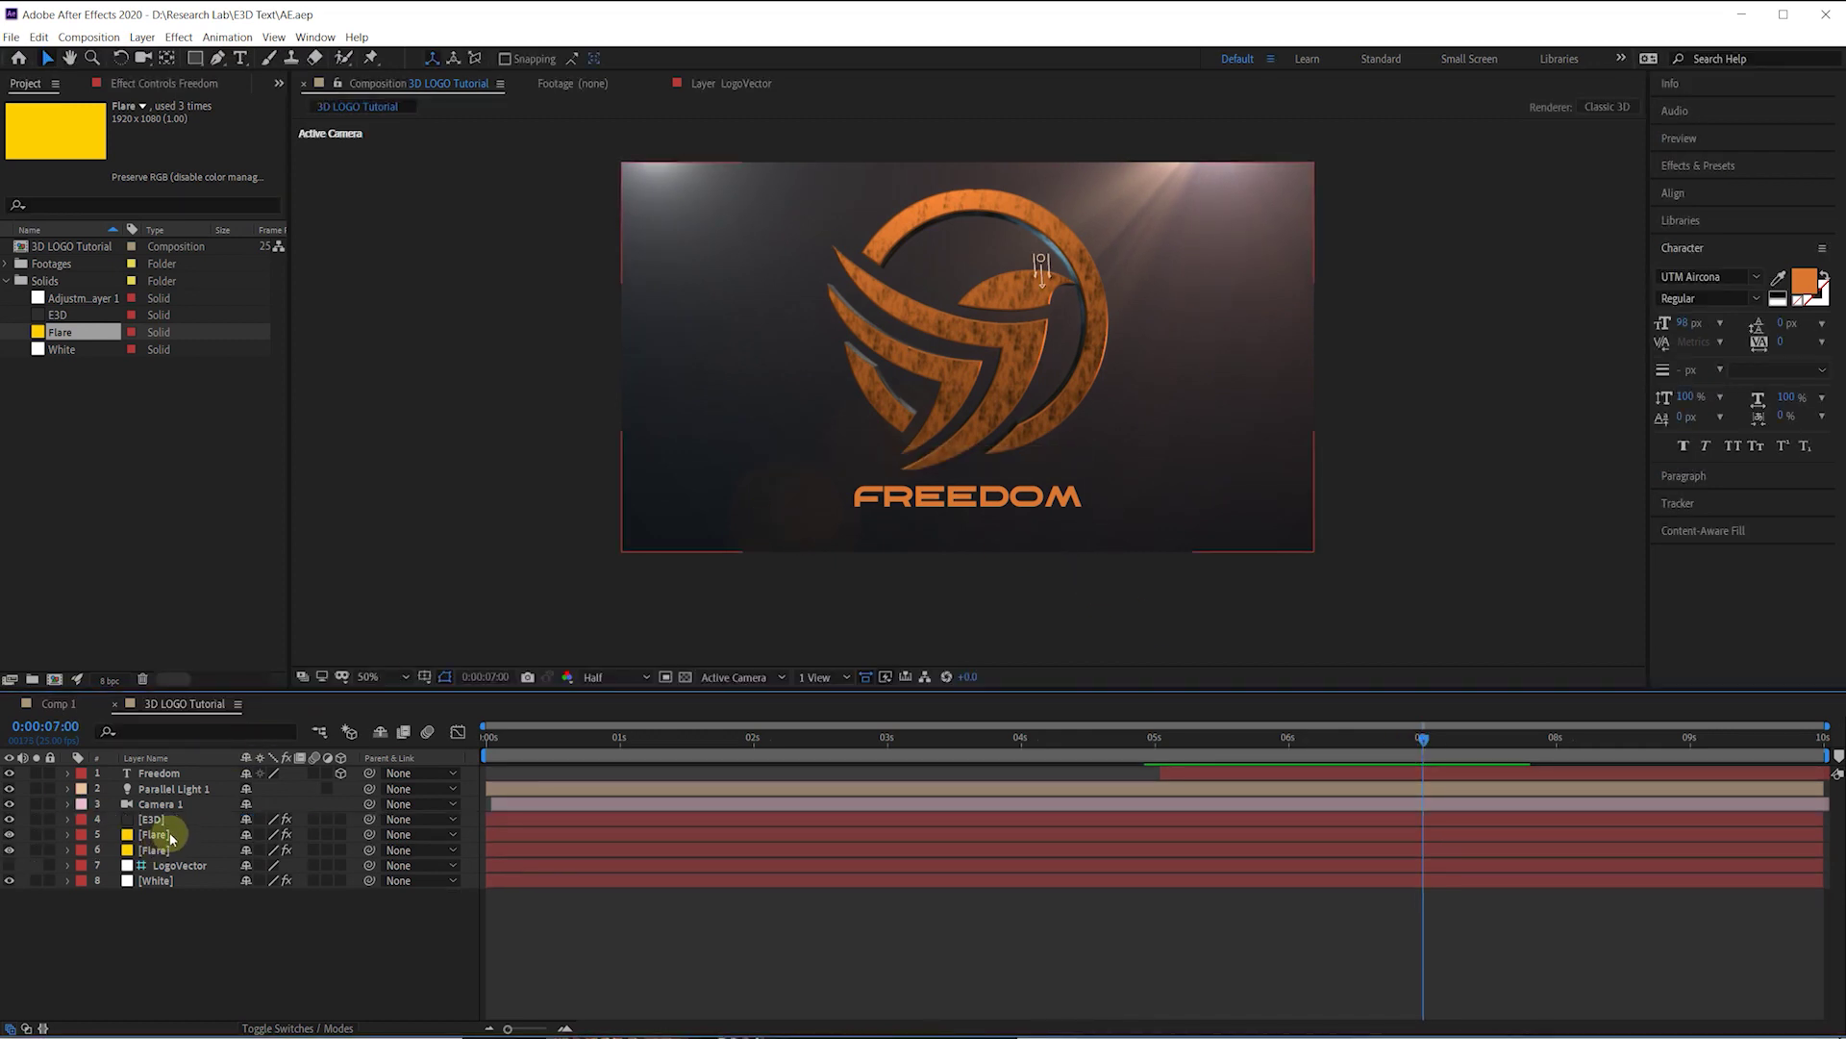
left_click_drag(59, 331, 192, 767)
key("ctrl+space")
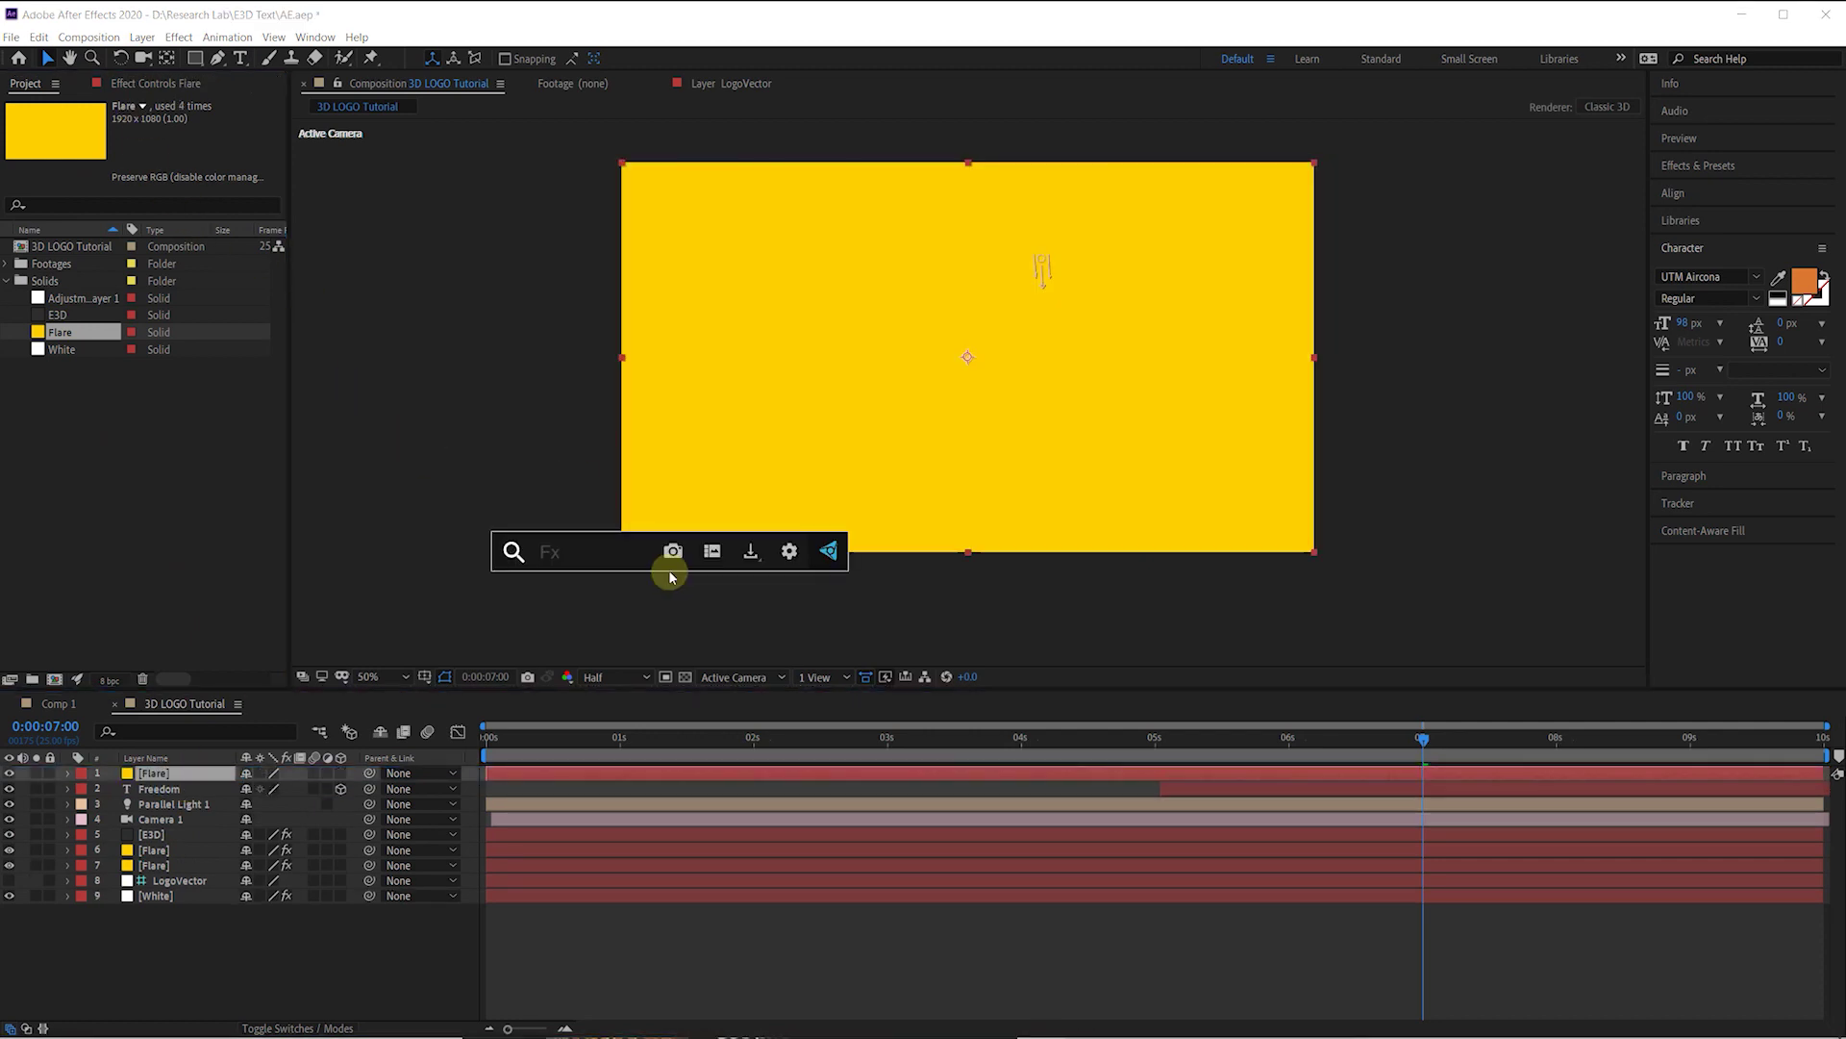
type("flare")
key("Return")
Step: Clear all lens objects from the new flare's Optical Flares options and add a single Streak
left_click(87, 157)
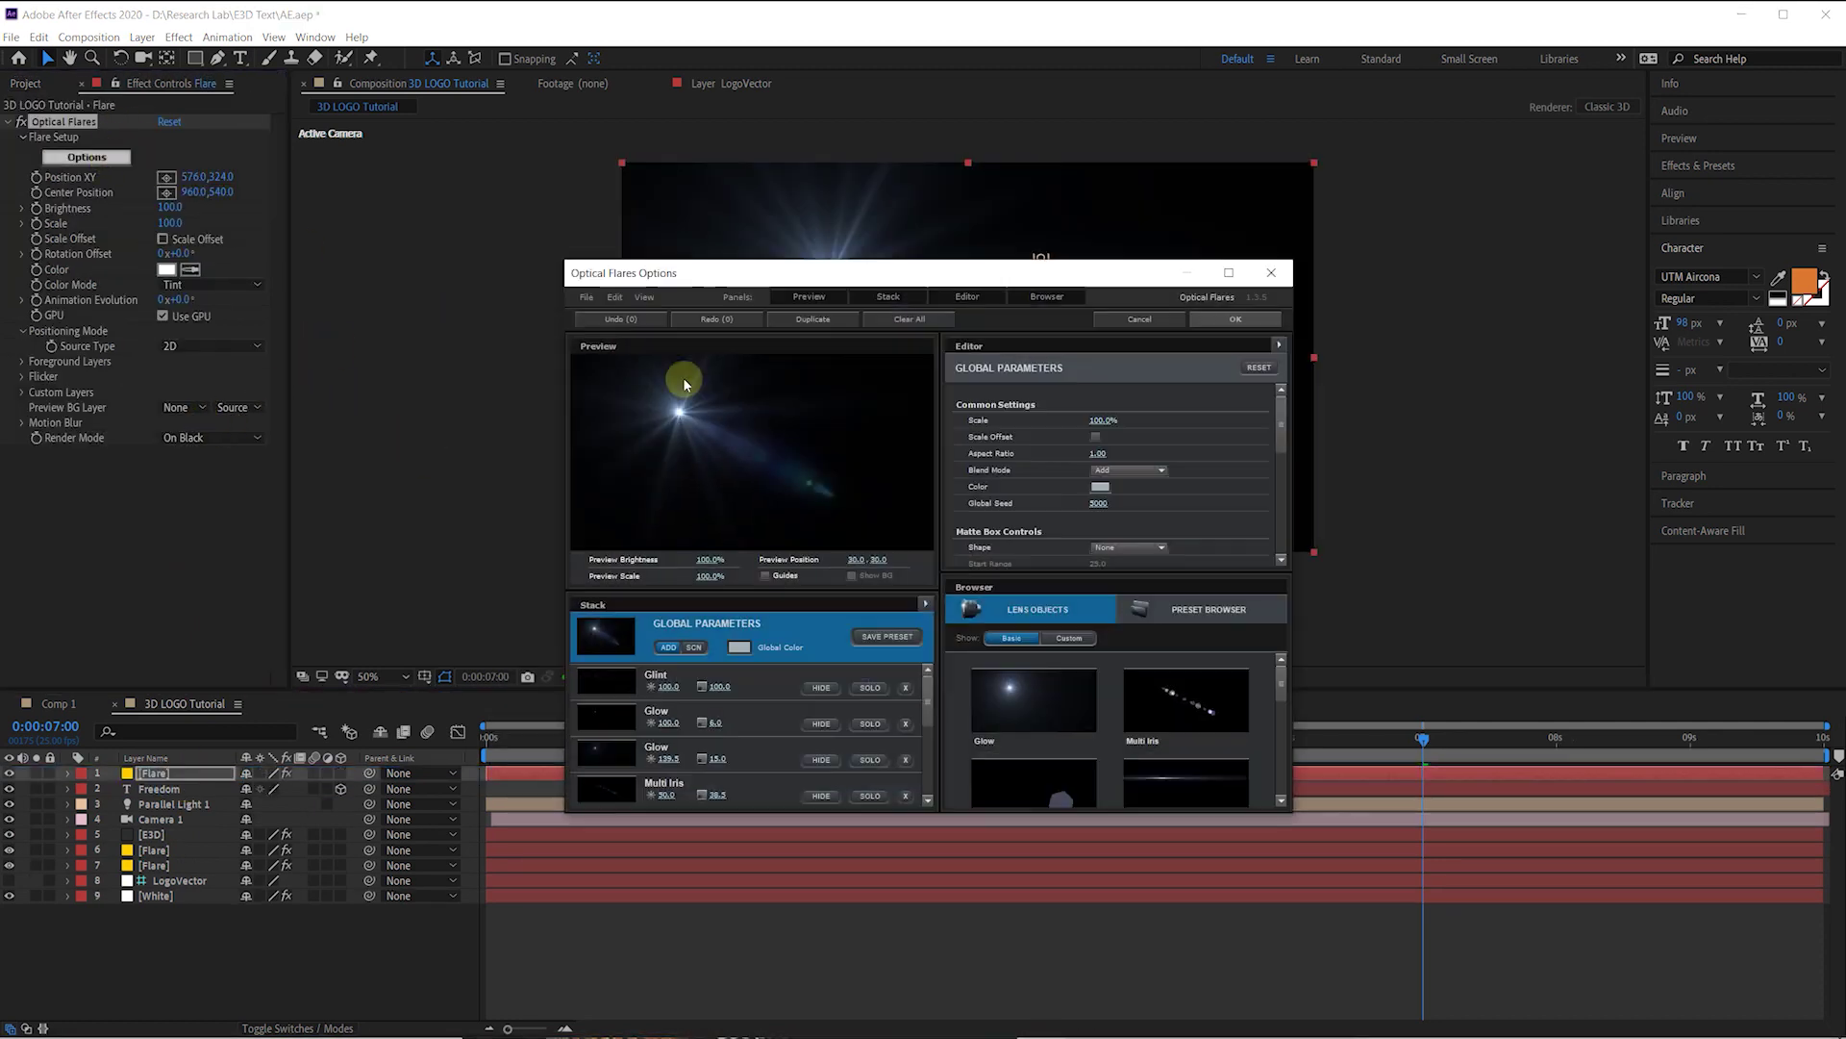
left_click(910, 319)
left_click(898, 568)
left_click(1185, 781)
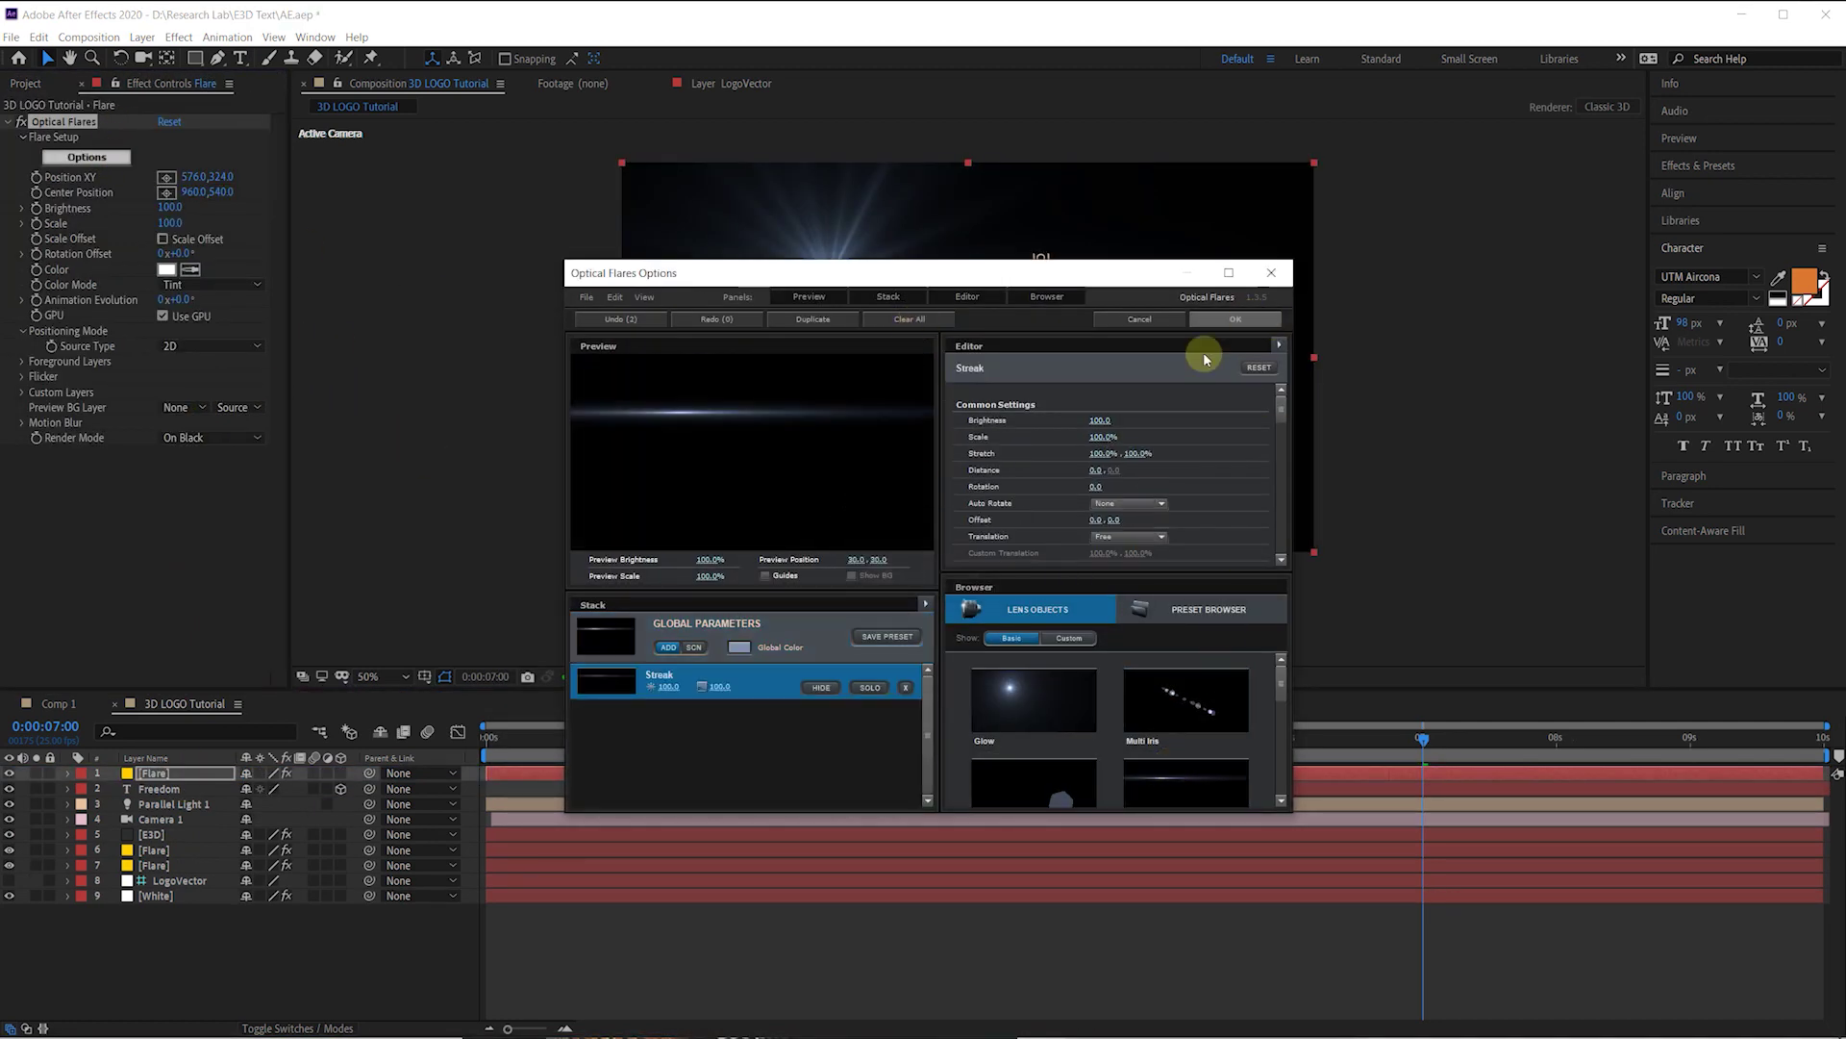
Step: Set the streak flare's global color to golden orange (FFAD00) and apply the options
left_click(743, 647)
left_click(810, 747)
left_click_drag(783, 701, 839, 588)
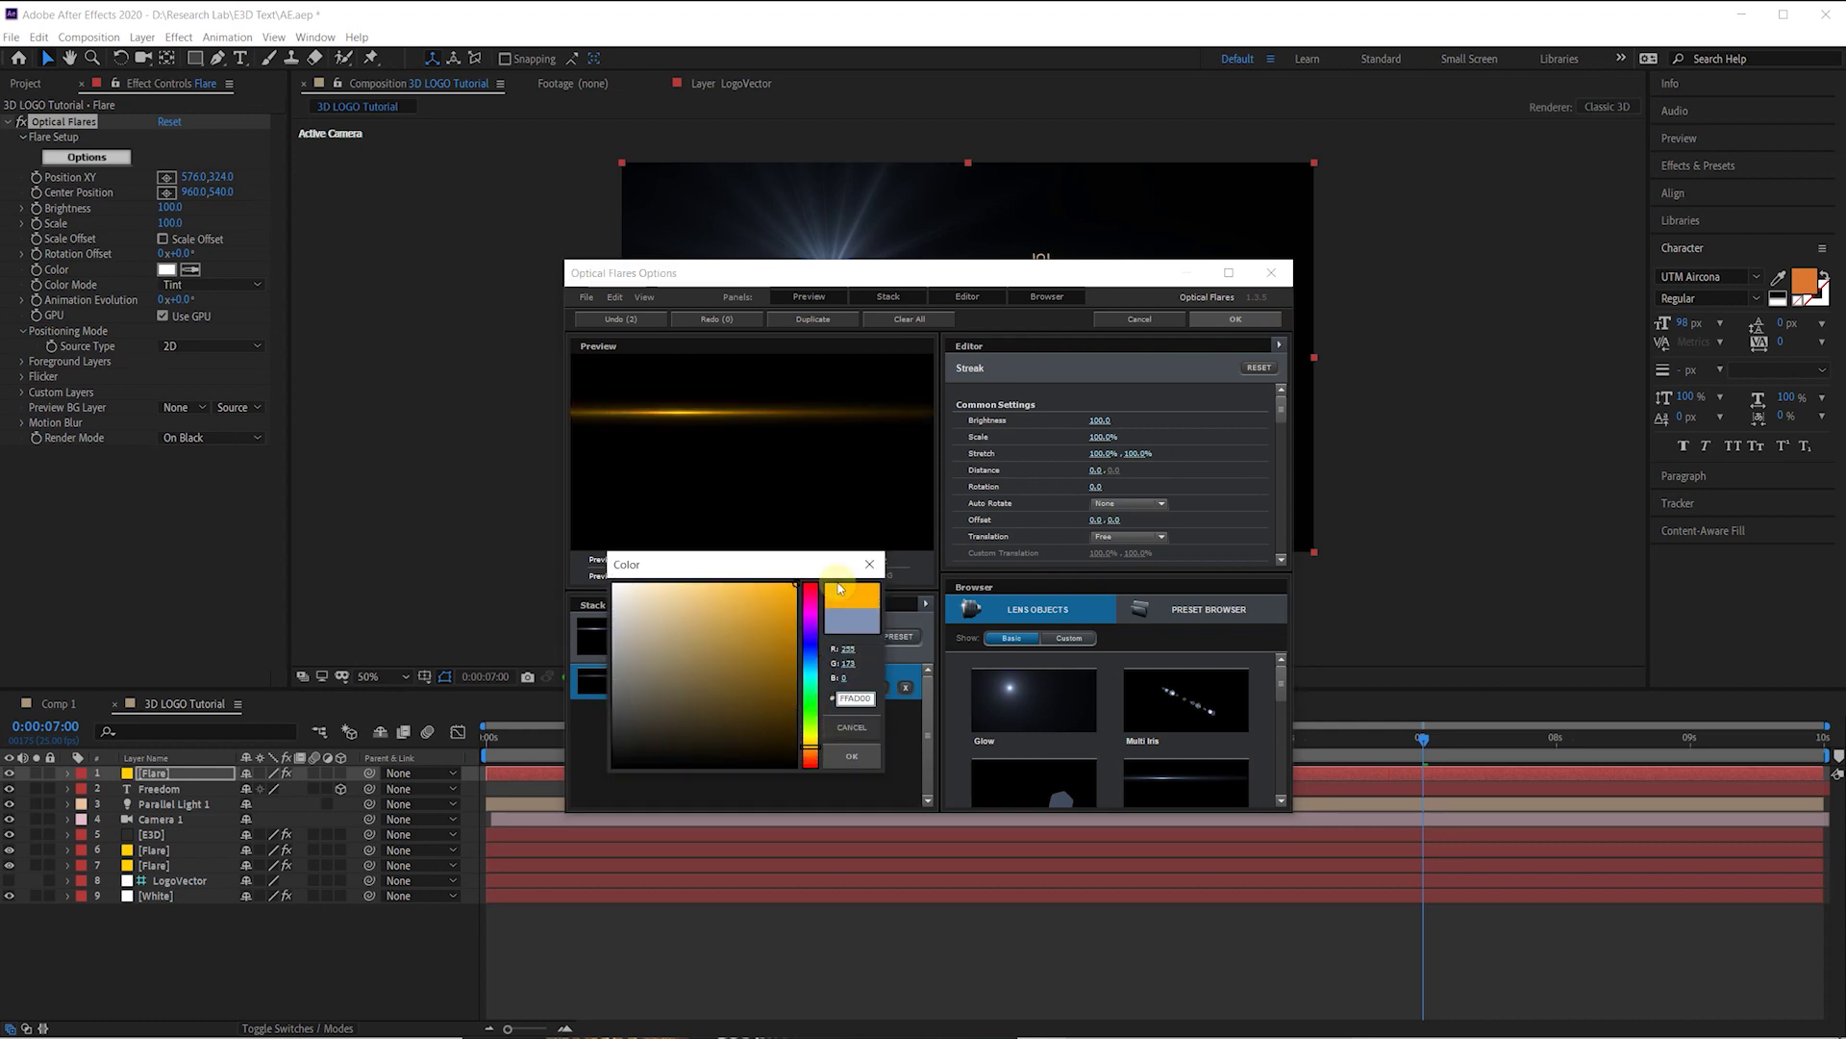
left_click(858, 755)
left_click(1236, 319)
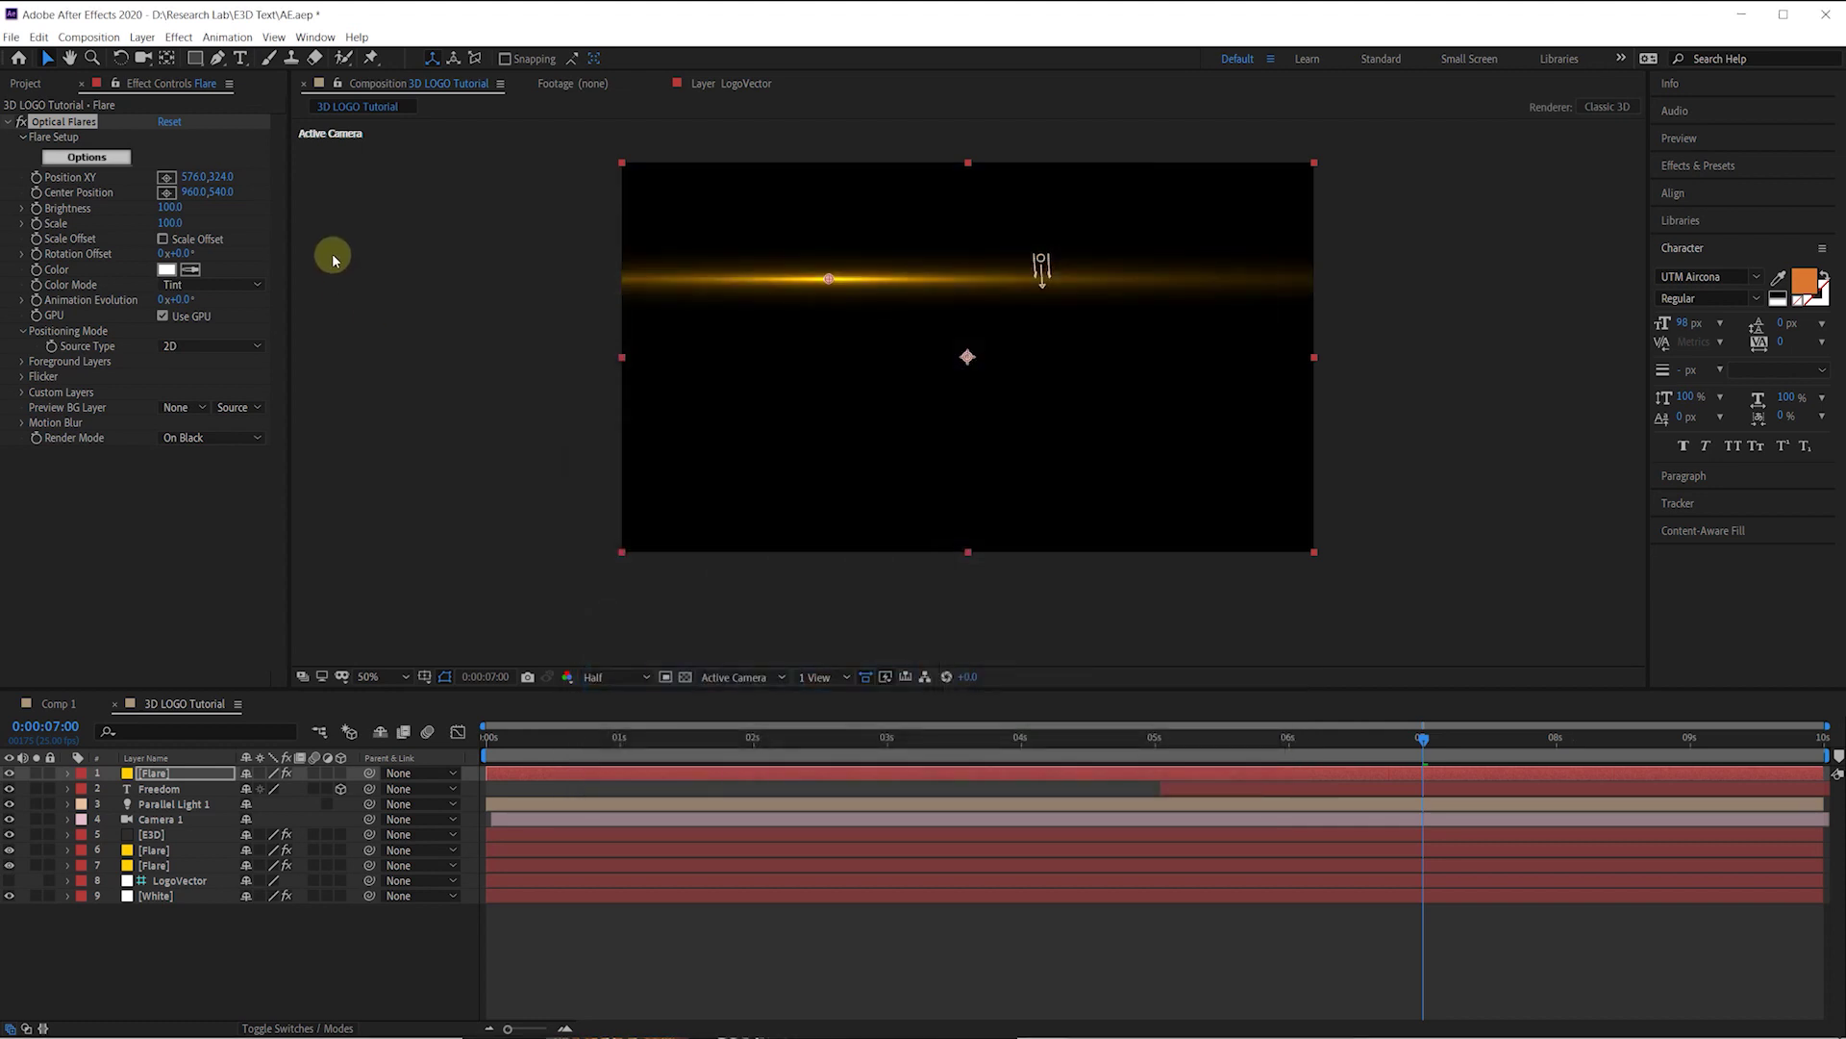
Step: Set the new flare's Render Mode to On Transparent and its flicker Speed and Amount to 40
left_click(212, 437)
left_click(211, 473)
left_click(33, 378)
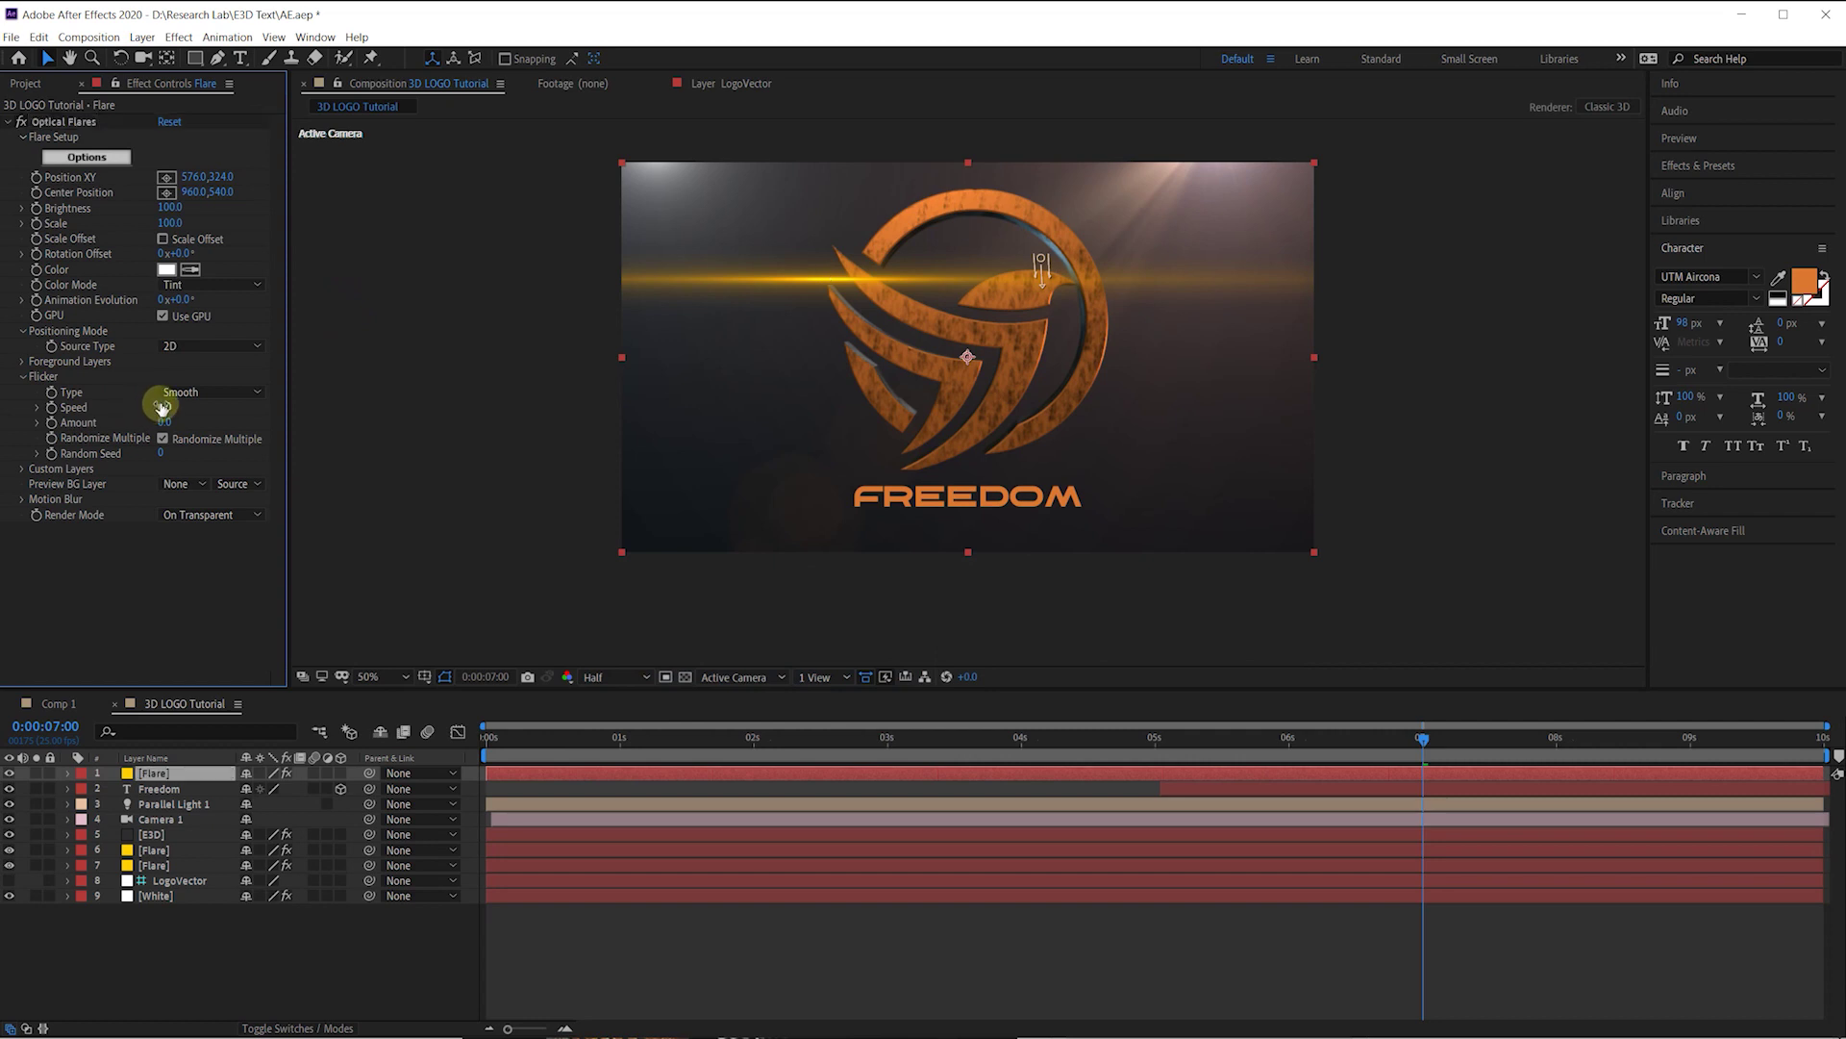
left_click(168, 423)
type("40")
left_click(252, 556)
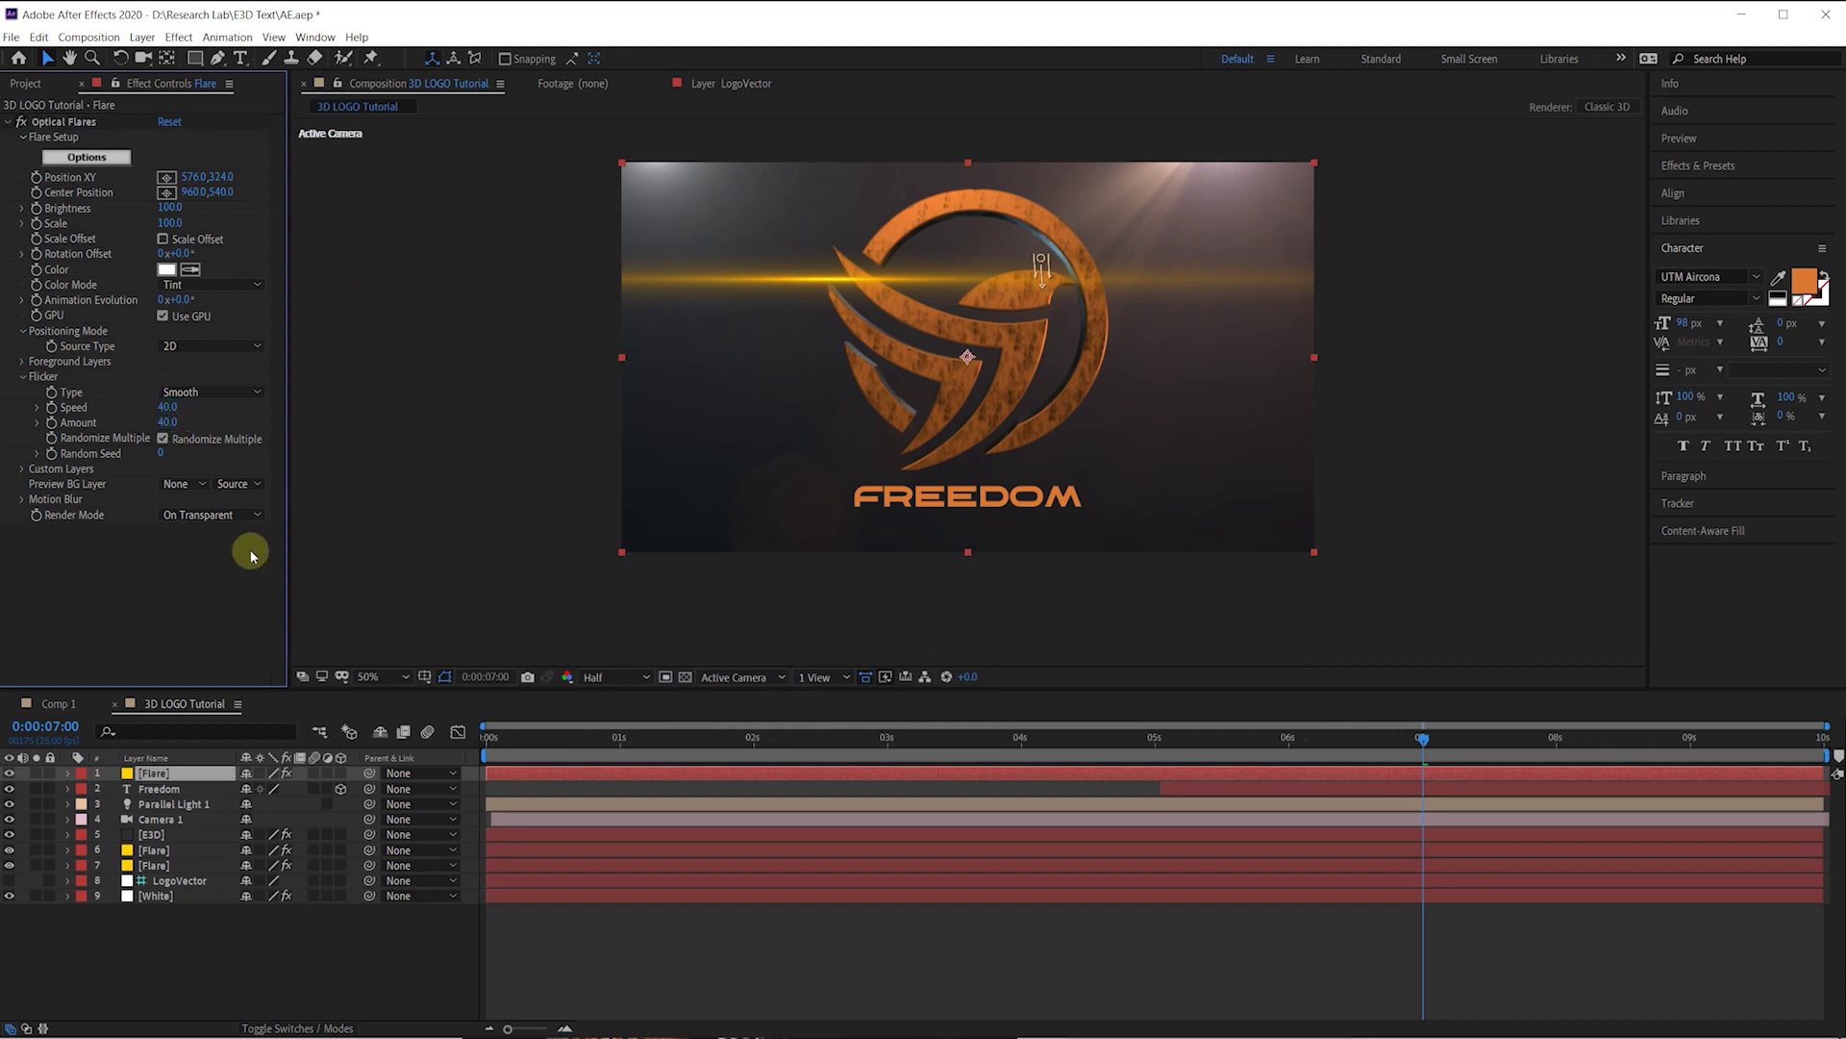
Step: Set the streak flare's Scale to 60 and its layer's blending mode to Add
type("60")
key("Return")
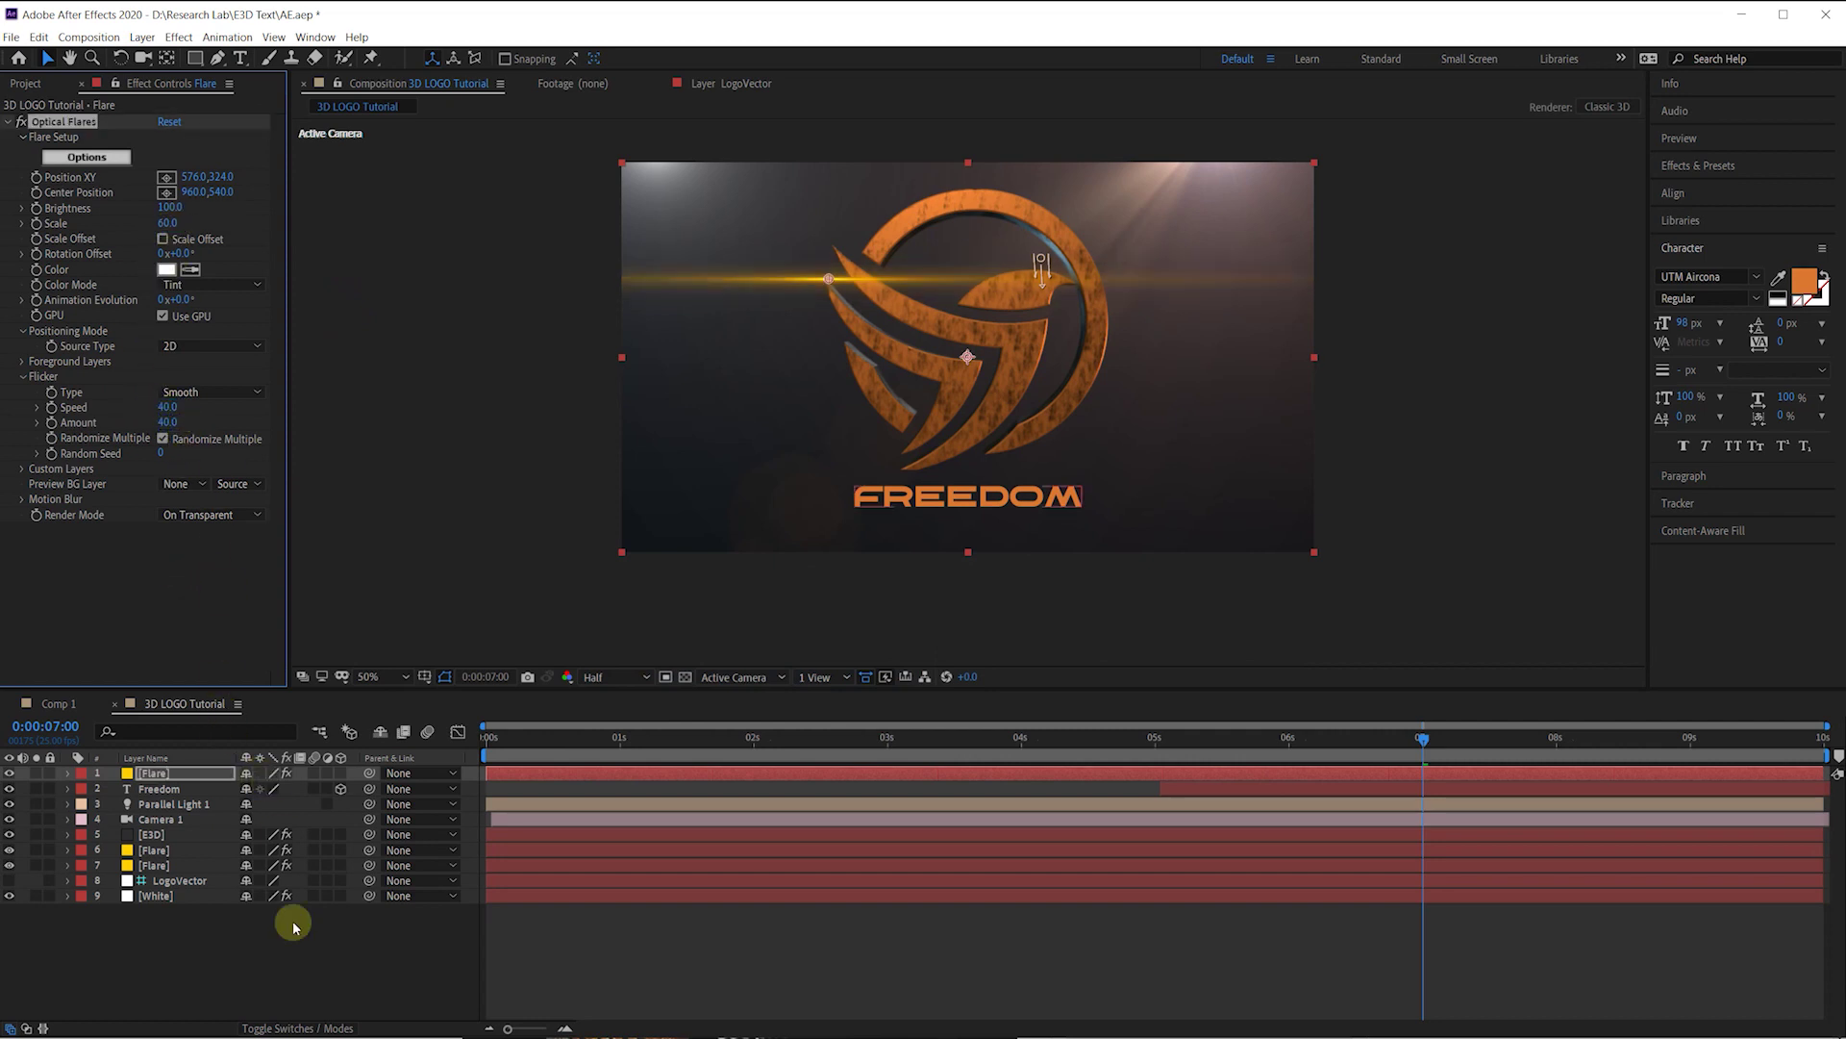
left_click(298, 1025)
left_click(272, 773)
key("Escape")
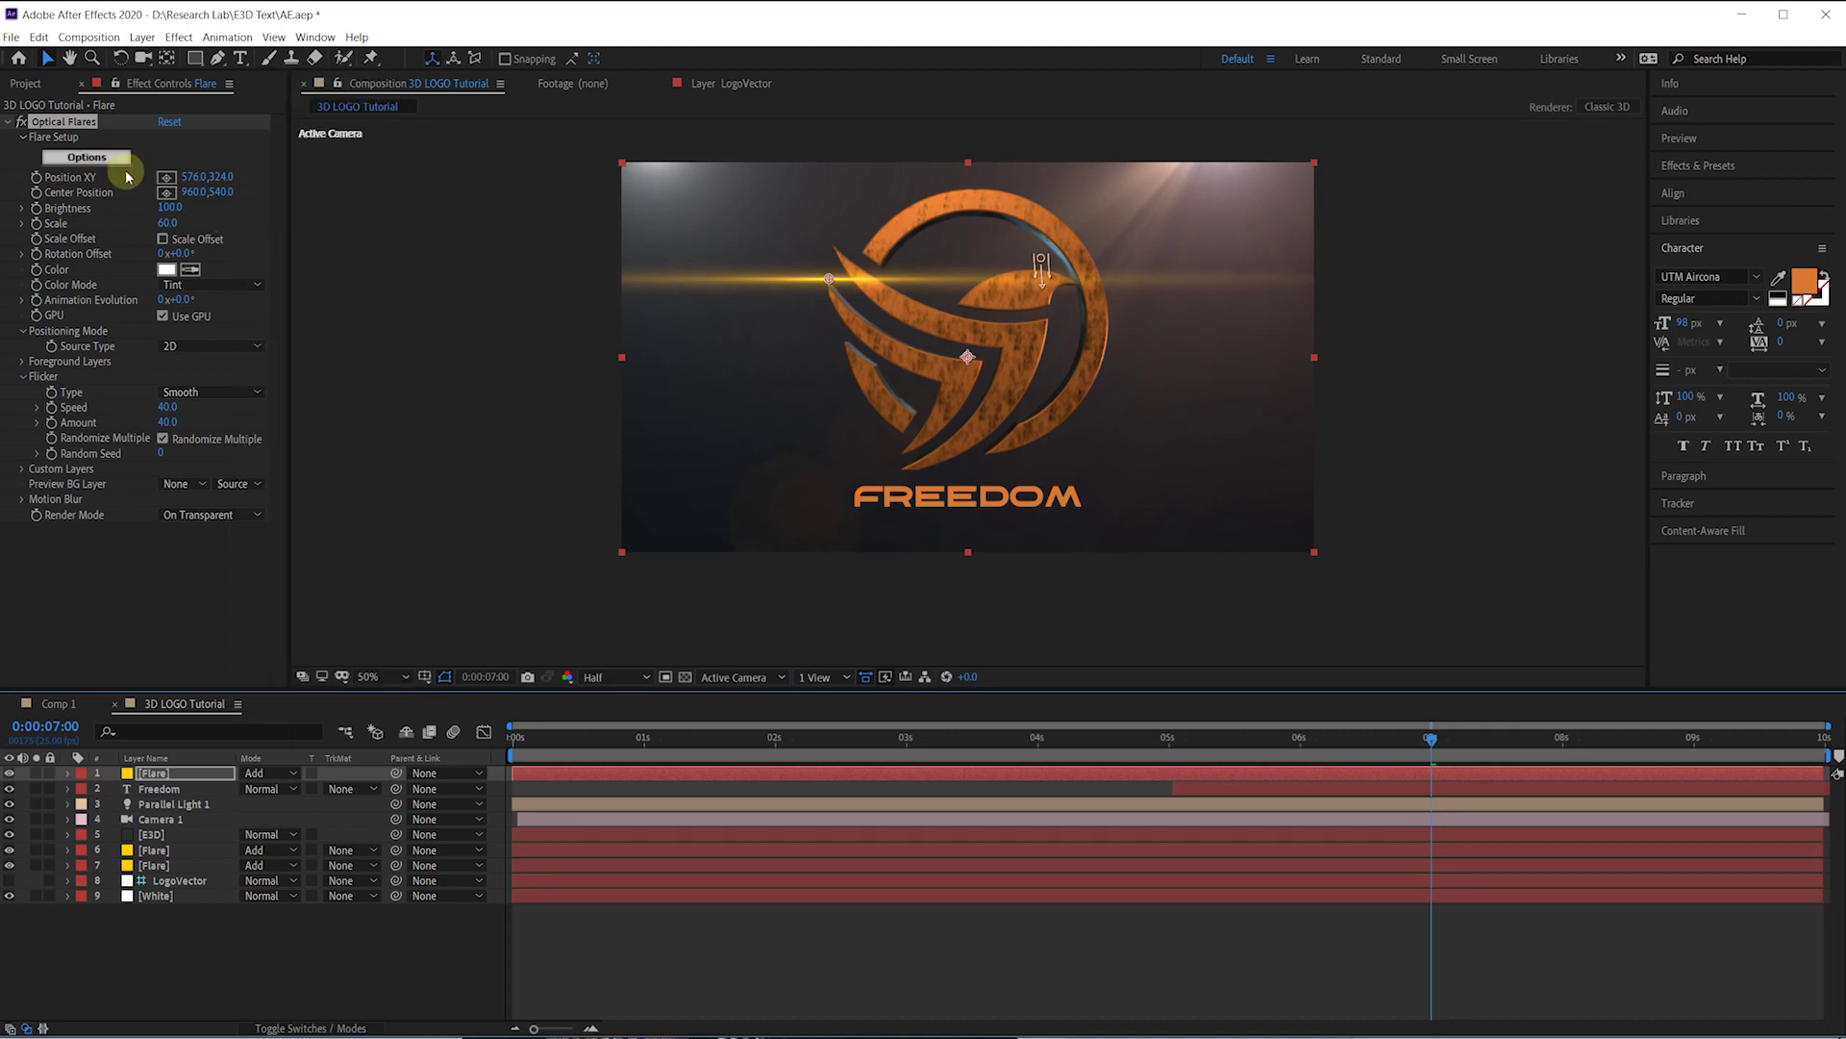
Step: Position the streak flare just beneath the FREEDOM title at 960, 986 and set its Scale to 20
left_click(166, 177)
left_click(968, 518)
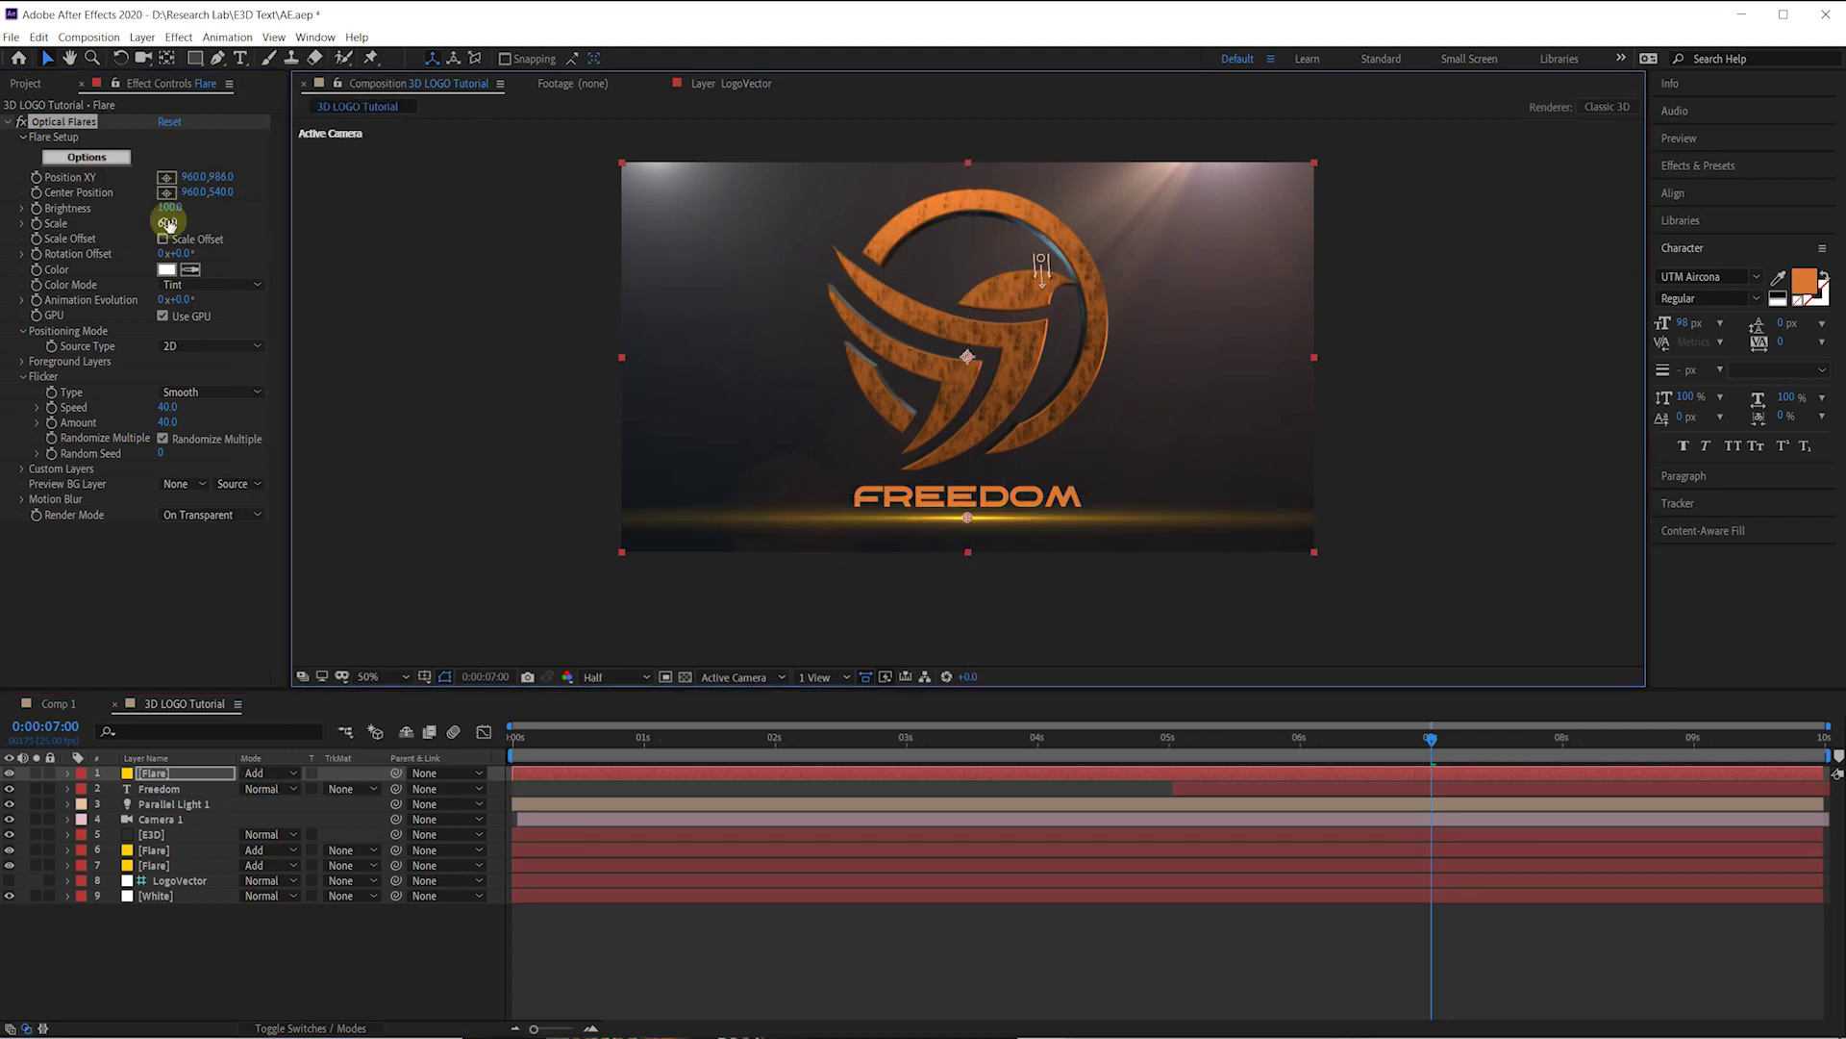
left_click_drag(168, 223, 155, 223)
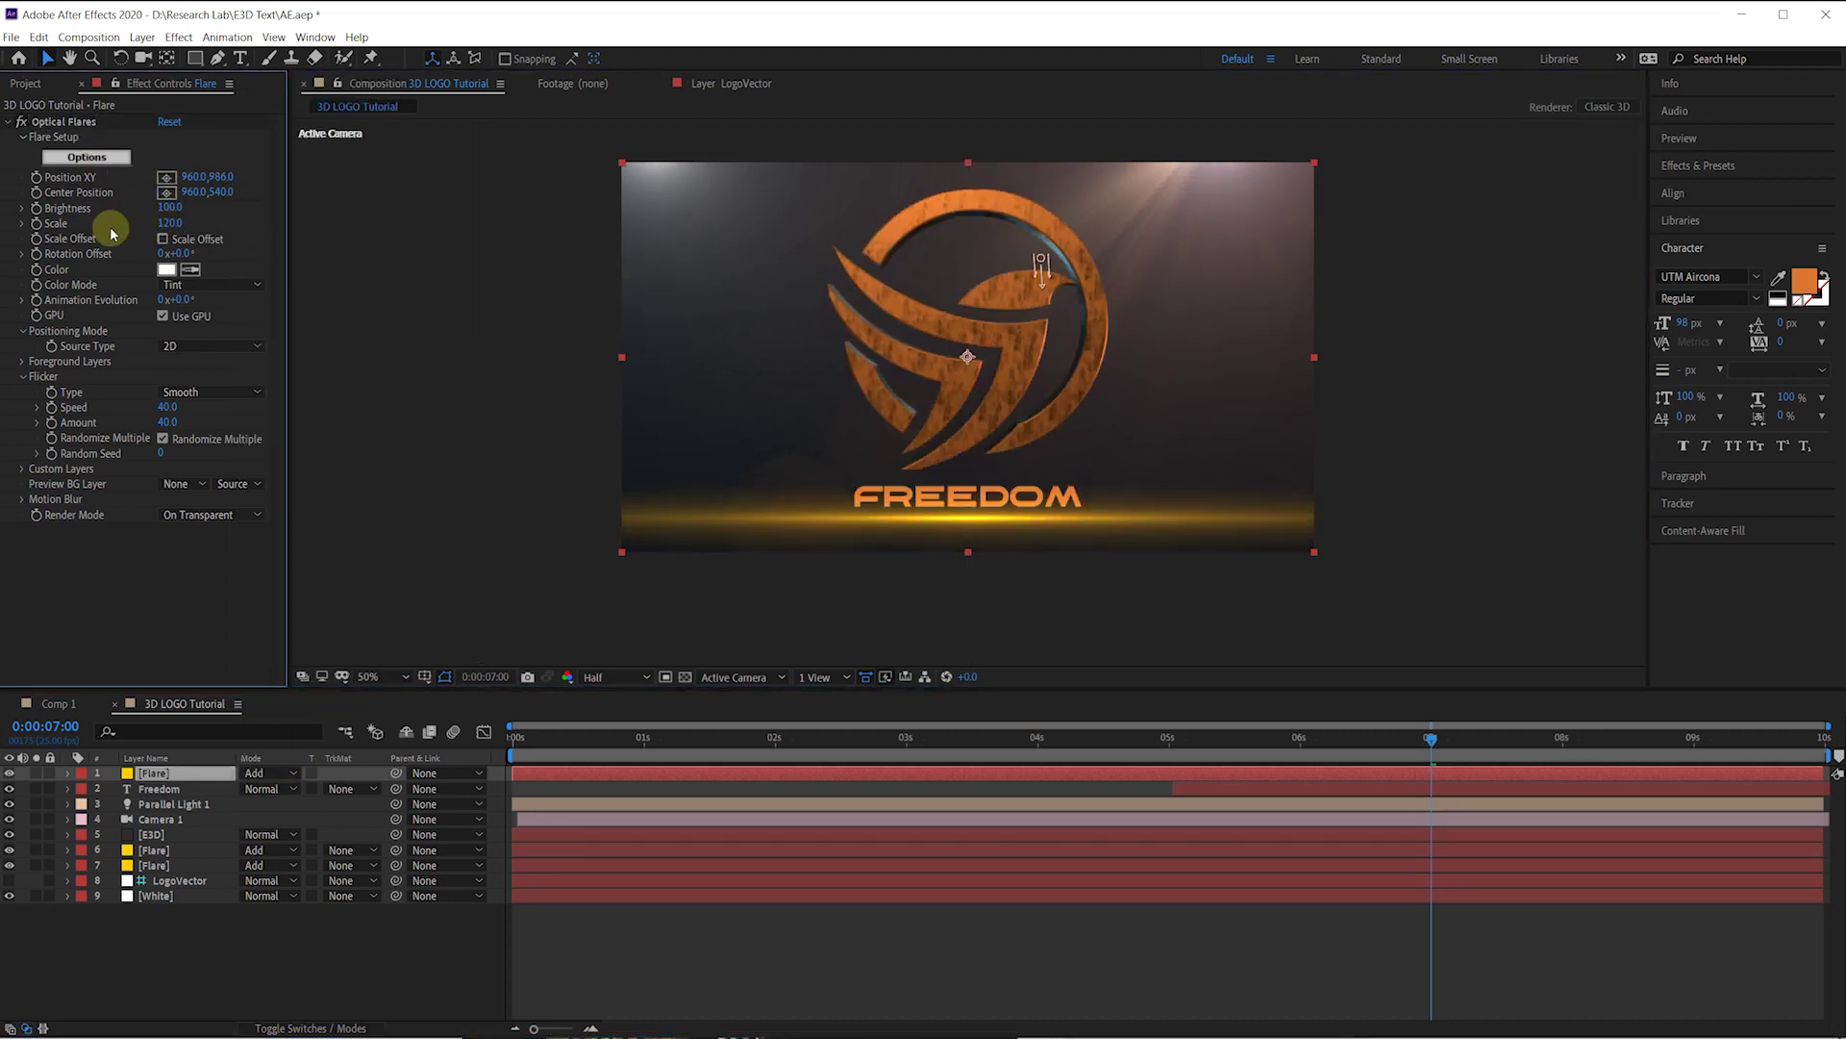
left_click(169, 224)
type("20")
key("Return")
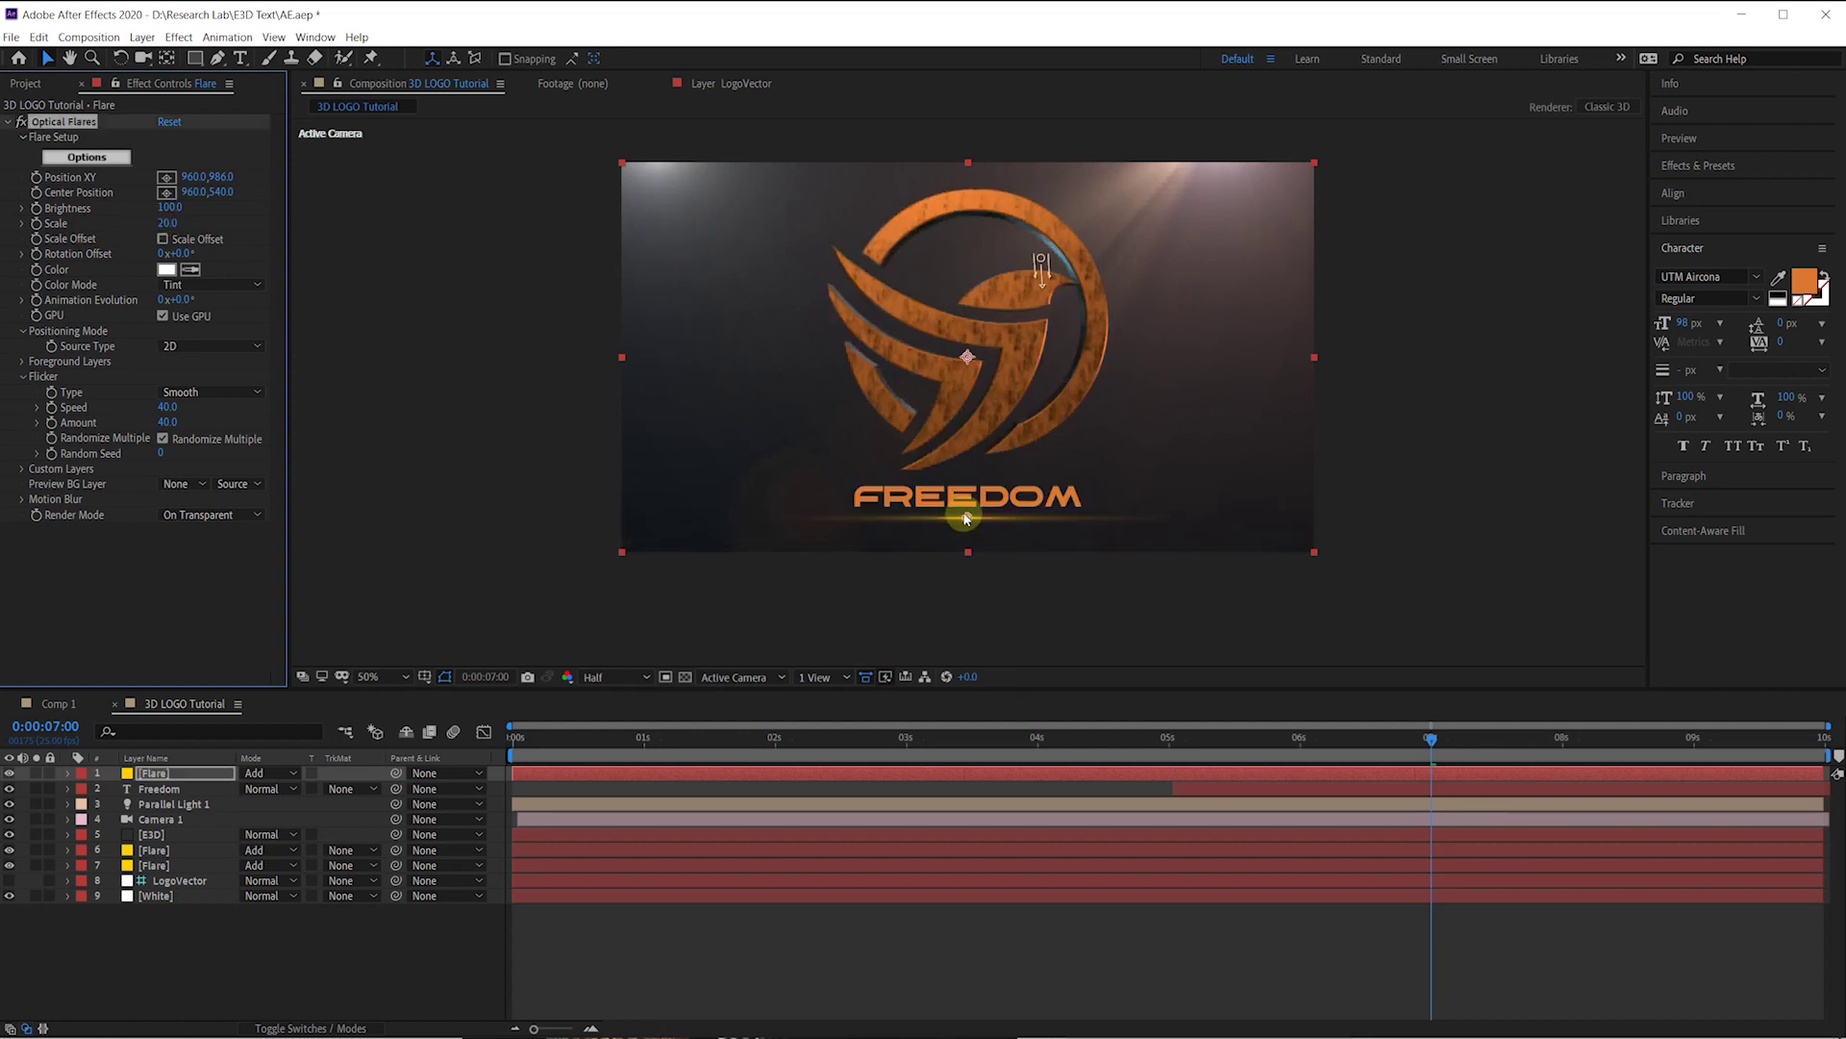
Step: Start the streak flare layer at 0:00:05:01 and keyframe its Opacity there and at 8 seconds
left_click_drag(514, 774, 1173, 749)
key("t")
left_click(115, 789)
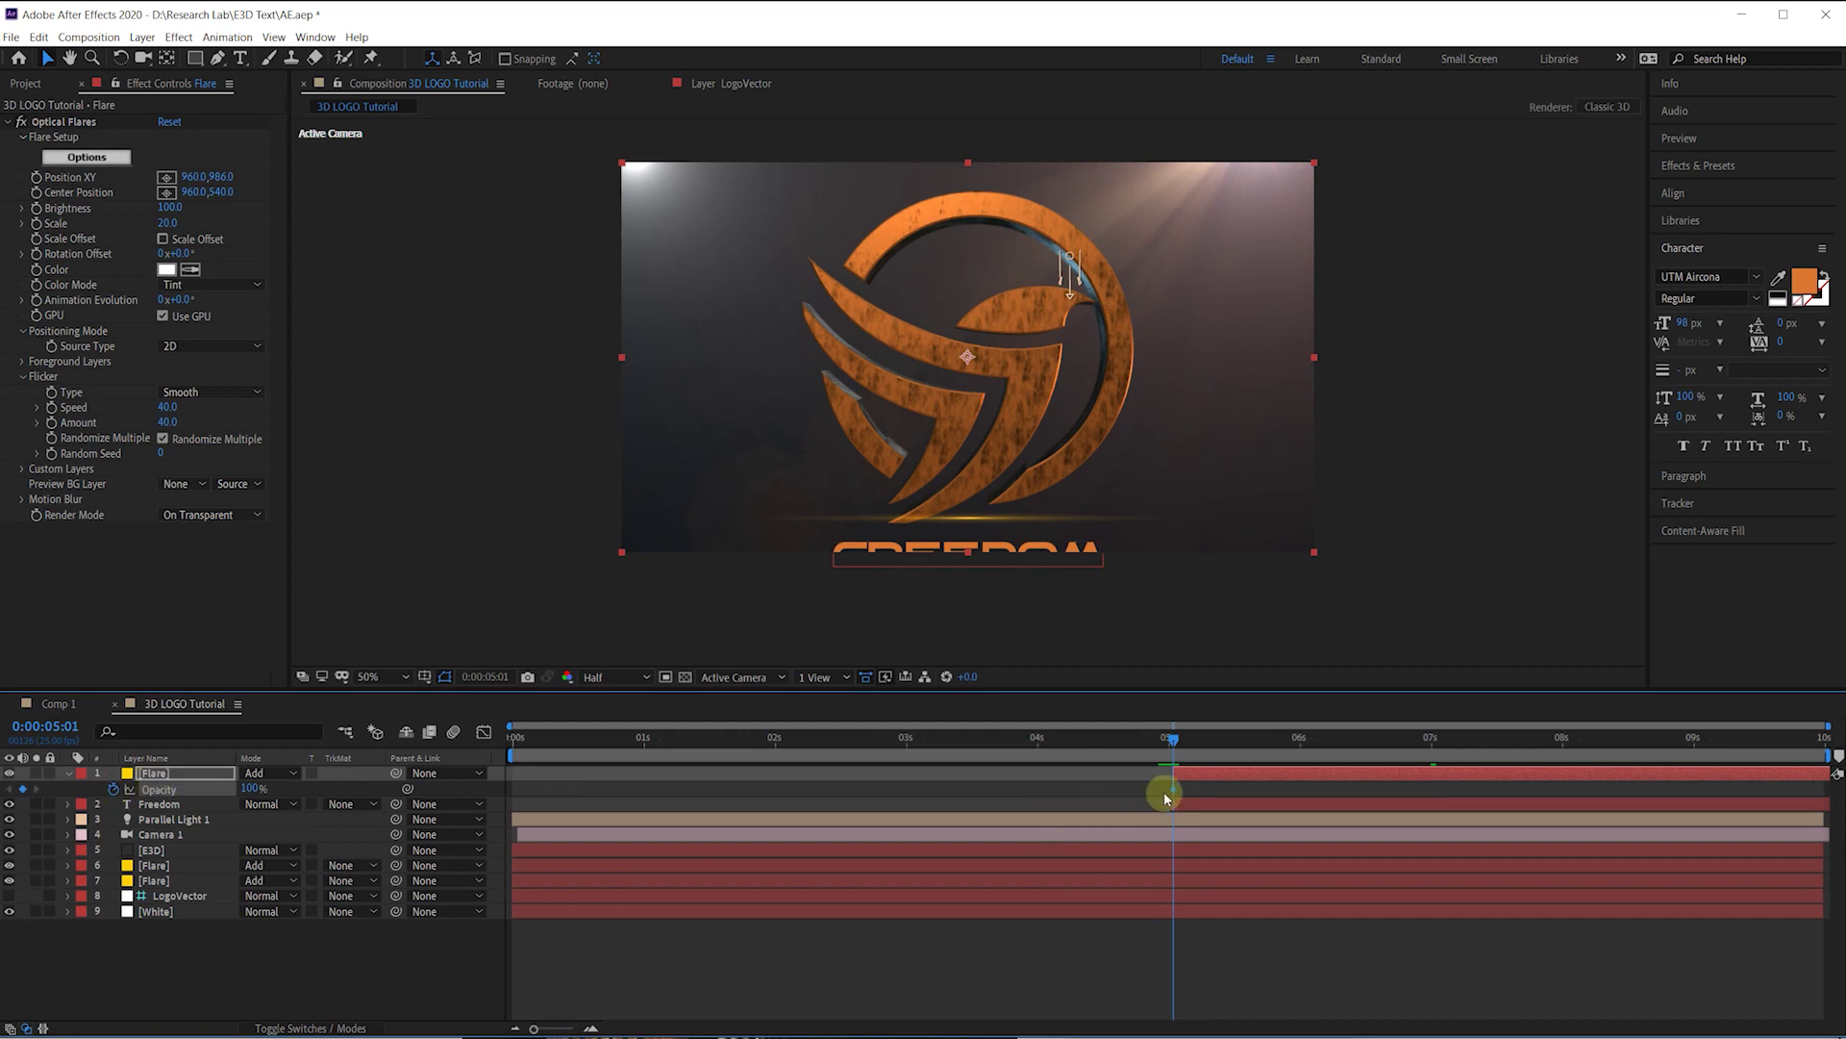
left_click_drag(1561, 796, 1562, 790)
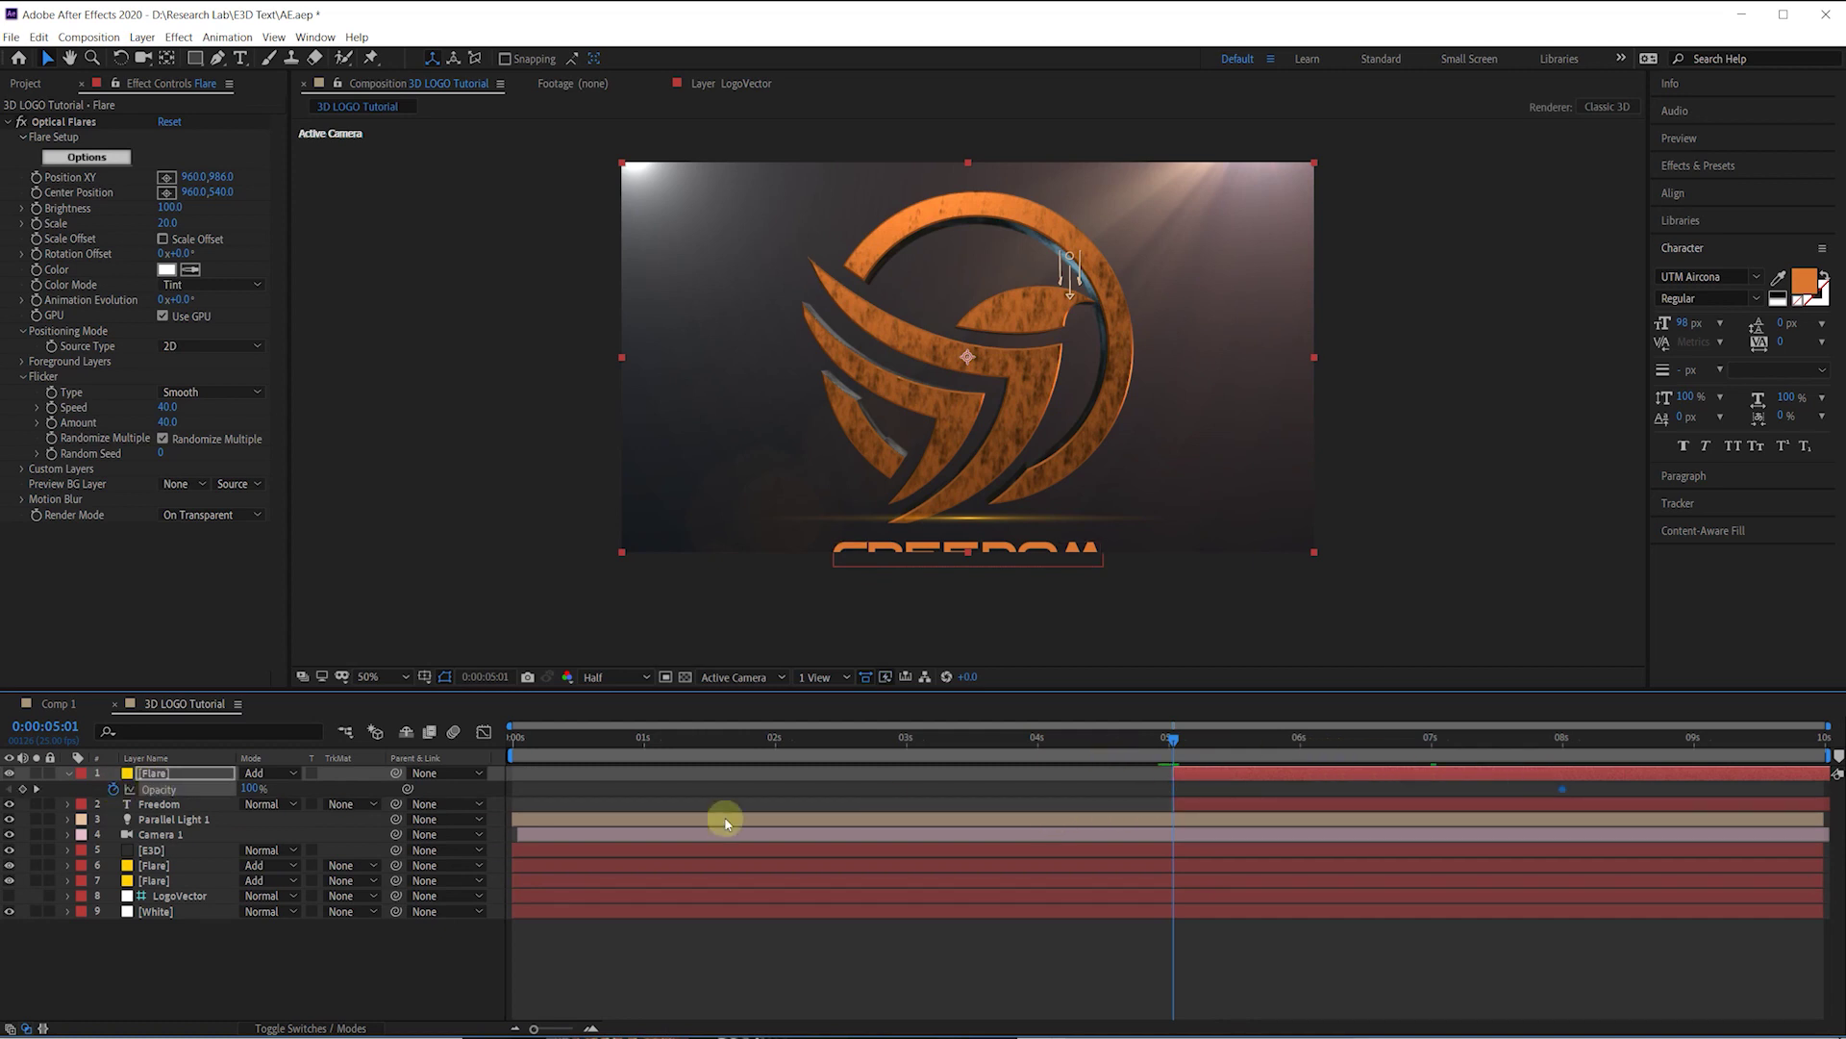
Step: Shift the streak flare layer to start at 7 seconds and have its opacity fade from 0% to 100% by 8 seconds
left_click_drag(1227, 779, 1520, 779)
key("space")
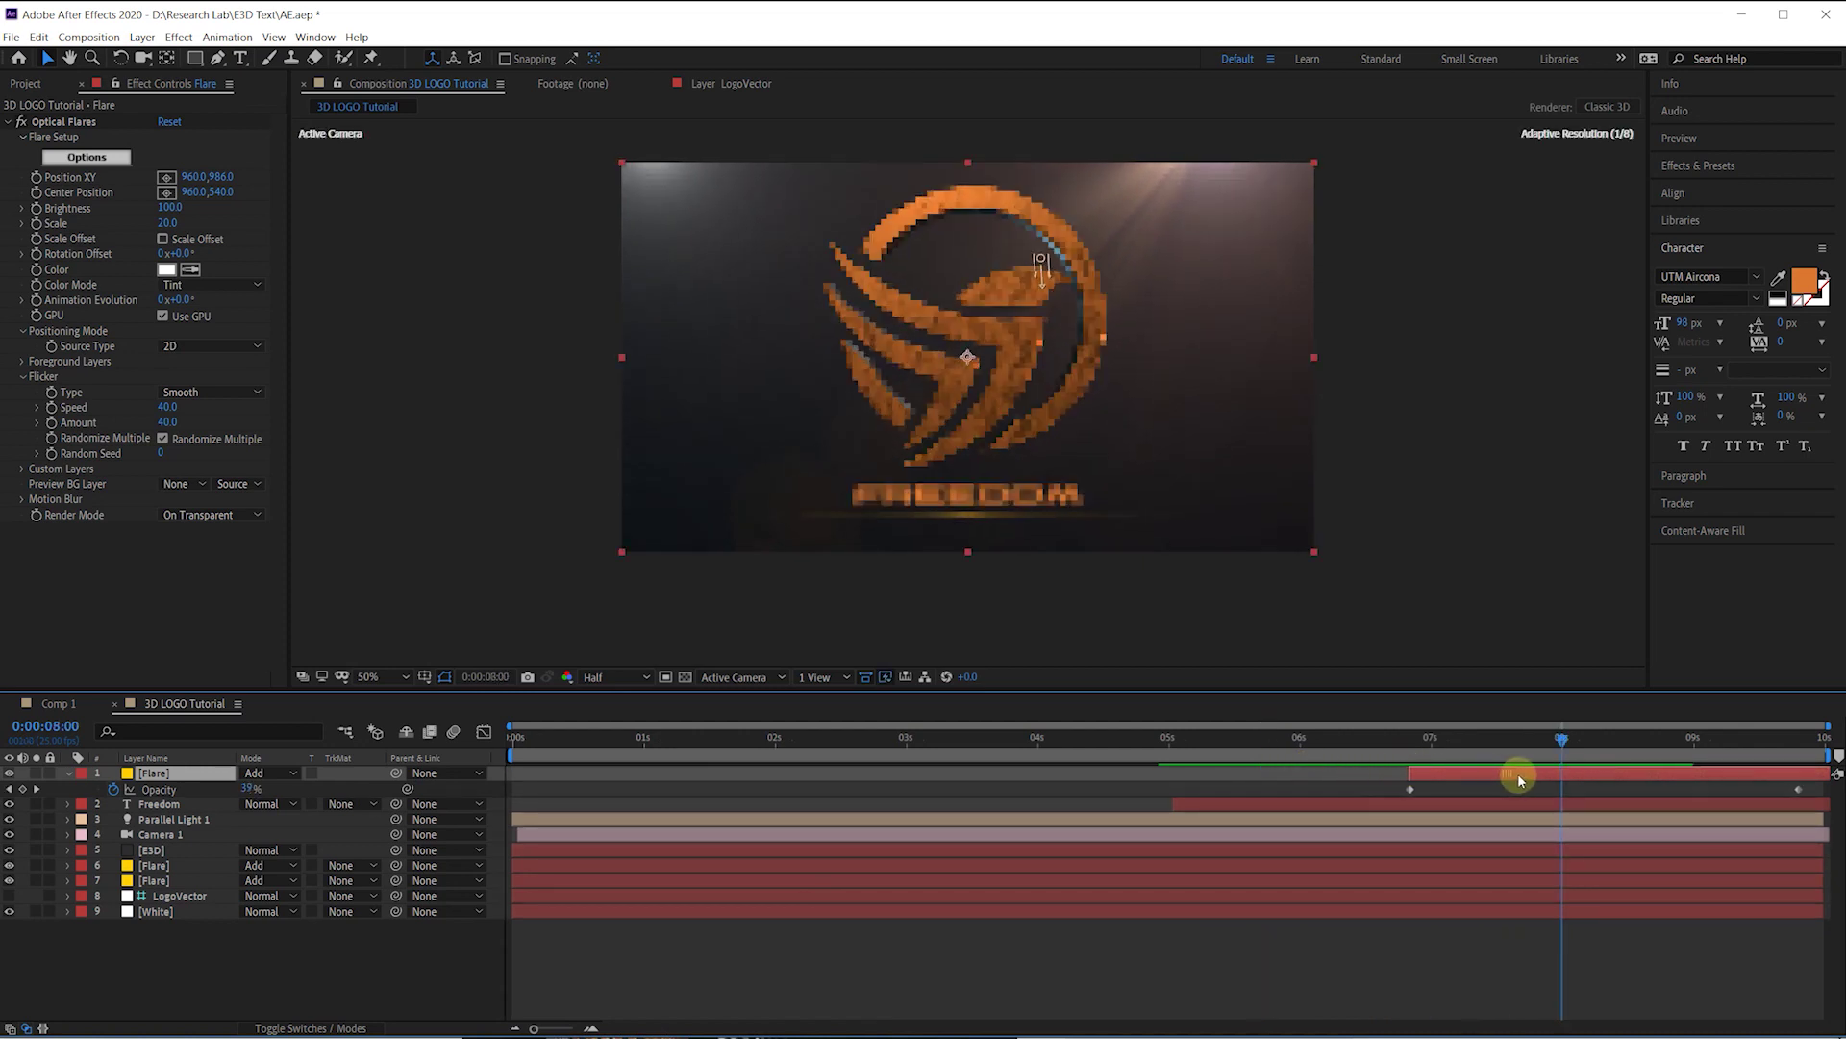
left_click_drag(1819, 788, 1561, 788)
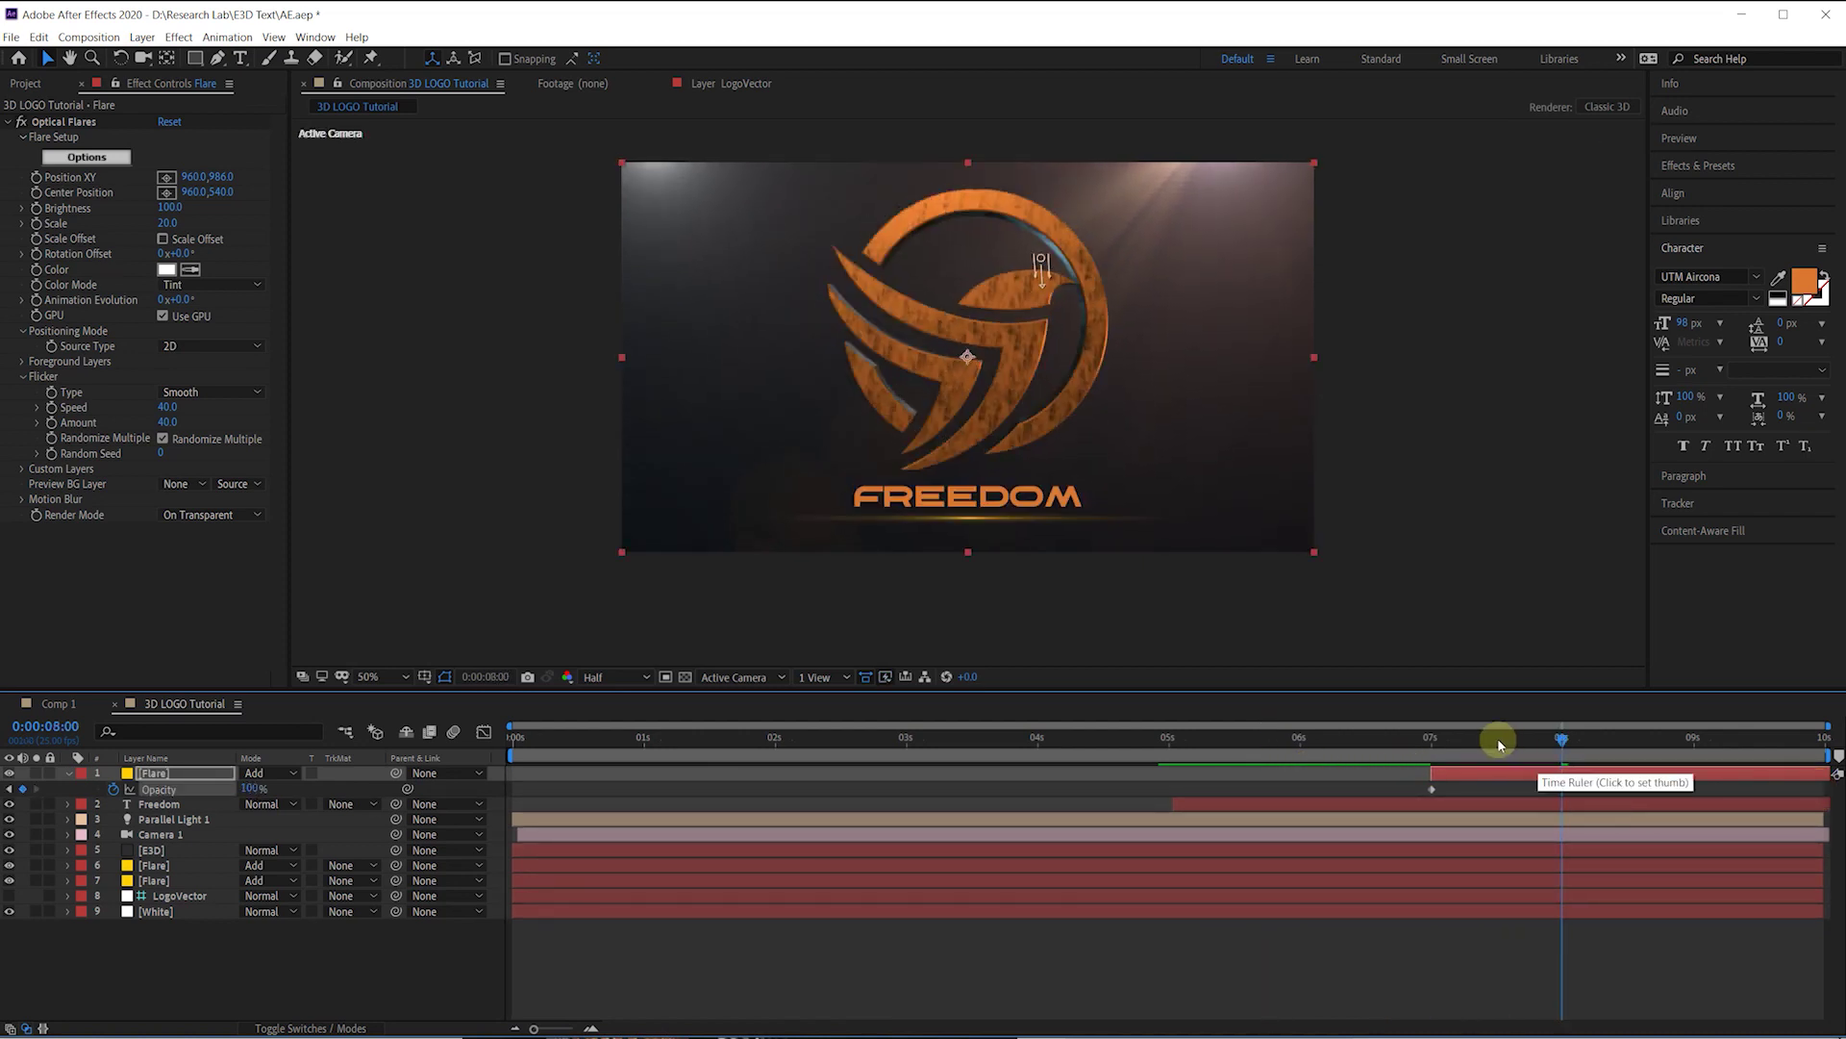
Step: Preview the streak flare's fade-in and raise the flare closer to the title by setting Position XY to 960, 970
left_click(1441, 739)
key("space")
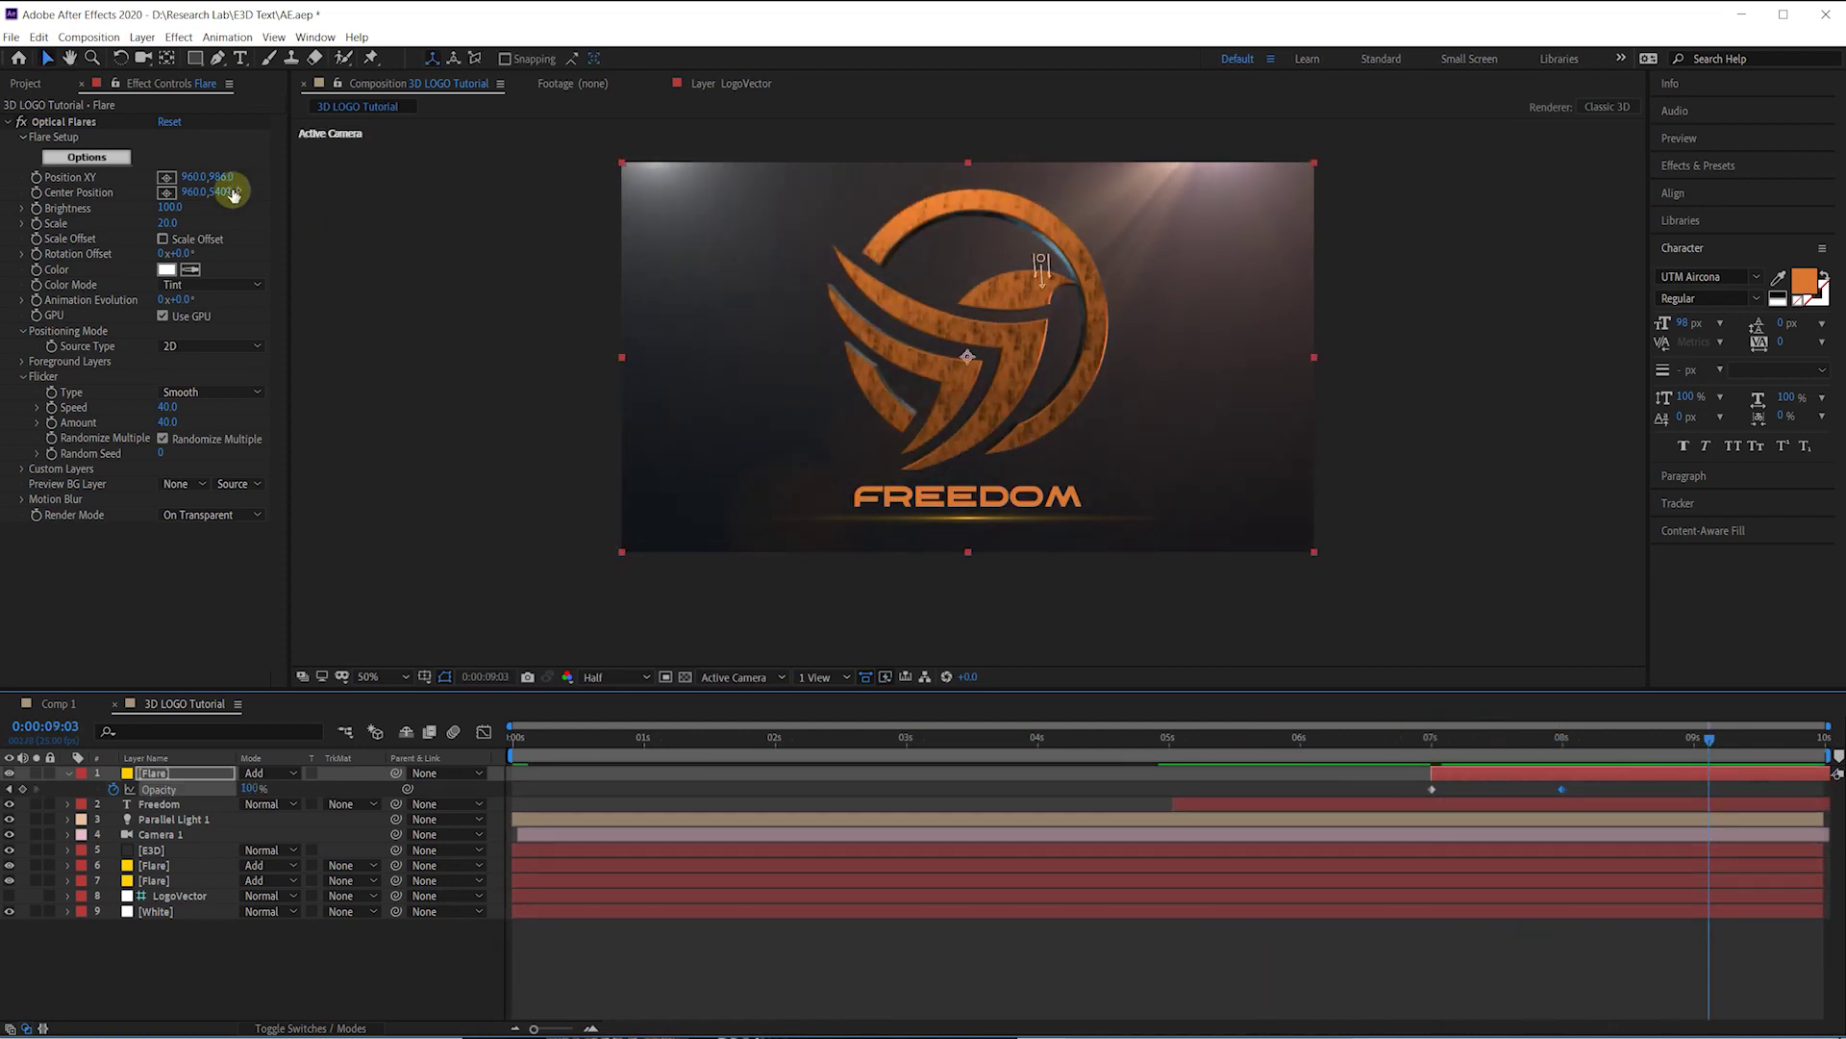
left_click_drag(222, 183, 183, 175)
left_click_drag(1401, 742, 1541, 742)
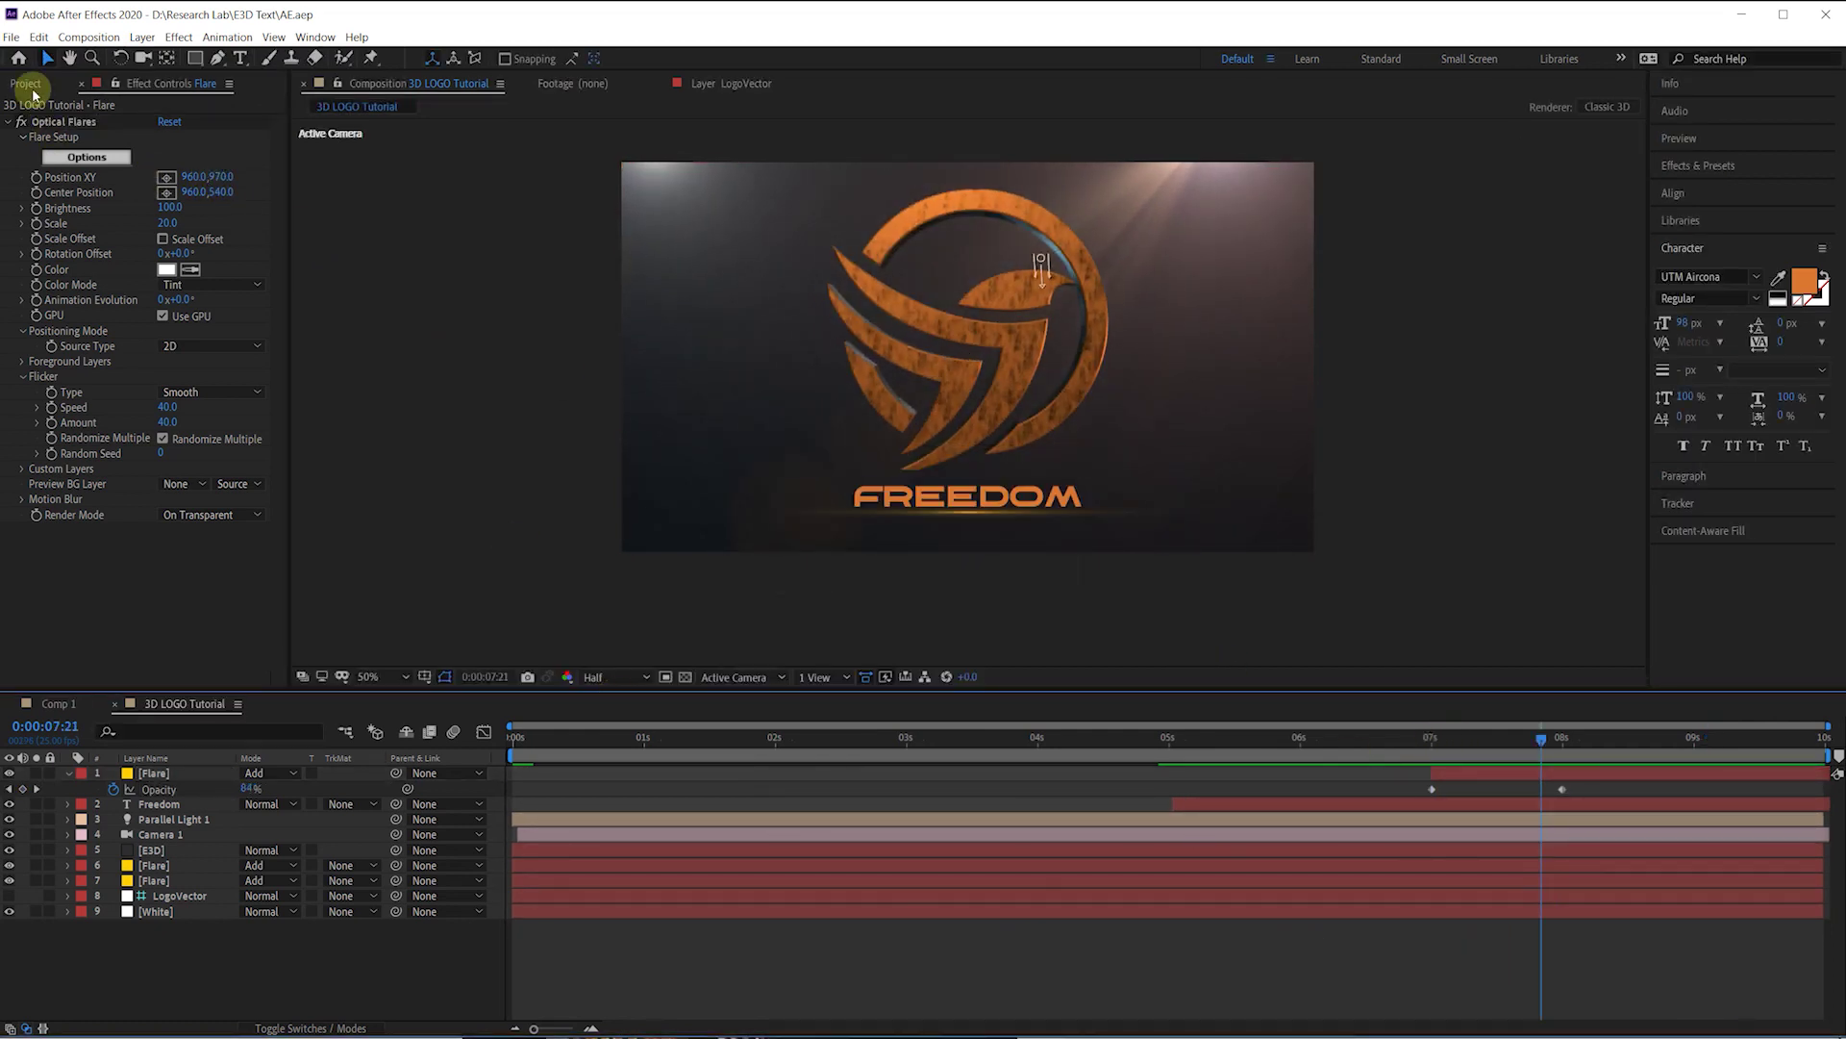
Step: Add the Cinematic DustFX 069.mov footage directly above the White layer and set its blending mode to Add
left_click(26, 84)
left_click(82, 299)
left_click_drag(82, 298, 245, 904)
left_click(265, 911)
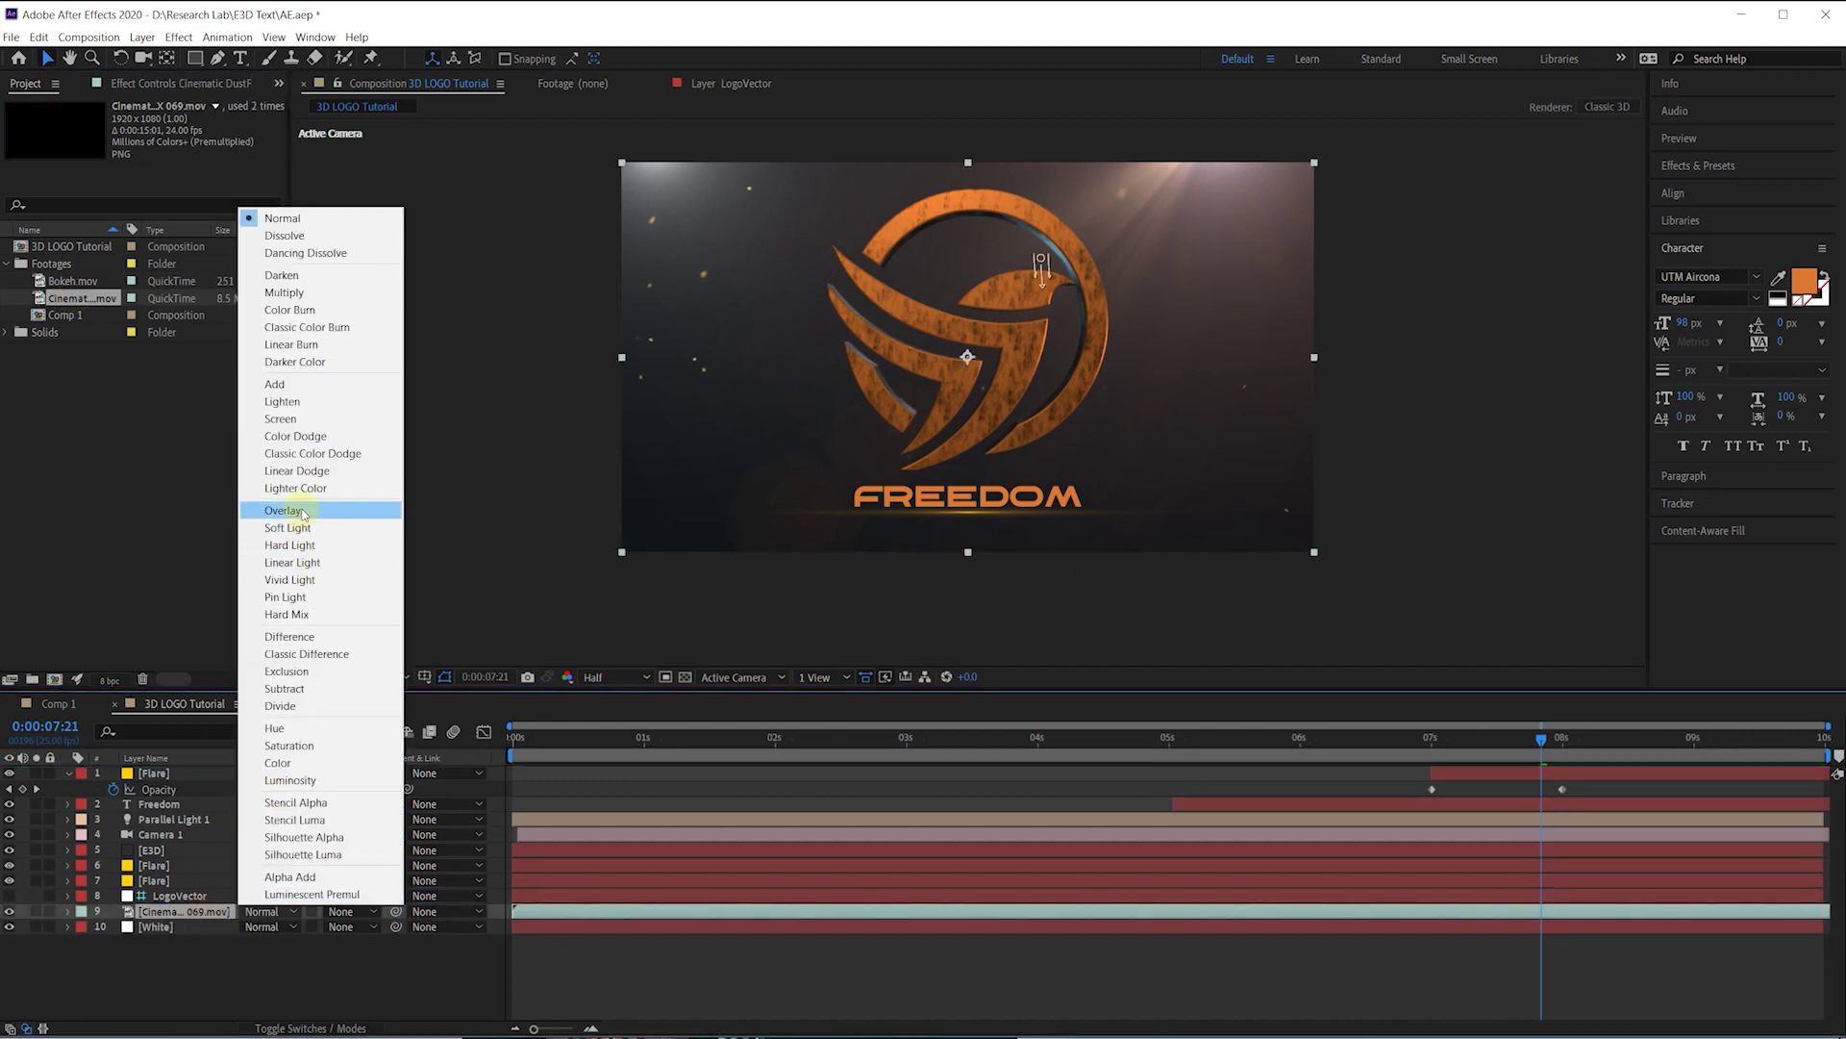
left_click(289, 401)
key("ctrl+space")
type("hue")
key("Return")
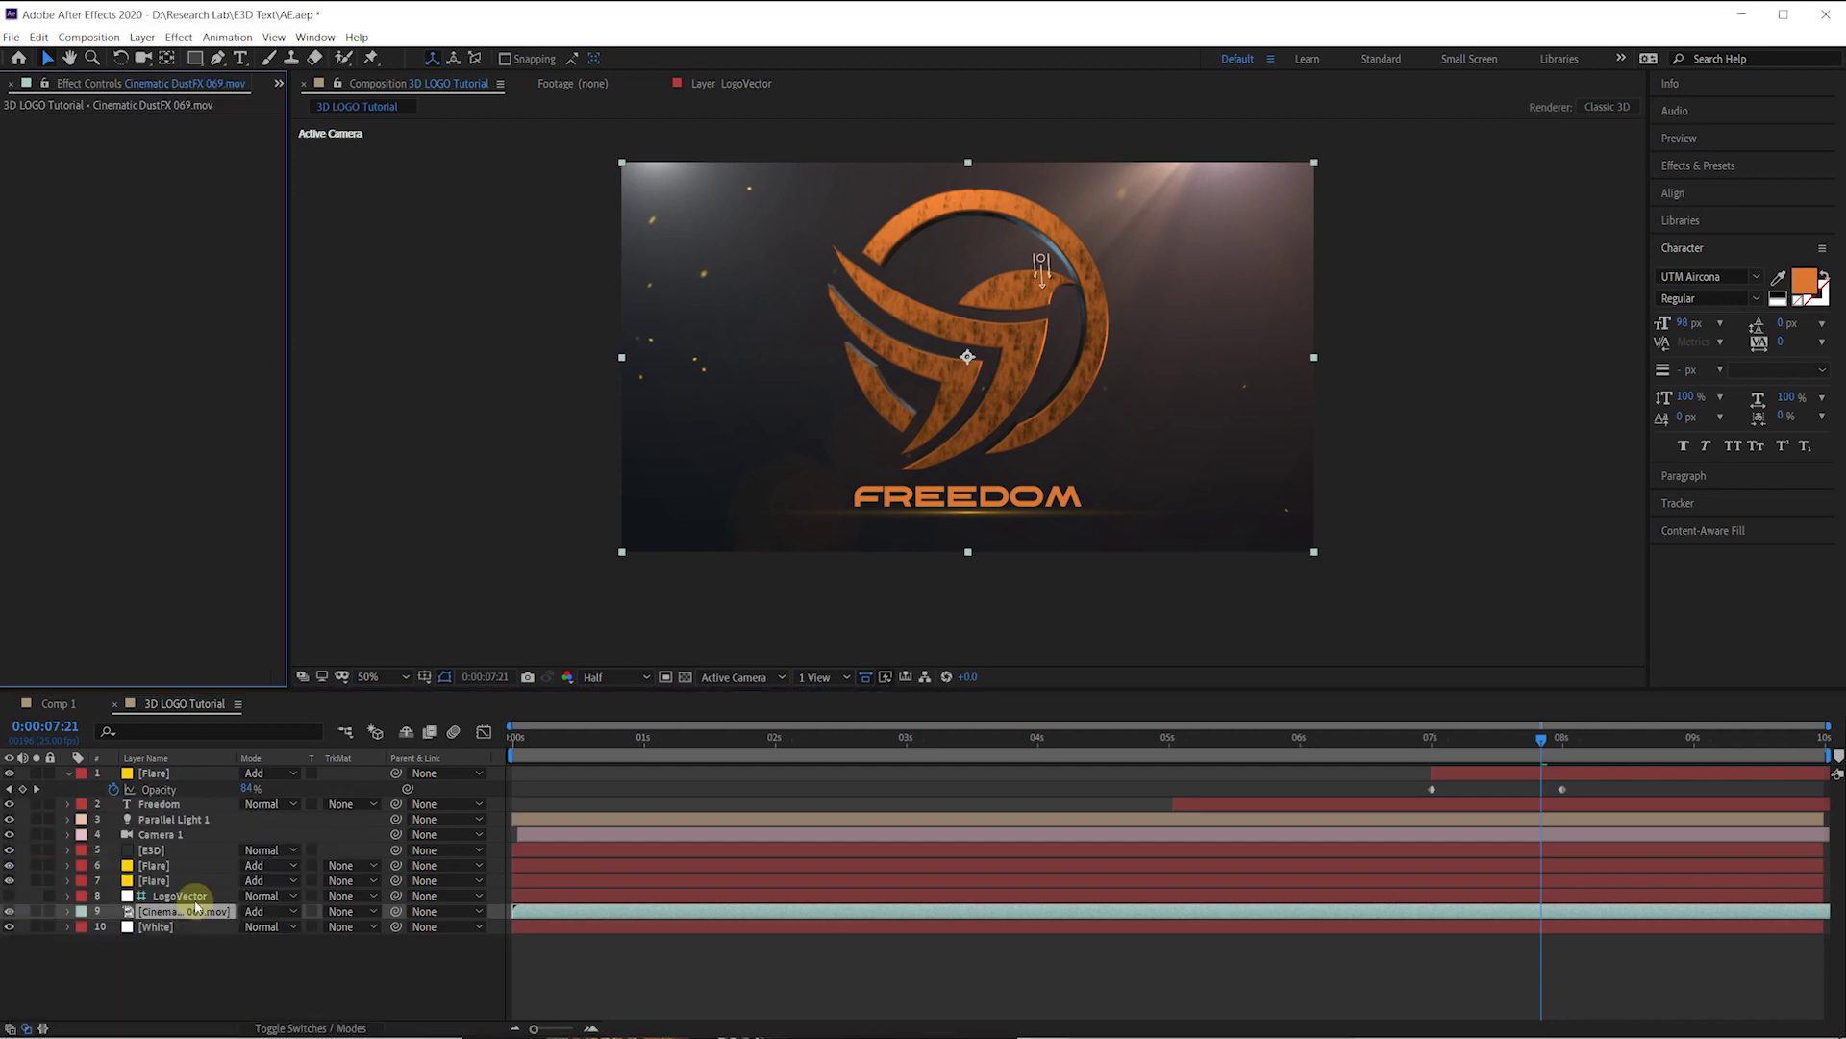
key("ctrl+z")
key("ctrl+space")
key("Escape")
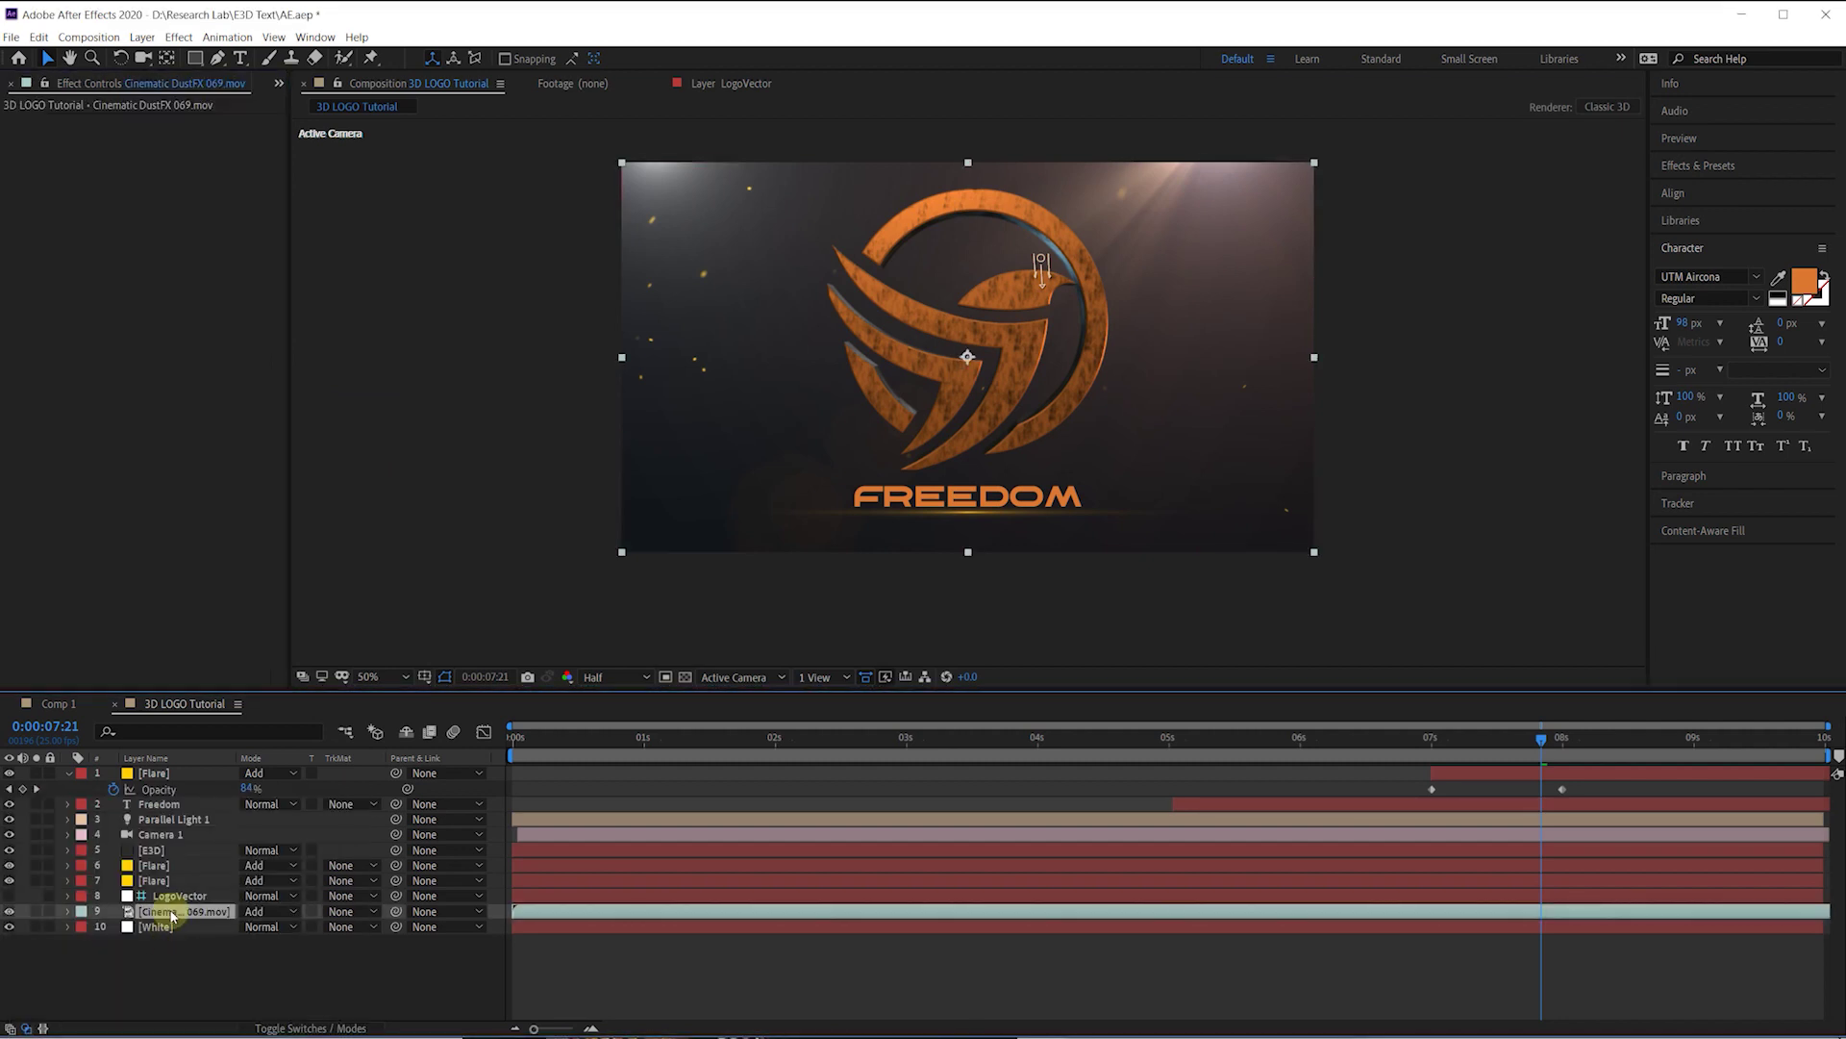
Step: Apply Hue/Saturation to the dust footage, set its Master Hue to -27°, and preview the animation
key("ctrl+space")
type("hue")
key("Return")
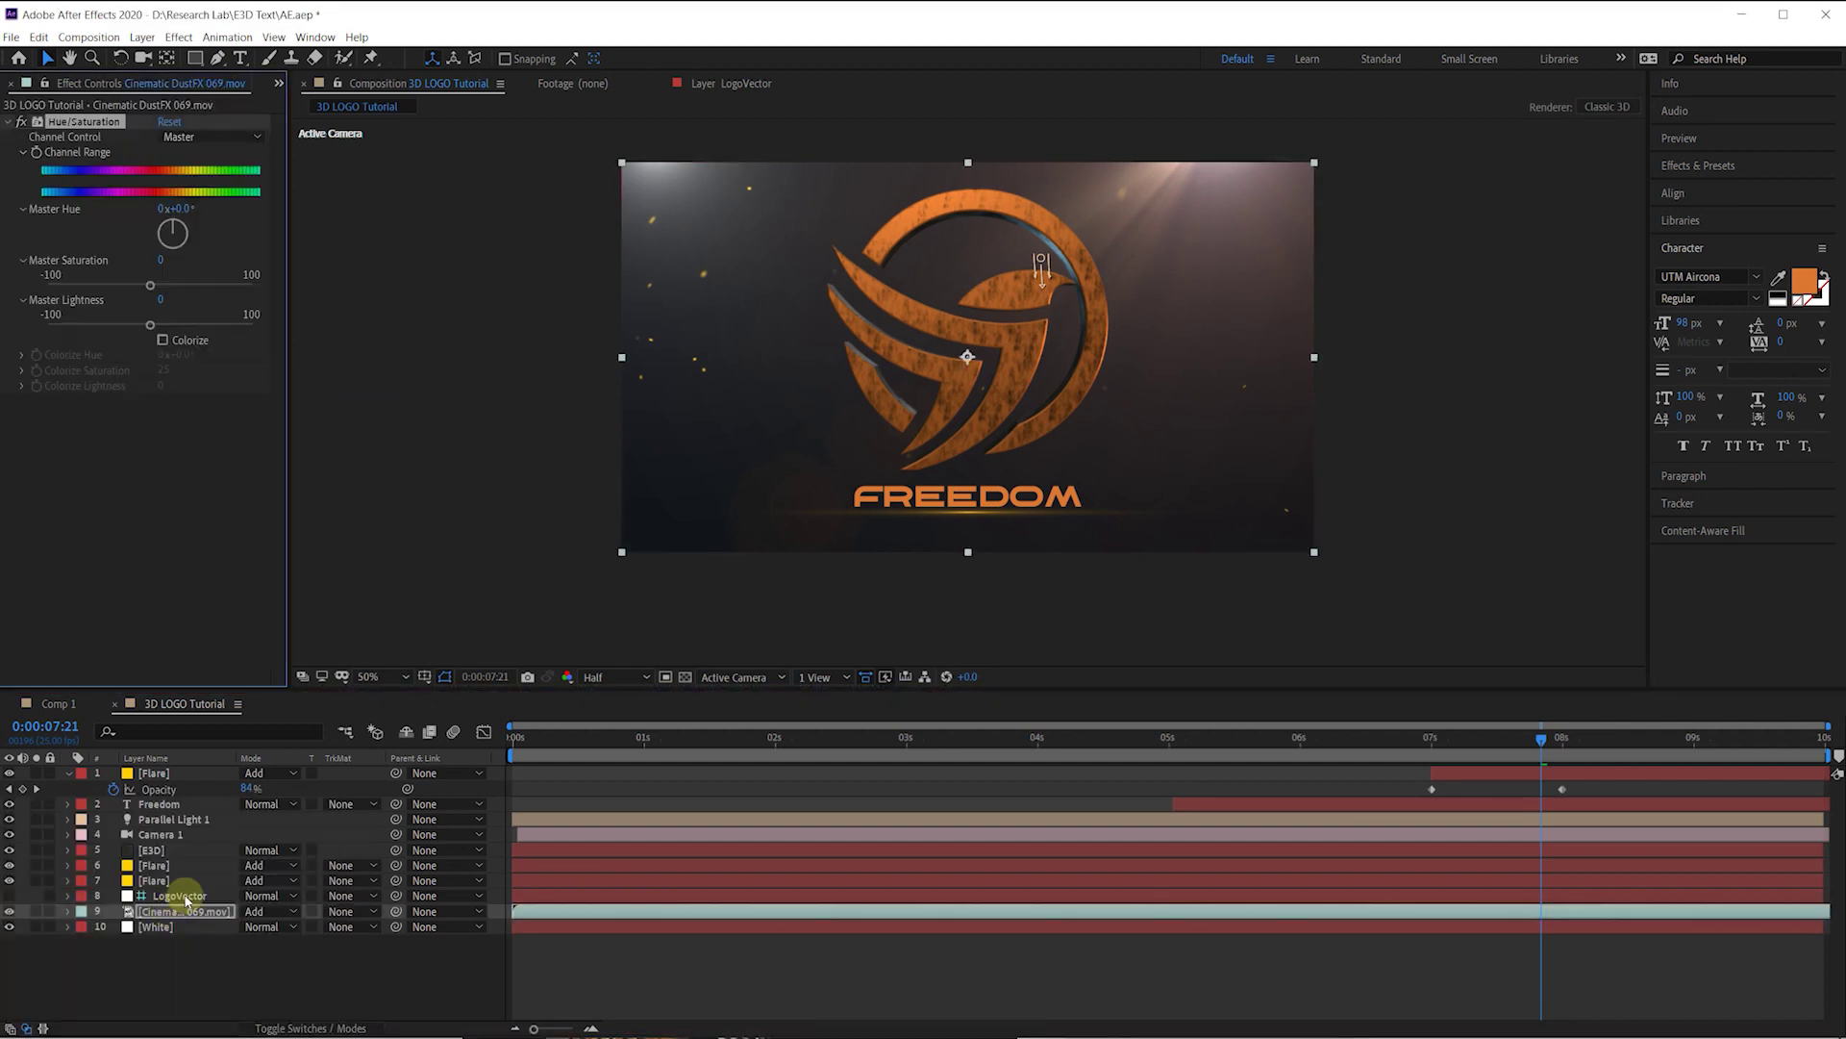
left_click_drag(178, 209, 144, 215)
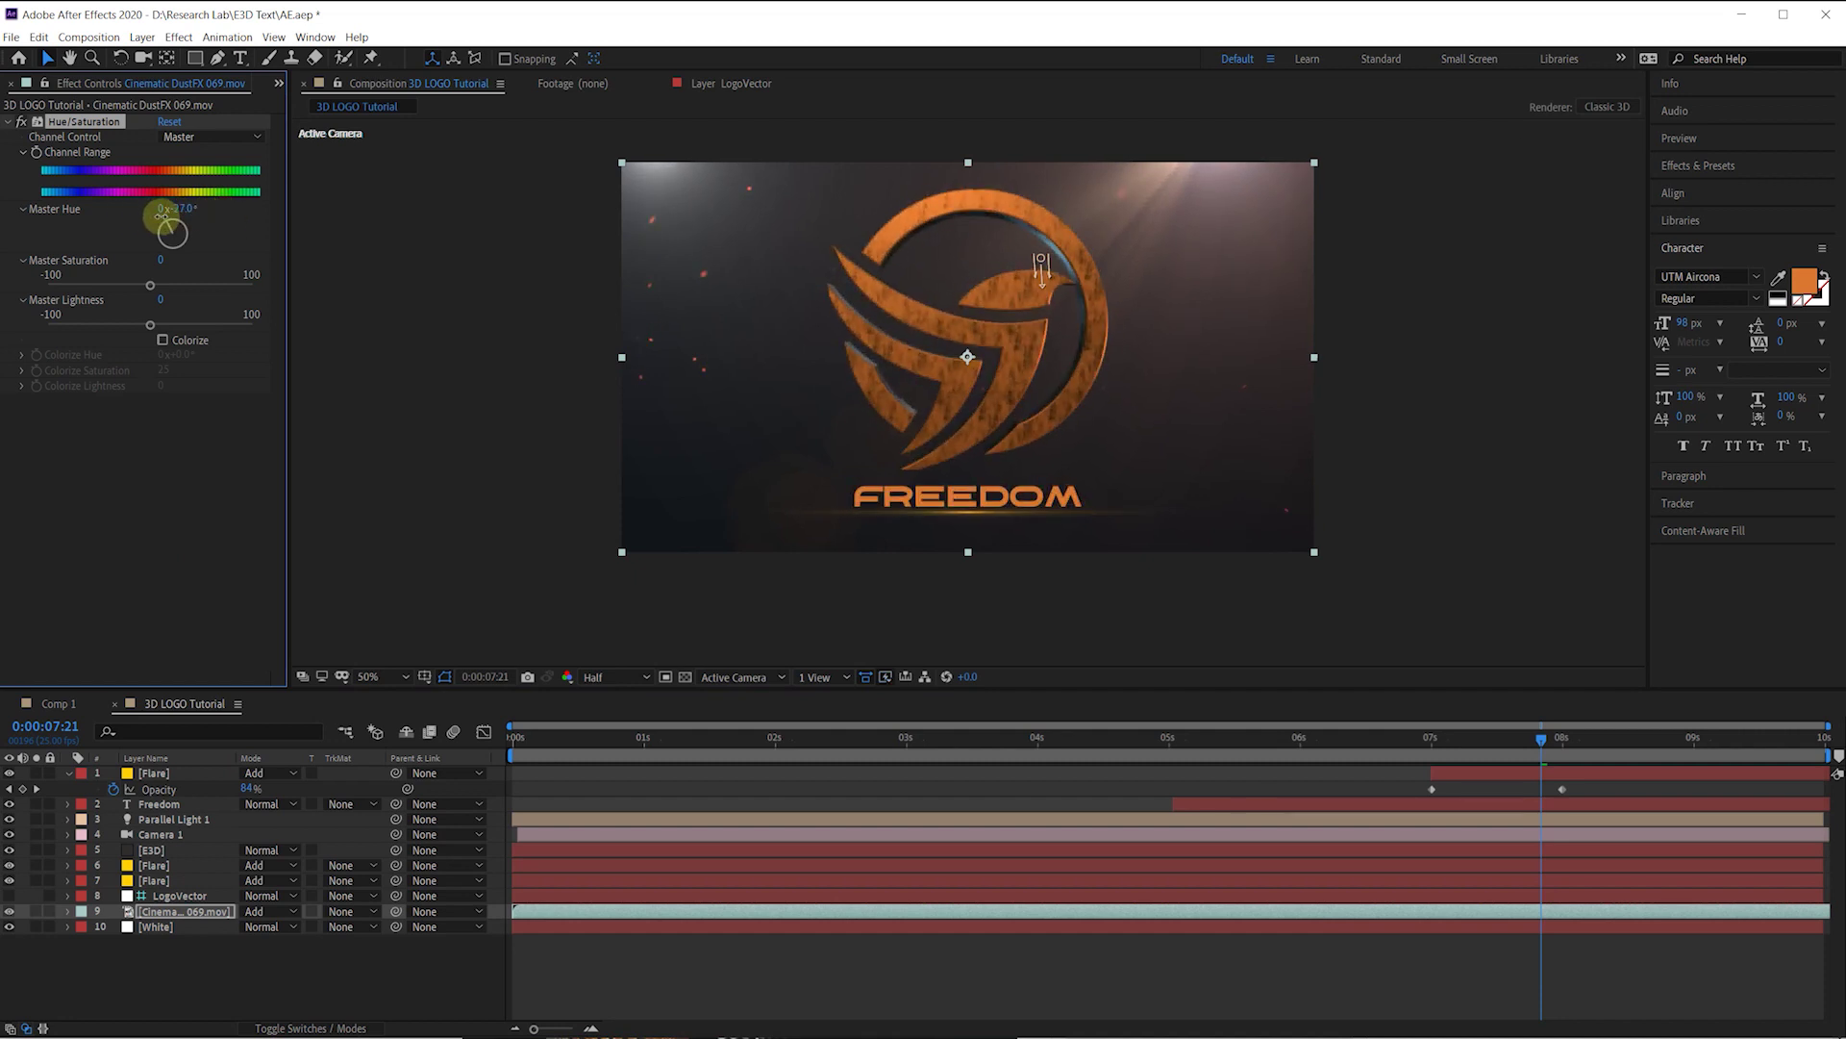
mouse_move(975, 741)
left_mouse_down()
mouse_move(941, 731)
mouse_move(959, 739)
left_mouse_up()
key("space")
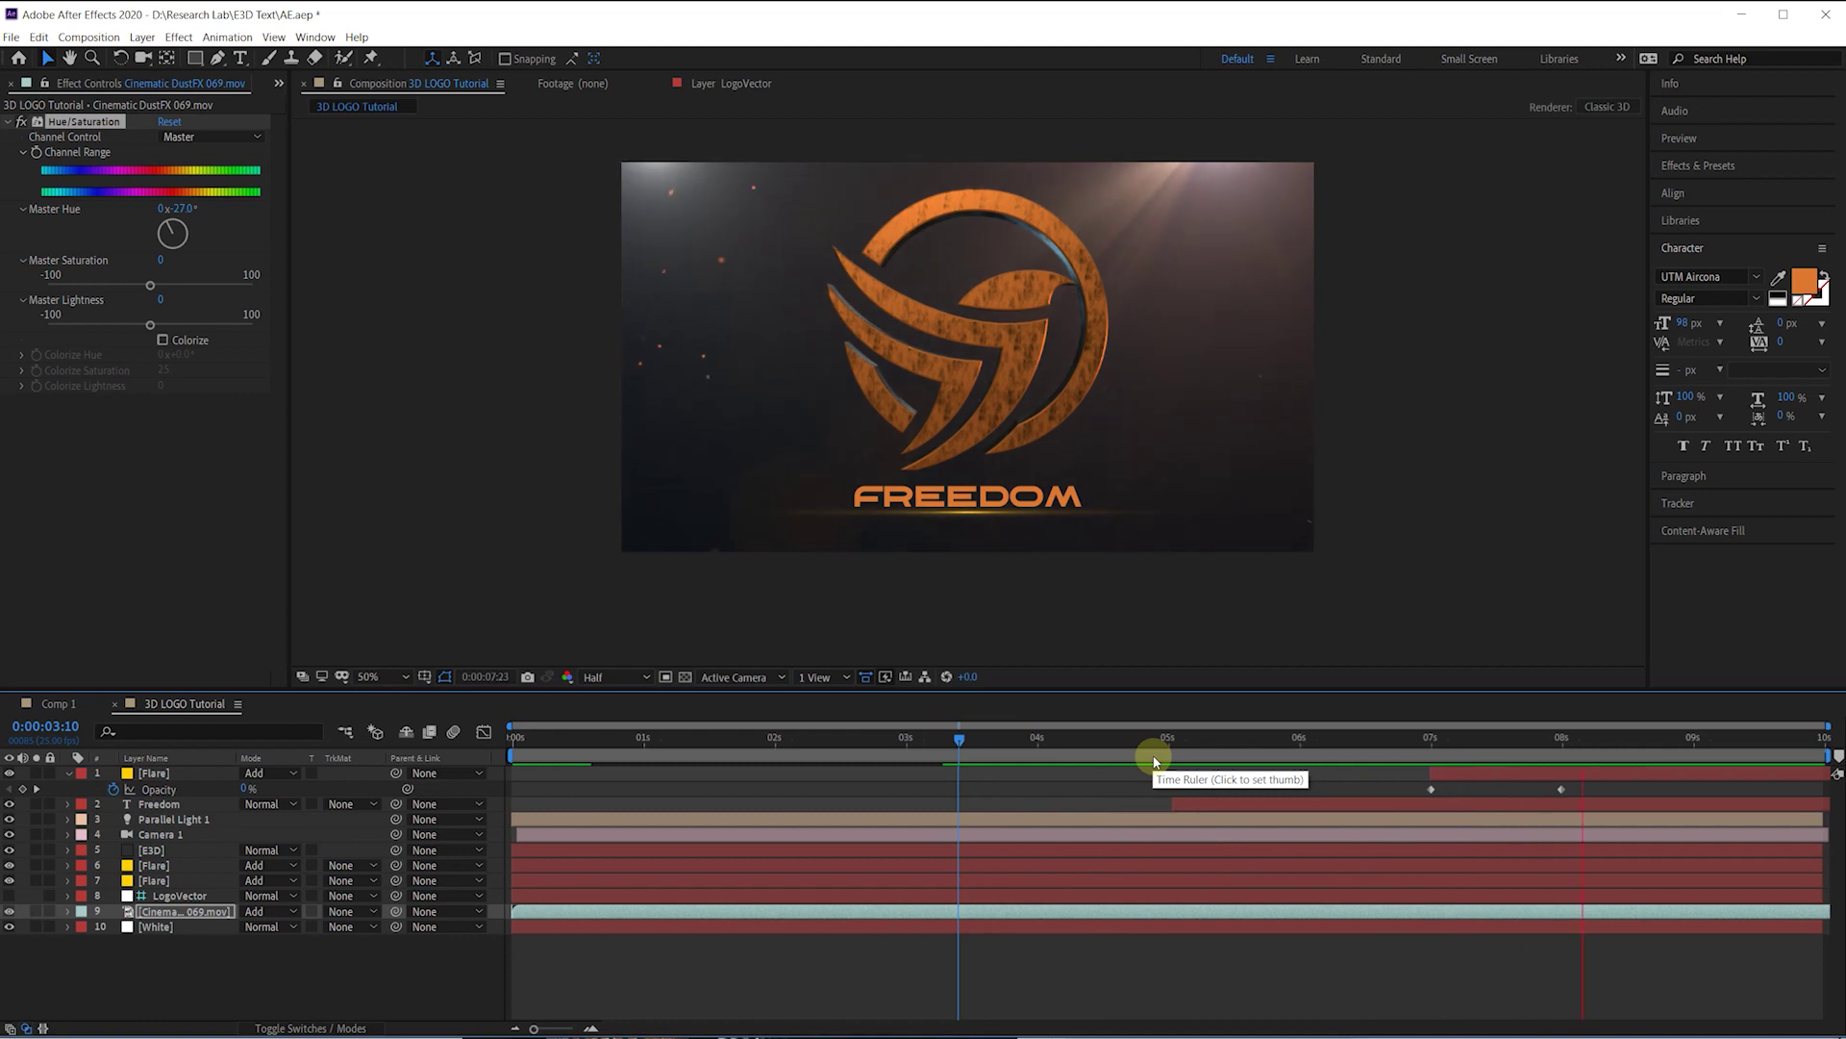
key("space")
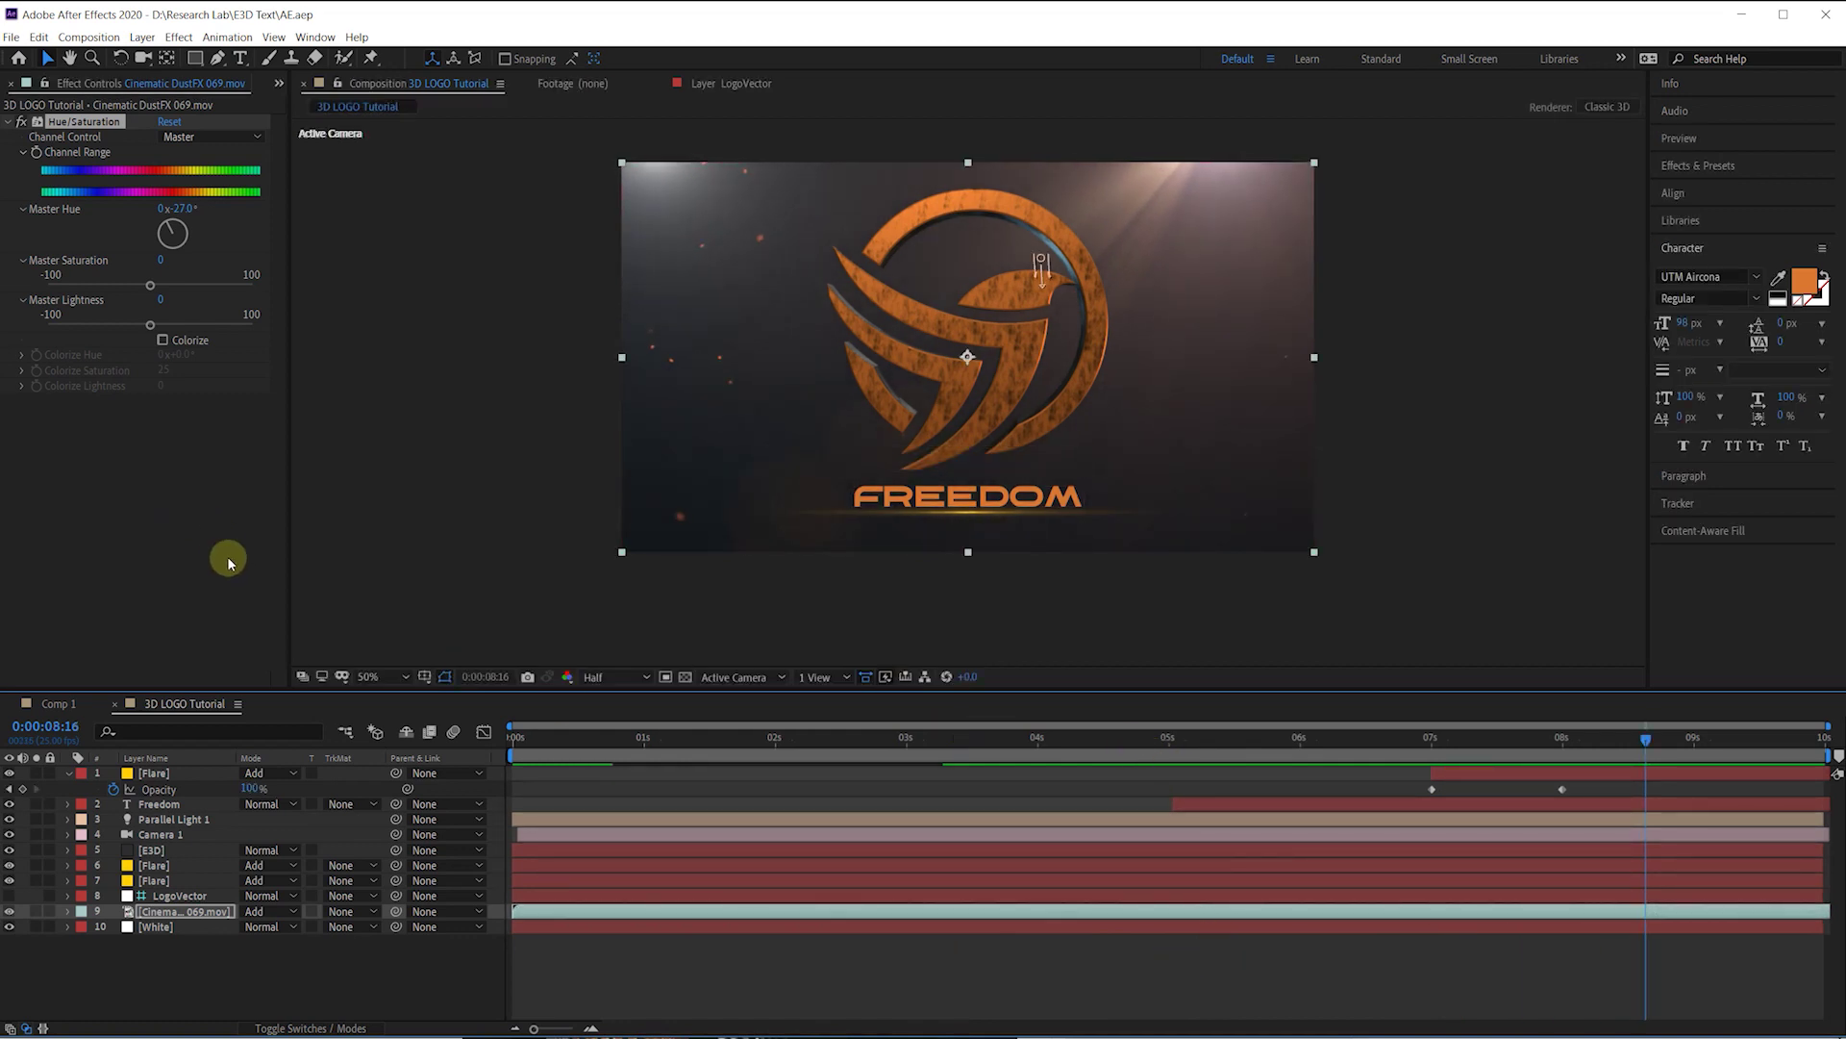